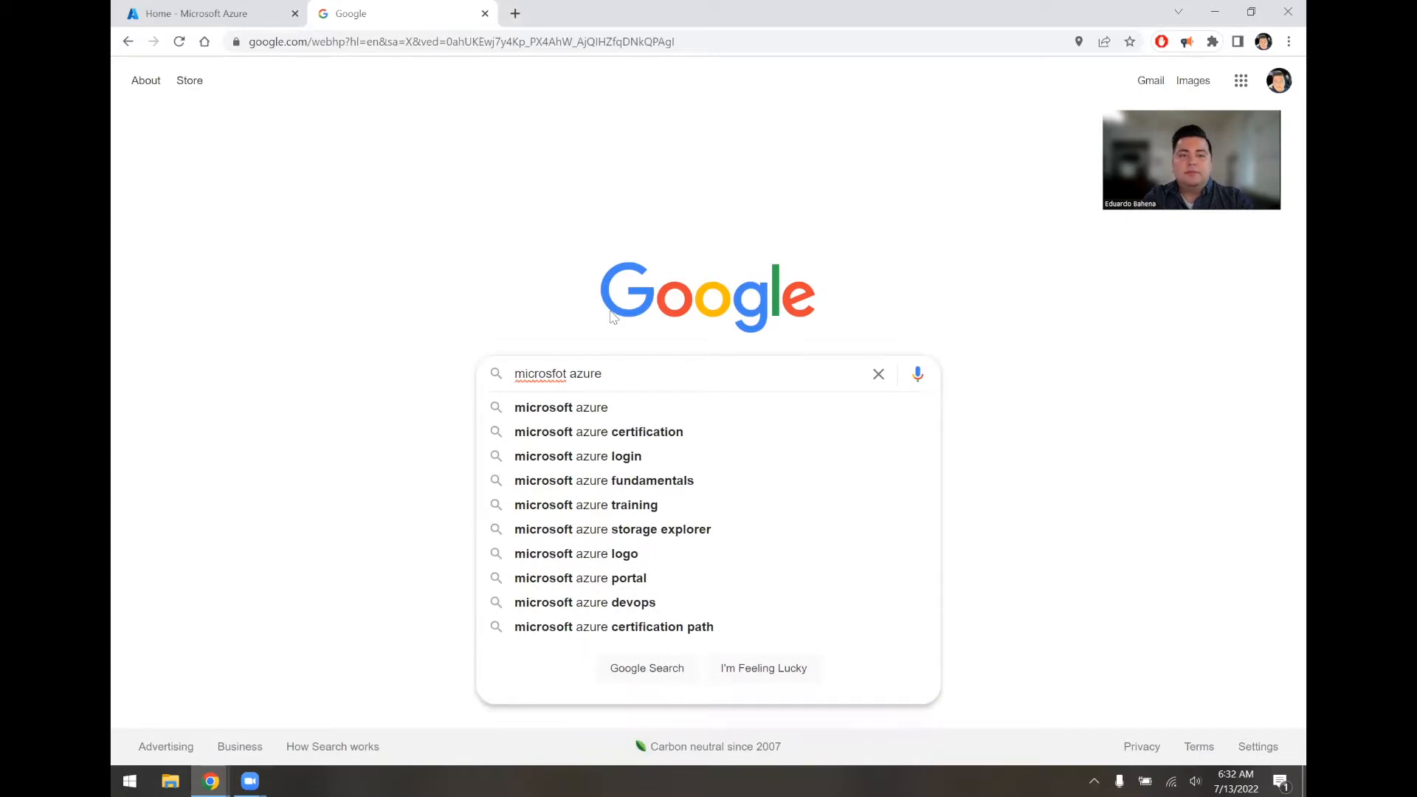
# Step: Search Google for Microsoft Azure, view the Azure free account page and close its tab
pyautogui.press('Return')
pyautogui.scroll(-5, 514, 295)
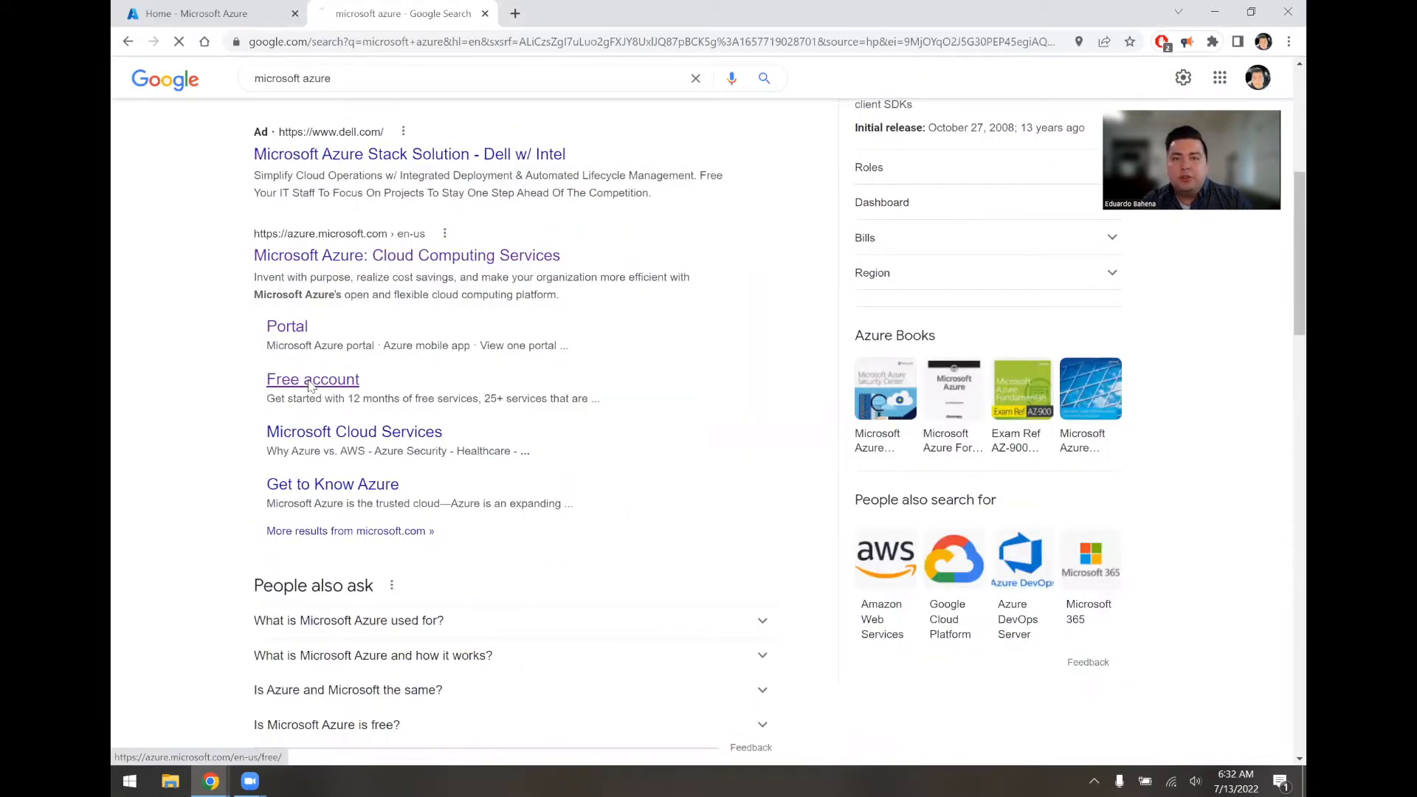
pyautogui.click(310, 381)
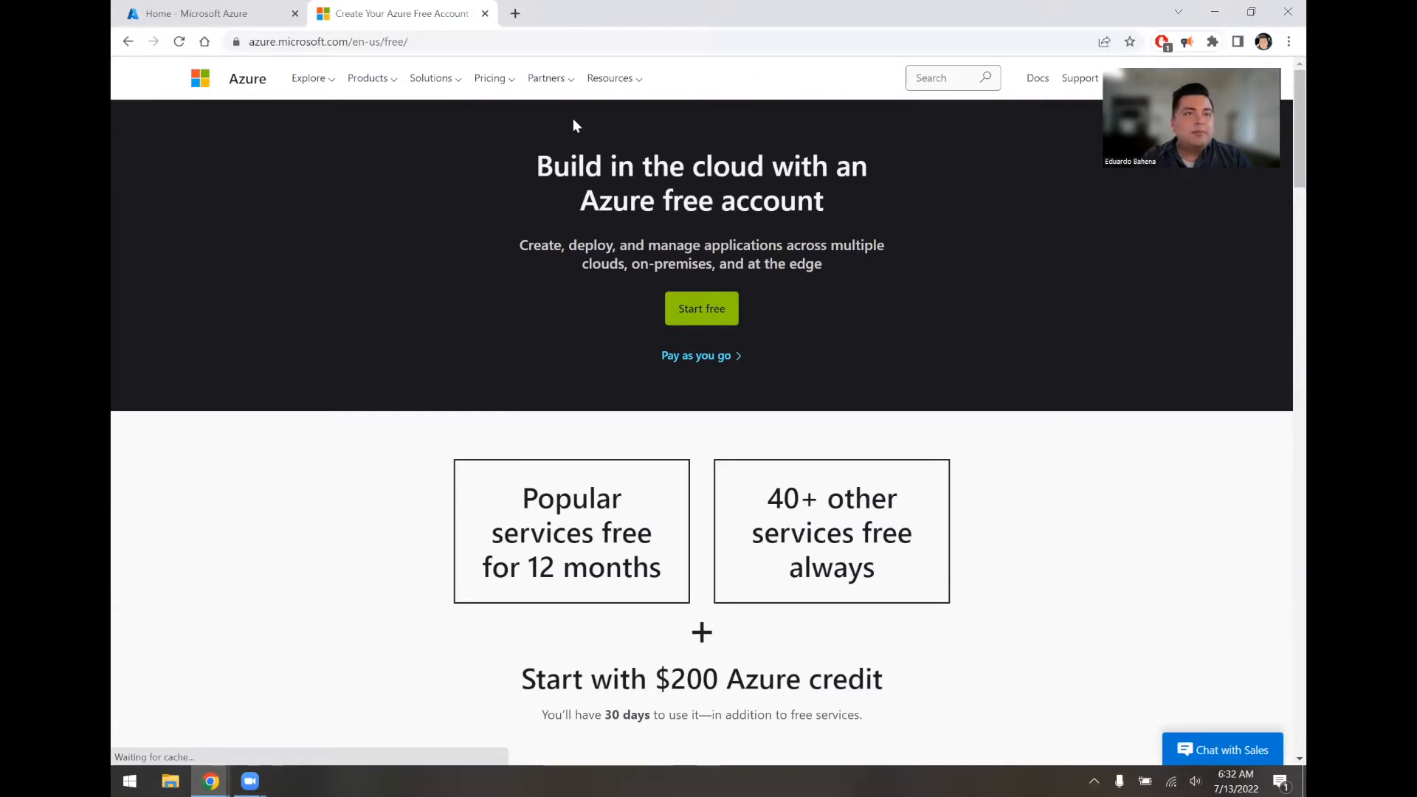
pyautogui.click(485, 14)
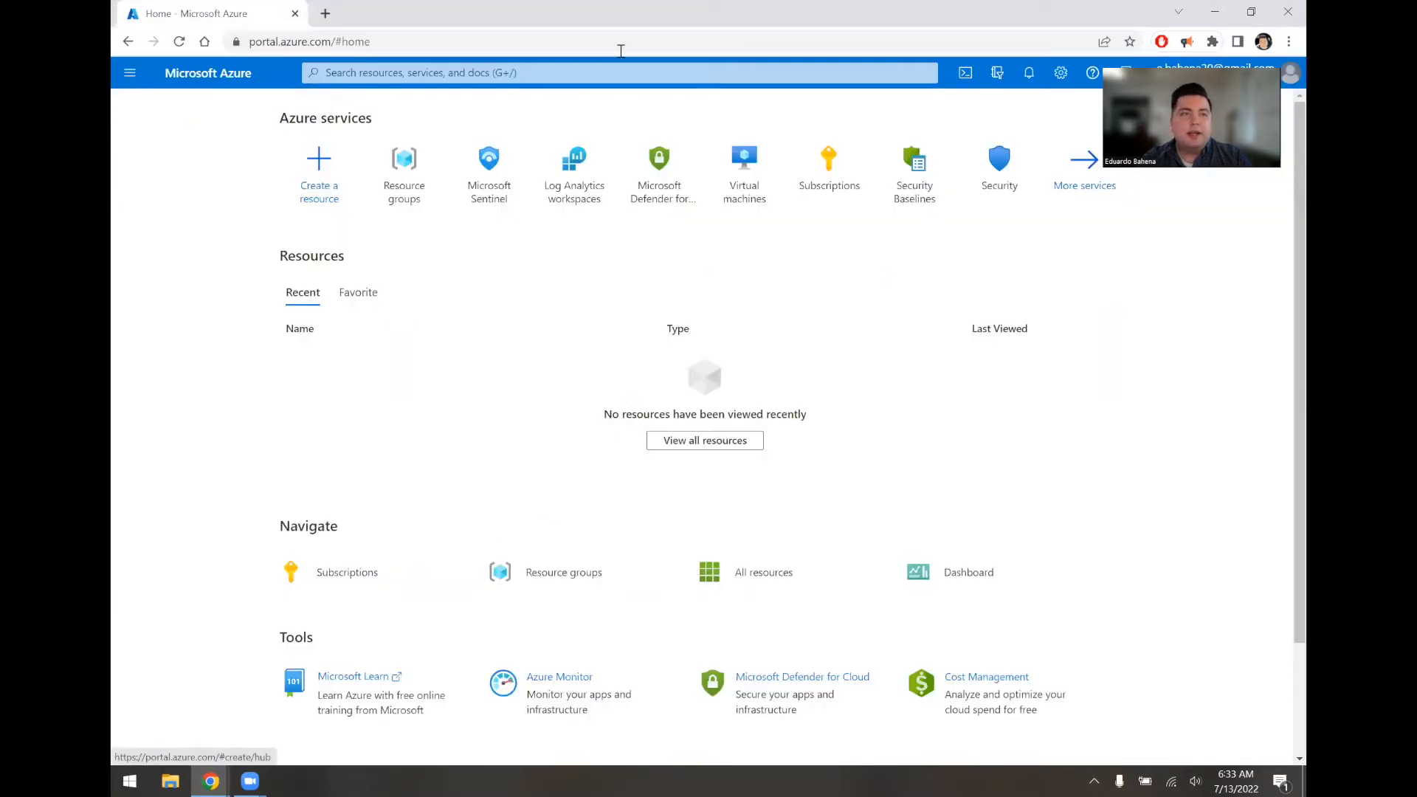
# Step: Load the Azure portal home page at portal.azure.com
pyautogui.click(369, 46)
pyautogui.write('po')
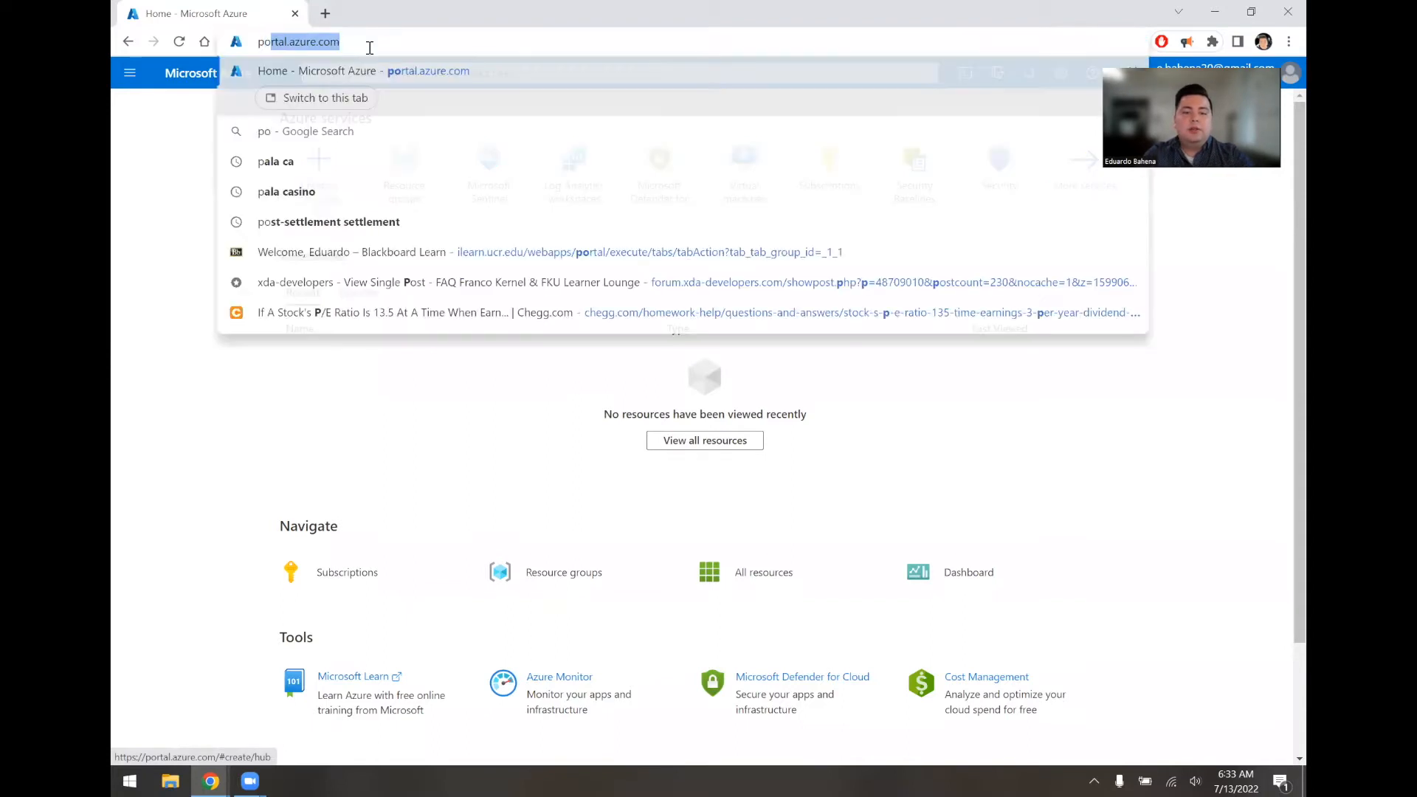
pyautogui.write('rtal.azure.com')
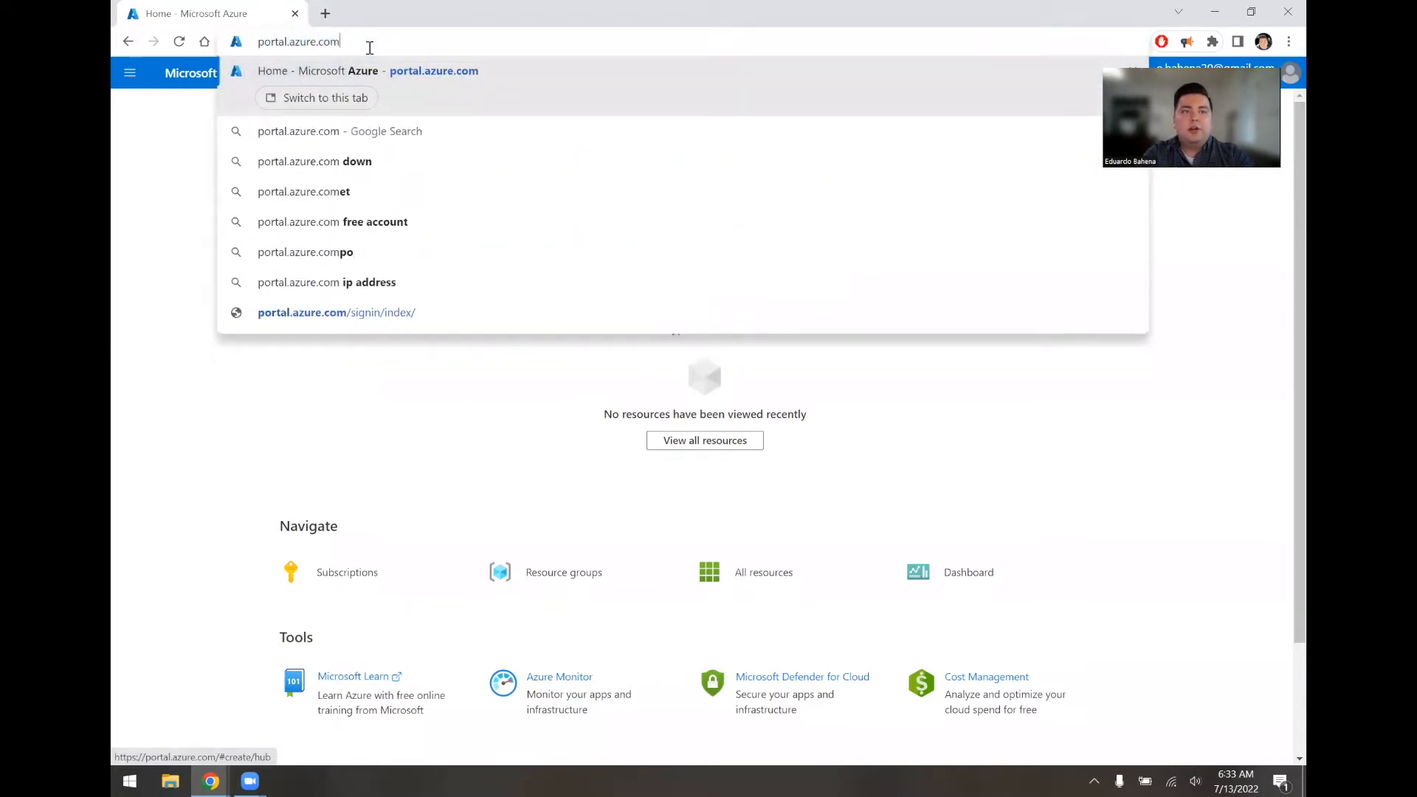
pyautogui.press('Return')
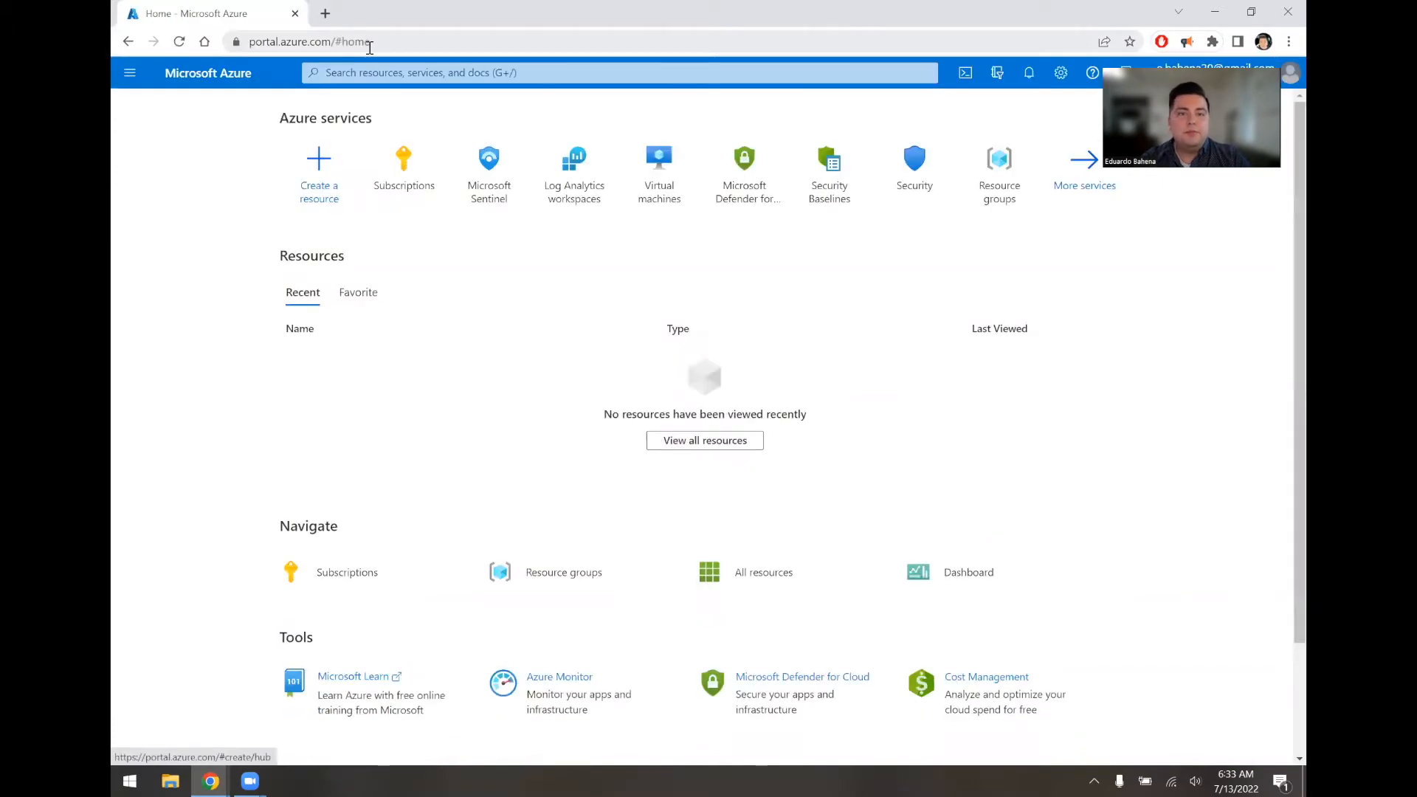
# Step: Search the portal for virtual machines and open the Virtual machines service
pyautogui.click(415, 74)
pyautogui.write('vert')
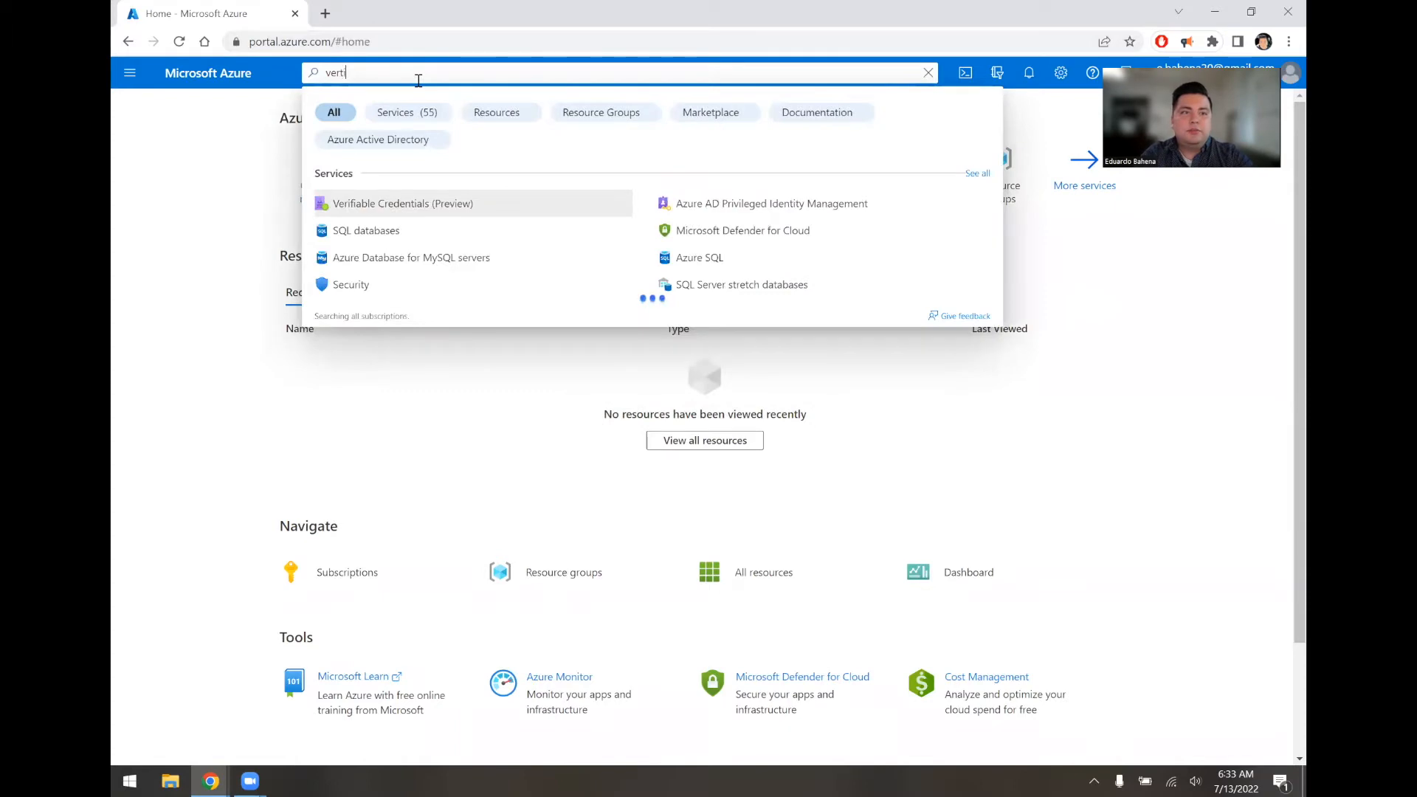
pyautogui.write('ia')
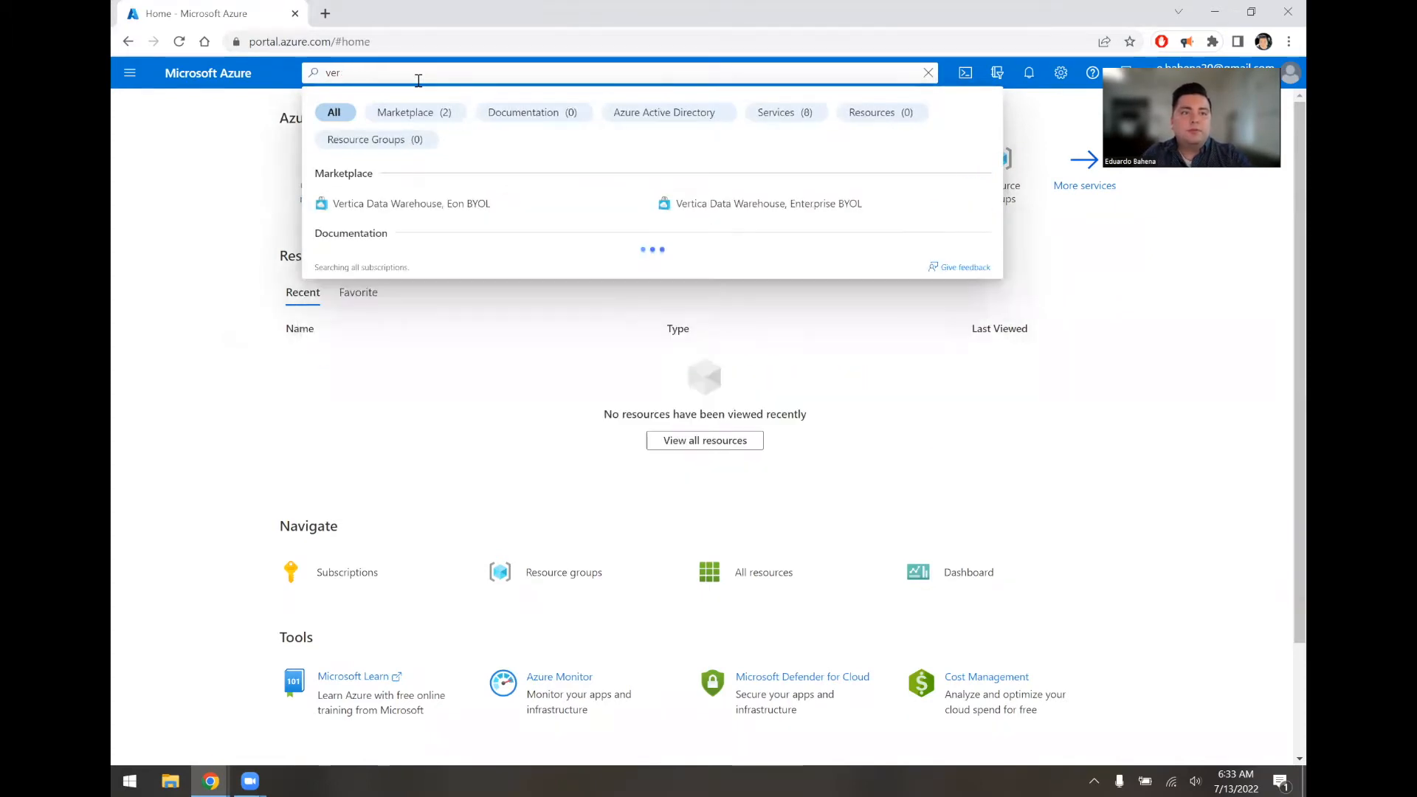
pyautogui.write('tual')
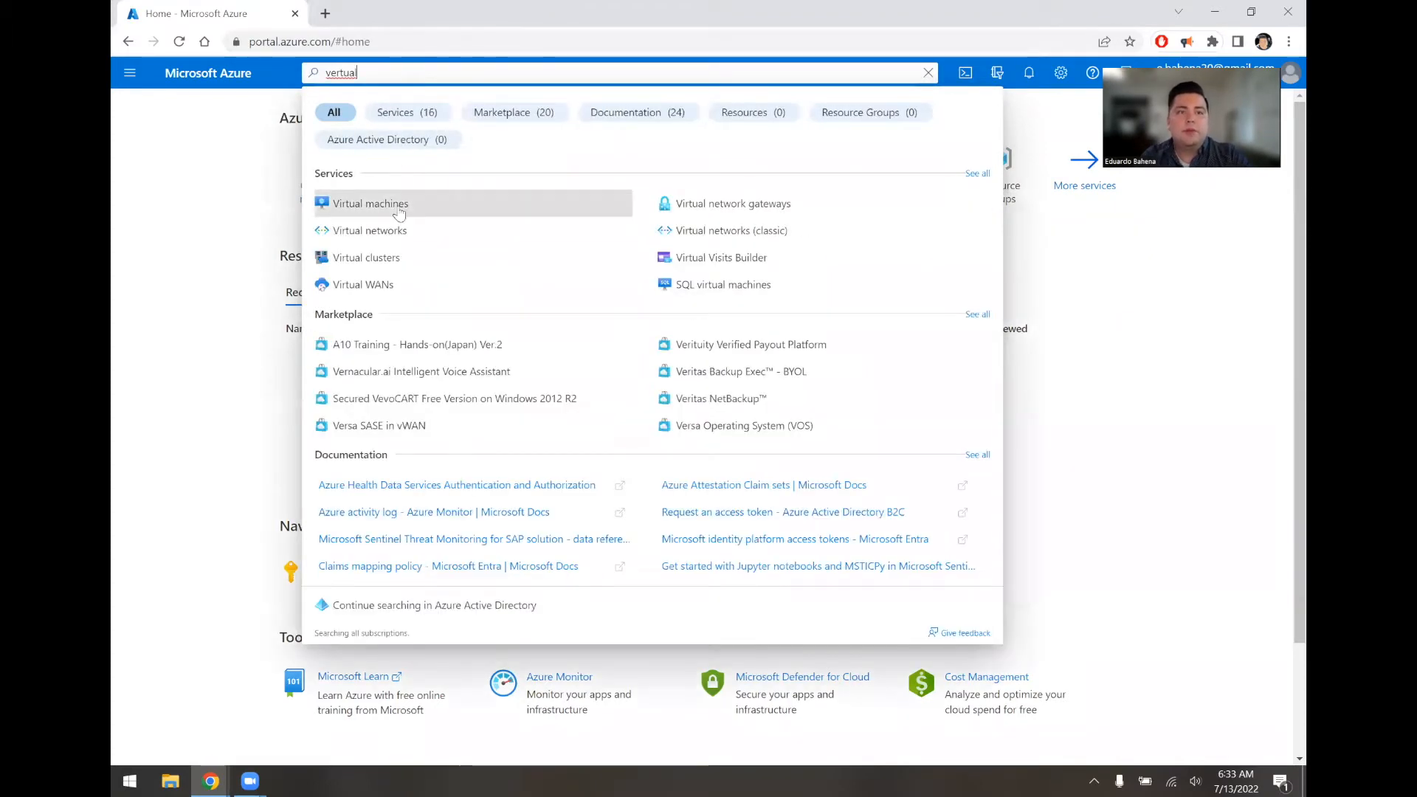
pyautogui.click(398, 213)
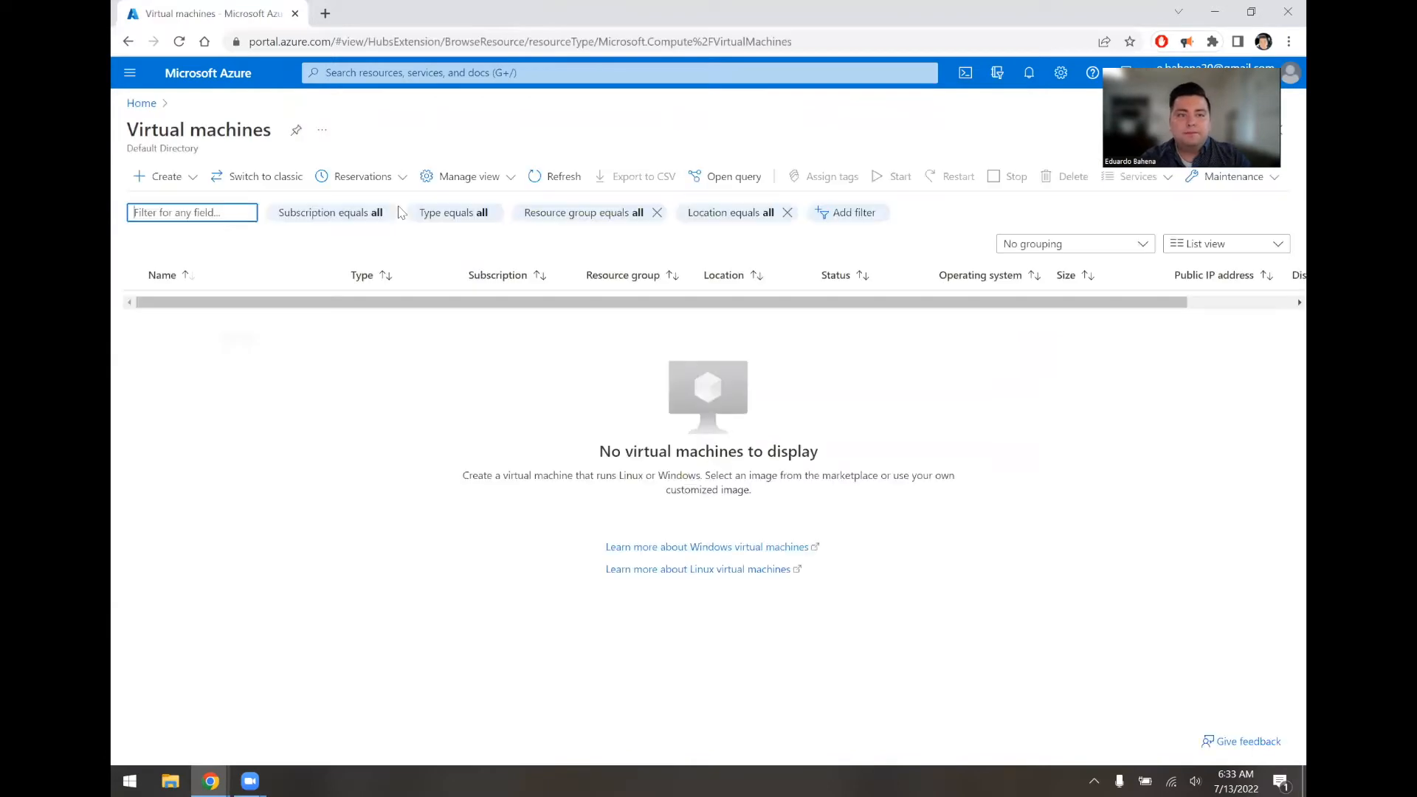
# Step: Start creating a new virtual machine hosted by Azure
pyautogui.click(160, 191)
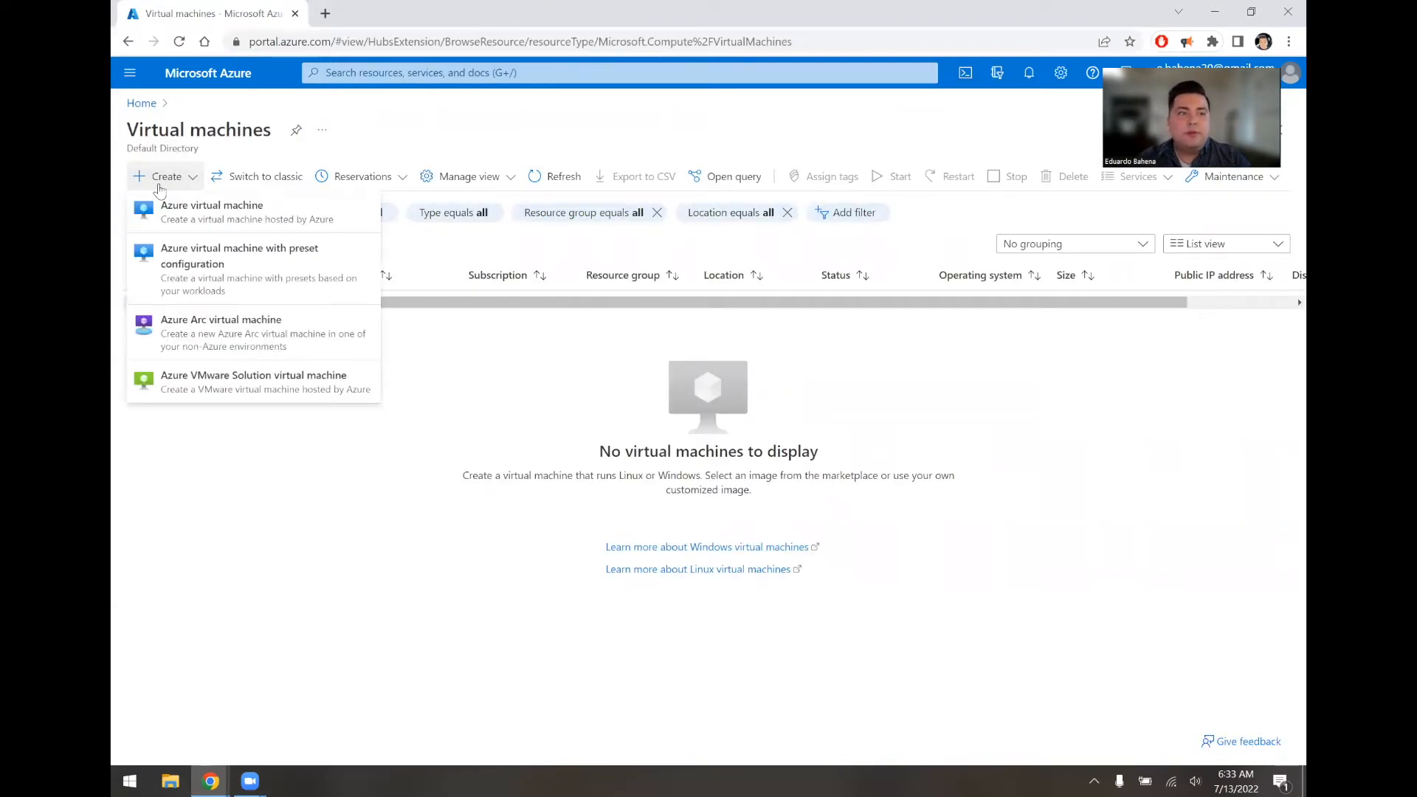
pyautogui.click(209, 214)
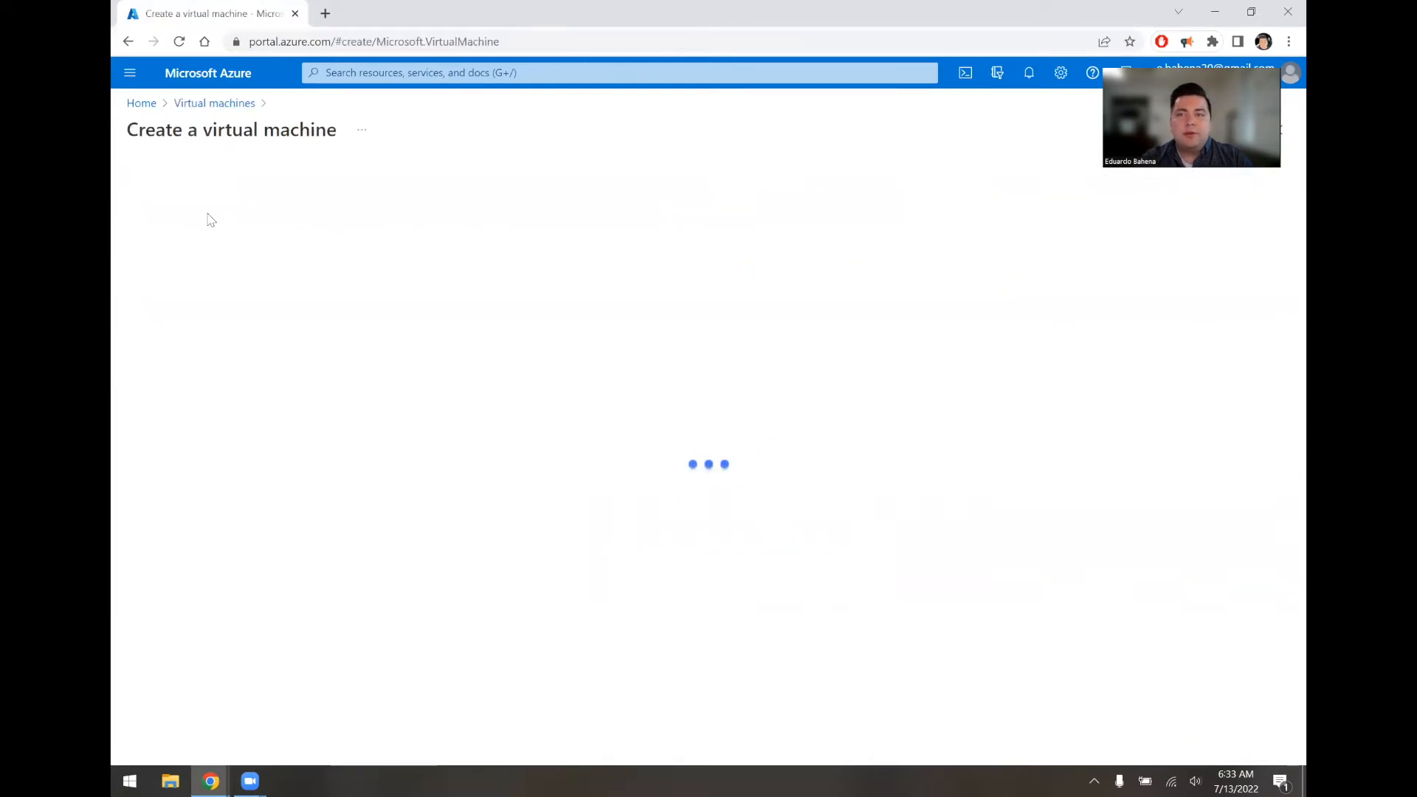
pyautogui.scroll(-1, 427, 356)
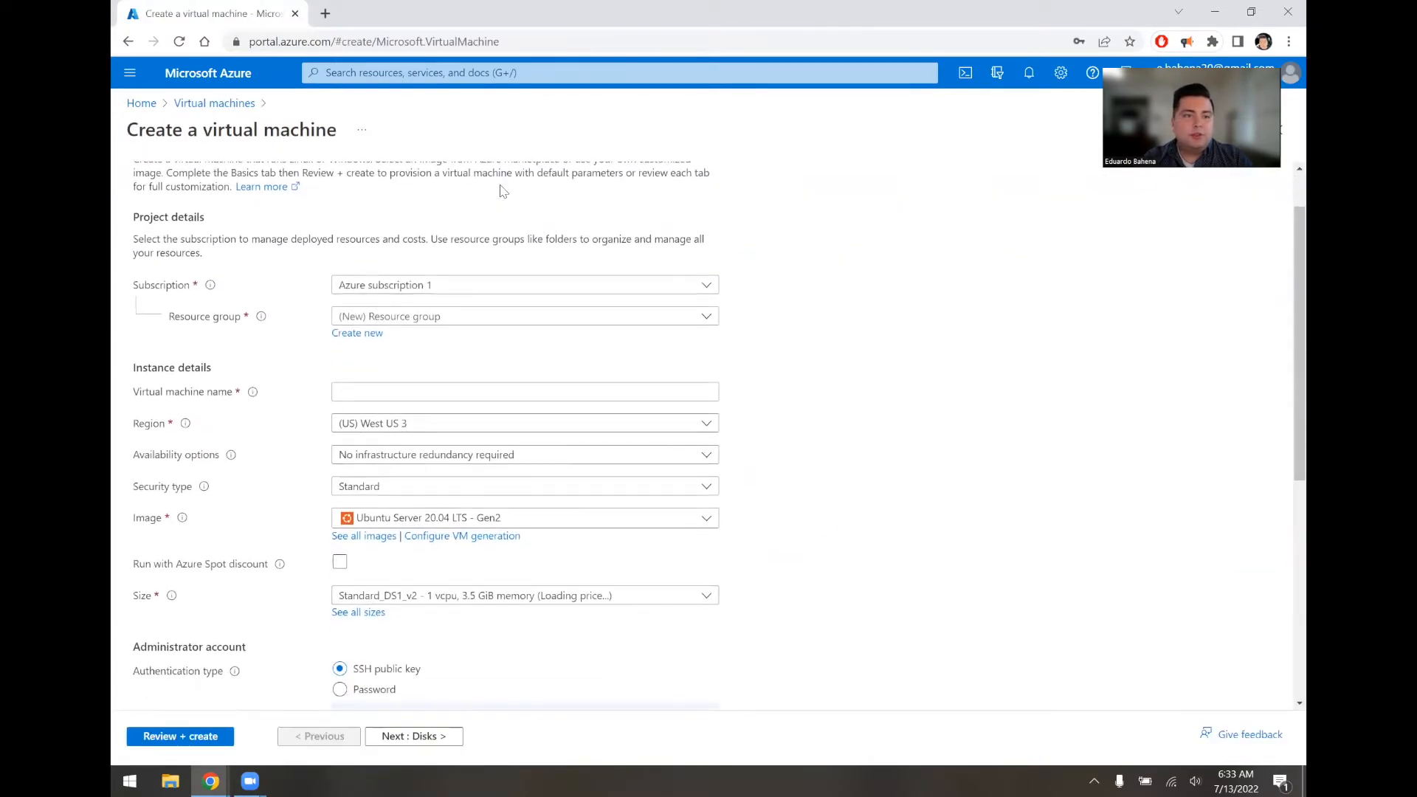
pyautogui.click(418, 317)
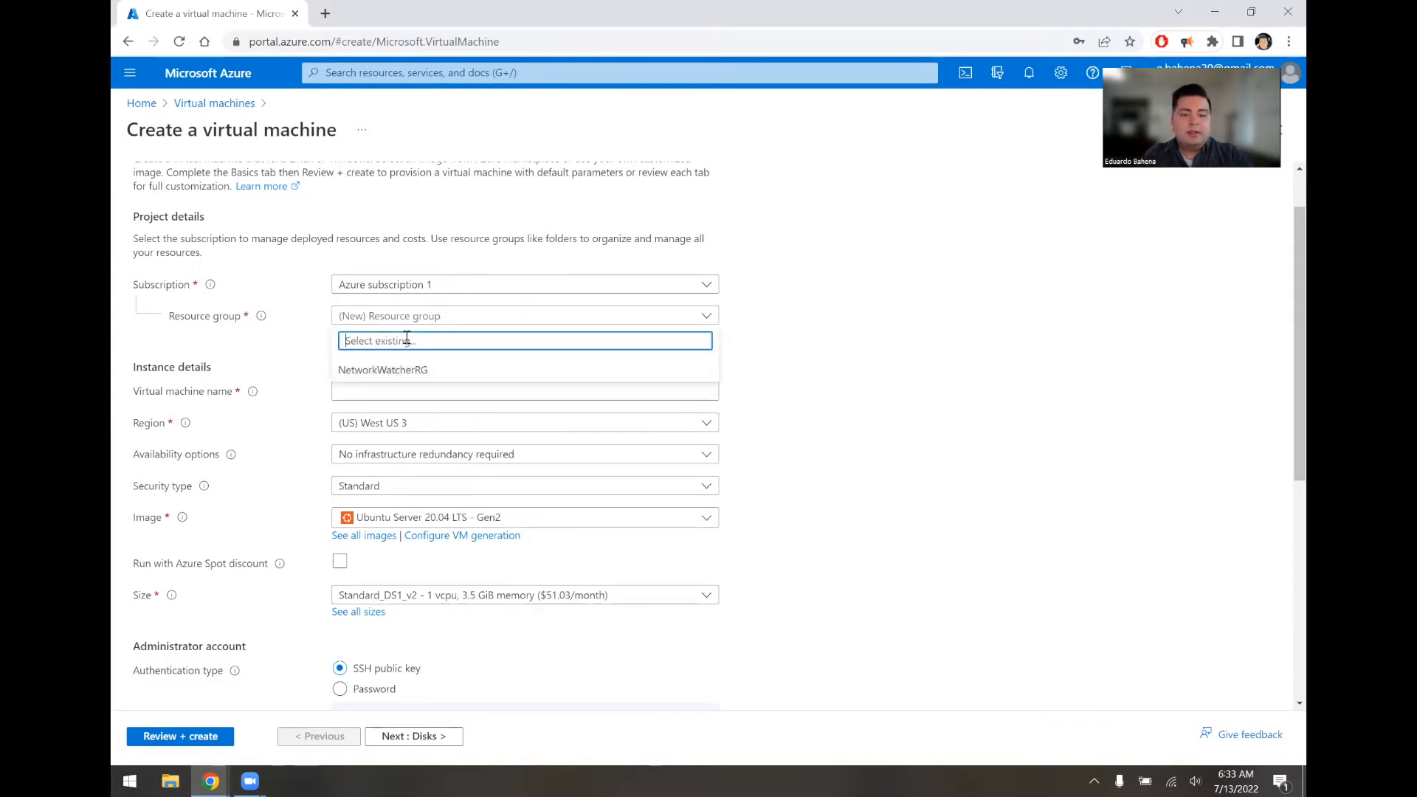
pyautogui.write('honey')
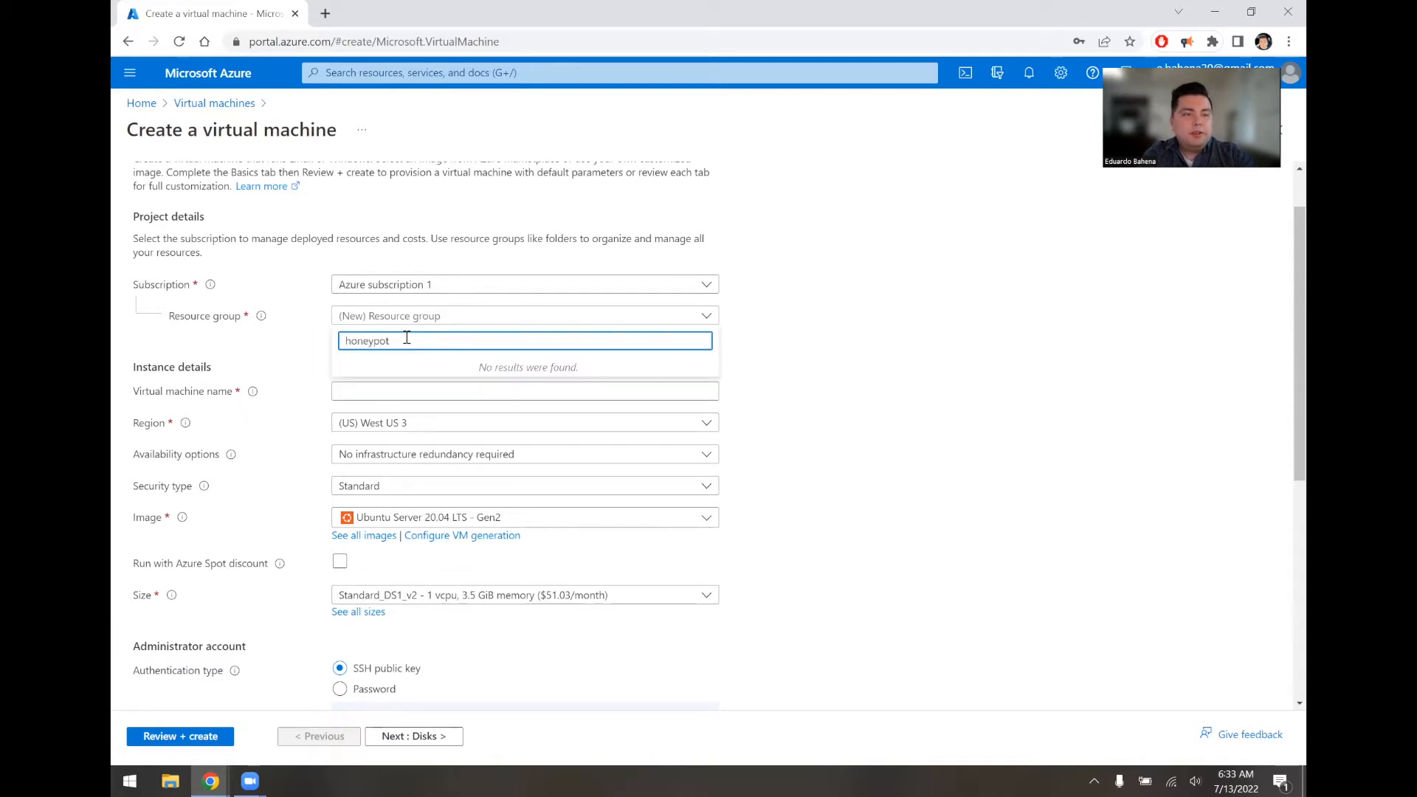
pyautogui.write('po')
pyautogui.press('BackSpace')
pyautogui.press('BackSpace')
pyautogui.press('BackSpace')
pyautogui.press('BackSpace')
pyautogui.press('BackSpace')
pyautogui.press('BackSpace')
pyautogui.press('BackSpace')
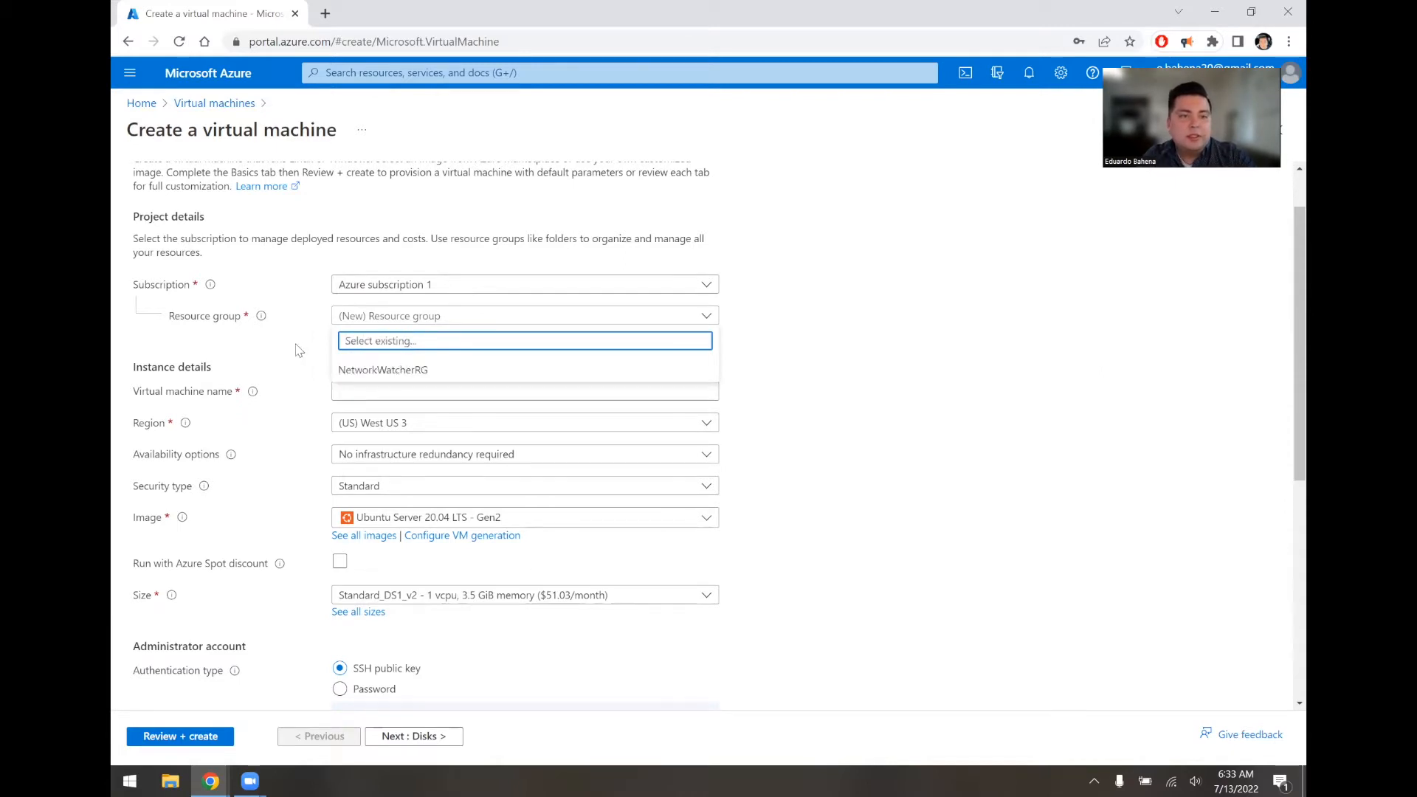
pyautogui.click(296, 346)
# Step: Create a new resource group named honeypot for the virtual machine
pyautogui.click(383, 338)
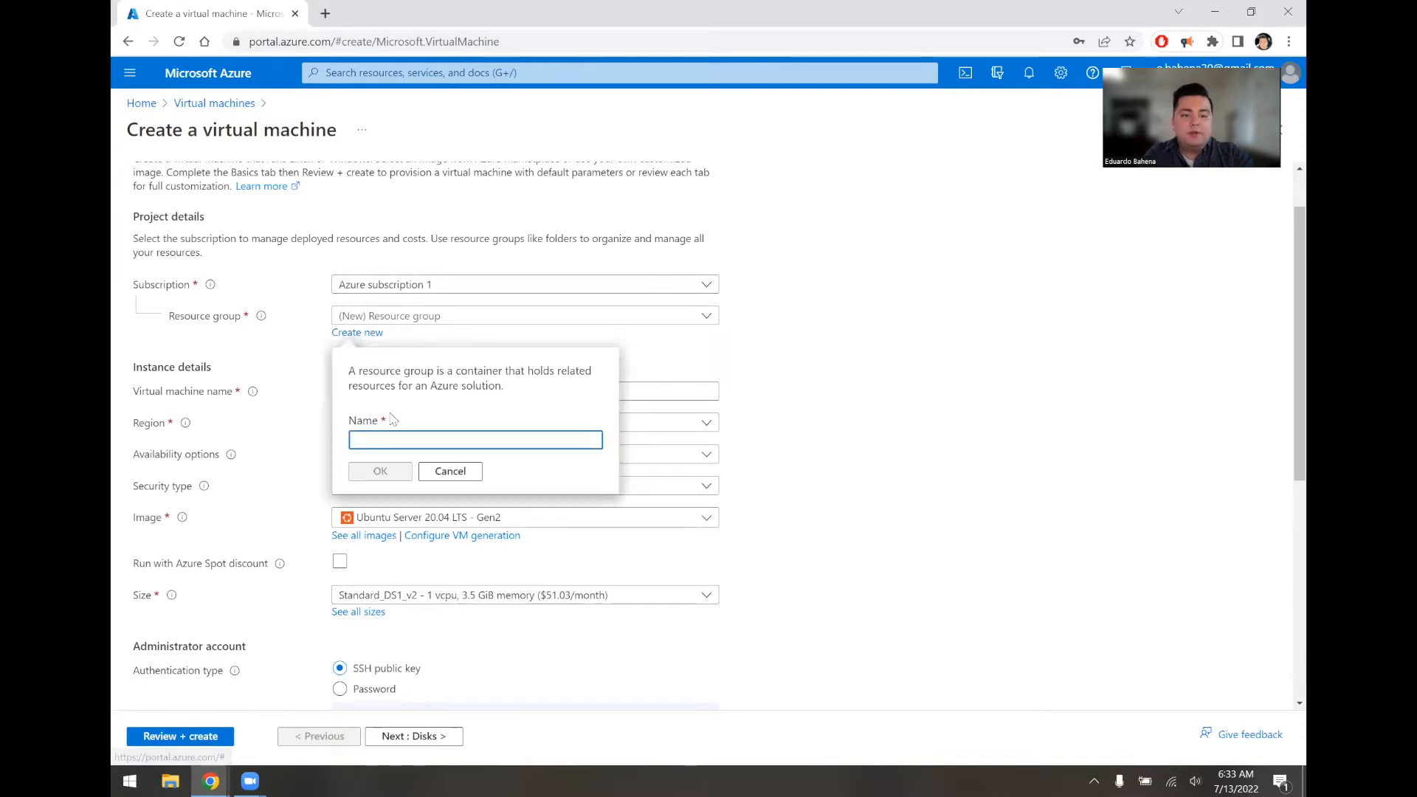
pyautogui.write('honeypot')
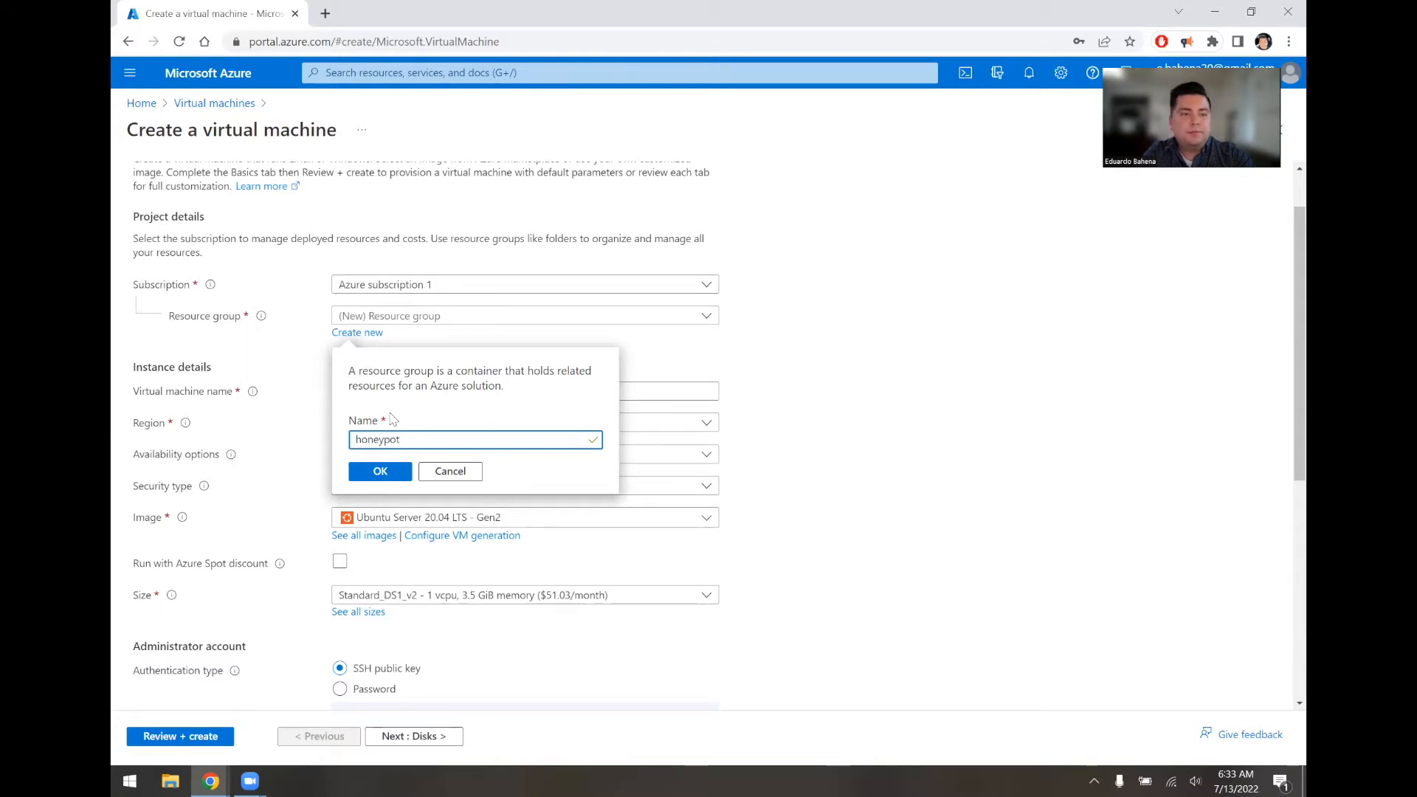
pyautogui.click(385, 477)
# Step: Name the virtual machine honeypot-vm
pyautogui.click(381, 384)
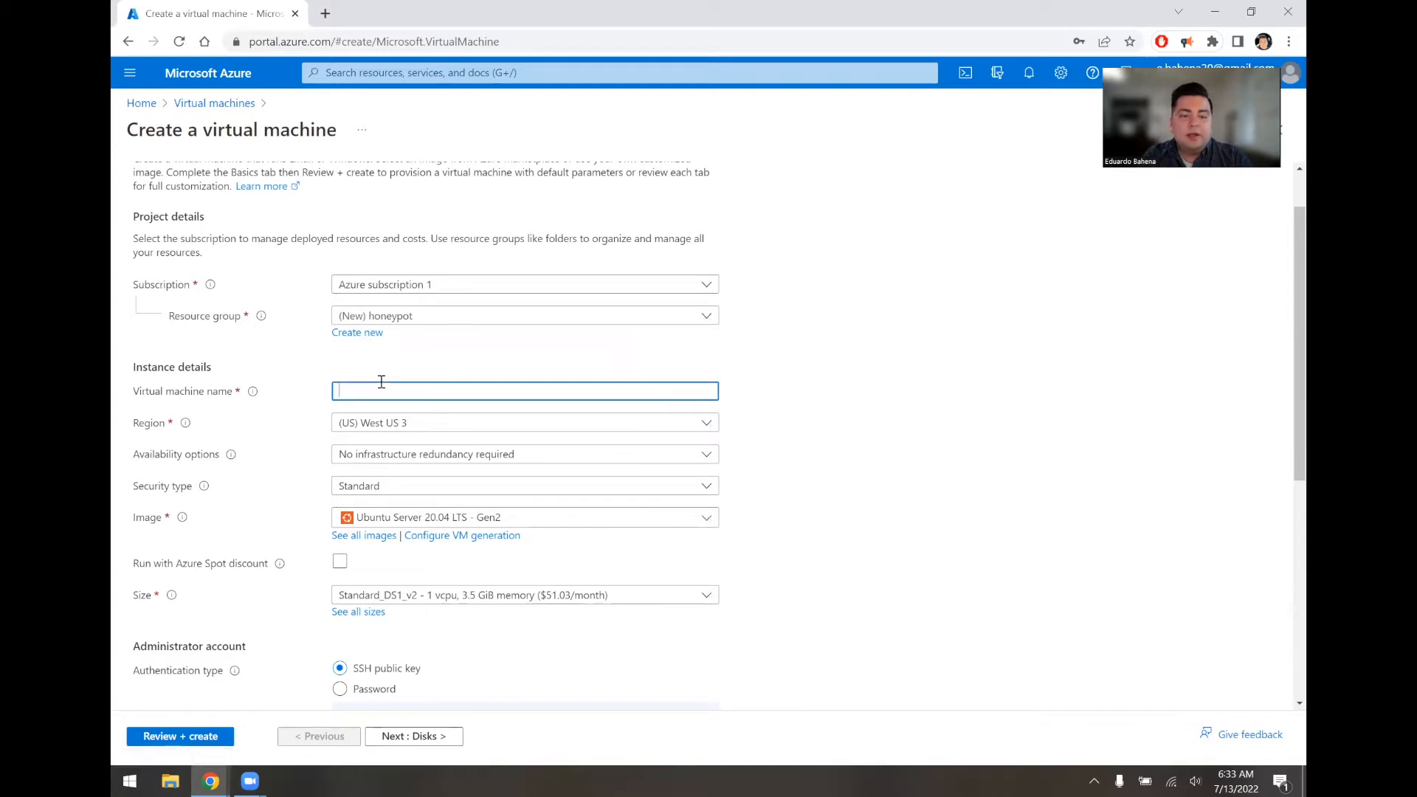
pyautogui.write('honey')
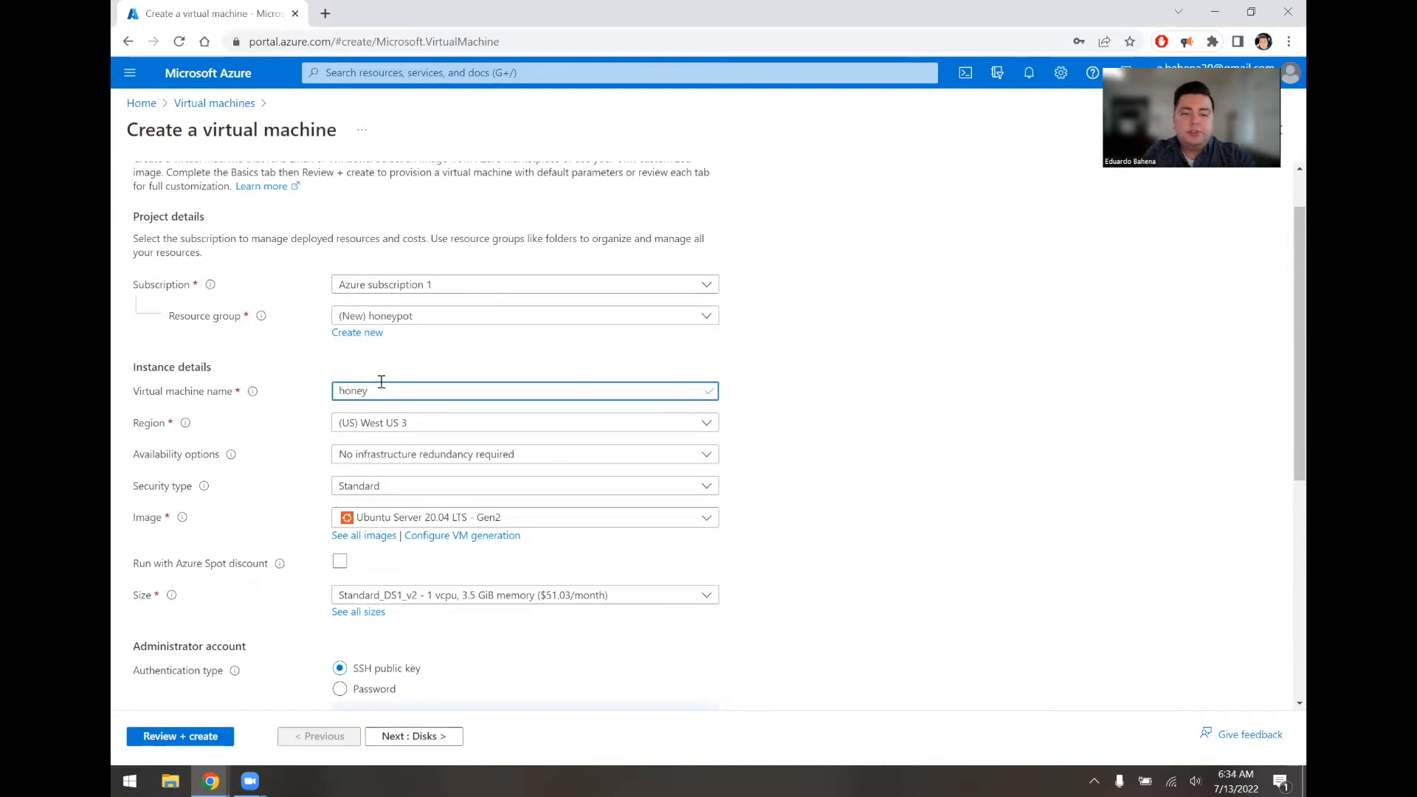
pyautogui.press('BackSpace')
pyautogui.write('-')
pyautogui.write('vm')
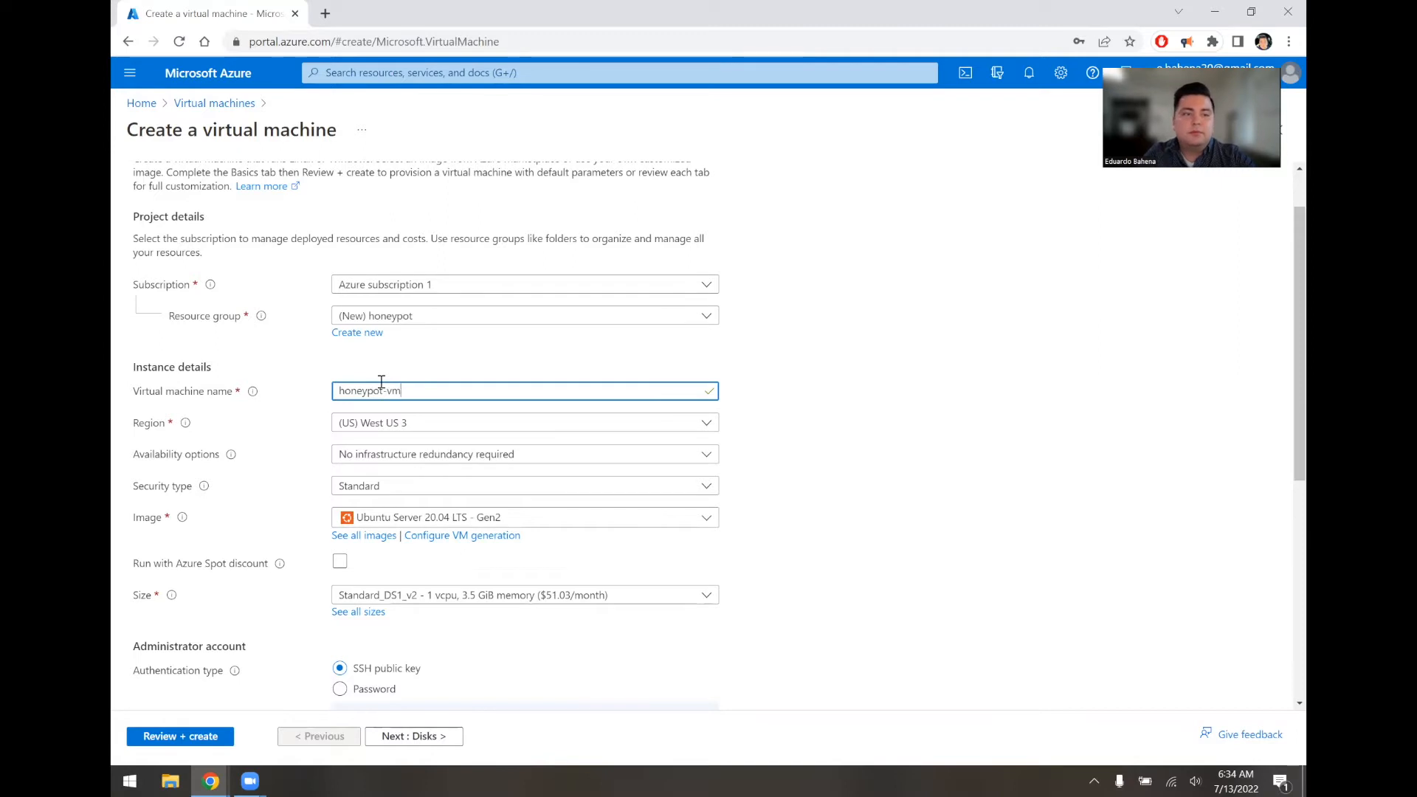
# Step: Set the virtual machine's image to Windows 10 Pro, version 21H2 - Gen2
pyautogui.scroll(-1, 382, 384)
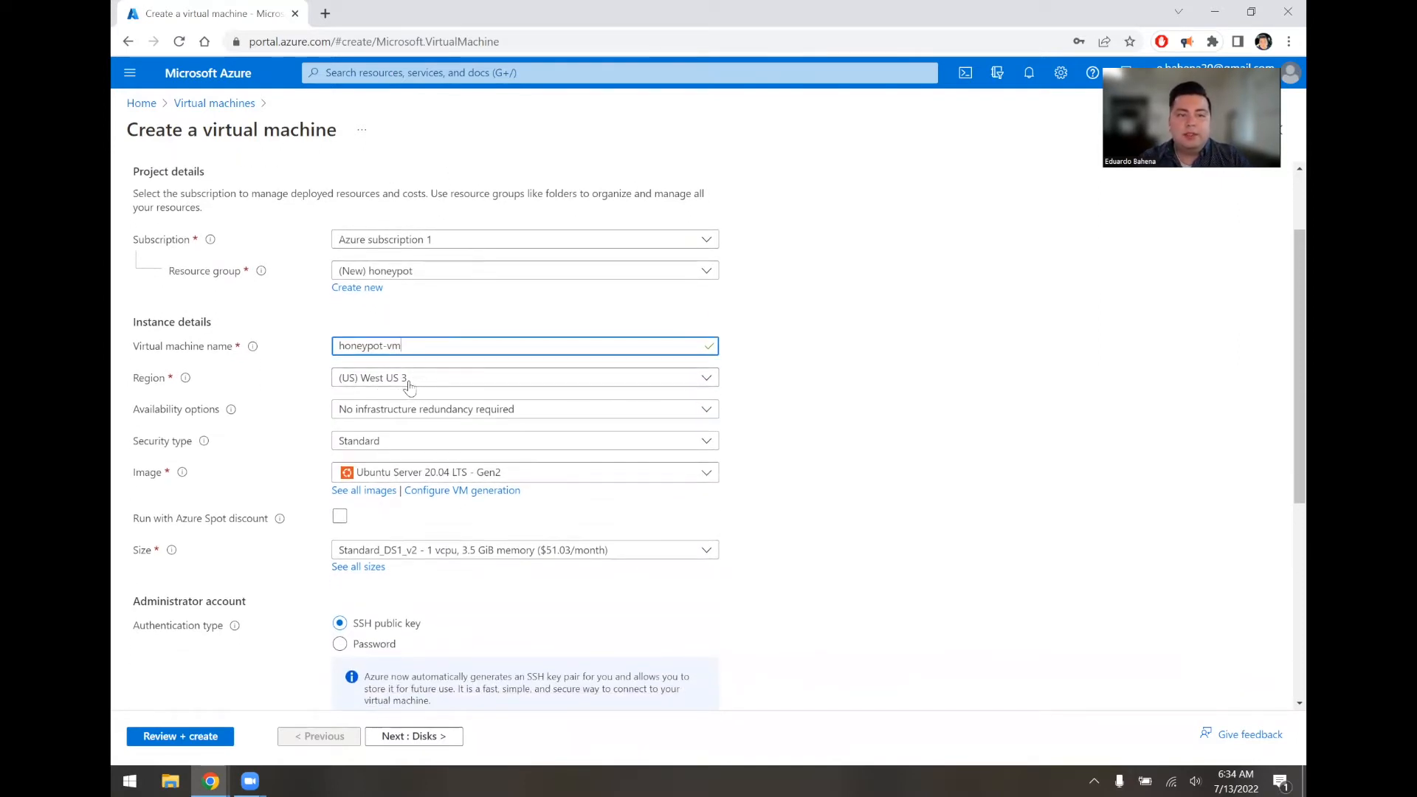
pyautogui.scroll(-1, 410, 388)
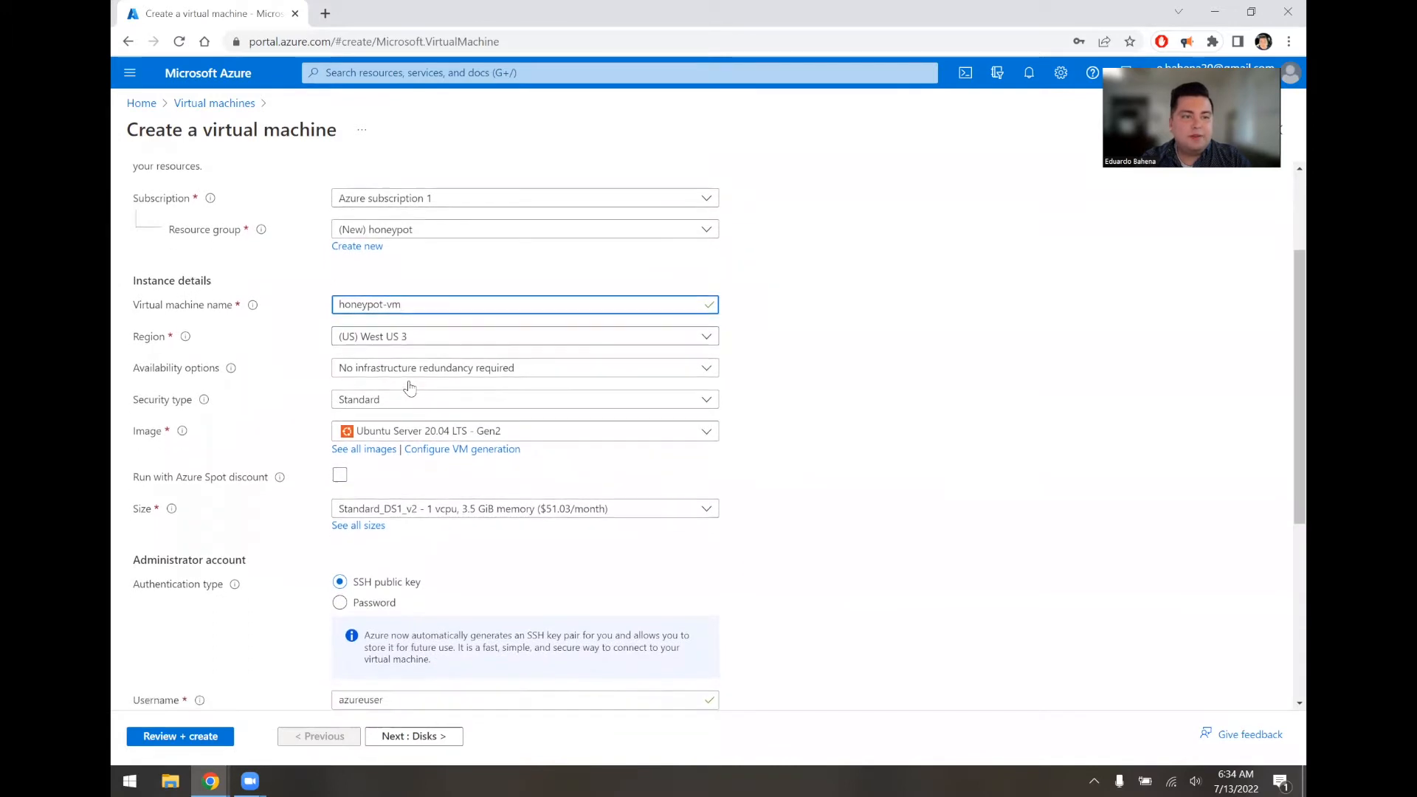
pyautogui.click(406, 431)
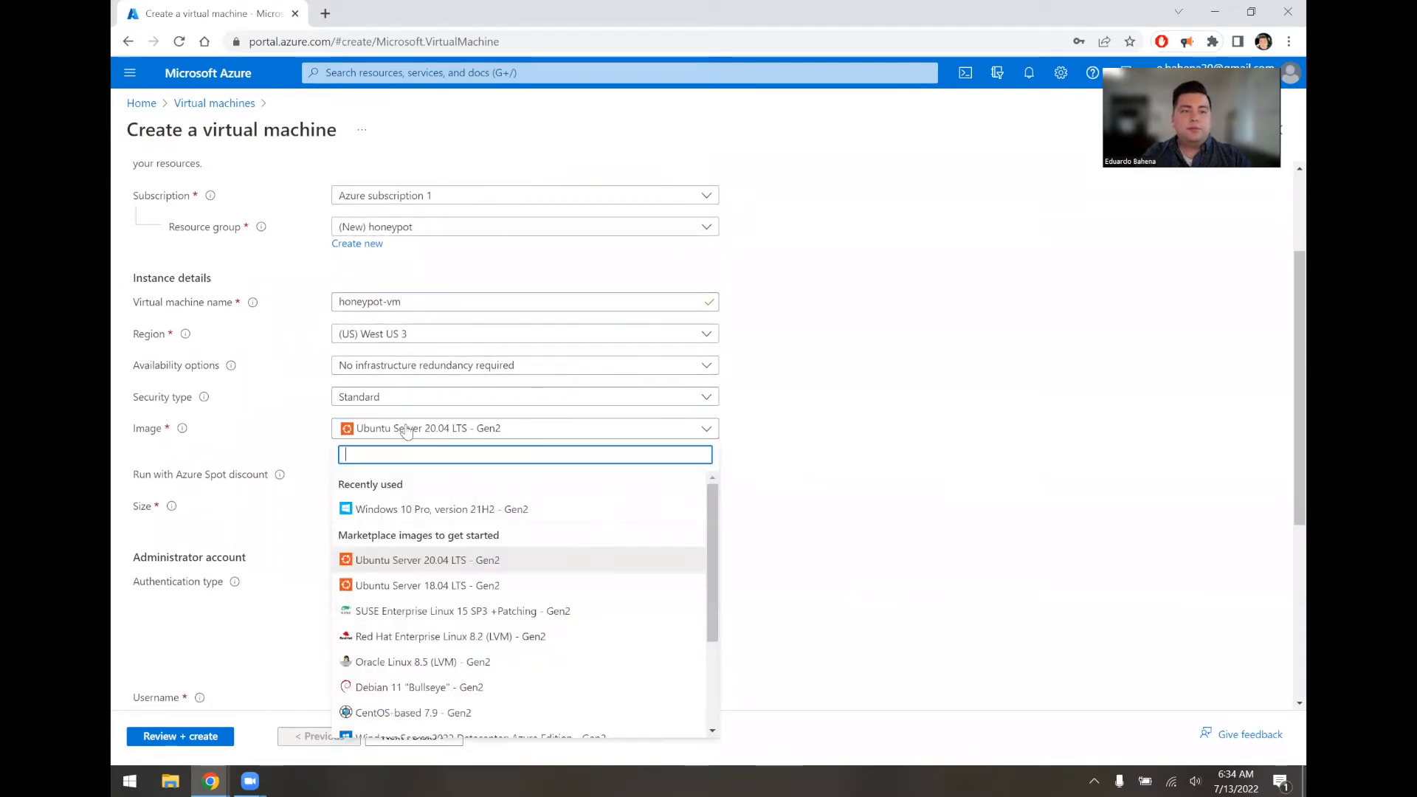
pyautogui.click(452, 511)
# Step: Check the size options offered for the virtual machine and keep the current selection
pyautogui.scroll(-1, 458, 431)
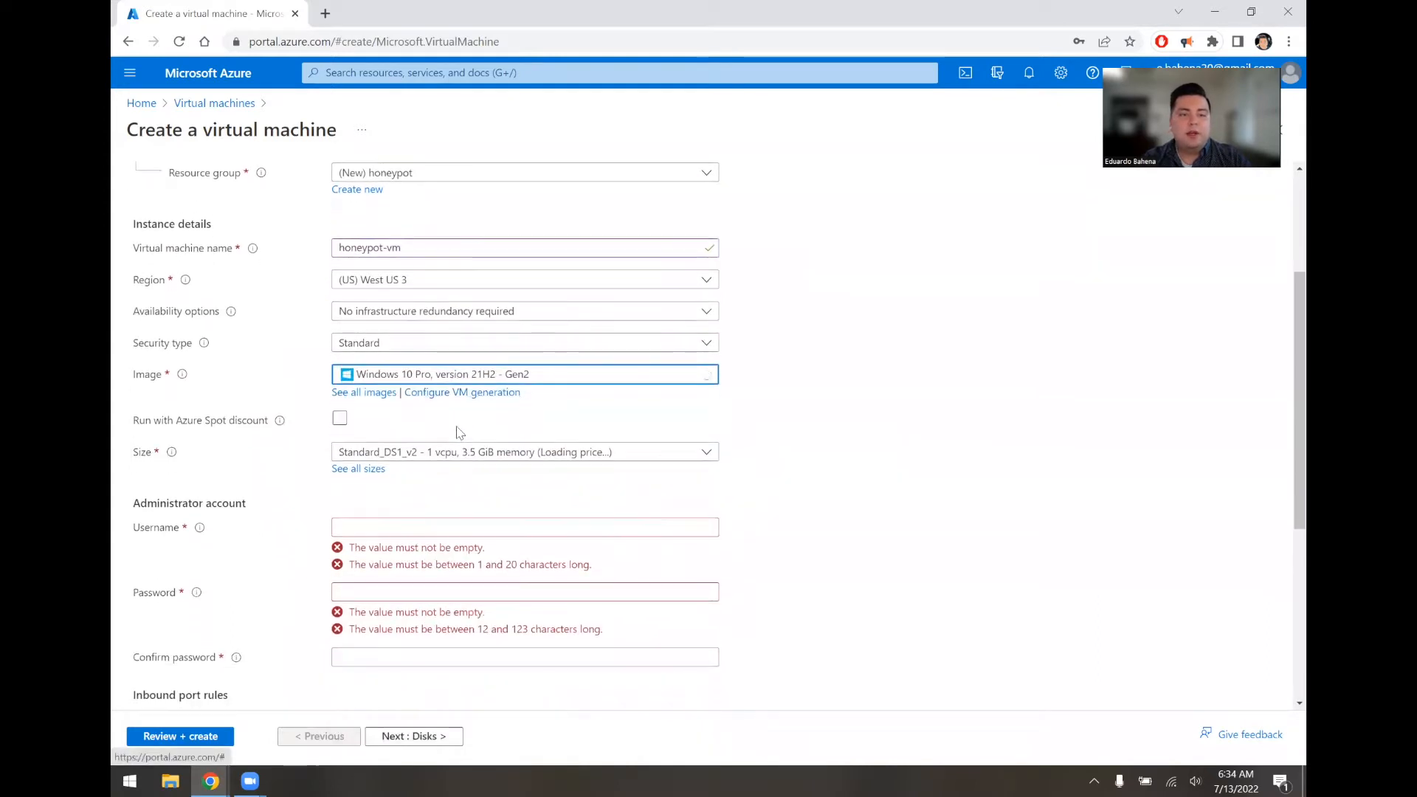
pyautogui.click(457, 436)
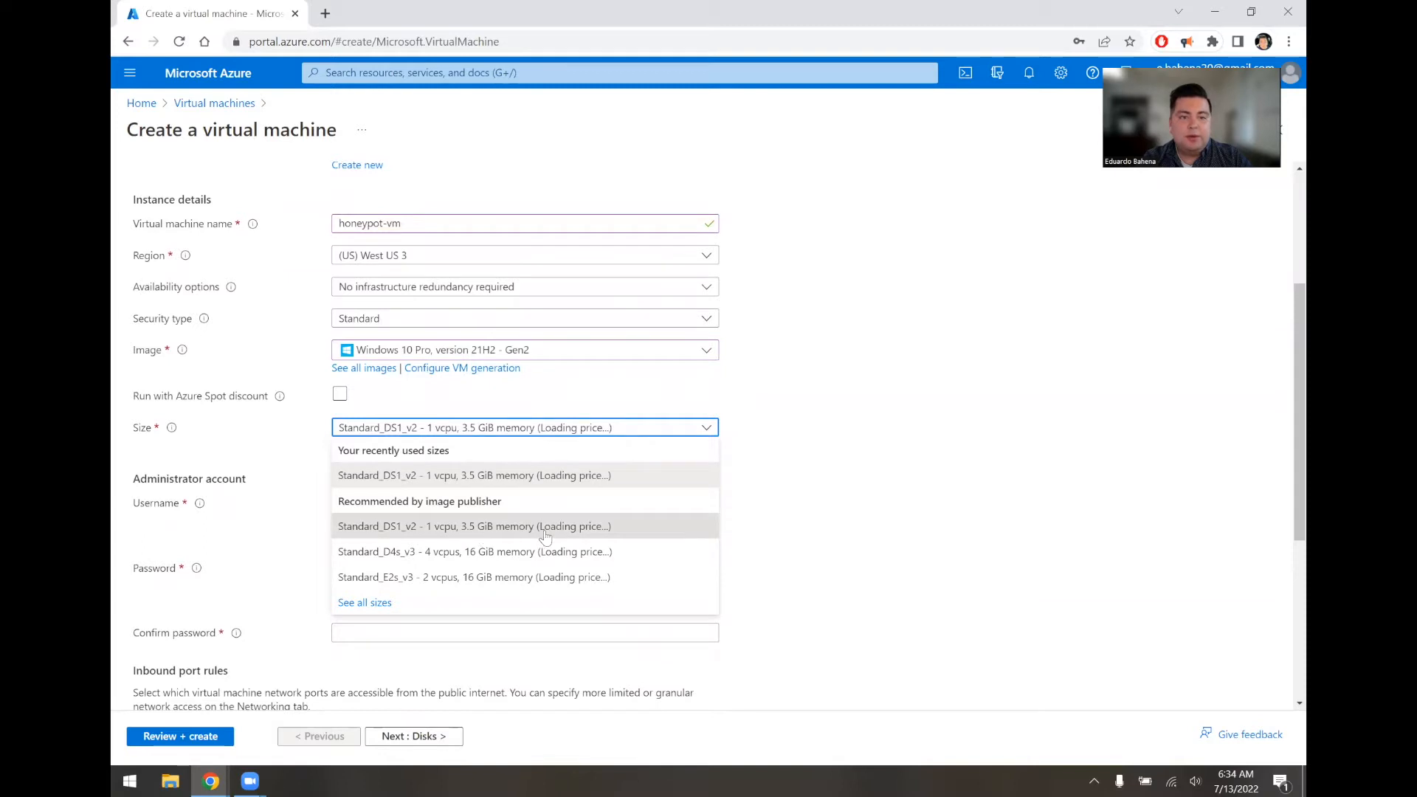
pyautogui.click(753, 458)
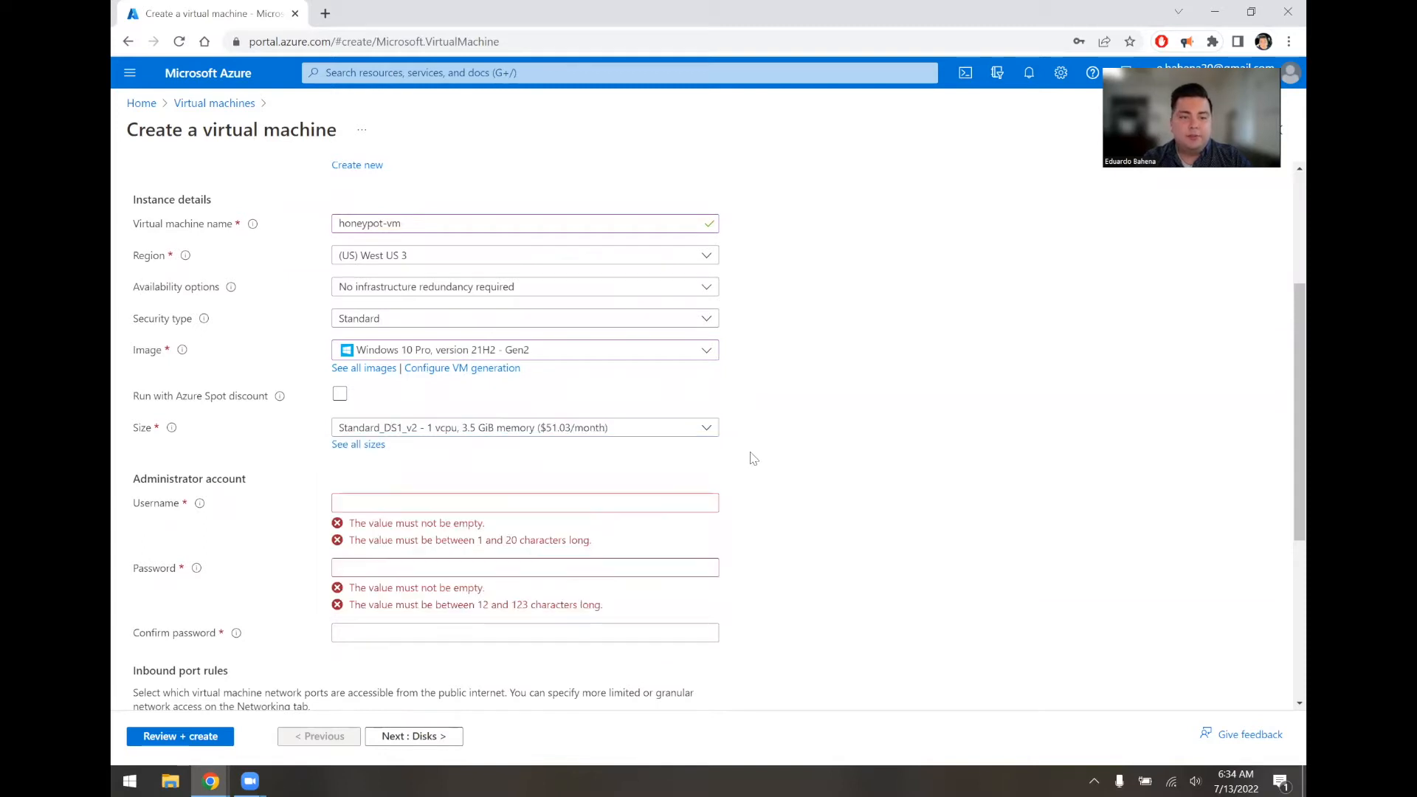
# Step: Enter the username for the virtual machine's administrator account
pyautogui.scroll(-1, 654, 418)
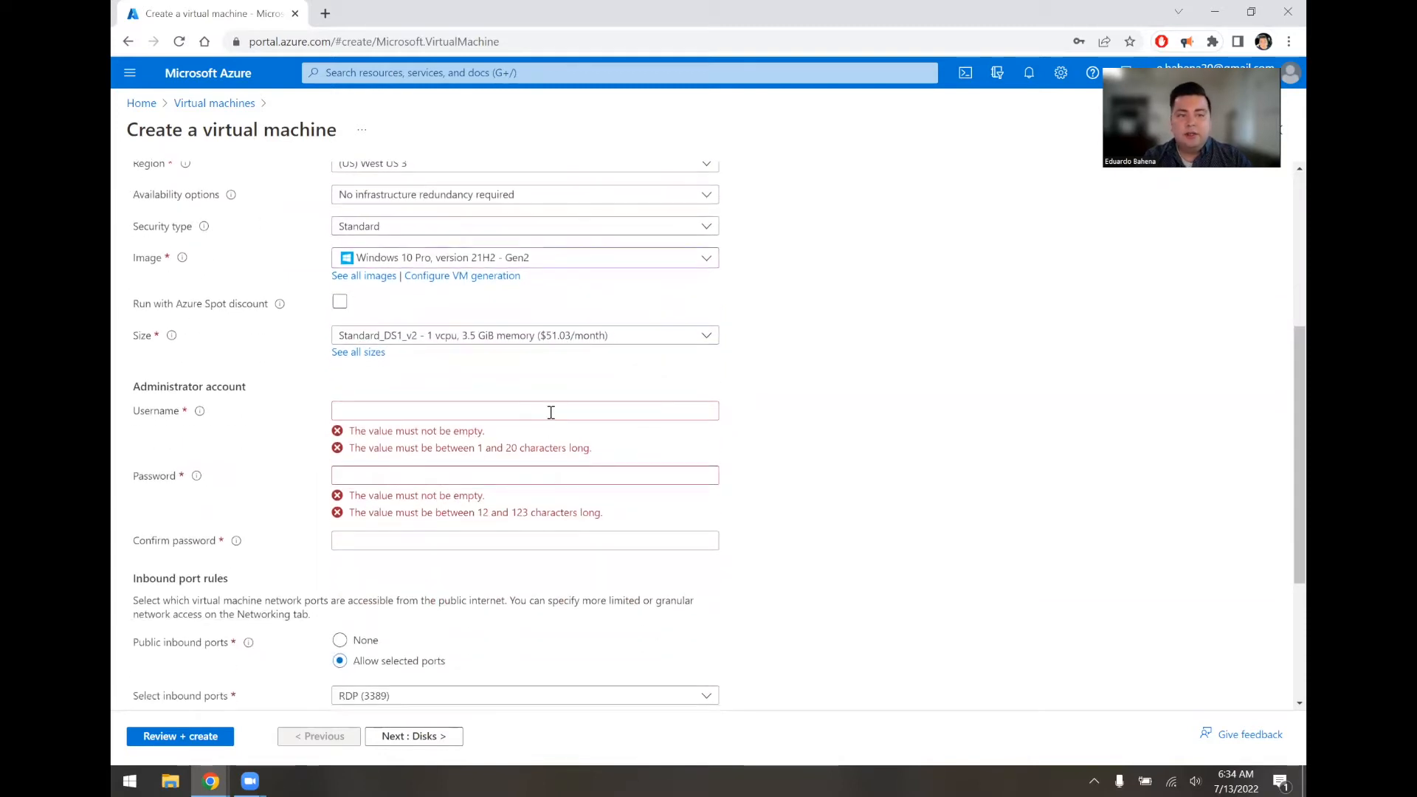
pyautogui.click(550, 411)
pyautogui.scroll(-1, 464, 399)
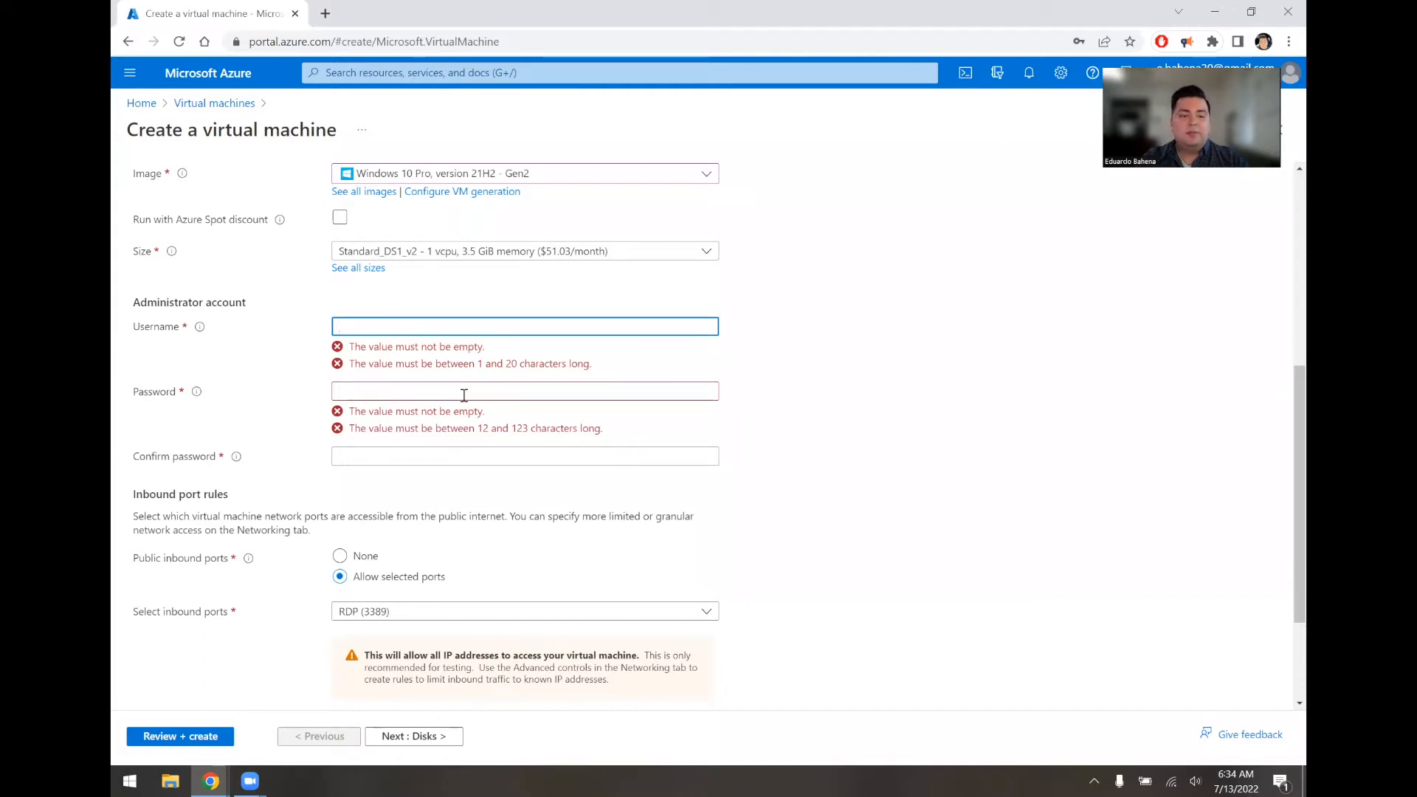
pyautogui.write('aheadmin')
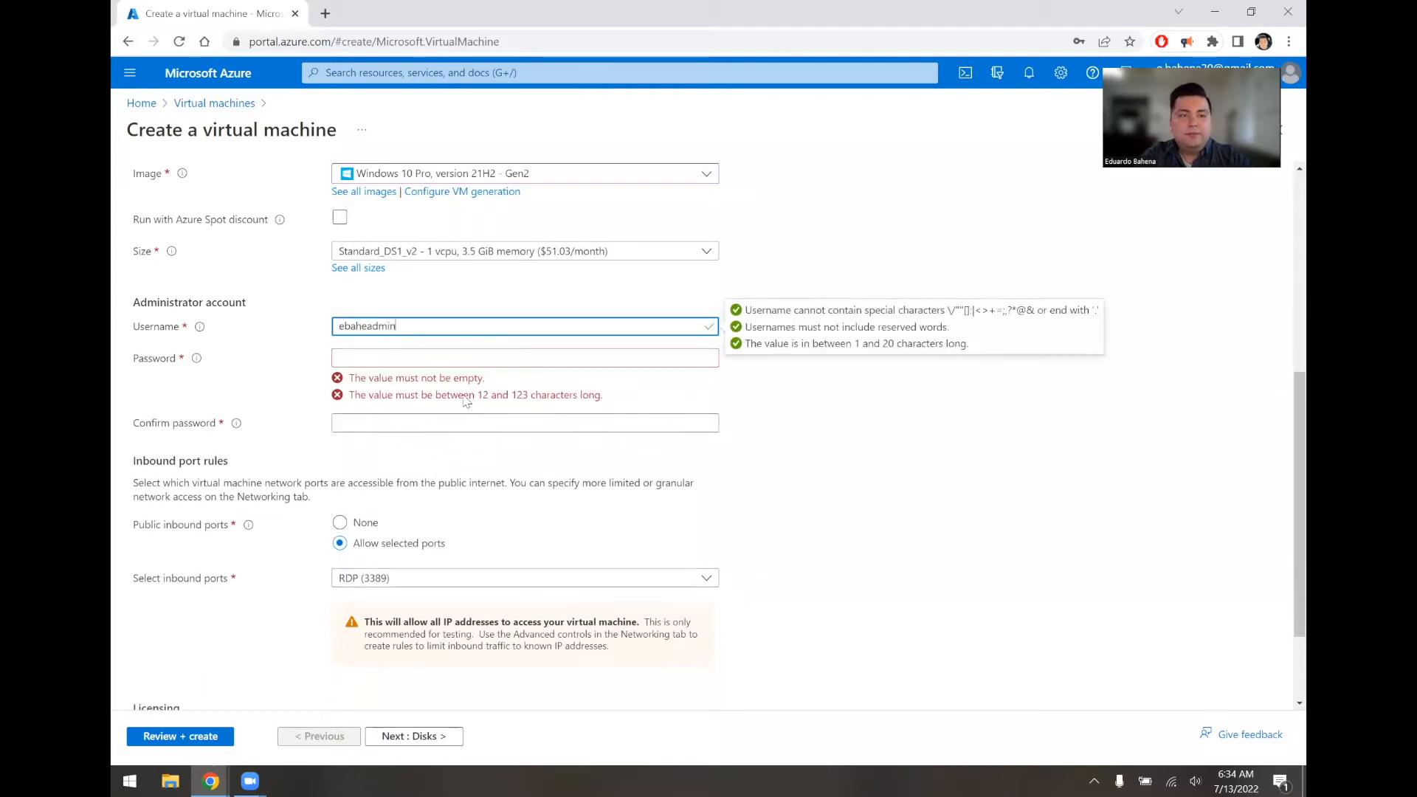
# Step: Enter the administrator account password and fill in the password confirmation
pyautogui.press('Tab')
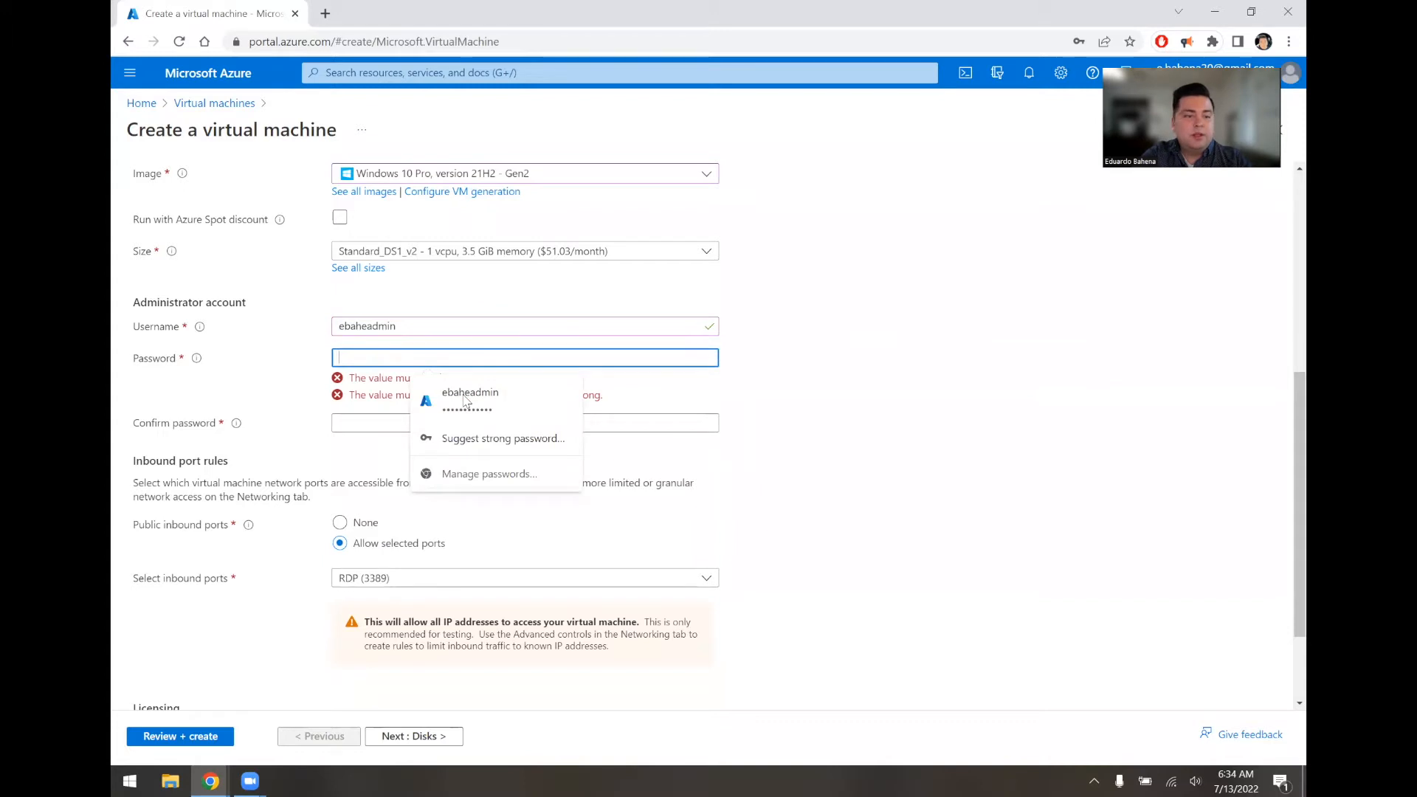
pyautogui.write('•••')
pyautogui.press('Tab')
pyautogui.write('•••')
pyautogui.press('BackSpace')
pyautogui.press('BackSpace')
pyautogui.press('BackSpace')
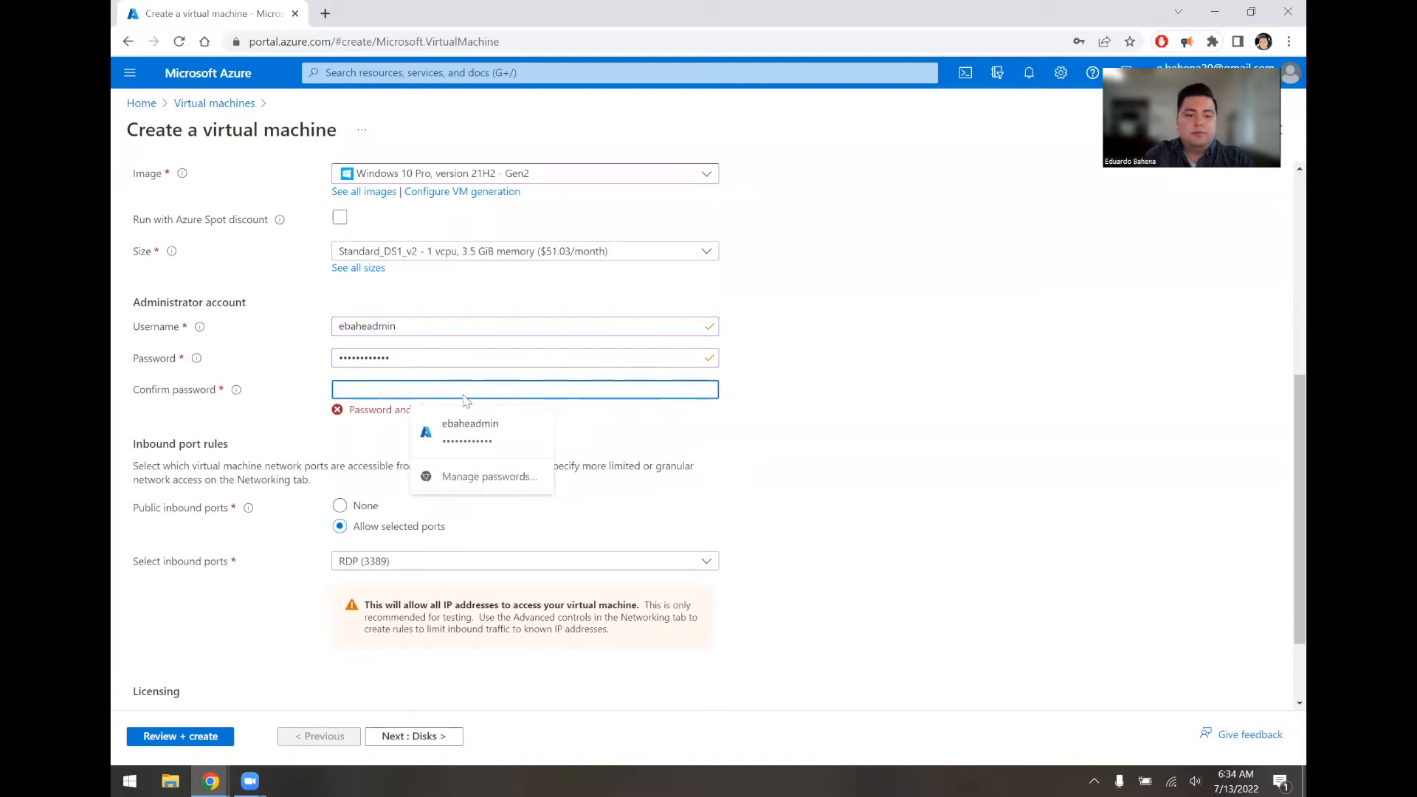
pyautogui.write('••••••••••••')
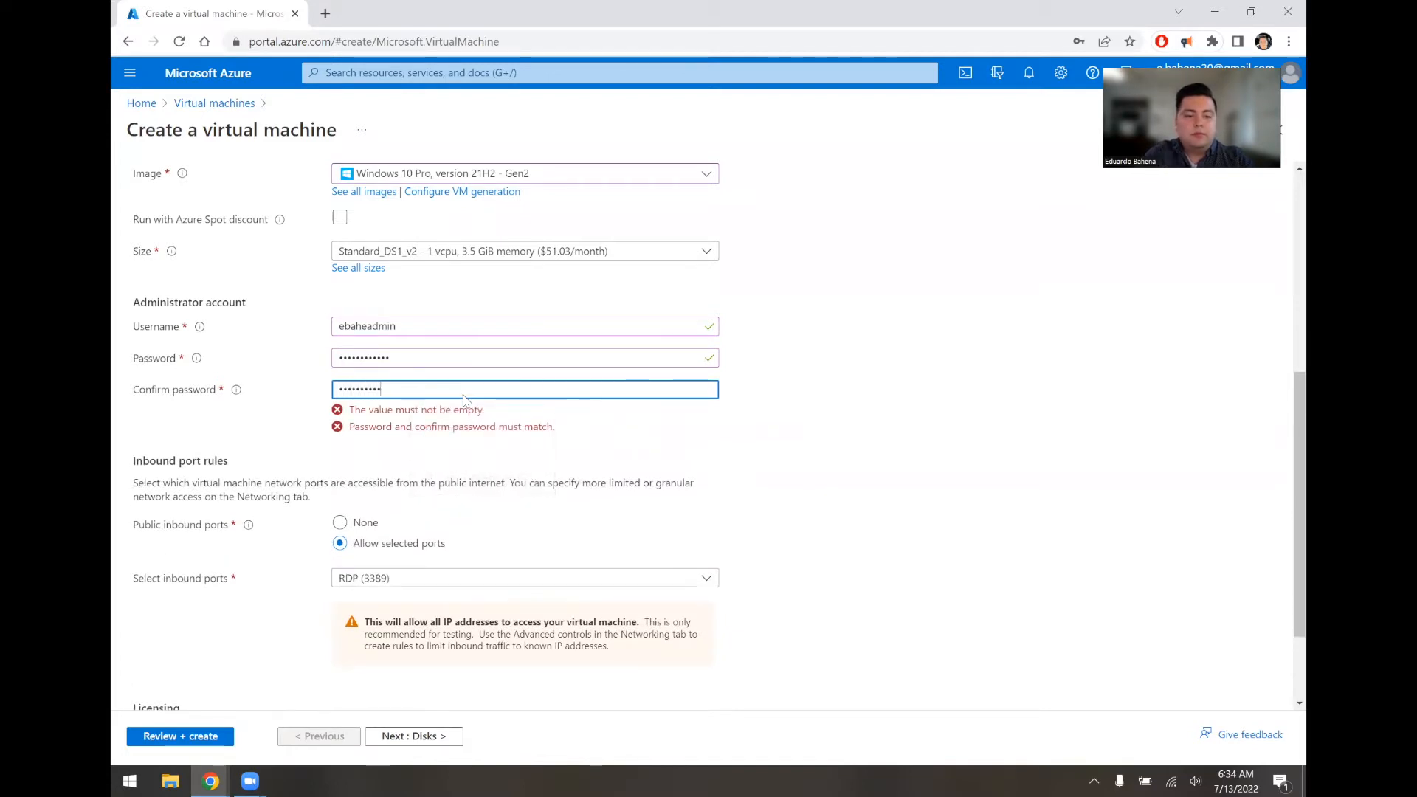
# Step: Re-enter the administrator account password to match the password confirmation
pyautogui.doubleClick(448, 361)
pyautogui.write('••••')
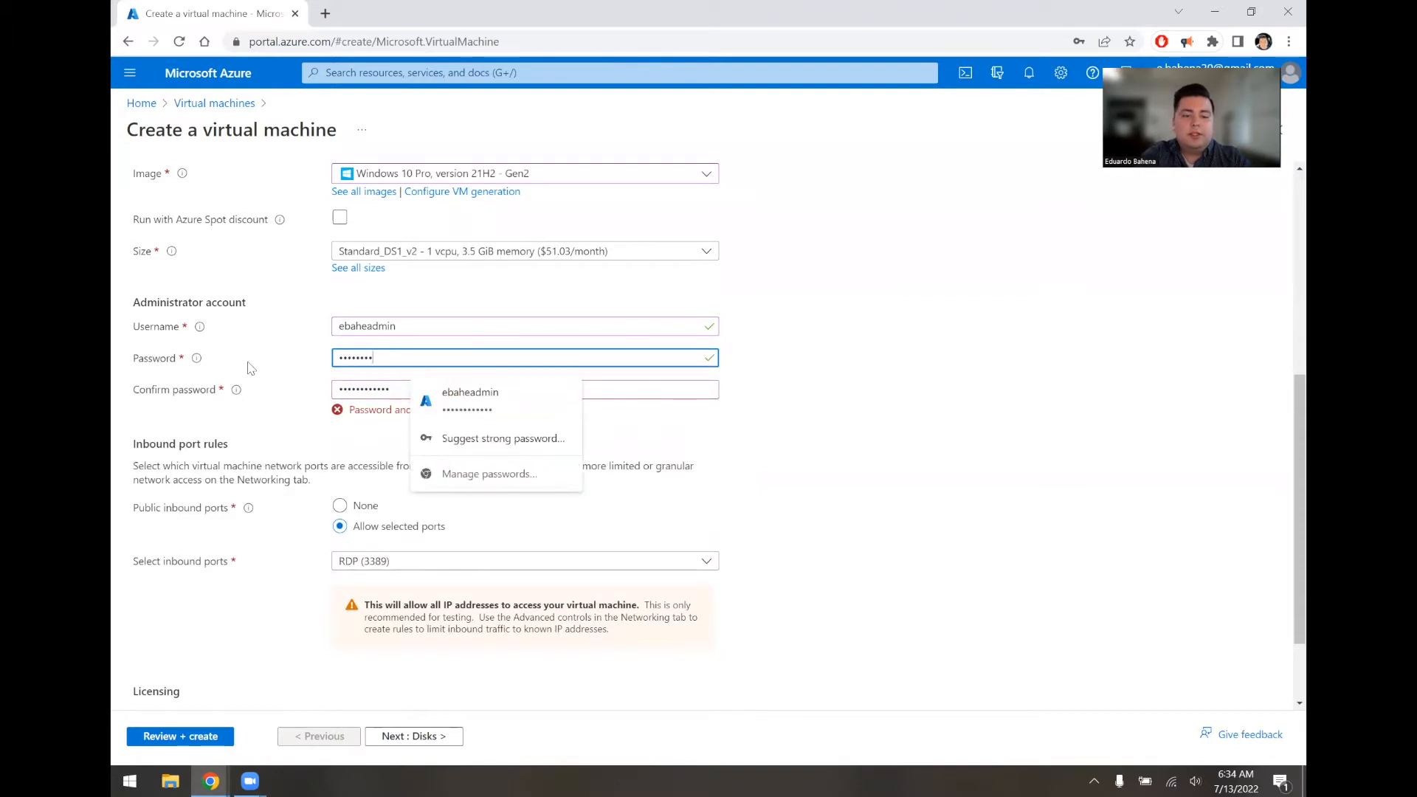
pyautogui.write('••••••••')
pyautogui.click(308, 441)
pyautogui.scroll(-1, 308, 441)
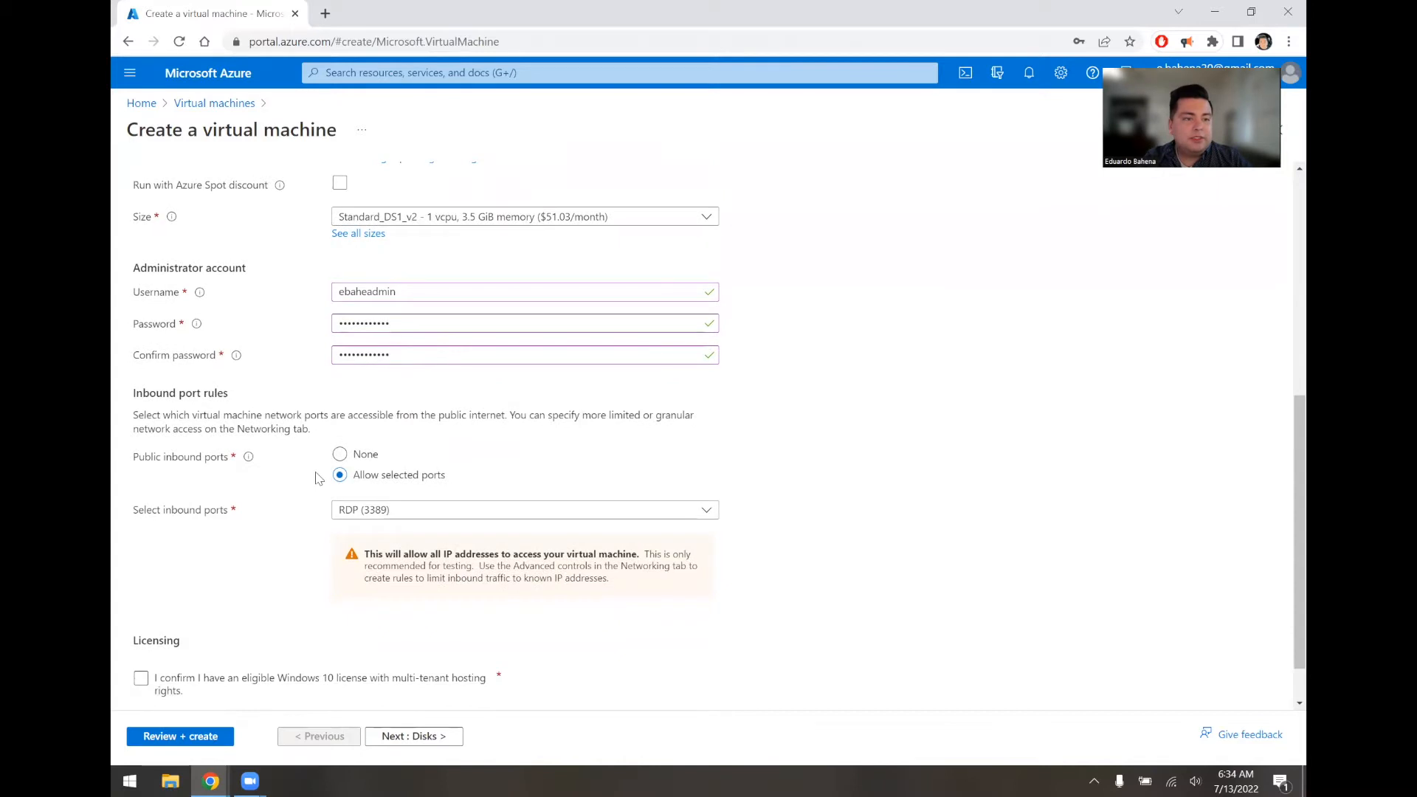
# Step: Confirm the eligible Windows 10 license, then keep the default disk options and proceed to the networking settings
pyautogui.scroll(-1, 318, 478)
pyautogui.click(421, 461)
pyautogui.click(470, 432)
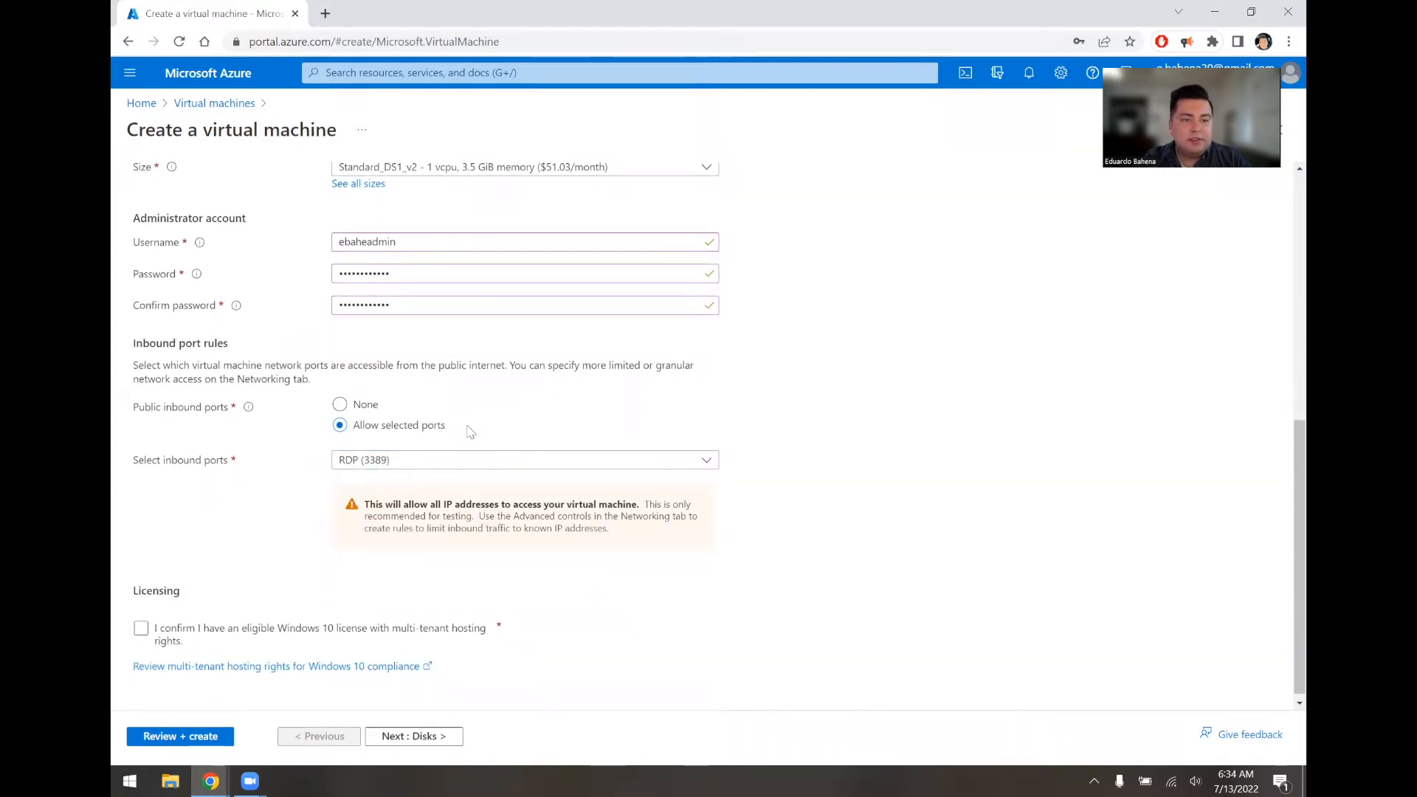
pyautogui.click(142, 625)
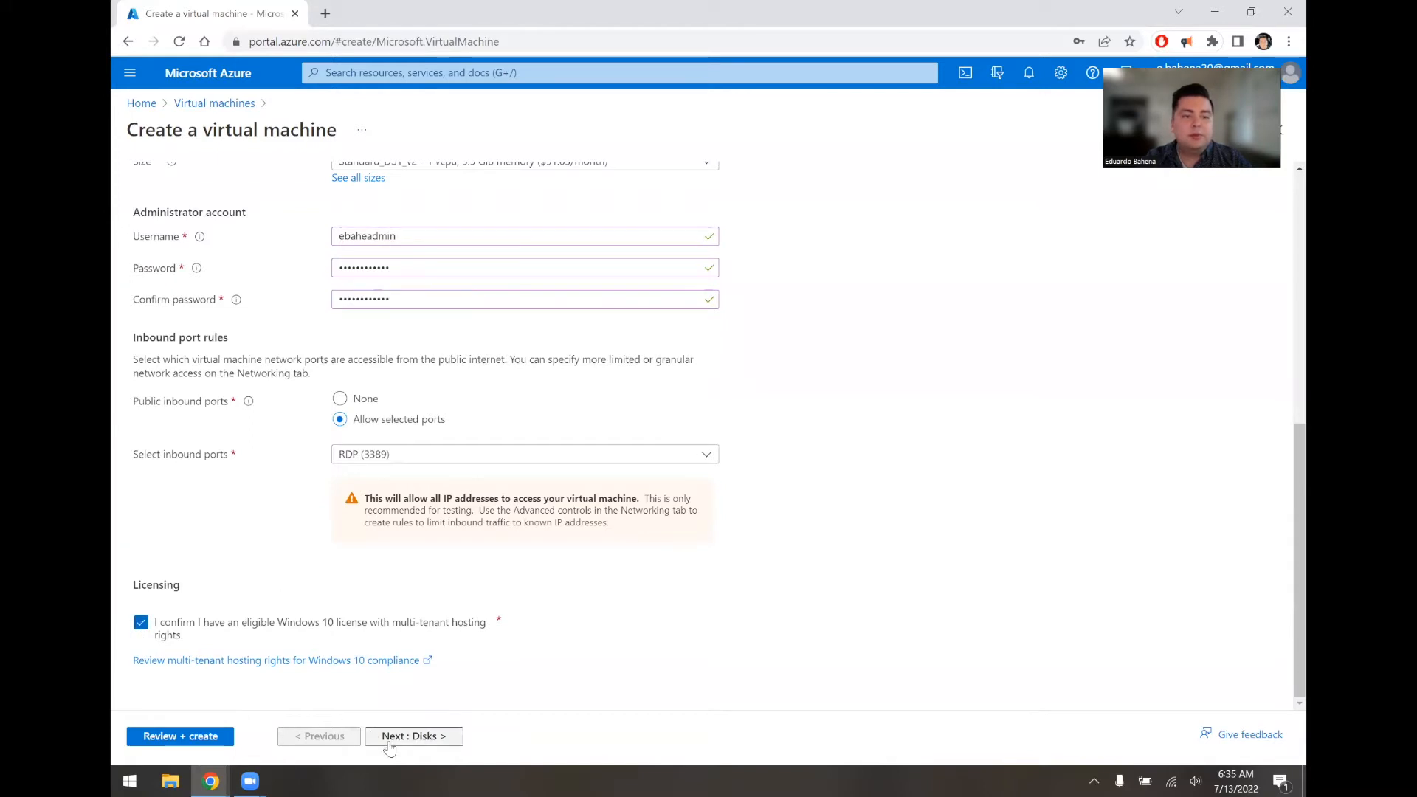
pyautogui.click(413, 737)
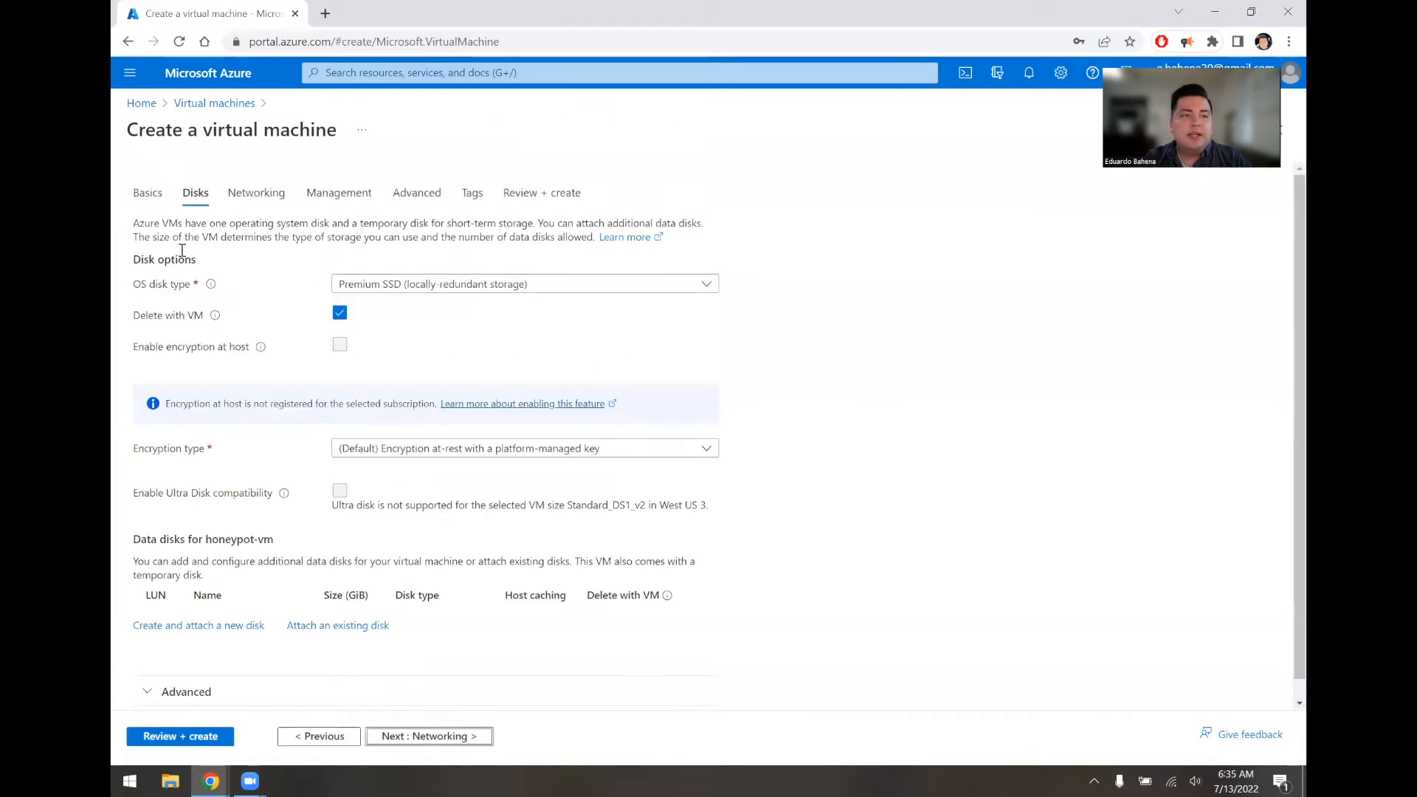
pyautogui.click(442, 737)
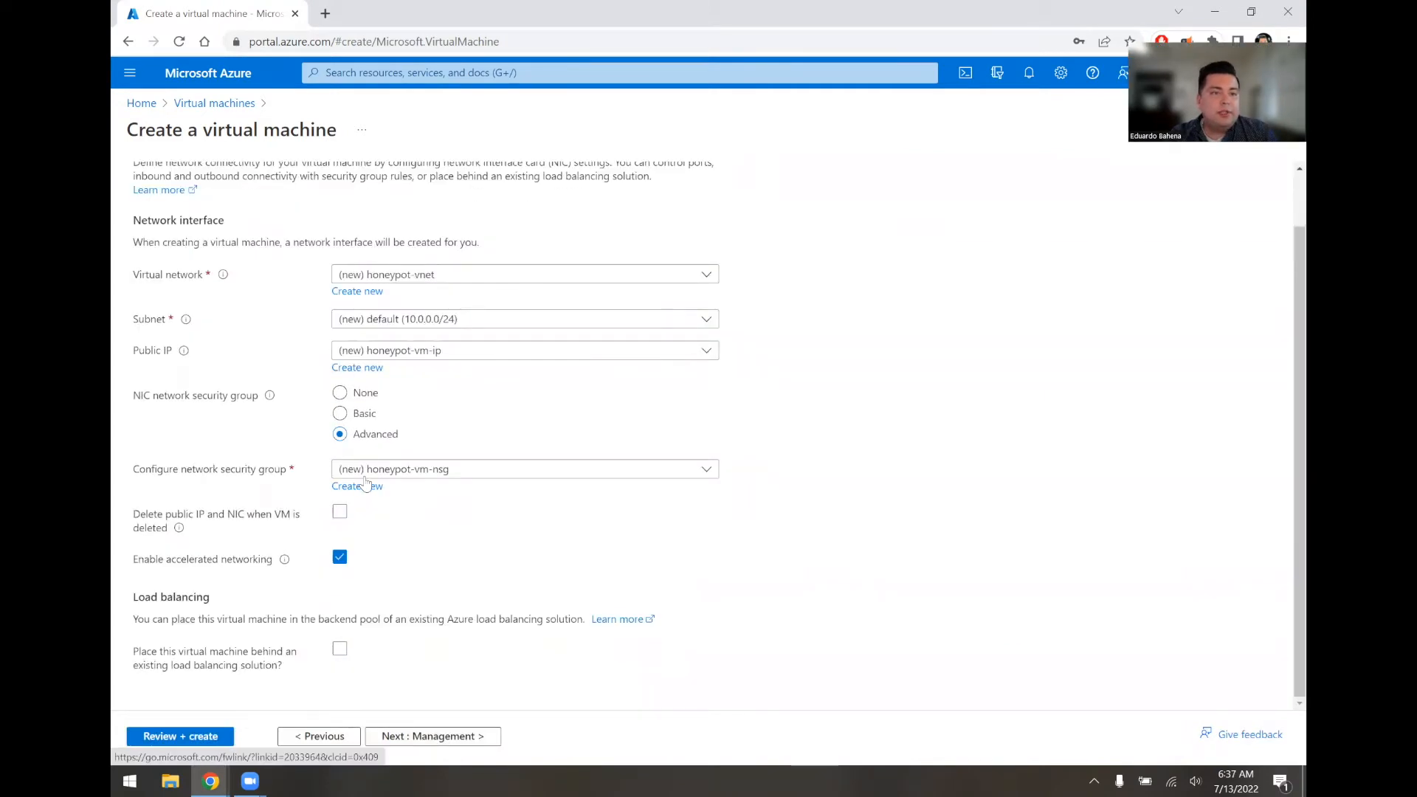
# Step: Set the NIC network security group to Advanced and start a new group with the default-allow-rdp inbound rule removed
pyautogui.click(340, 393)
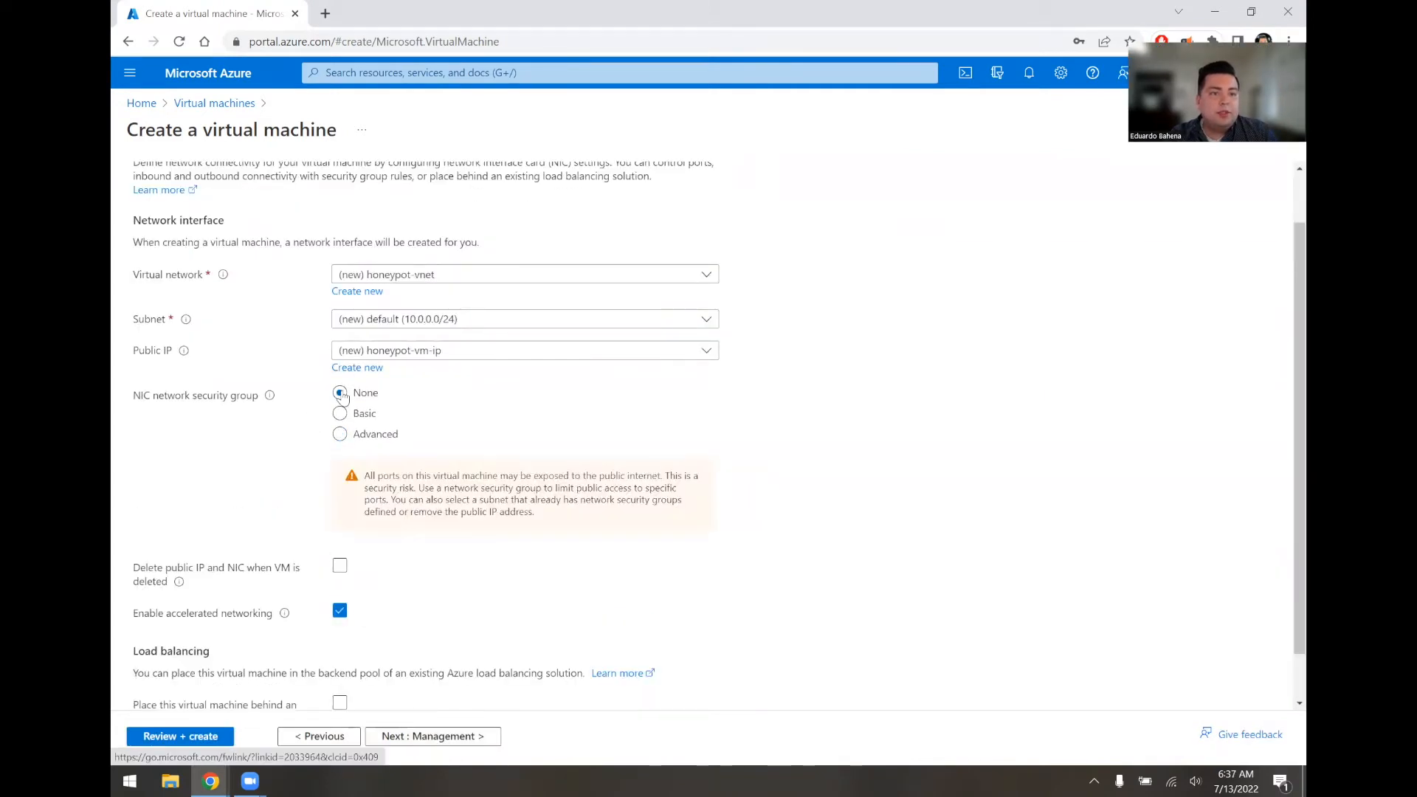
pyautogui.click(340, 414)
pyautogui.click(341, 435)
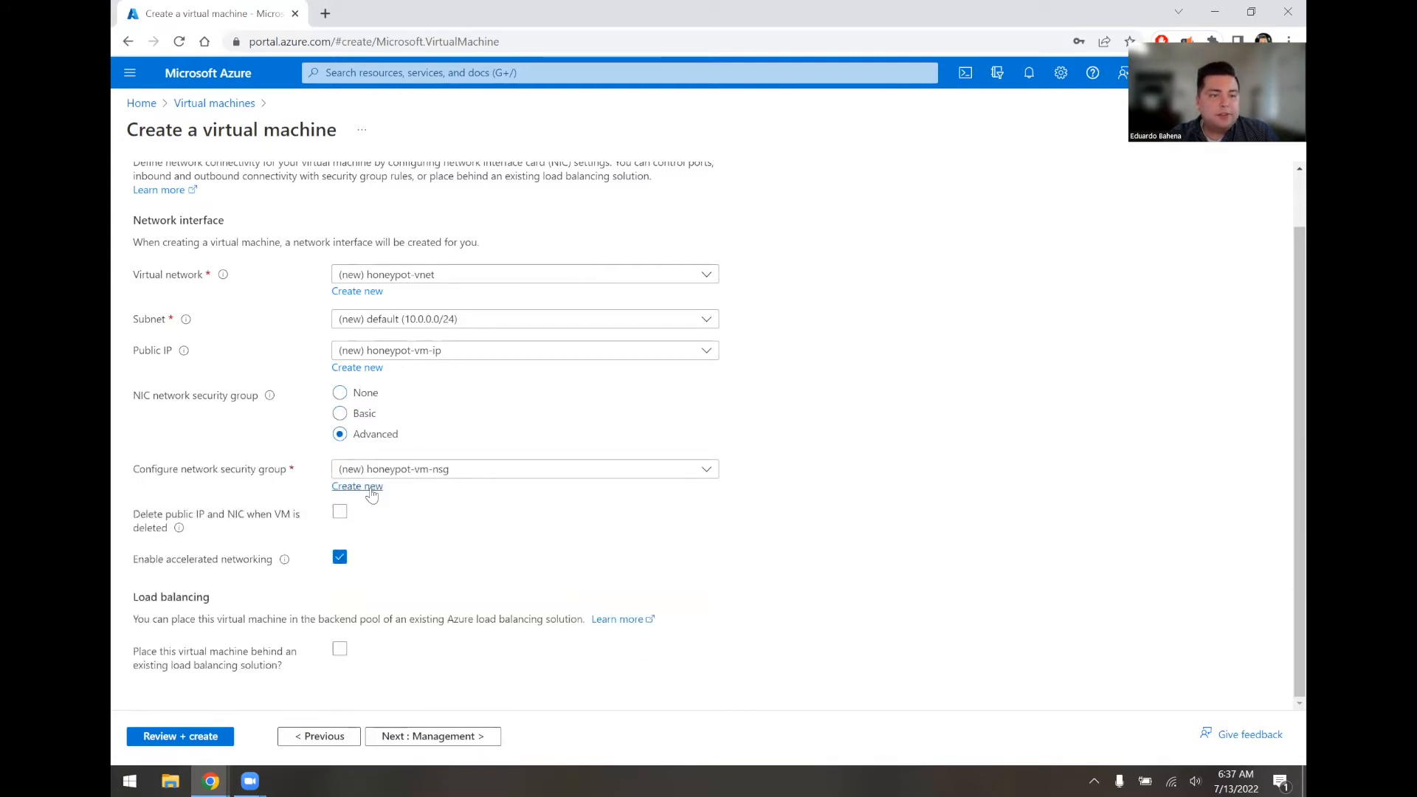
pyautogui.click(371, 488)
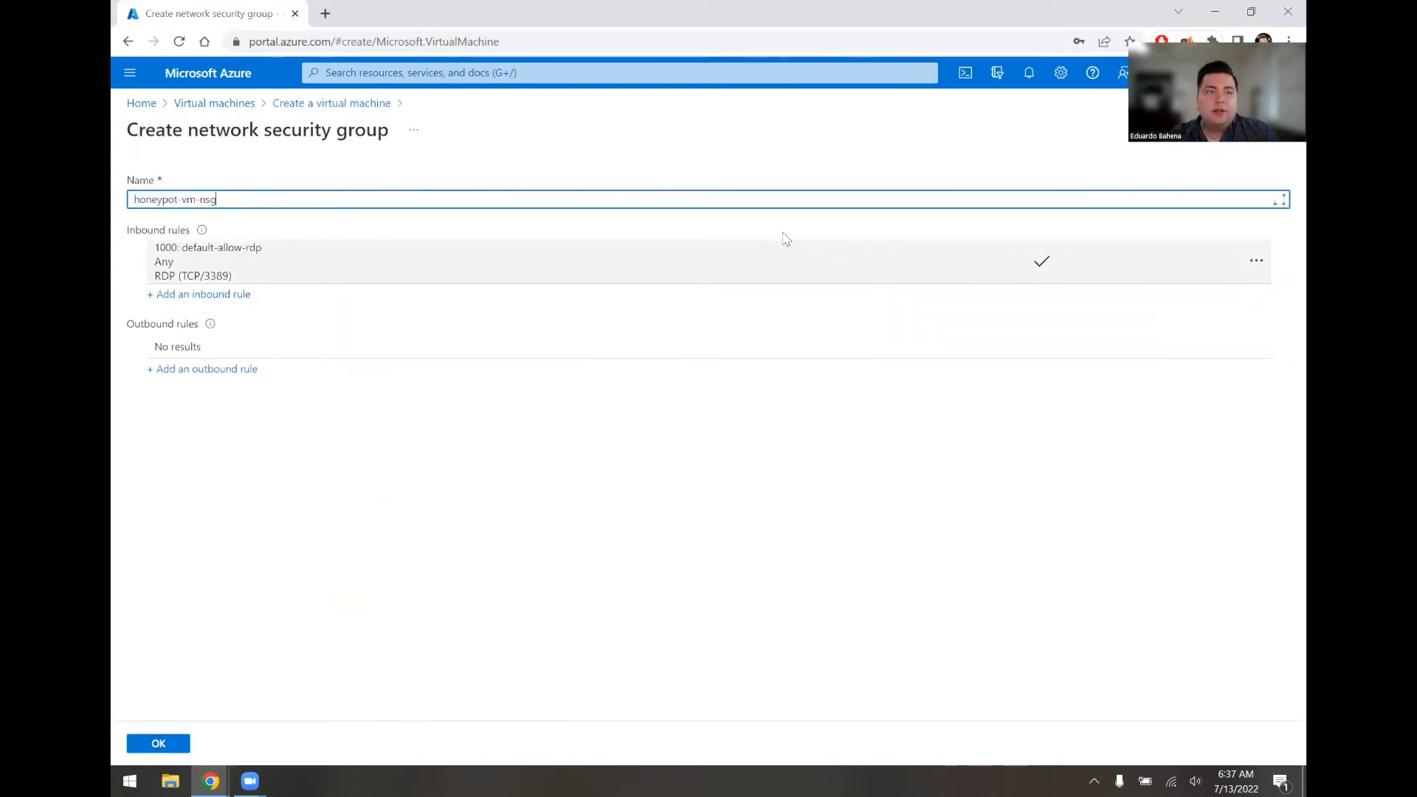
pyautogui.click(1256, 265)
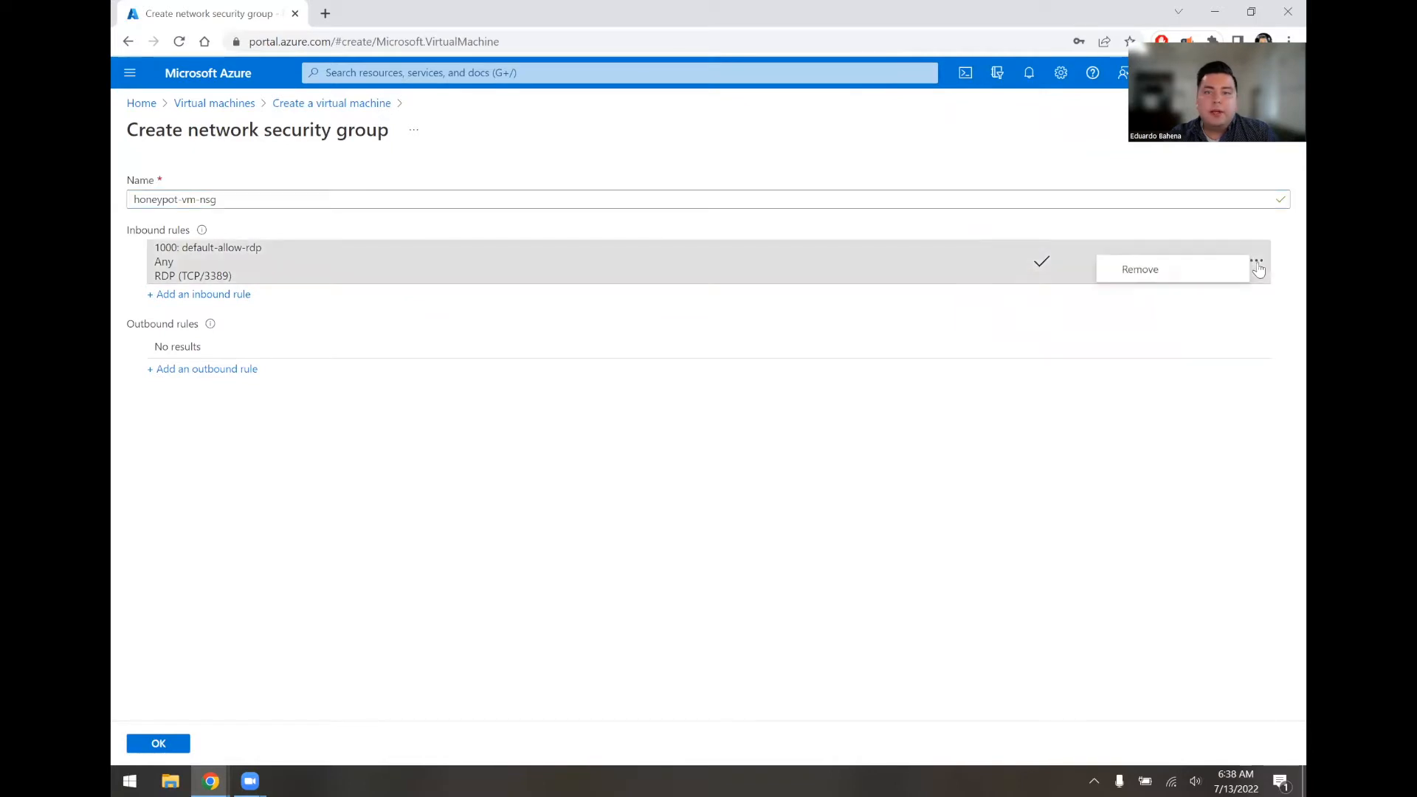
pyautogui.click(1175, 277)
# Step: Start a new inbound security rule with destination port ranges set to * and priority set to 100
pyautogui.click(215, 275)
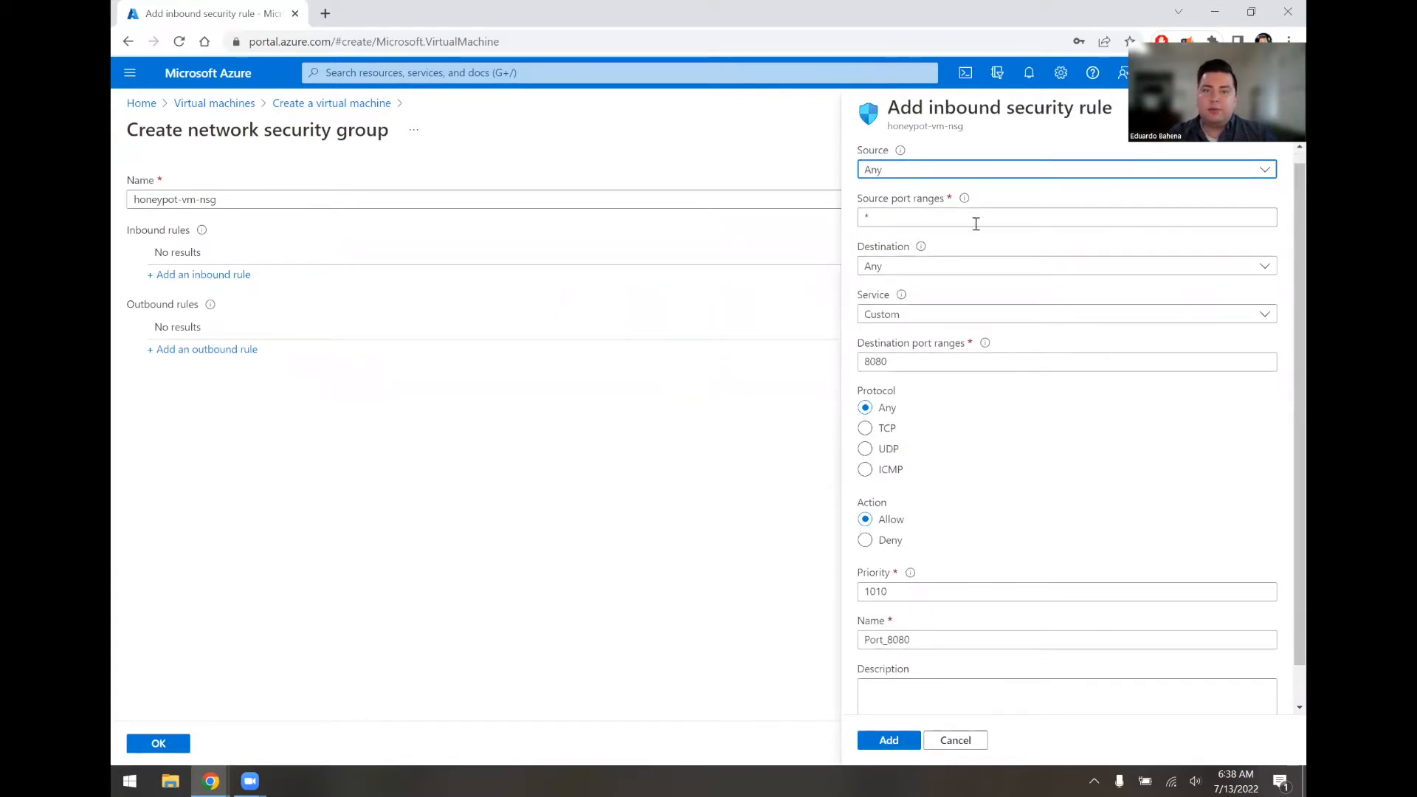
pyautogui.scroll(-1, 975, 224)
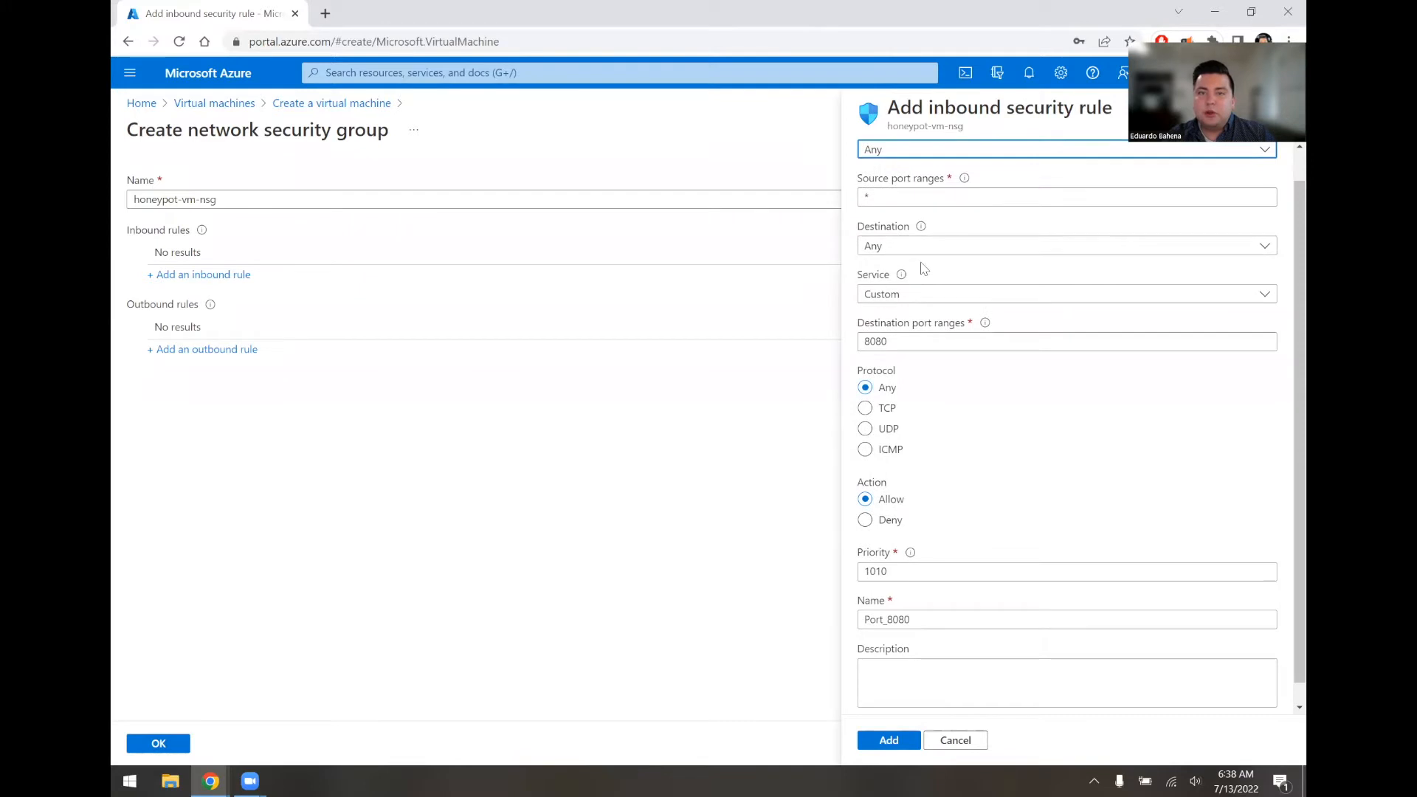
pyautogui.moveTo(908, 323); pyautogui.dragTo(809, 334)
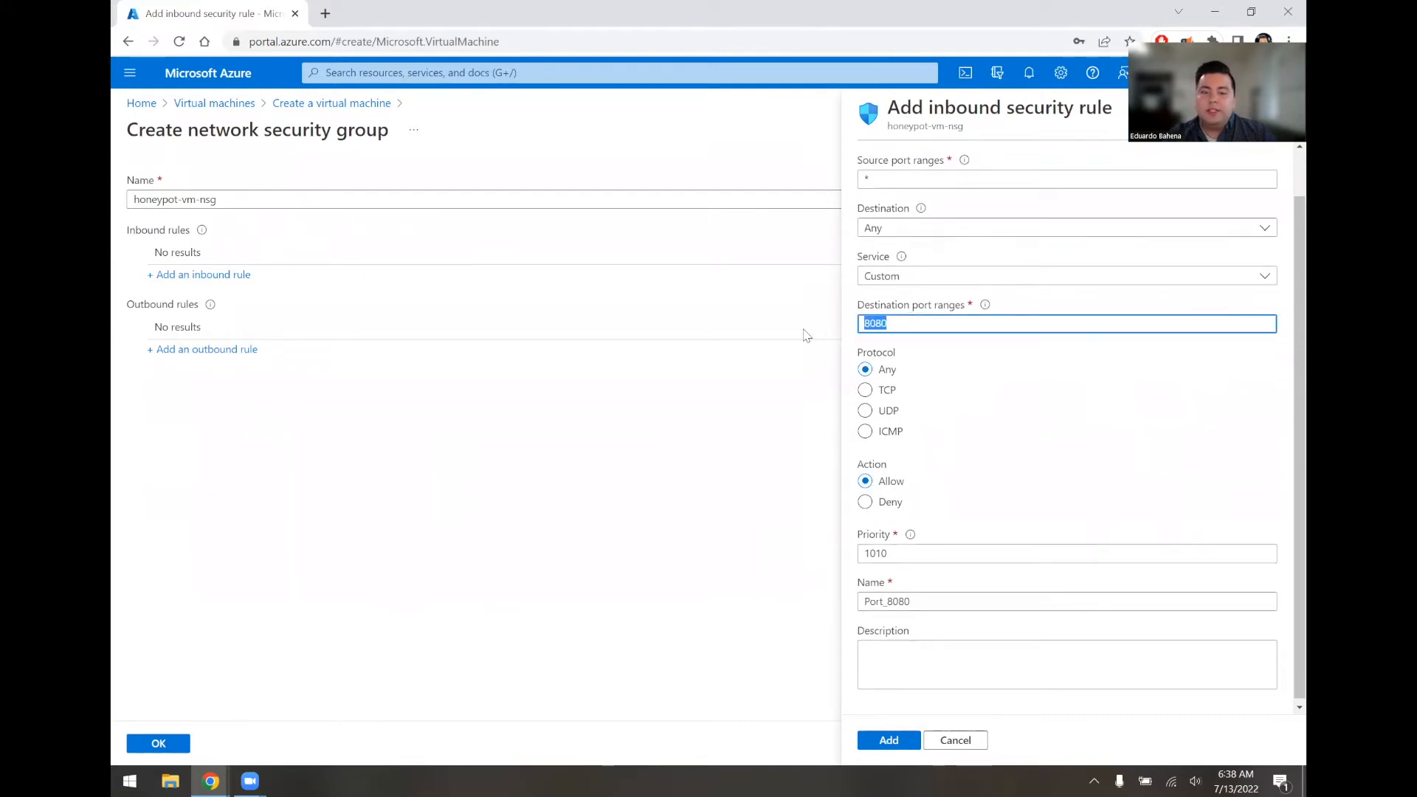
pyautogui.write('*')
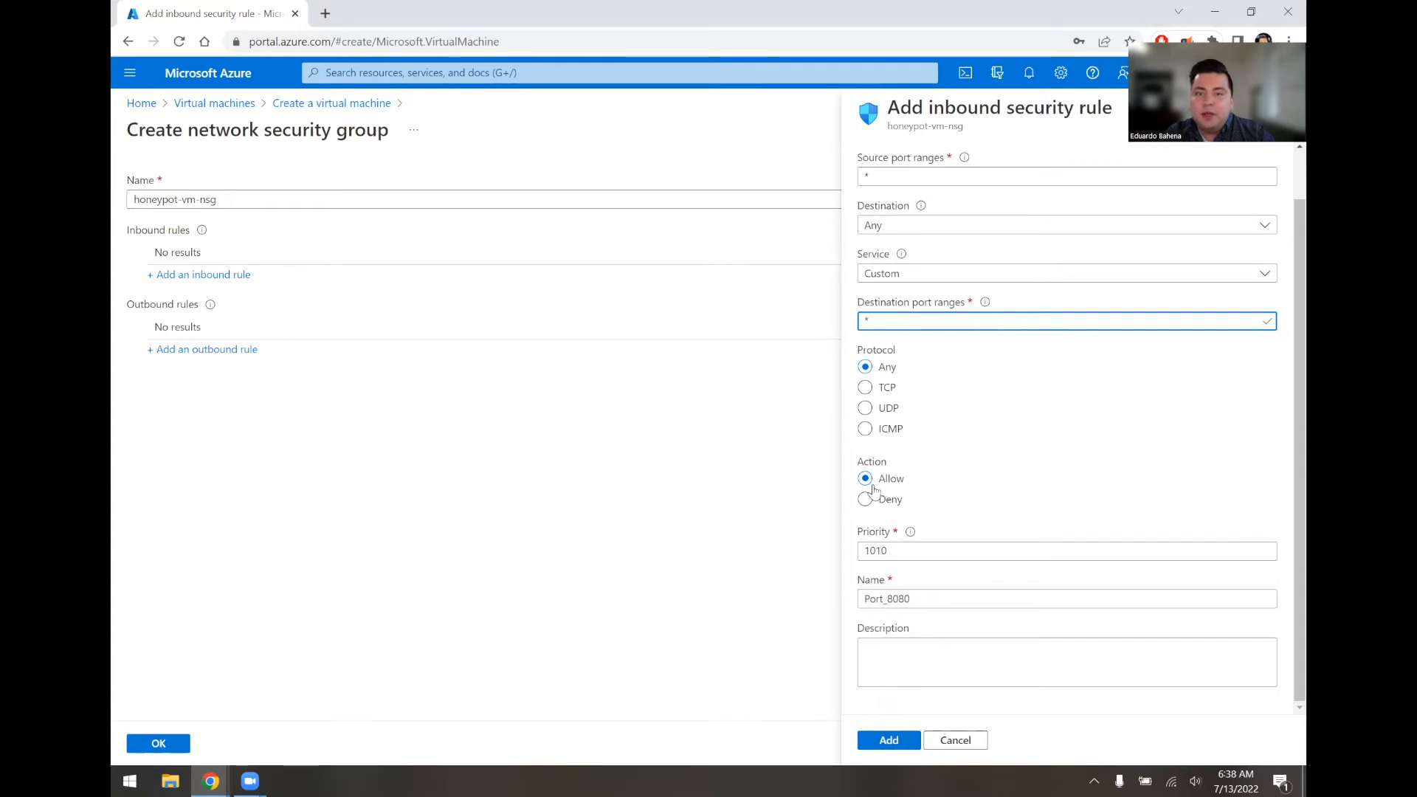
pyautogui.click(915, 550)
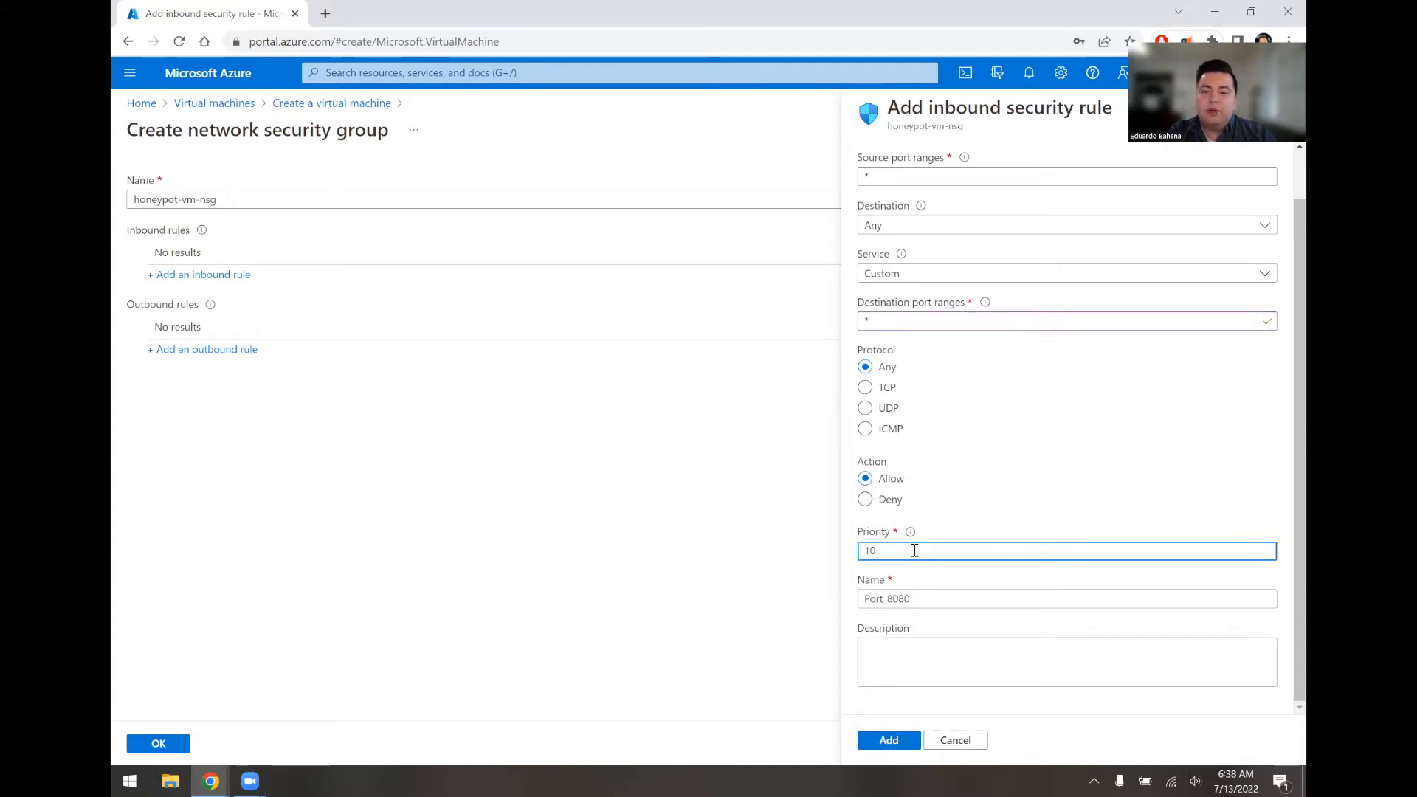
# Step: Name the inbound security rule DANGER_ANY_IN and add it to the network security group
pyautogui.doubleClick(922, 597)
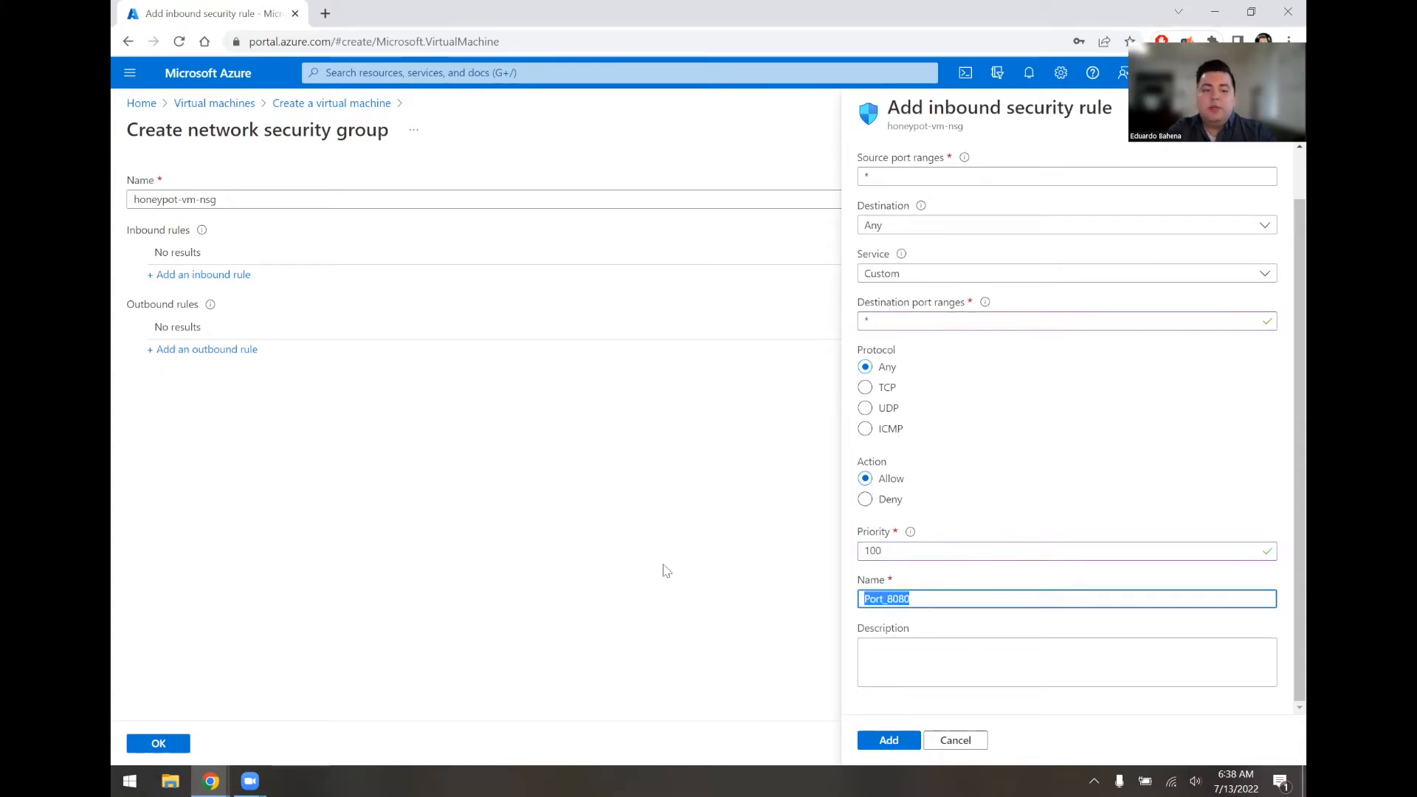
pyautogui.click(666, 570)
pyautogui.doubleClick(921, 596)
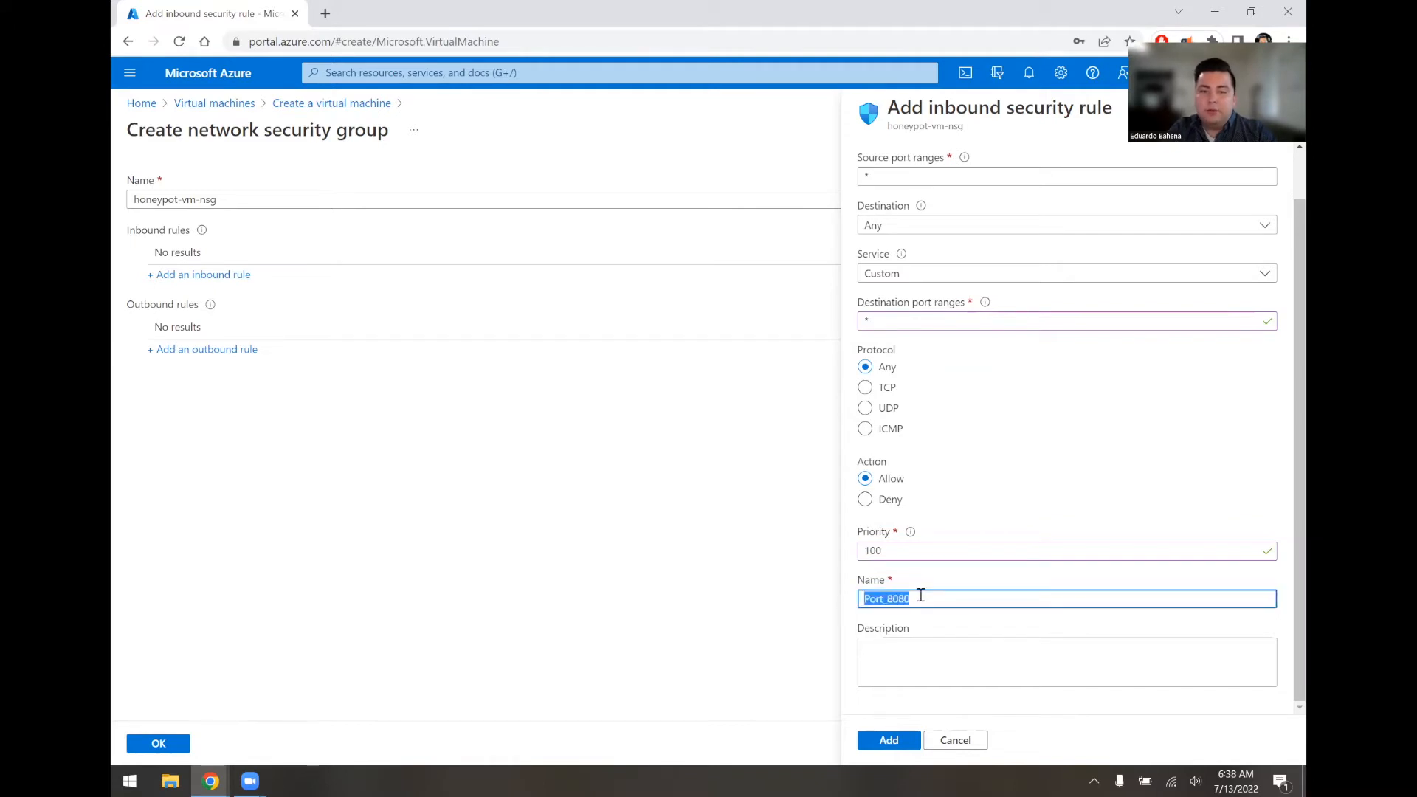
pyautogui.write('DAn')
pyautogui.write('GER')
pyautogui.write('_AL')
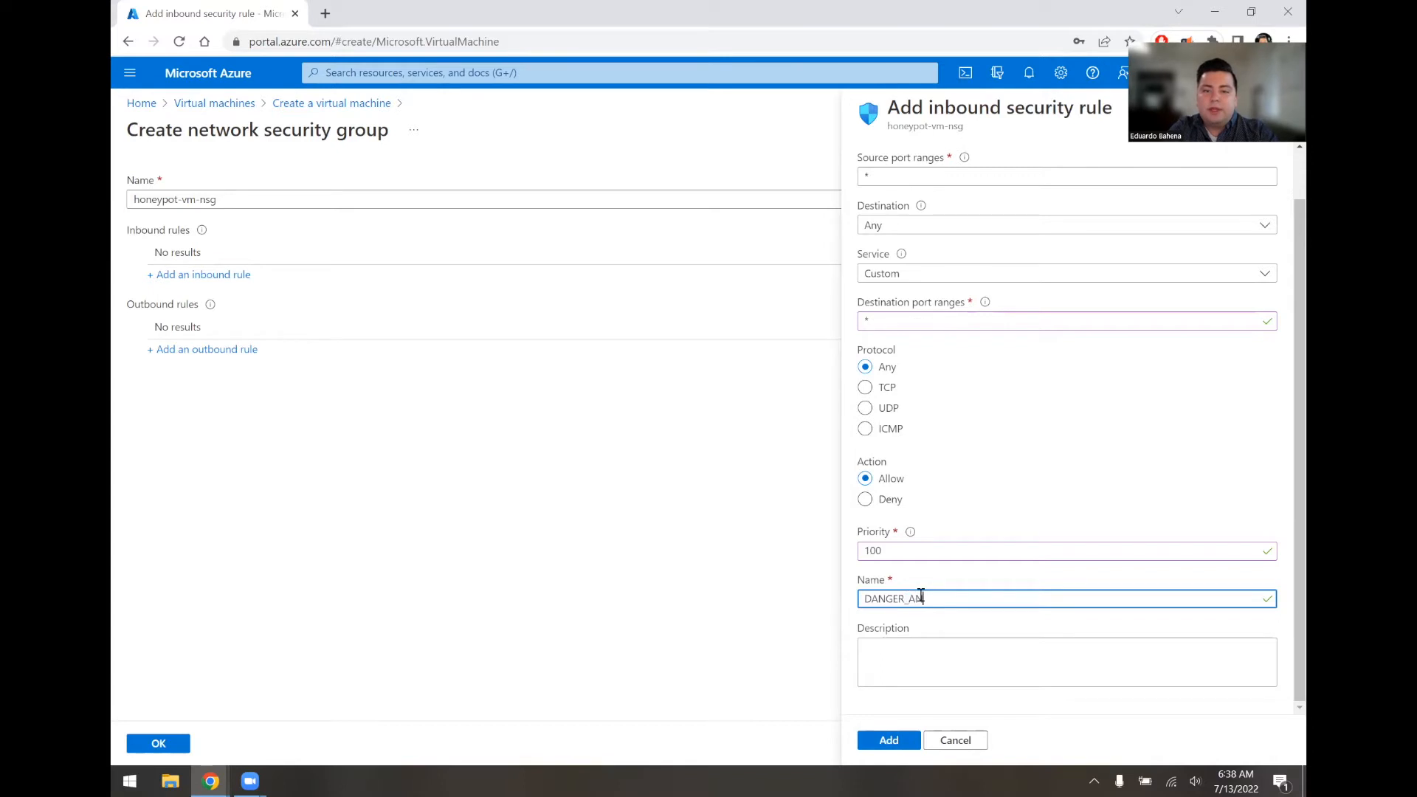
pyautogui.write('Y_IN')
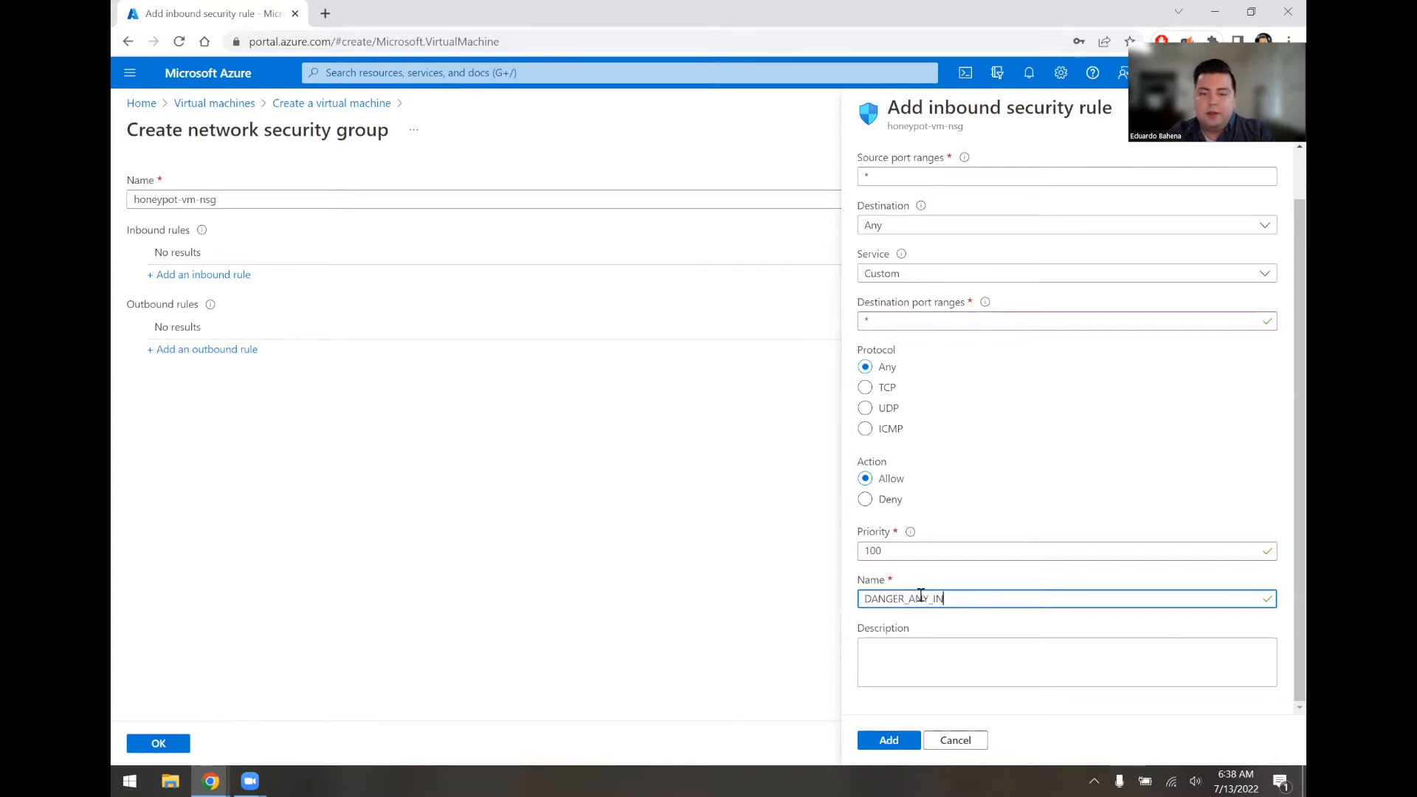
pyautogui.click(890, 740)
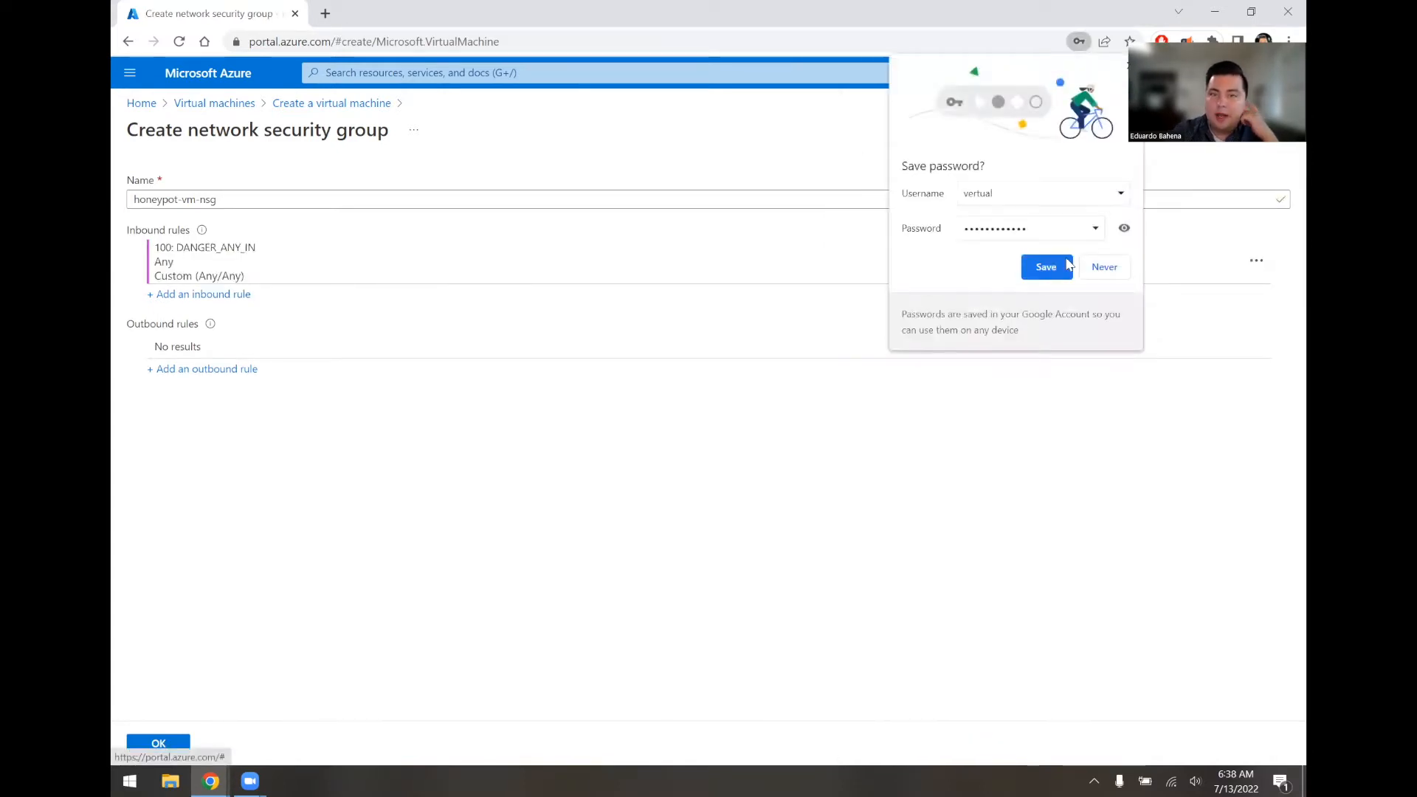
# Step: Confirm the new network security group without saving the browser password, and proceed to the virtual machine's management settings
pyautogui.click(1124, 71)
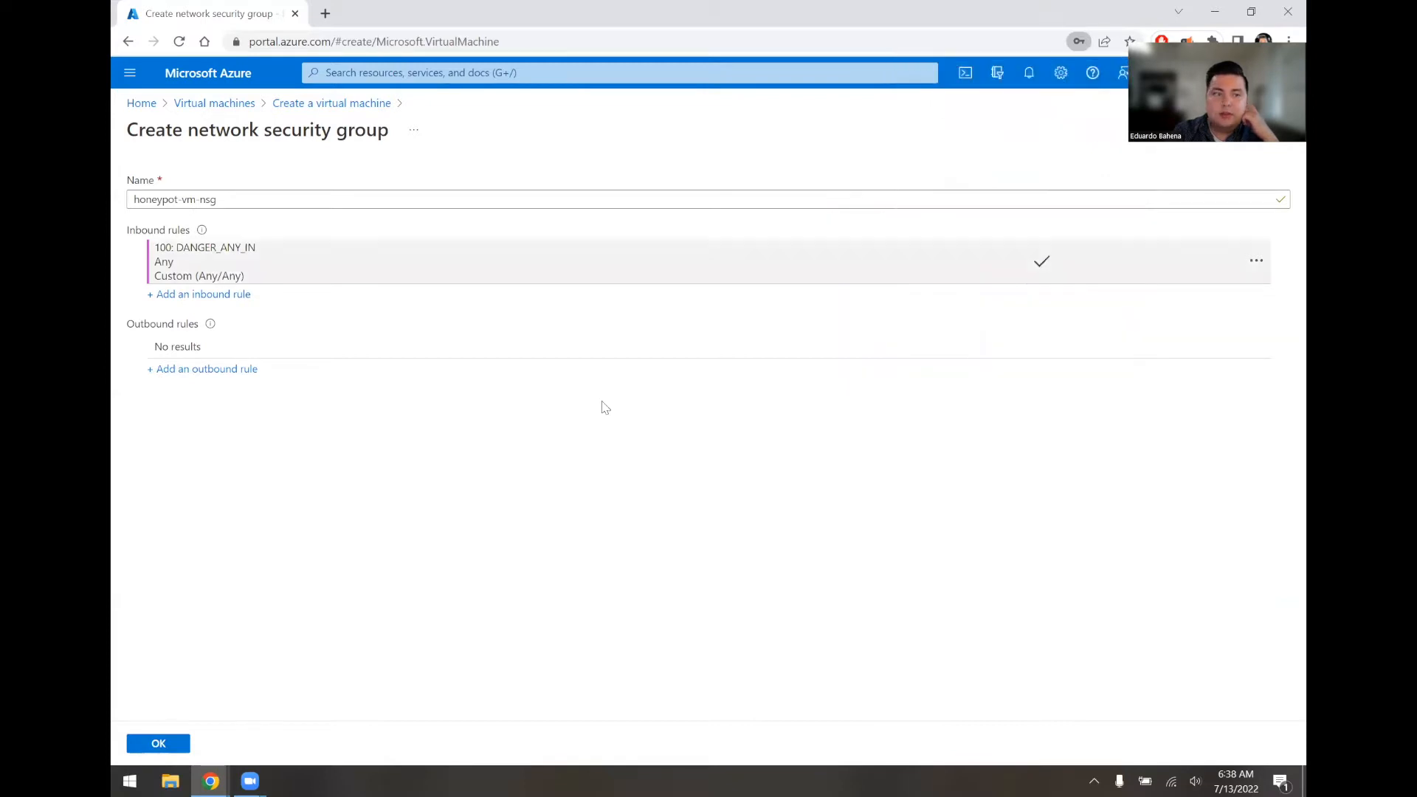
pyautogui.click(187, 747)
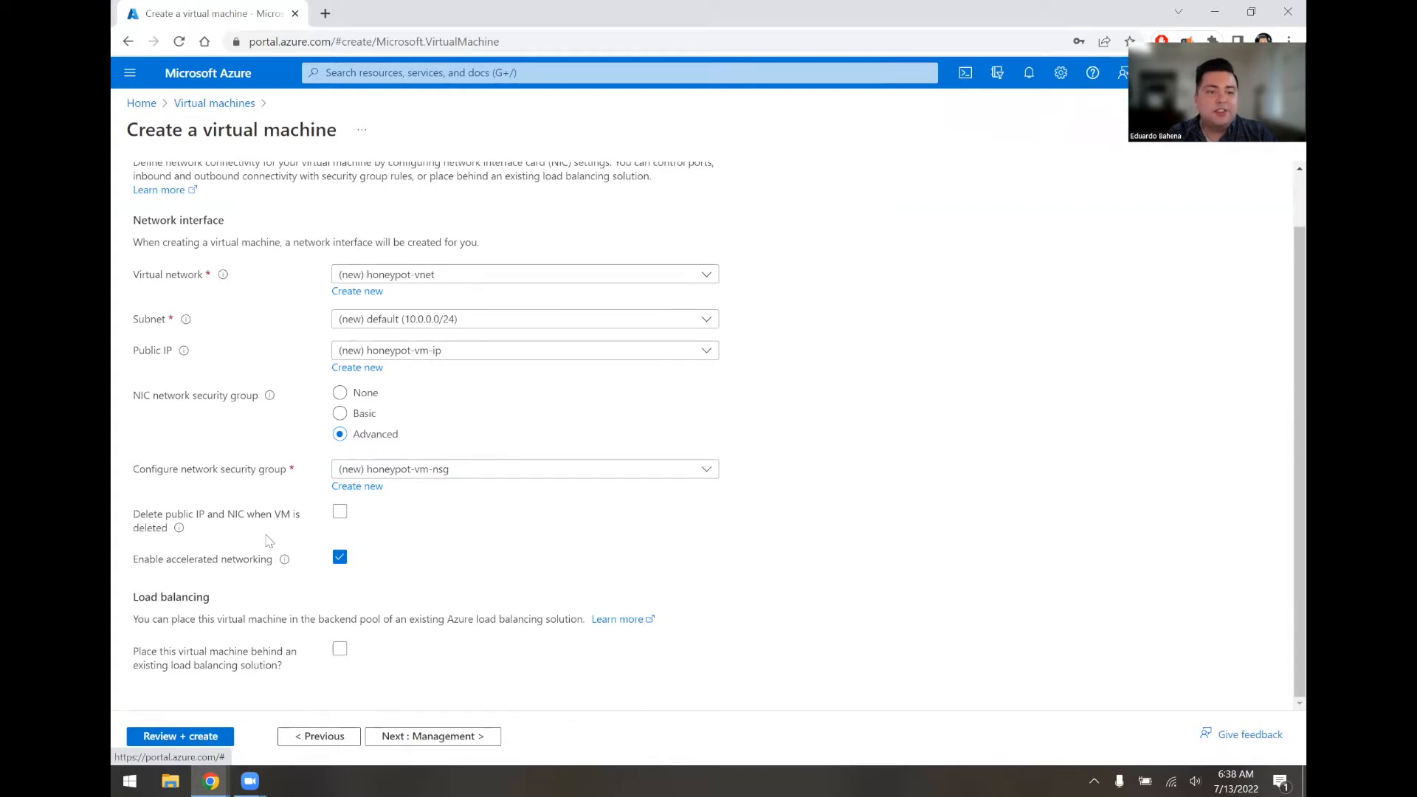
pyautogui.scroll(1, 273, 400)
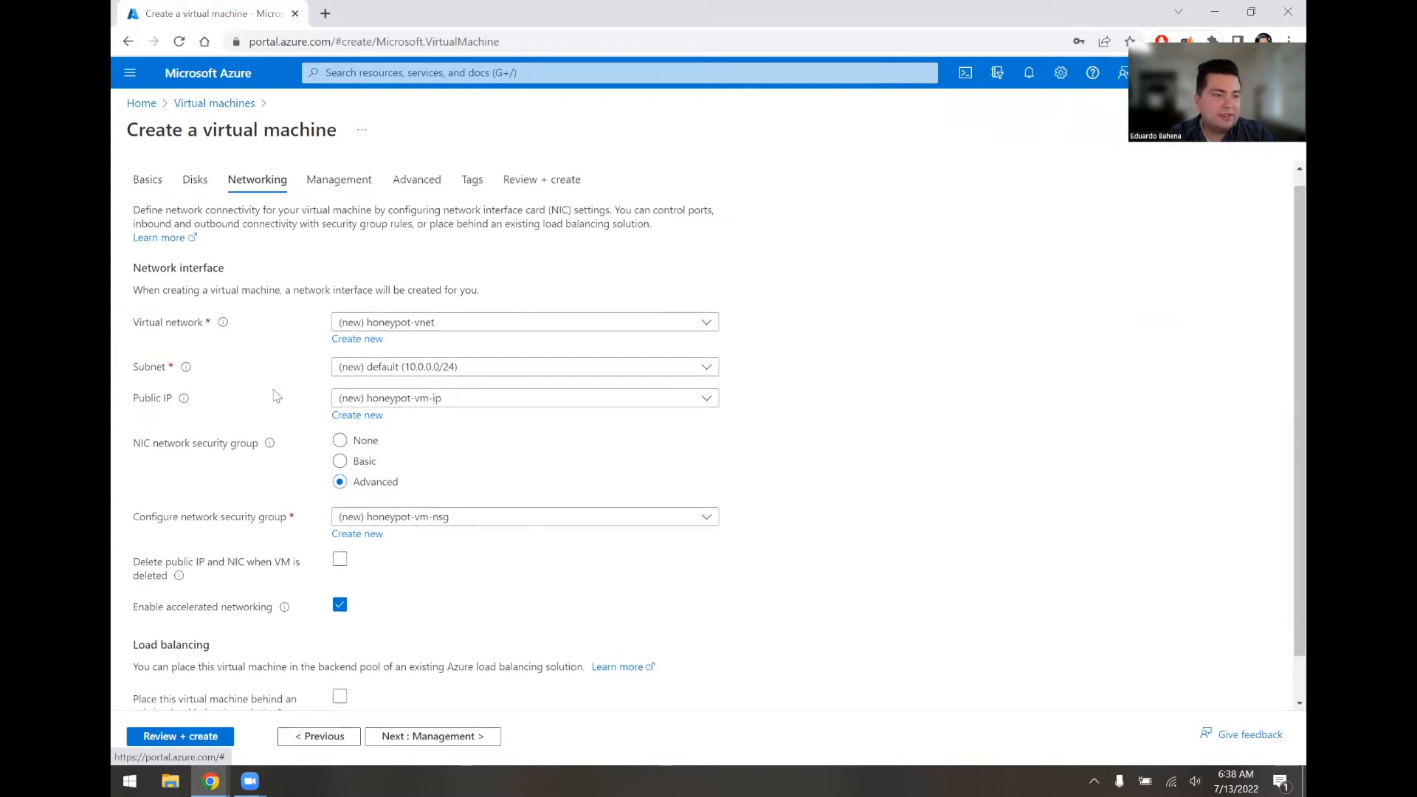
pyautogui.scroll(-1, 273, 396)
pyautogui.click(448, 744)
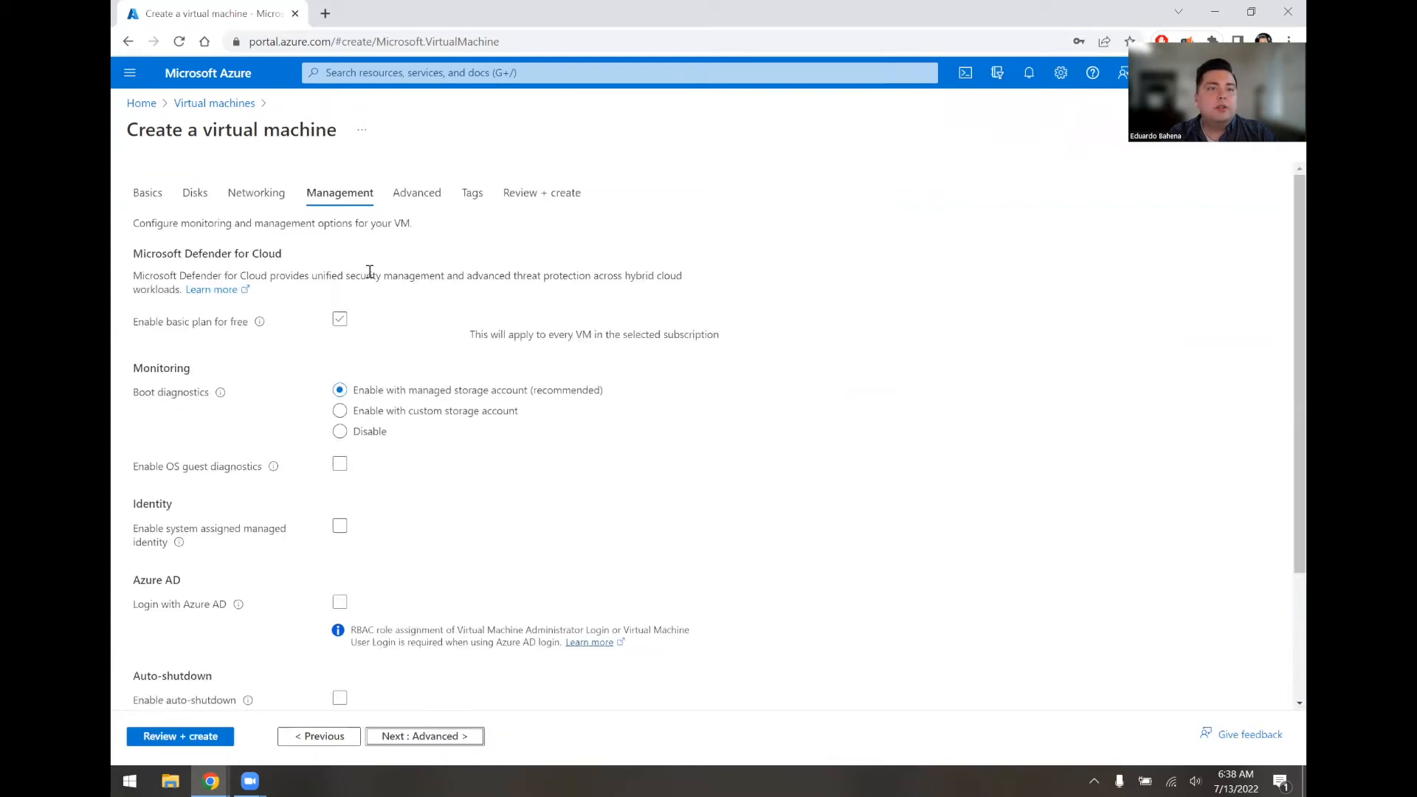
pyautogui.scroll(-1, 372, 277)
pyautogui.scroll(1, 371, 277)
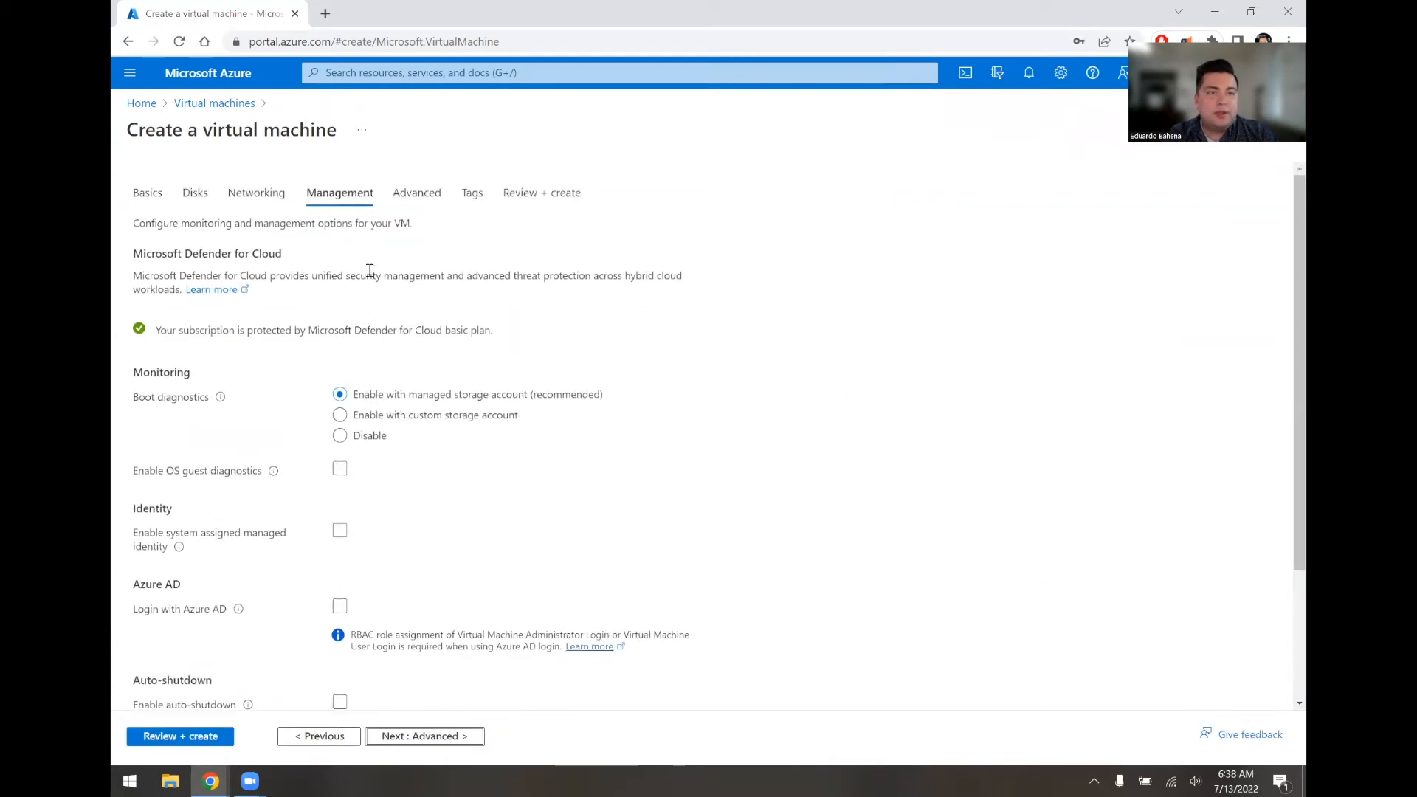
# Step: Review the virtual machine's full configuration summary and create the virtual machine
pyautogui.click(543, 195)
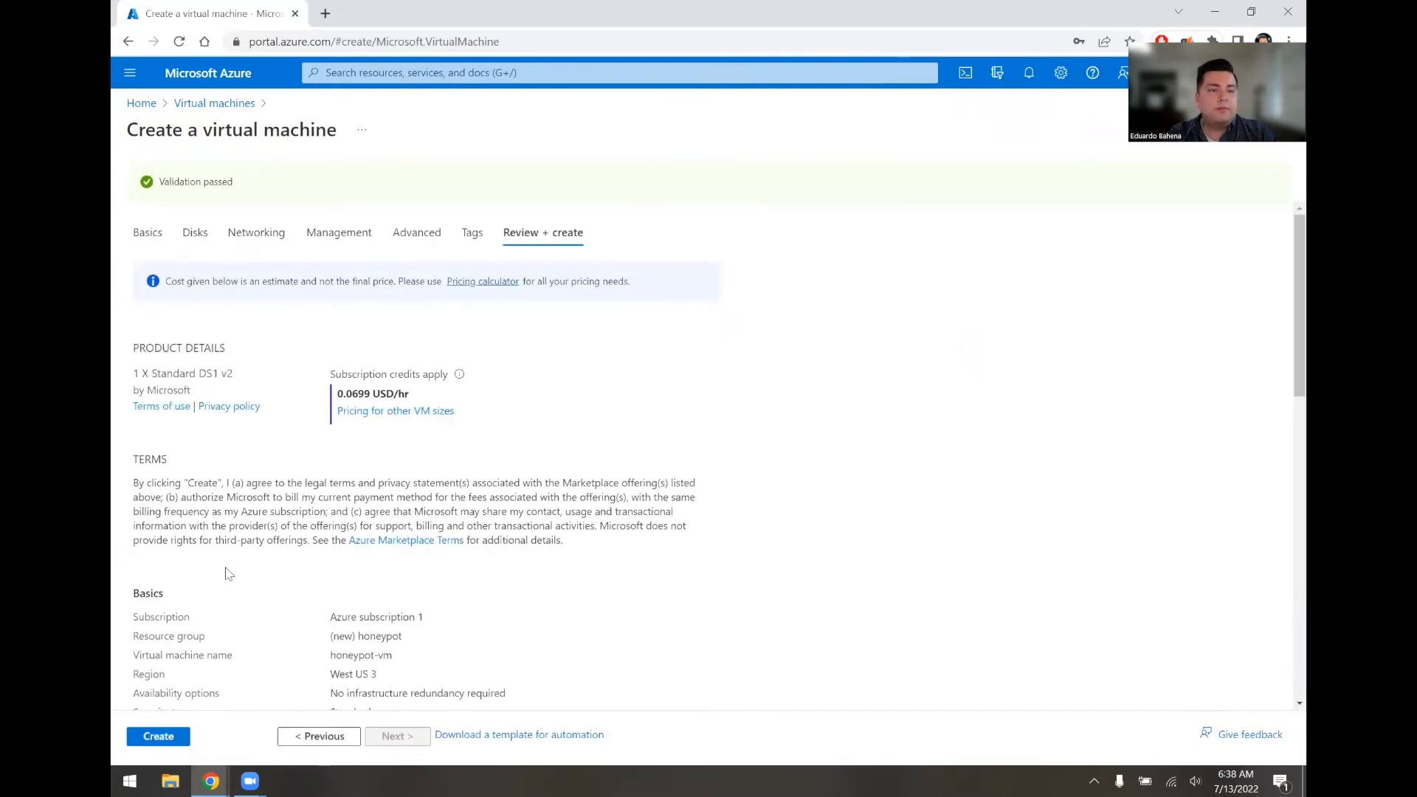
pyautogui.scroll(-1, 227, 574)
pyautogui.scroll(-1, 331, 449)
pyautogui.scroll(-1, 332, 449)
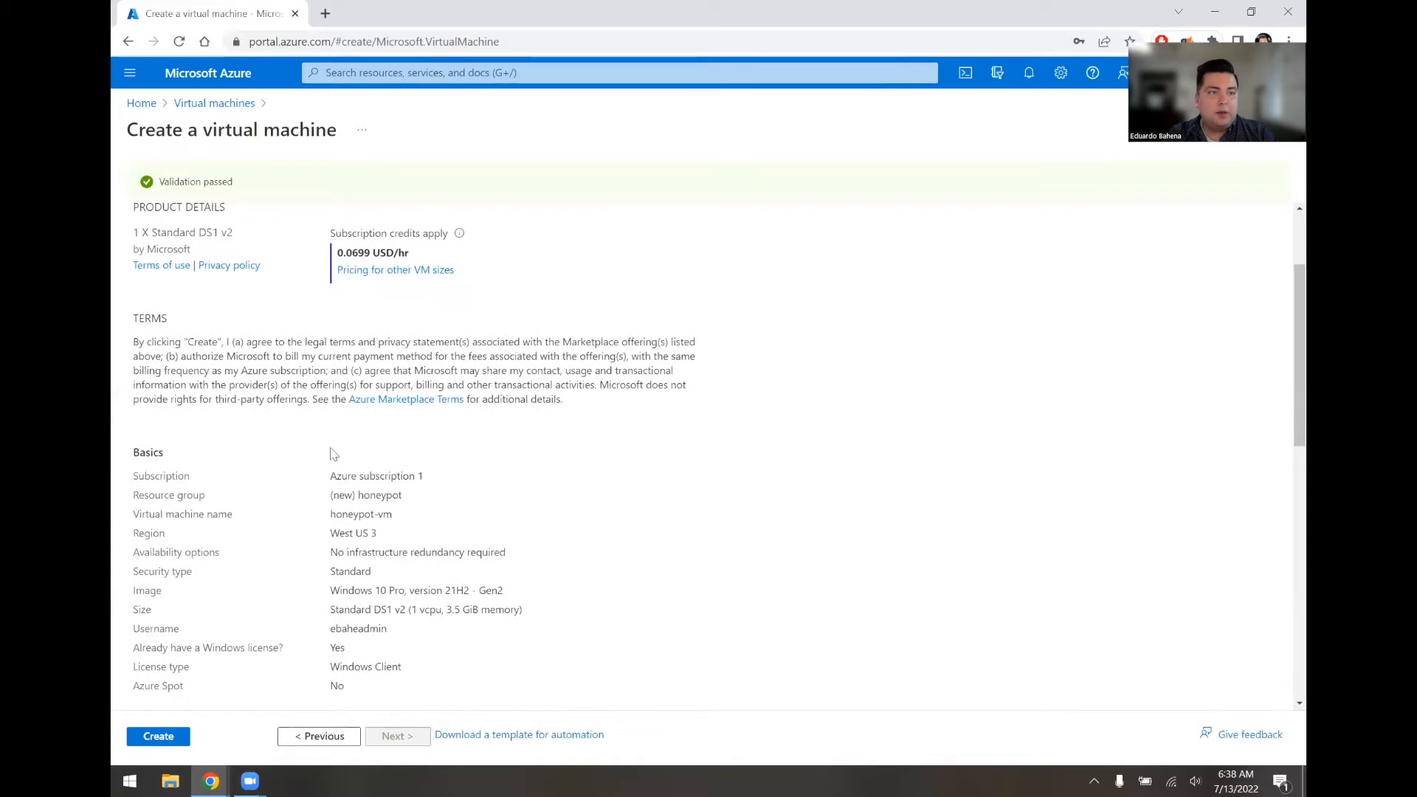
pyautogui.scroll(1, 332, 453)
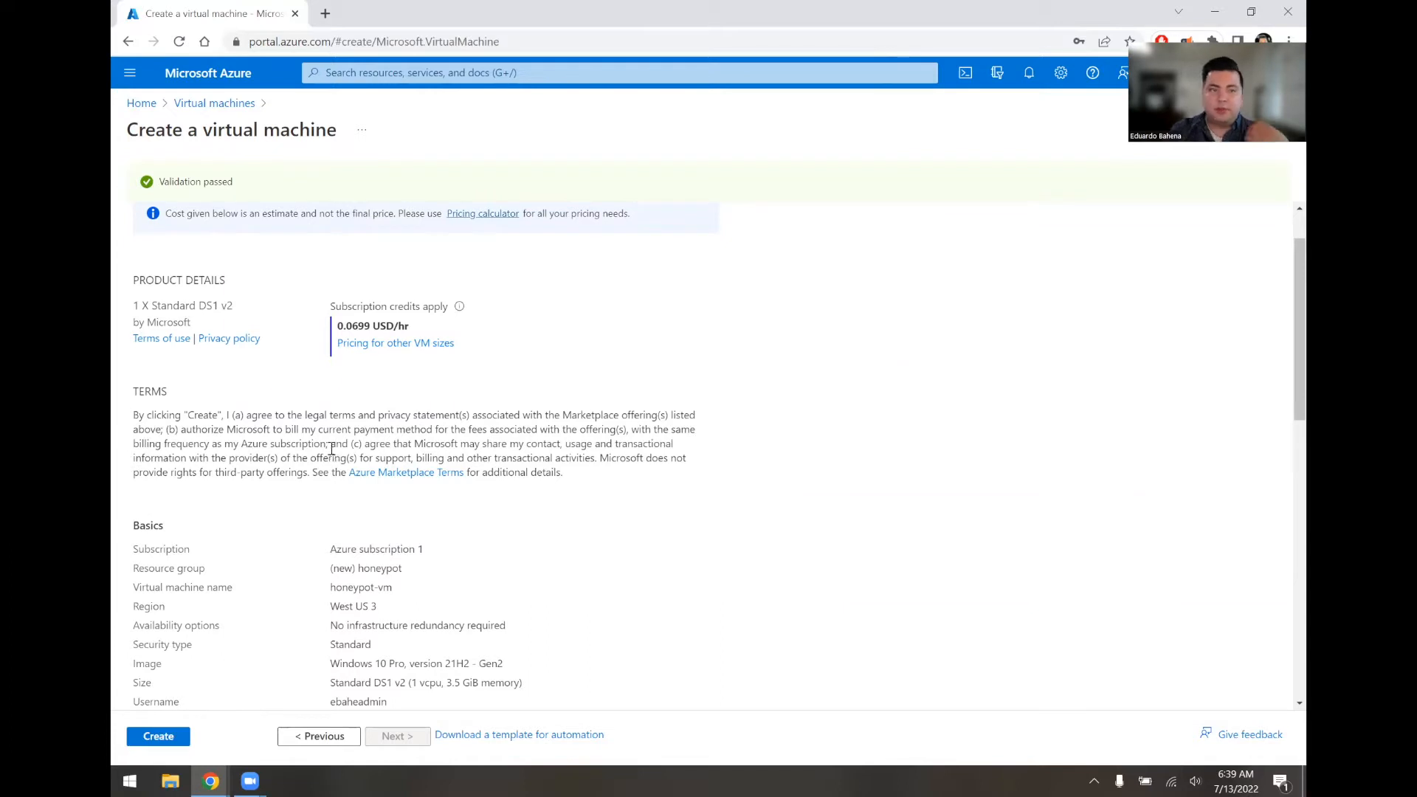
pyautogui.scroll(-5, 247, 558)
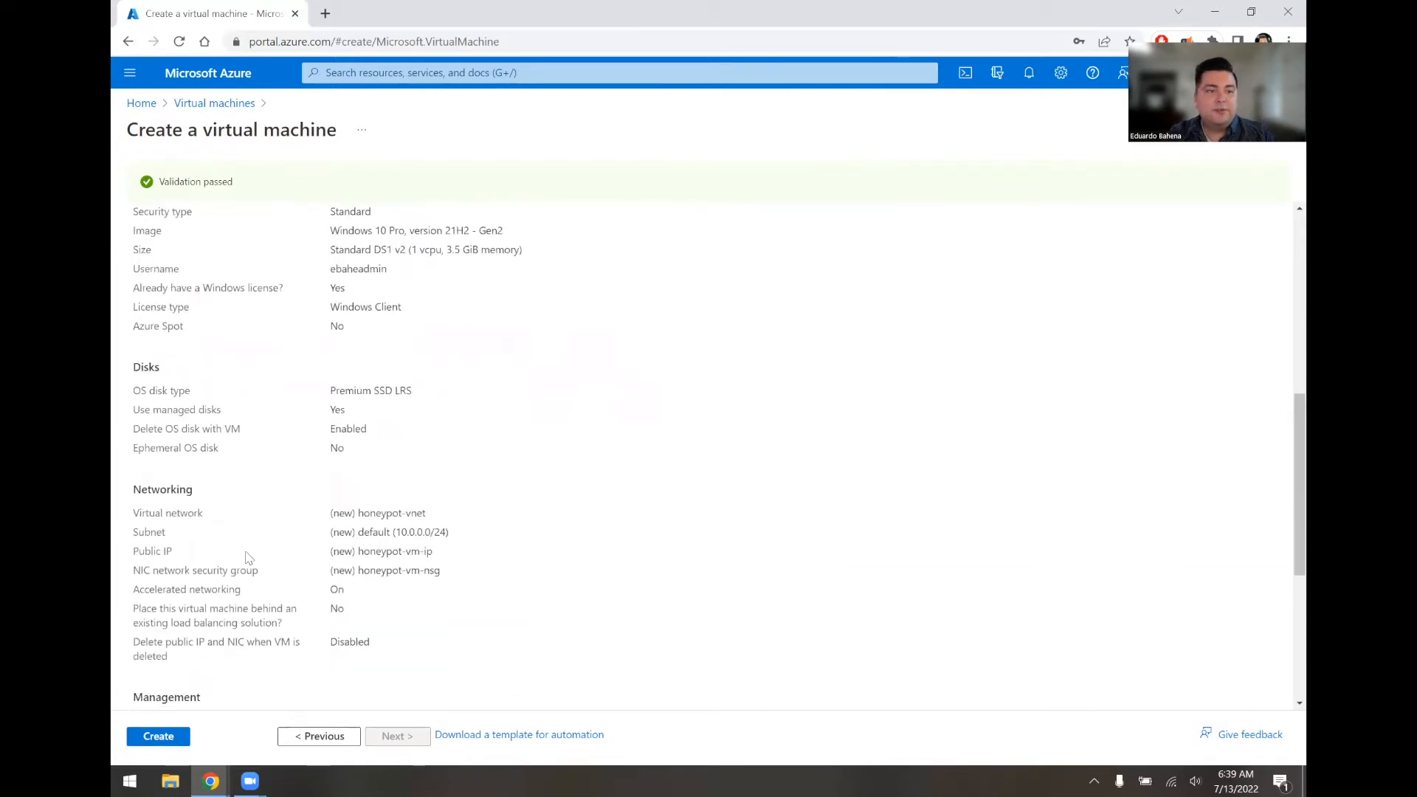
pyautogui.click(158, 737)
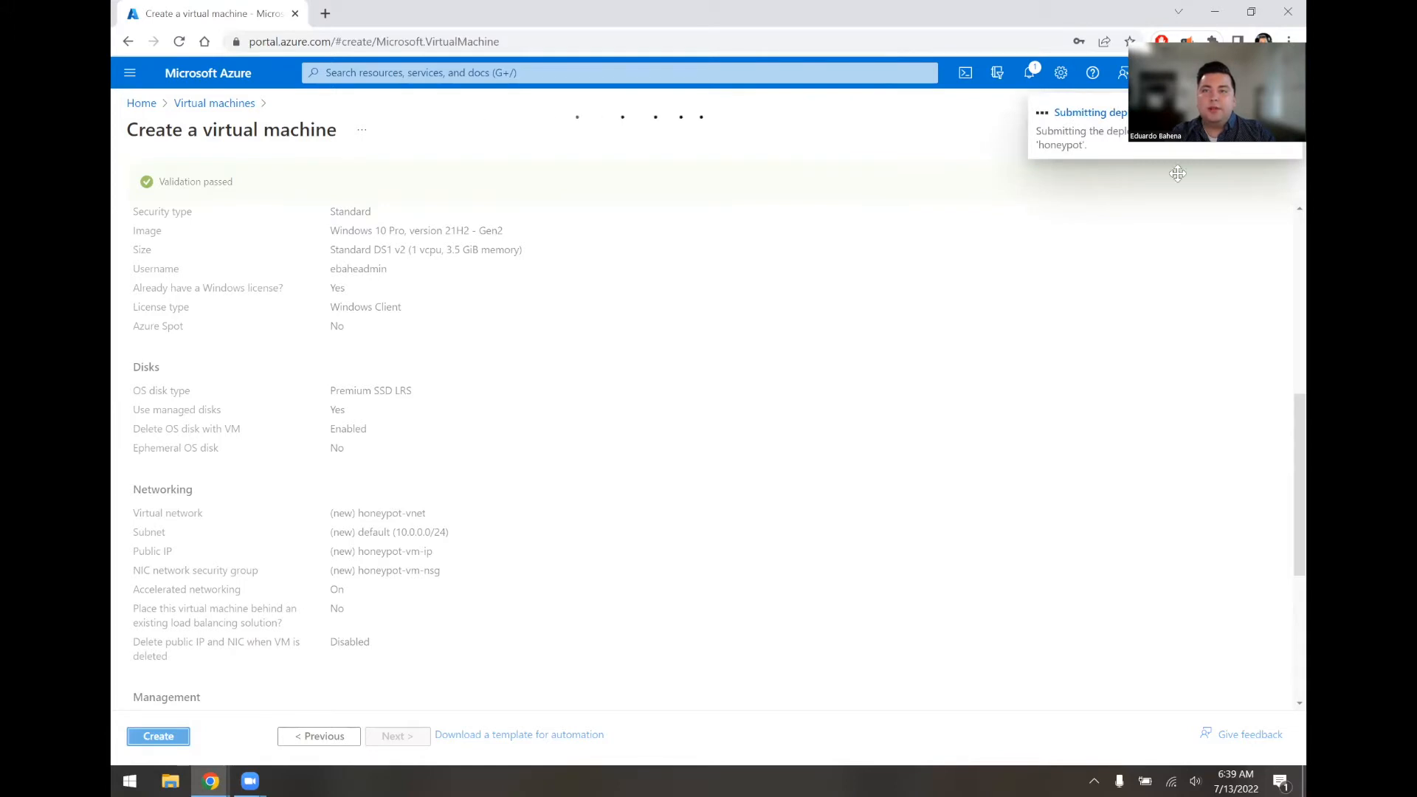
pyautogui.moveTo(1178, 173); pyautogui.dragTo(1168, 147)
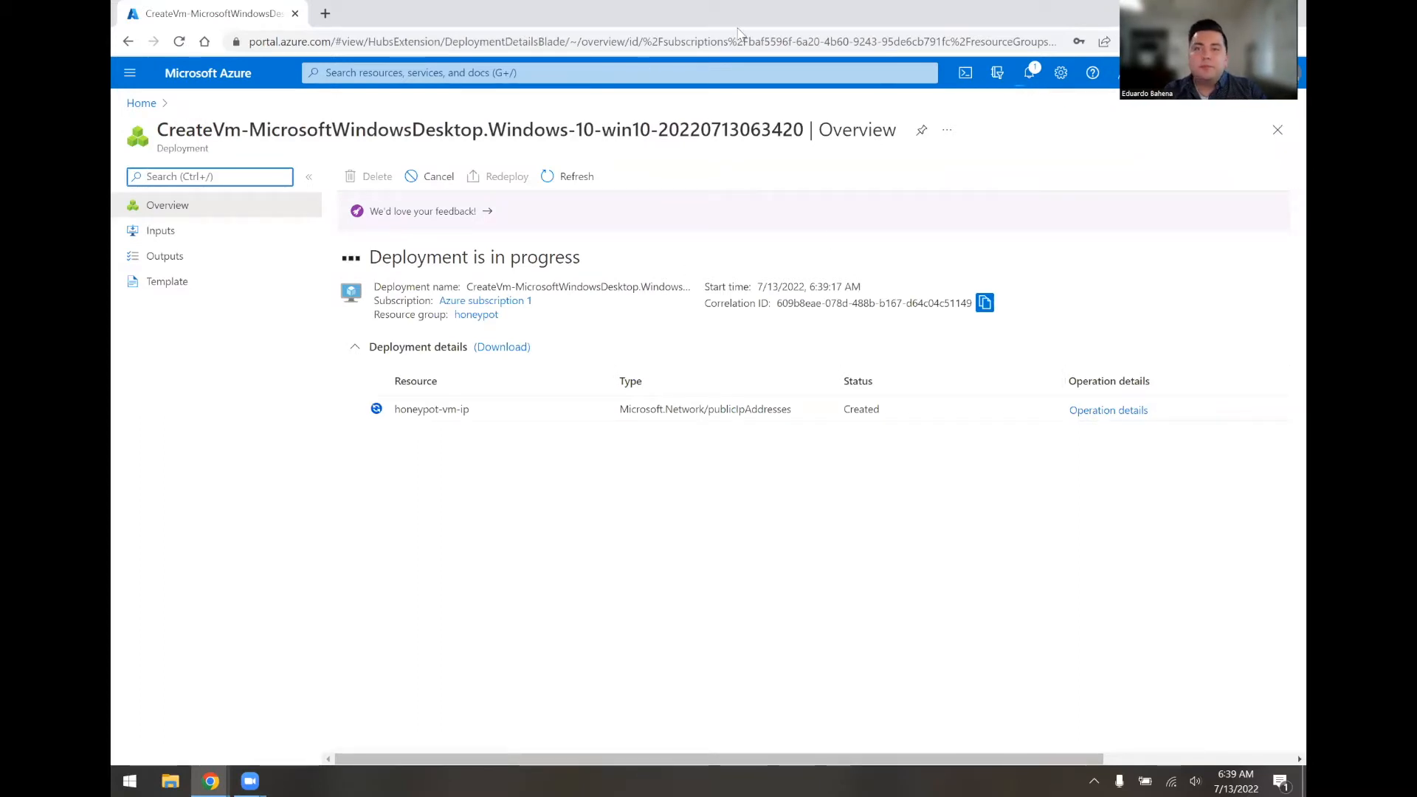
# Step: Find the Log Analytics workspaces service by searching for LOG ANA and start creating a workspace
pyautogui.click(457, 74)
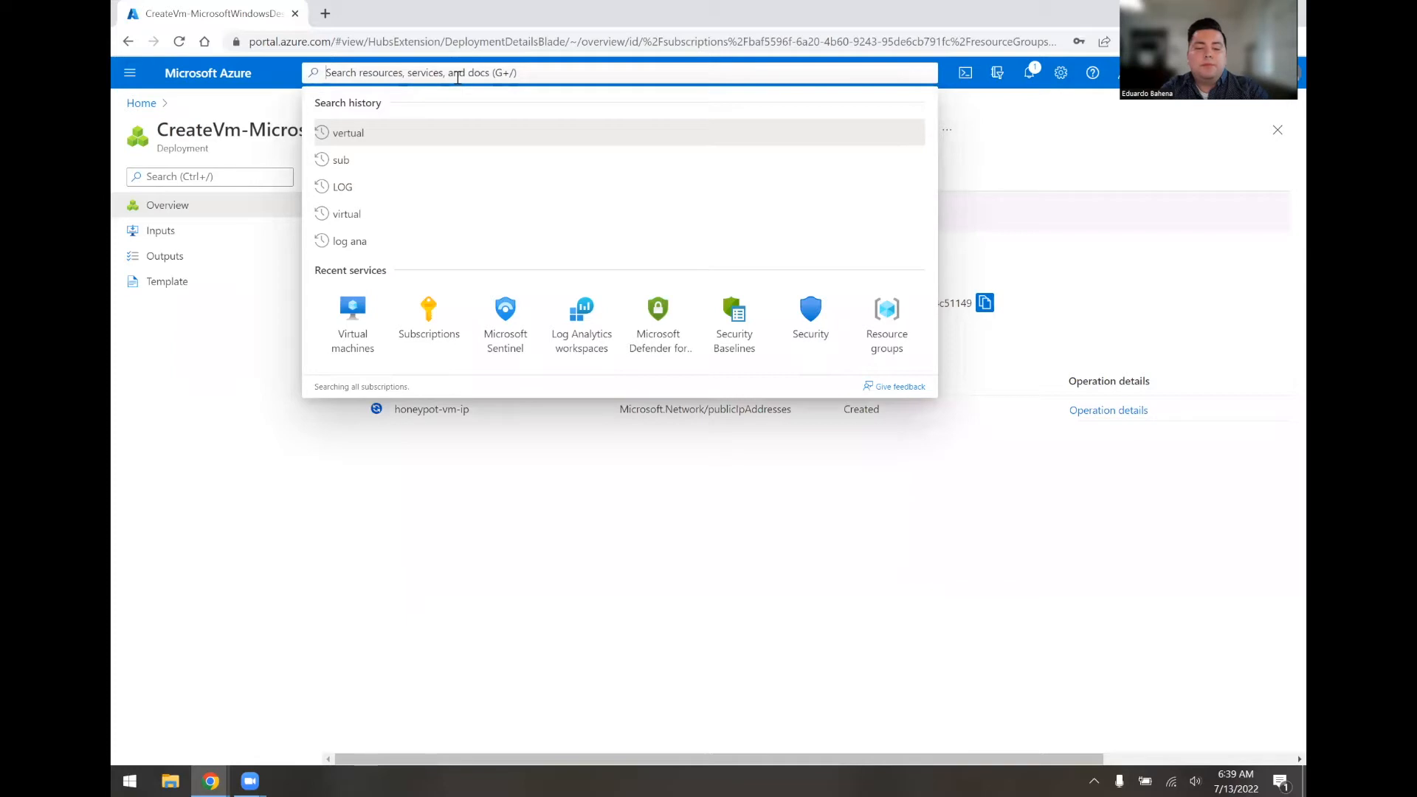
pyautogui.write('LOG ANA')
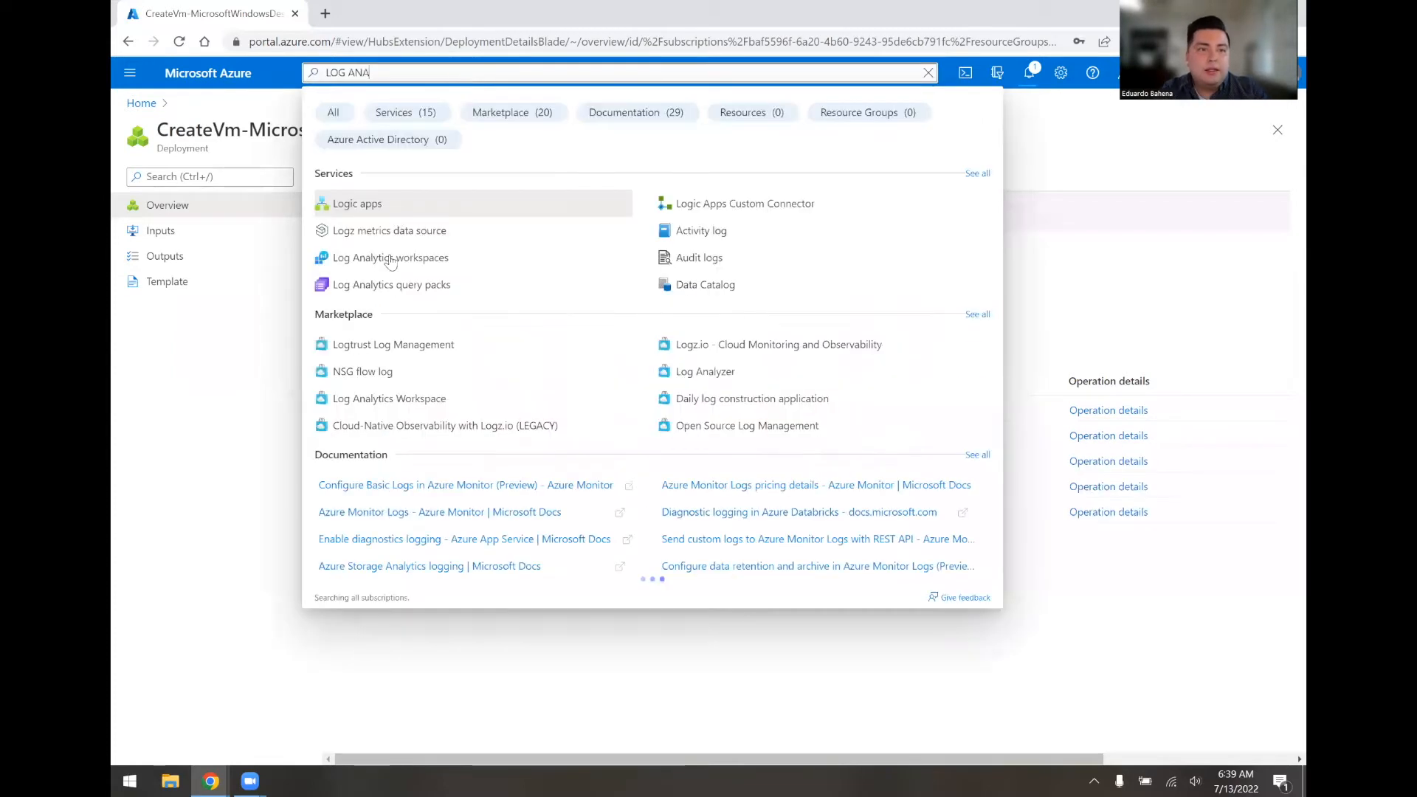
pyautogui.click(414, 232)
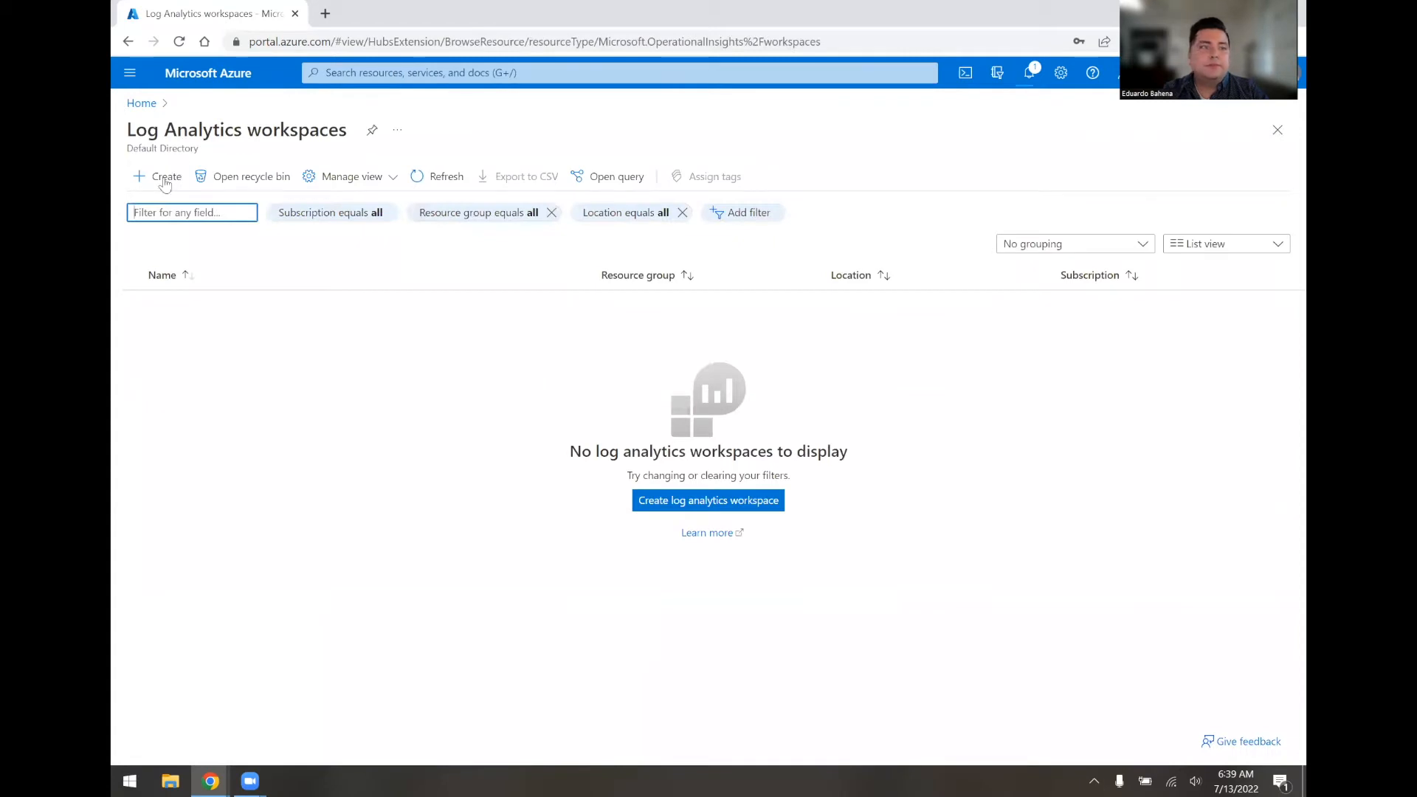
pyautogui.click(692, 504)
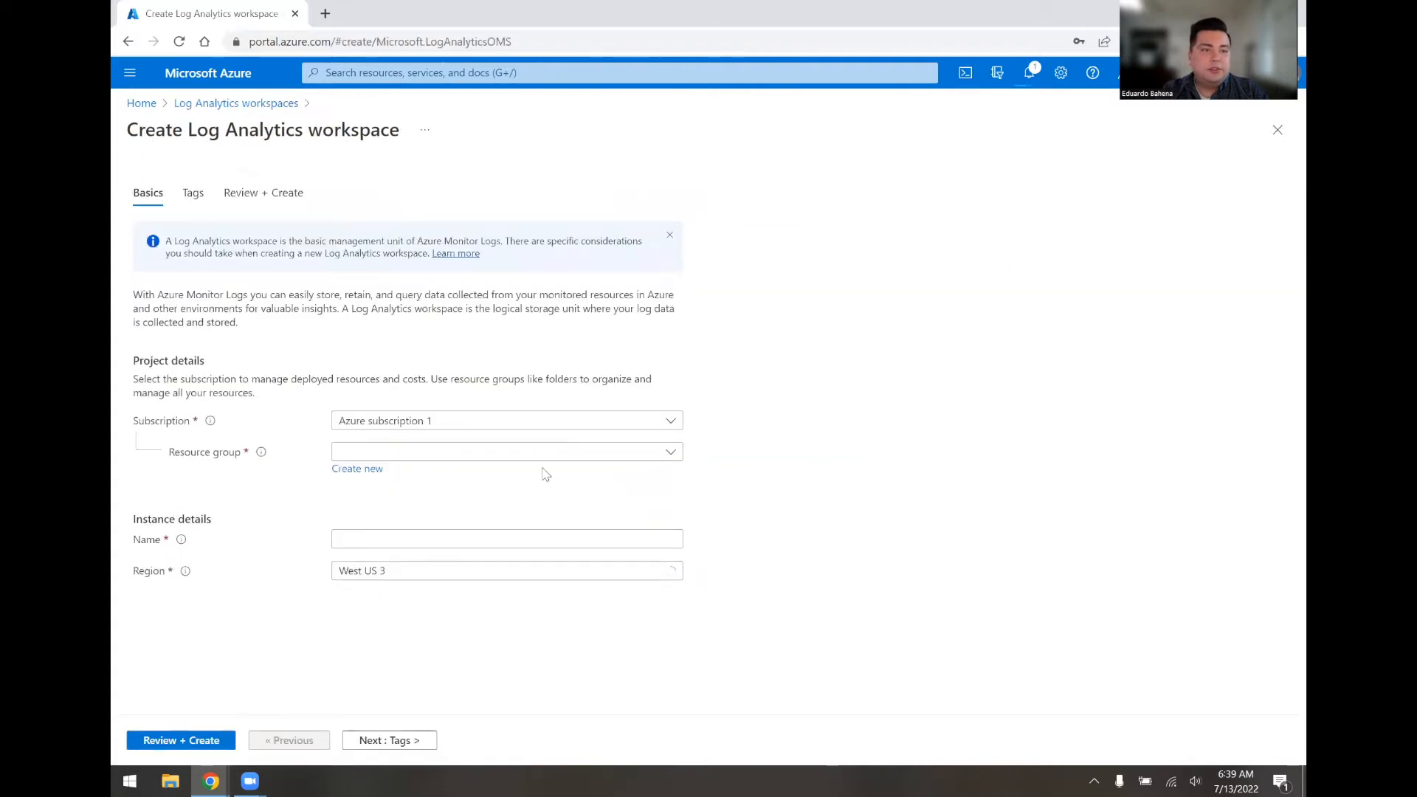
# Step: Assign the new workspace to the honeypot resource group and name it Law-honeypot
pyautogui.click(457, 453)
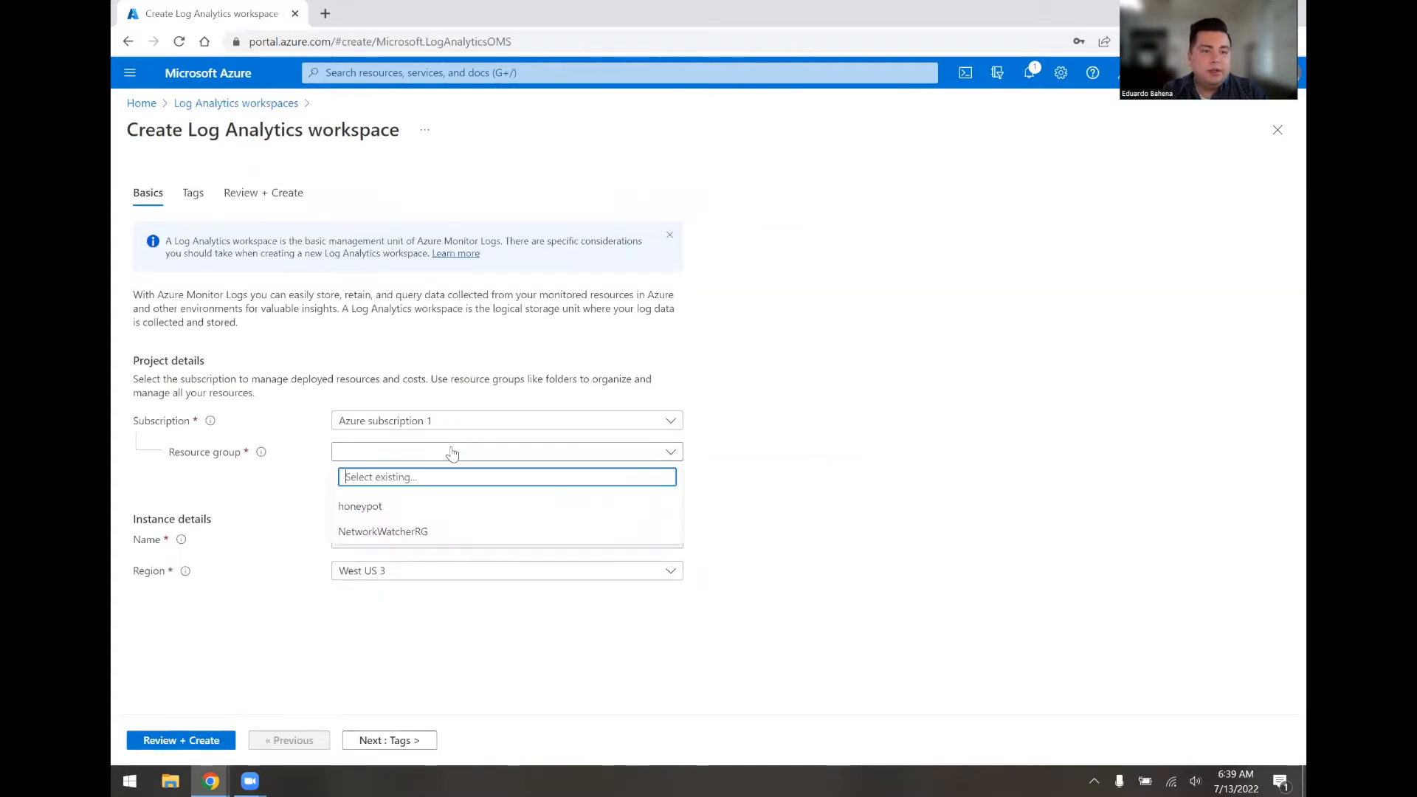
pyautogui.click(373, 510)
pyautogui.click(380, 541)
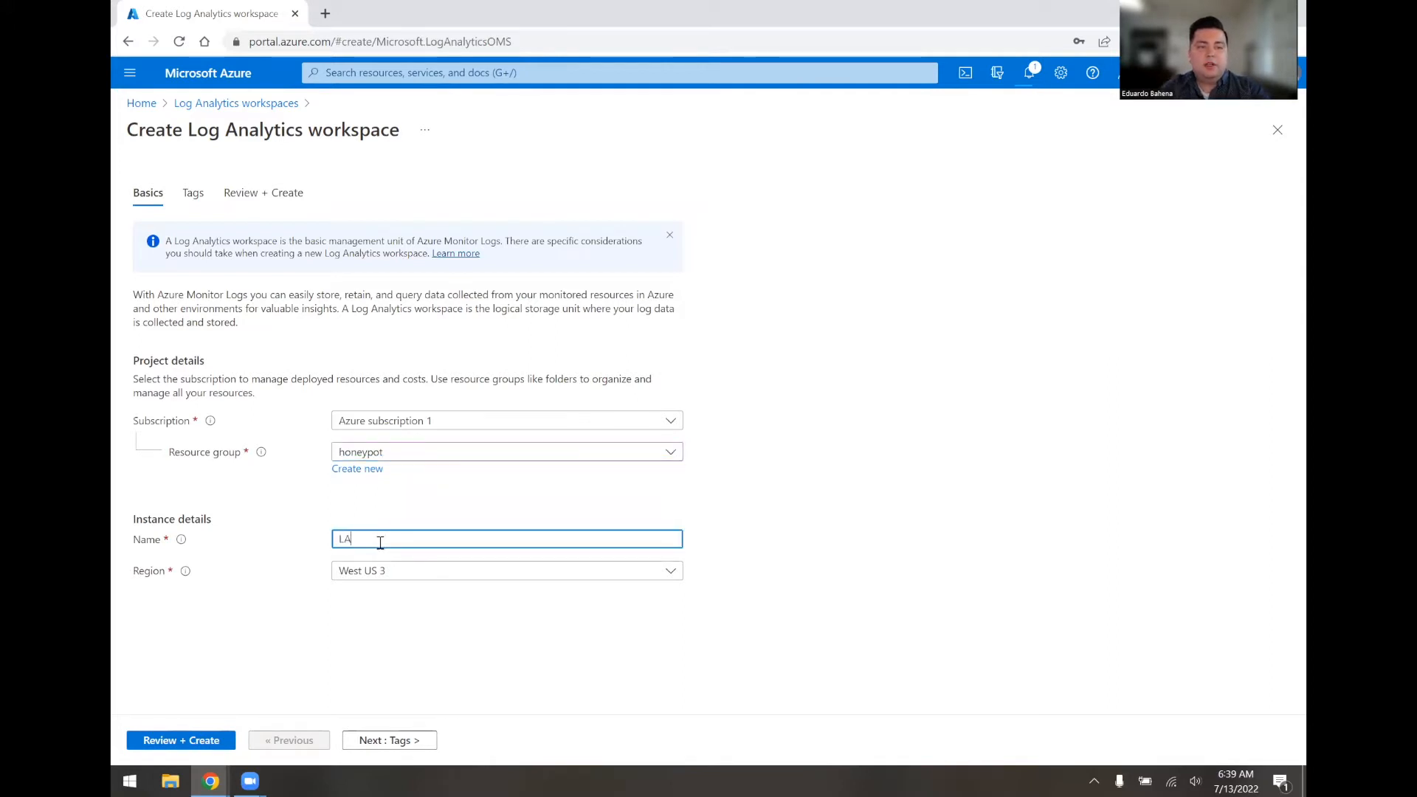
pyautogui.press('BackSpace')
pyautogui.press('BackSpace')
pyautogui.write('a ')
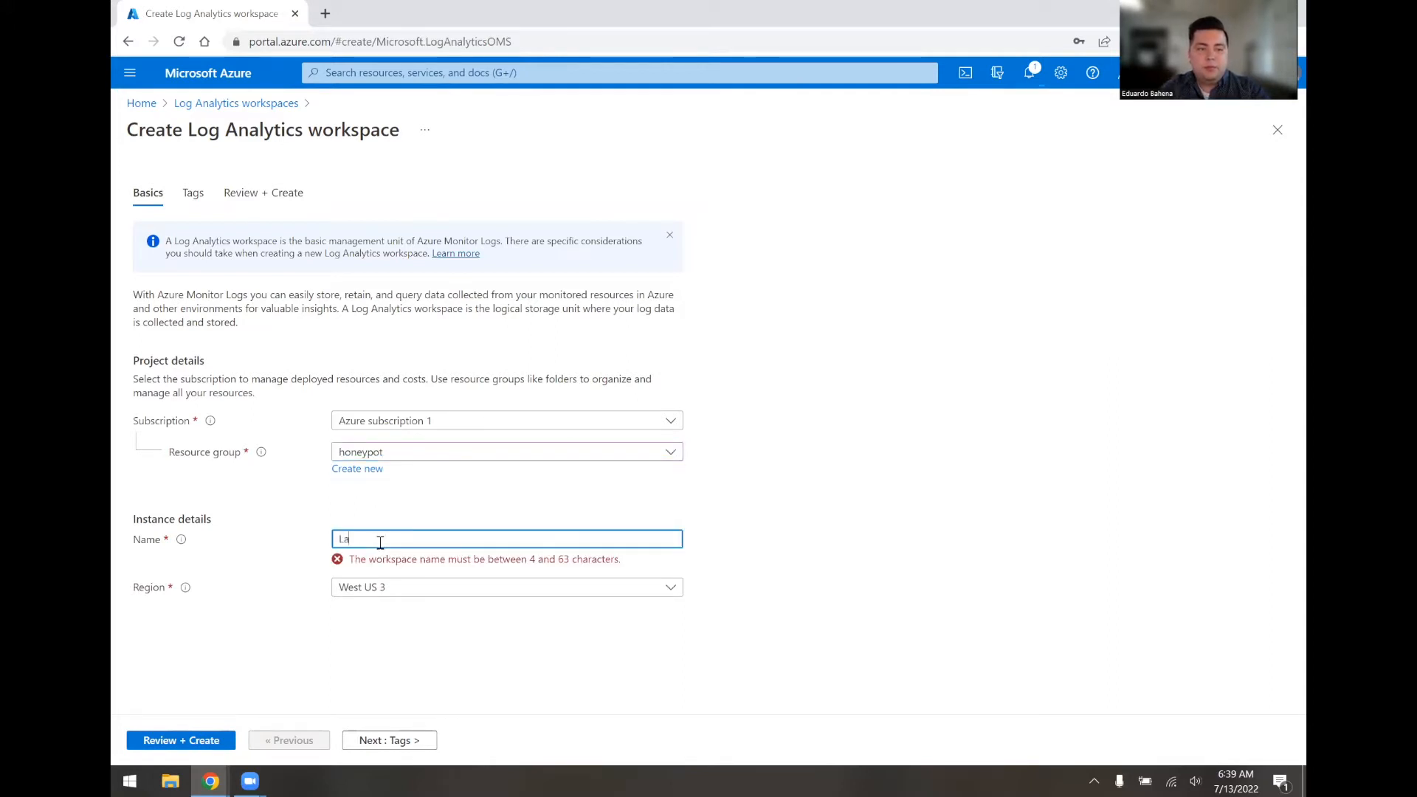
pyautogui.write('_')
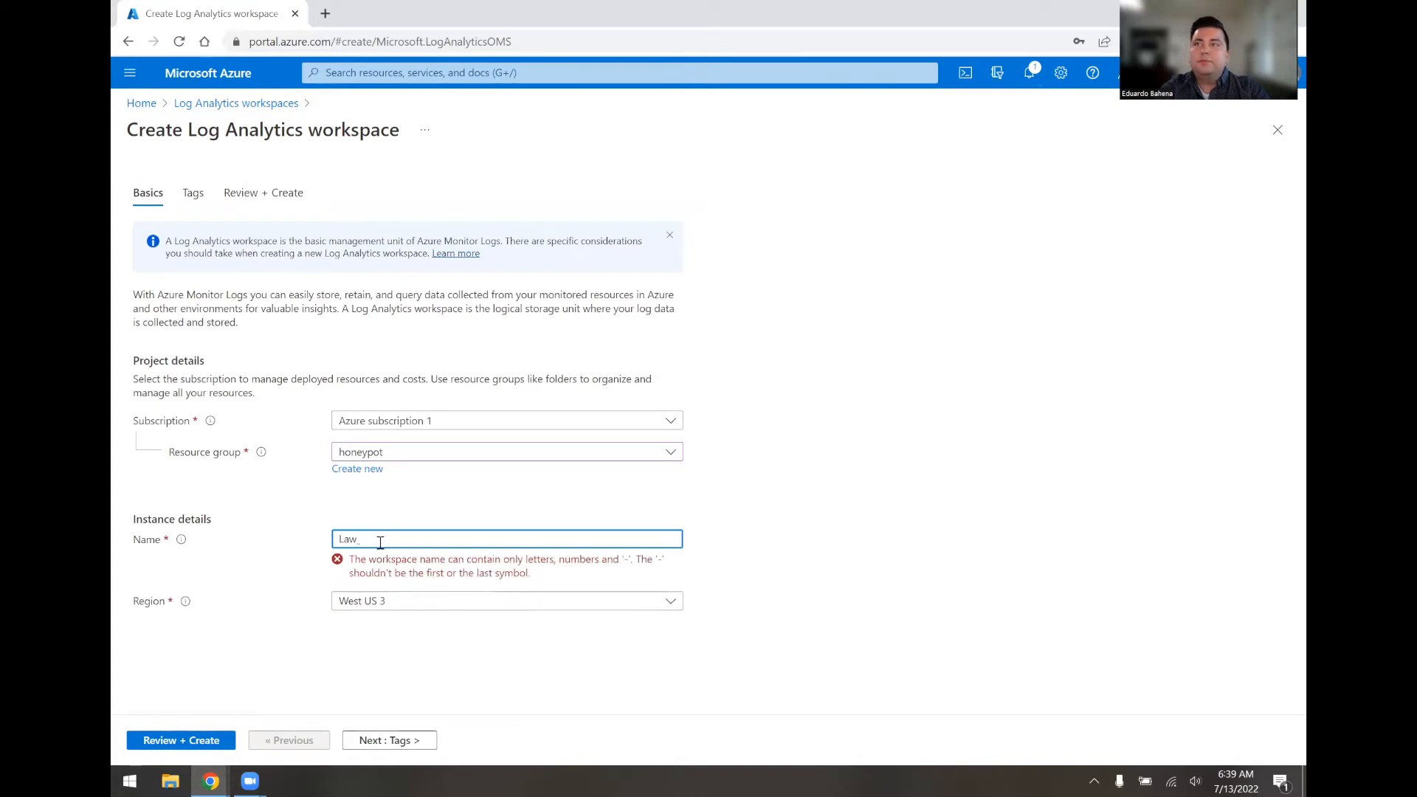
pyautogui.press('BackSpace')
pyautogui.write('-honeypot')
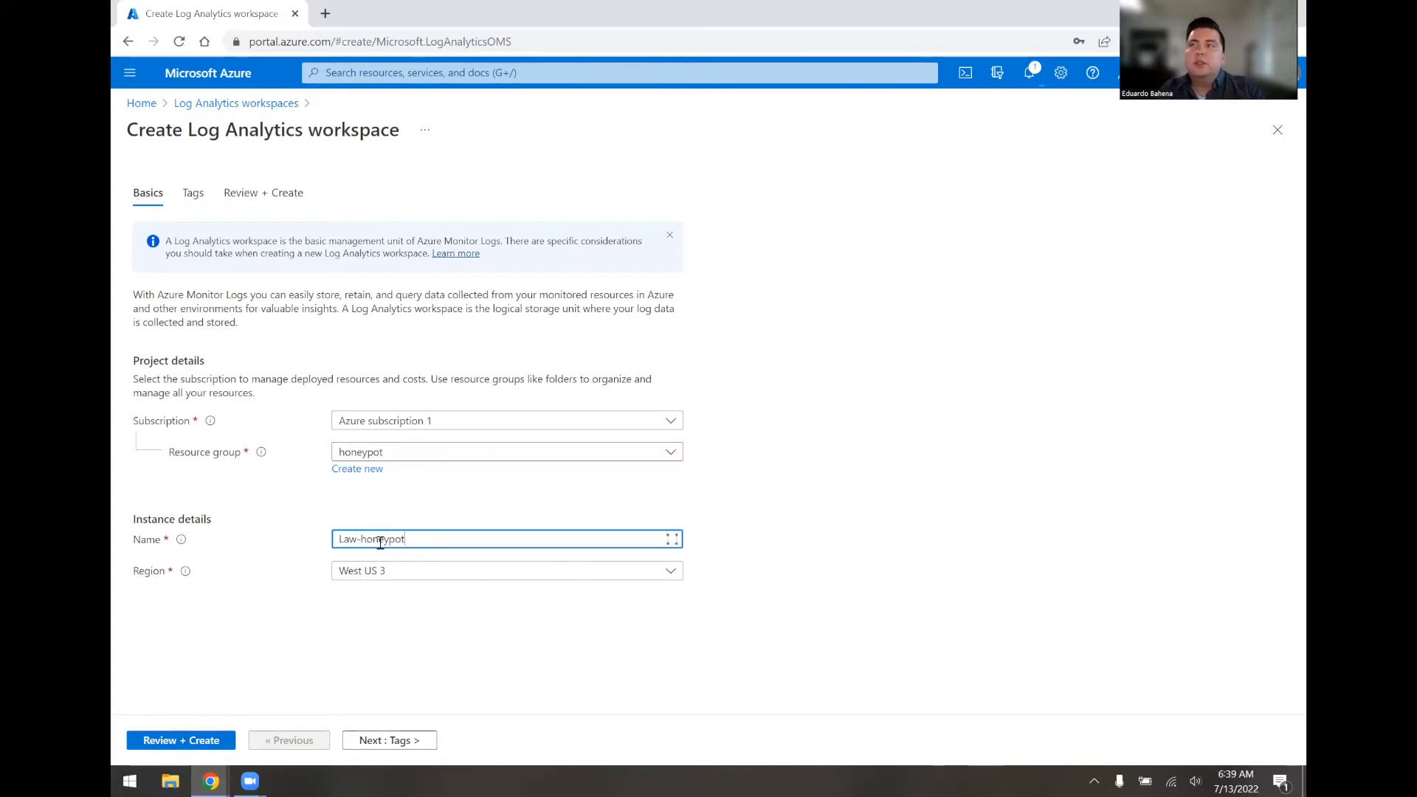
# Step: Set the workspace region to West US 2, review the configuration and create the workspace
pyautogui.click(405, 575)
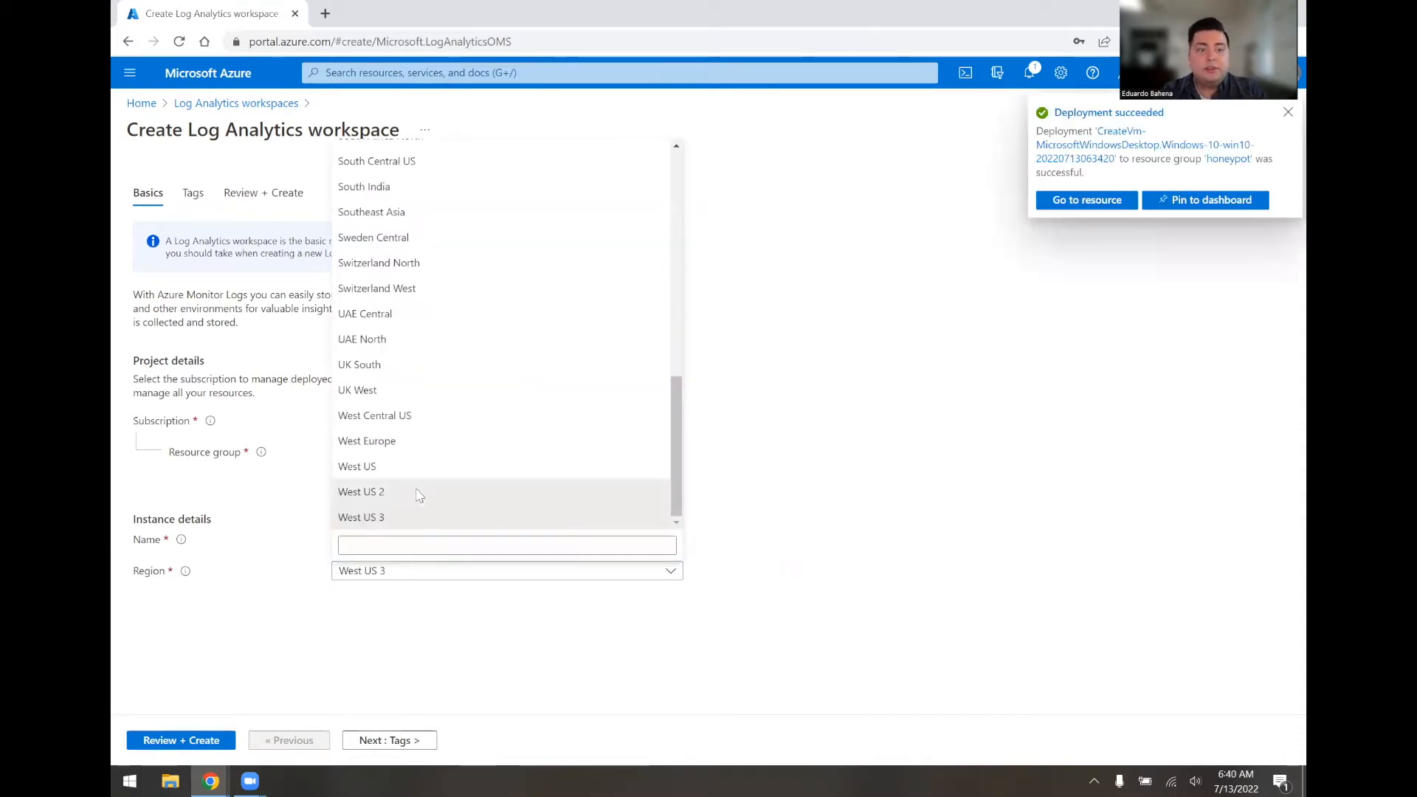
pyautogui.click(416, 496)
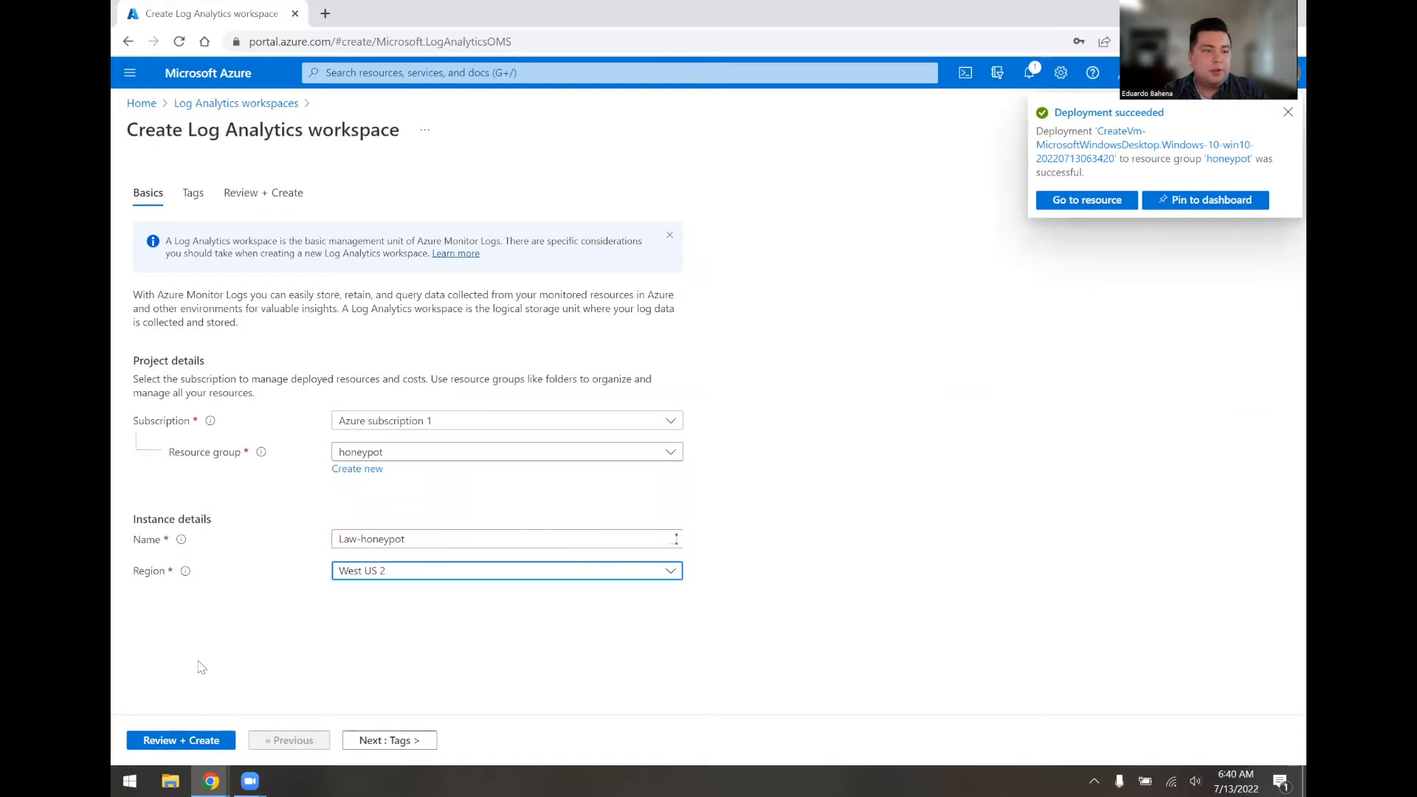
pyautogui.click(216, 744)
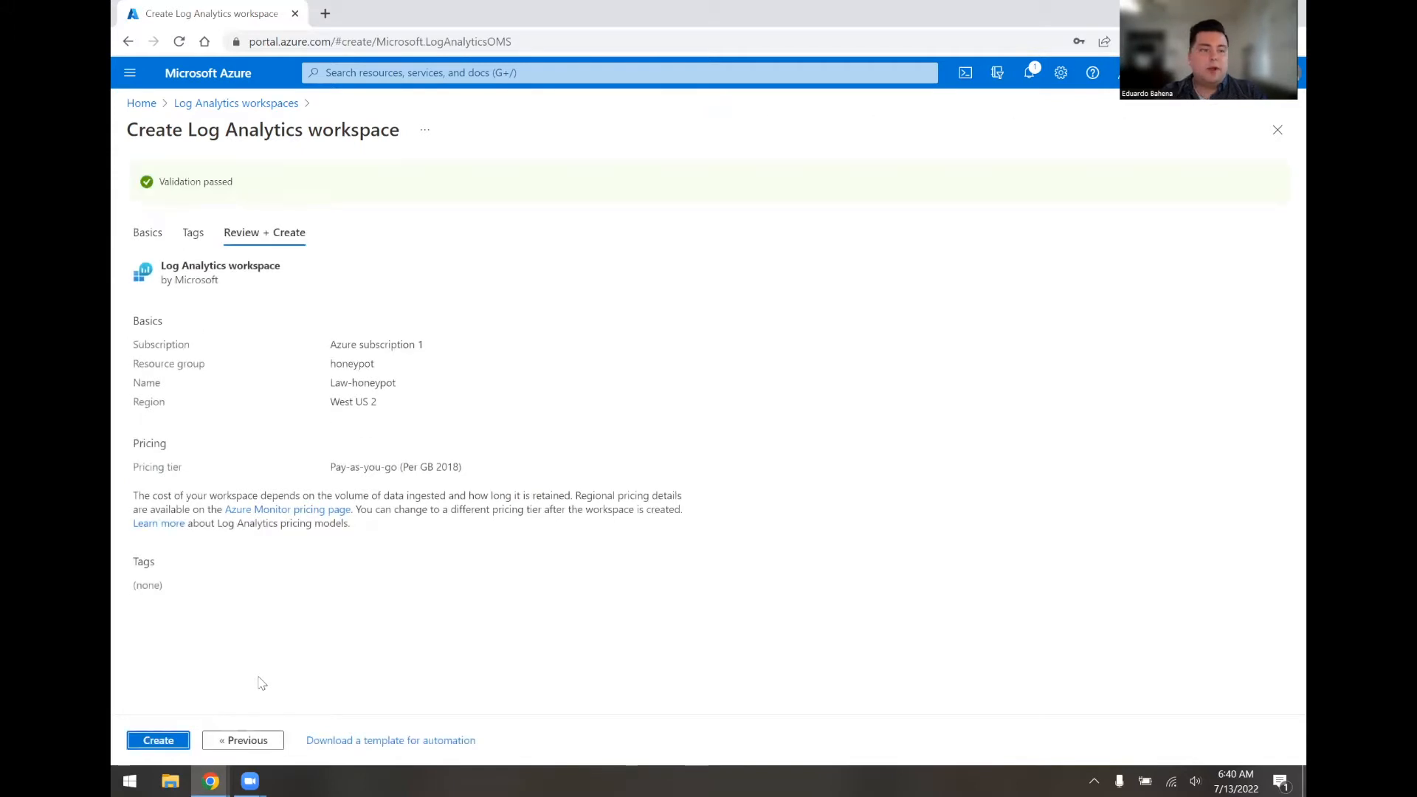
pyautogui.click(159, 740)
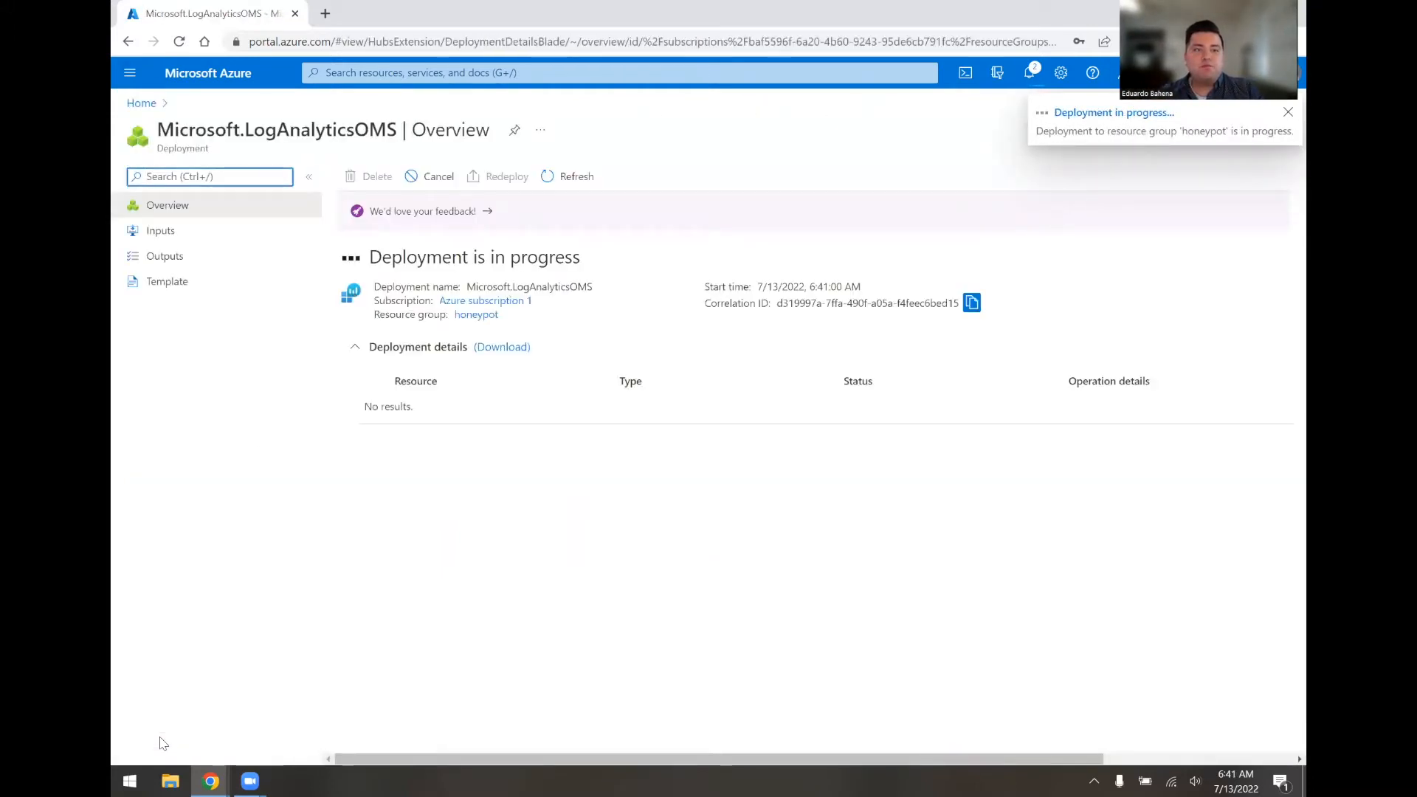
# Step: Search the portal for microsoft and open the Microsoft Defender for Cloud service
pyautogui.click(545, 72)
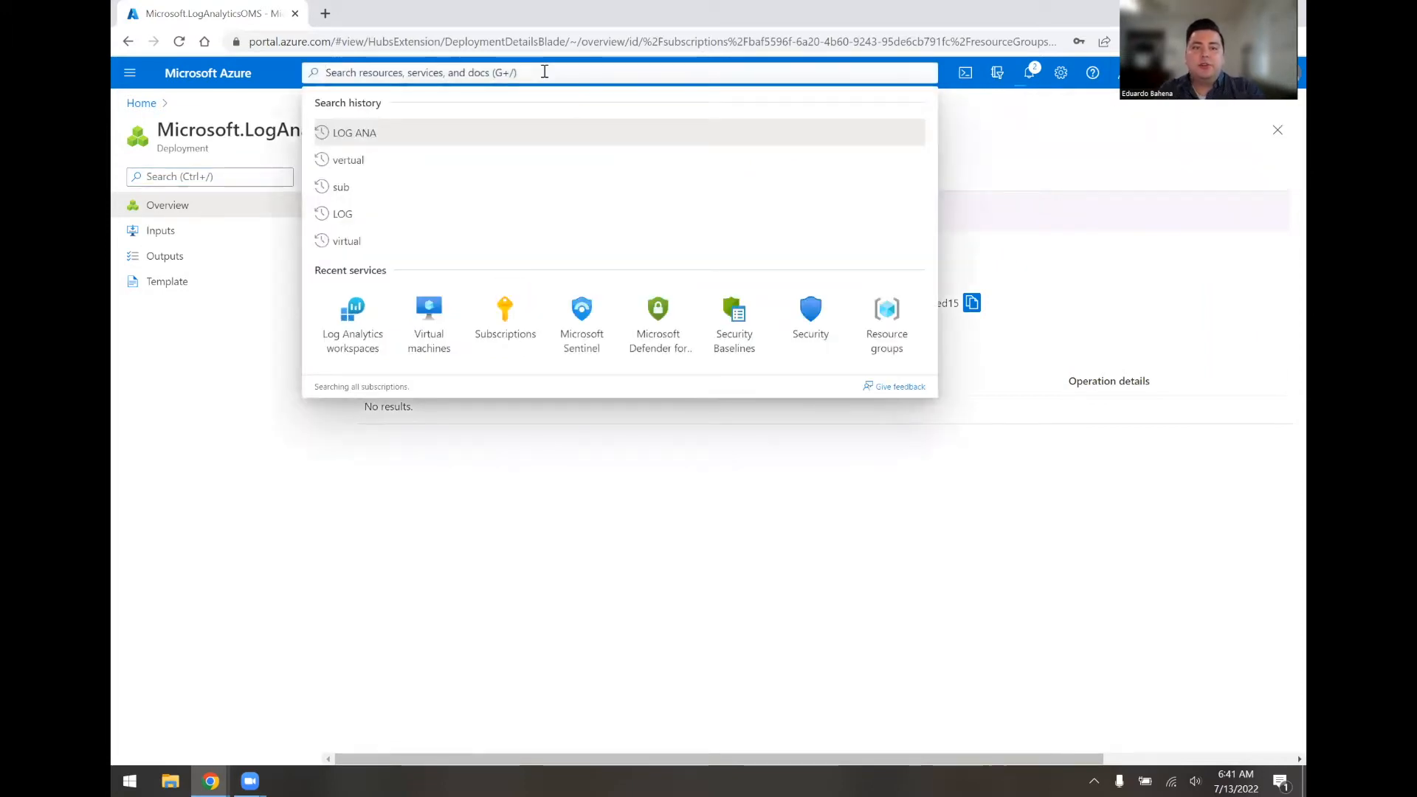
pyautogui.write('mic')
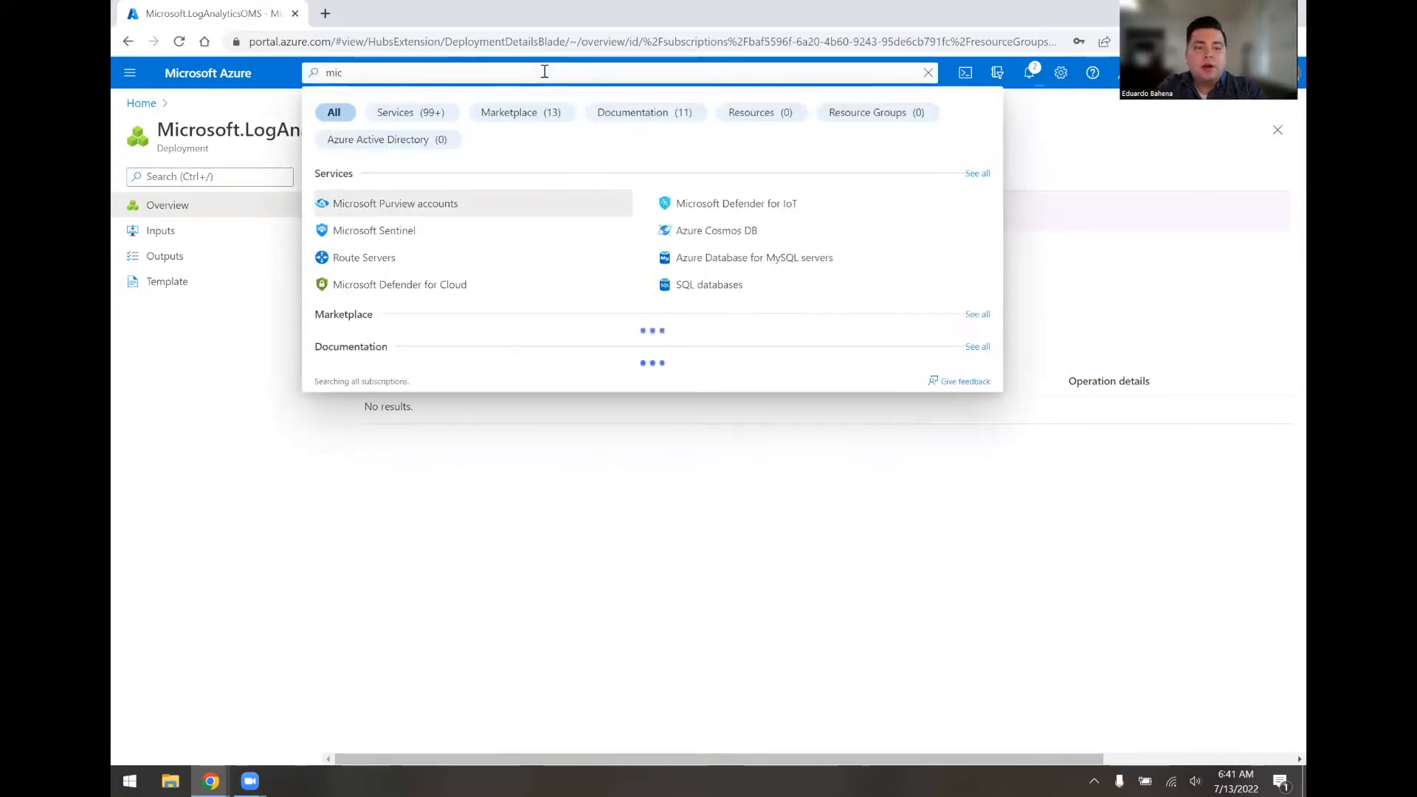
pyautogui.write('rosoft')
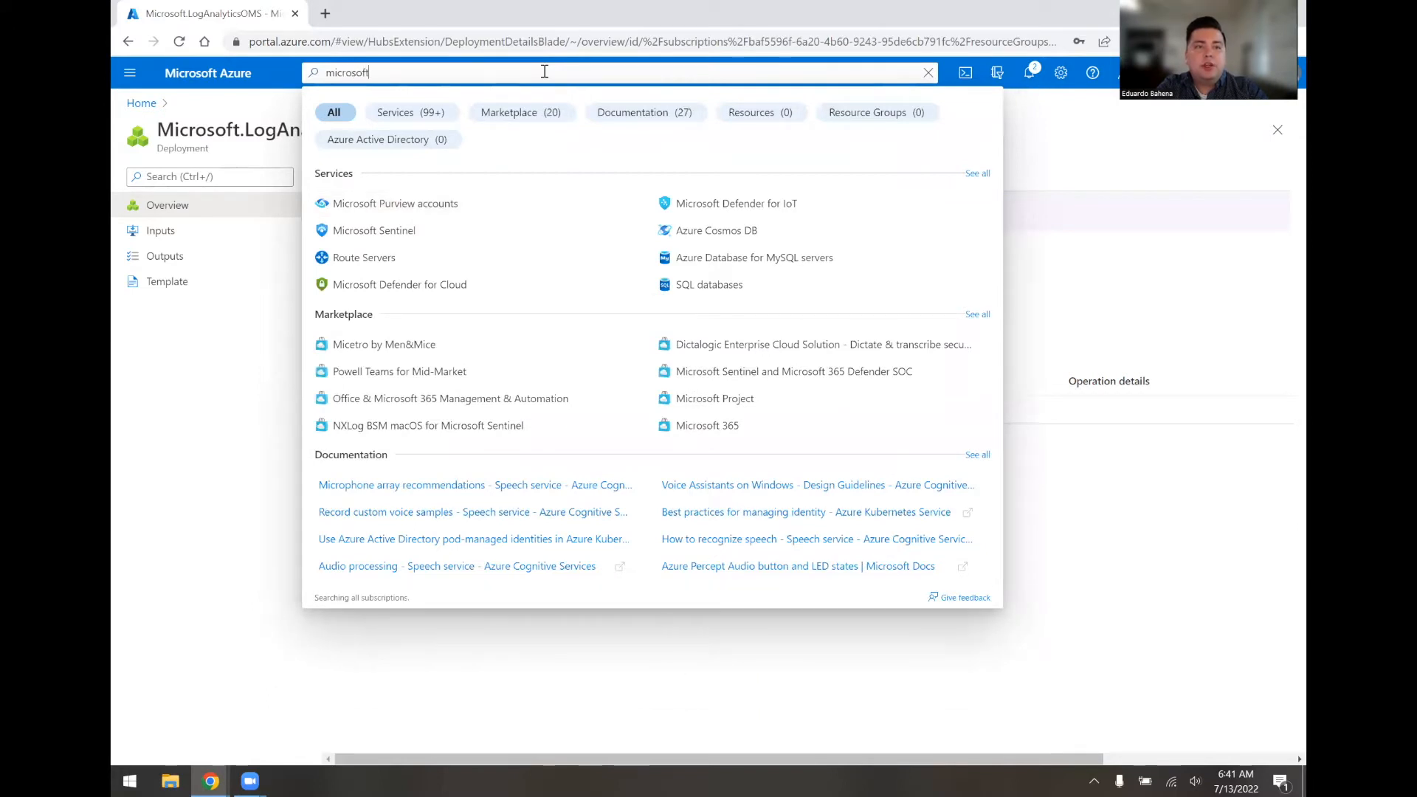
pyautogui.click(435, 290)
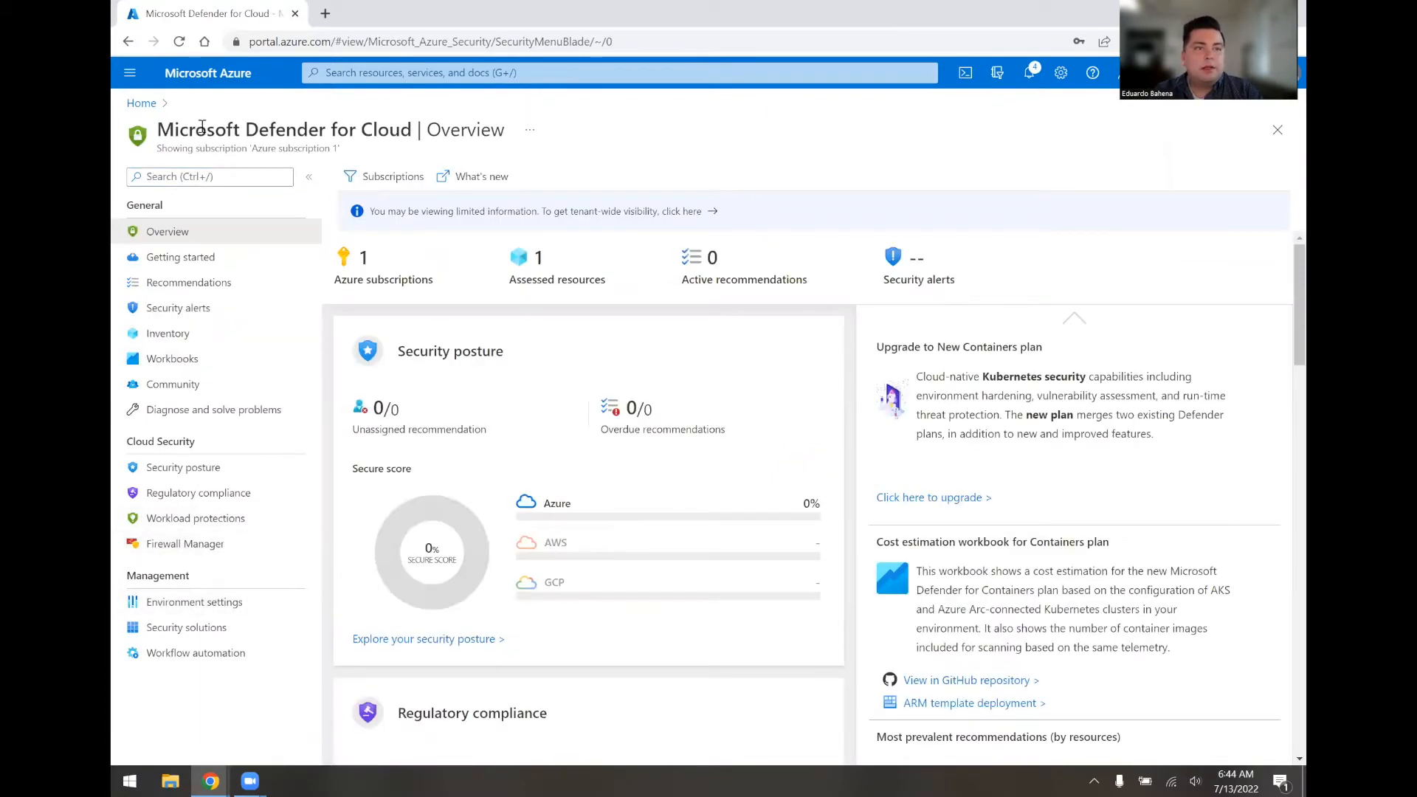
pyautogui.moveTo(195, 130); pyautogui.dragTo(307, 130)
# Step: Open the Defender plans of the Law-honeypot workspace through the environment settings of Azure subscription 1
pyautogui.click(265, 607)
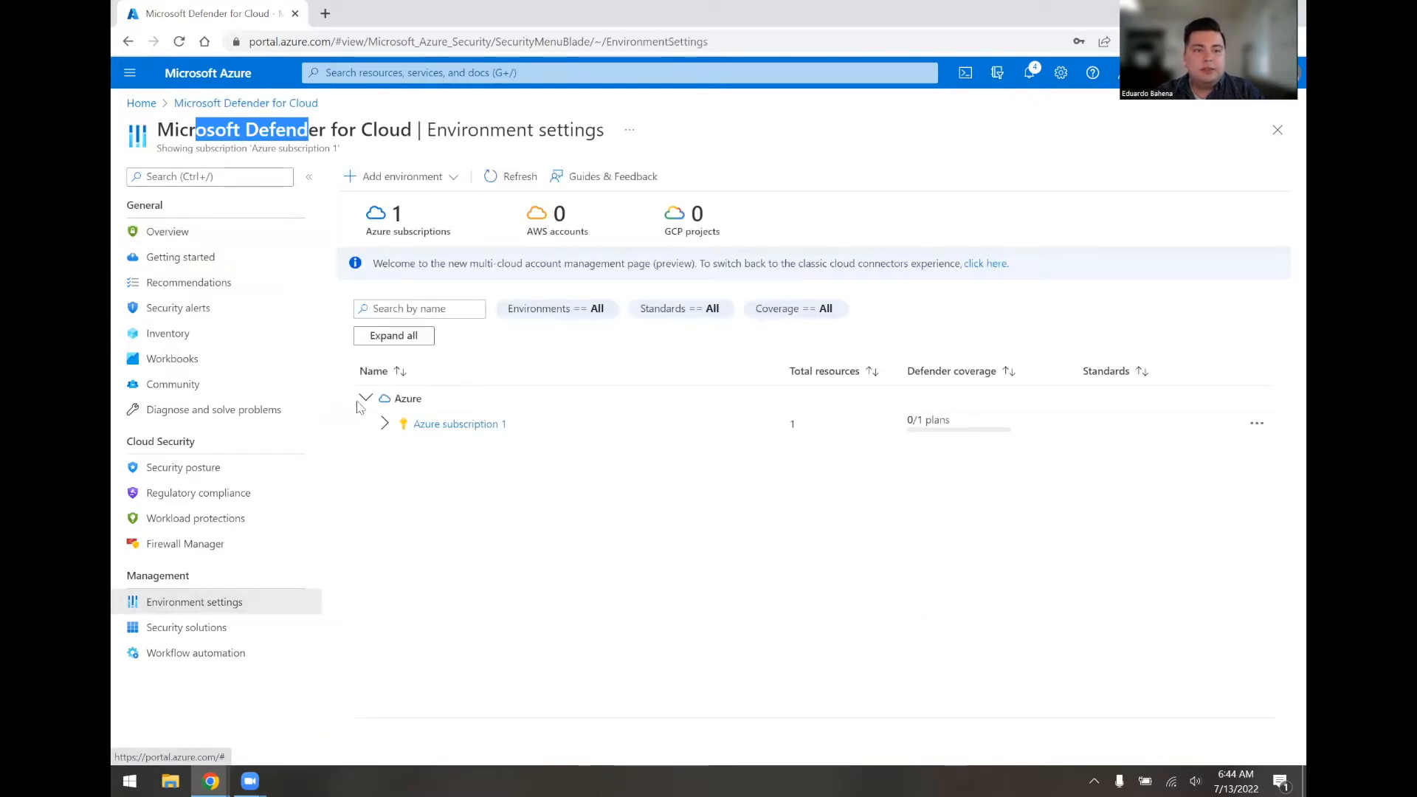
pyautogui.click(386, 425)
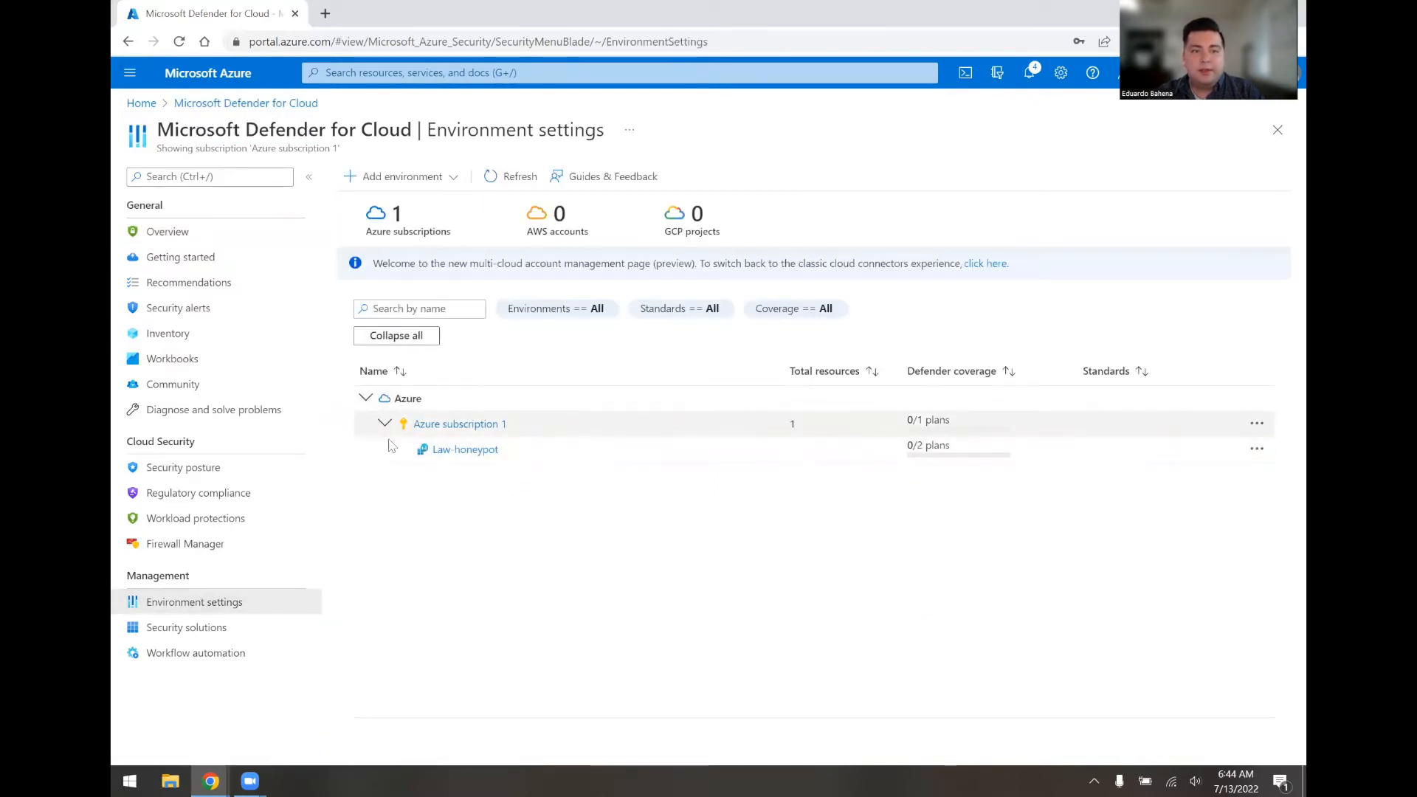
pyautogui.click(485, 452)
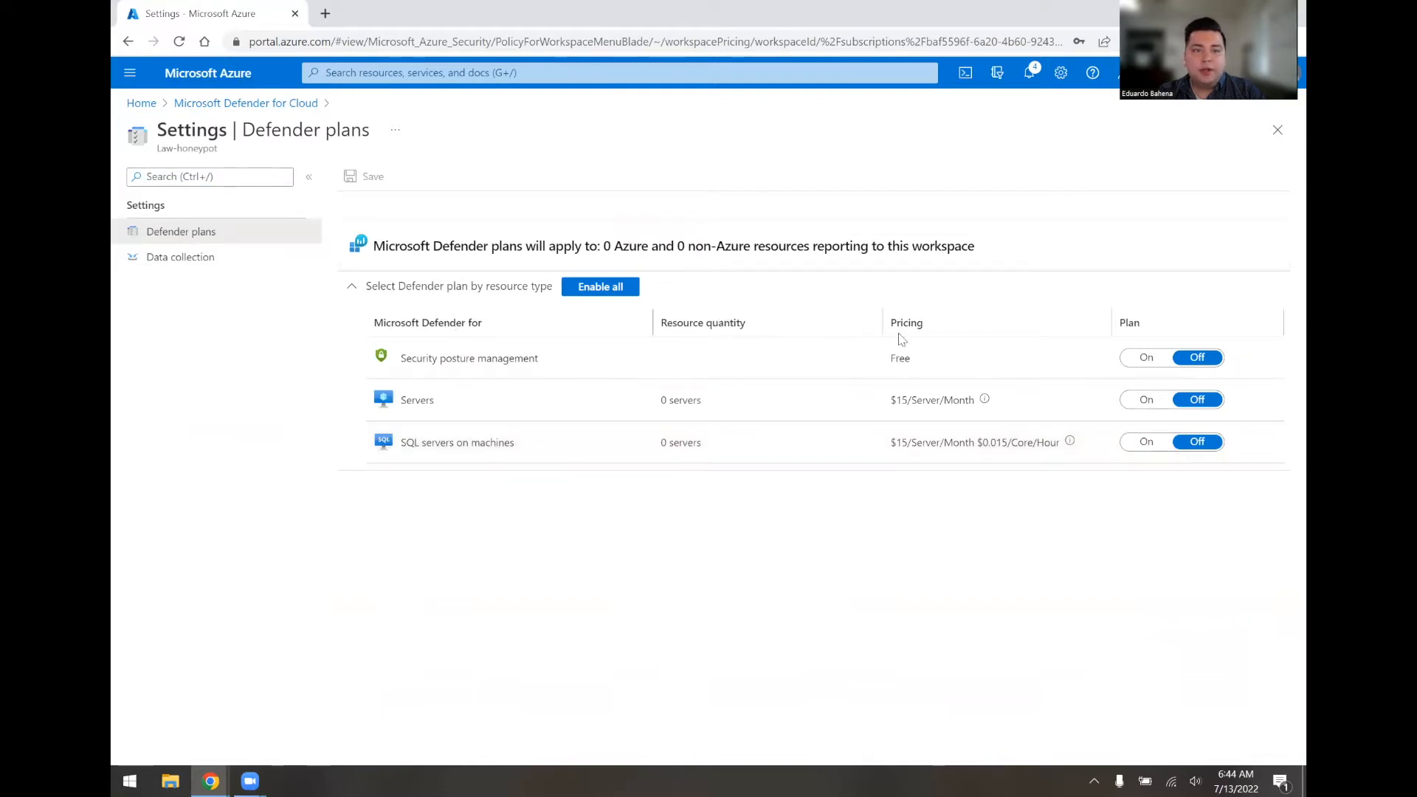
# Step: Turn on the Security posture management and Servers plans for the workspace and save, keeping the edits rather than discarding them
pyautogui.click(1146, 357)
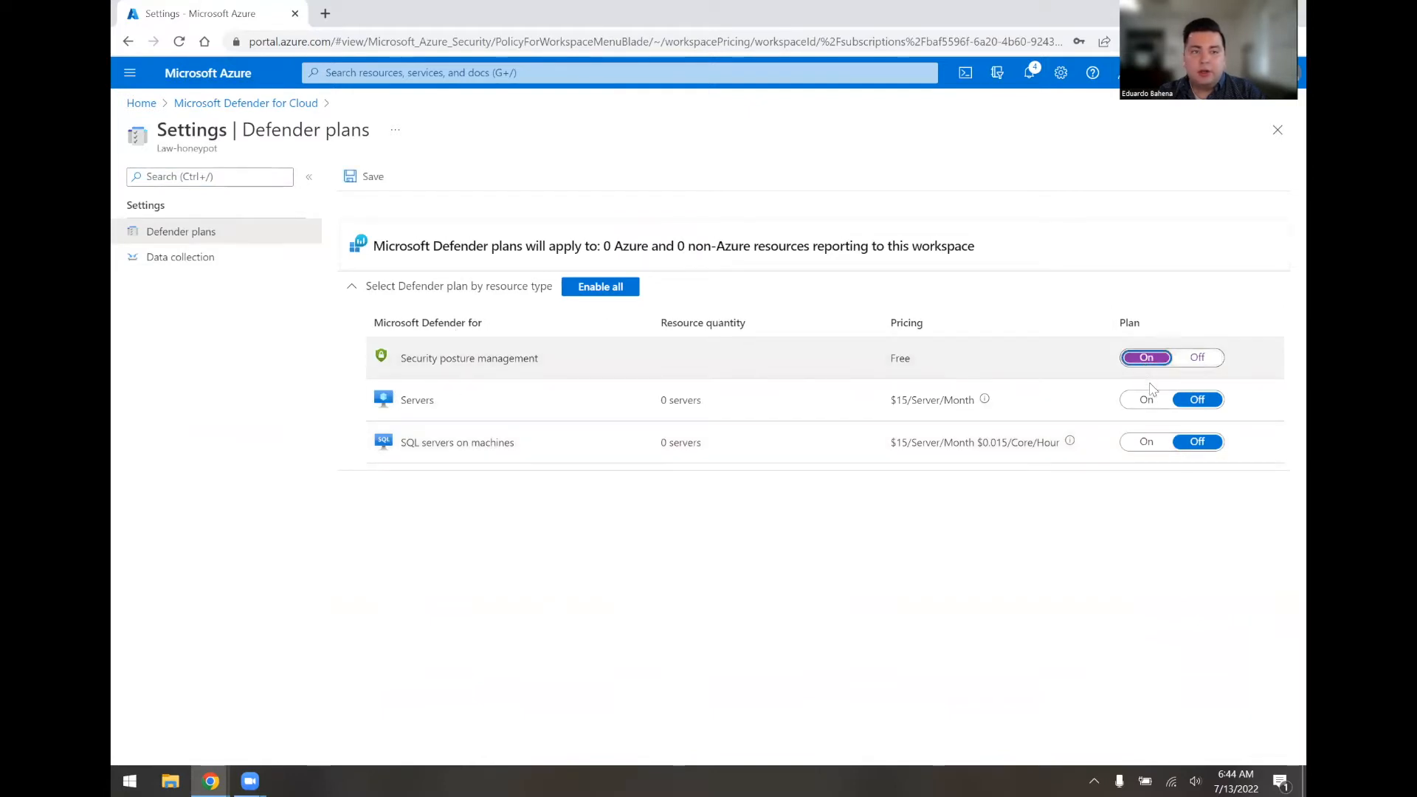
pyautogui.click(1151, 400)
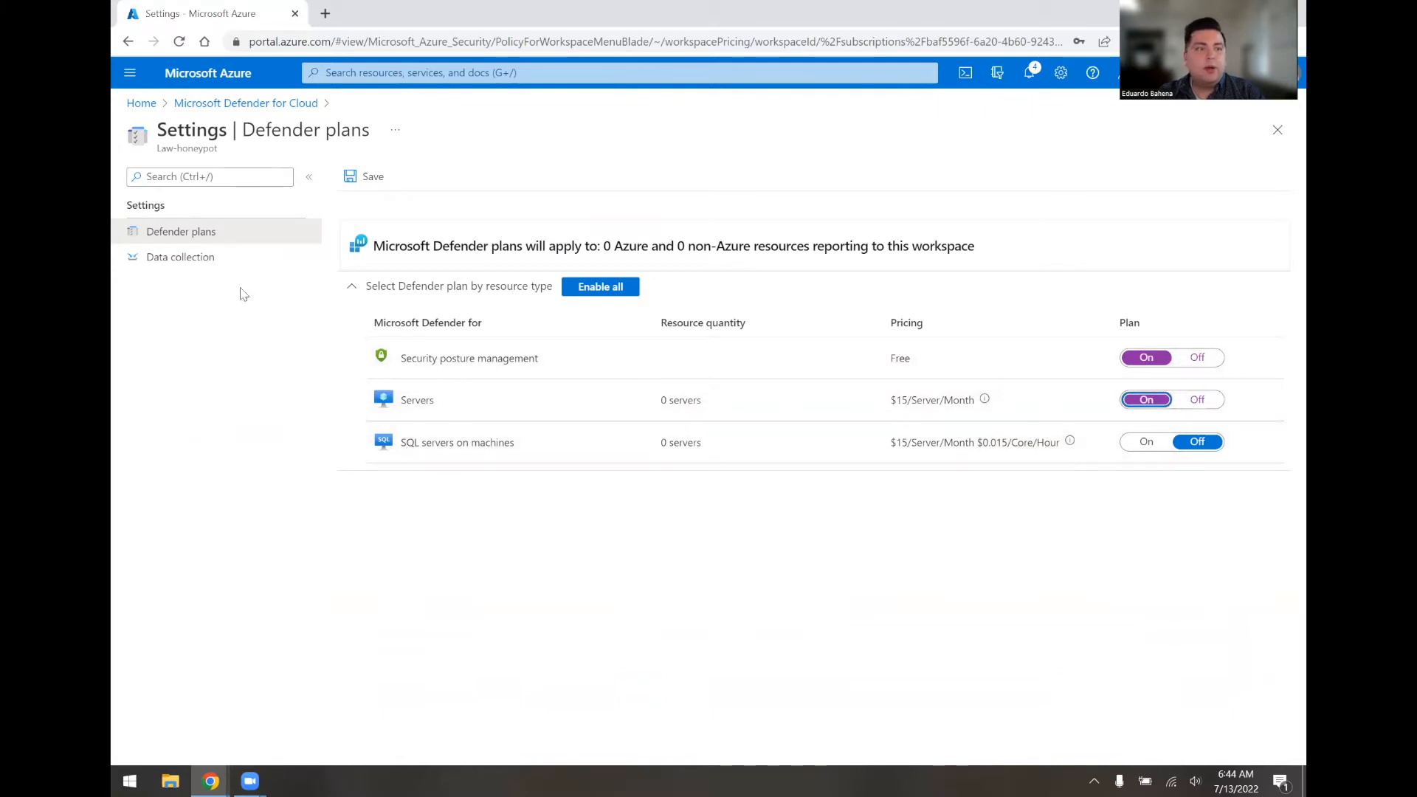
pyautogui.click(186, 268)
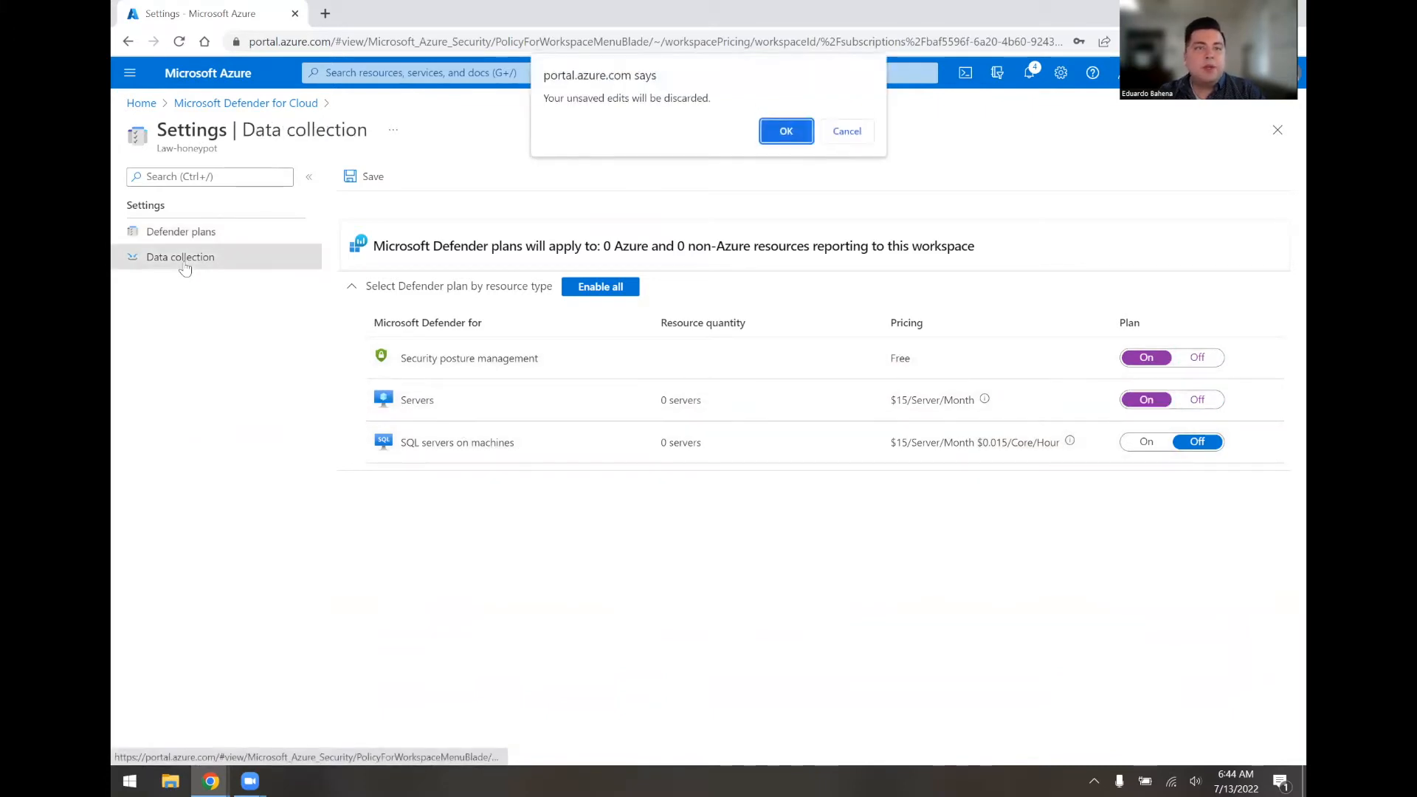
pyautogui.click(846, 131)
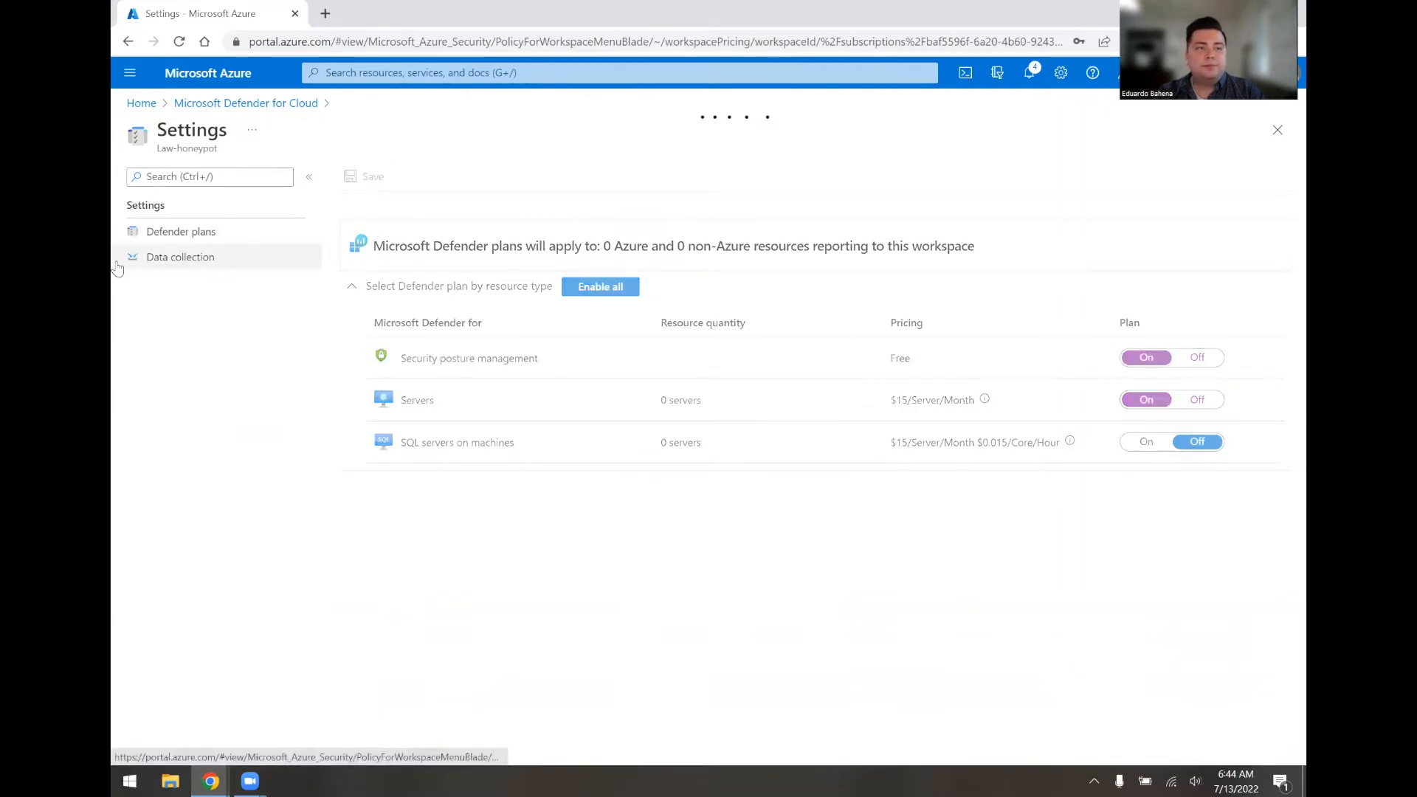
# Step: Set the workspace's data collection to store All Events of Windows security and save the setting
pyautogui.click(155, 258)
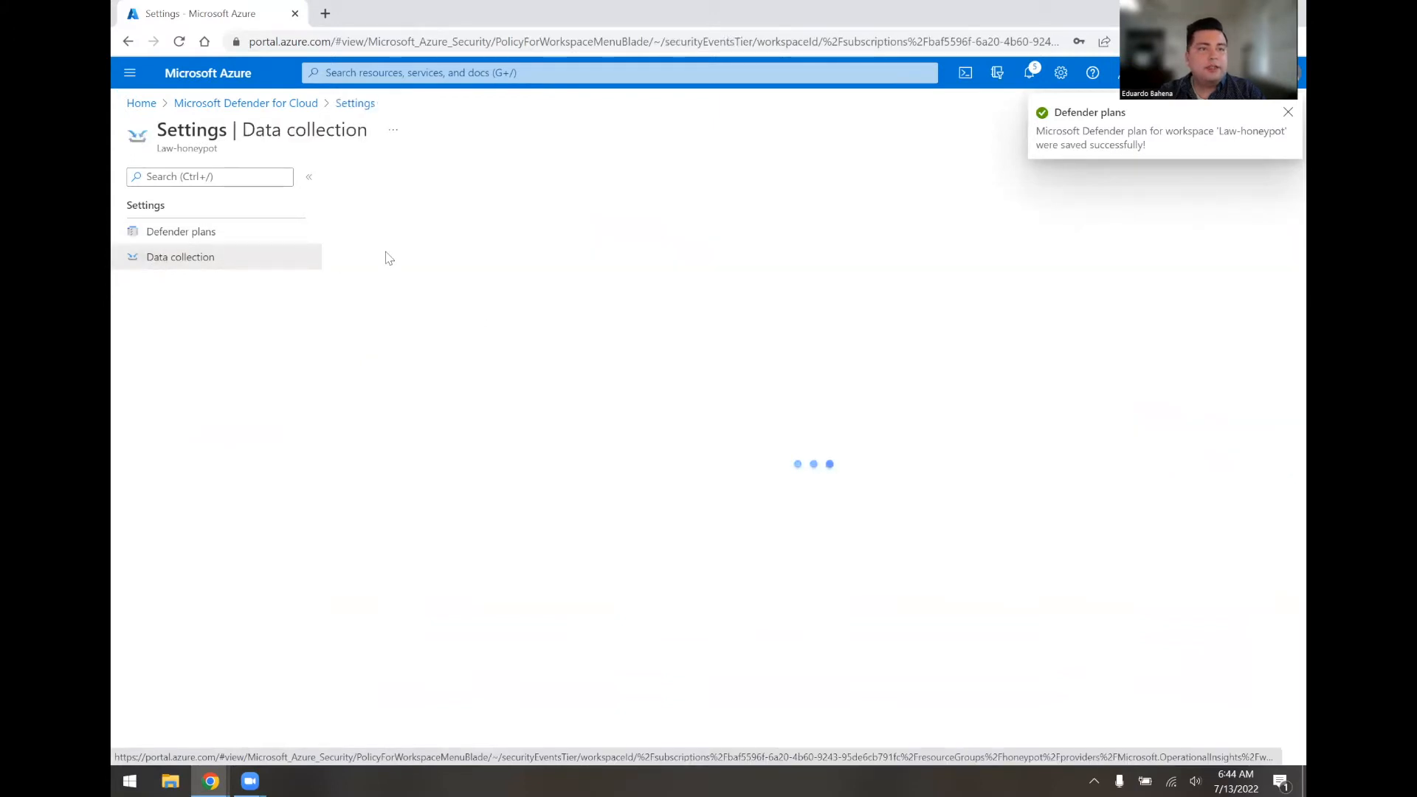
pyautogui.click(345, 299)
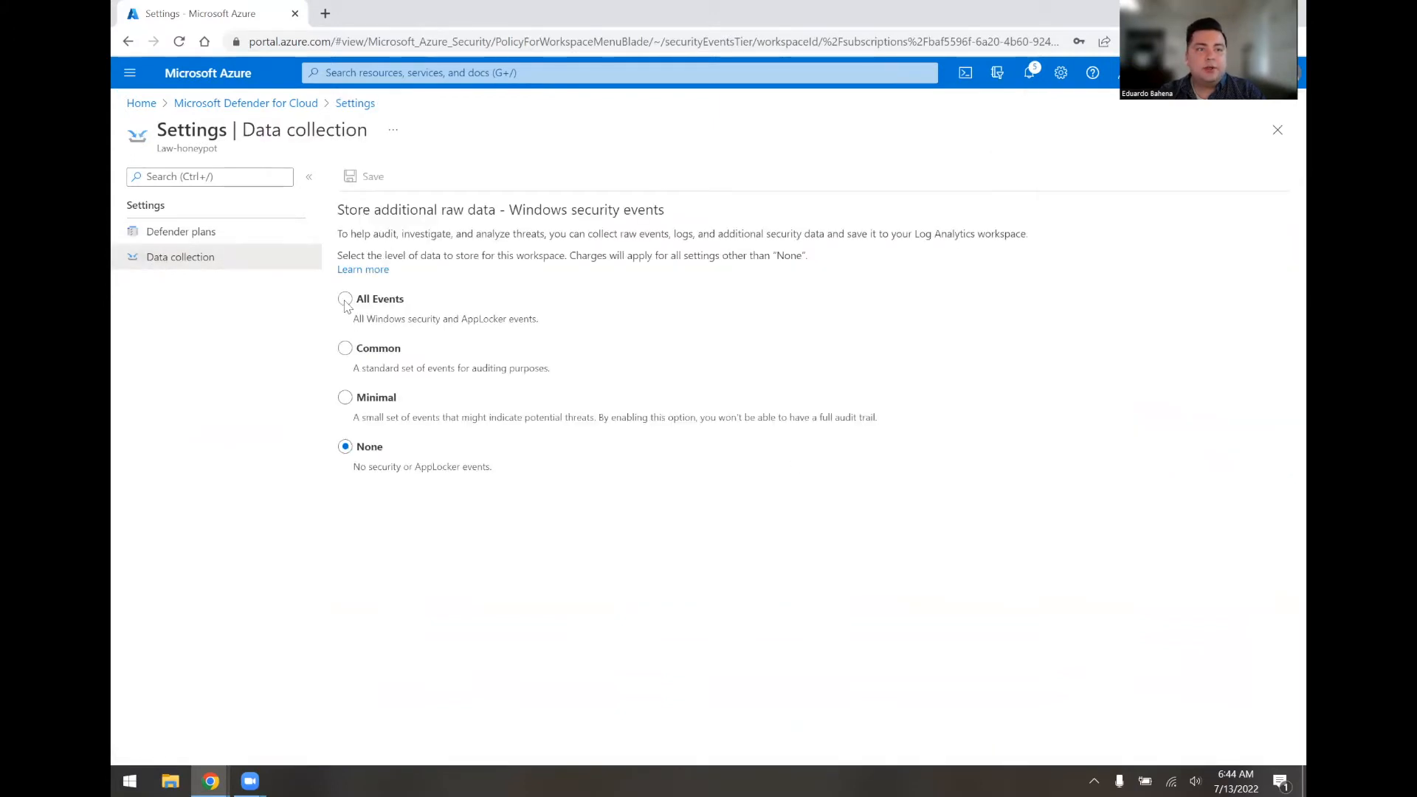
pyautogui.click(356, 178)
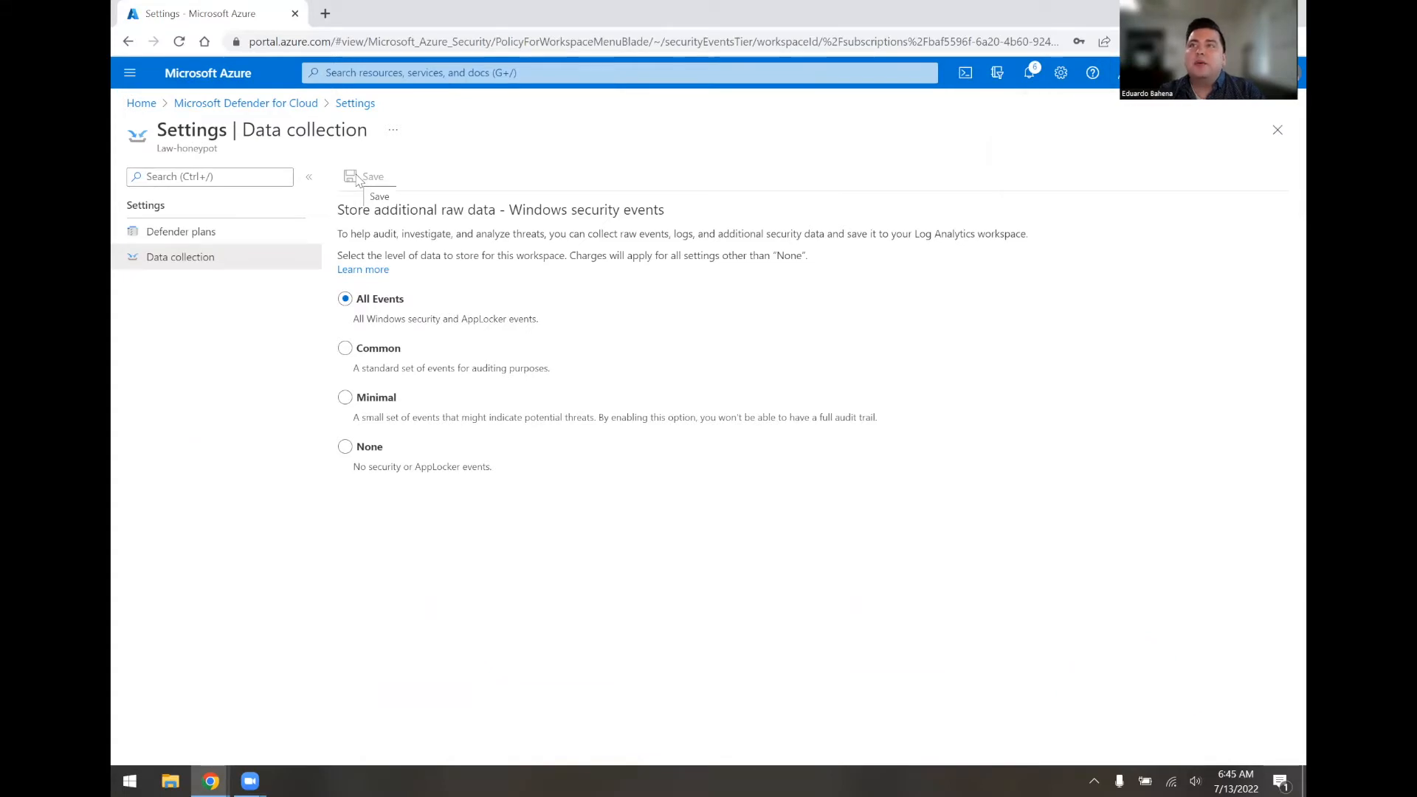
# Step: Connect the honeypot-vm virtual machine to the Law-honeypot Log Analytics workspace as a data source
pyautogui.click(429, 70)
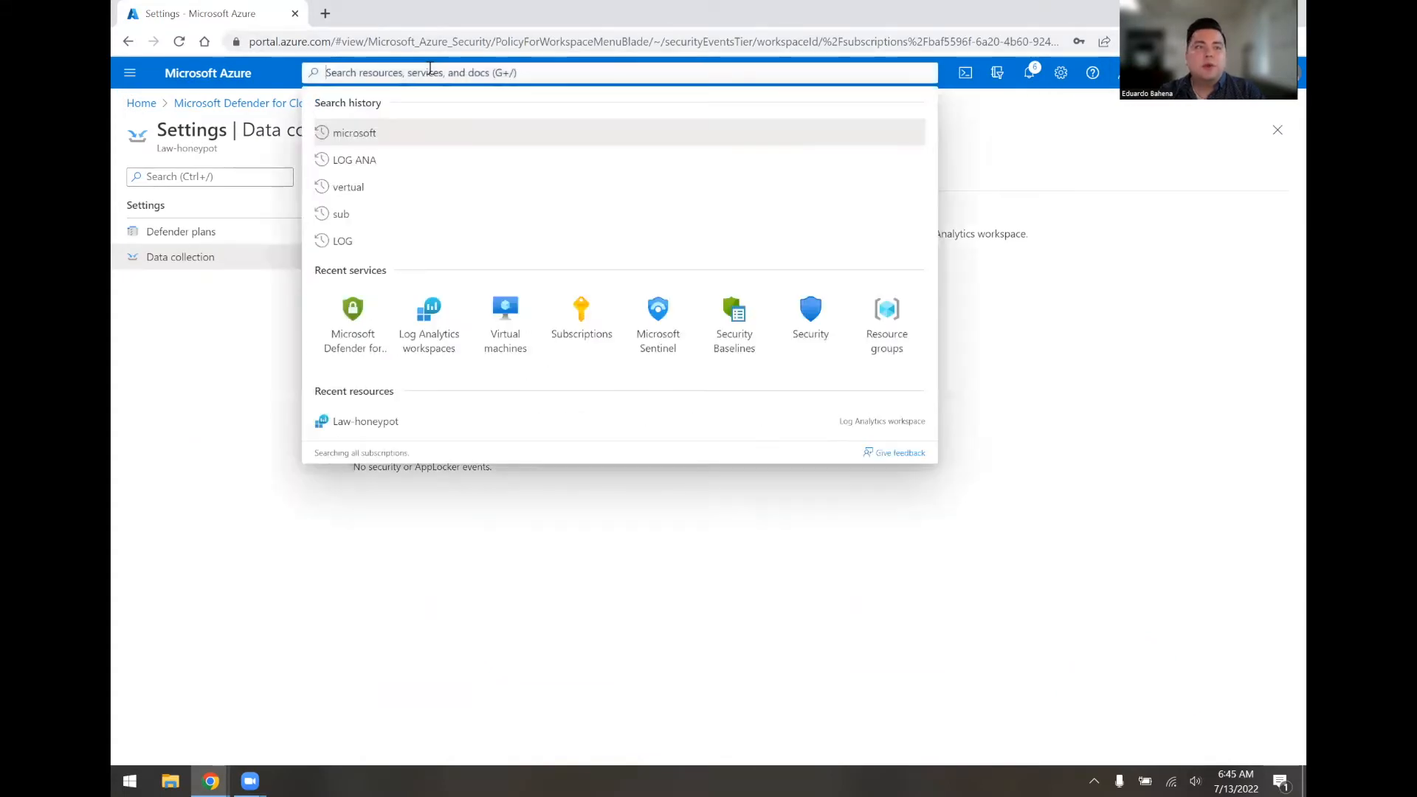
pyautogui.click(431, 314)
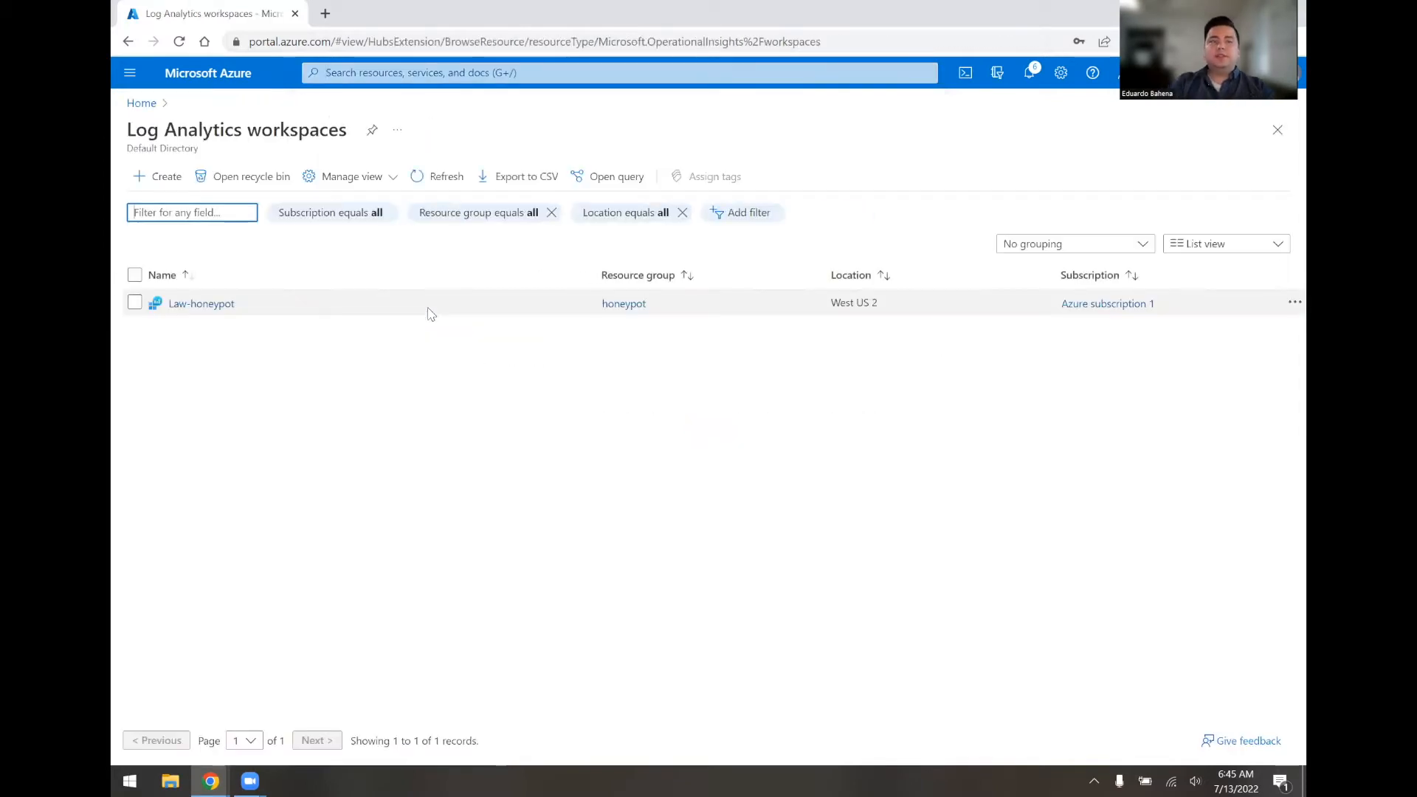
pyautogui.click(203, 305)
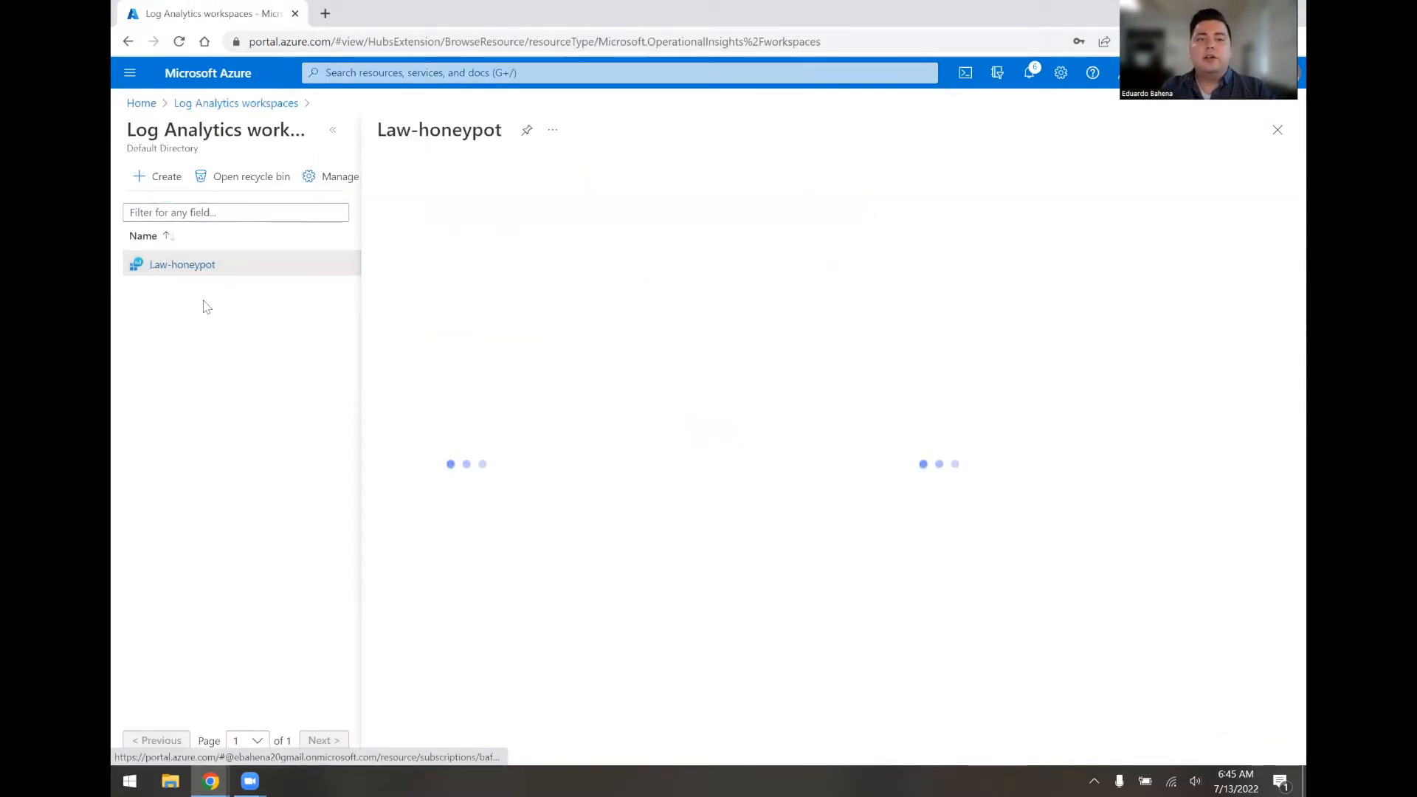
pyautogui.scroll(-4, 465, 472)
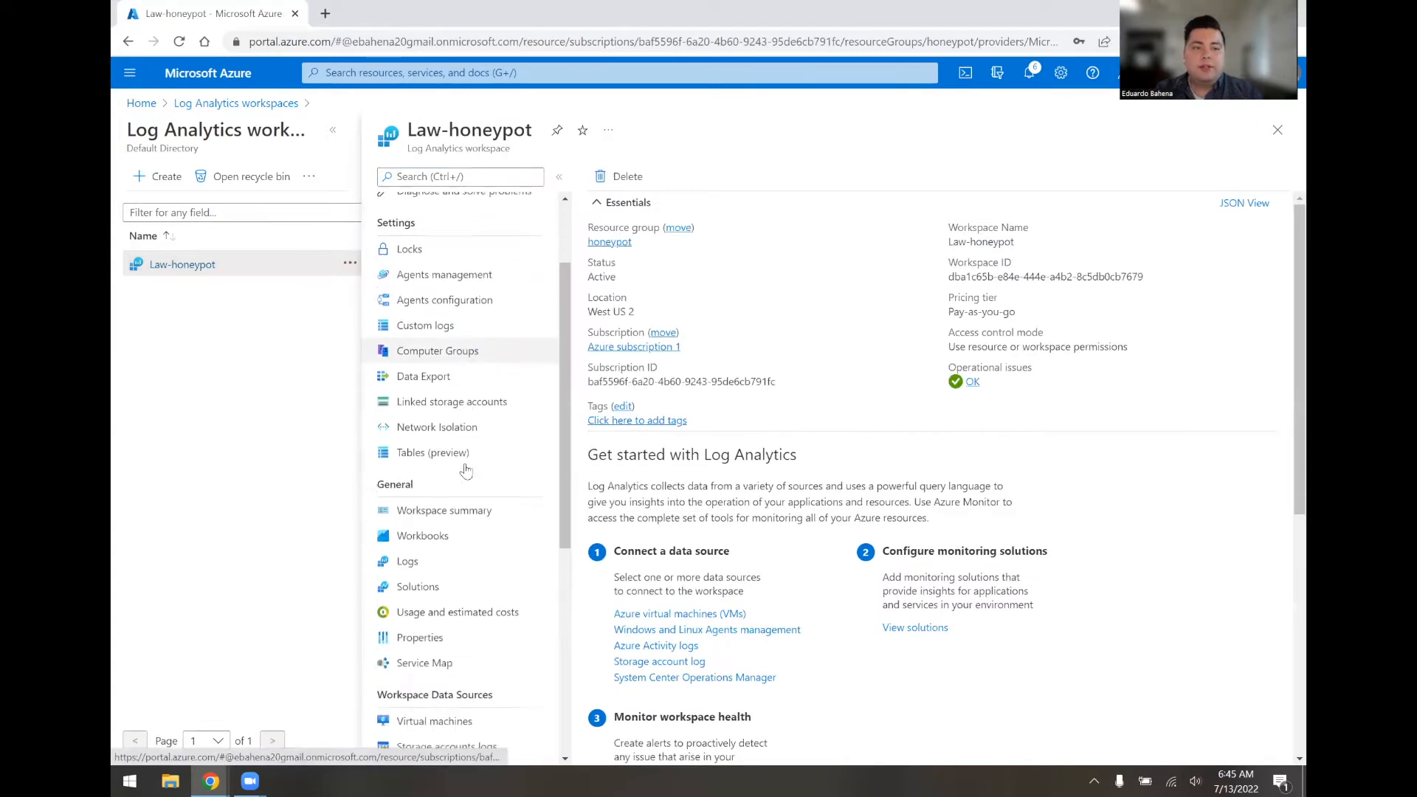
pyautogui.click(457, 542)
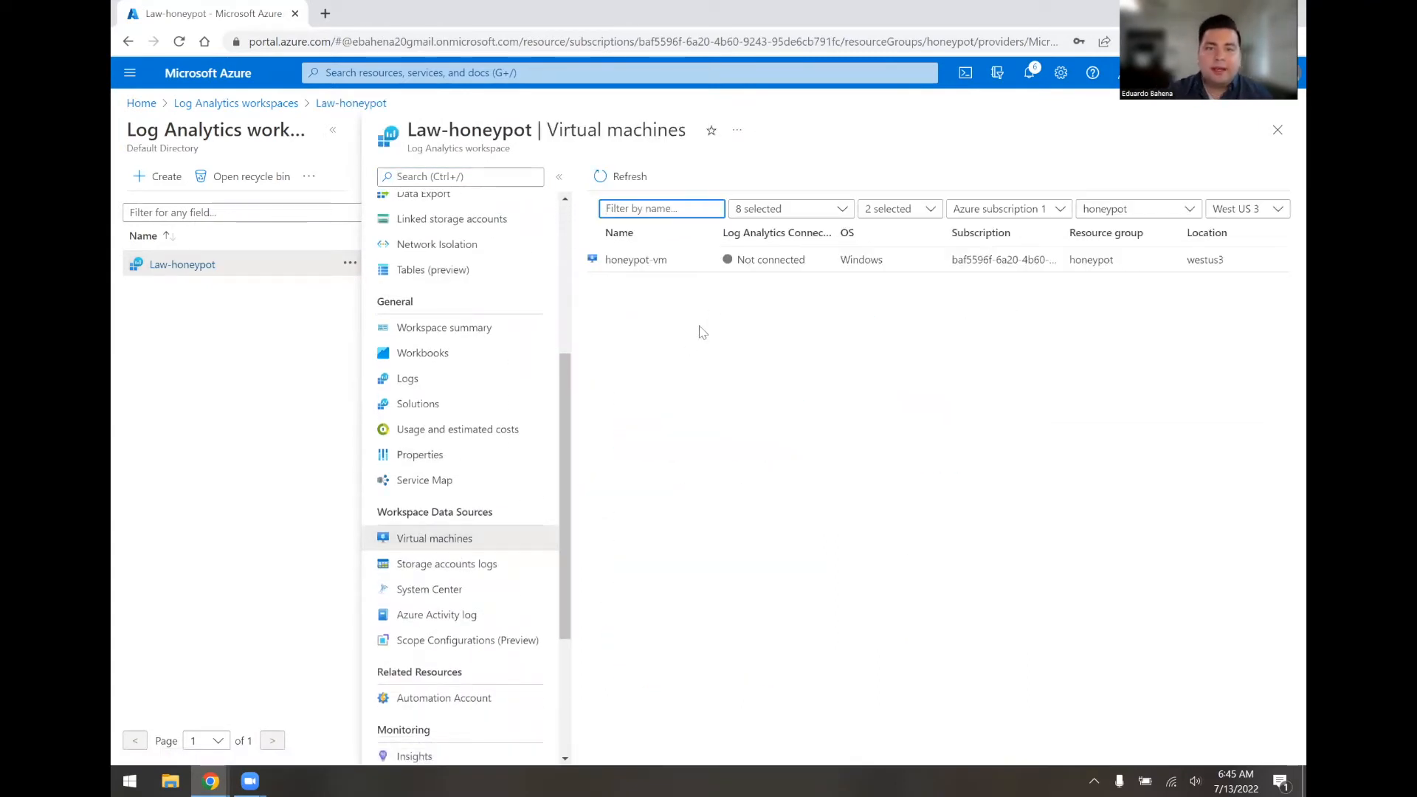
pyautogui.click(651, 263)
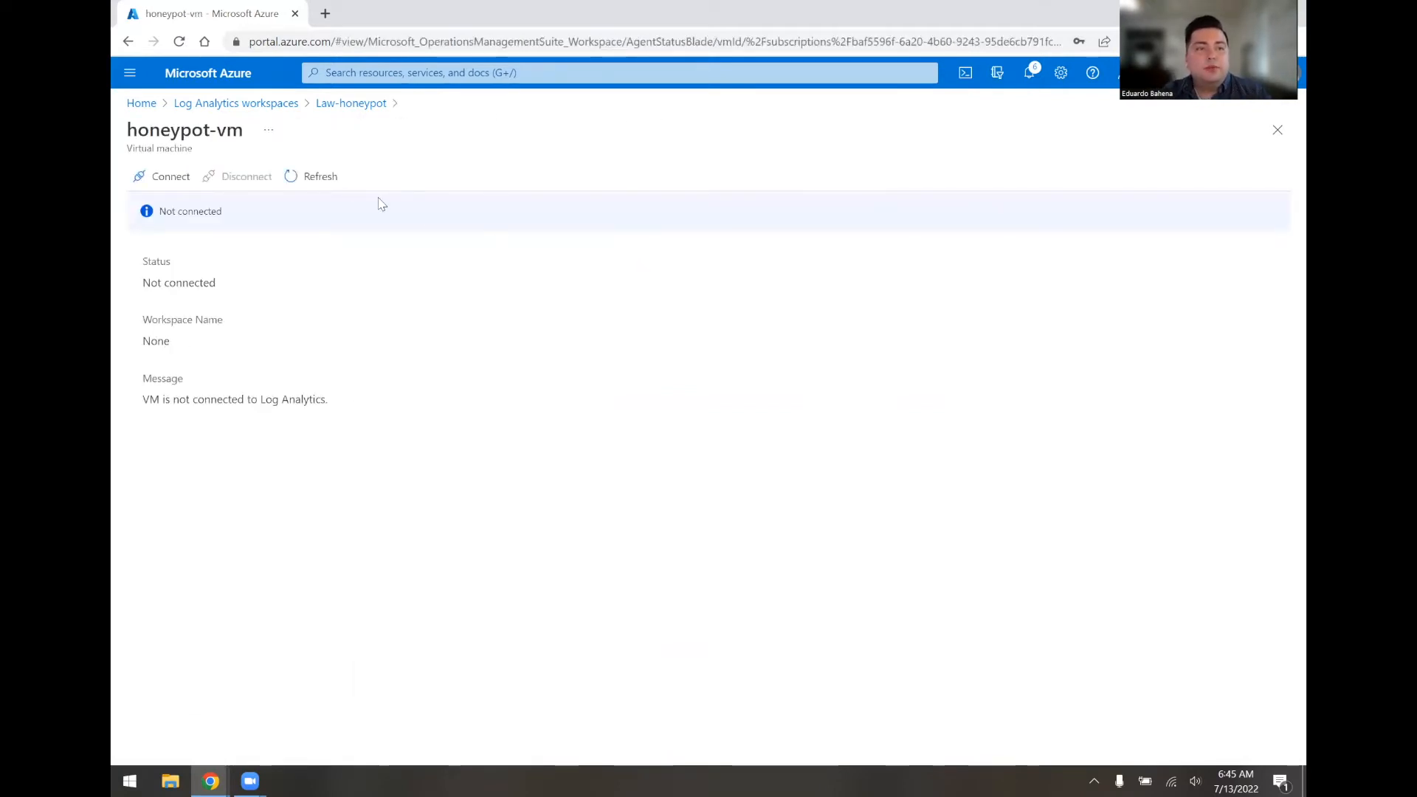
pyautogui.click(162, 181)
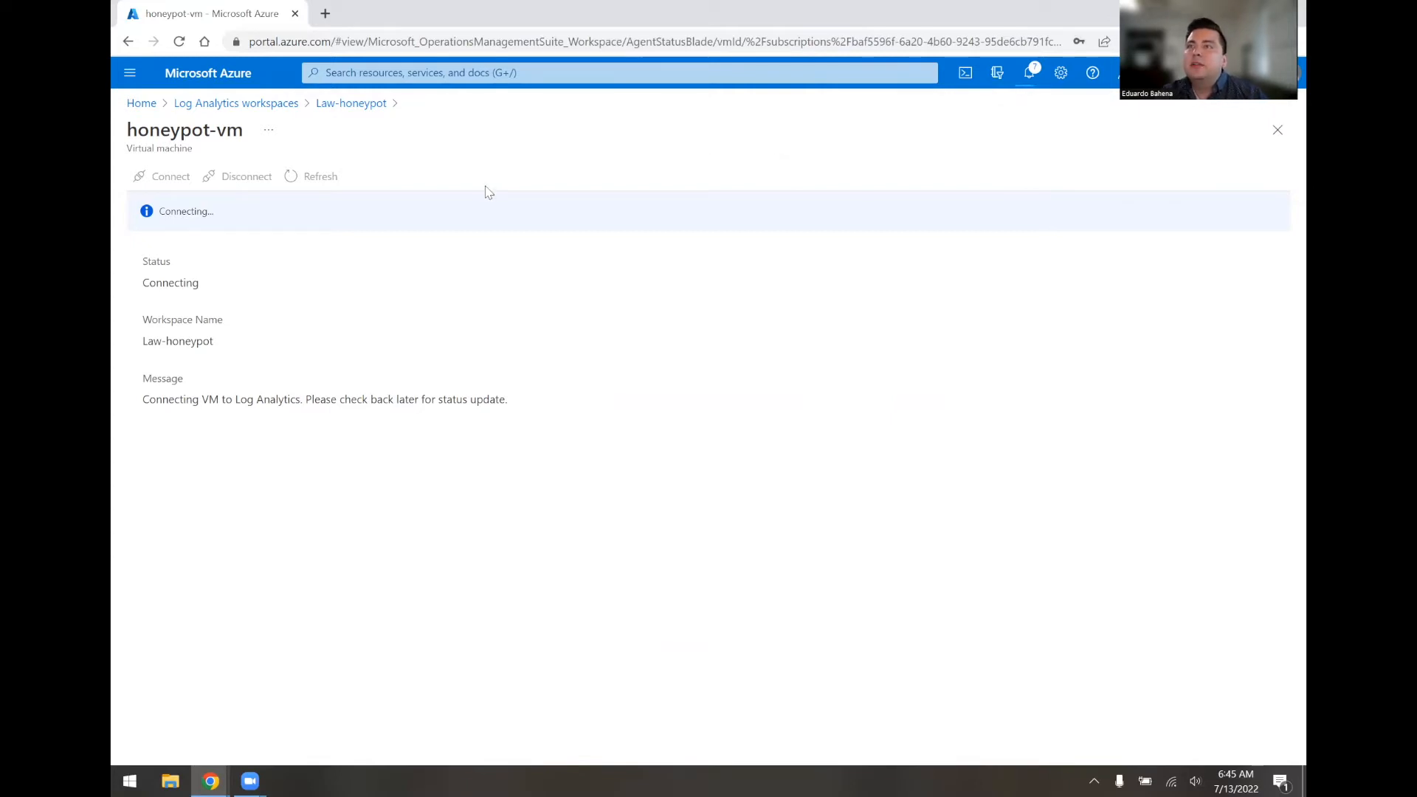
# Step: Open the Azure portal home page in a new browser tab
pyautogui.click(327, 14)
pyautogui.write('por')
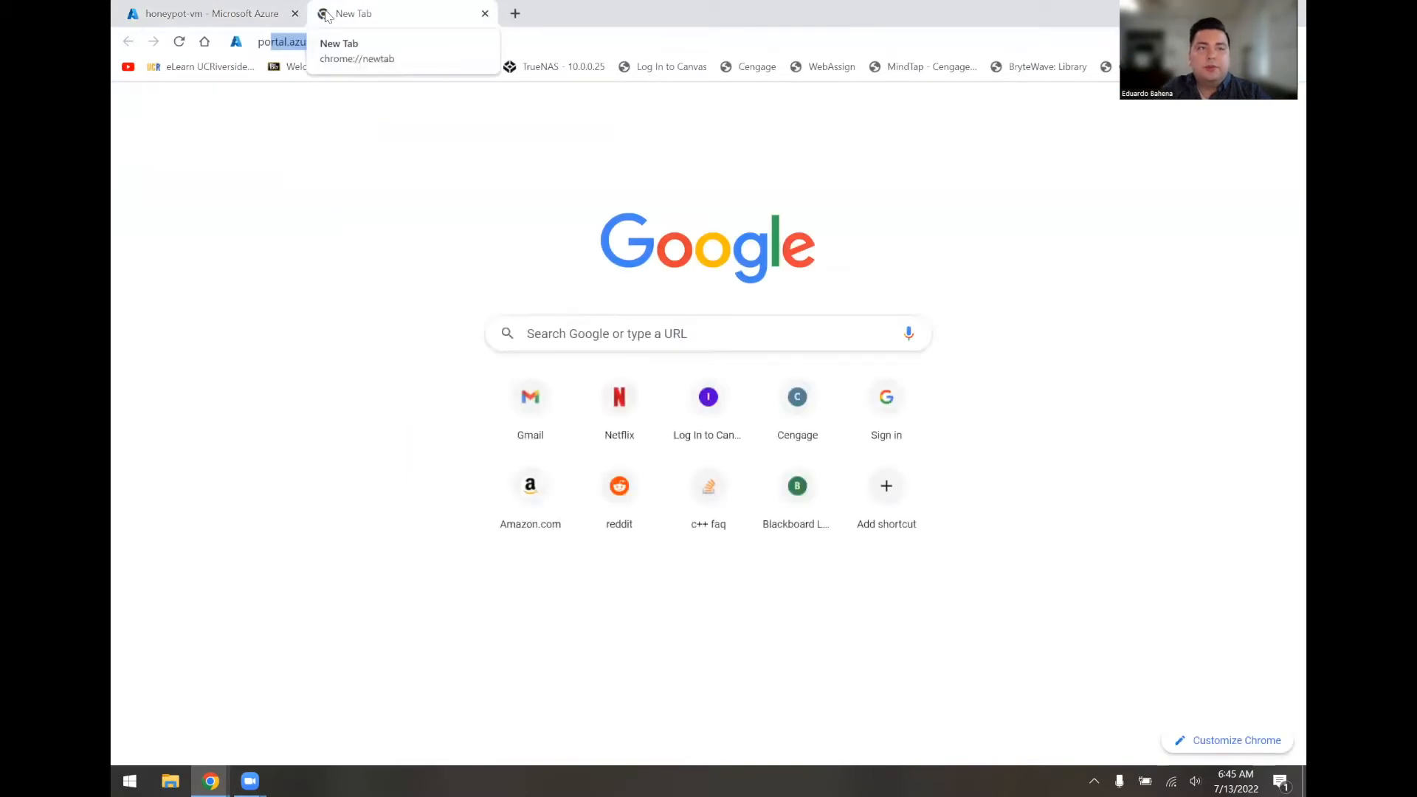
pyautogui.write('t')
pyautogui.press('Return')
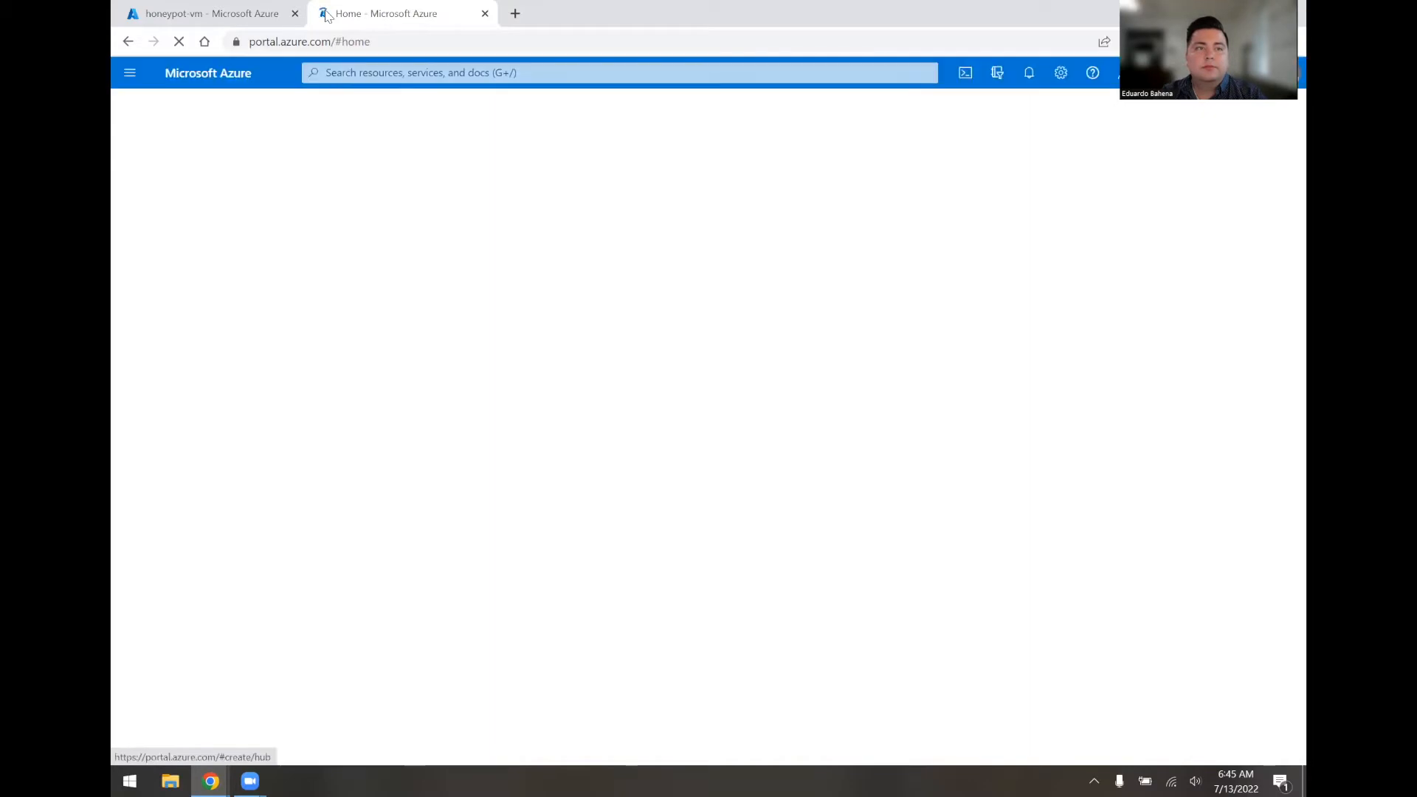
# Step: Search the portal for Microsoft Sentinel and open the service
pyautogui.click(362, 75)
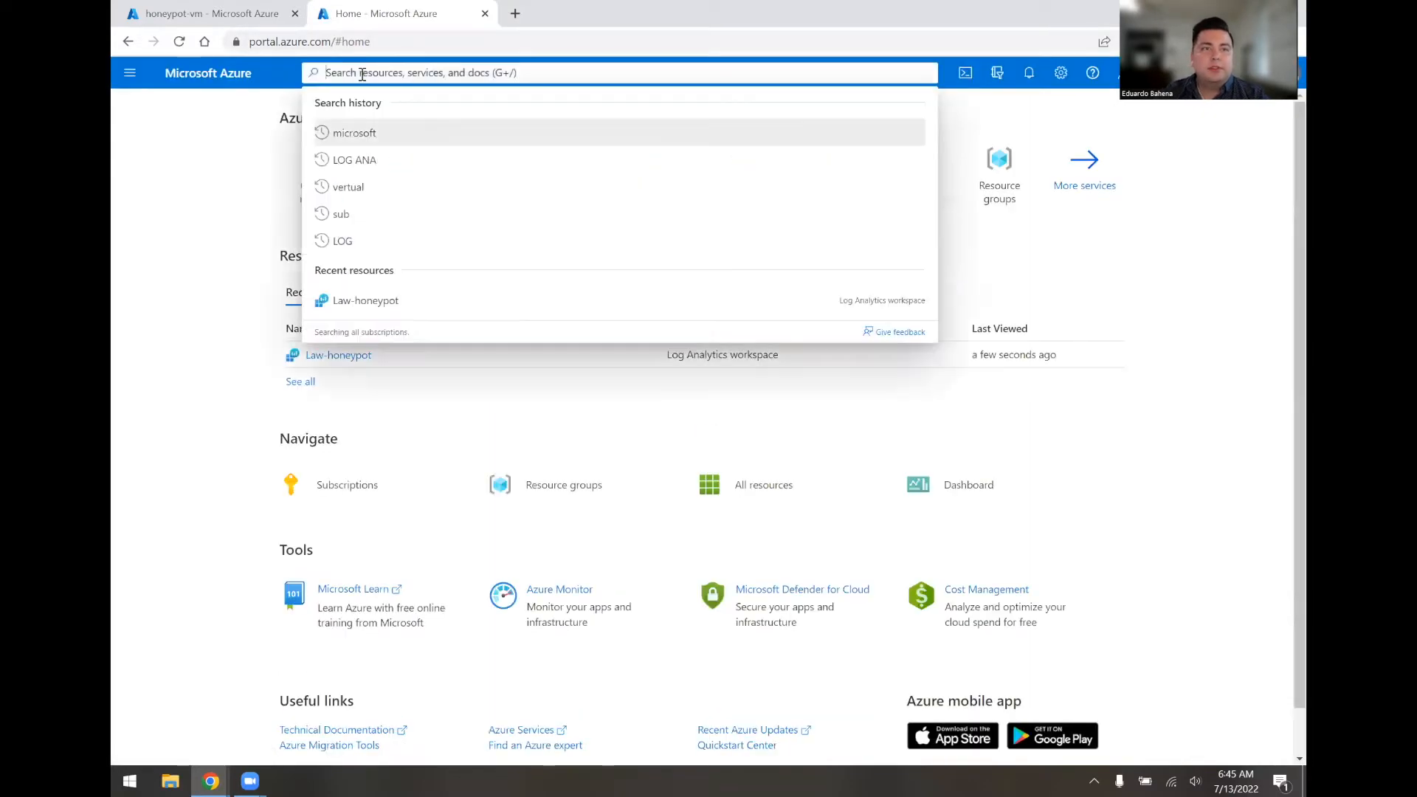
pyautogui.write('microst')
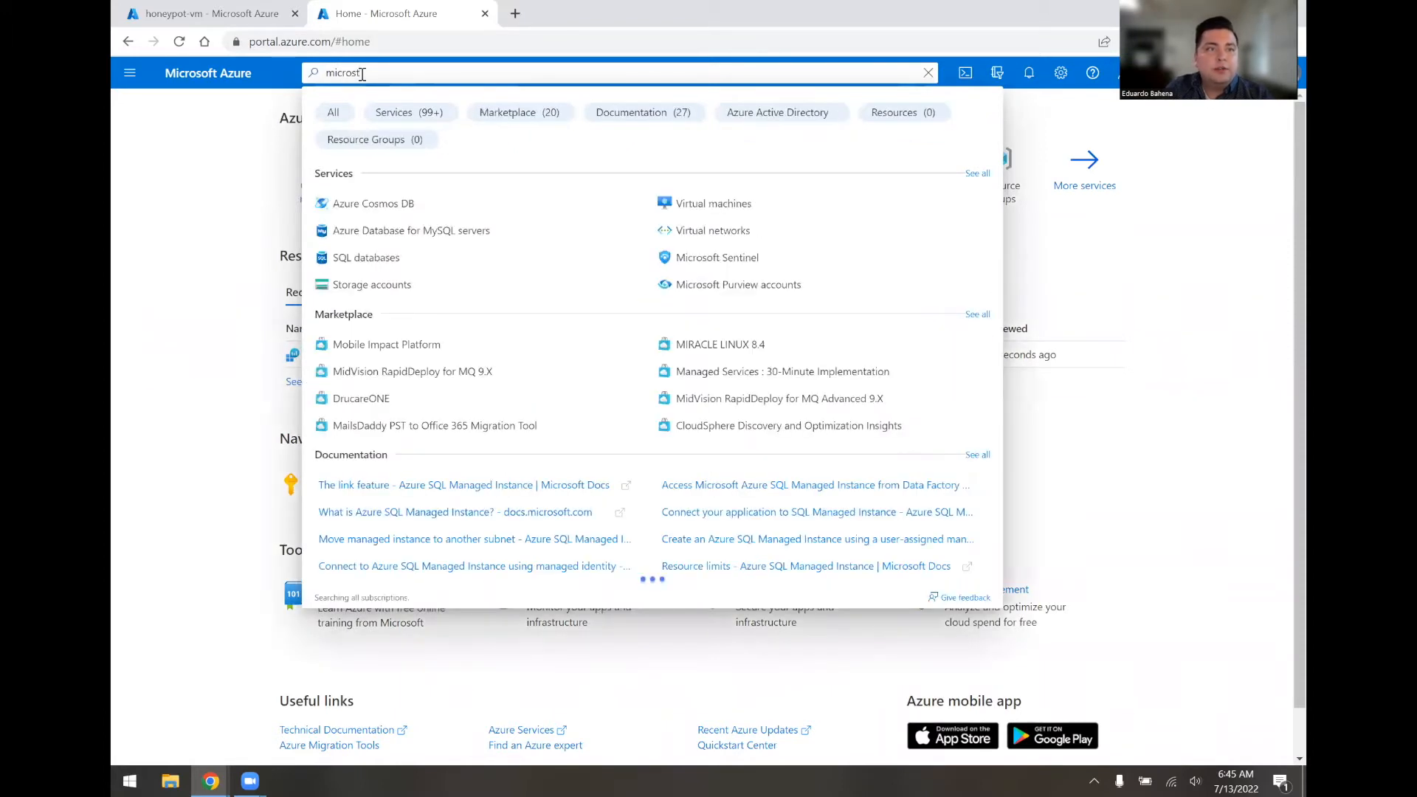
pyautogui.press('BackSpace')
pyautogui.write('osoft se')
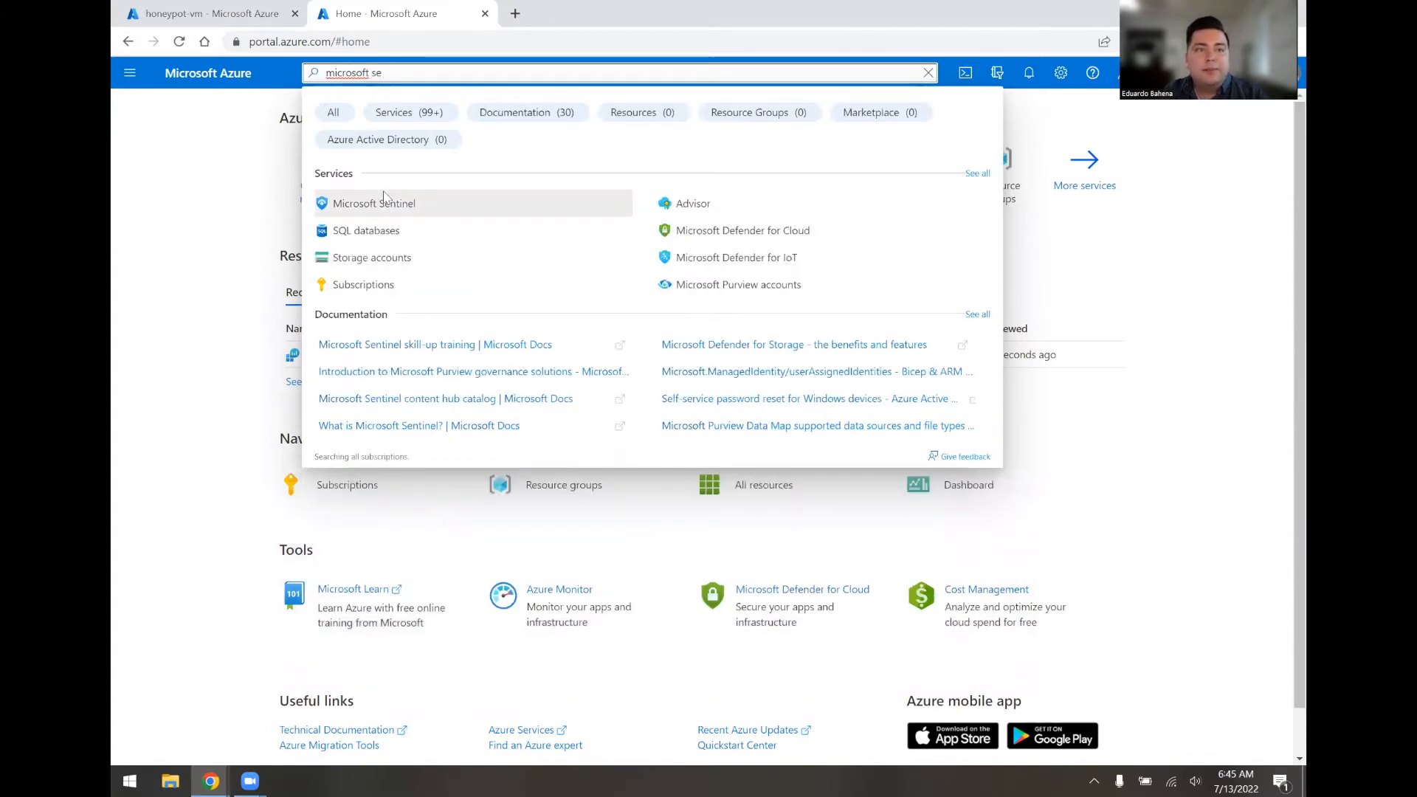
pyautogui.click(379, 203)
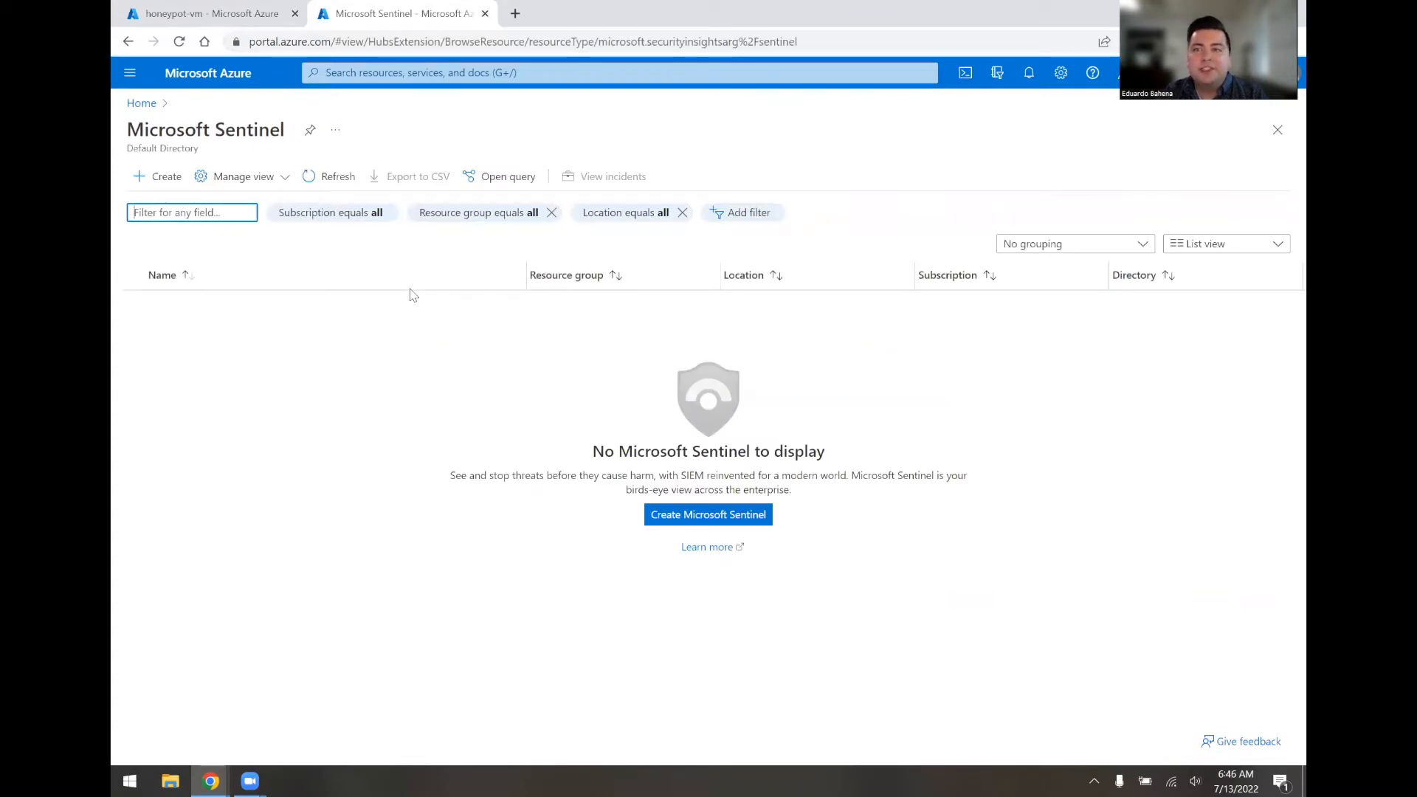
# Step: Create a Microsoft Sentinel instance by adding it to the Law-honeypot workspace
pyautogui.click(699, 529)
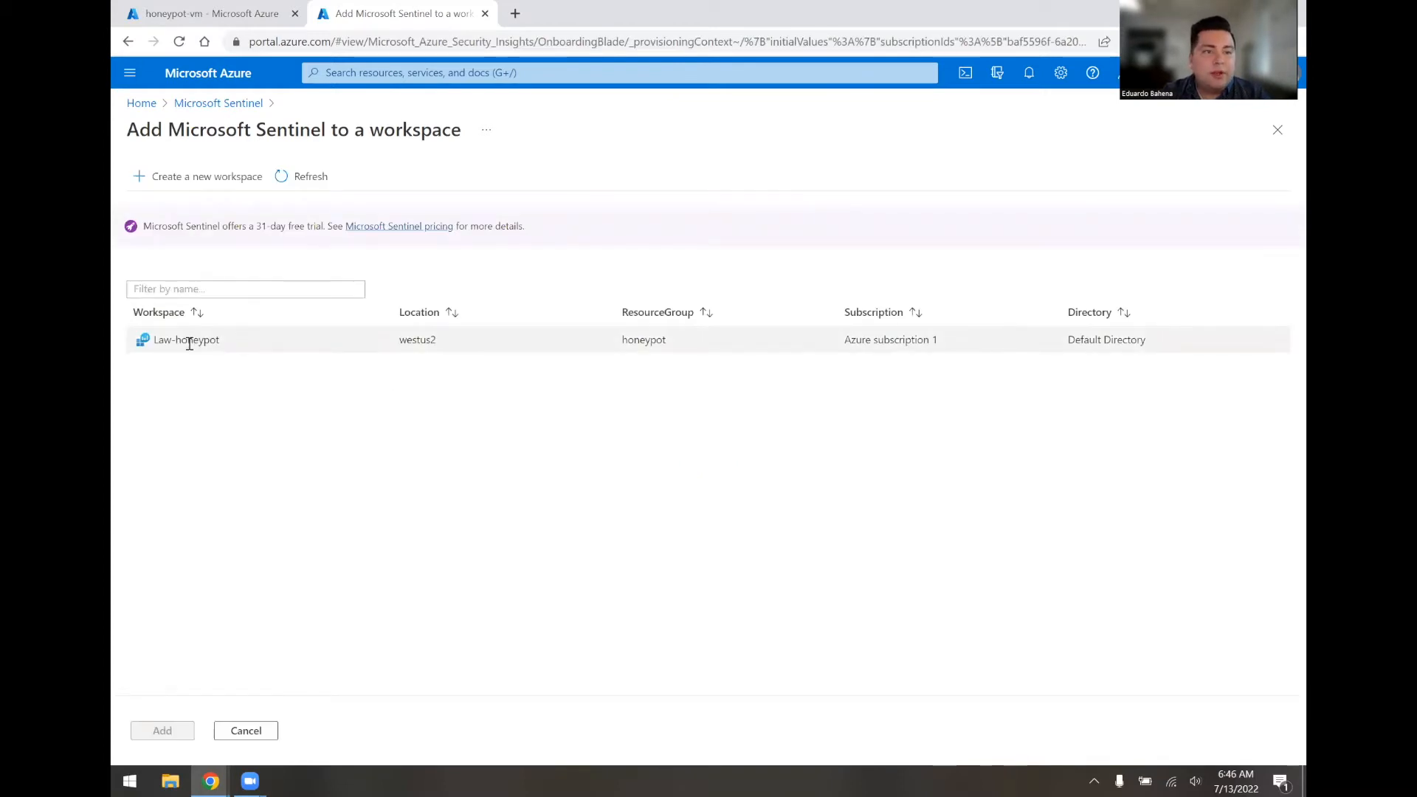
pyautogui.click(191, 339)
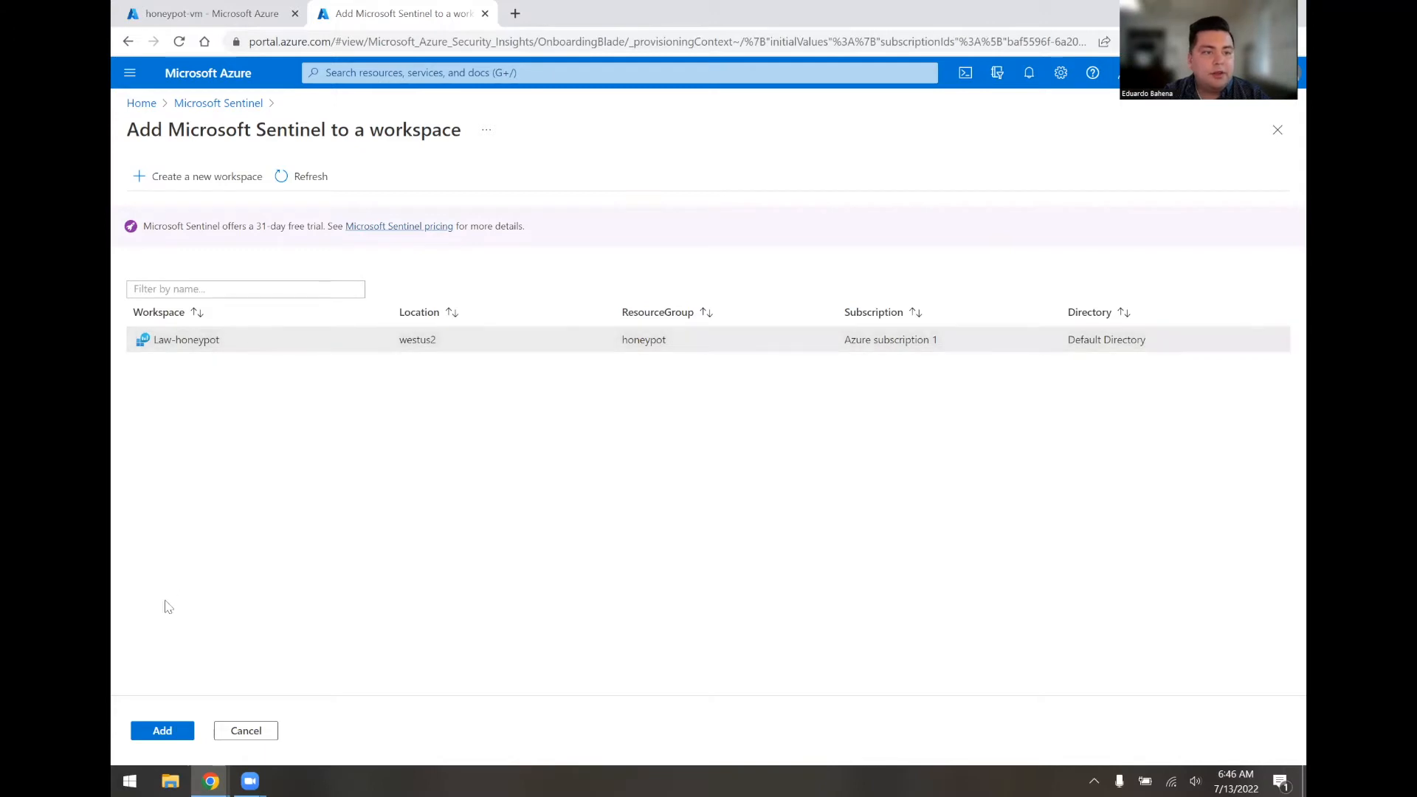
pyautogui.click(166, 744)
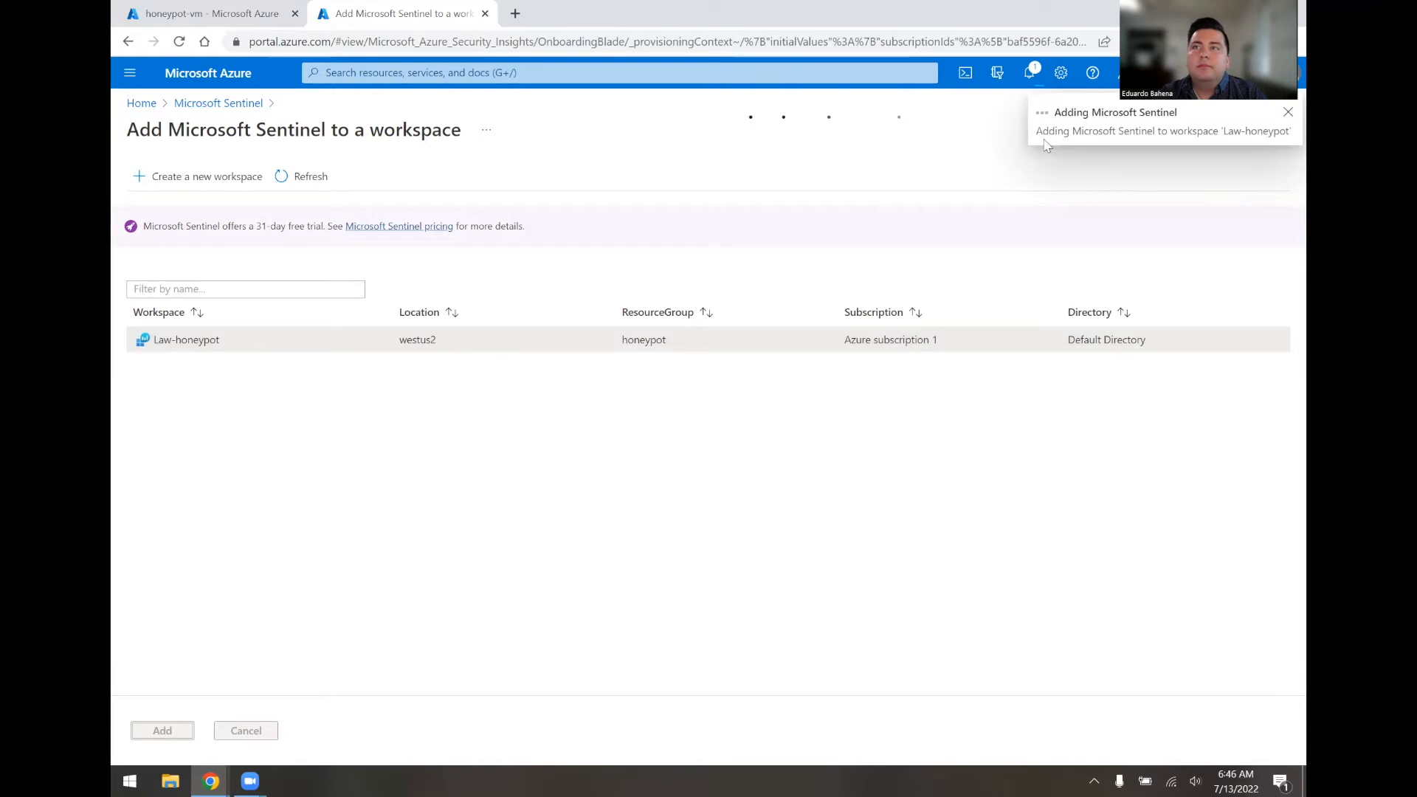
# Step: Open the honeypot-vm overview from the Virtual machines service and copy the machine's public IP address
pyautogui.click(509, 71)
pyautogui.click(510, 71)
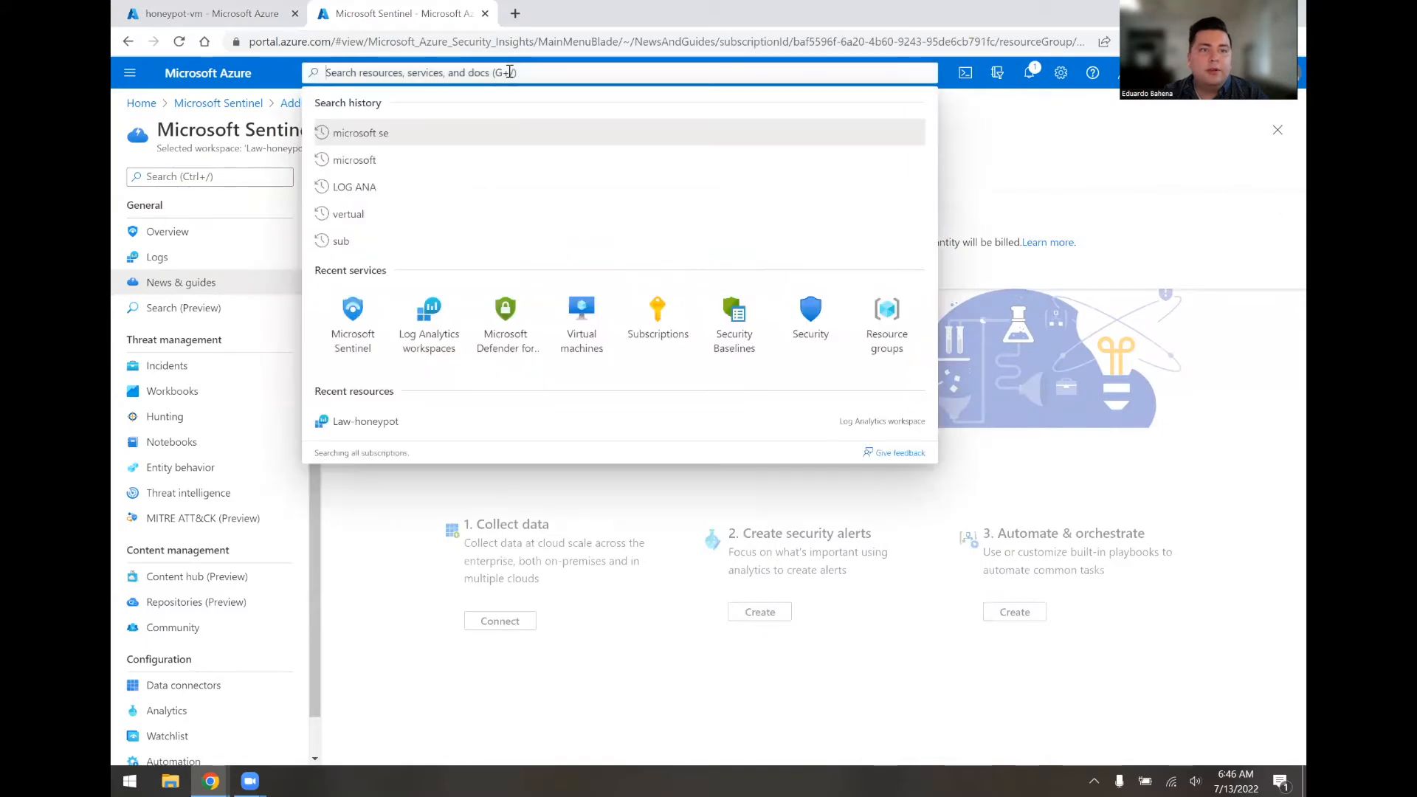
pyautogui.write('vir')
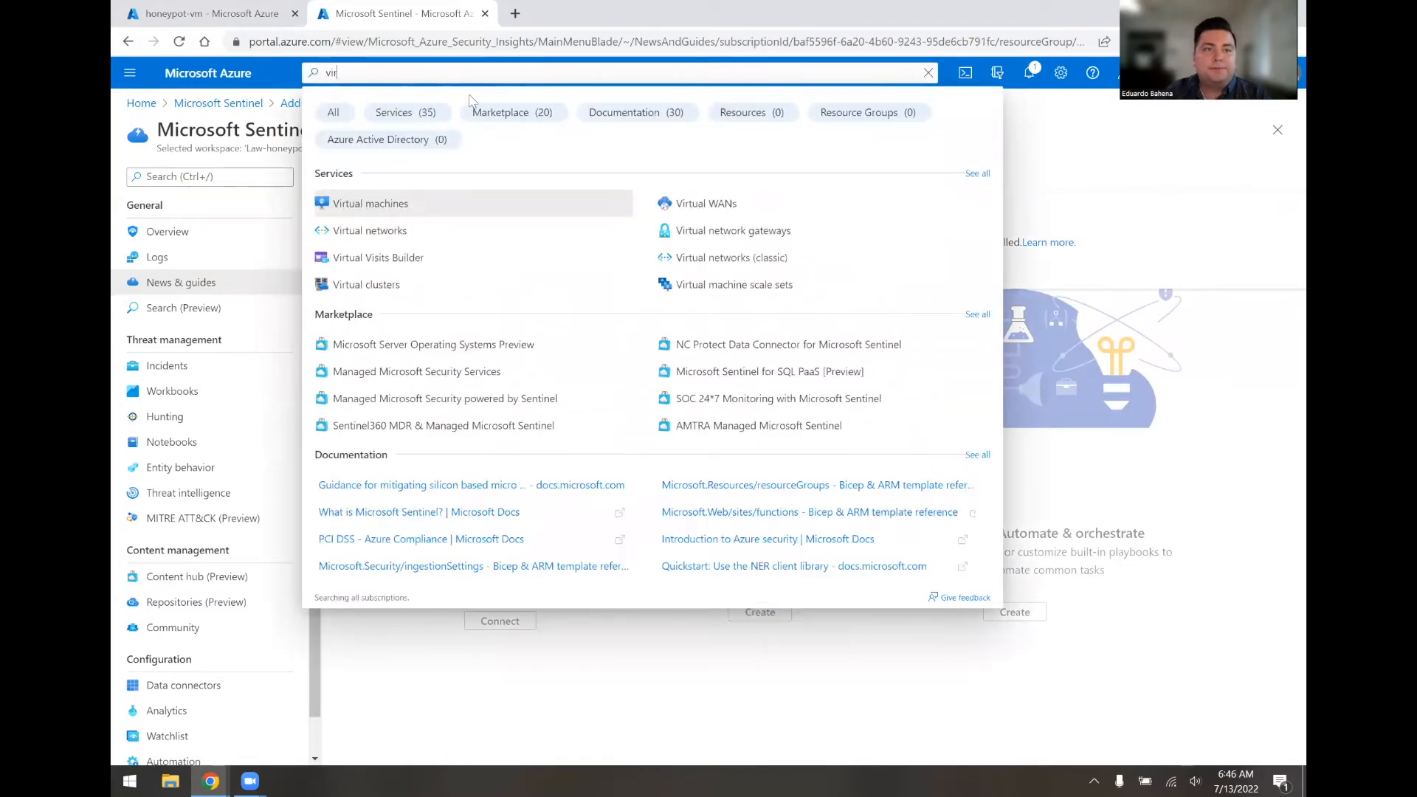
pyautogui.click(388, 205)
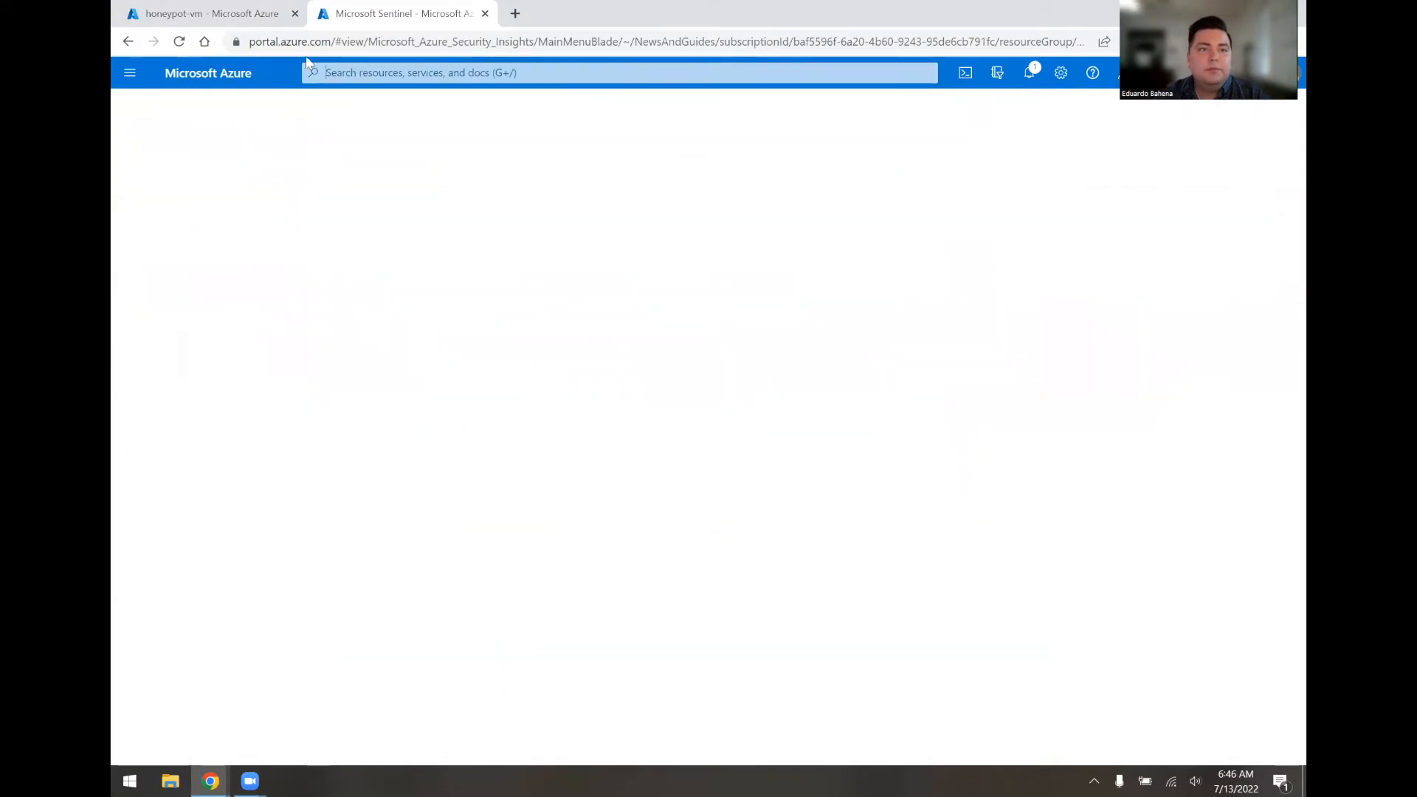
pyautogui.click(249, 19)
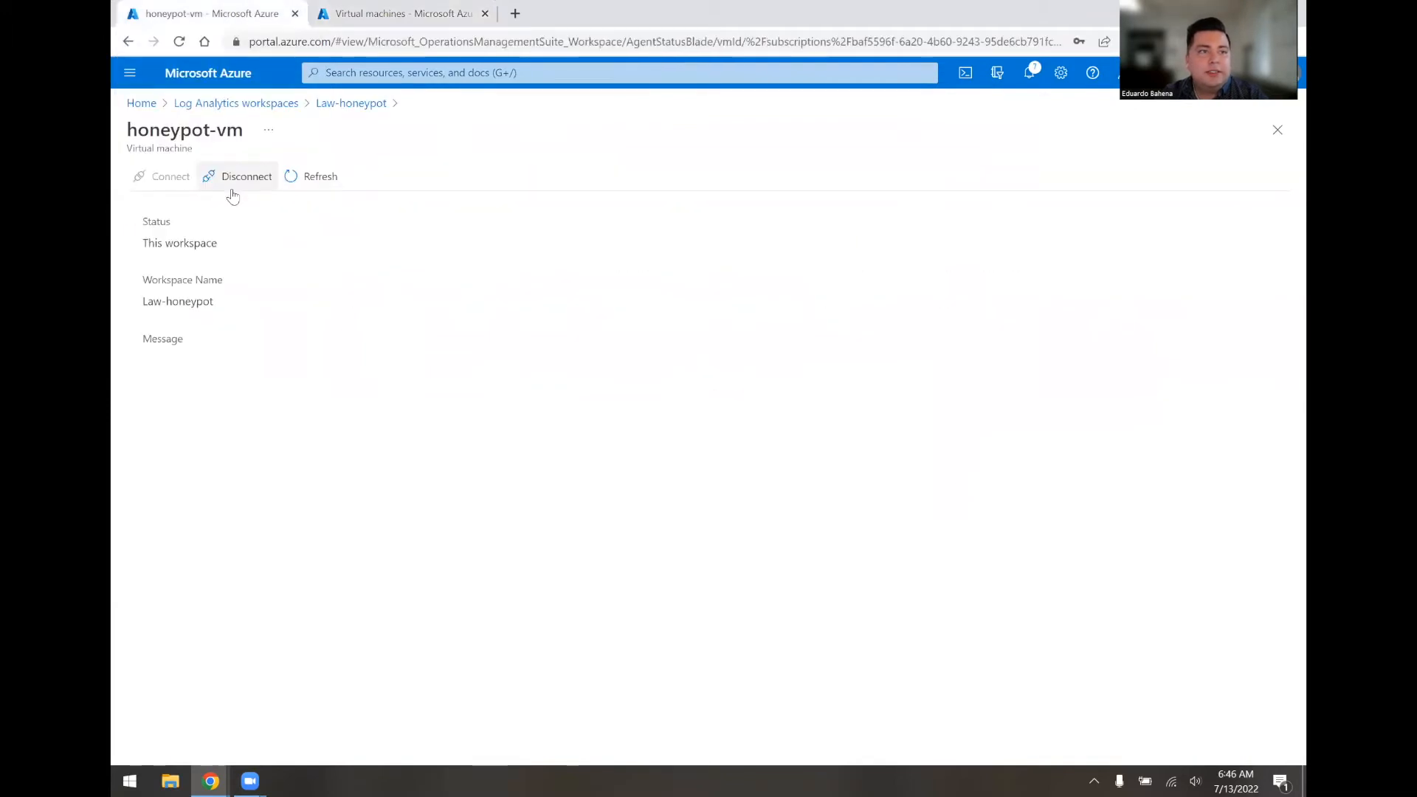
pyautogui.click(366, 12)
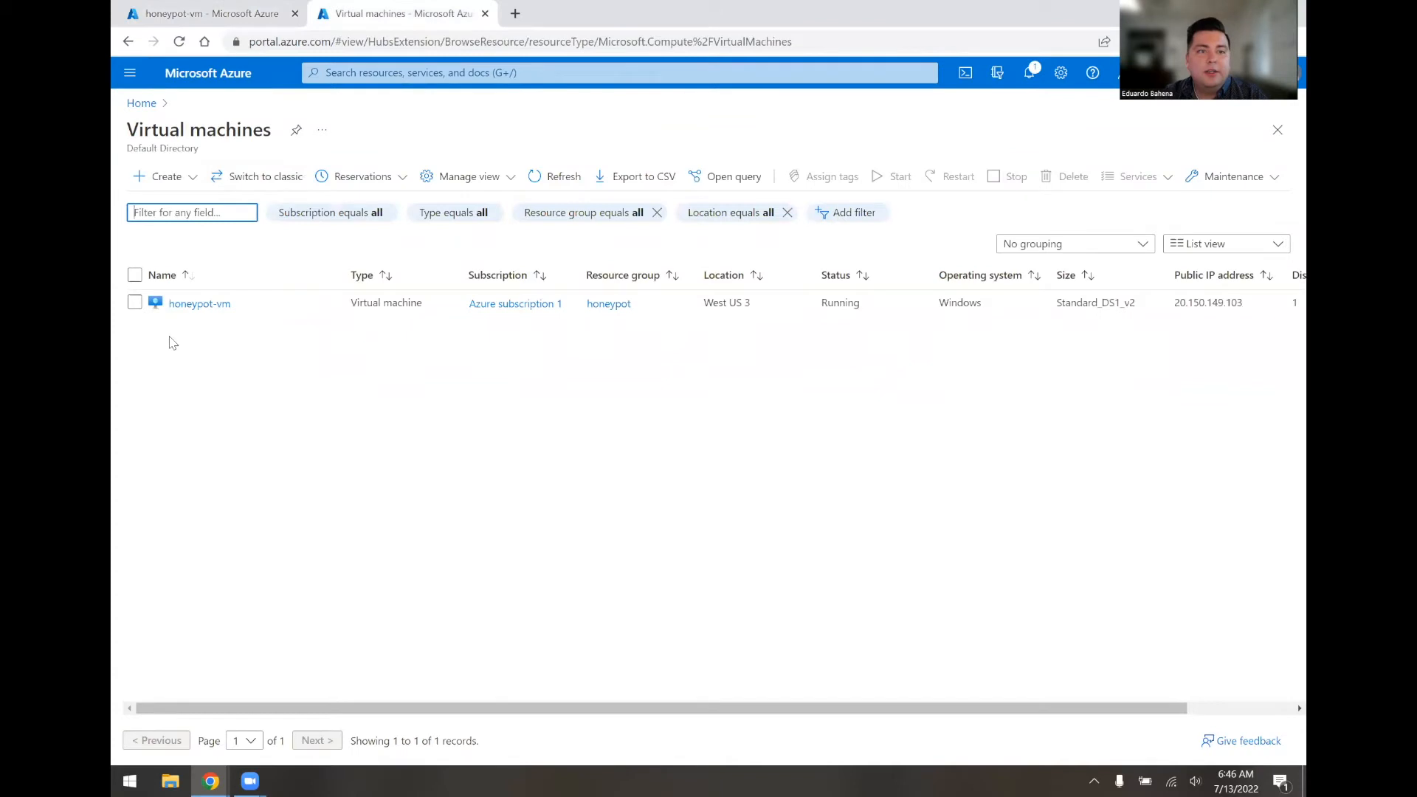
pyautogui.click(189, 307)
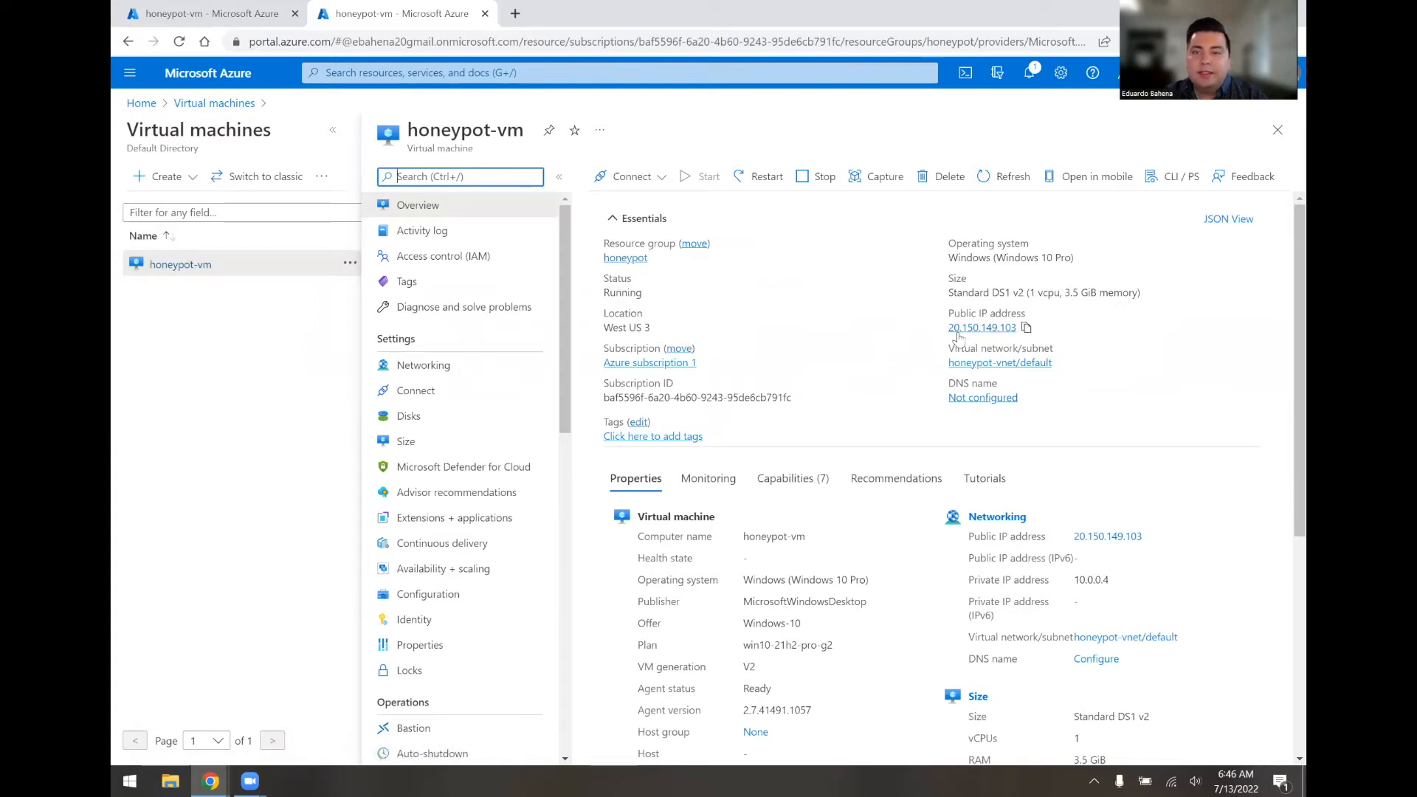
pyautogui.click(1027, 328)
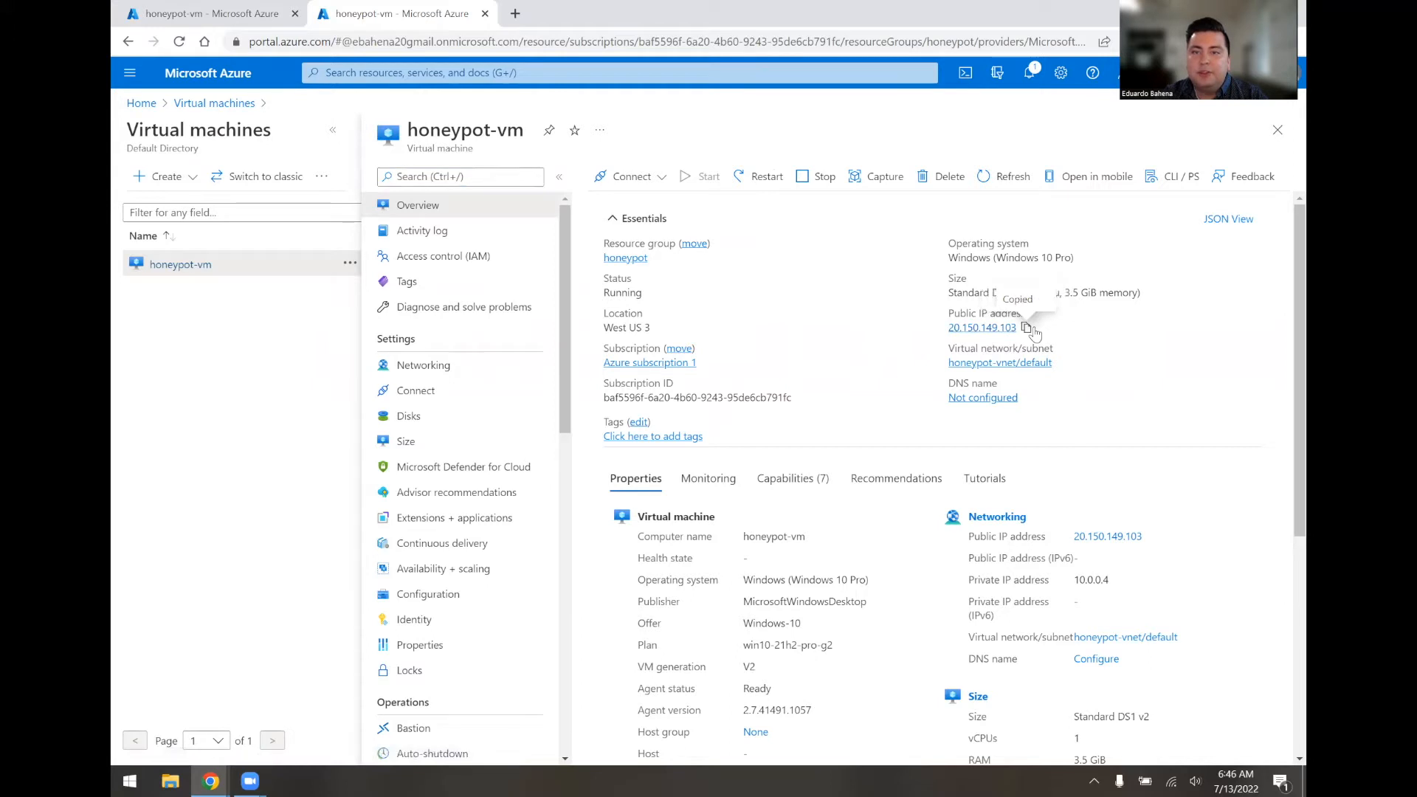
# Step: Switch to Remote Desktop Connection and start a connection to the copied public IP address, 20.150.149.103
pyautogui.click(119, 779)
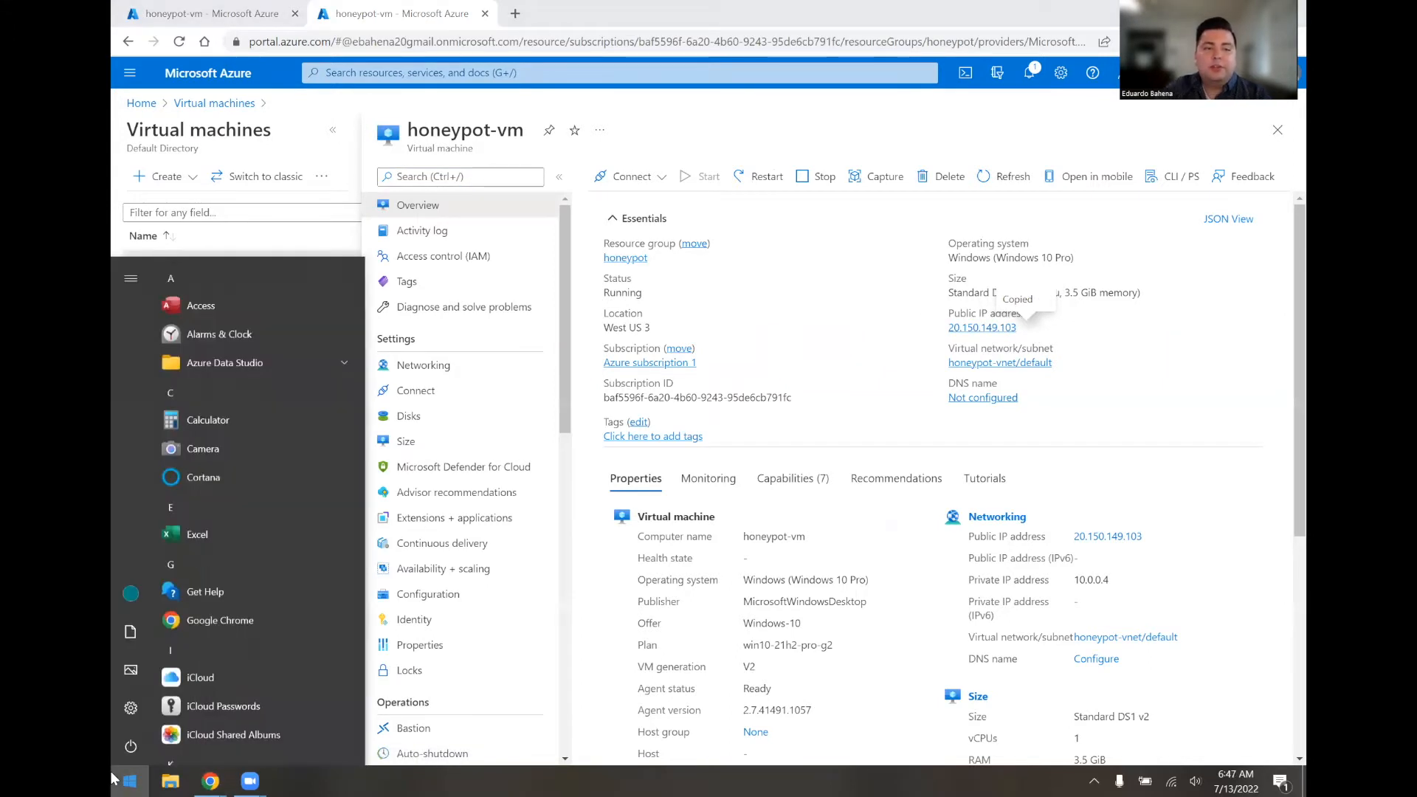
pyautogui.write('remo')
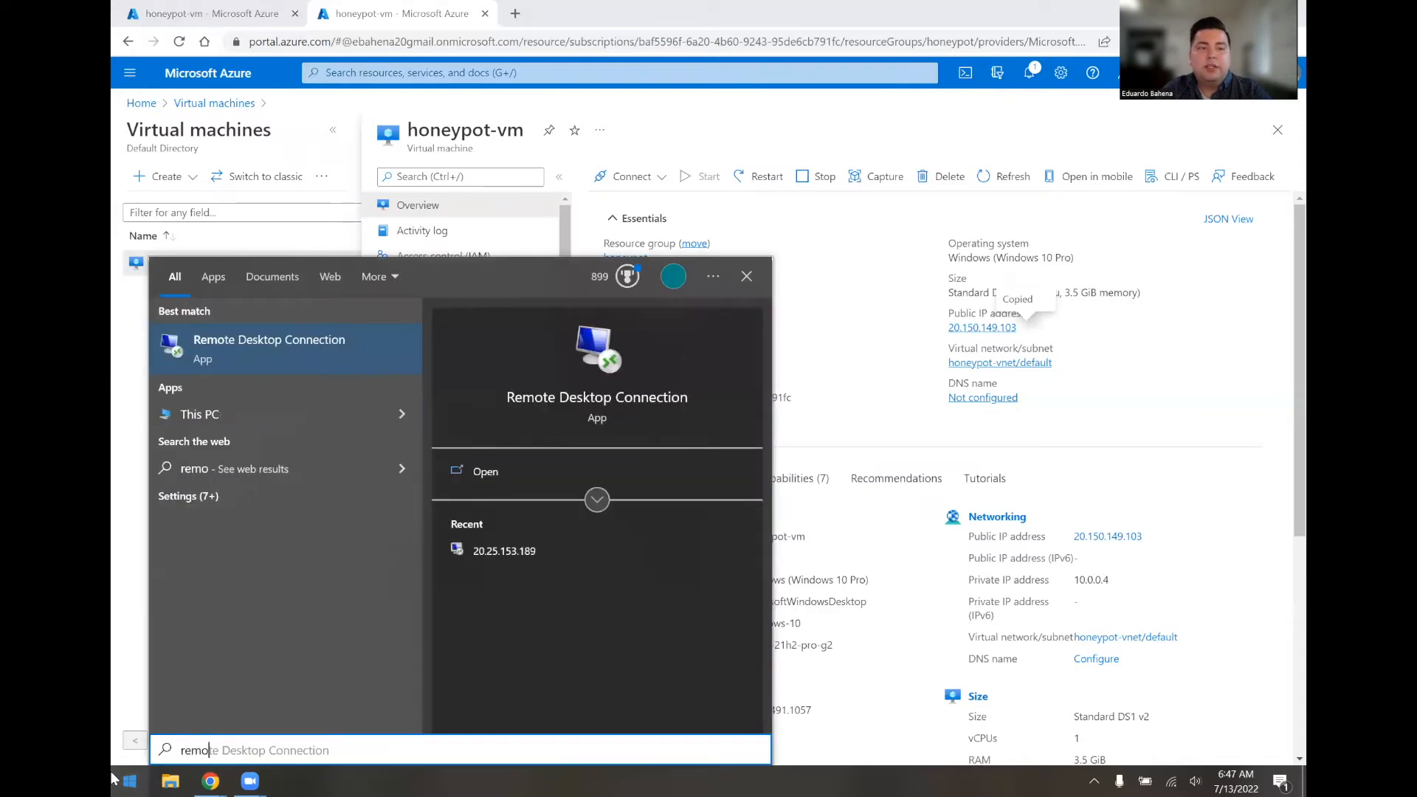
pyautogui.press('Return')
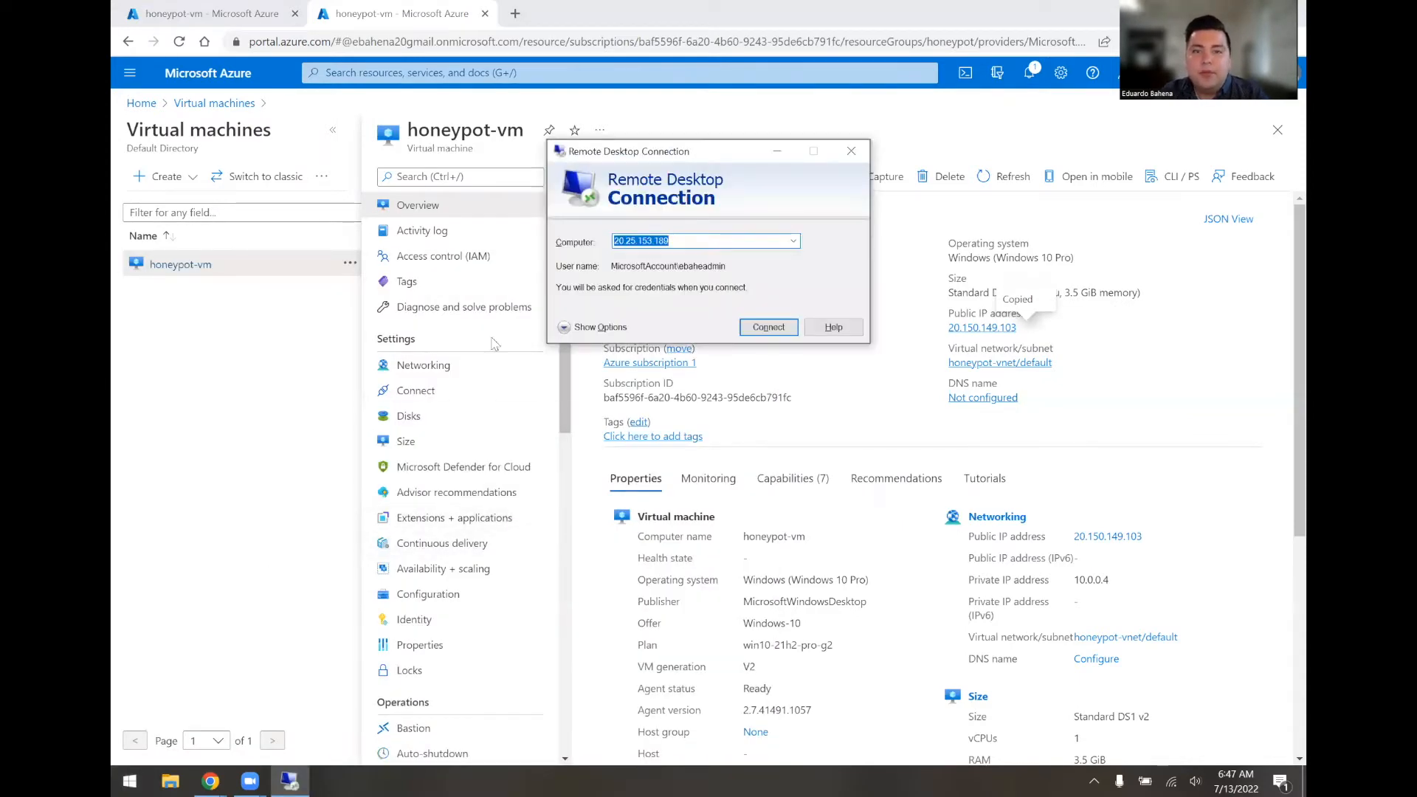
pyautogui.hotkey('ctrl', 'v')
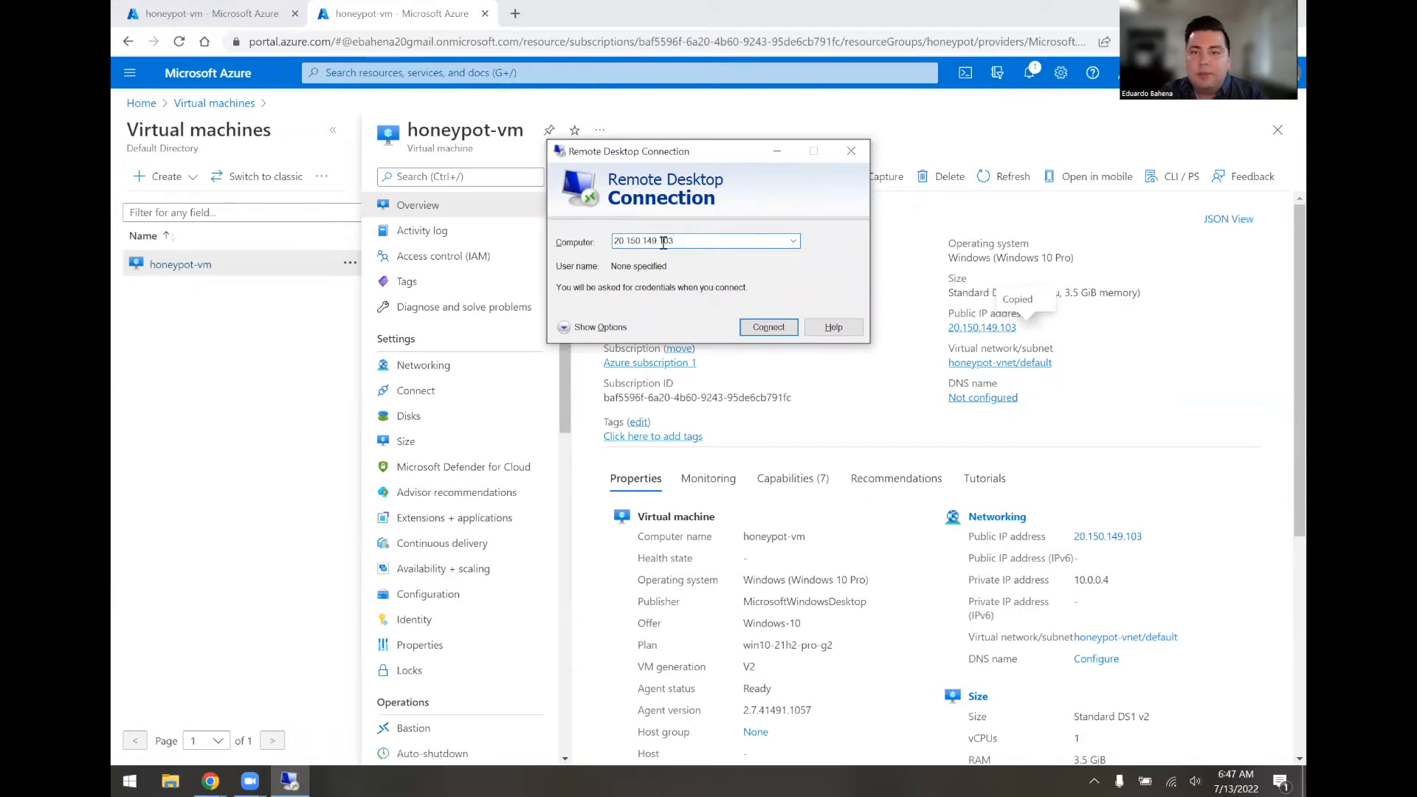
pyautogui.click(775, 328)
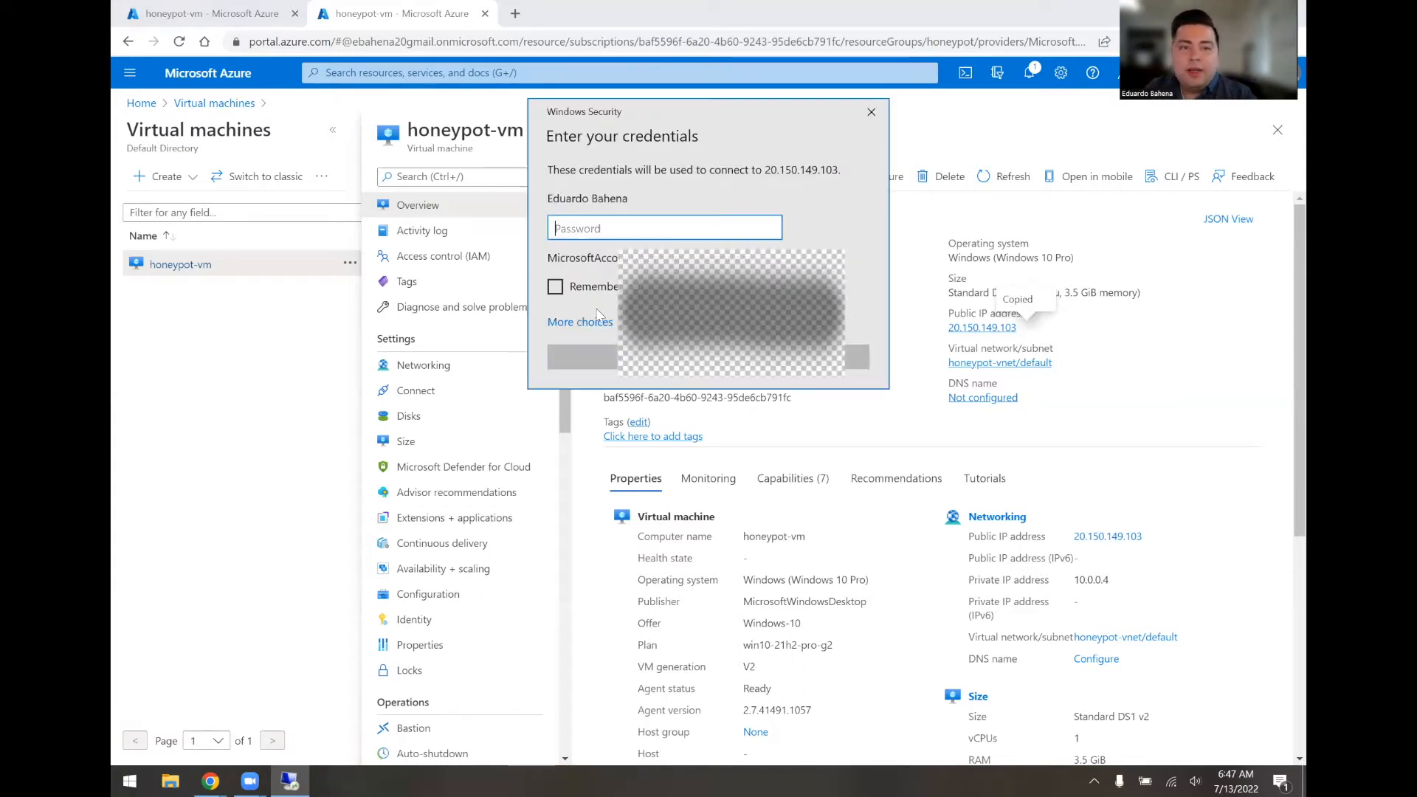
# Step: Choose a different account for the remote connection and enter the VM administrator's user name
pyautogui.click(594, 323)
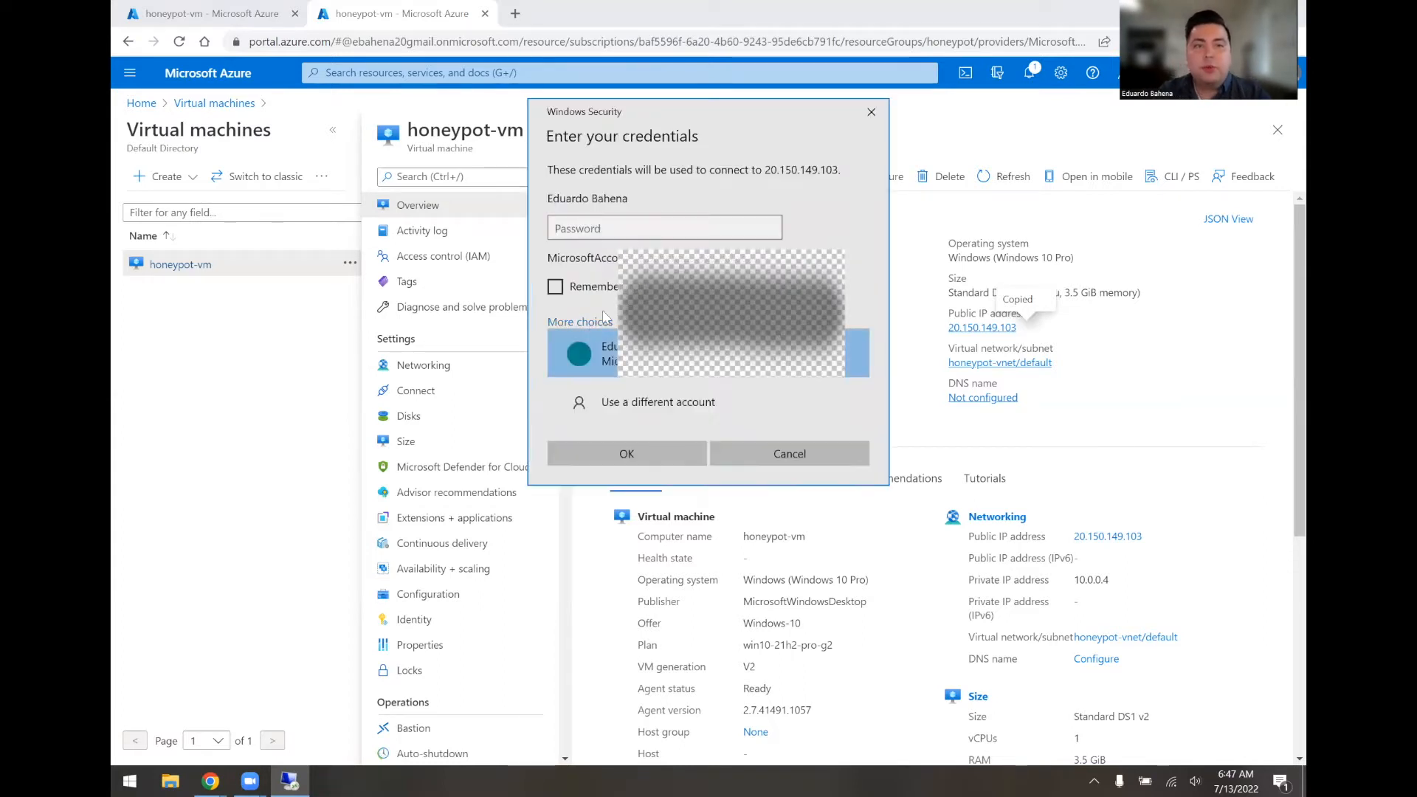
pyautogui.click(641, 380)
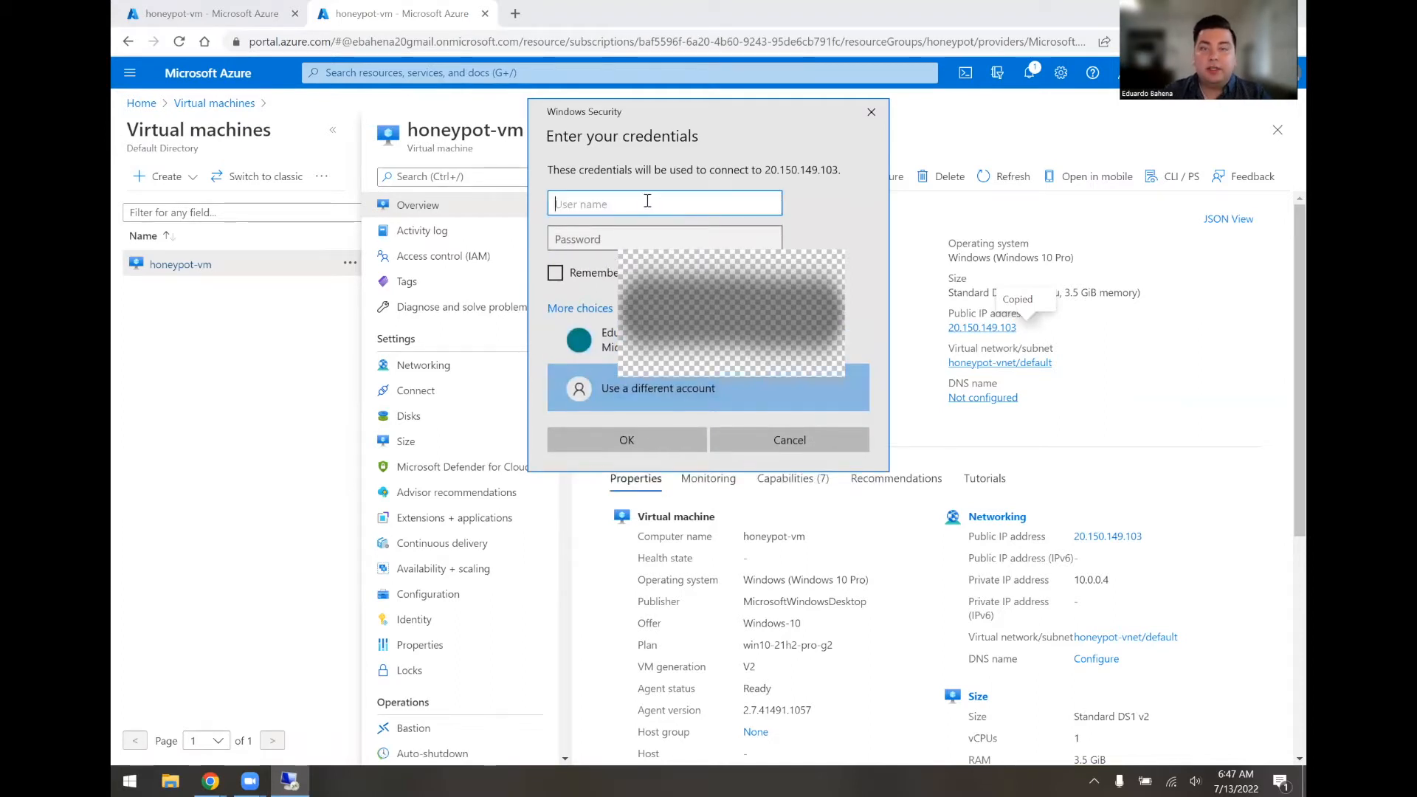
pyautogui.write('ebahe')
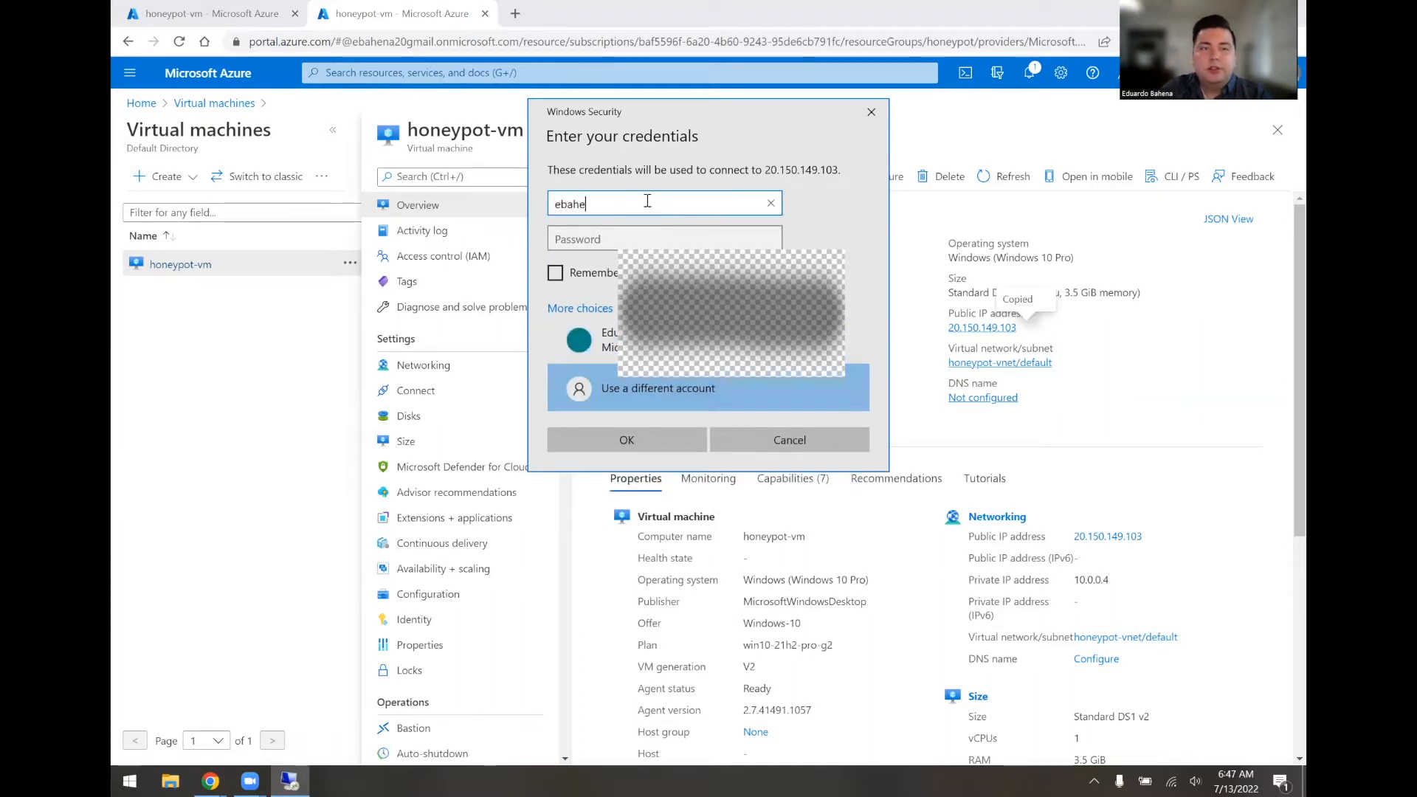
pyautogui.write('admin')
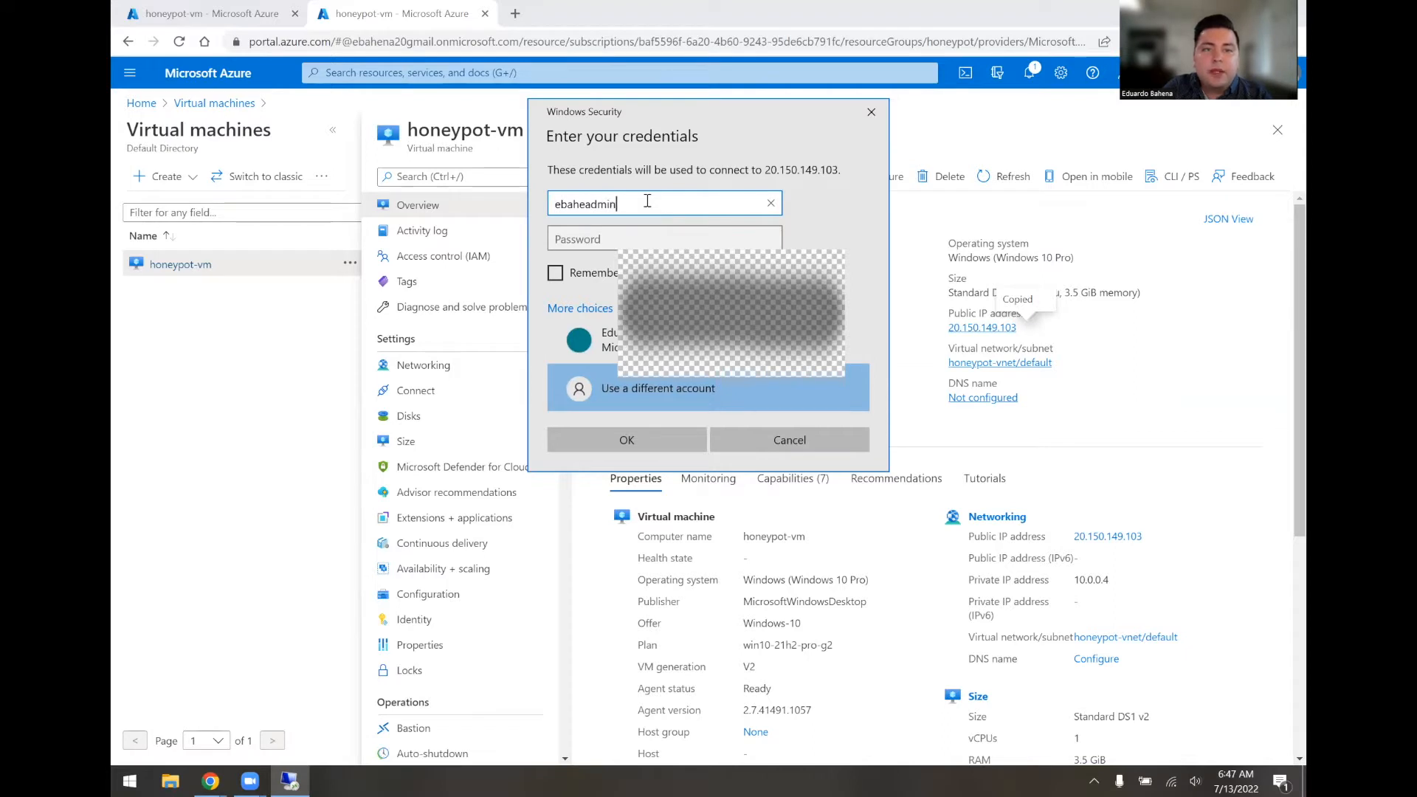
pyautogui.press('Tab')
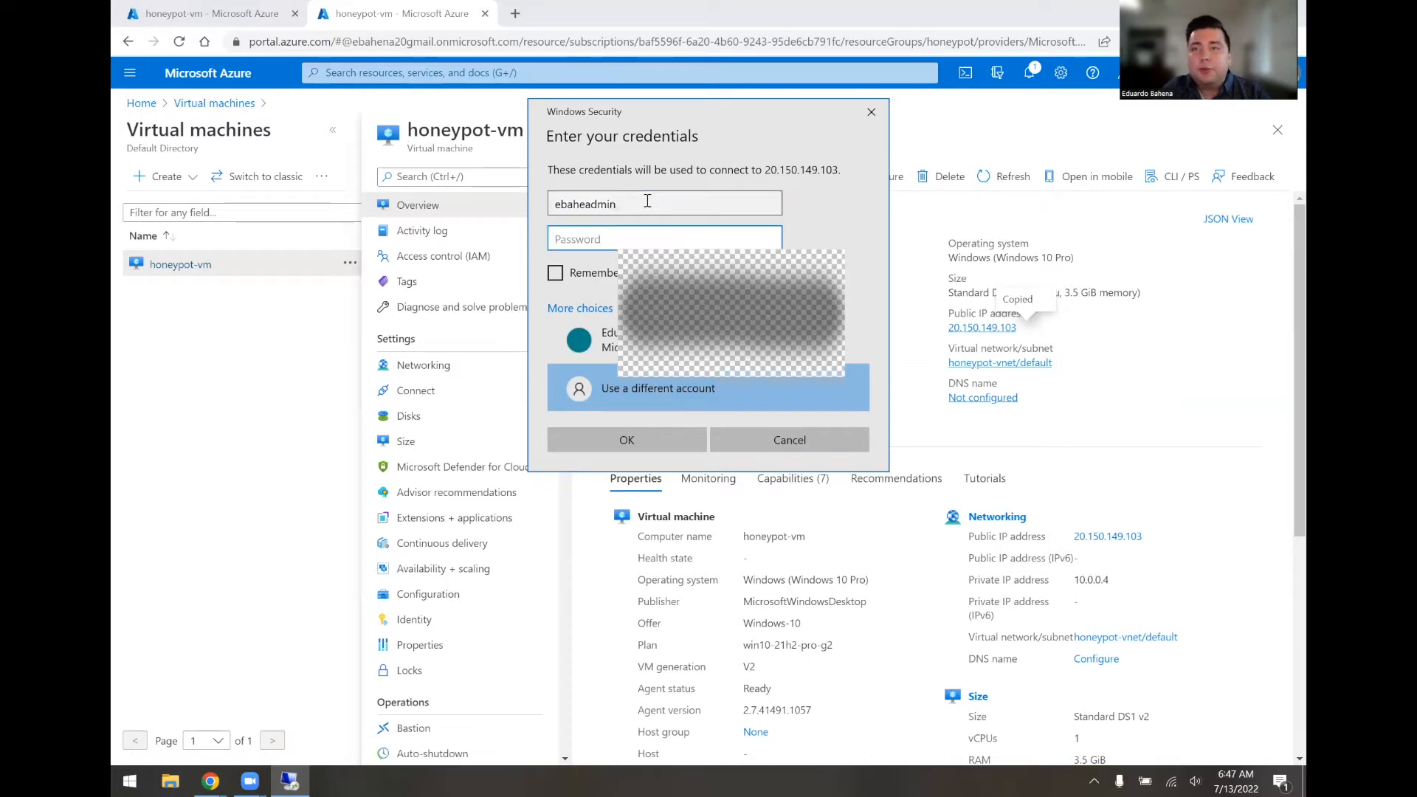
# Step: Try to log on to the virtual machine with a first account password, clearing the initial entry and retyping it
pyautogui.write('•')
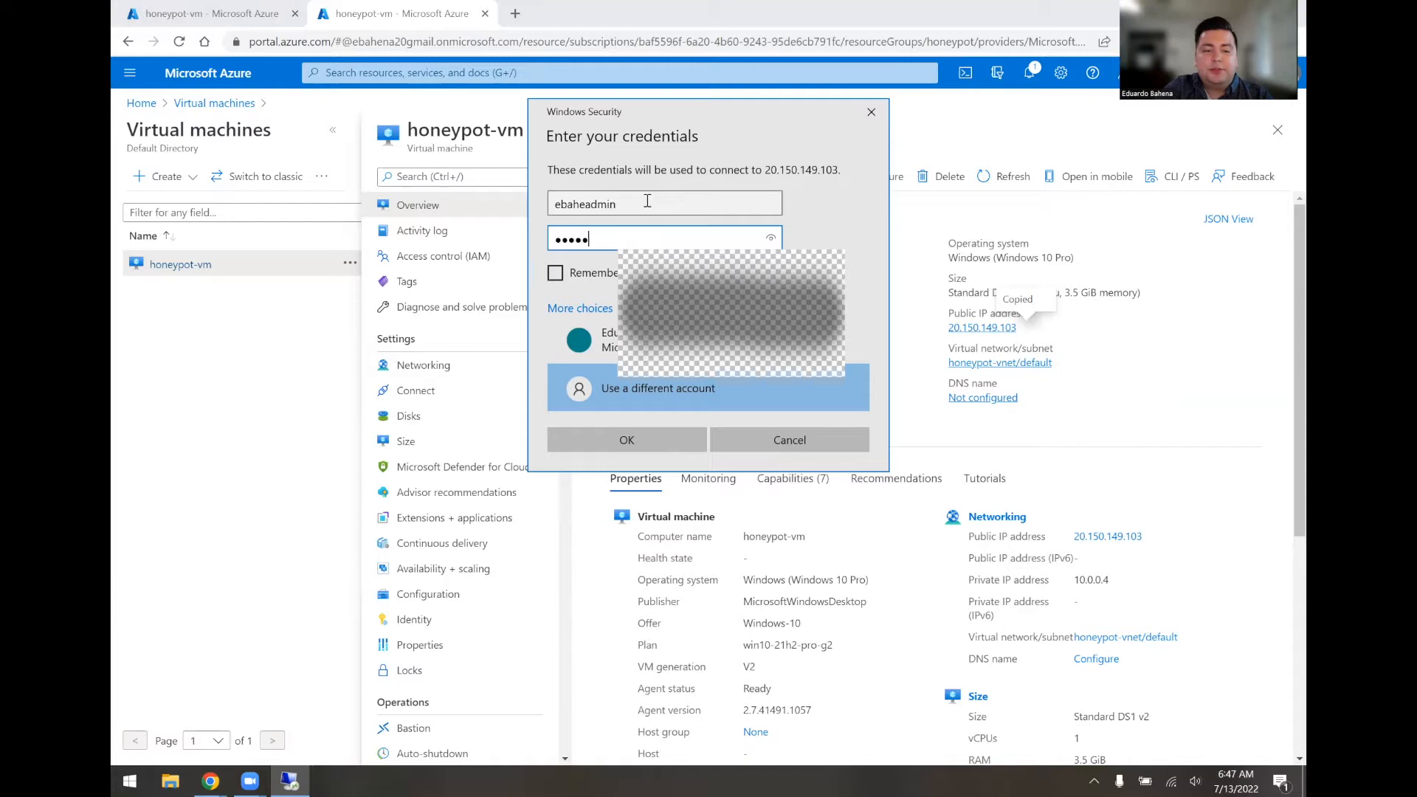
pyautogui.press('BackSpace')
pyautogui.press('BackSpace')
pyautogui.press('BackSpace')
pyautogui.press('BackSpace')
pyautogui.press('BackSpace')
pyautogui.press('BackSpace')
pyautogui.press('BackSpace')
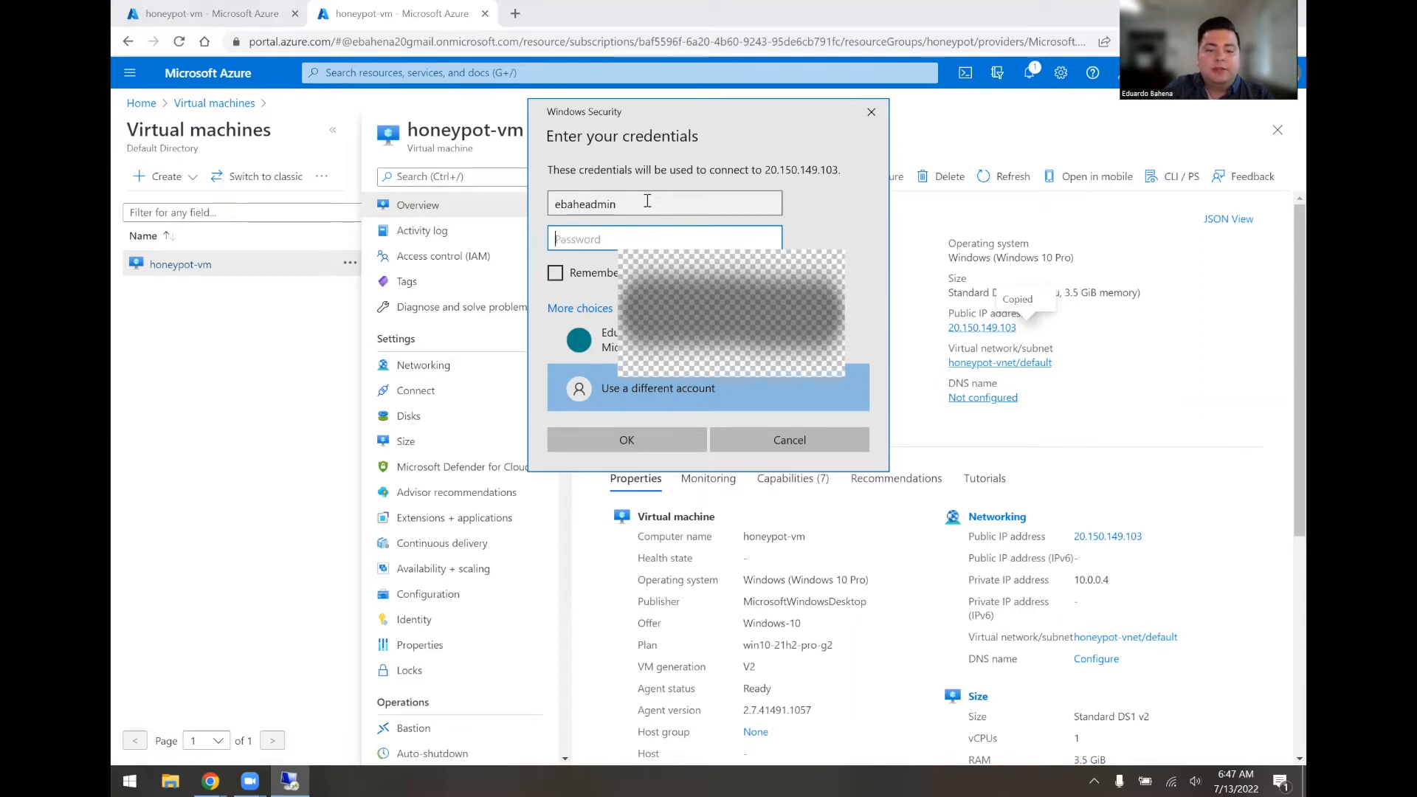
pyautogui.write('••••••••')
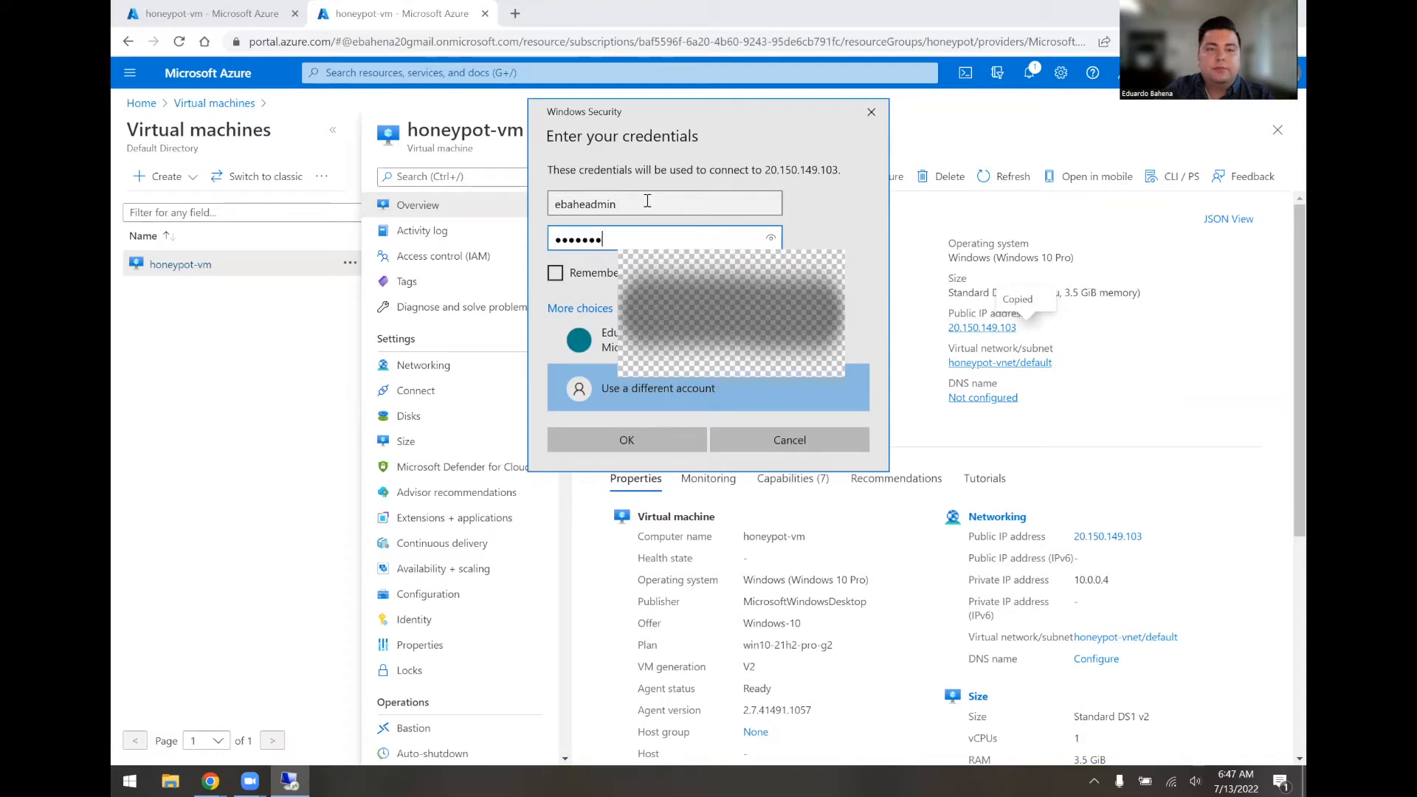
pyautogui.press('Return')
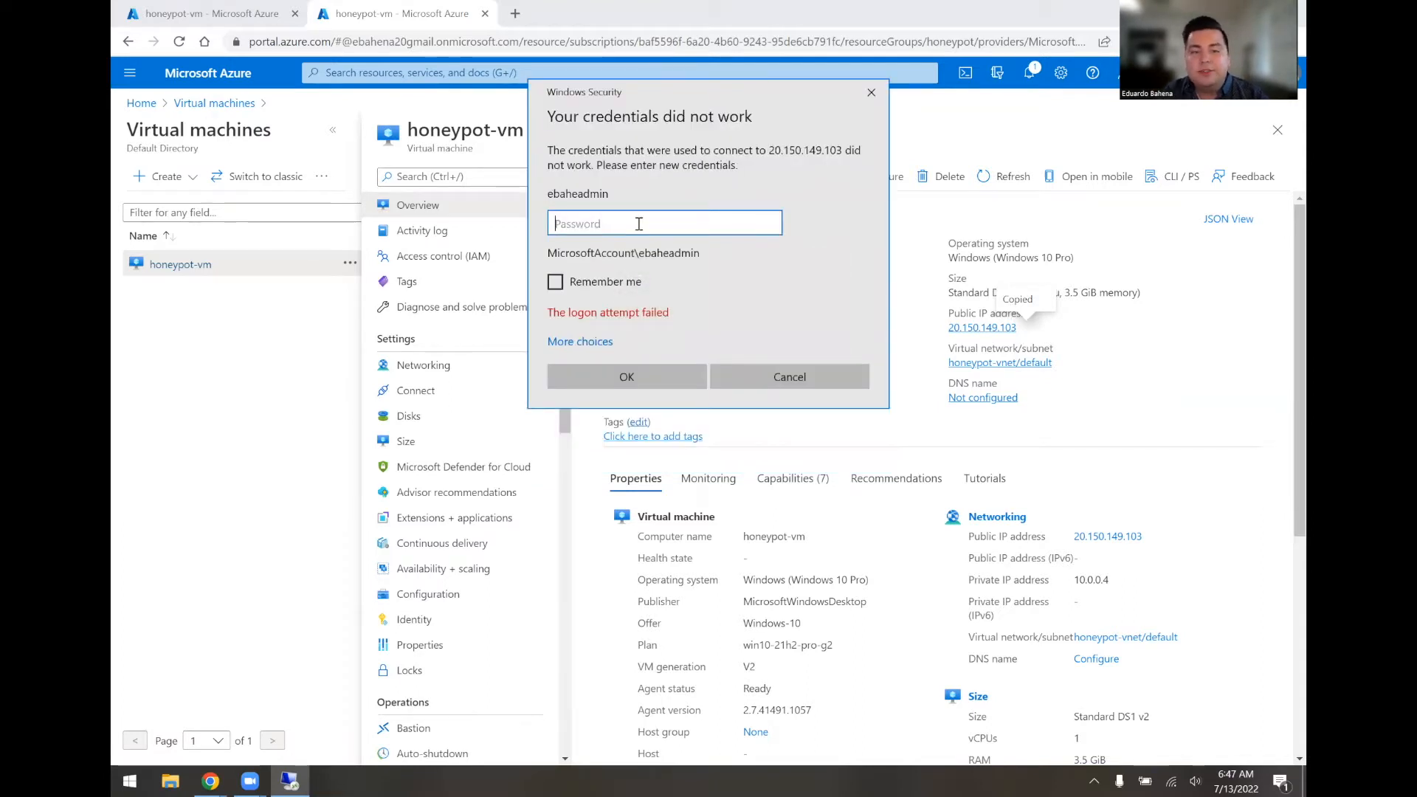
# Step: Enter the administrator account password again and connect to honeypot-vm despite the untrusted certificate
pyautogui.write('•')
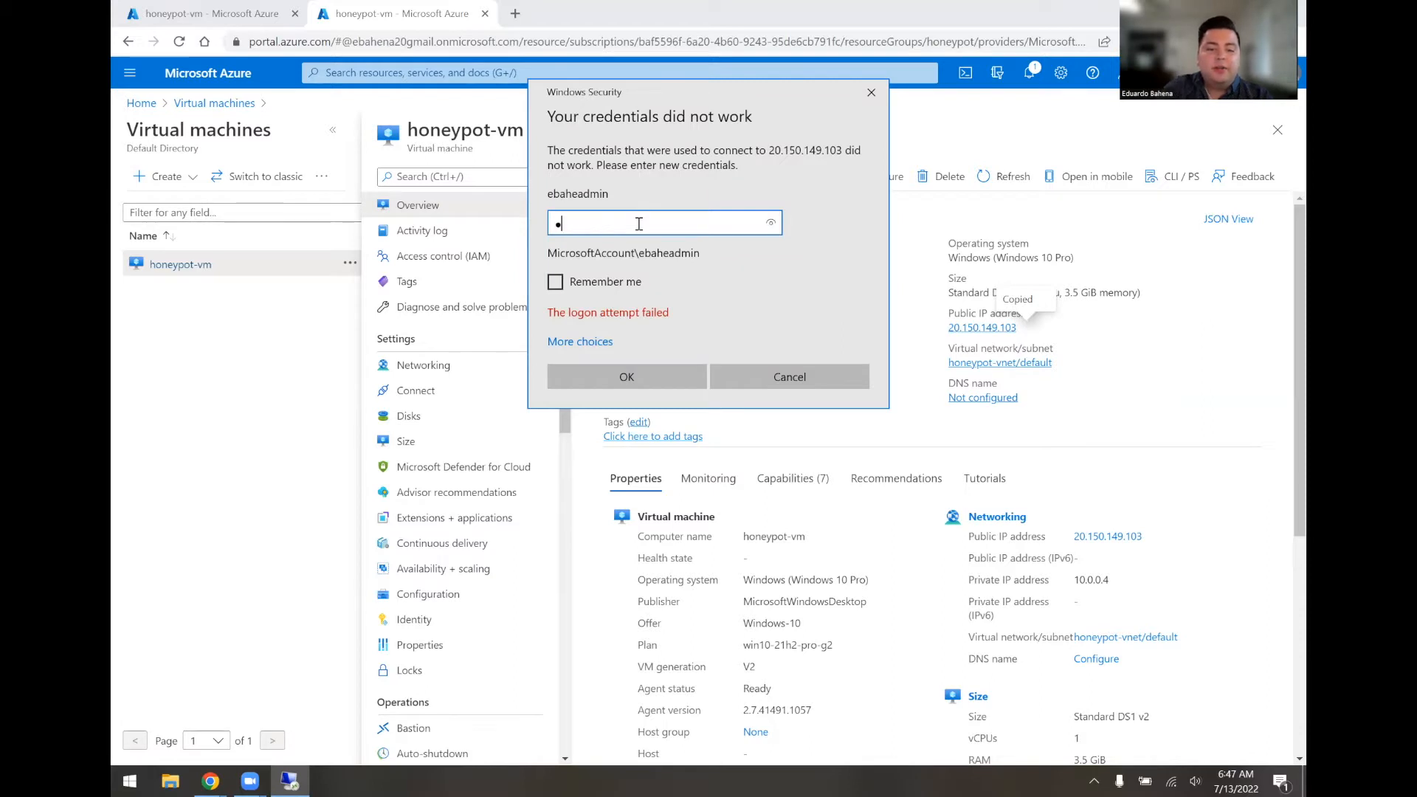
pyautogui.press('BackSpace')
pyautogui.write('•••••••••••••')
pyautogui.press('Return')
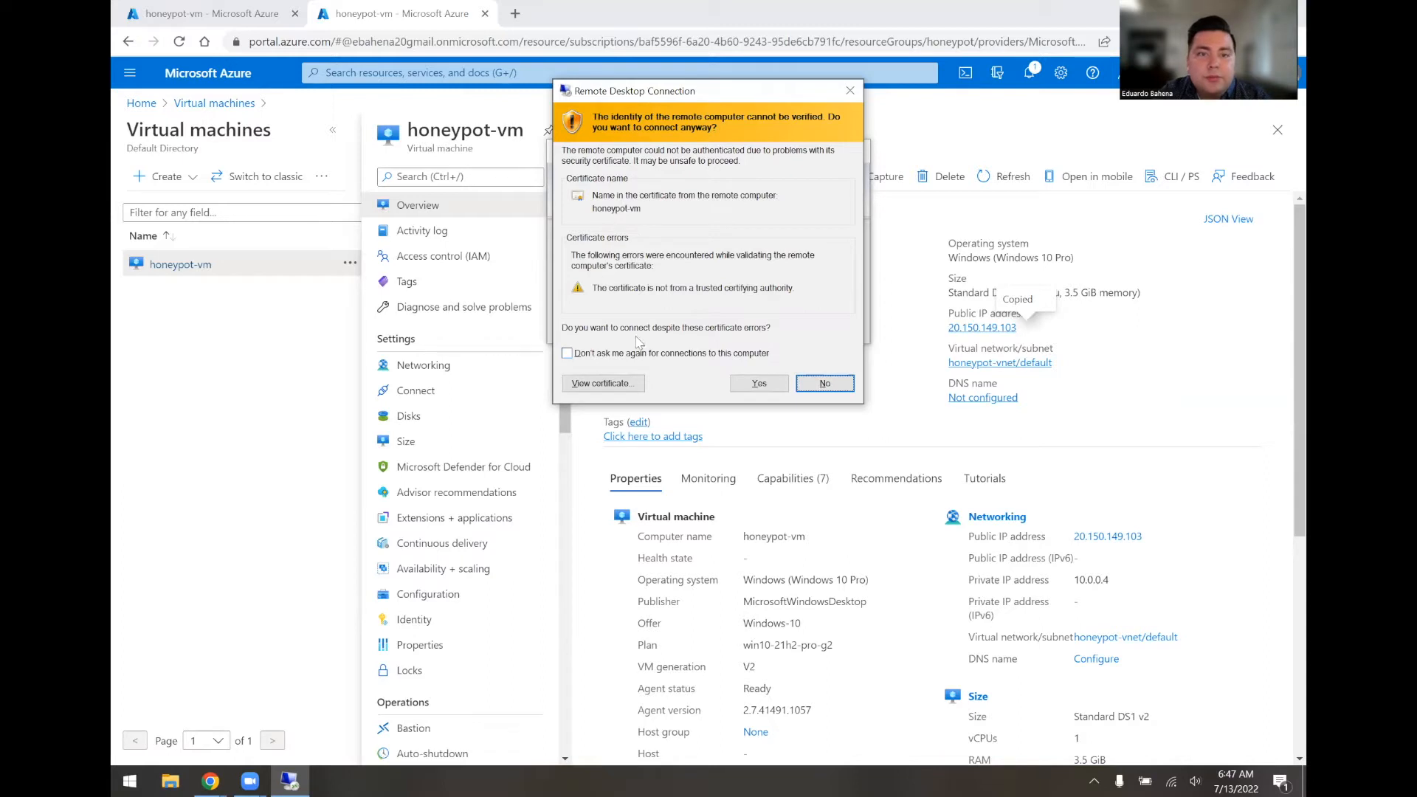
pyautogui.click(745, 384)
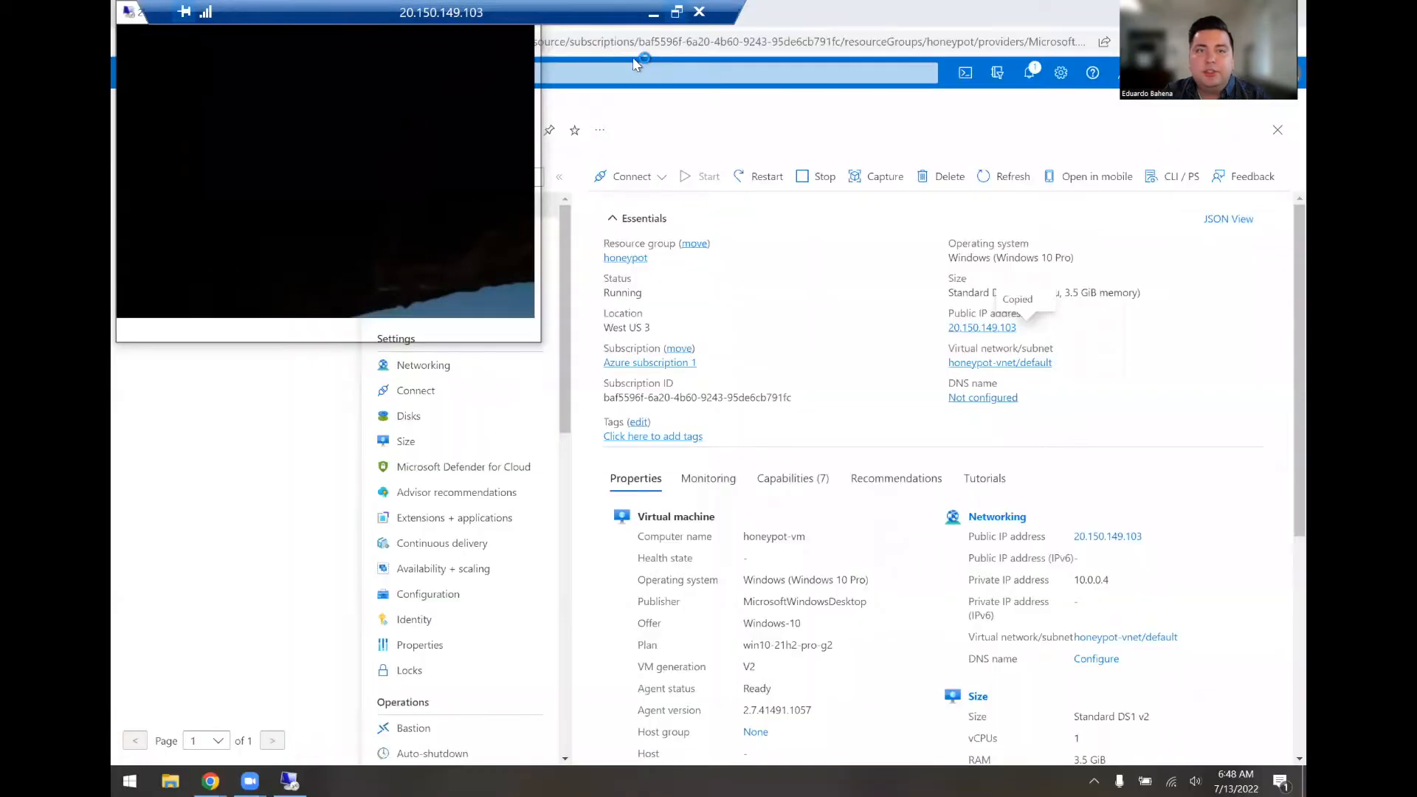
# Step: Maximize the remote session and accept the Windows privacy settings with Tailored experiences, Inking & typing, and Advertising ID turned off
pyautogui.click(676, 12)
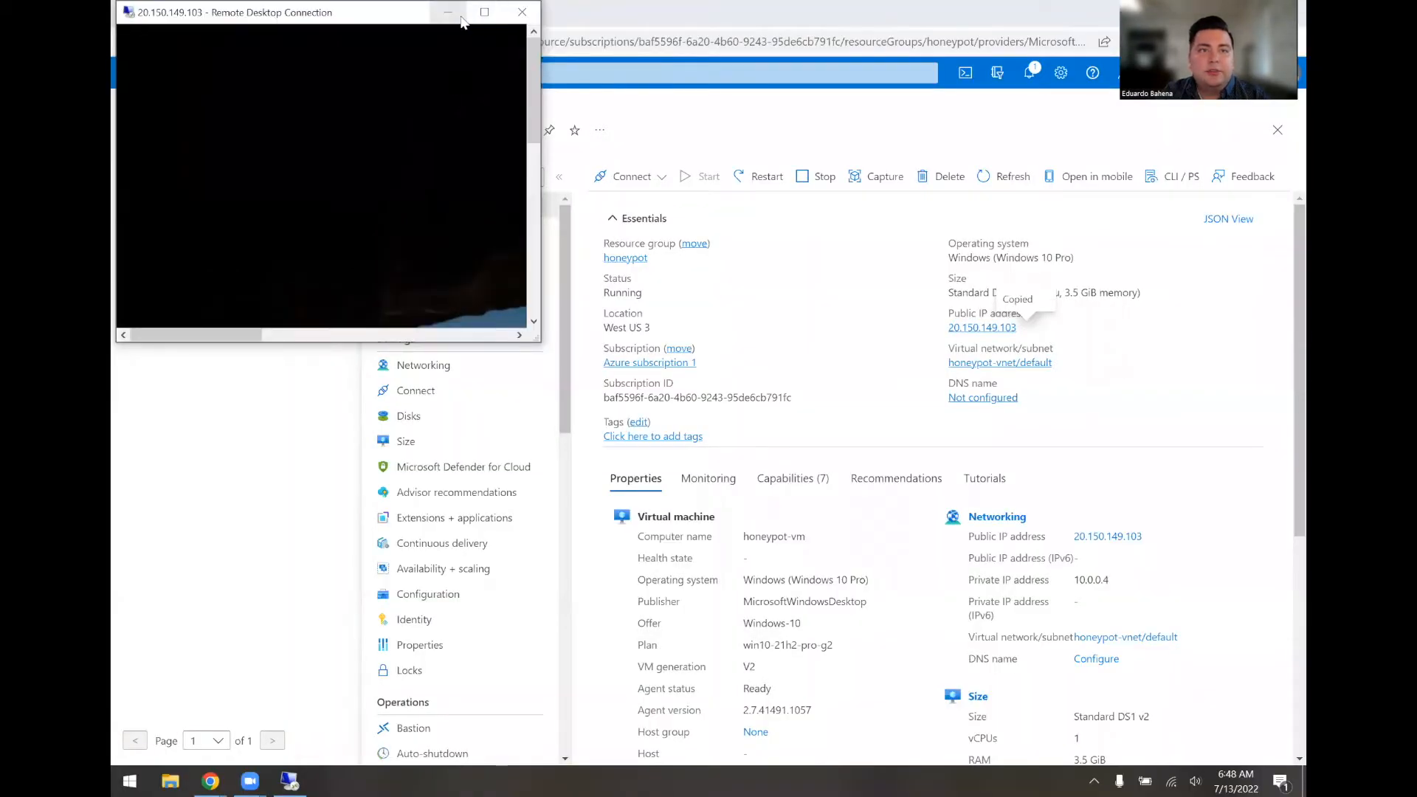
pyautogui.click(493, 13)
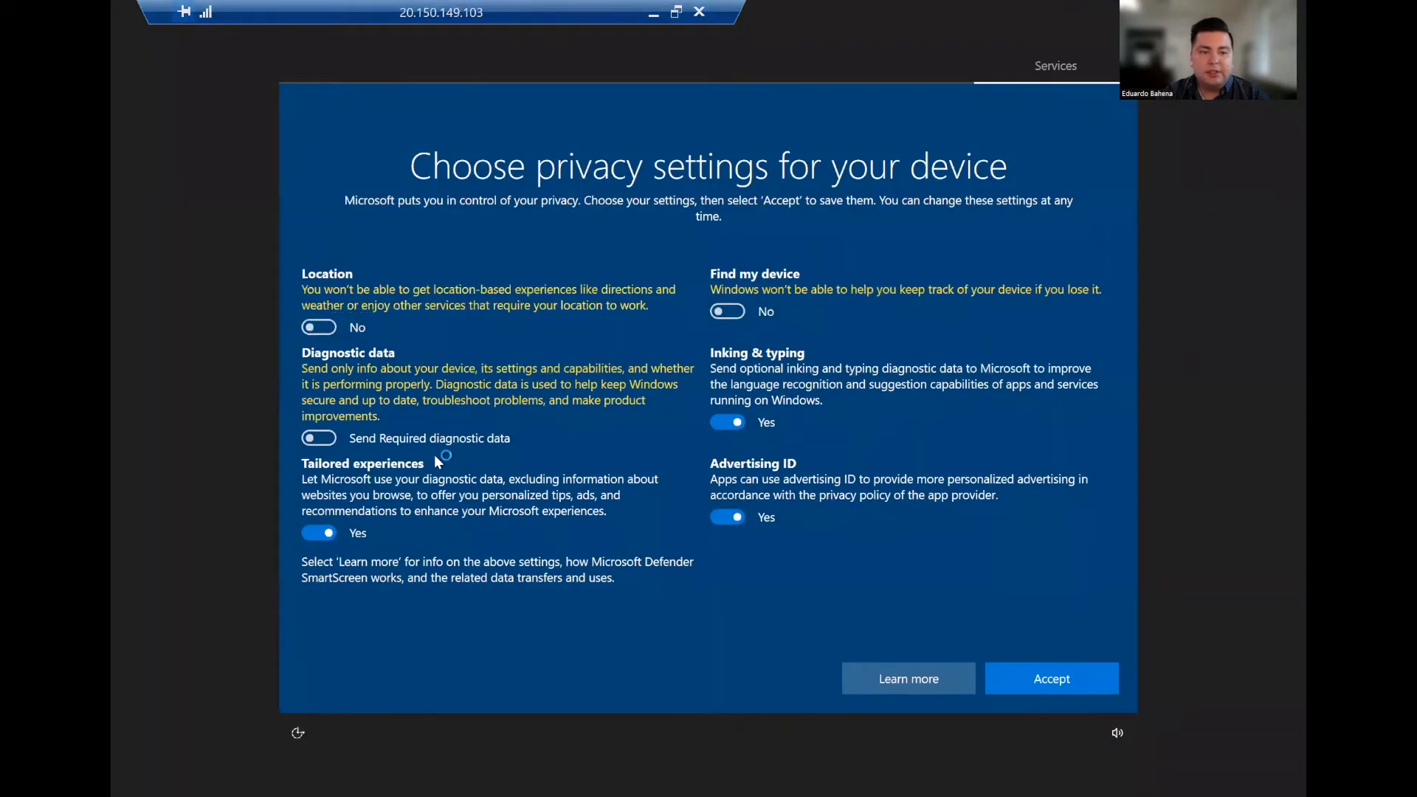
pyautogui.click(329, 532)
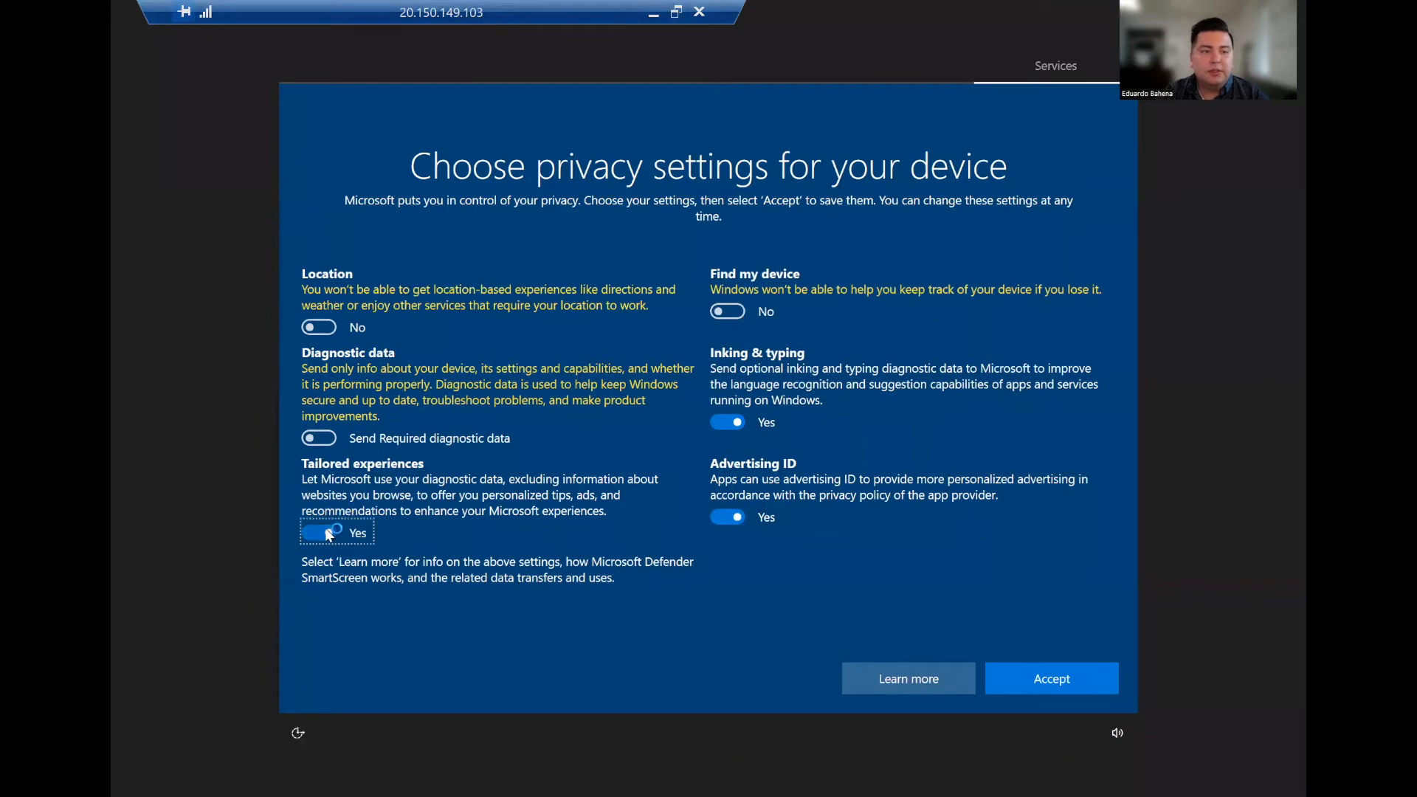
pyautogui.click(725, 419)
pyautogui.click(724, 517)
pyautogui.click(1041, 673)
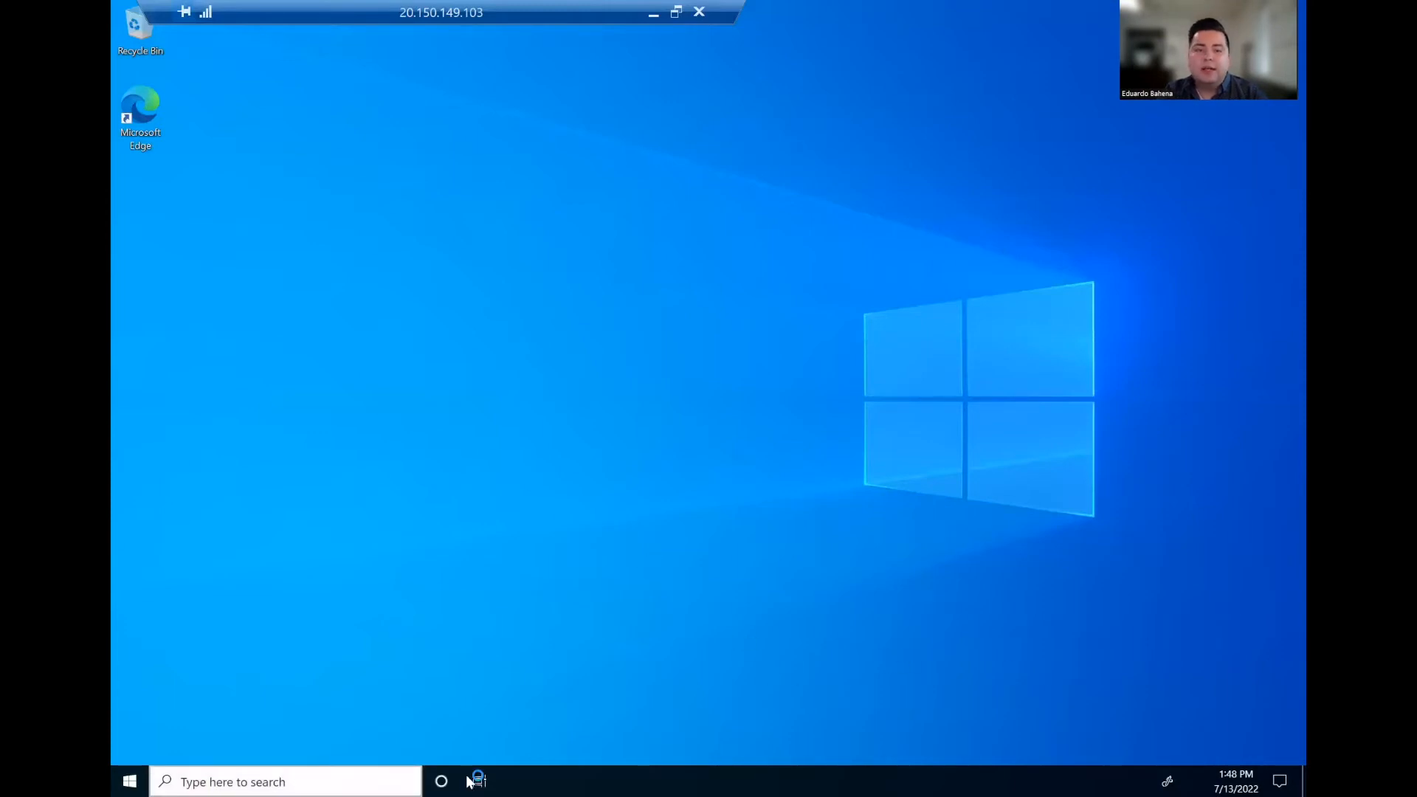
# Step: Open Microsoft Edge and finish its first-run setup without signing in or importing data, with the personalised Microsoft experience option off
pyautogui.doubleClick(143, 115)
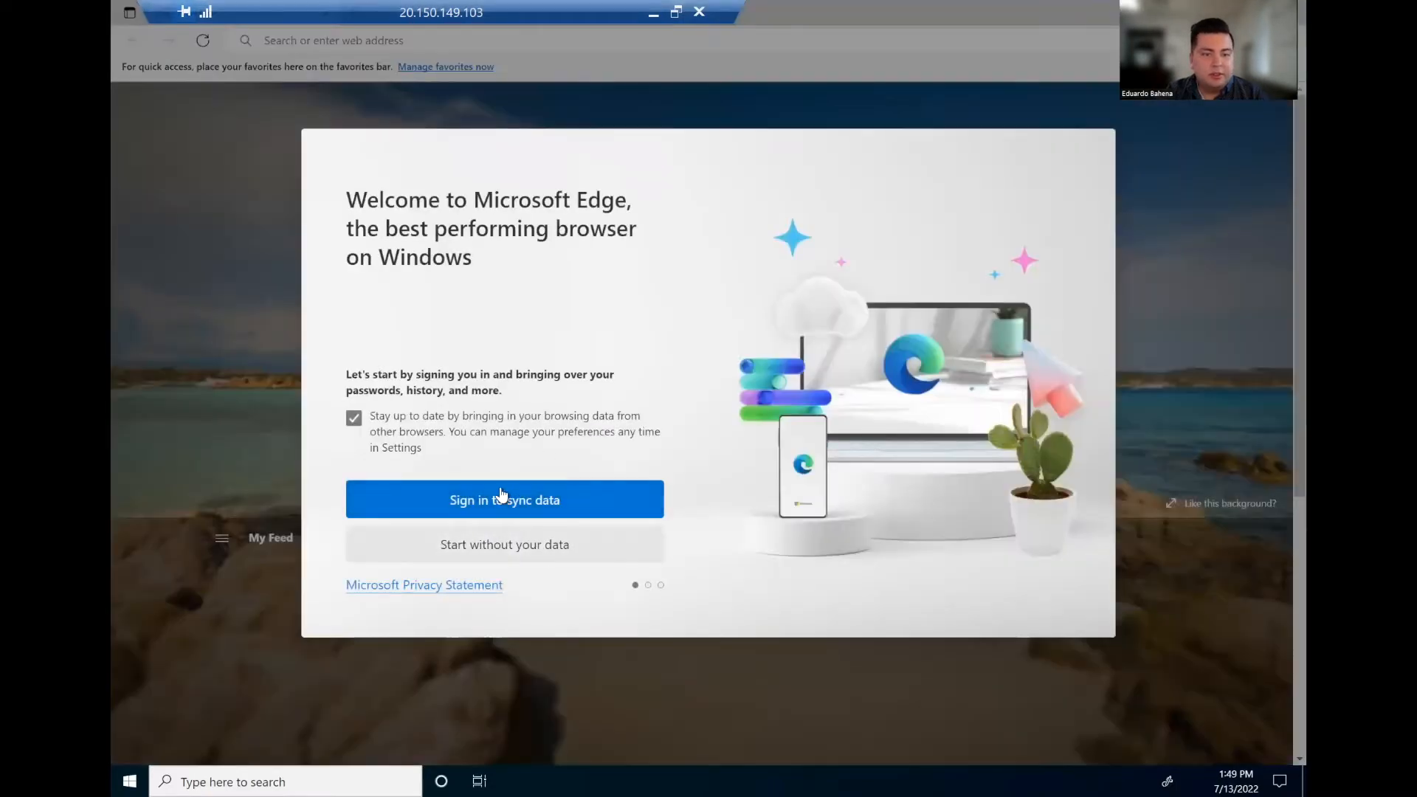
pyautogui.click(550, 555)
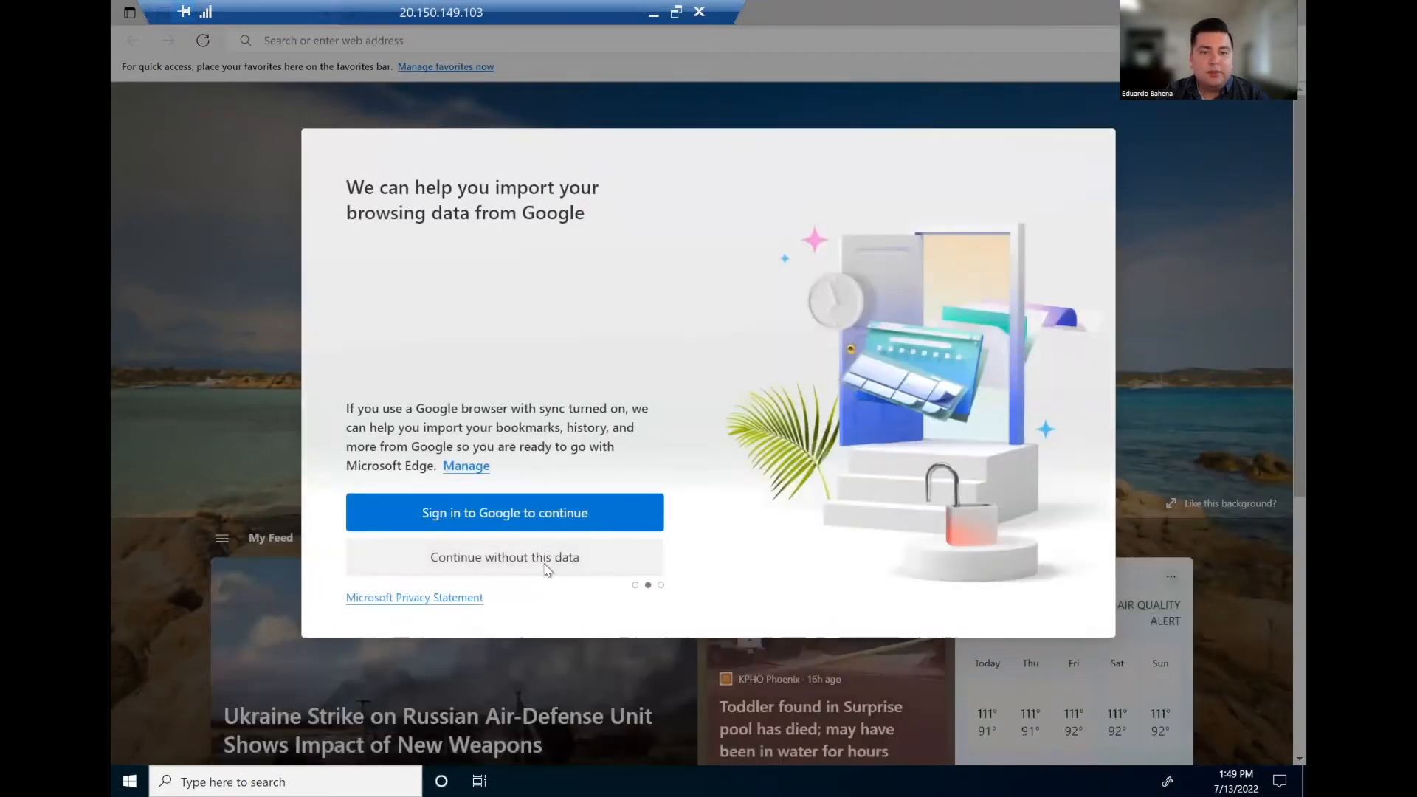
pyautogui.click(545, 561)
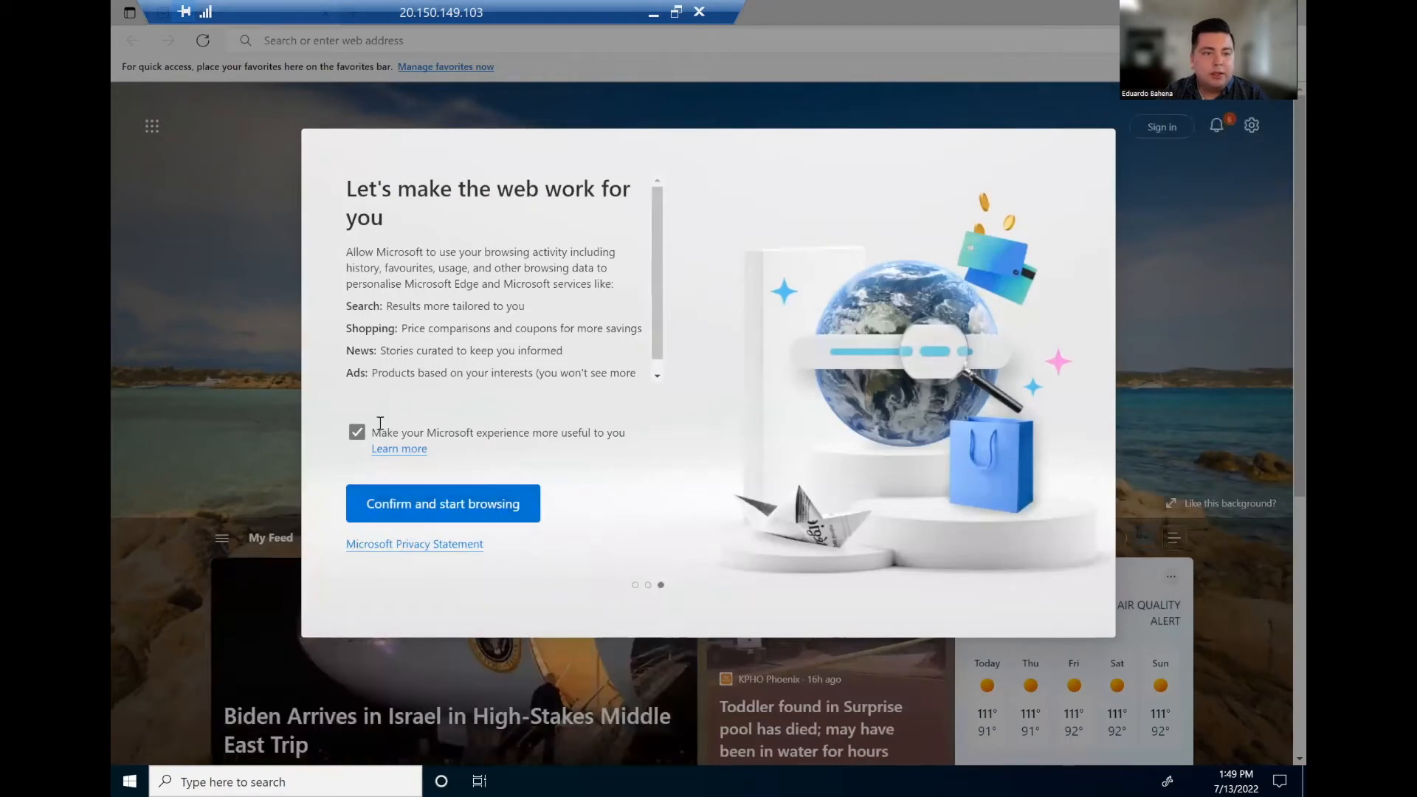
pyautogui.click(357, 434)
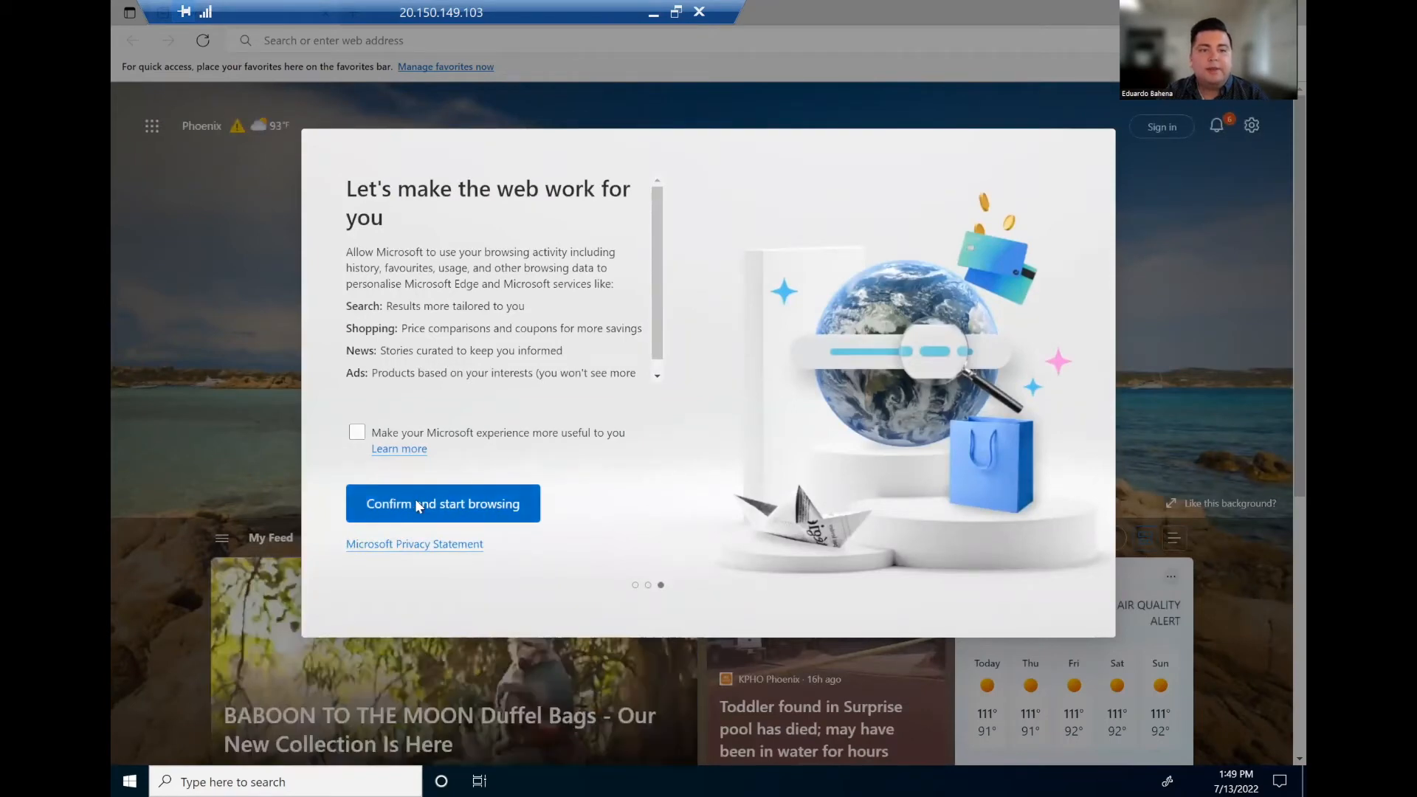
pyautogui.click(416, 504)
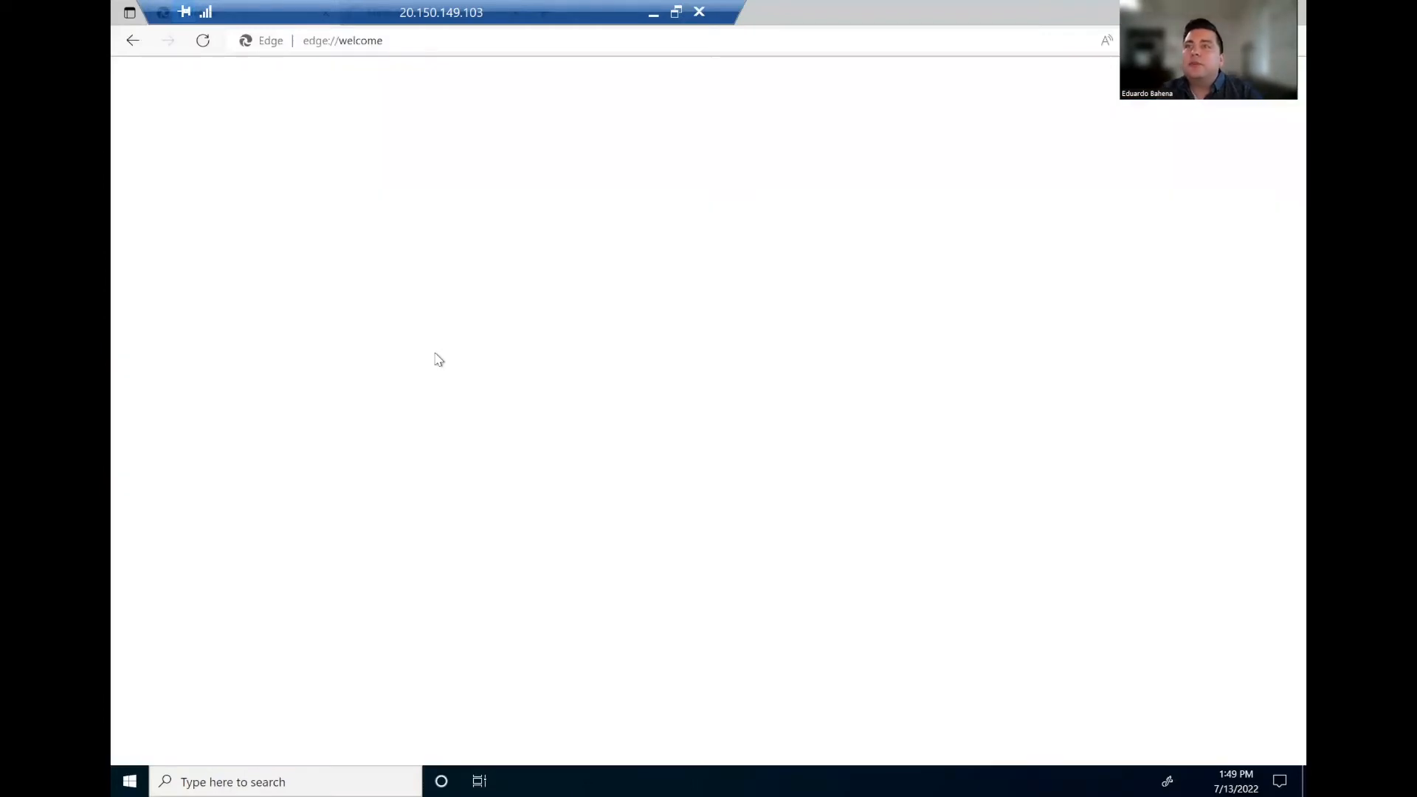
# Step: Allow the PC to be discoverable on the network, then search for and open Event Viewer with the Edge window minimized
pyautogui.click(126, 779)
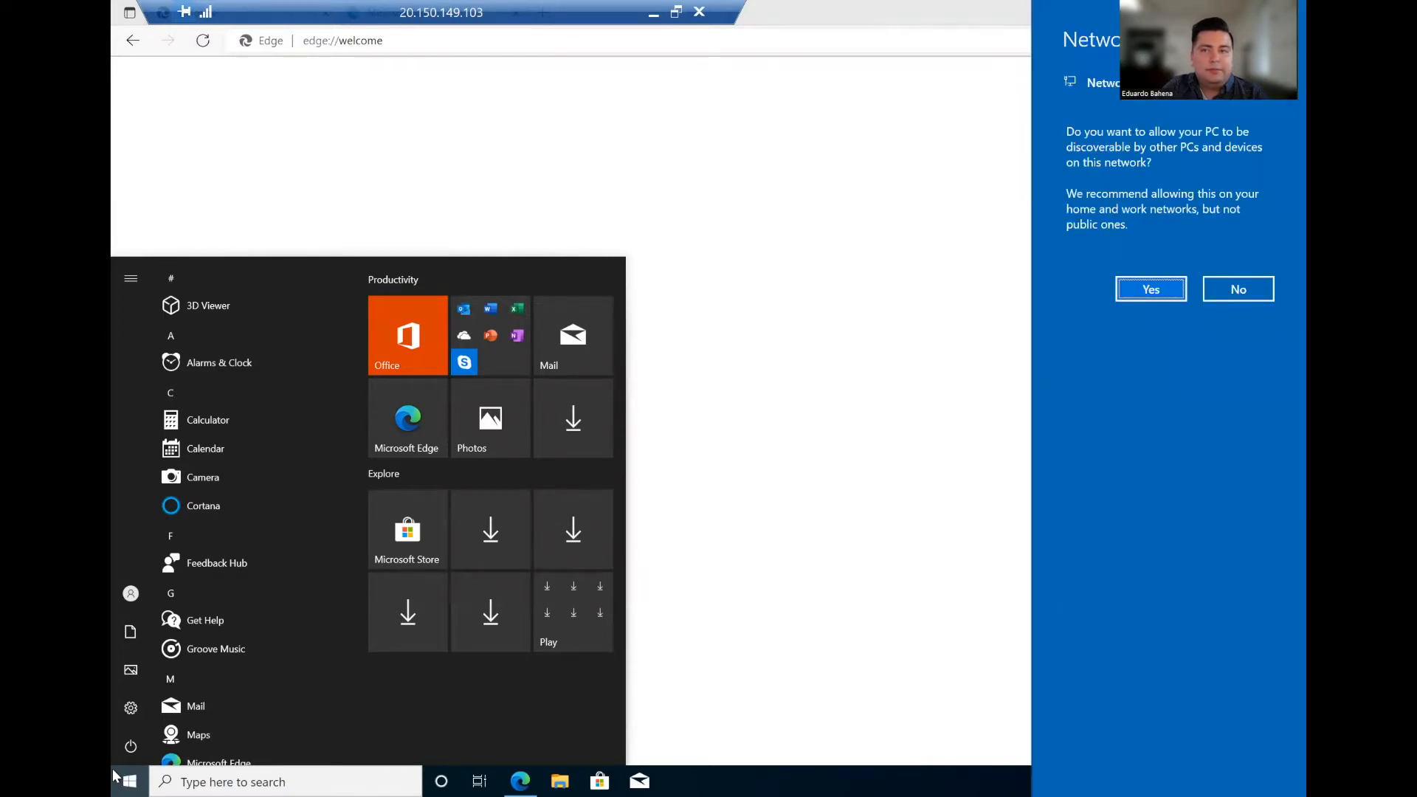
pyautogui.click(1152, 291)
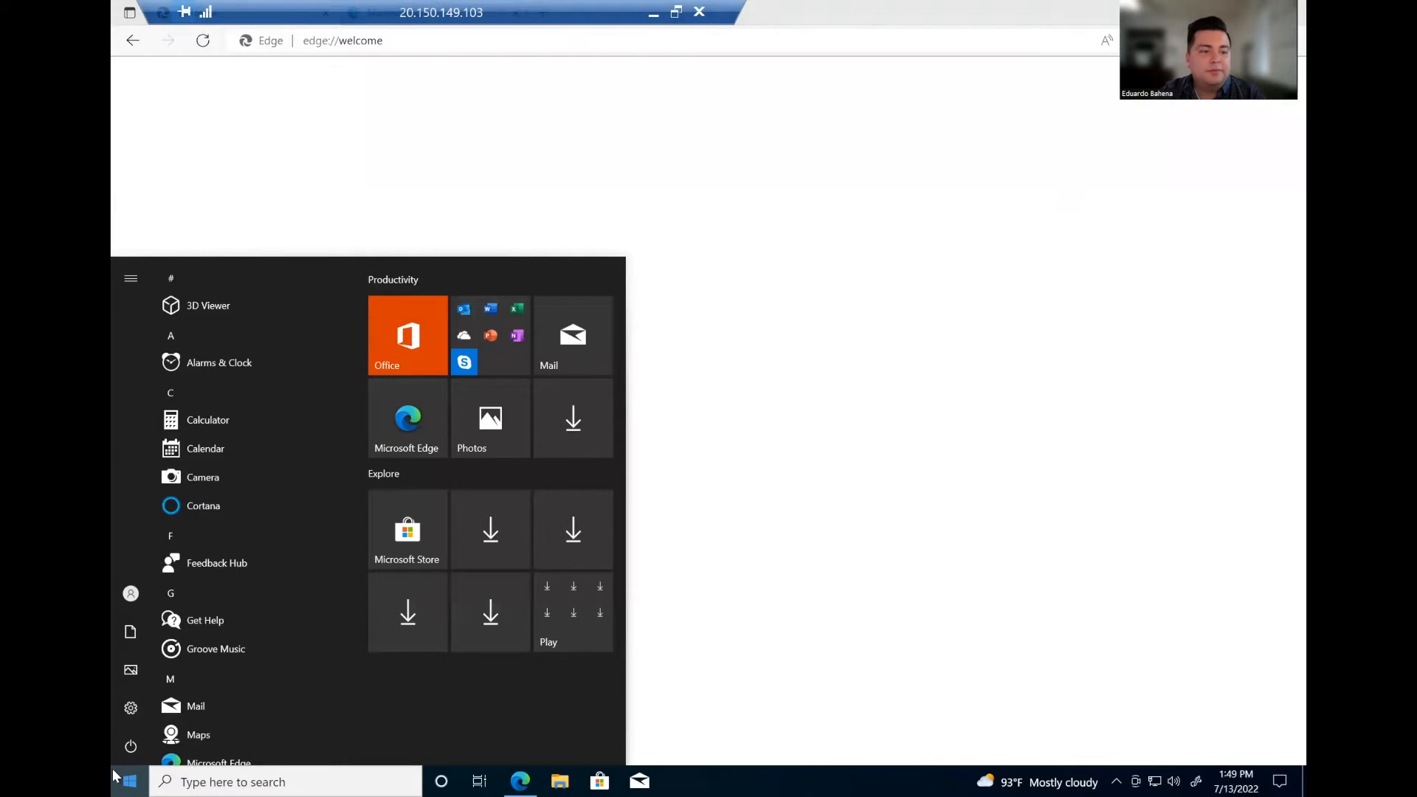
pyautogui.click(118, 778)
pyautogui.click(118, 779)
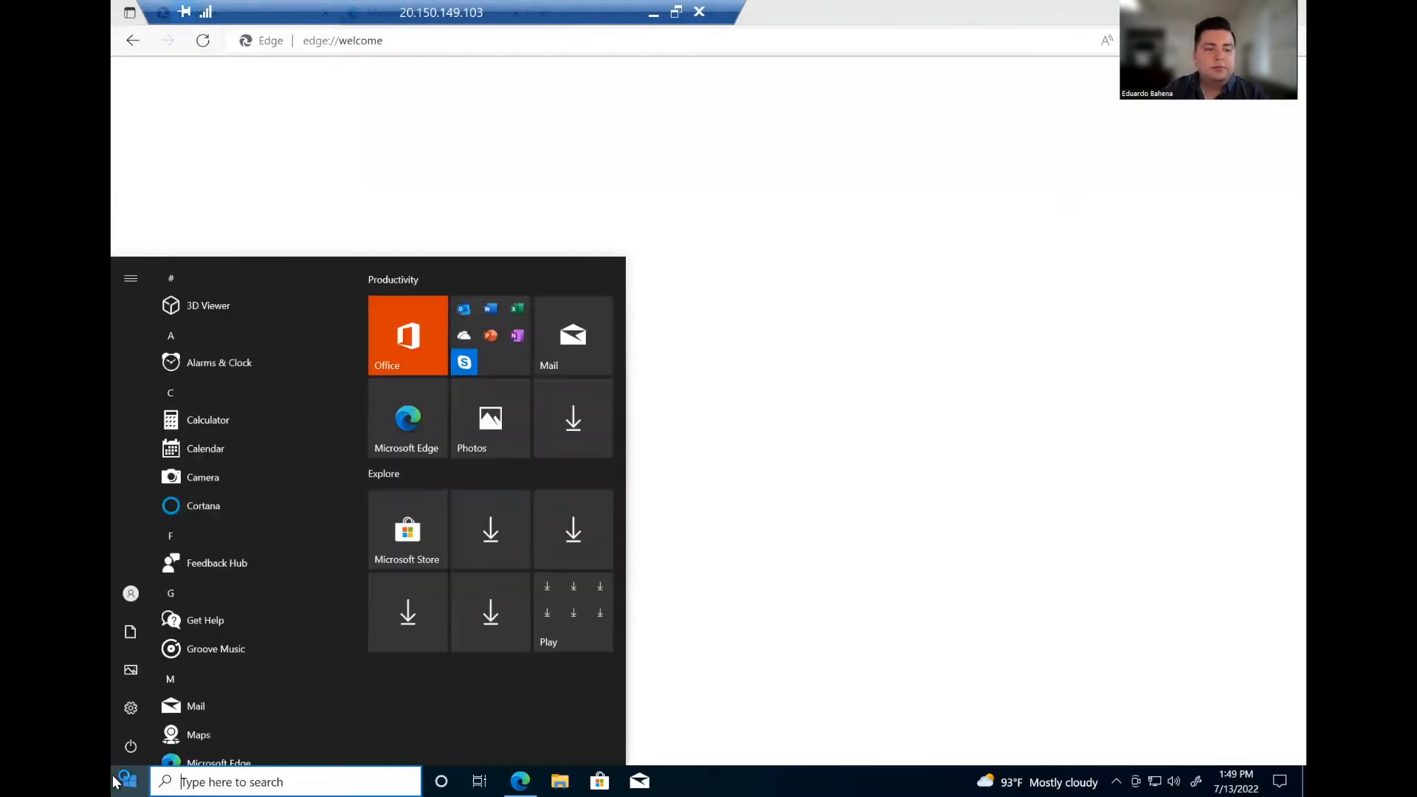
pyautogui.write('event')
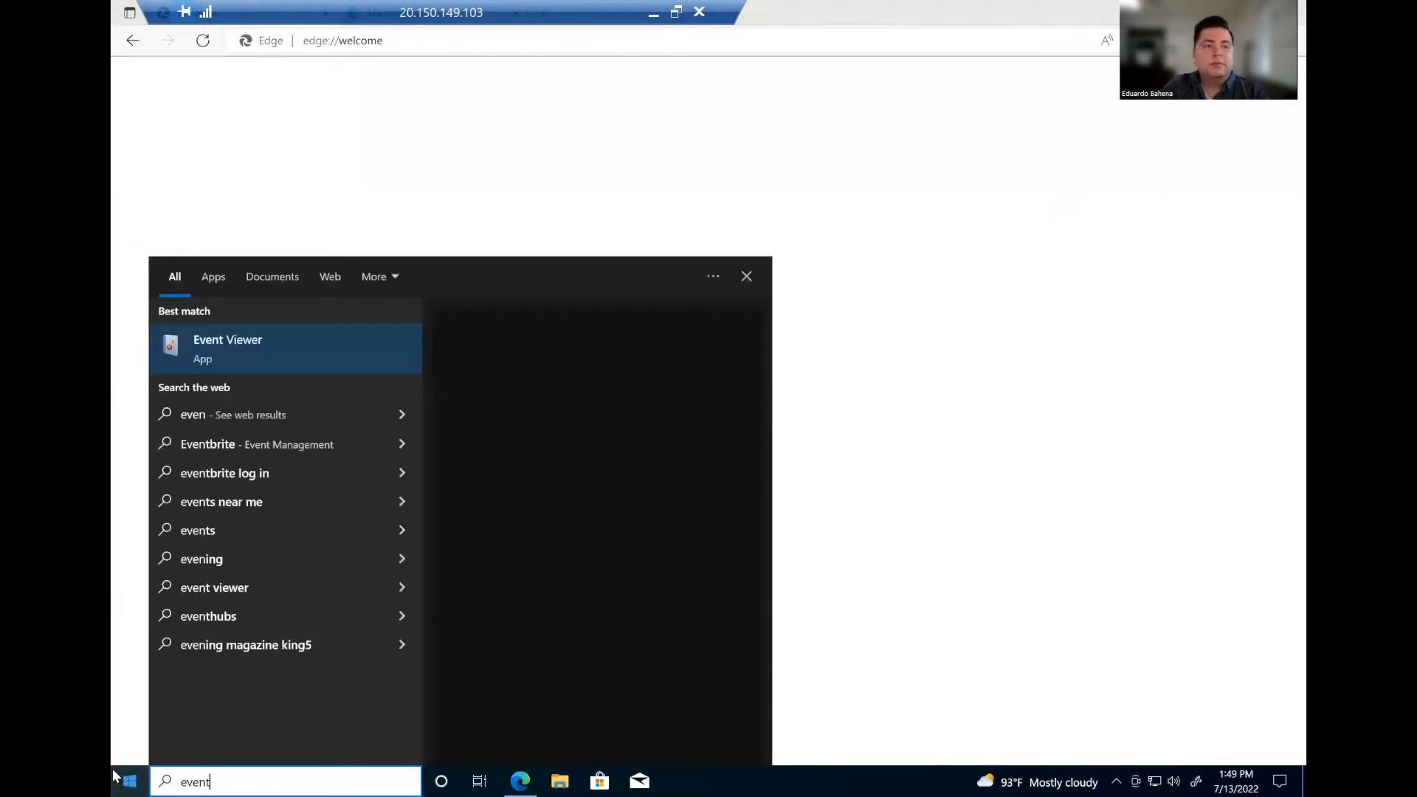
pyautogui.click(237, 345)
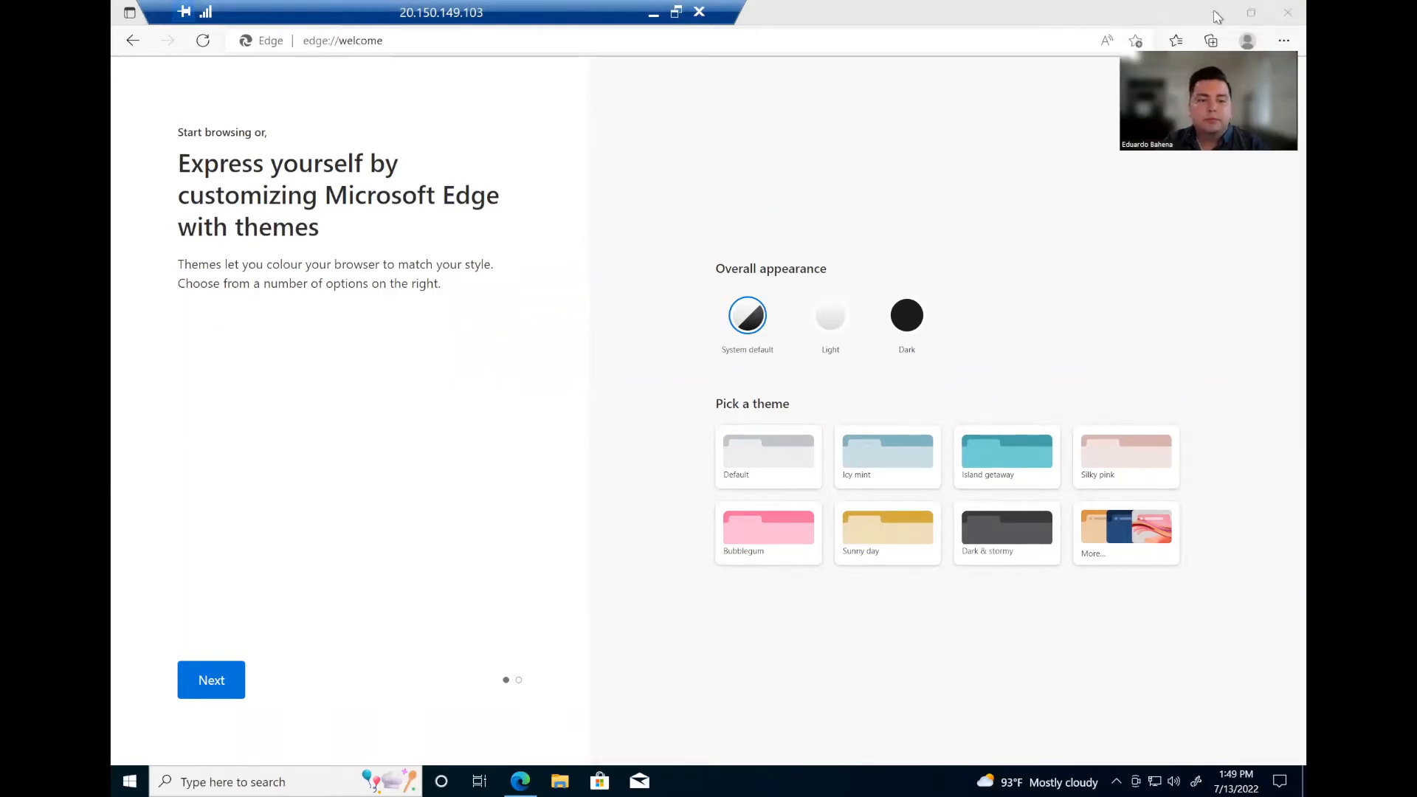
pyautogui.click(1216, 14)
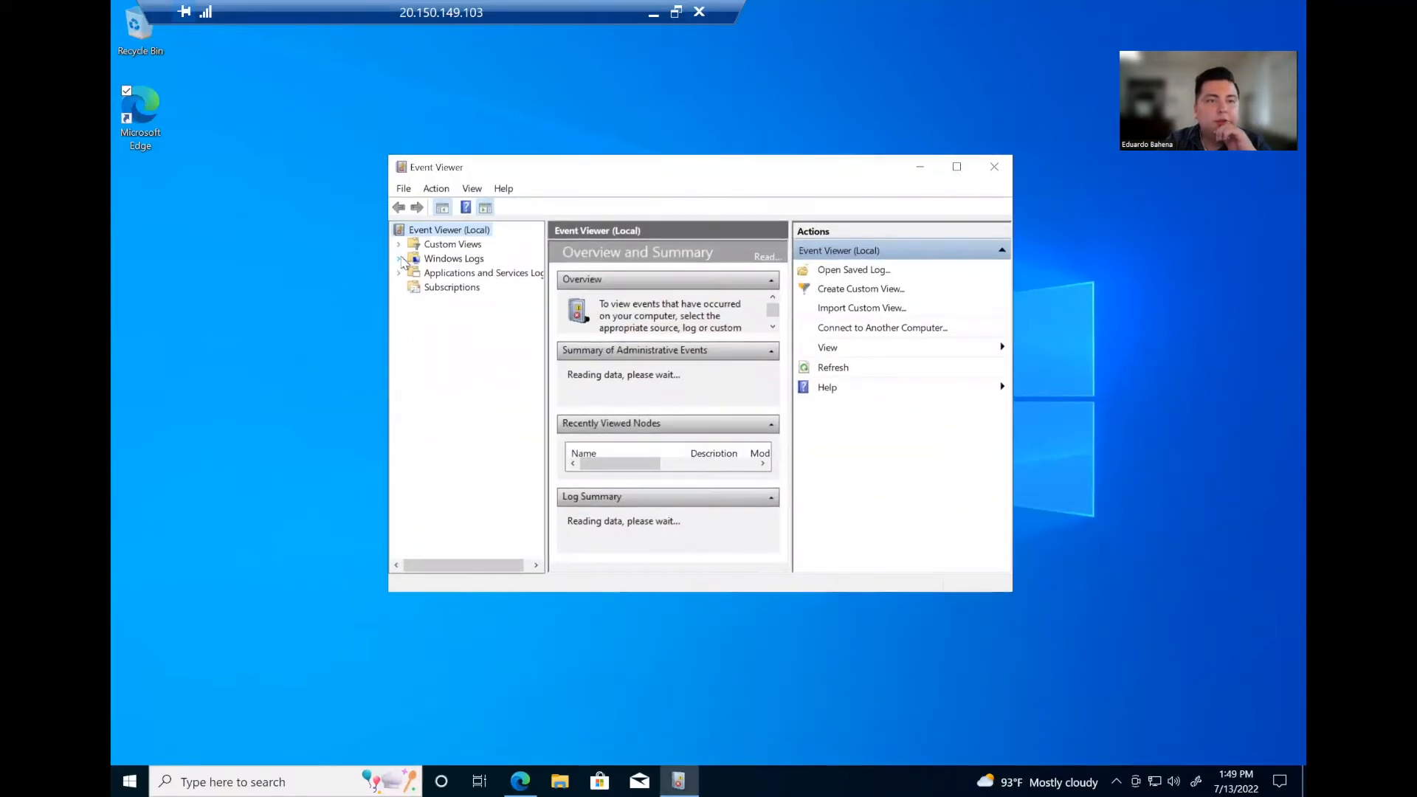
# Step: Display the Security log under Windows Logs and enlarge the Event Viewer window
pyautogui.click(400, 258)
pyautogui.click(426, 289)
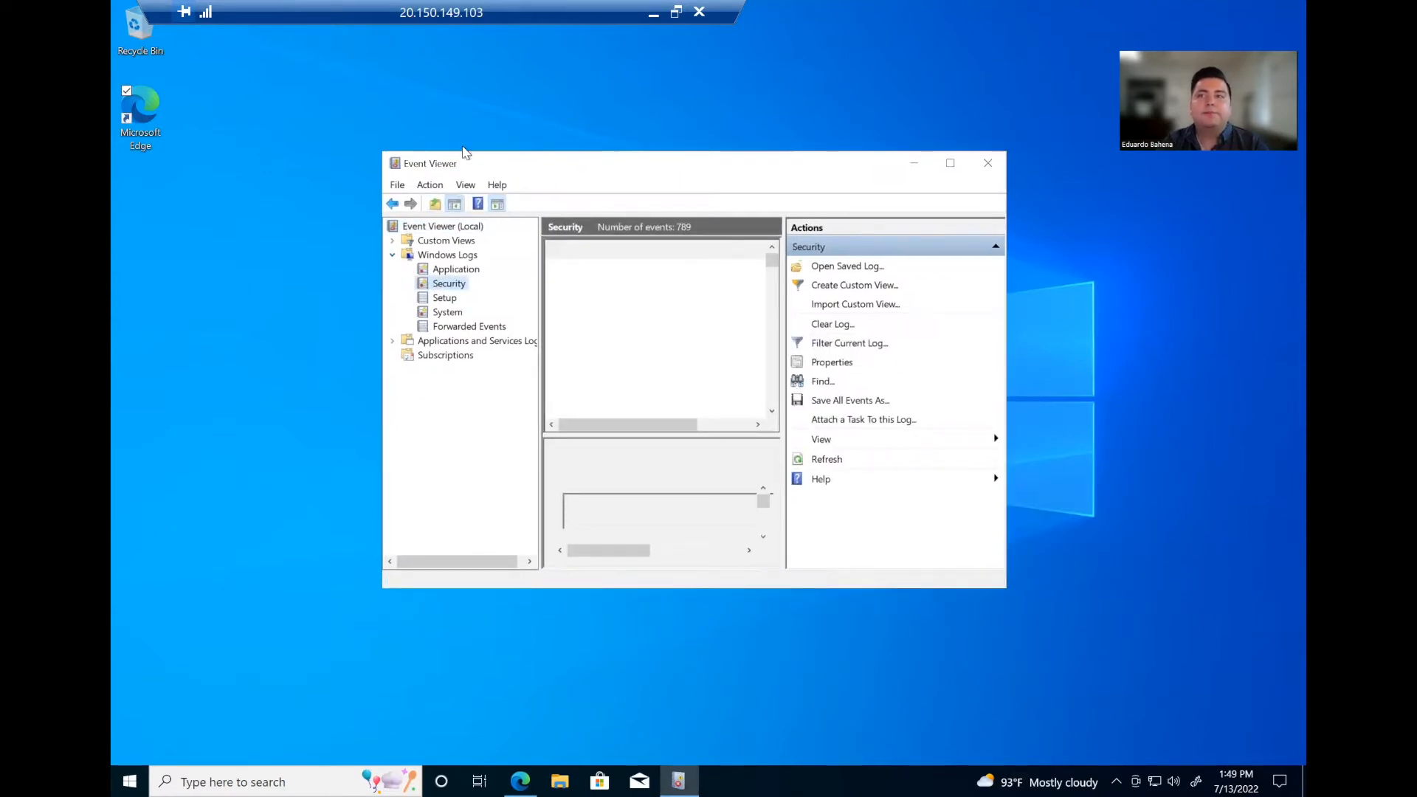
pyautogui.moveTo(530, 121); pyautogui.dragTo(472, 65)
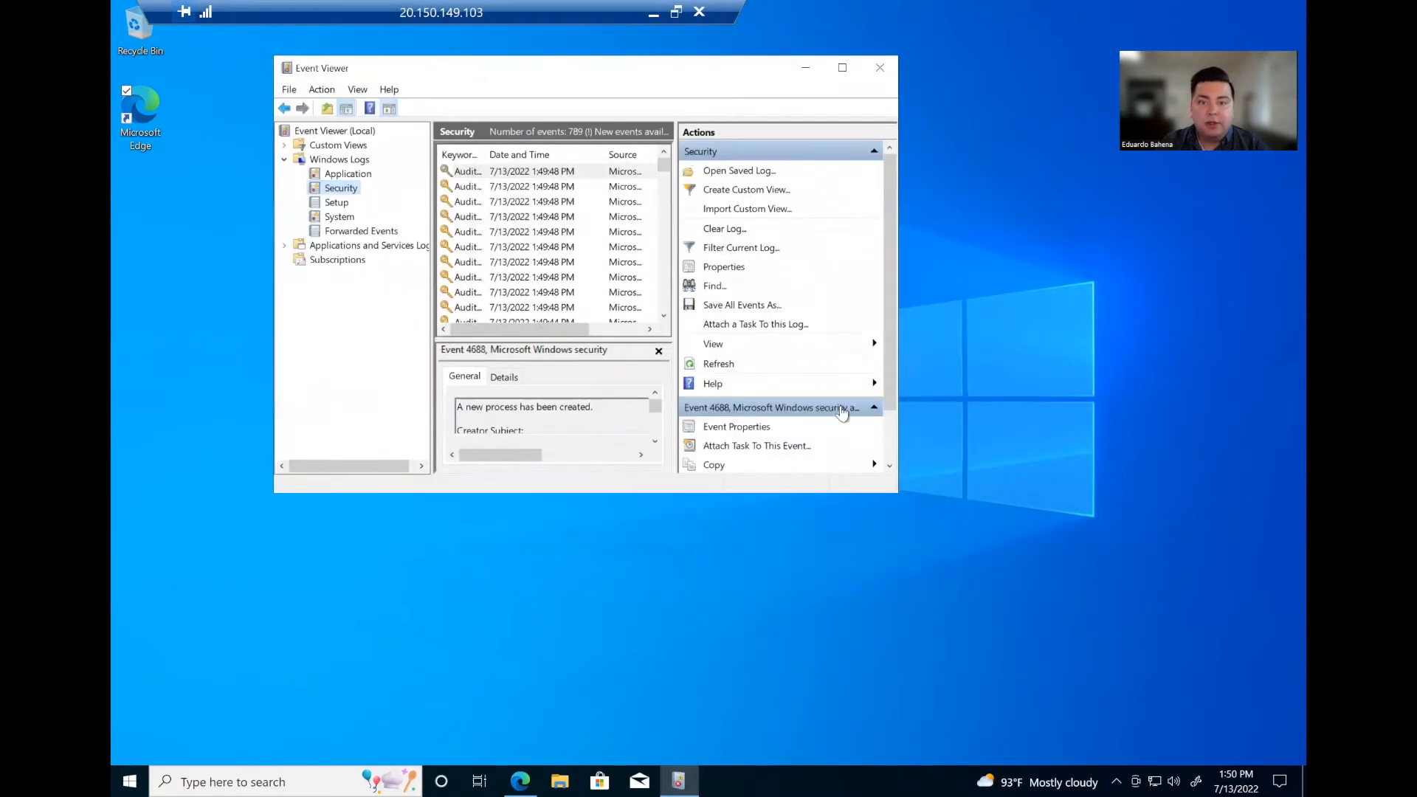
pyautogui.moveTo(898, 496); pyautogui.dragTo(1127, 617)
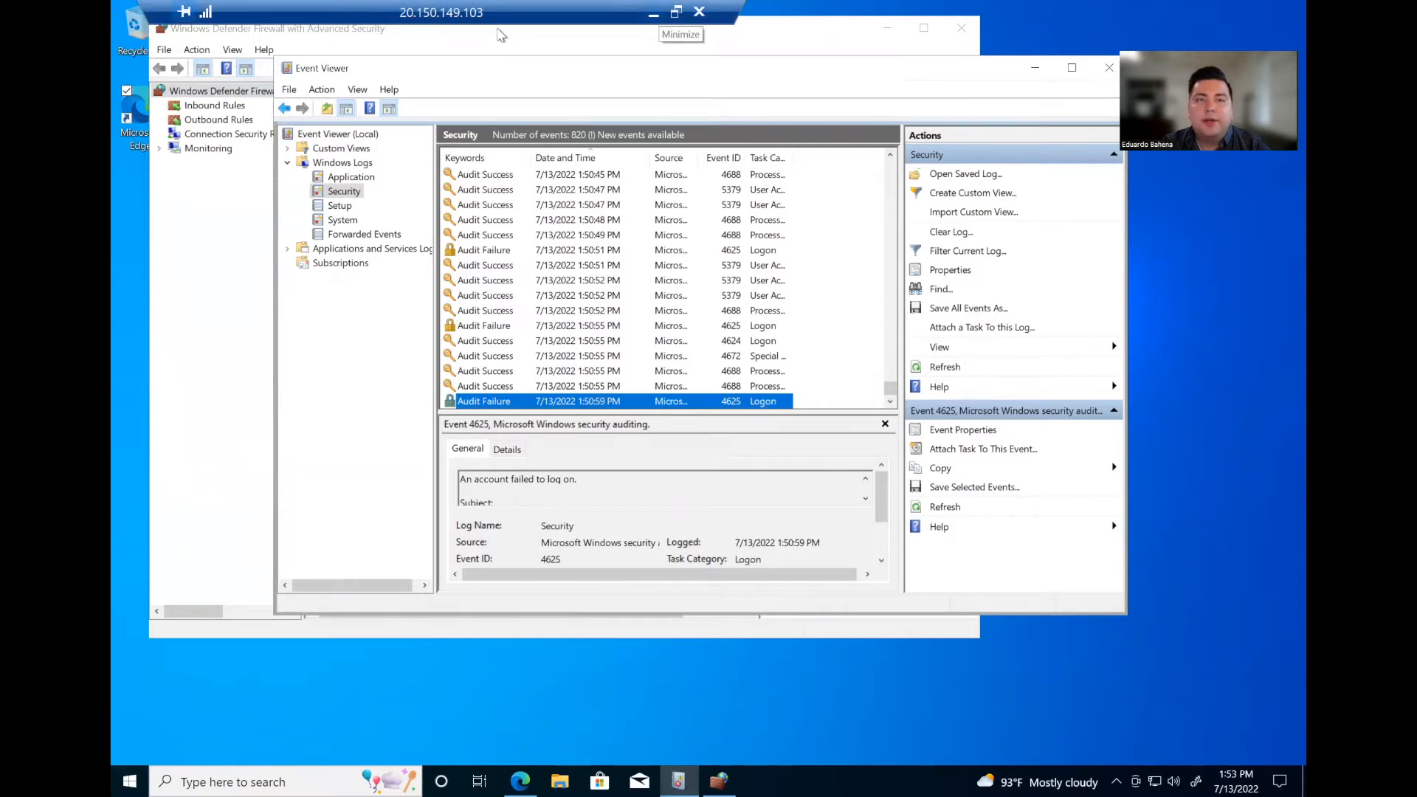
# Step: Minimize the remote session and start a second Remote Desktop connection to 20.150.149.103
pyautogui.click(653, 12)
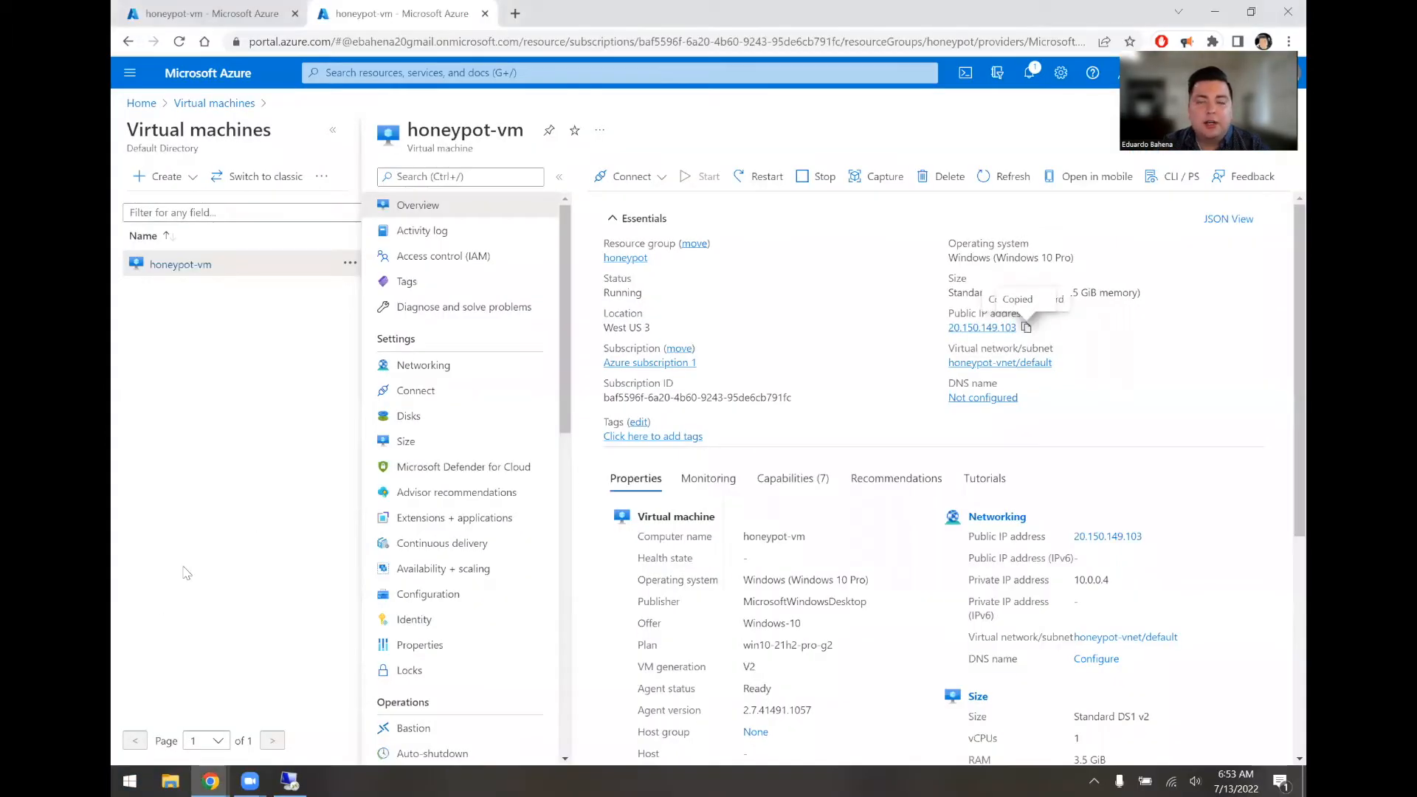
pyautogui.click(112, 779)
pyautogui.write('remote')
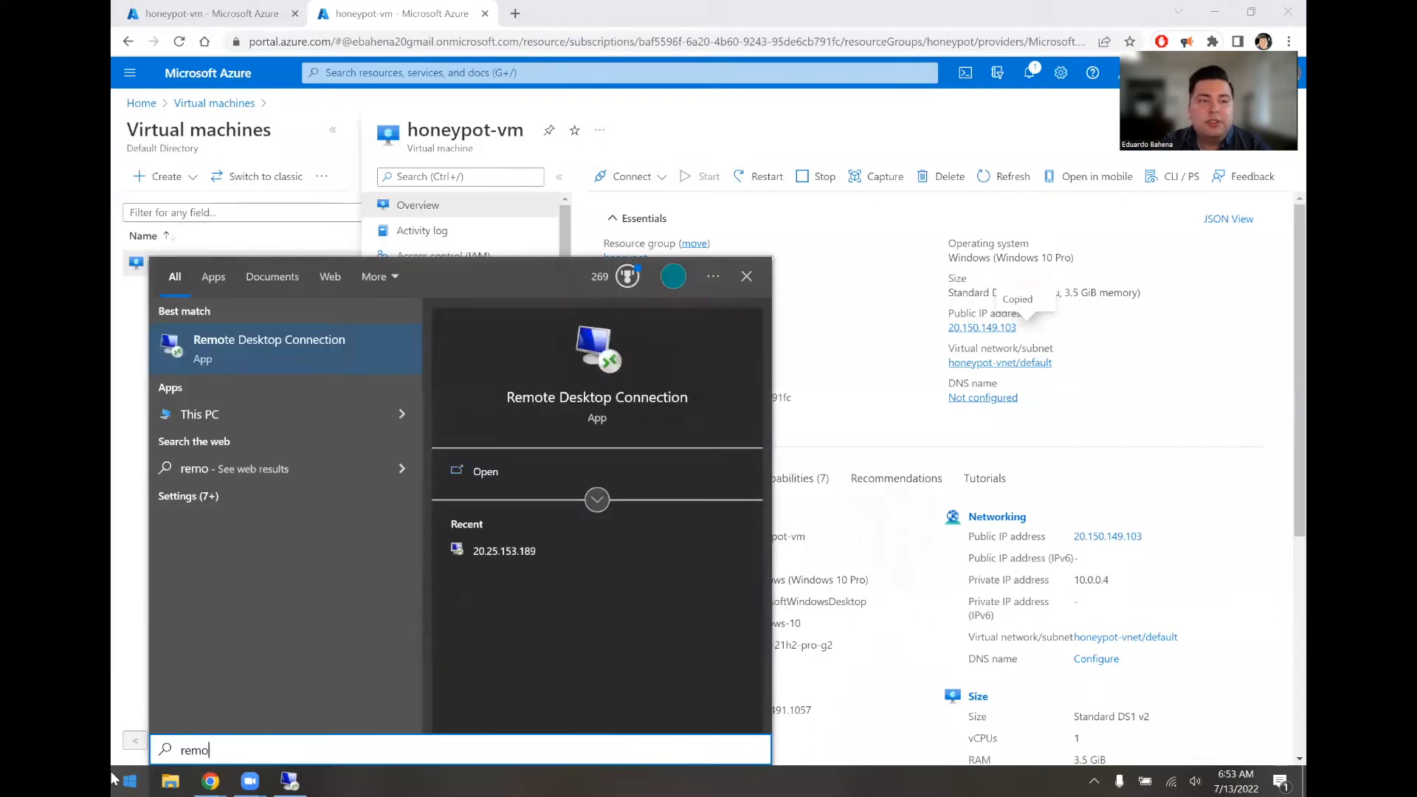
pyautogui.press('Return')
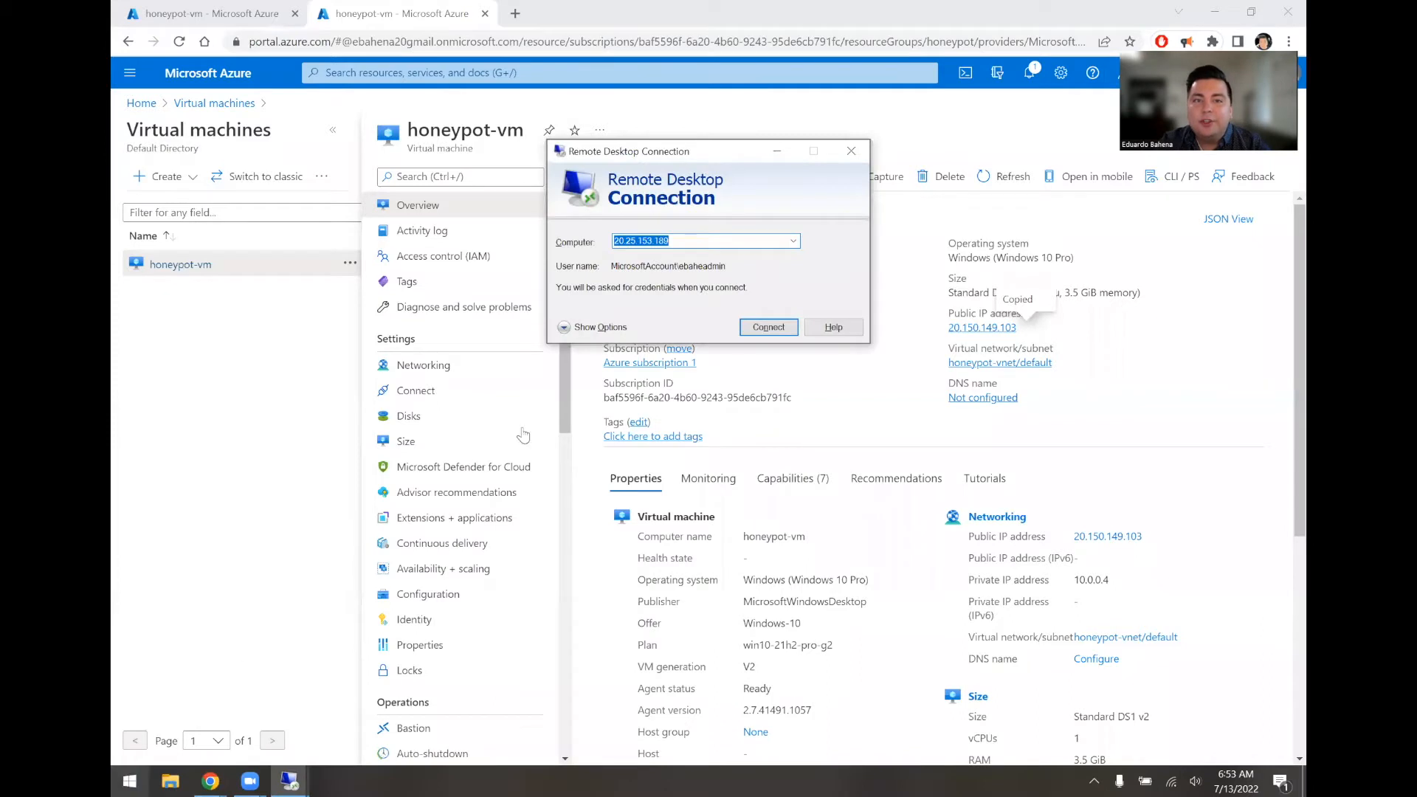
pyautogui.write('20.150.149.103')
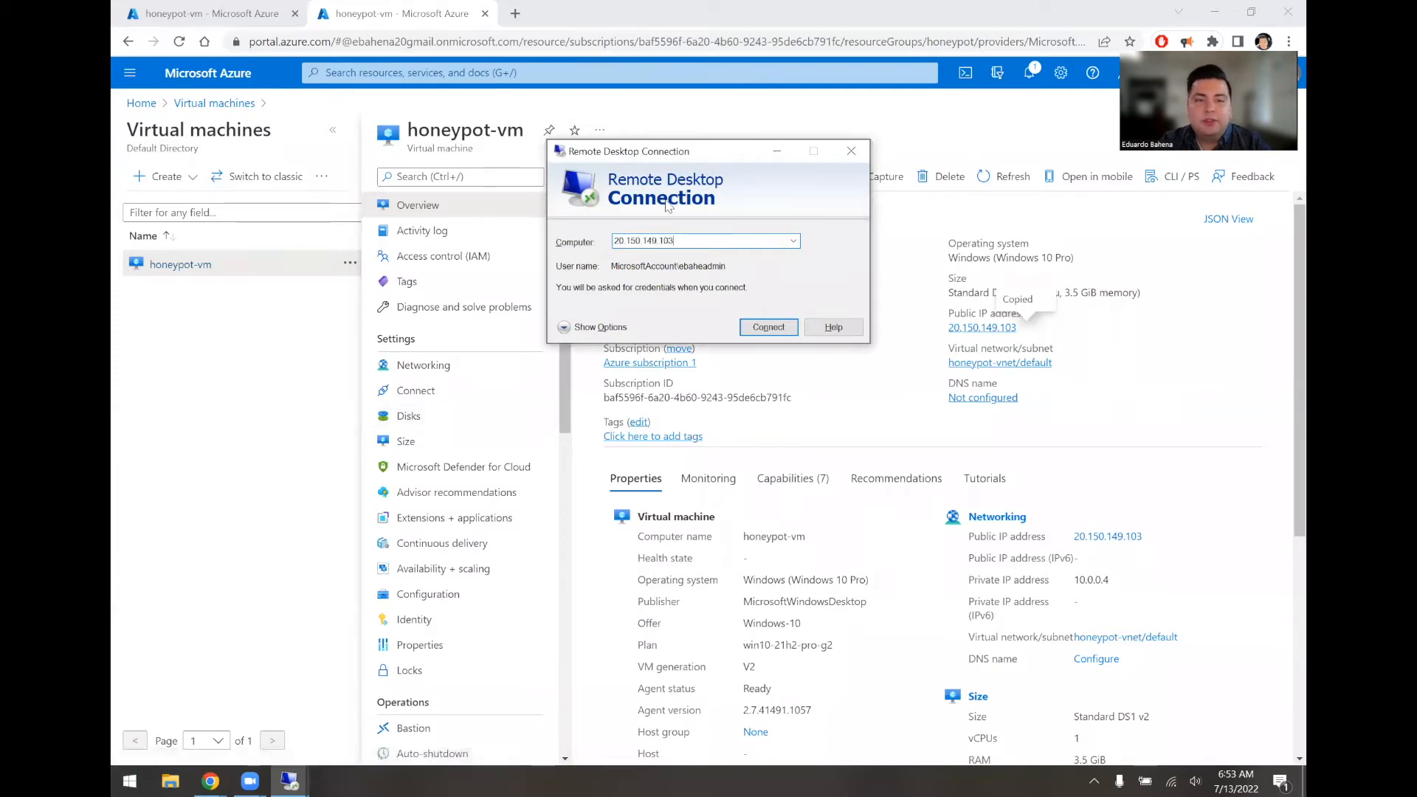
pyautogui.click(768, 327)
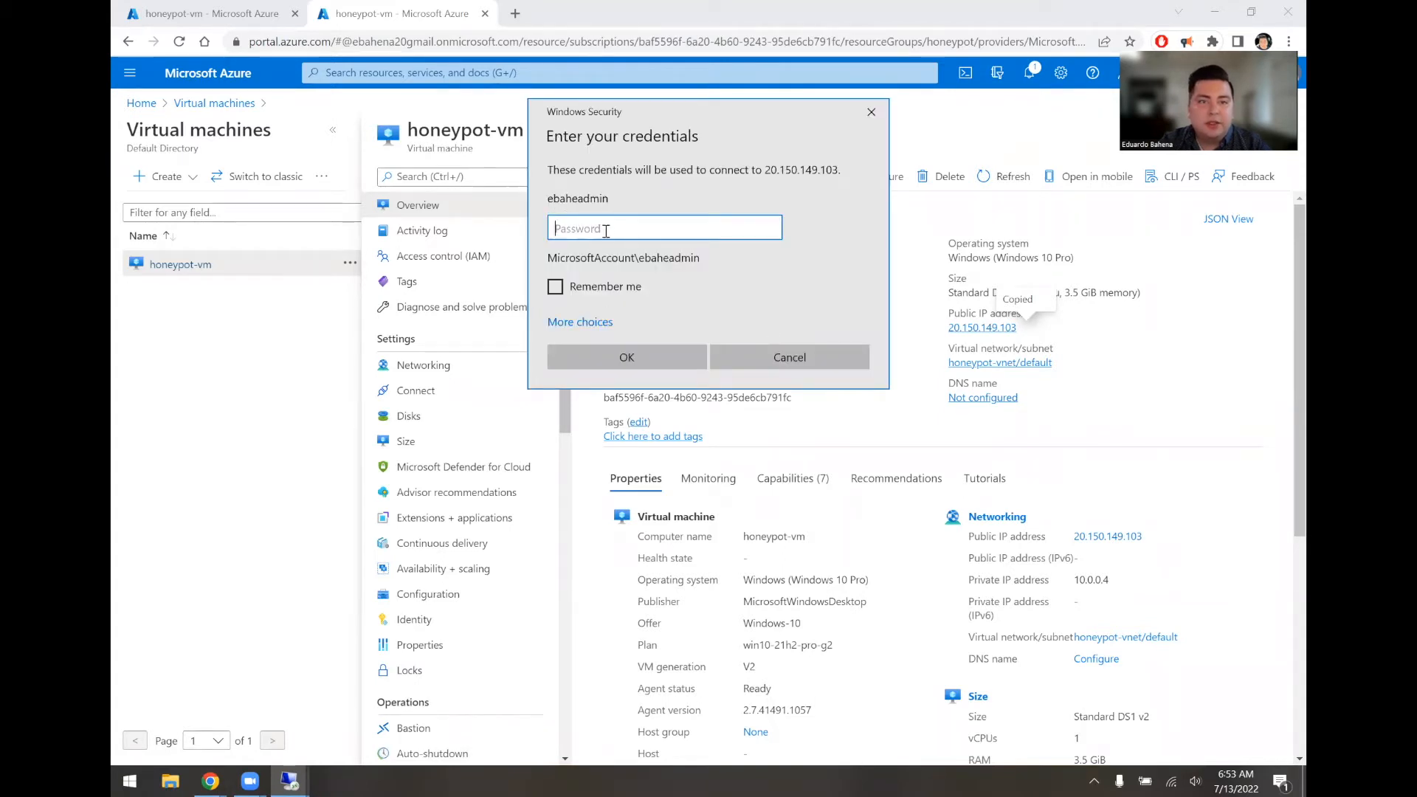
# Step: Submit an incorrect account password for the second connection and close the Remote Desktop Connection windows
pyautogui.write('•••••')
pyautogui.click(634, 365)
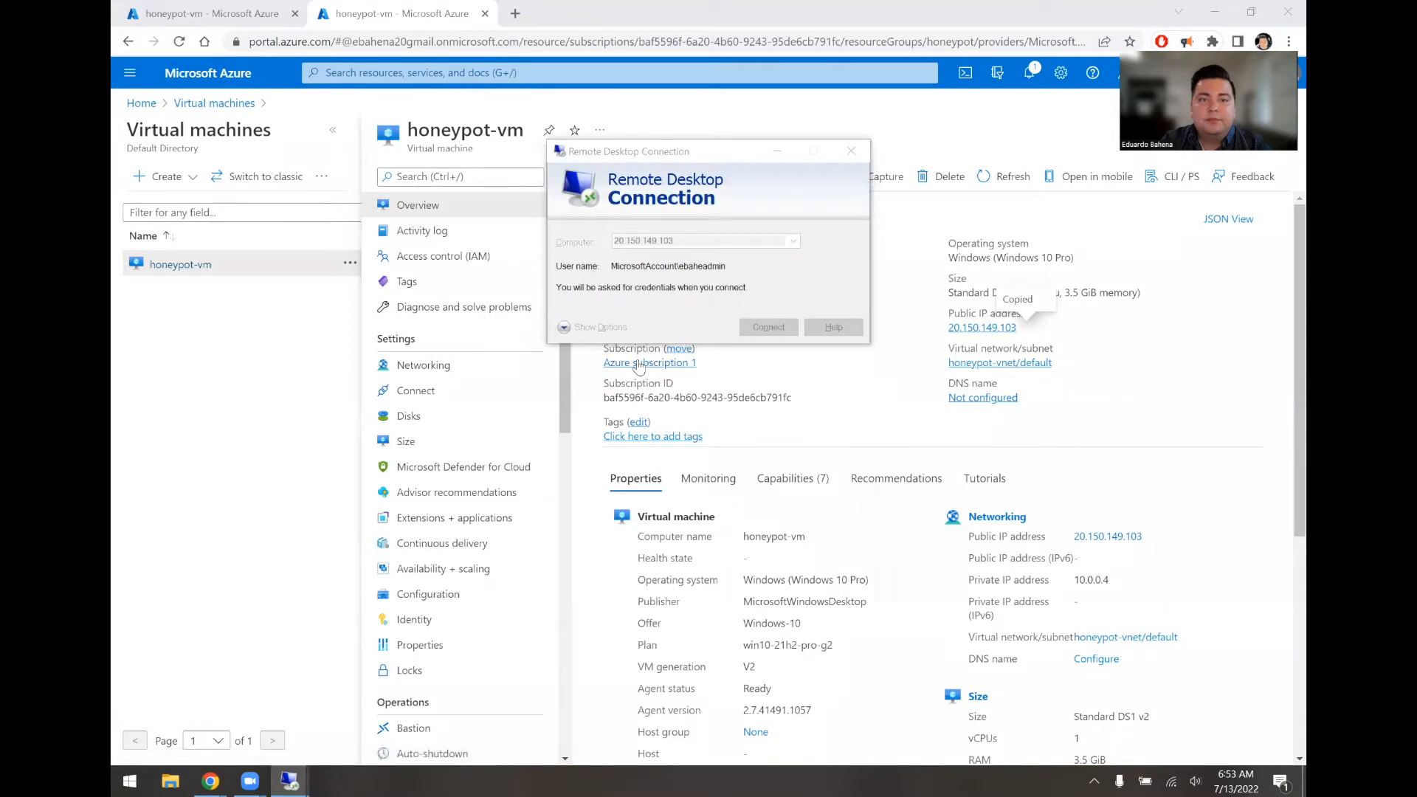
pyautogui.click(875, 89)
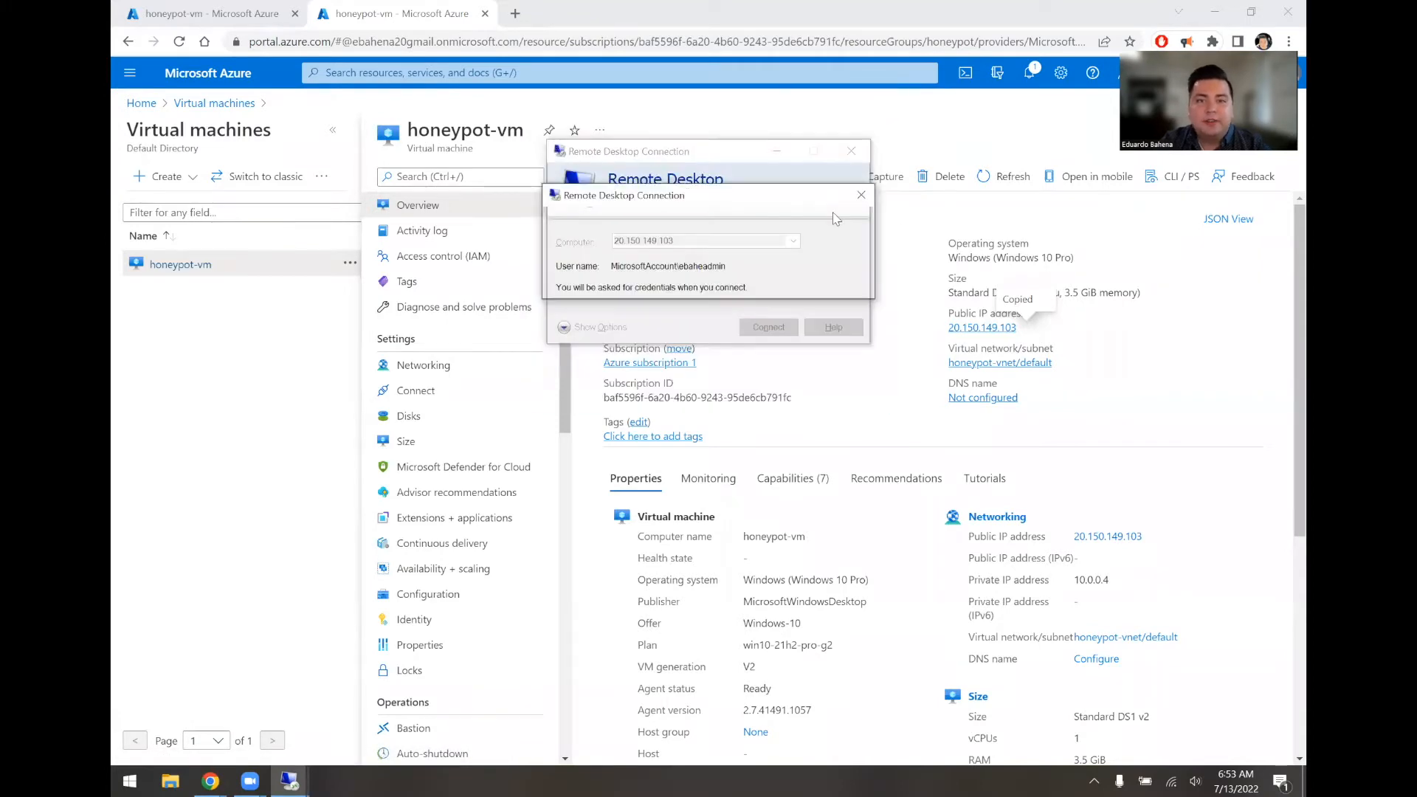
pyautogui.click(851, 151)
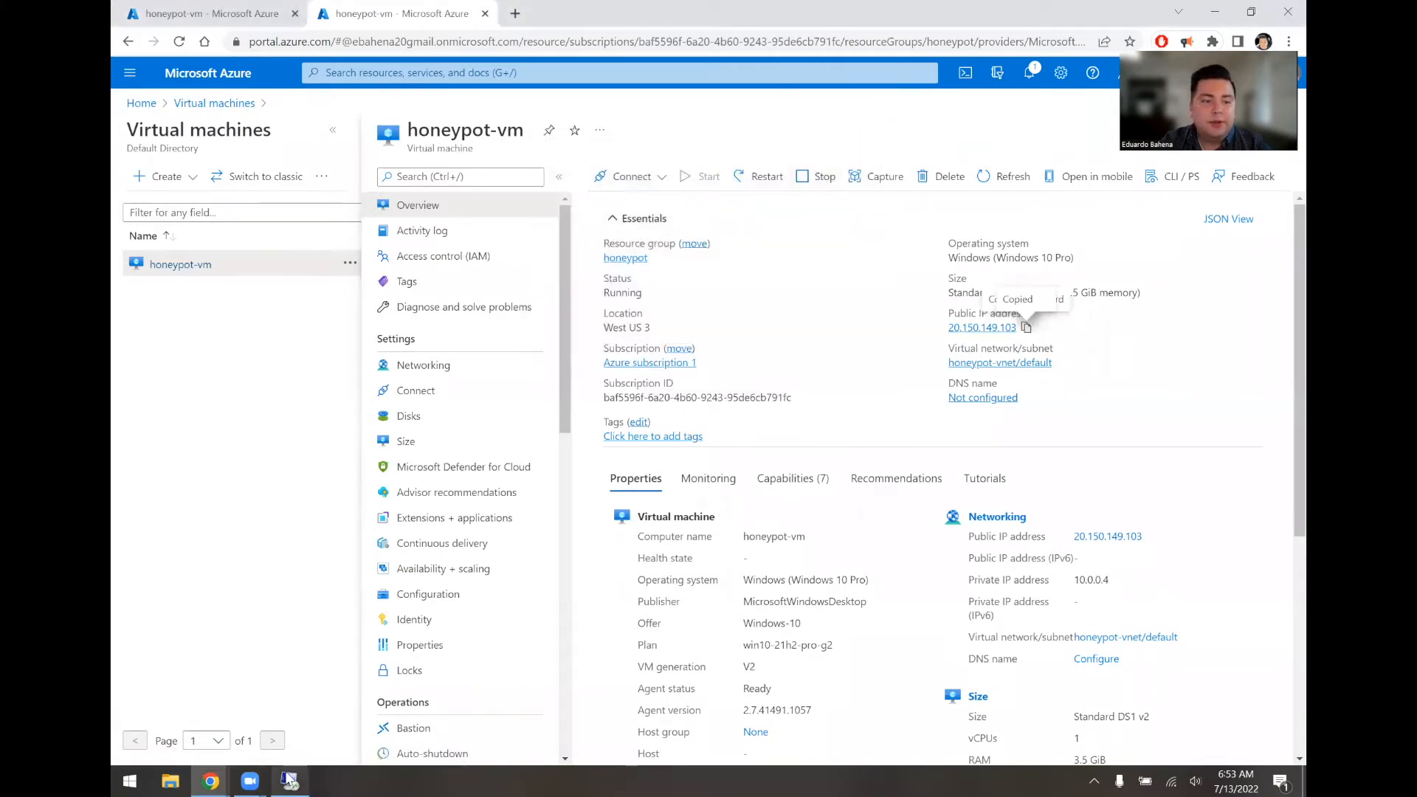
# Step: Return to the open remote session, refresh the Security log and go to its most recent events
pyautogui.click(289, 780)
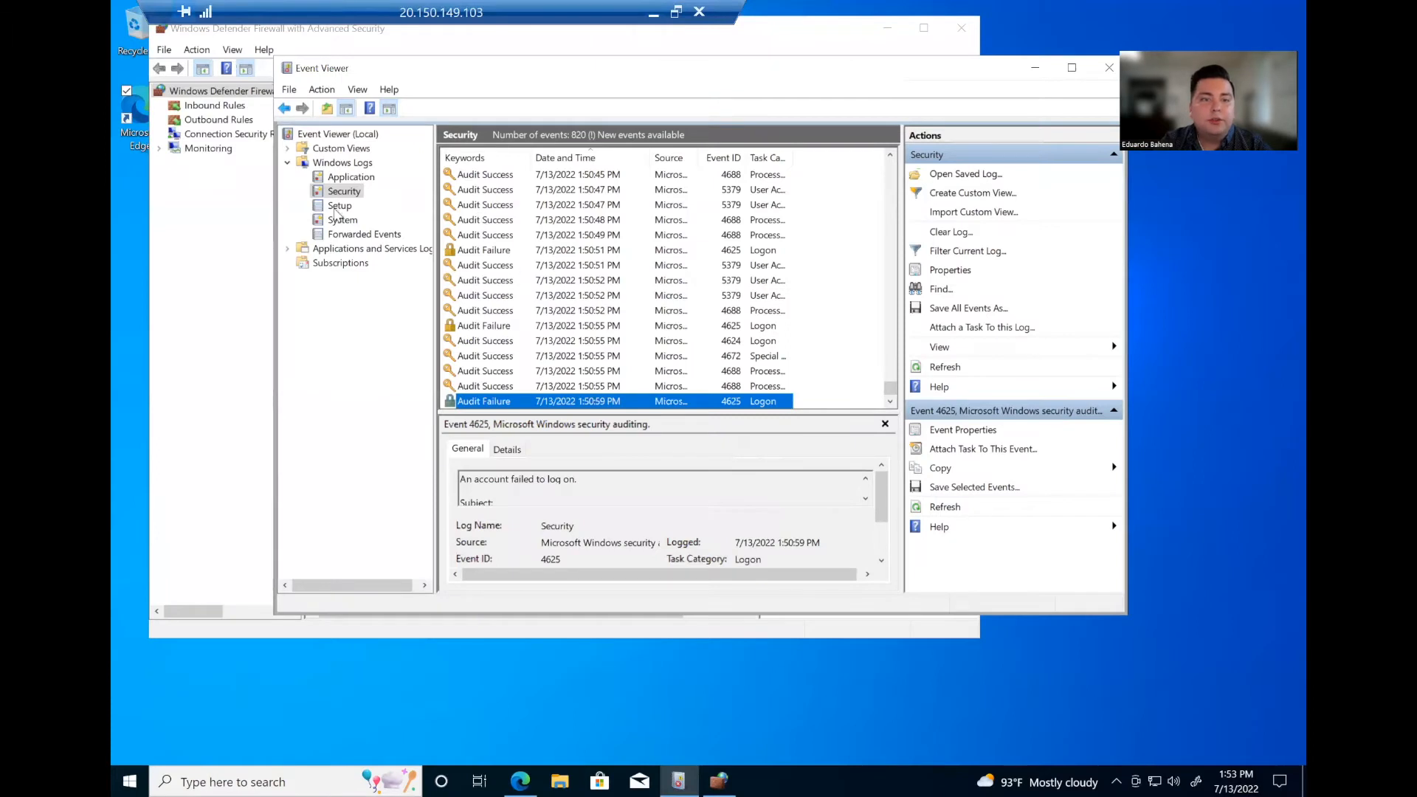
pyautogui.click(322, 89)
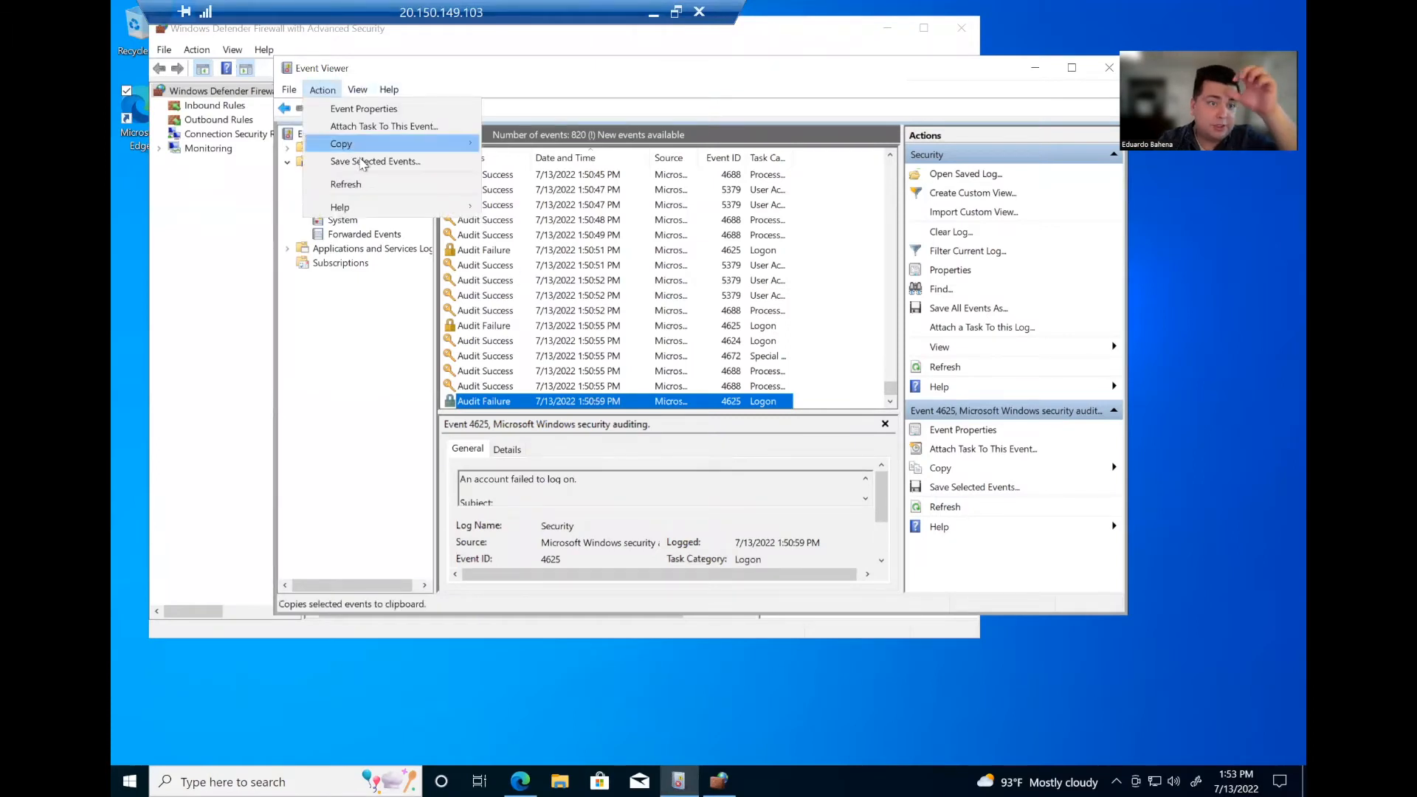
pyautogui.click(364, 184)
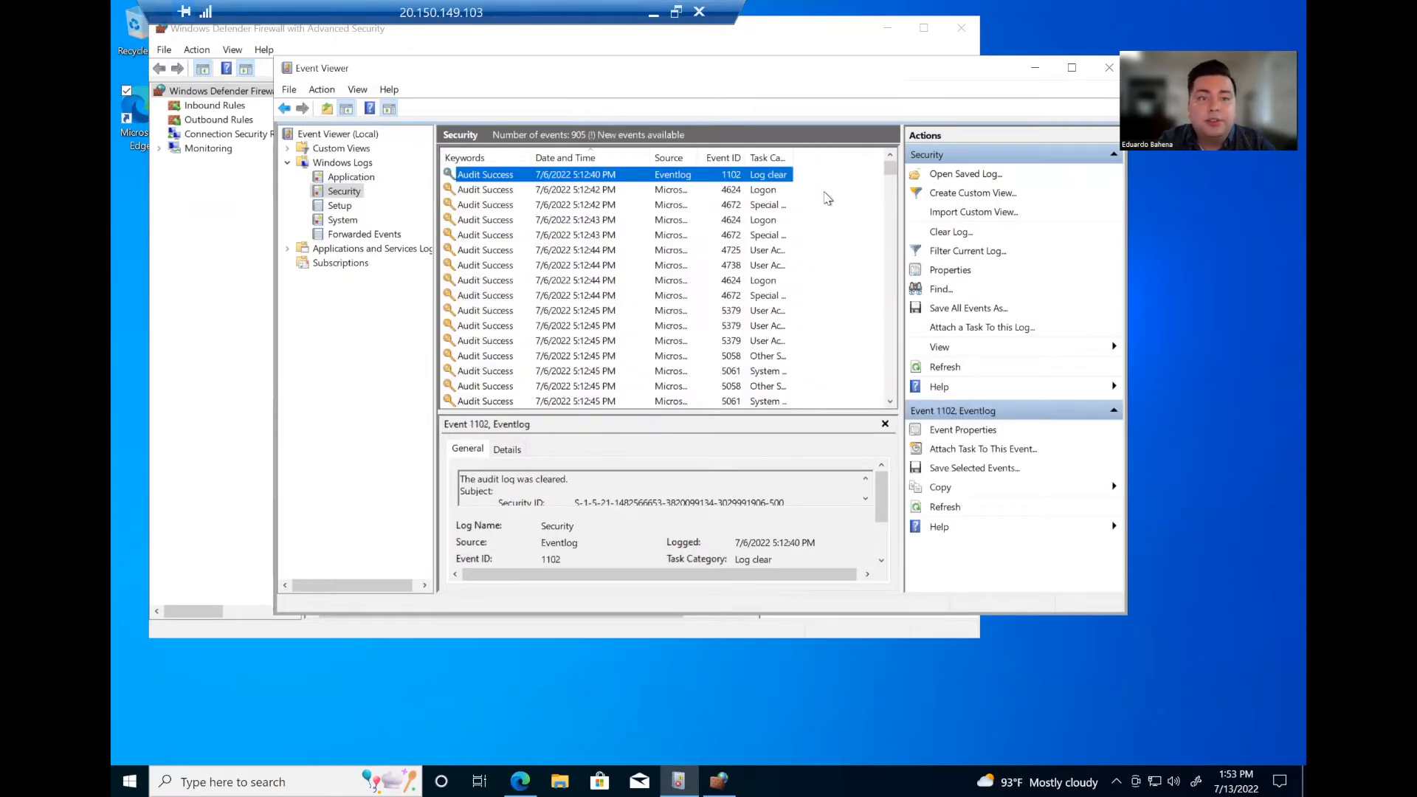
pyautogui.moveTo(891, 178); pyautogui.dragTo(893, 430)
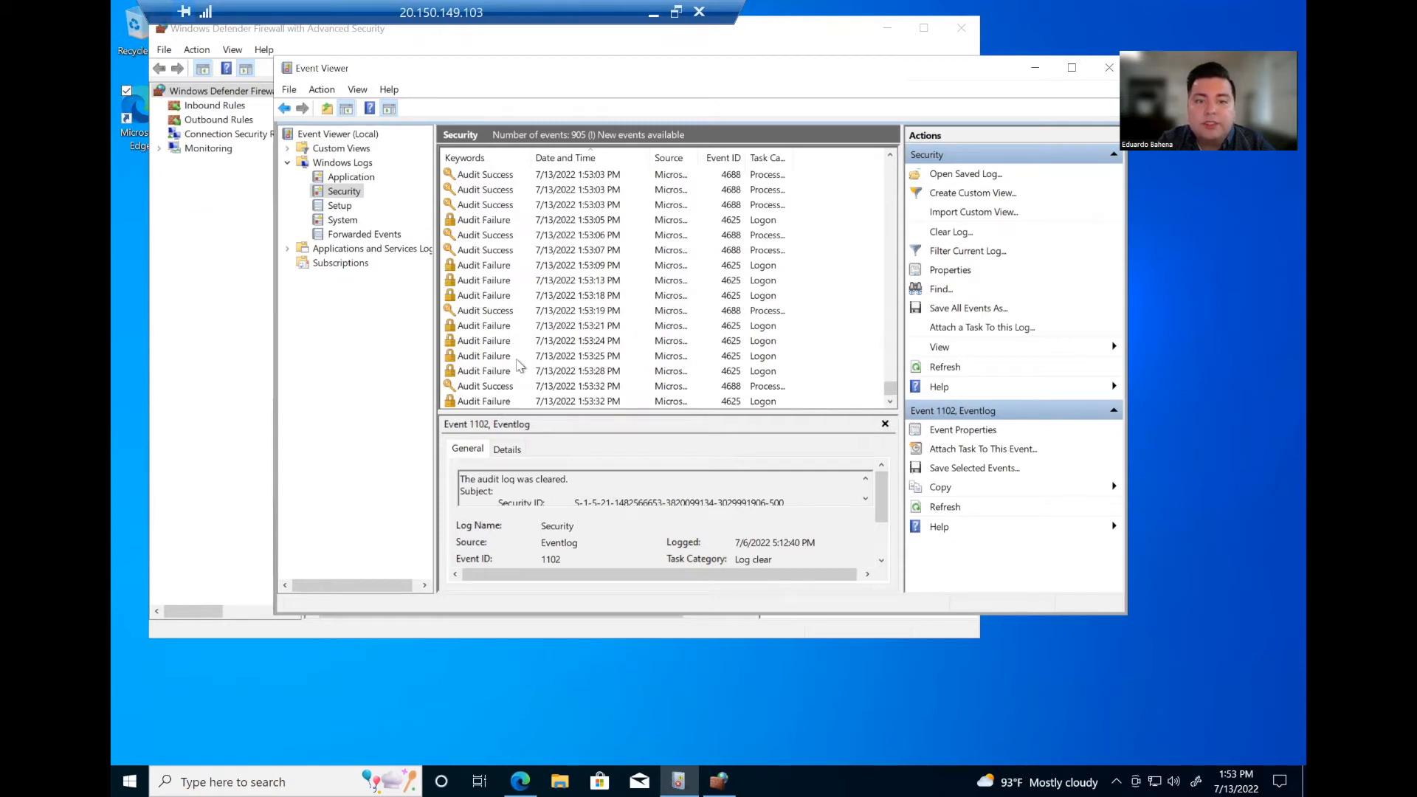
# Step: Examine the newest Audit Failure logon event down to its network information, then close its properties
pyautogui.doubleClick(513, 402)
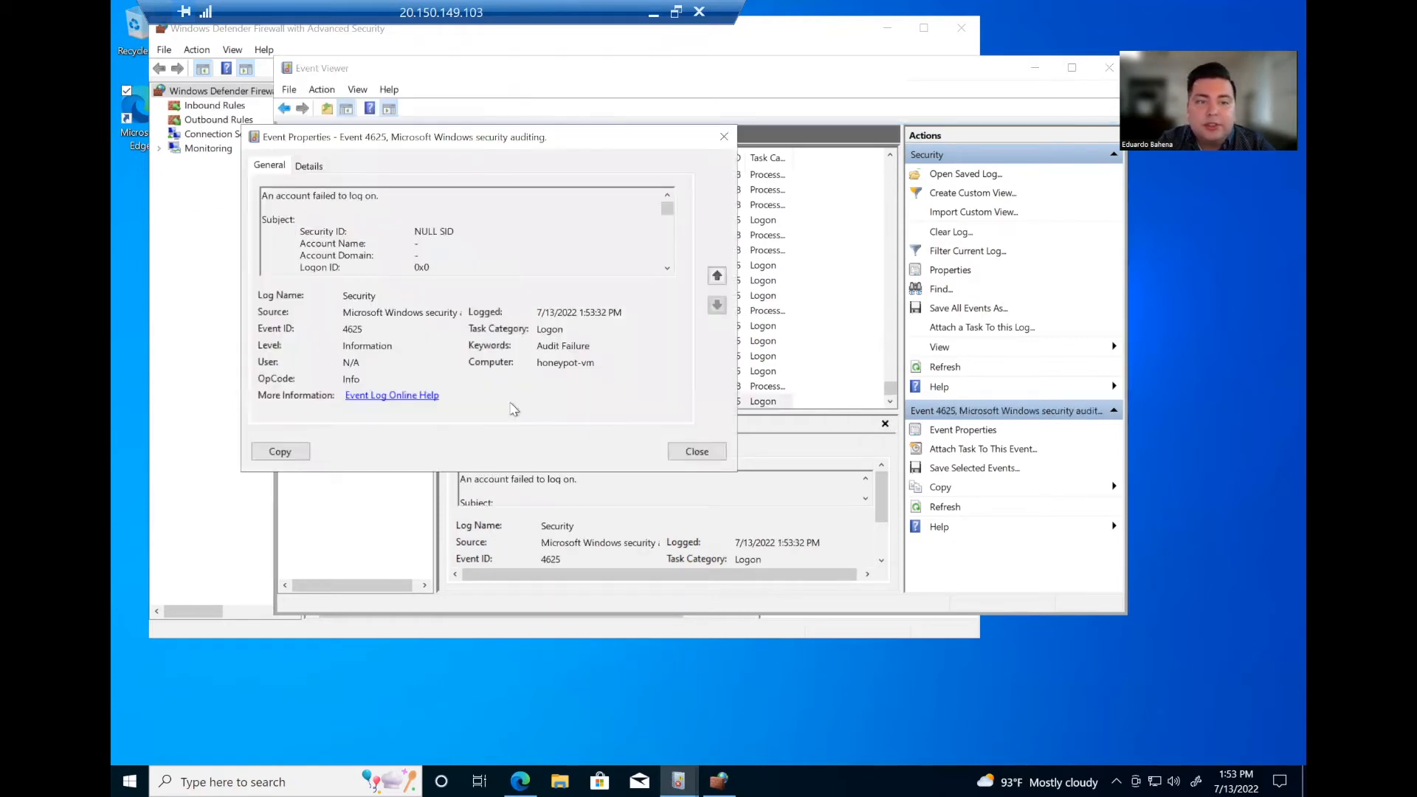
pyautogui.click(667, 269)
pyautogui.click(667, 269)
pyautogui.click(667, 269)
pyautogui.click(667, 270)
pyautogui.click(667, 270)
pyautogui.click(667, 270)
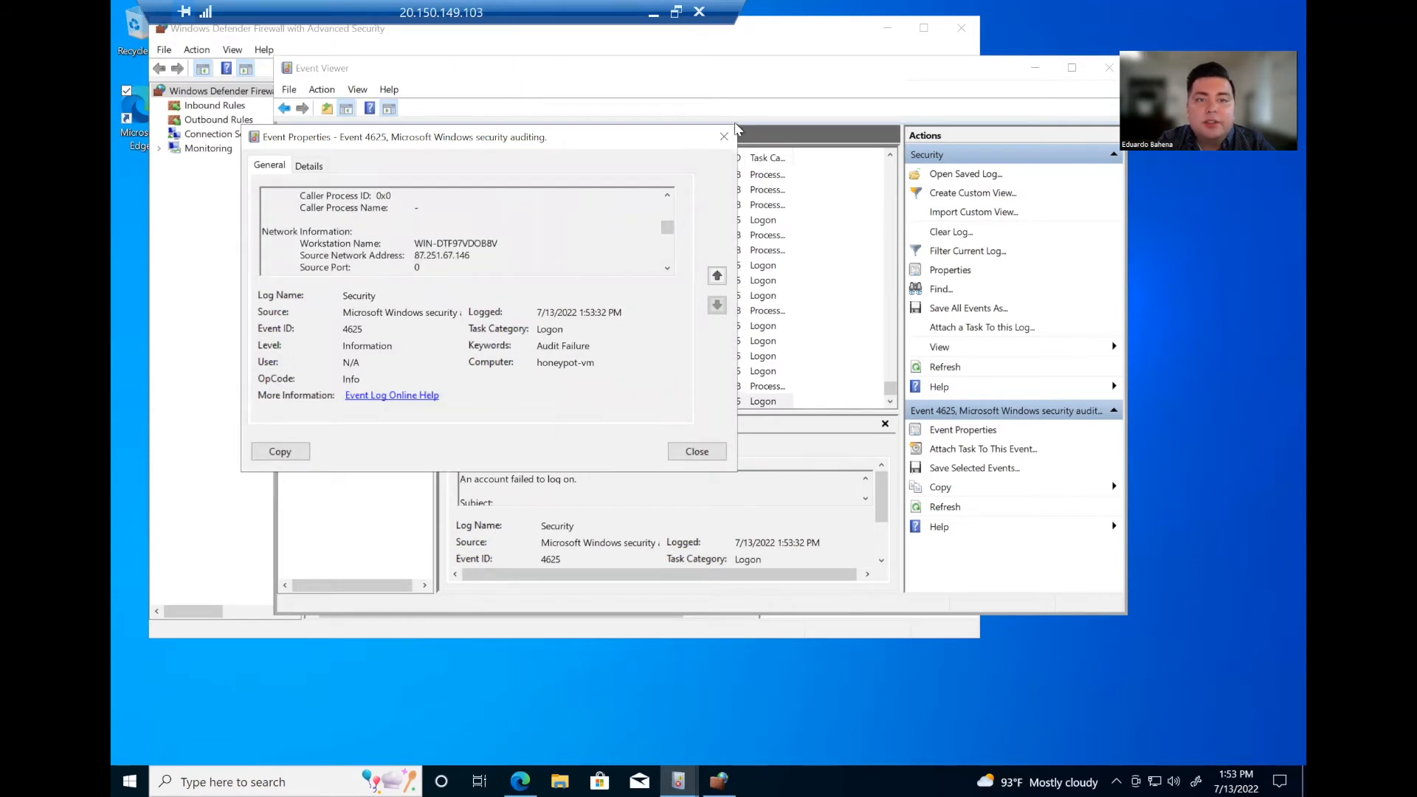
pyautogui.click(724, 136)
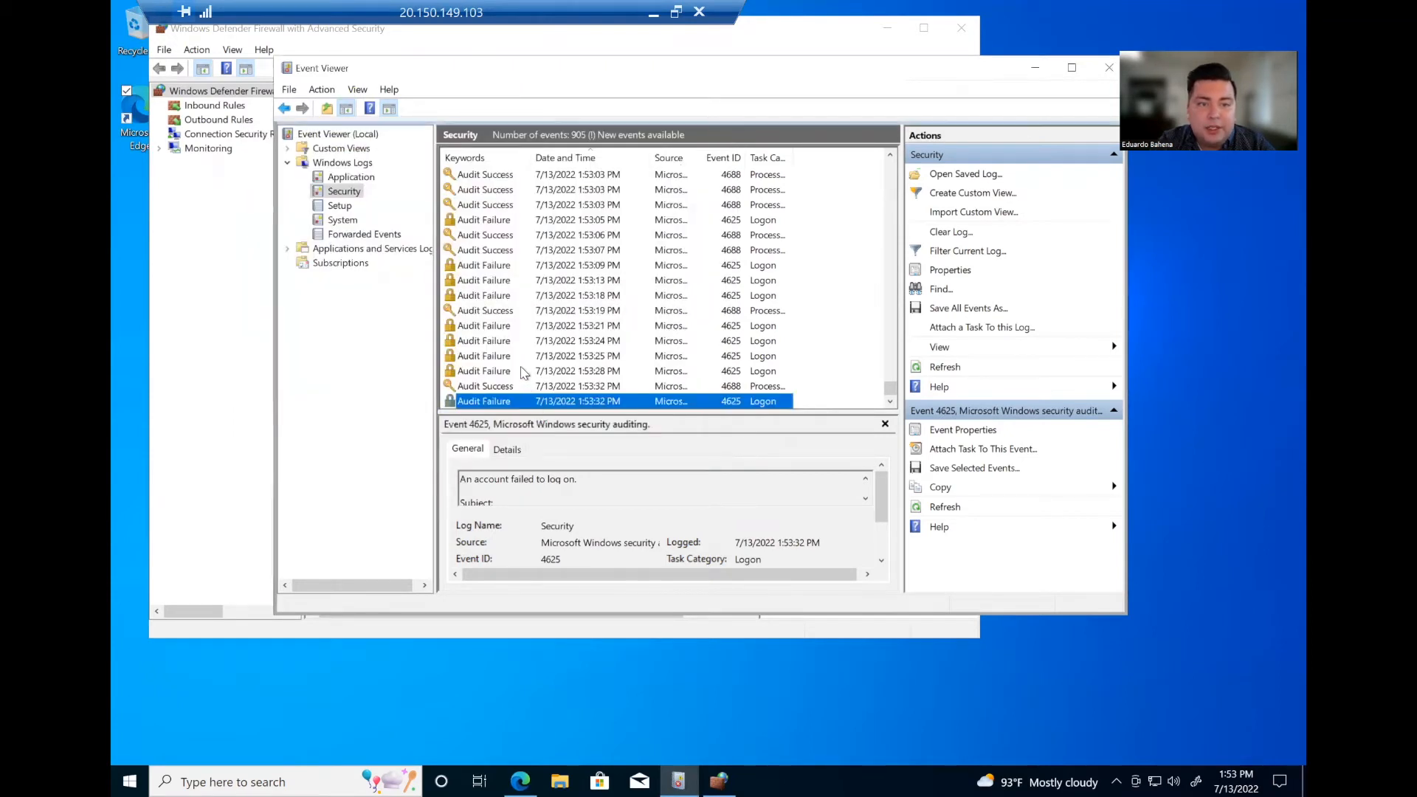
# Step: Check the properties of the Audit Failure event logged at 1:53:28 PM and close them
pyautogui.click(524, 373)
pyautogui.doubleClick(522, 371)
pyautogui.scroll(-5, 547, 222)
pyautogui.click(744, 157)
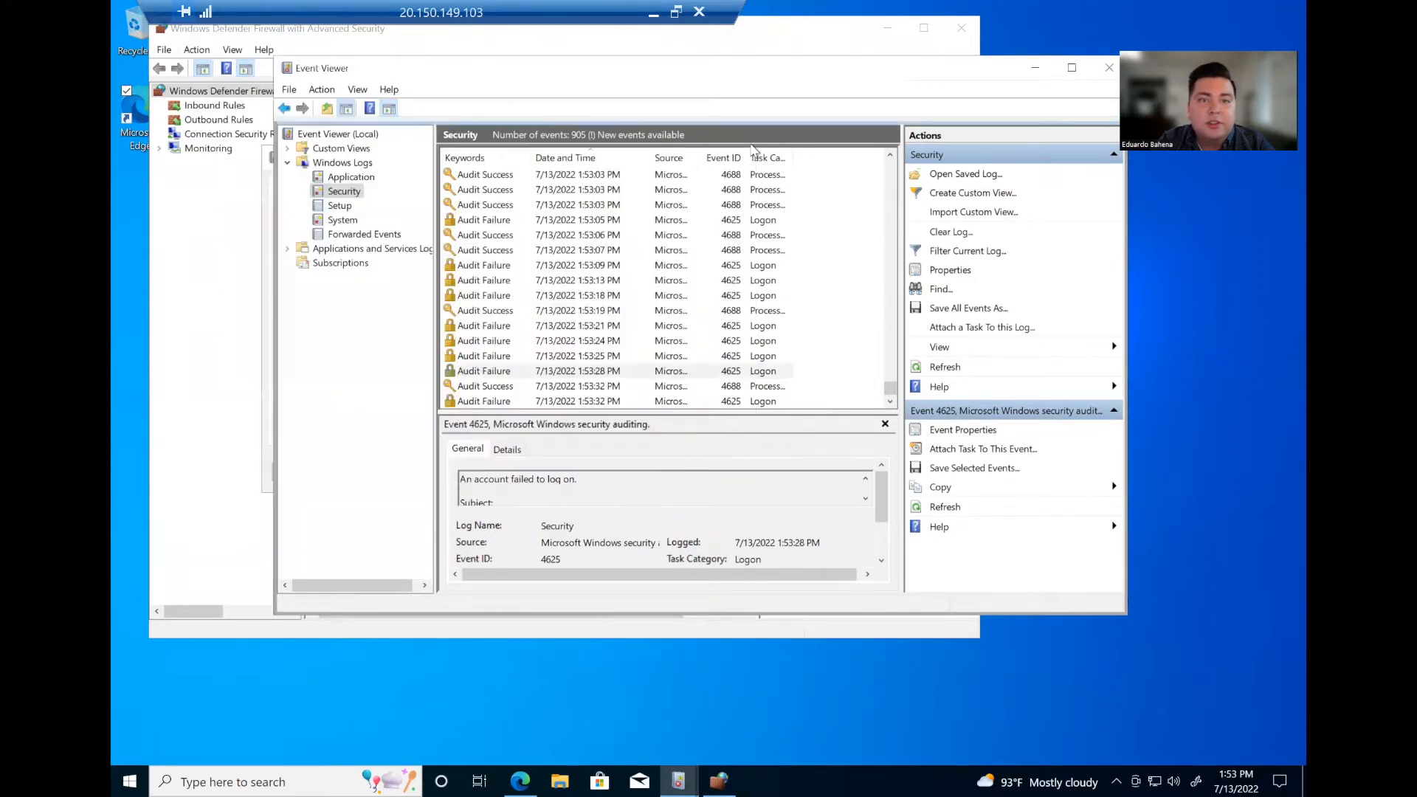
# Step: Open the Audit Failure event logged at 1:53:25 PM and examine the account for which logon failed
pyautogui.click(561, 358)
pyautogui.doubleClick(562, 359)
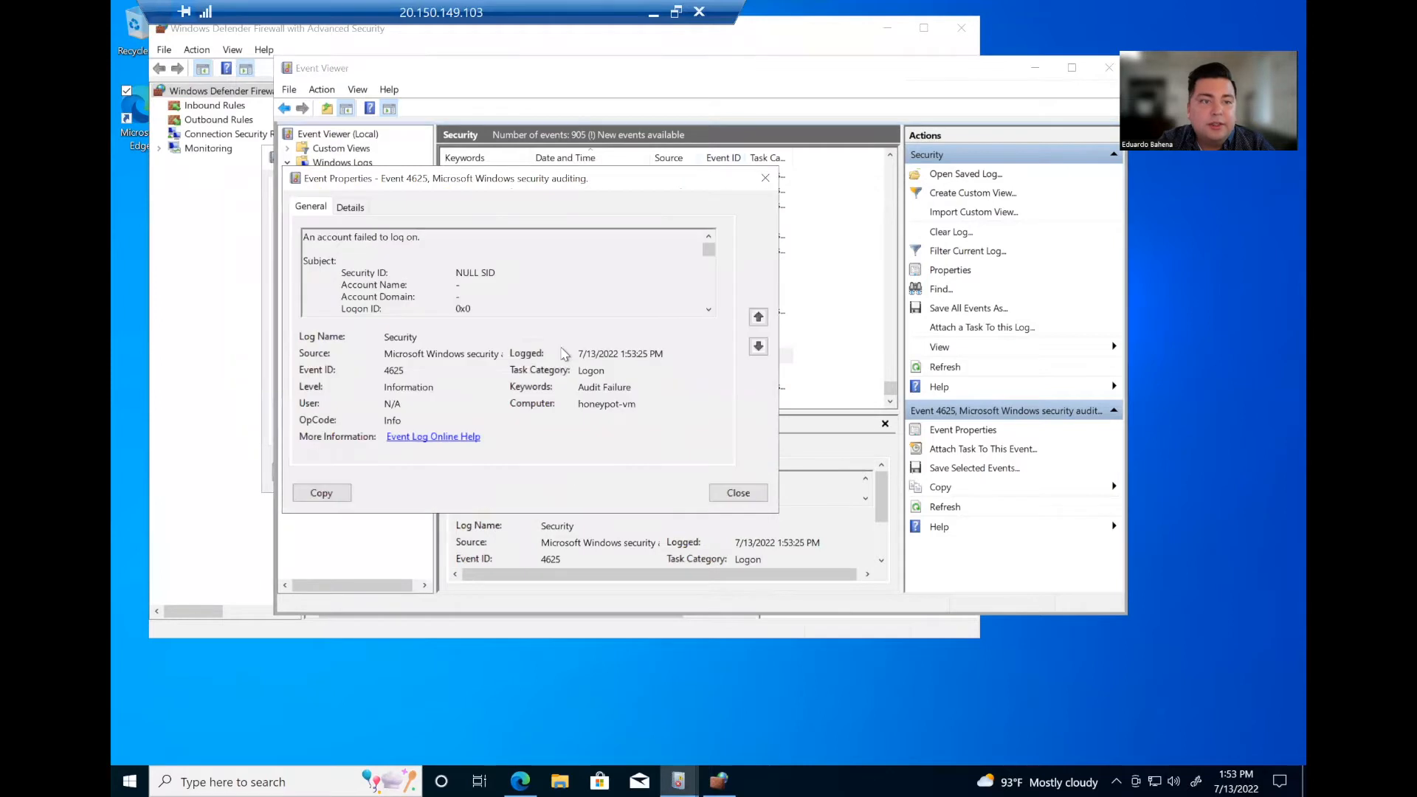
pyautogui.scroll(-3, 574, 286)
pyautogui.scroll(3, 574, 287)
pyautogui.click(709, 310)
pyautogui.tripleClick(701, 310)
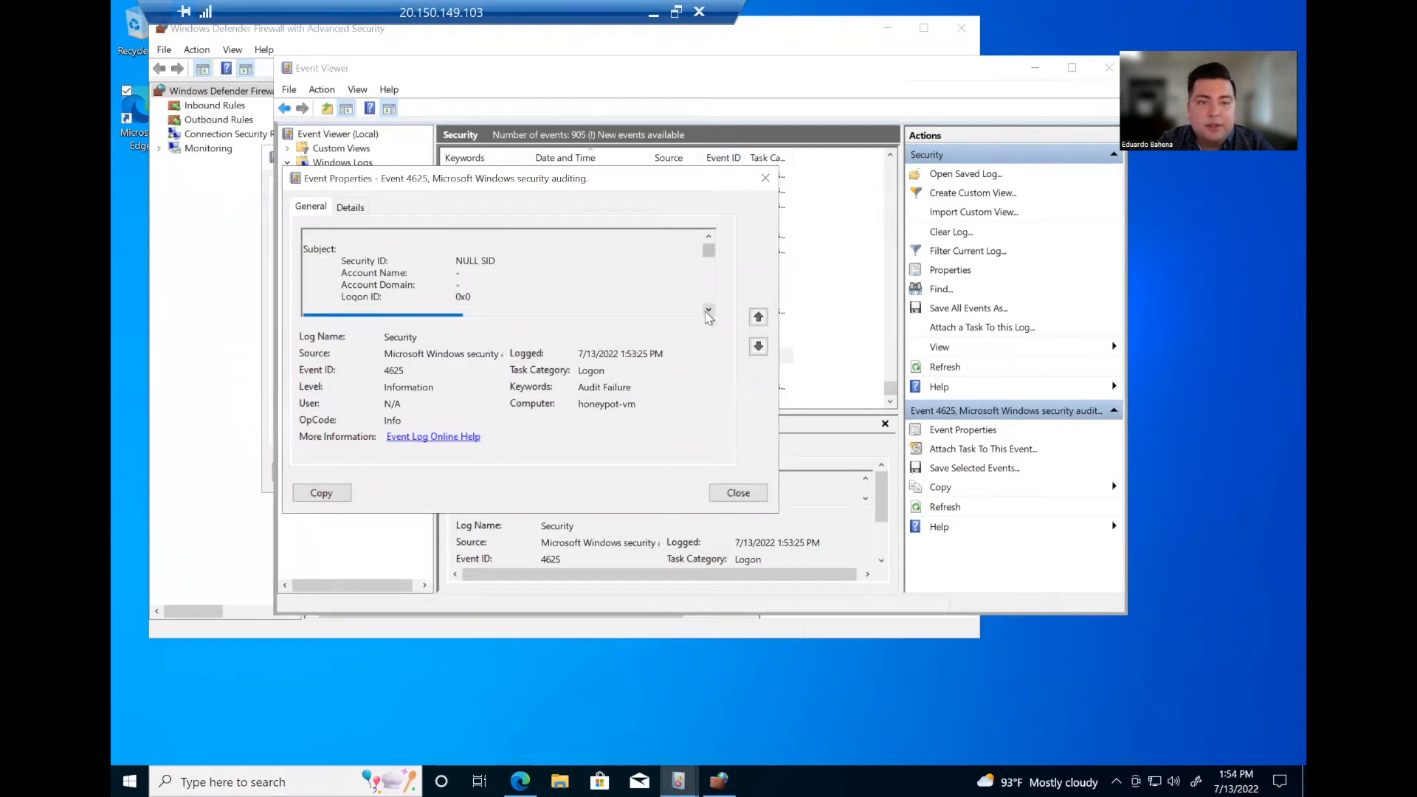
pyautogui.click(709, 310)
pyautogui.click(708, 310)
pyautogui.click(709, 311)
pyautogui.click(709, 311)
pyautogui.click(708, 311)
pyautogui.moveTo(532, 285); pyautogui.dragTo(443, 267)
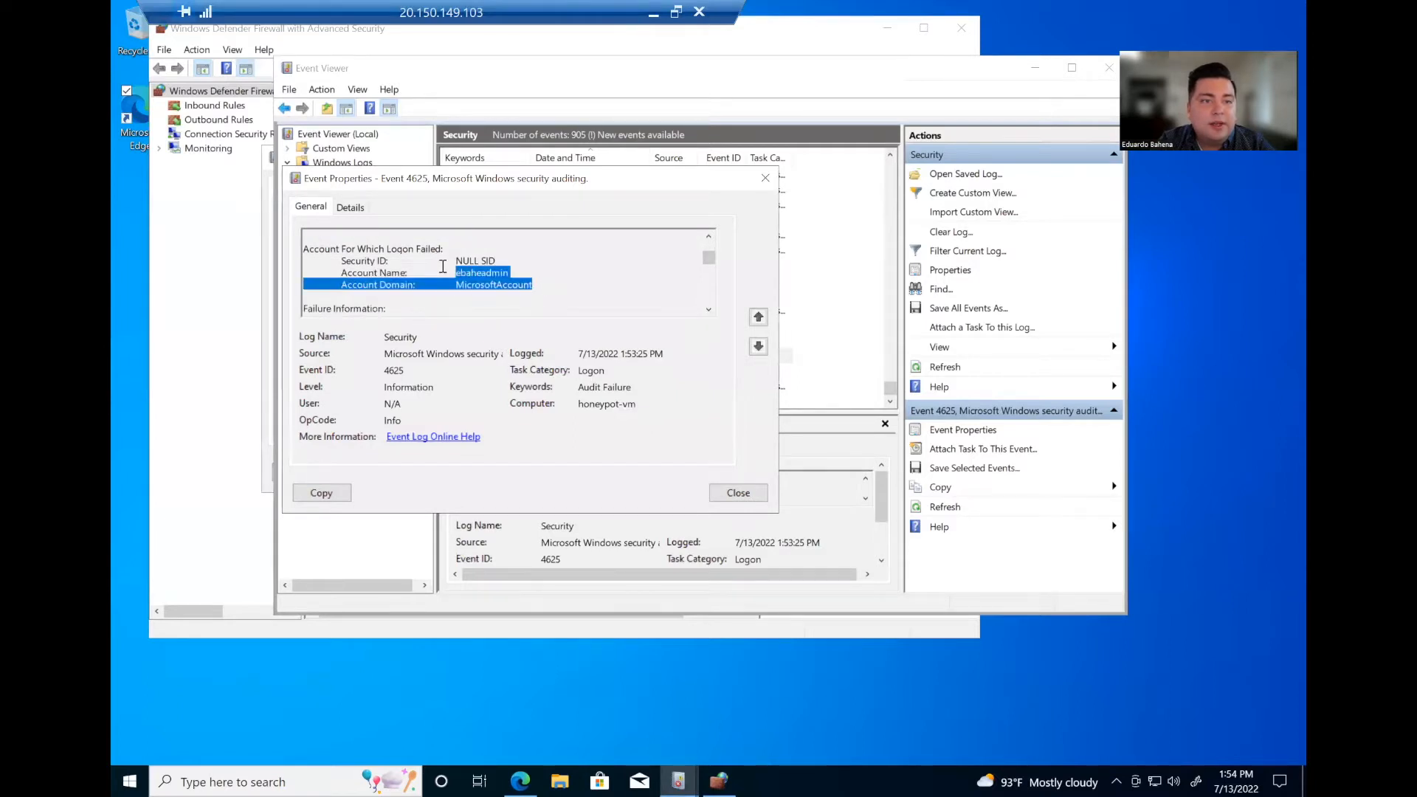
# Step: Review the event's failure information and source network address, then close its properties
pyautogui.scroll(1, 557, 264)
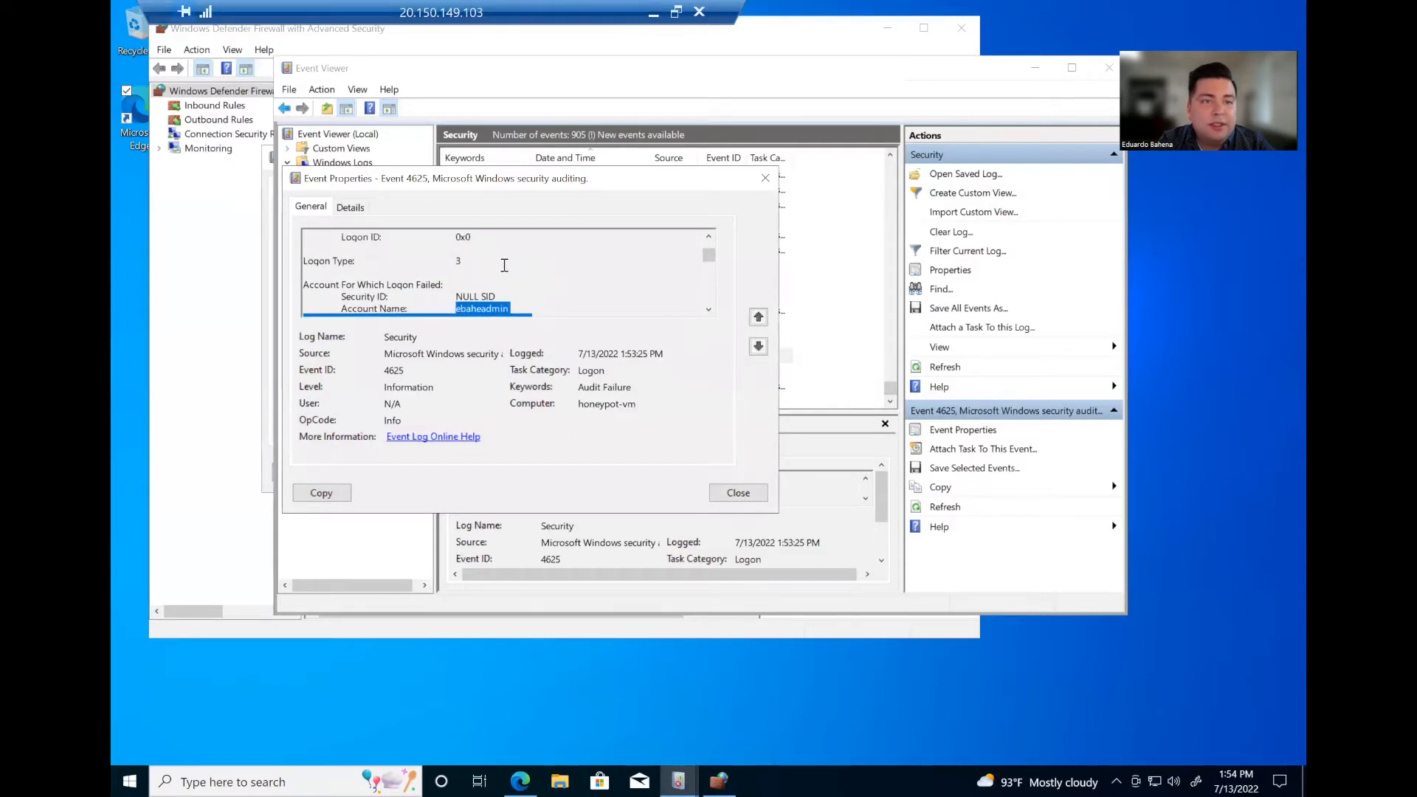
pyautogui.scroll(-3, 710, 313)
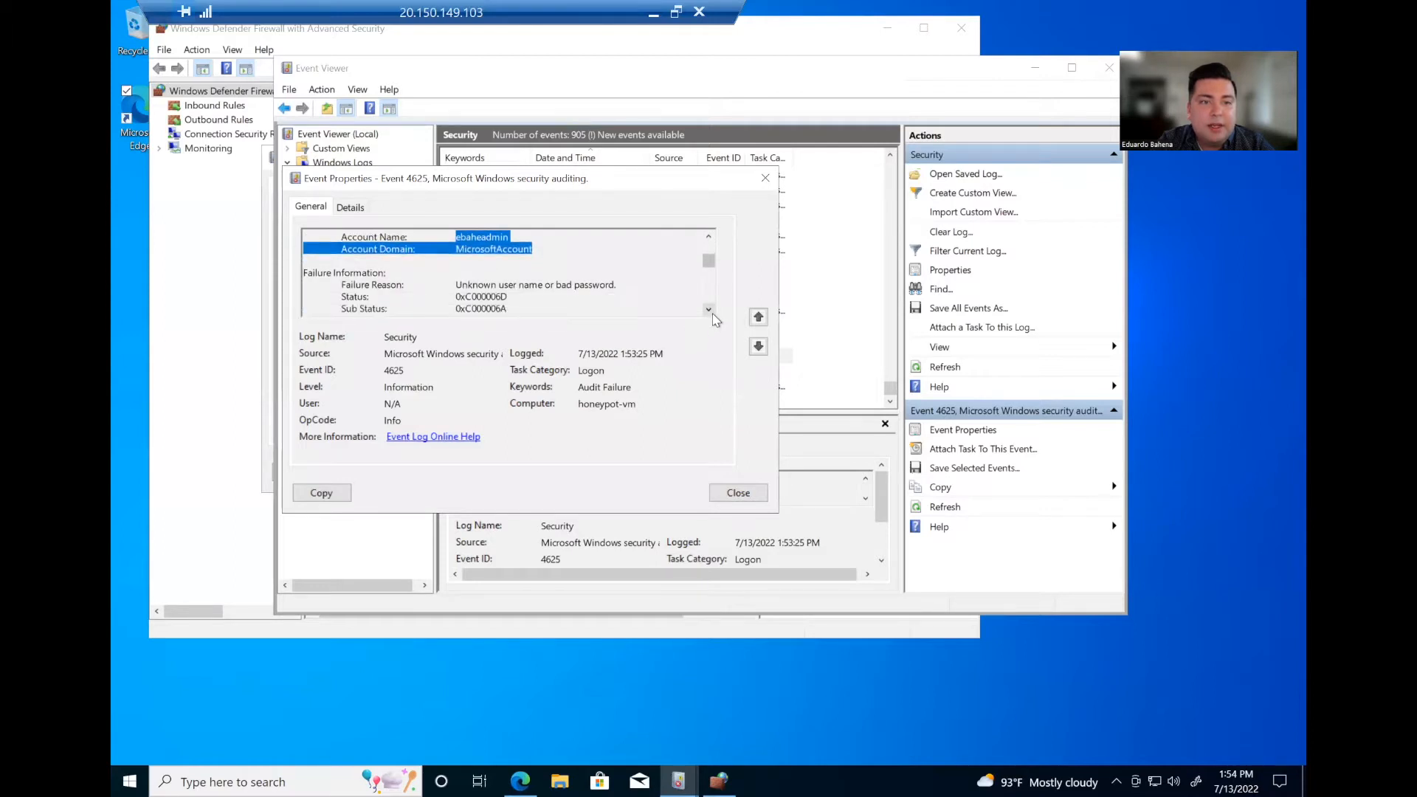
pyautogui.scroll(-4, 715, 319)
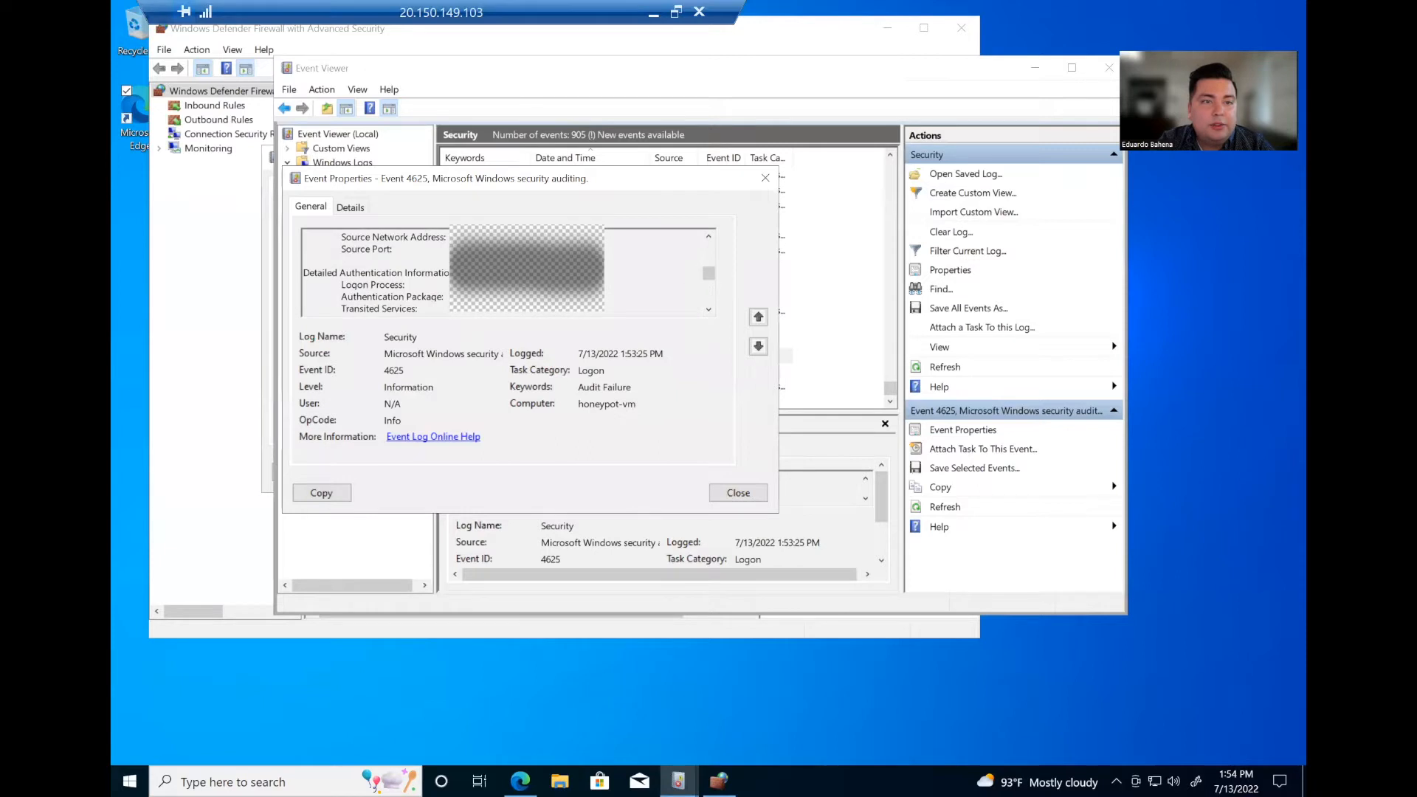
pyautogui.tripleClick(516, 249)
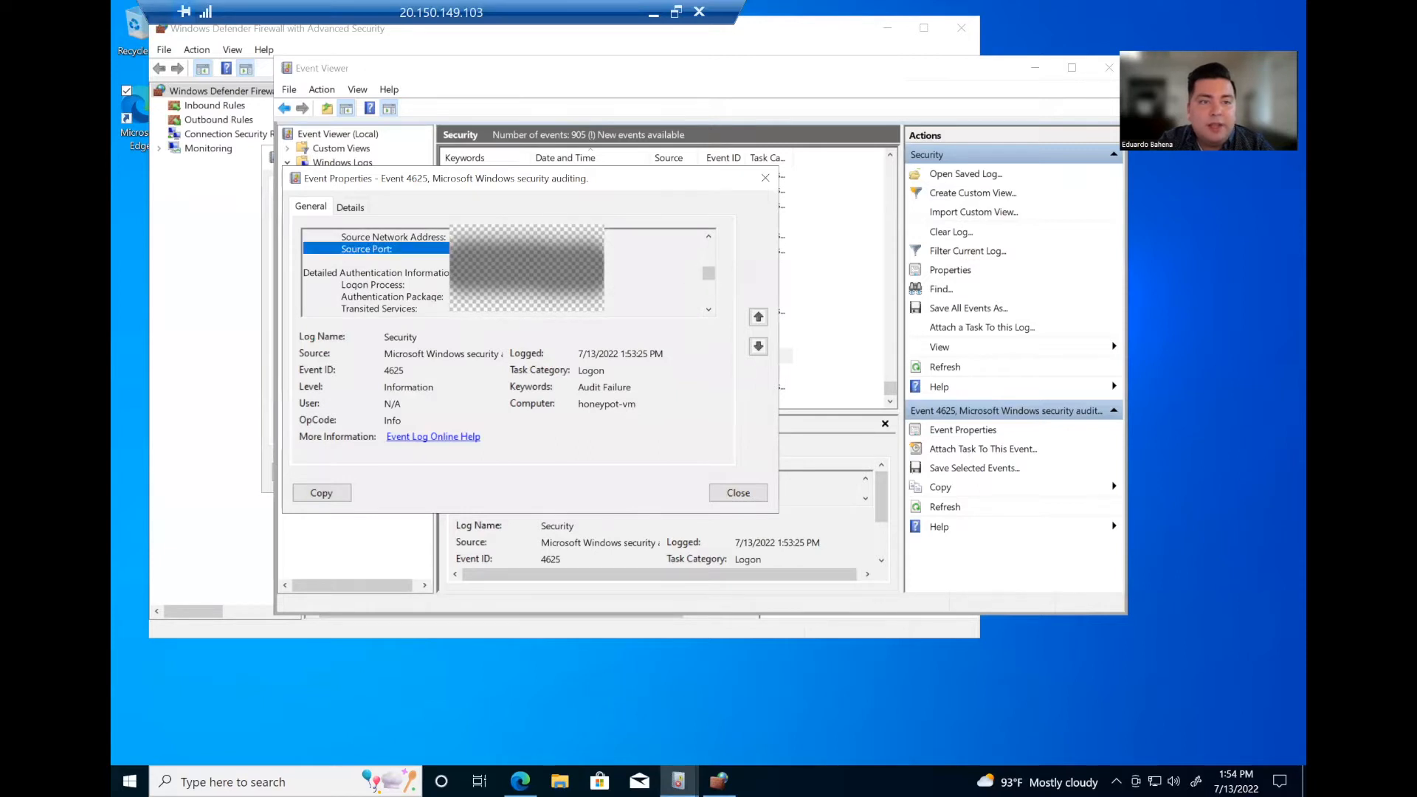
pyautogui.click(454, 295)
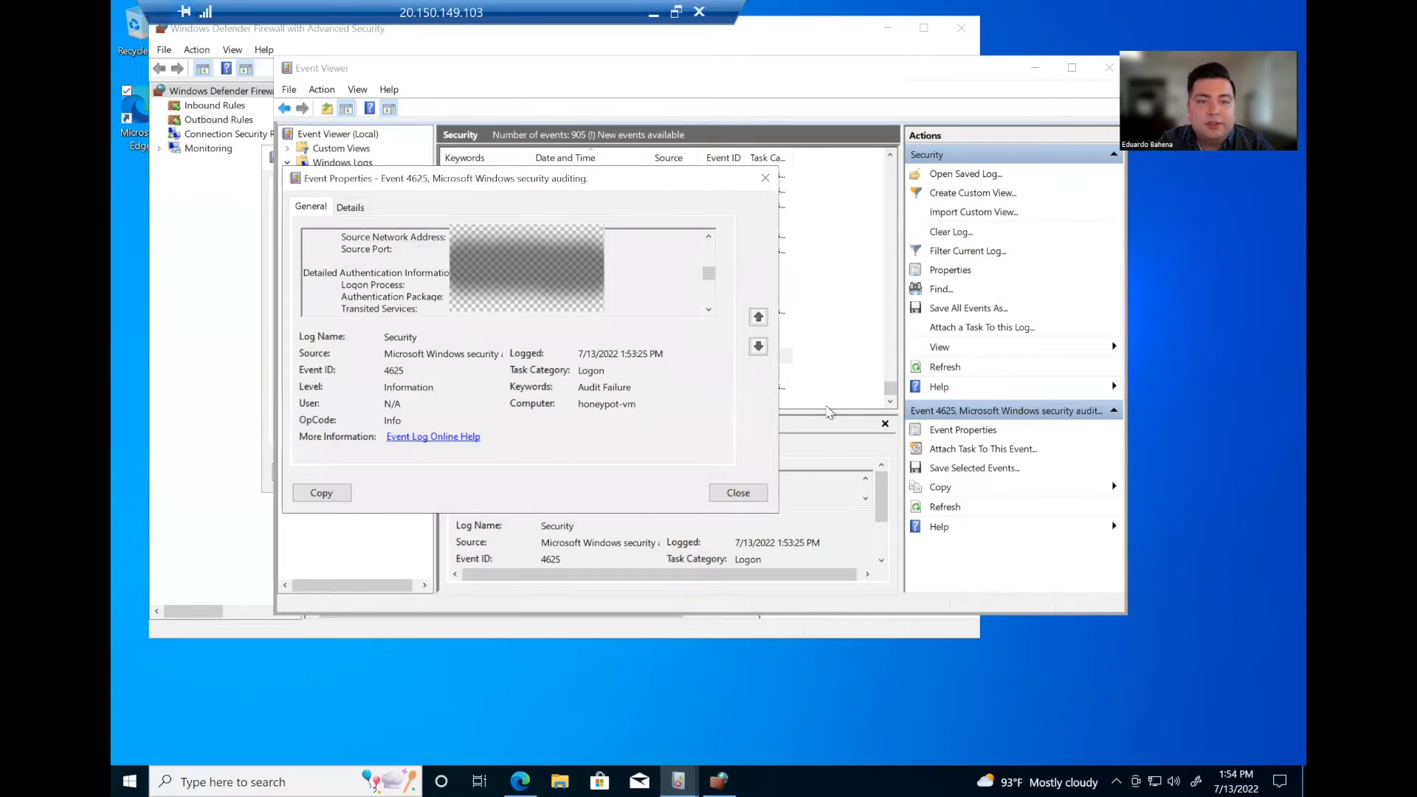
pyautogui.click(737, 493)
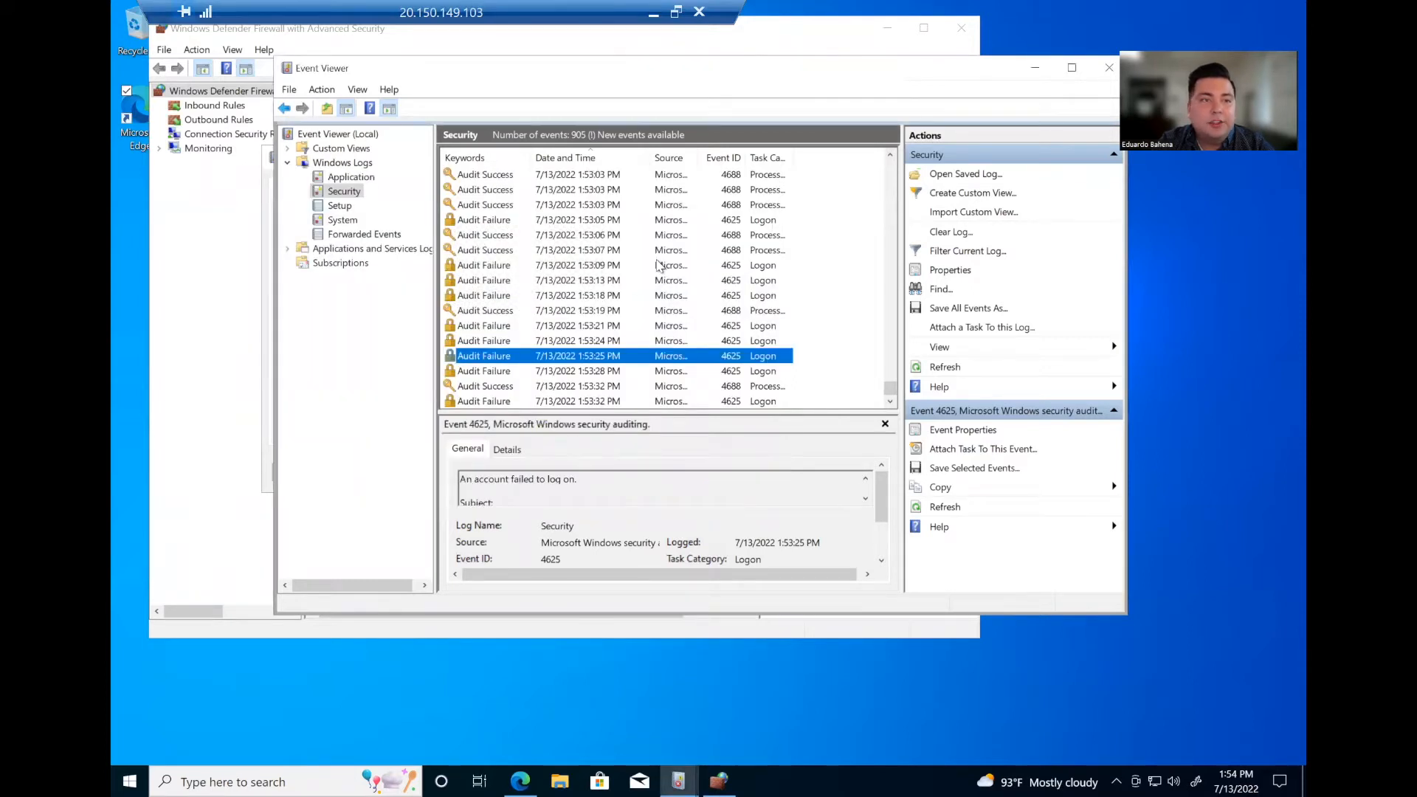
# Step: Close the Windows Defender Firewall window and reopen the console by running wf.msc
pyautogui.click(967, 33)
pyautogui.click(113, 775)
pyautogui.write('wf.msc')
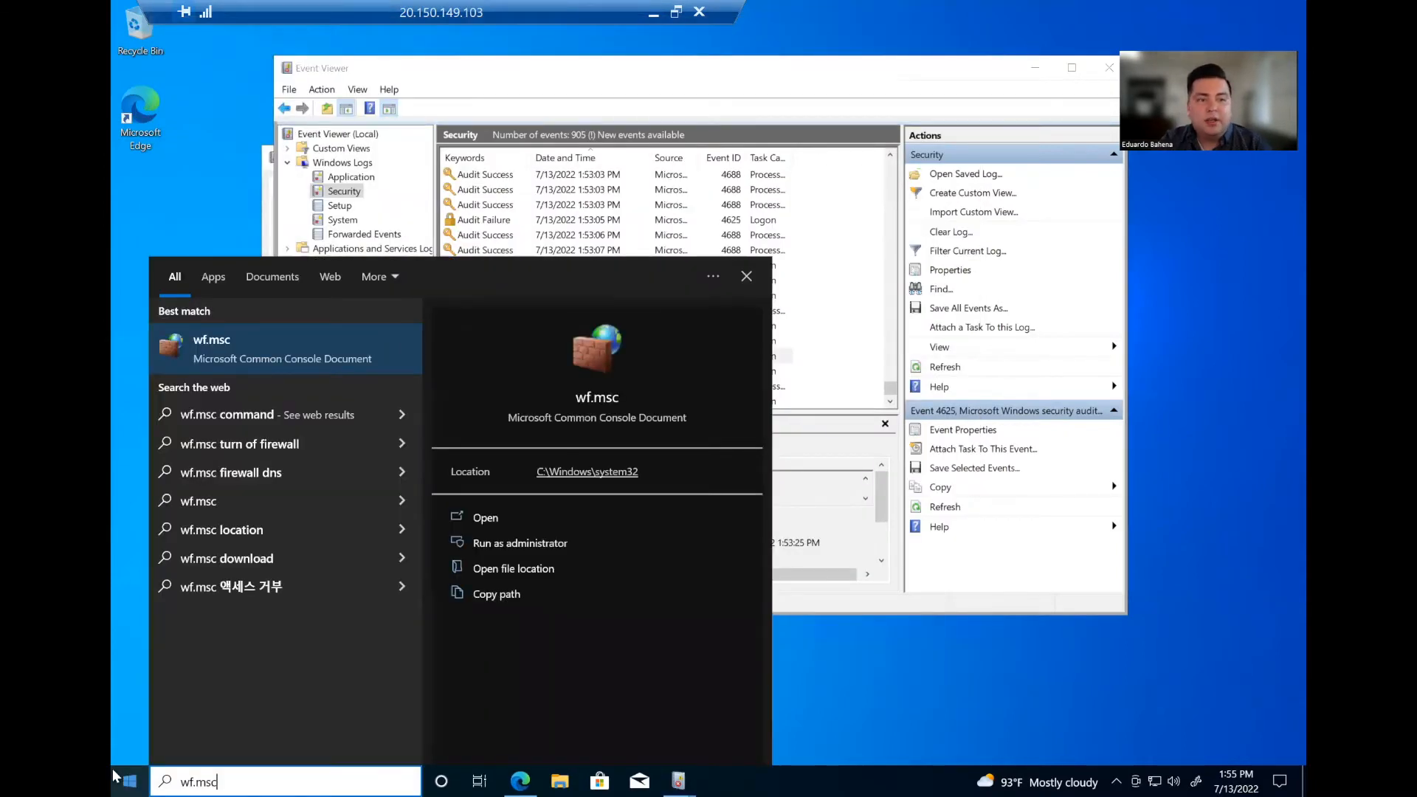
pyautogui.click(481, 516)
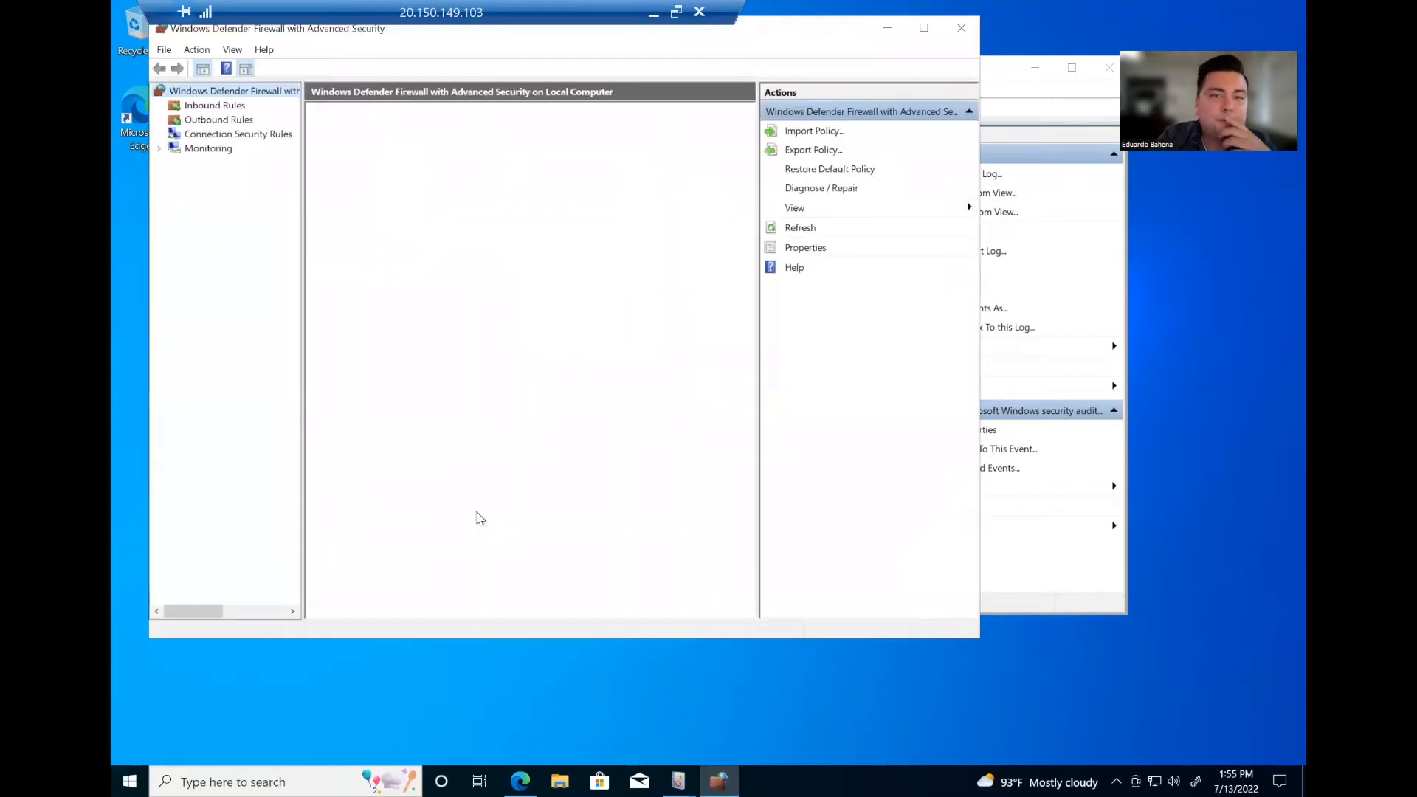
# Step: In the Windows Defender Firewall properties, set the firewall state to Off for the Domain and Private profiles
pyautogui.scroll(-3, 473, 280)
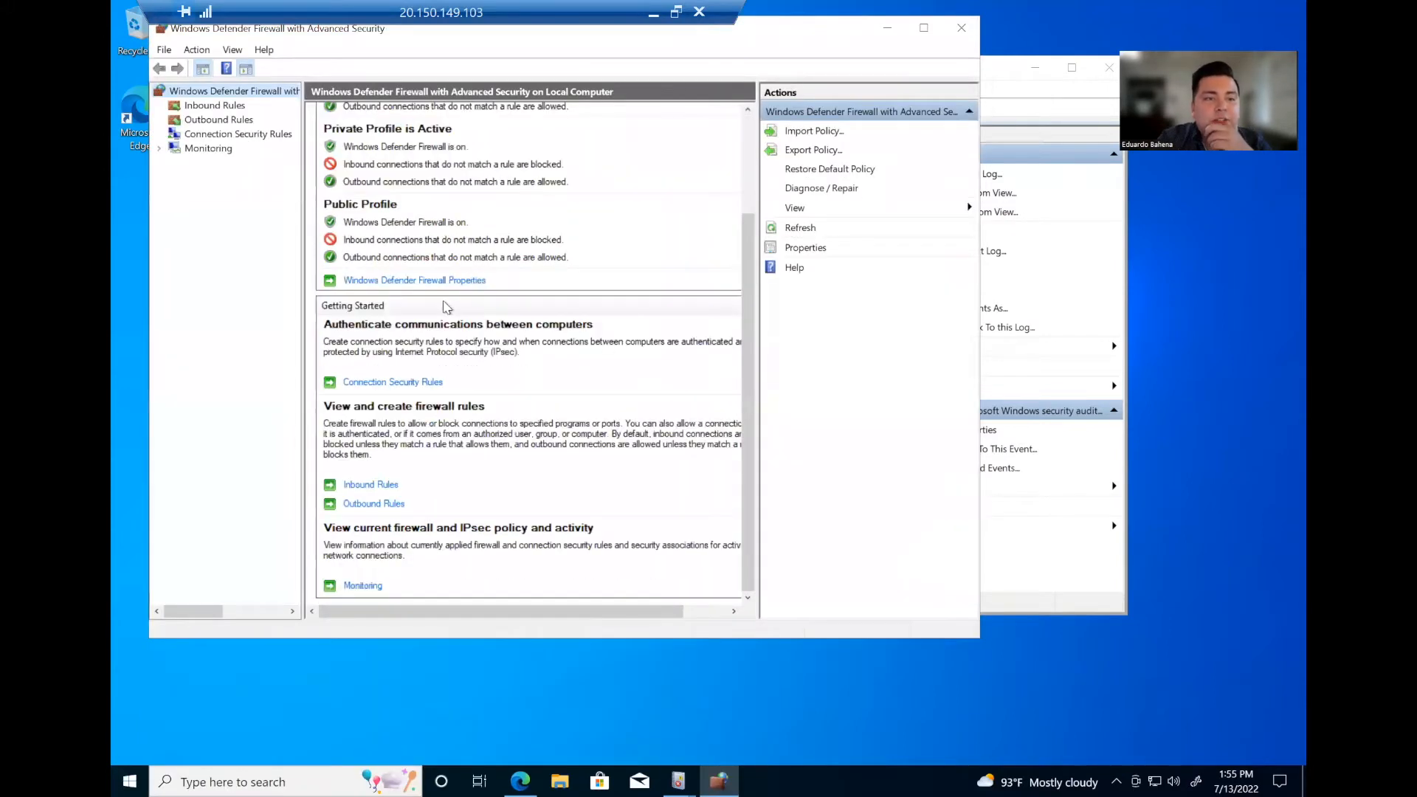
pyautogui.click(381, 281)
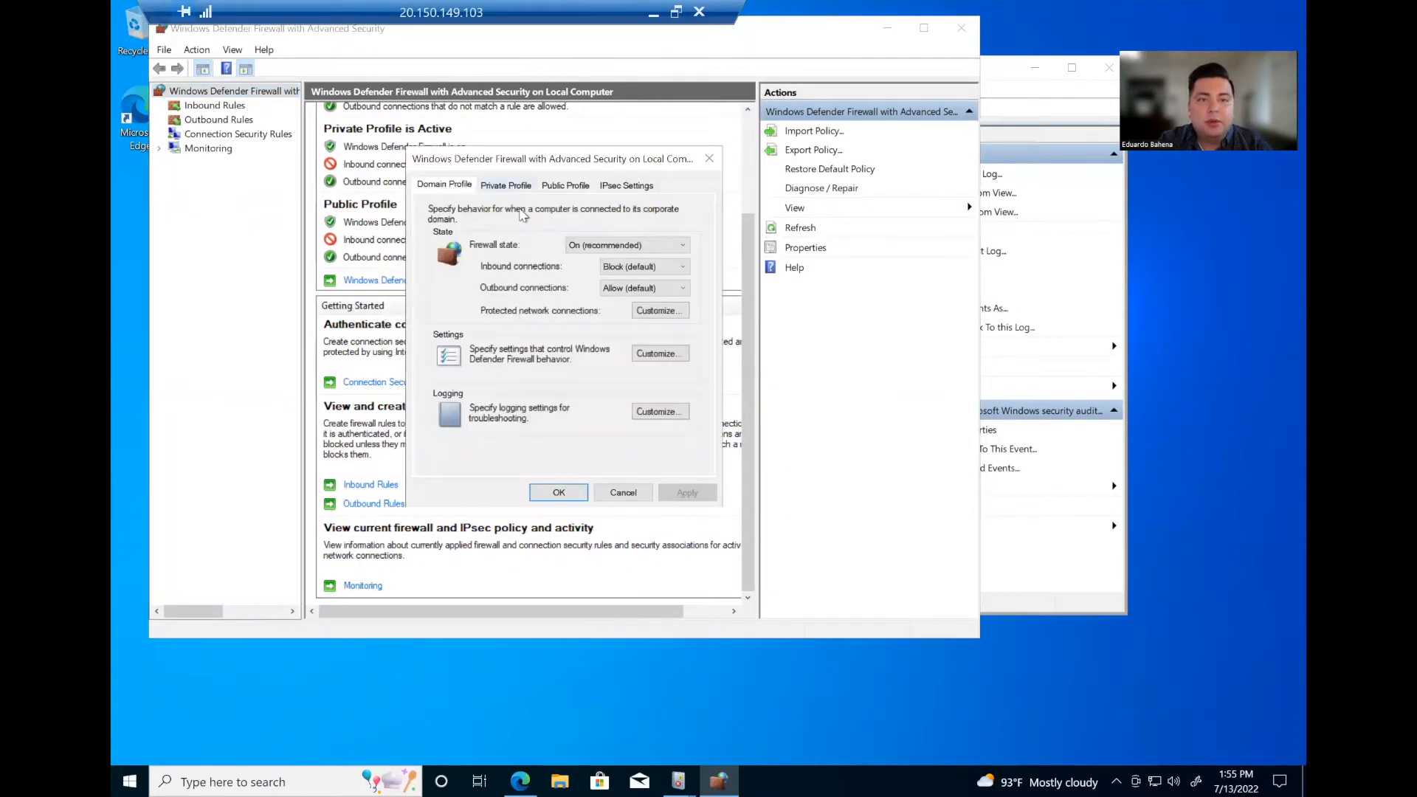
pyautogui.click(595, 247)
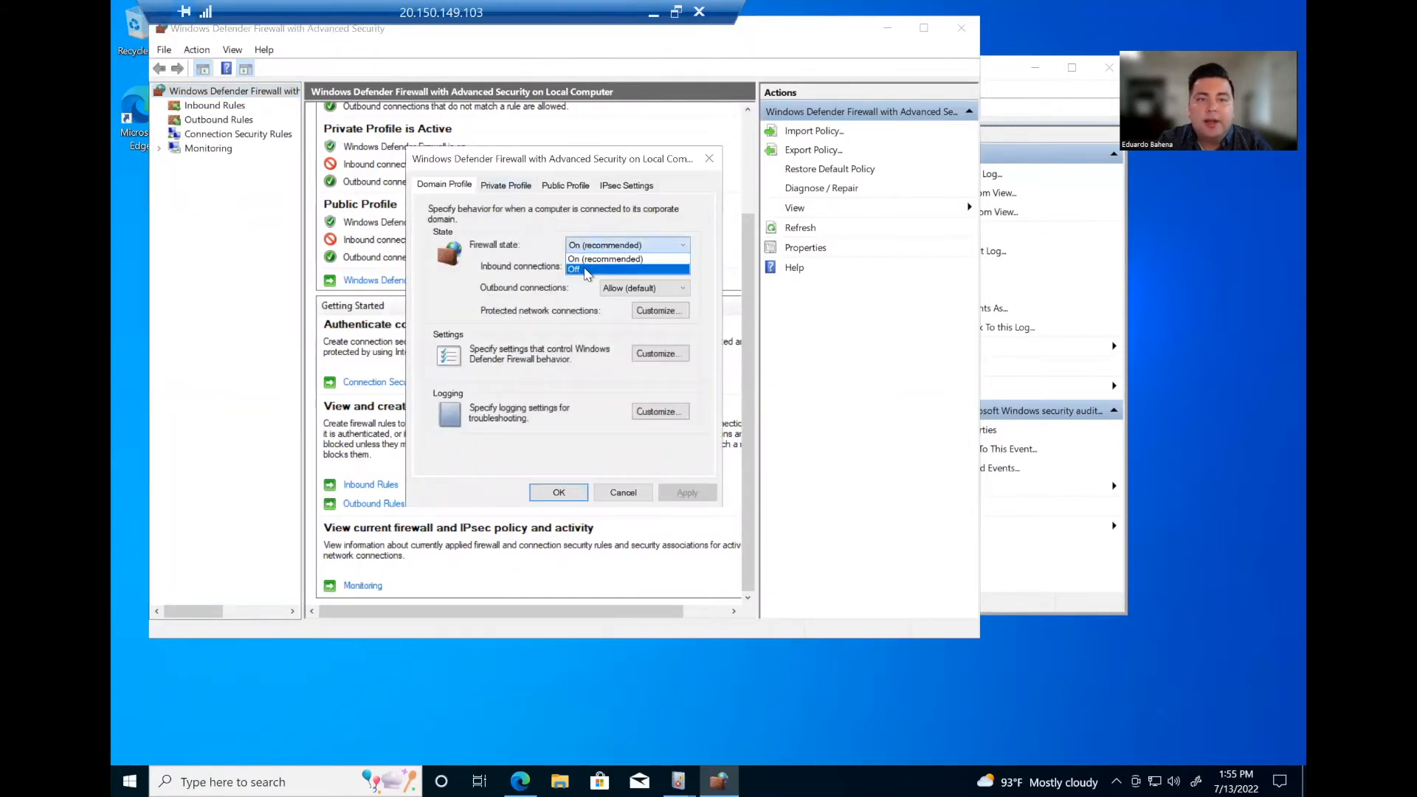
pyautogui.click(587, 270)
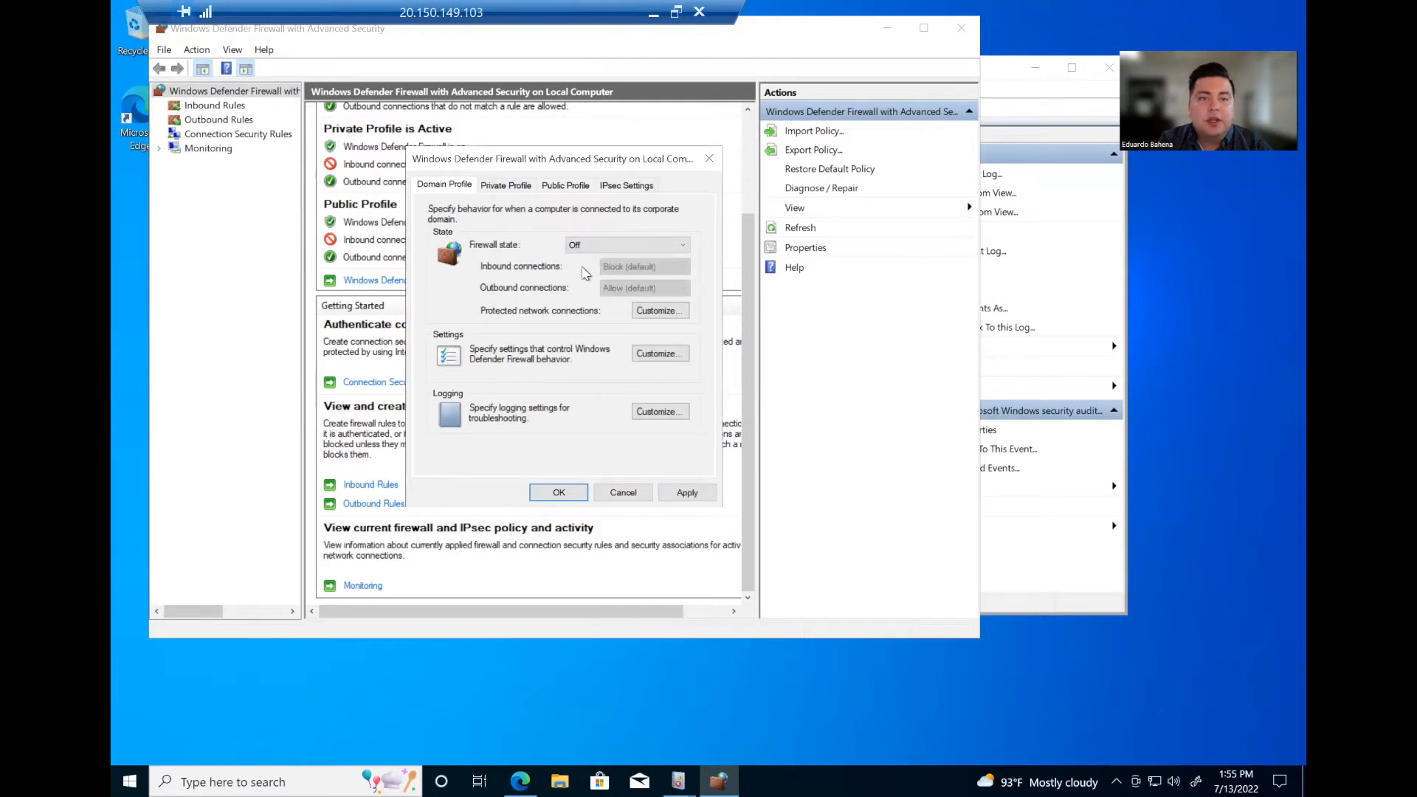
pyautogui.click(506, 189)
pyautogui.click(590, 245)
pyautogui.click(581, 276)
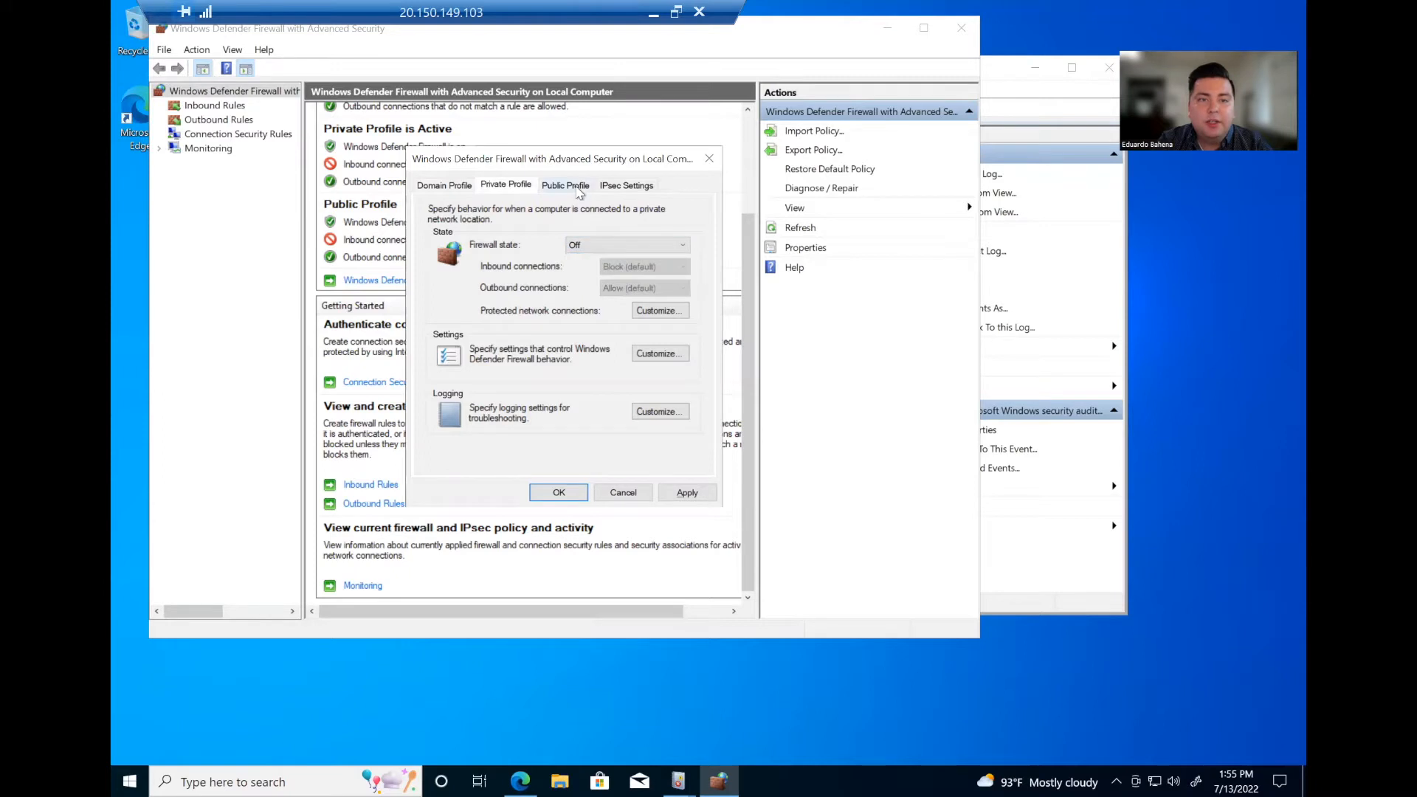
# Step: Set the Public Profile's inbound connections to Allow and apply the firewall properties
pyautogui.click(580, 186)
pyautogui.click(601, 265)
pyautogui.click(612, 301)
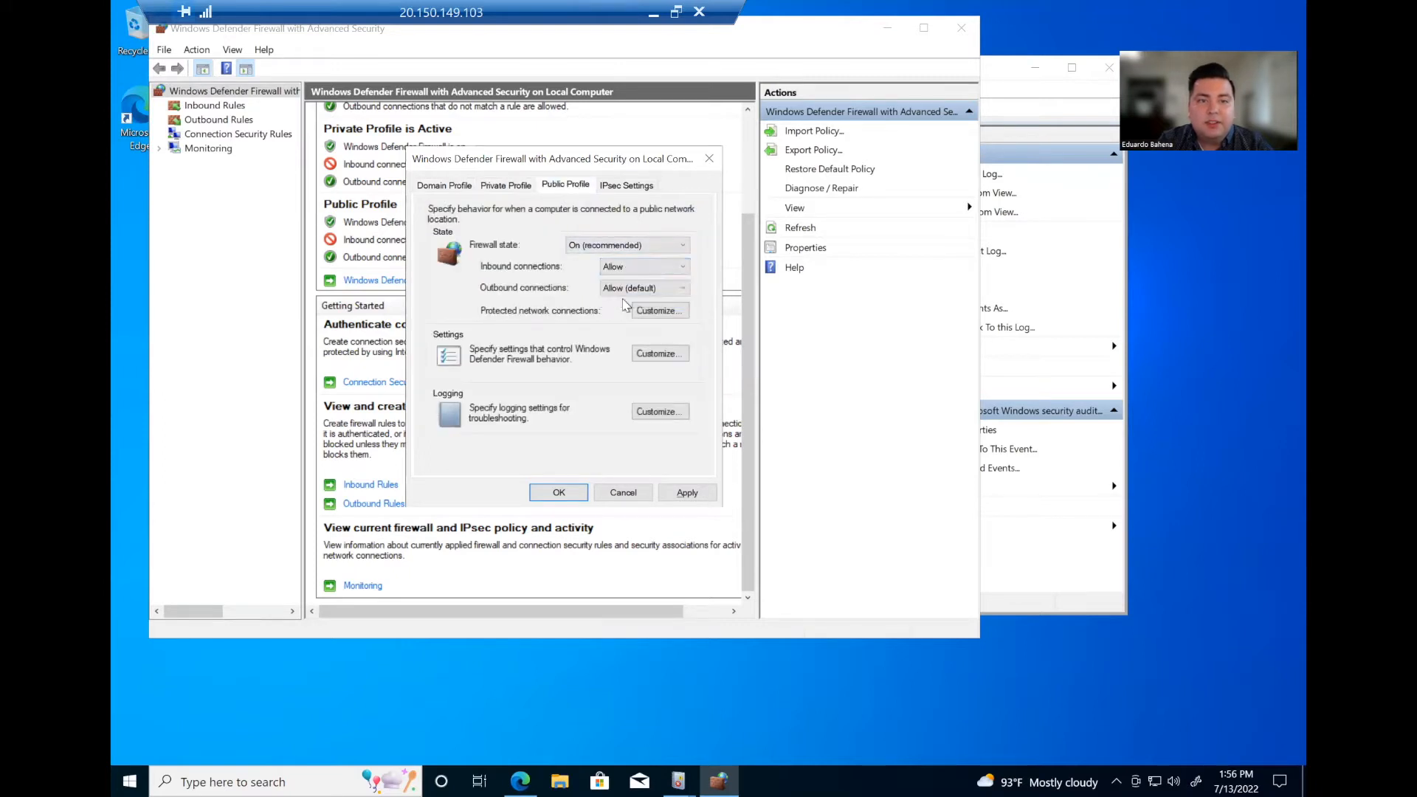
pyautogui.click(687, 492)
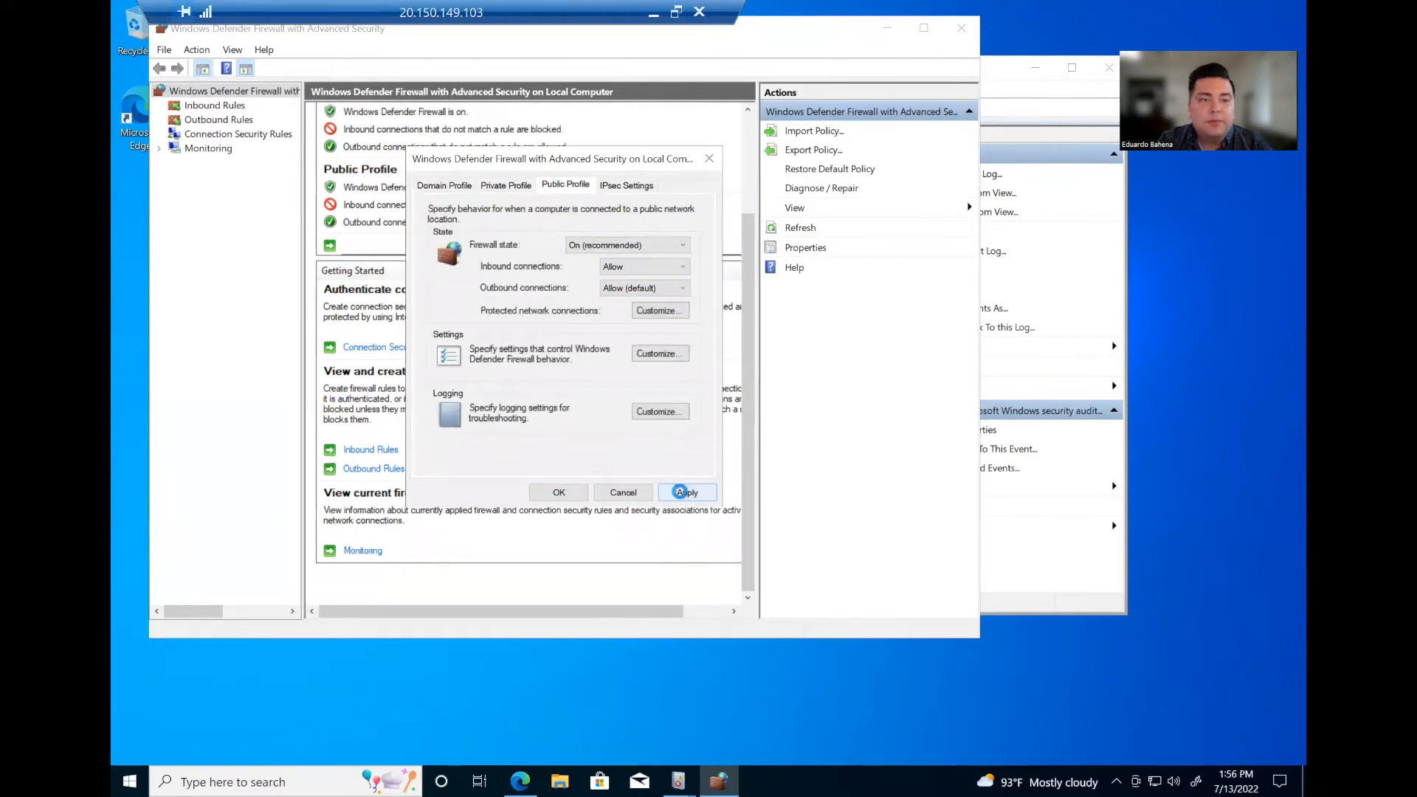
pyautogui.click(557, 493)
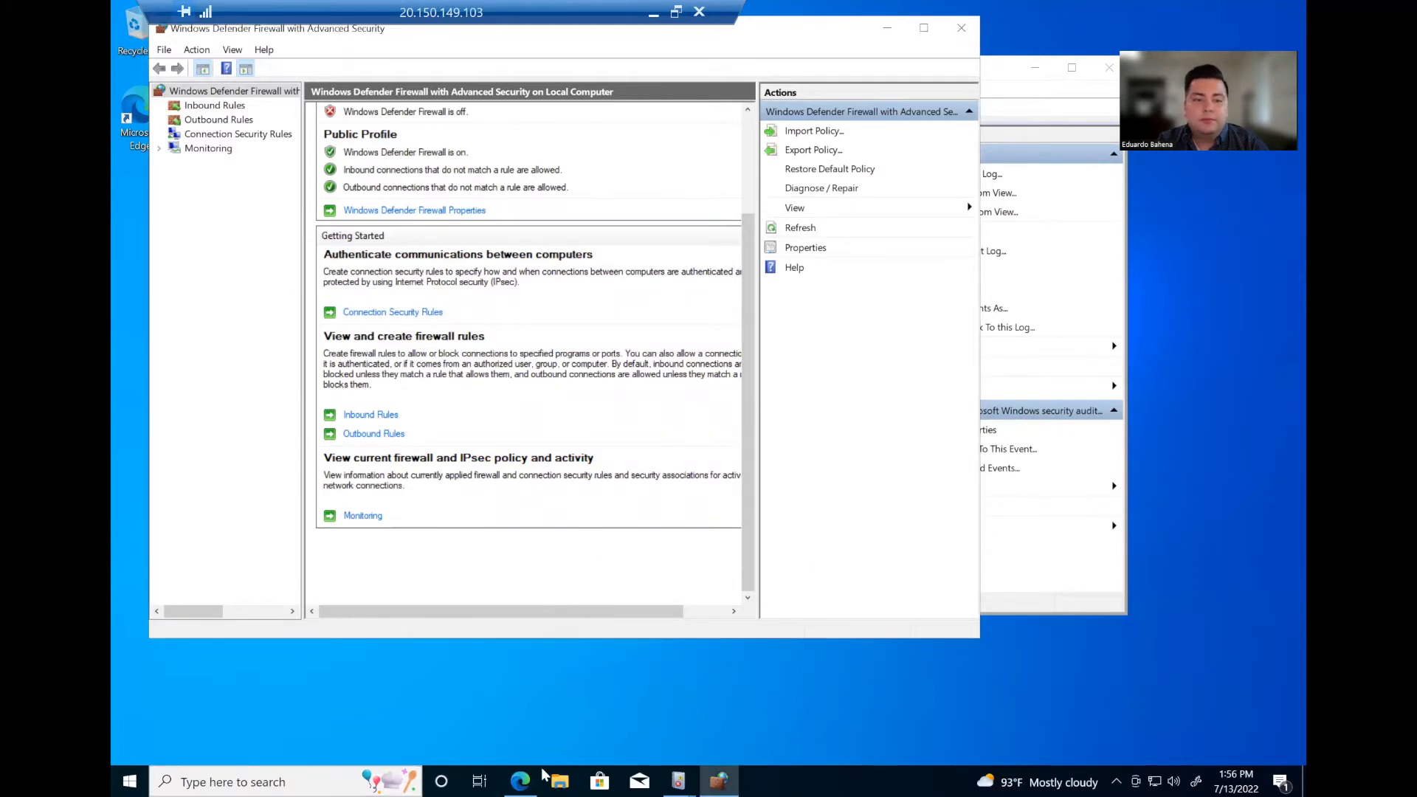
# Step: Switch to Microsoft Edge in the remote session and go to ipgeolocation.io
pyautogui.click(1076, 592)
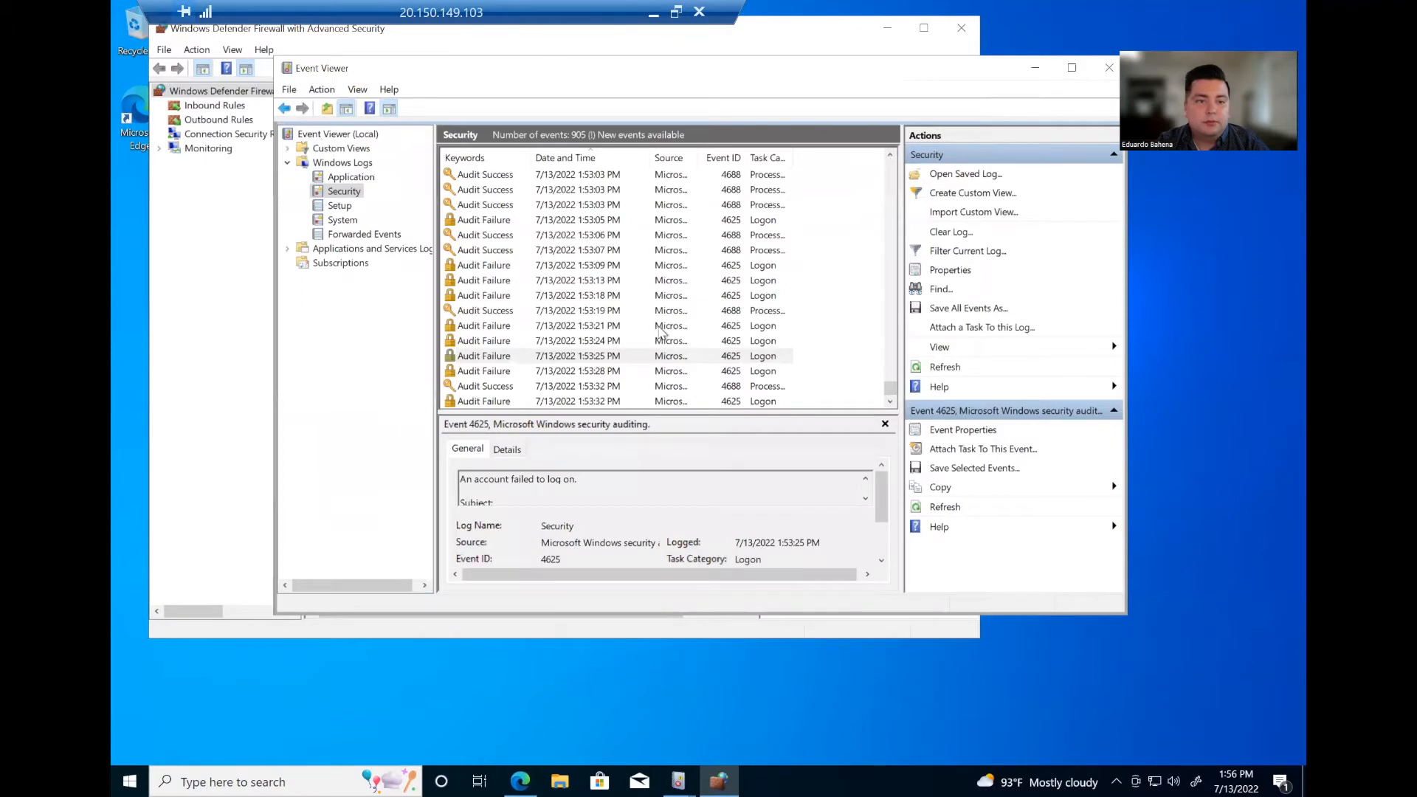
pyautogui.click(519, 780)
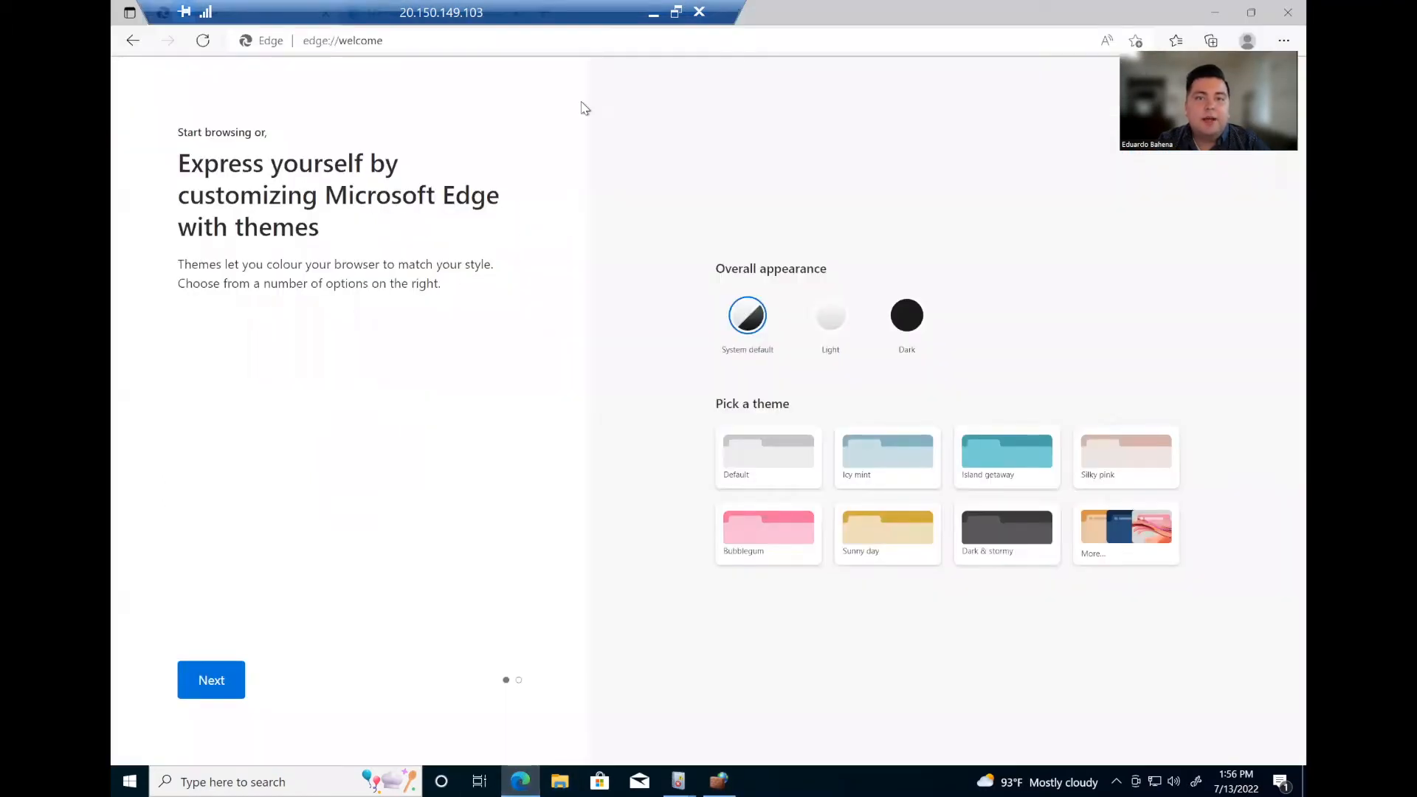
pyautogui.click(402, 39)
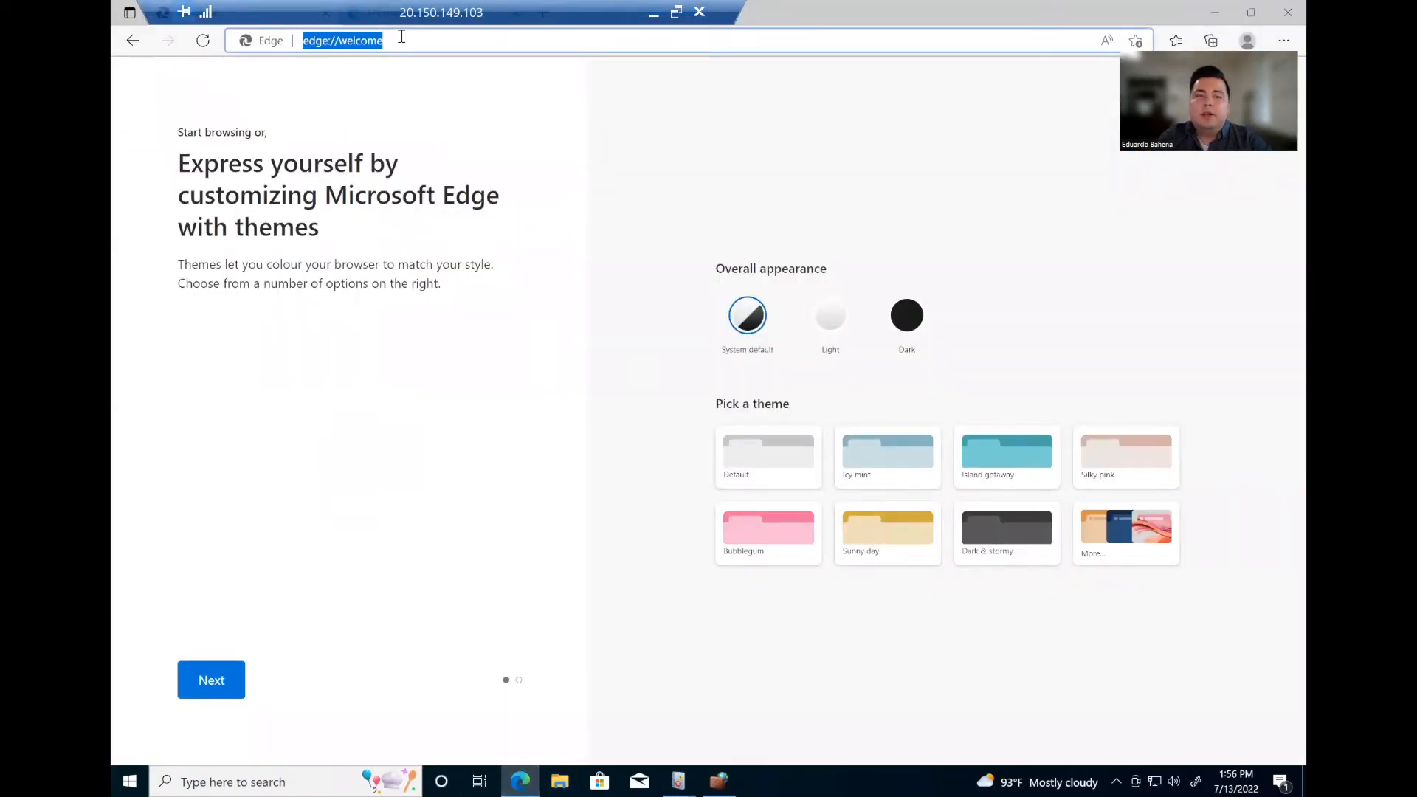
pyautogui.write('ipgeo')
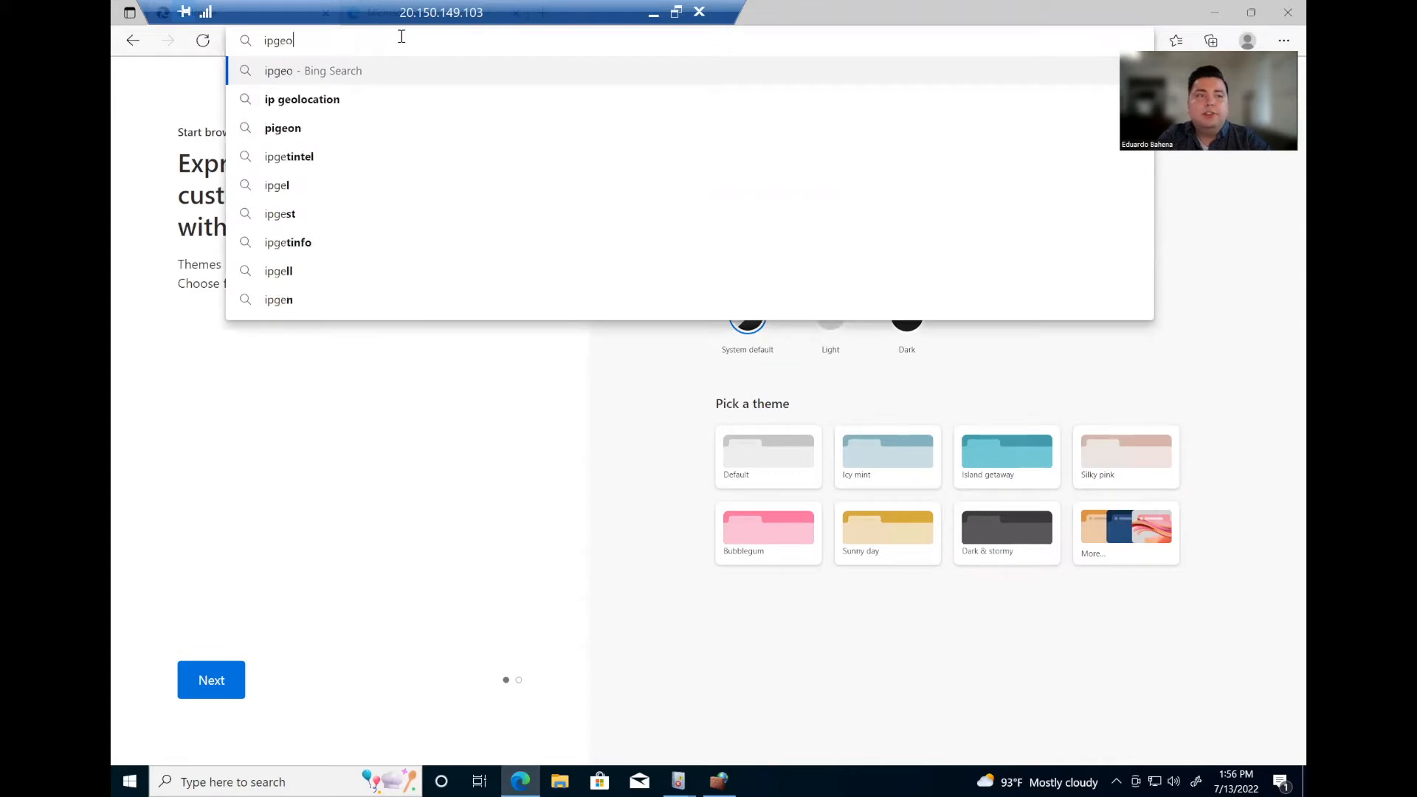
pyautogui.write('location.io')
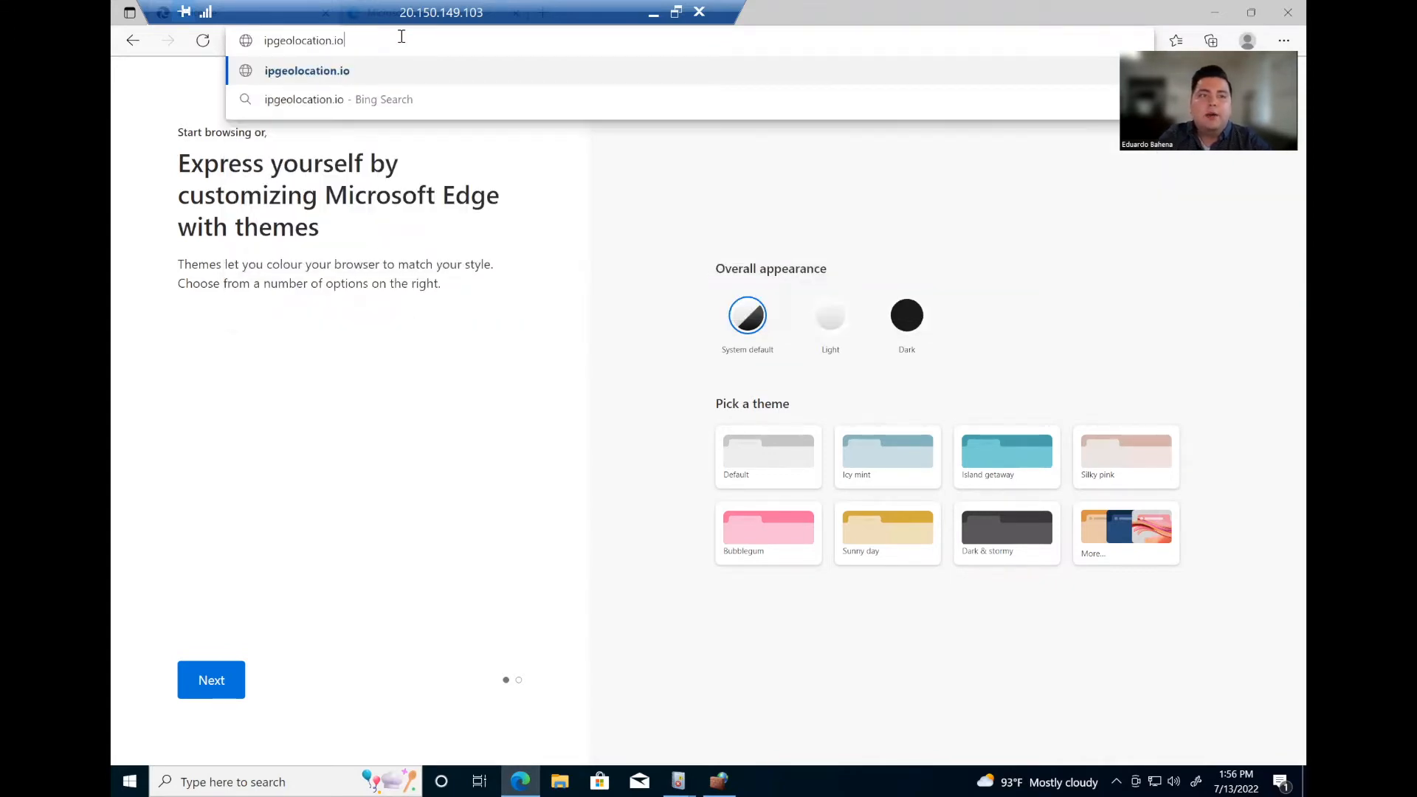
pyautogui.press('Return')
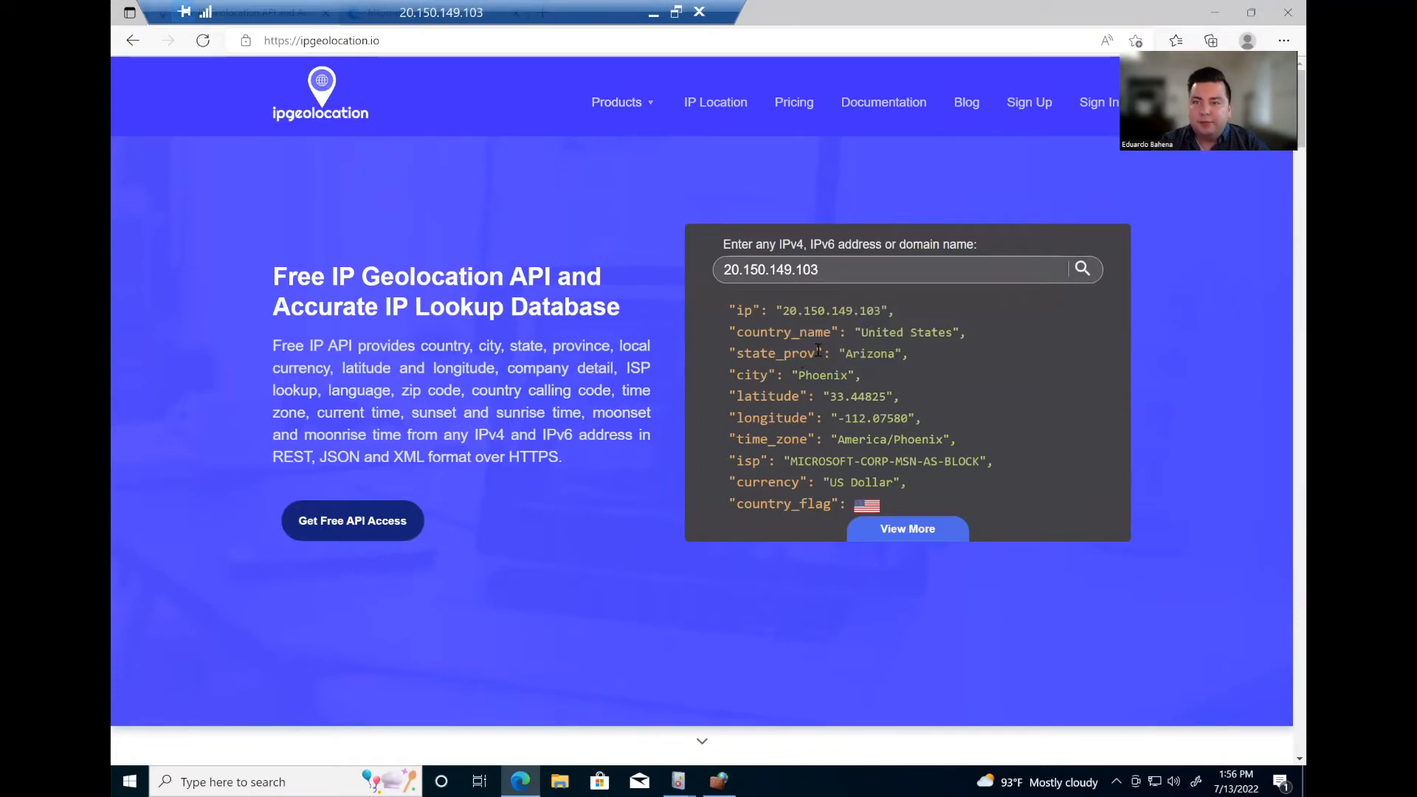
# Step: Check the IP address in the site's geolocation lookup box, then go to the Sign Up page
pyautogui.moveTo(721, 270); pyautogui.dragTo(762, 270)
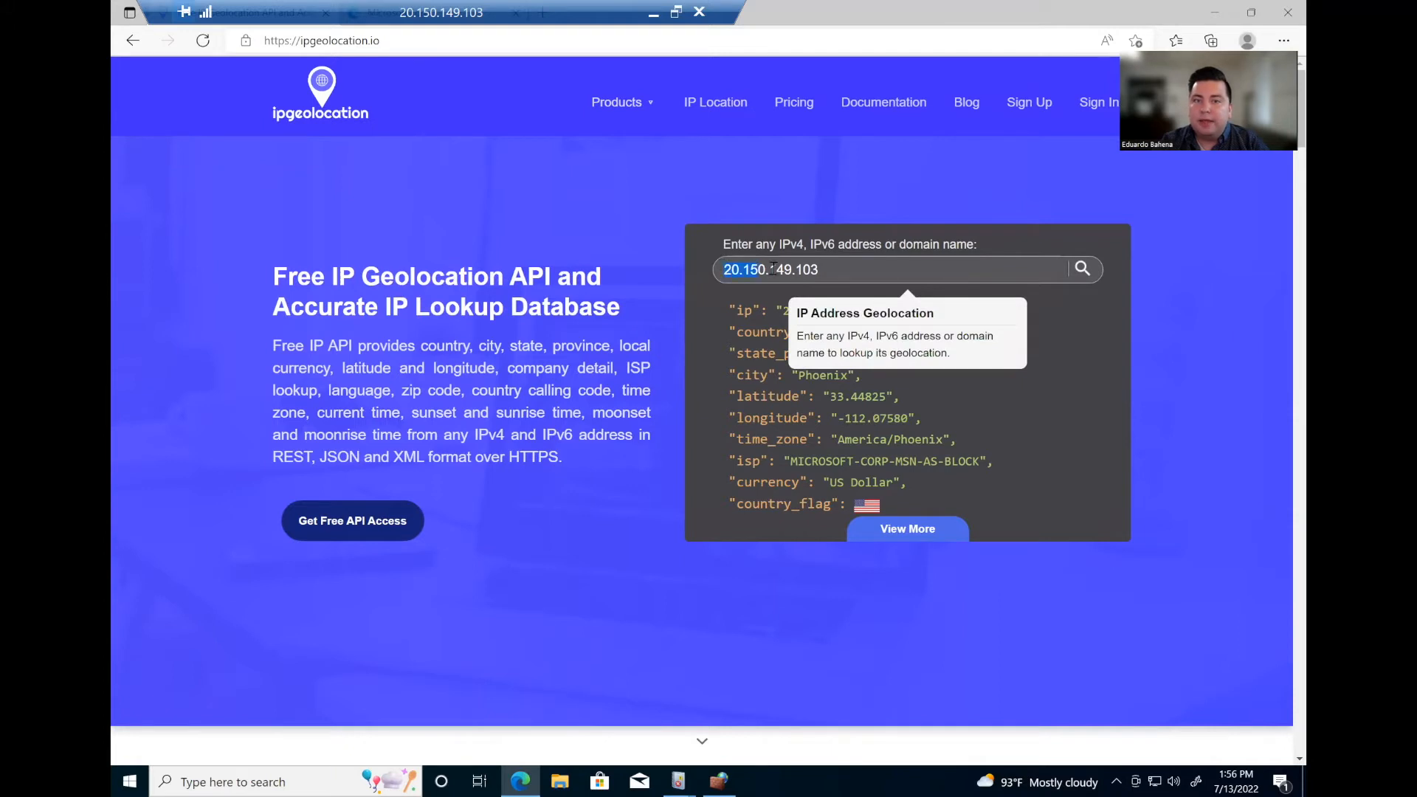
pyautogui.click(741, 345)
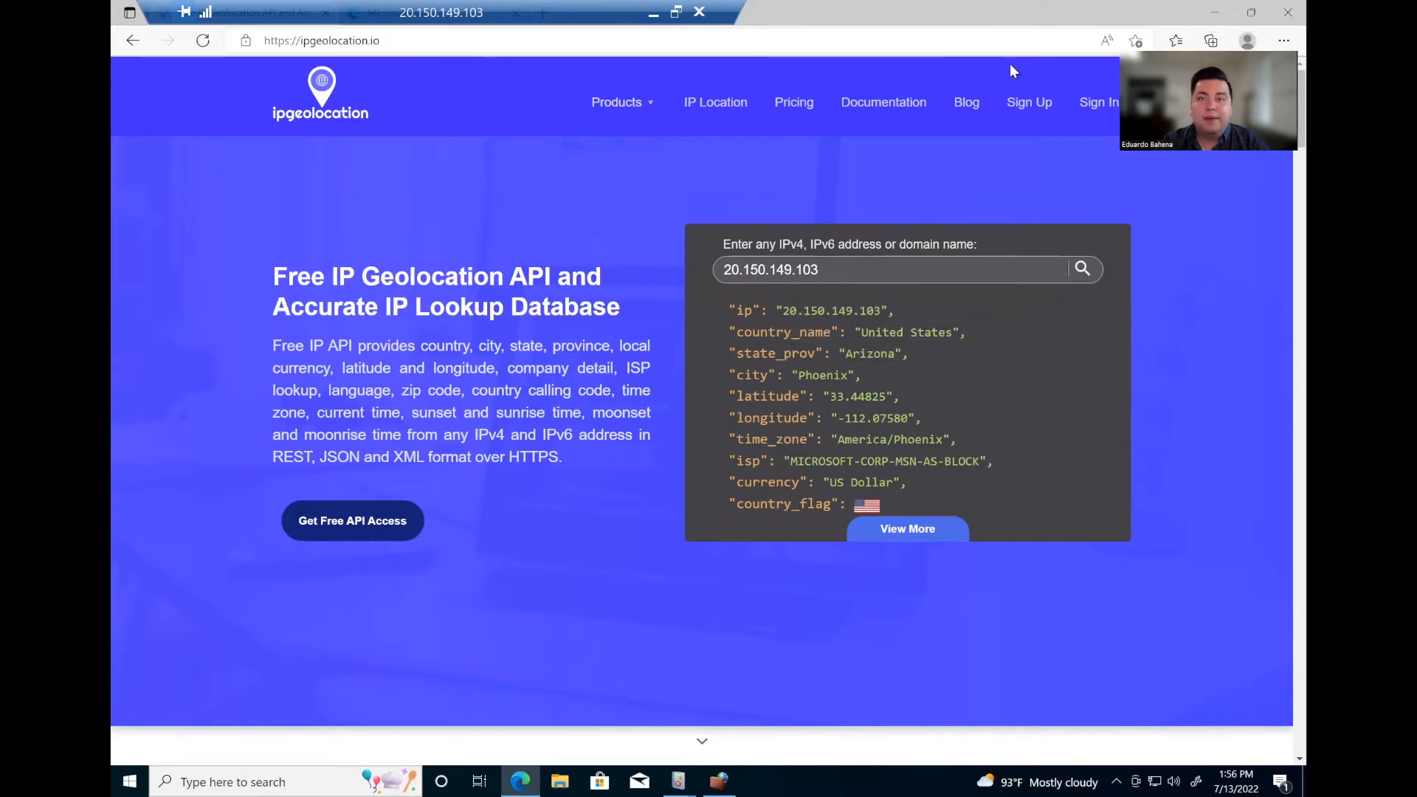
pyautogui.press('super+Down')
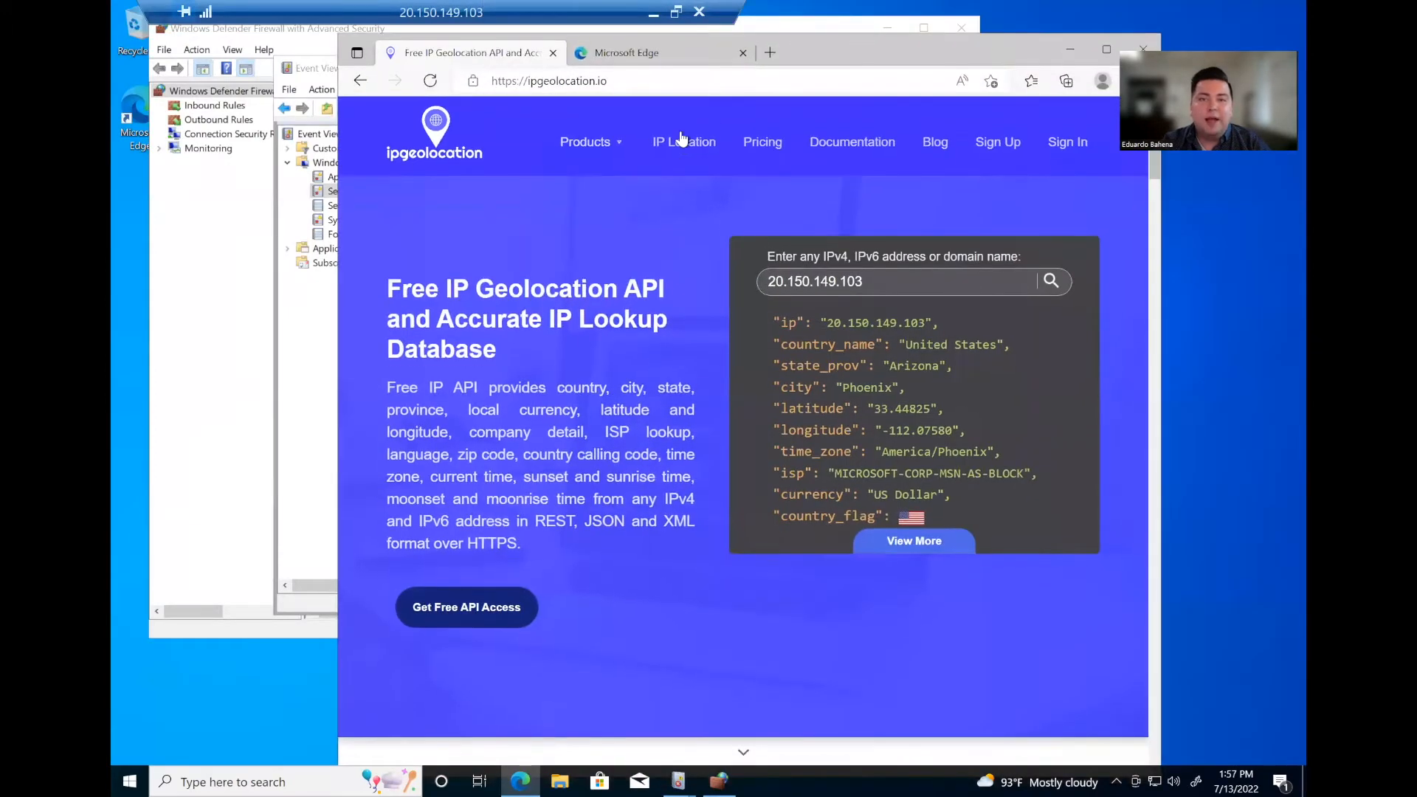
pyautogui.doubleClick(892, 43)
pyautogui.click(1026, 107)
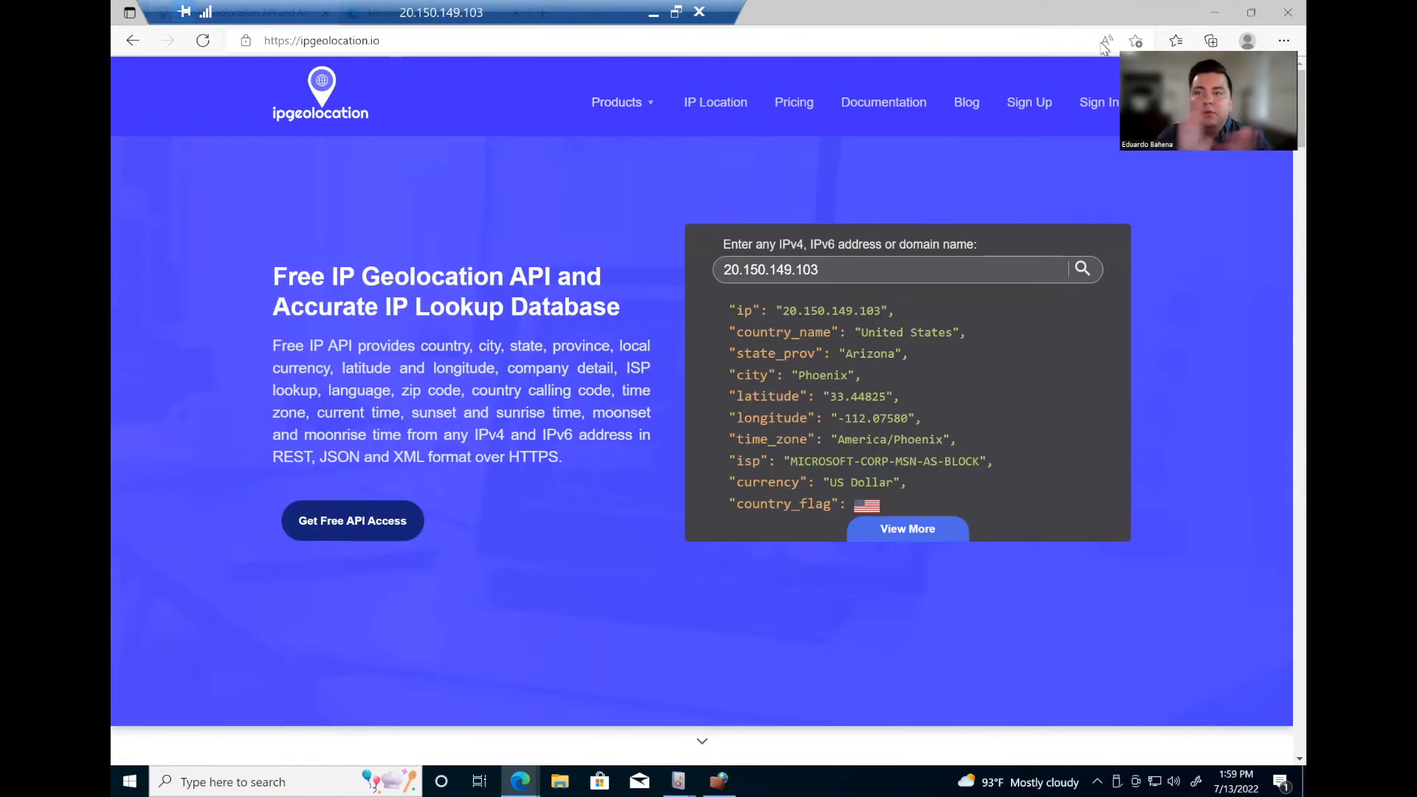
pyautogui.press('super+Down')
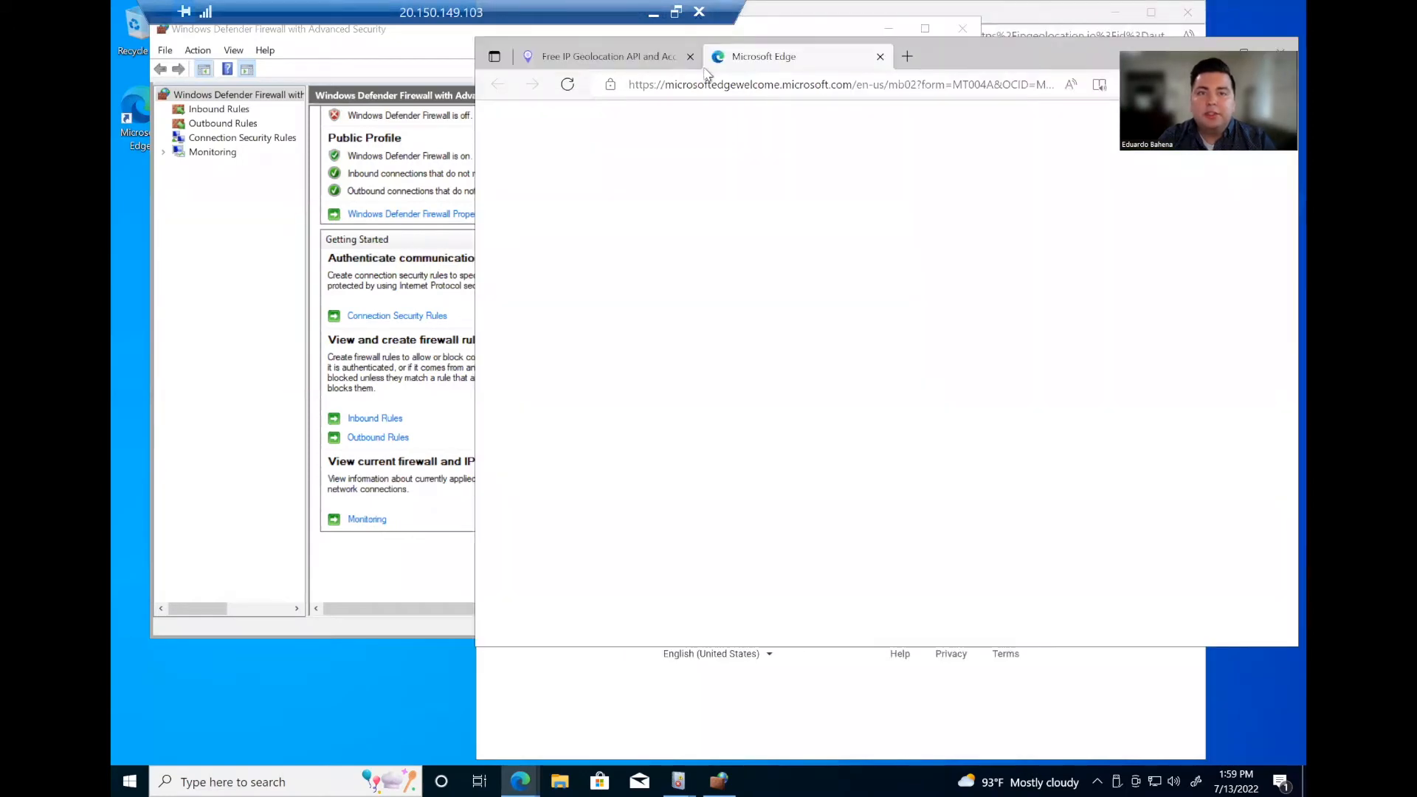
pyautogui.write('www.google.com')
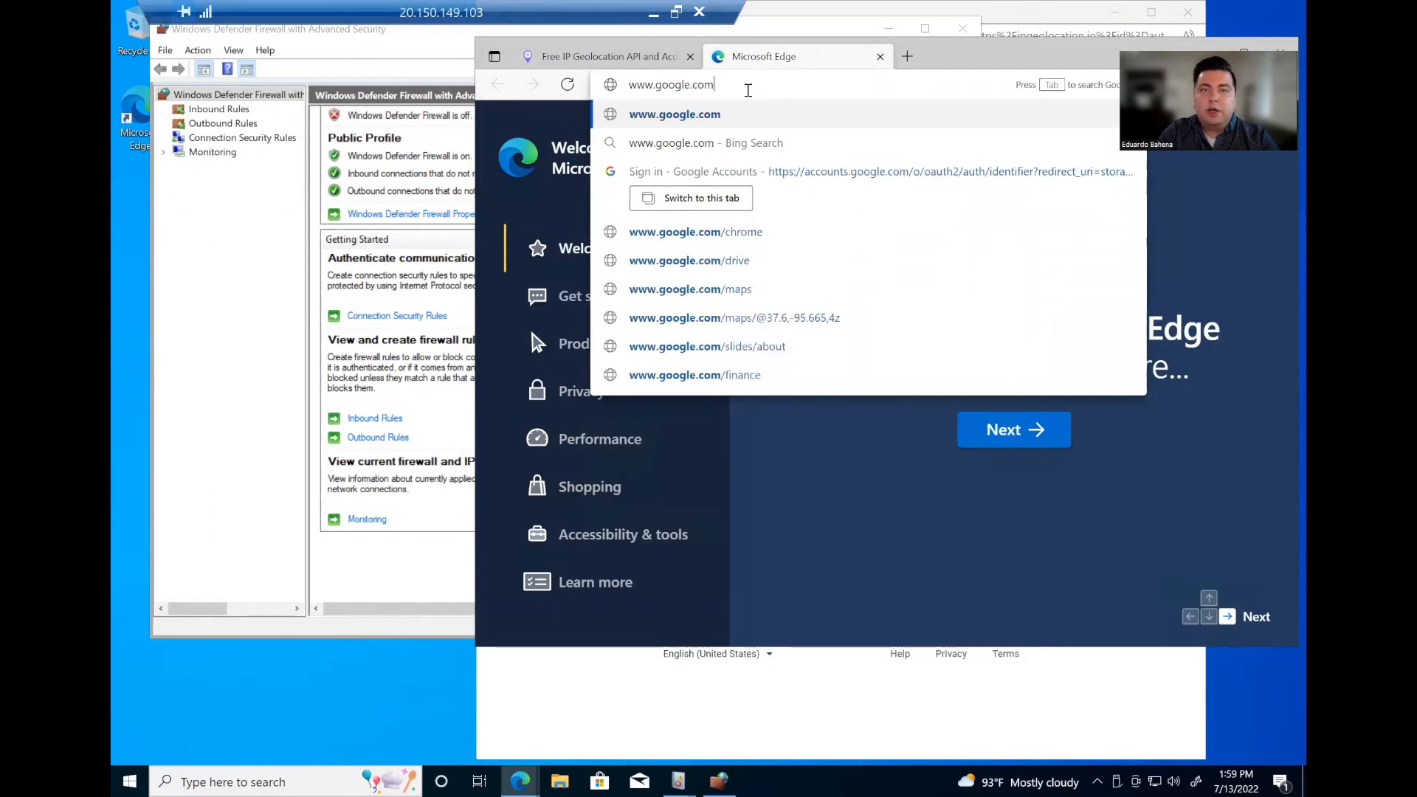
pyautogui.press('Return')
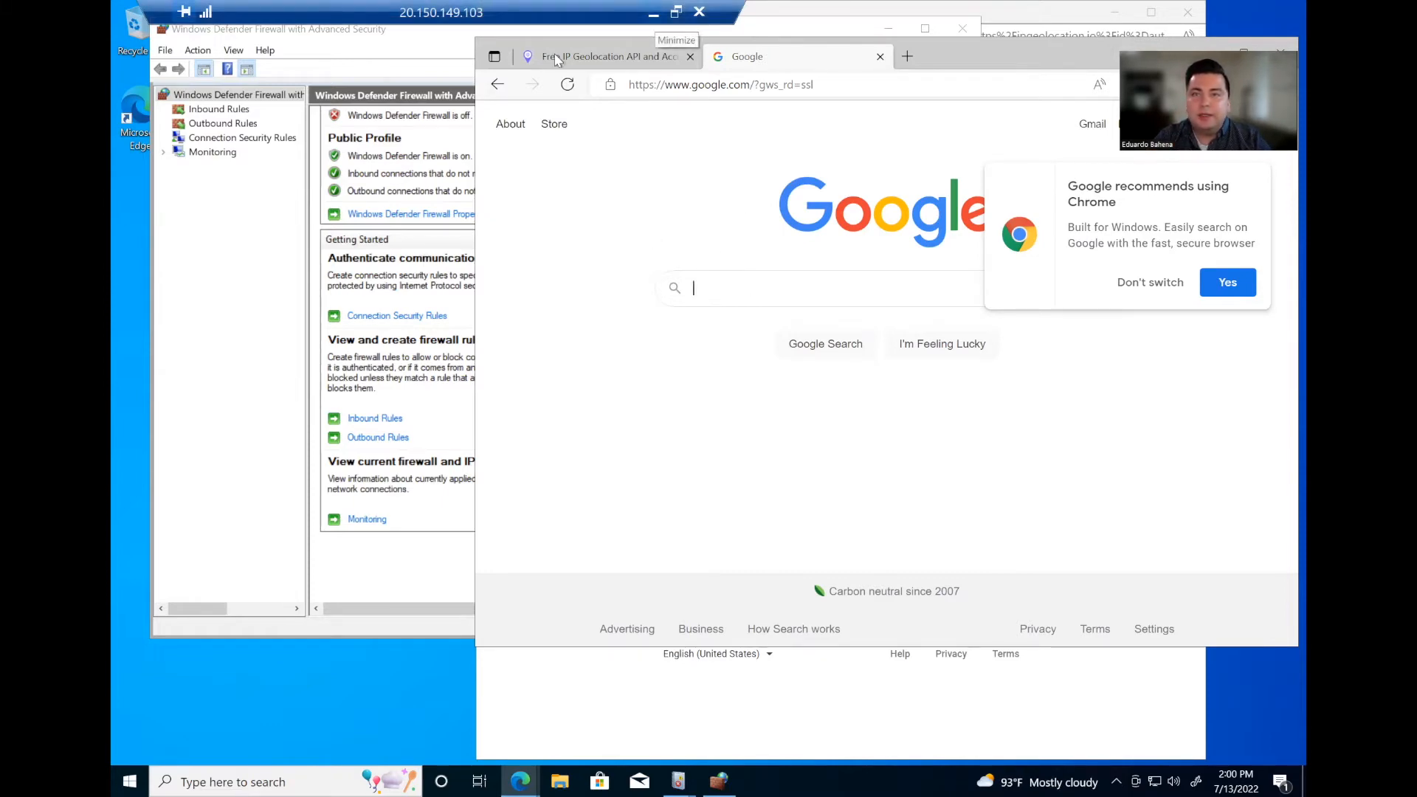
# Step: Minimize the remote session and launch Command Prompt on the local computer
pyautogui.click(653, 12)
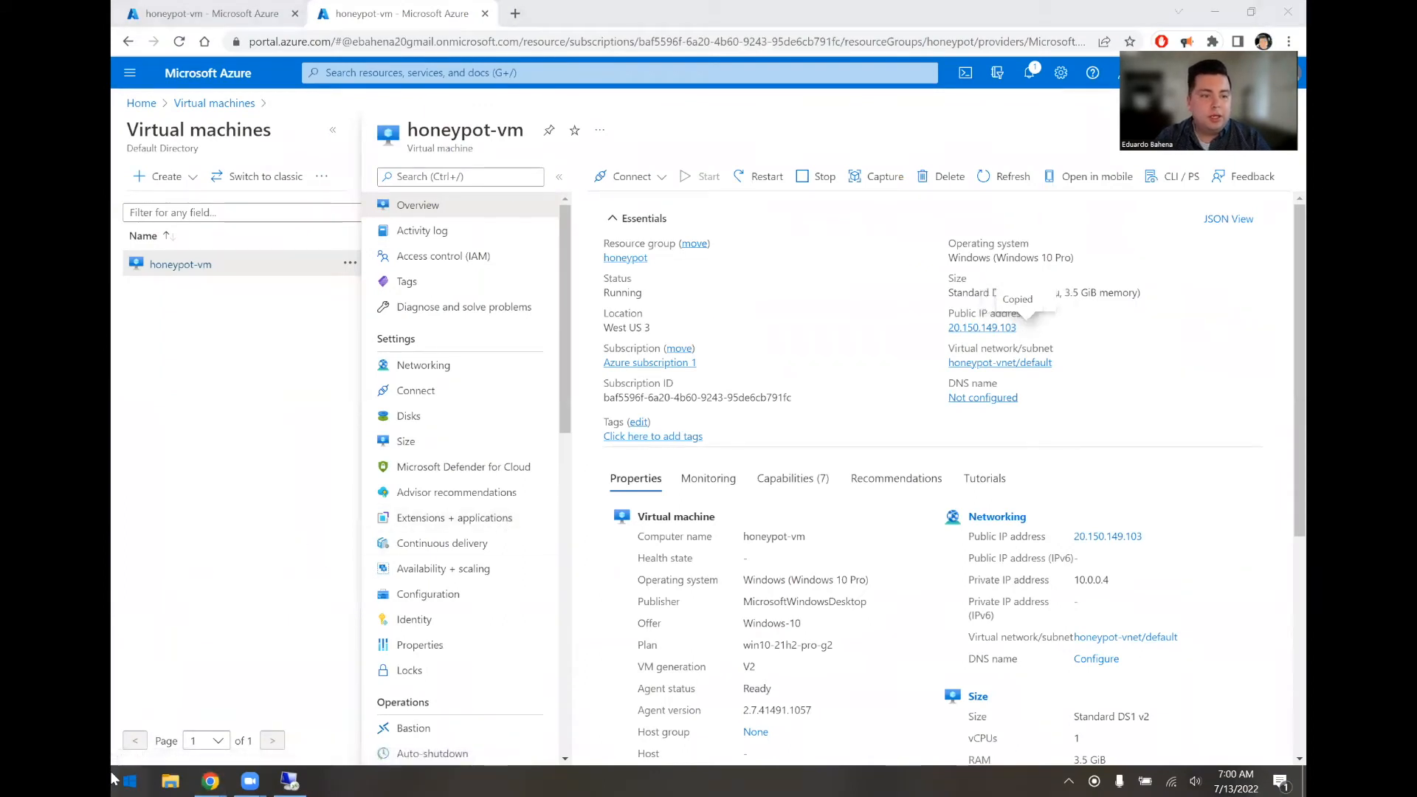
pyautogui.click(129, 780)
pyautogui.click(138, 709)
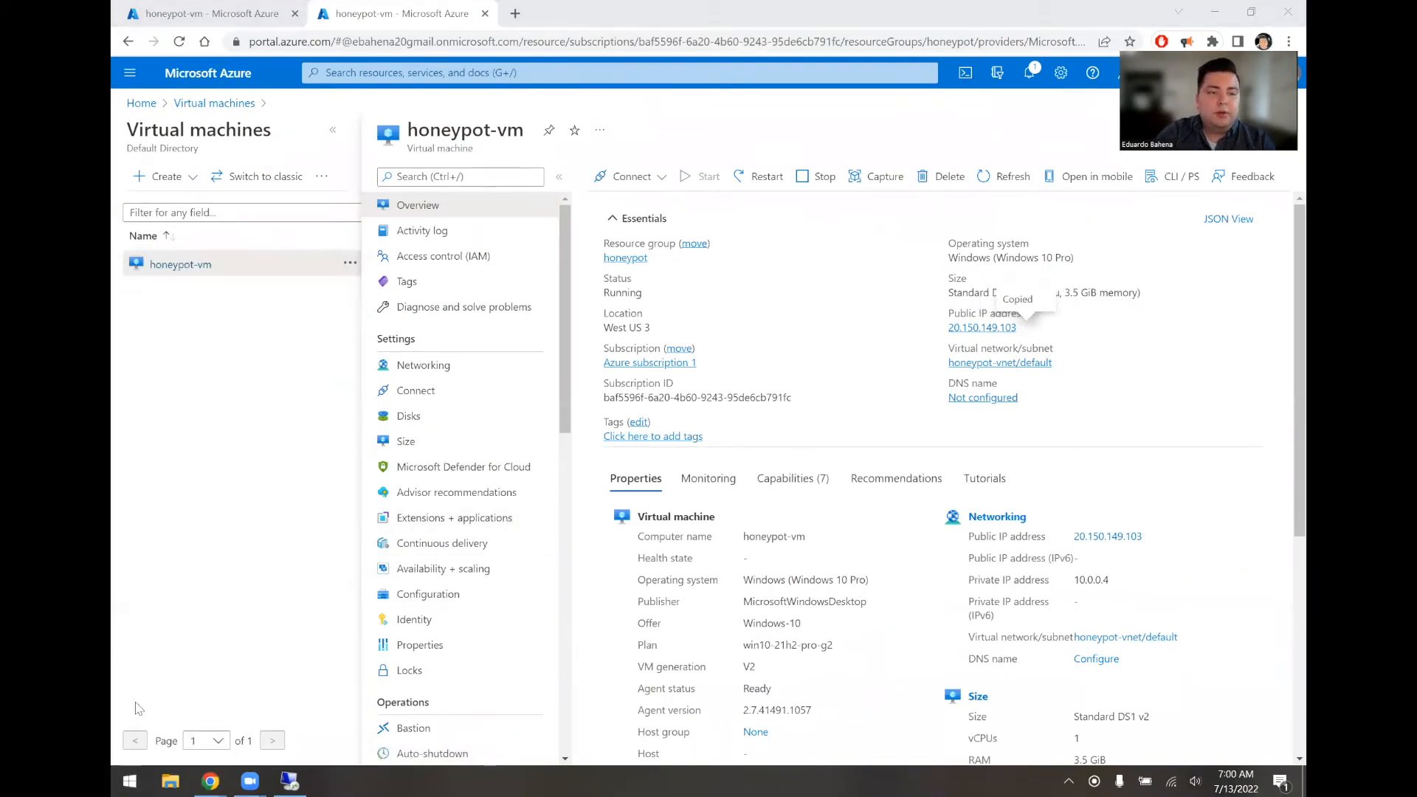
pyautogui.press('super')
pyautogui.write('cmd')
pyautogui.press('Return')
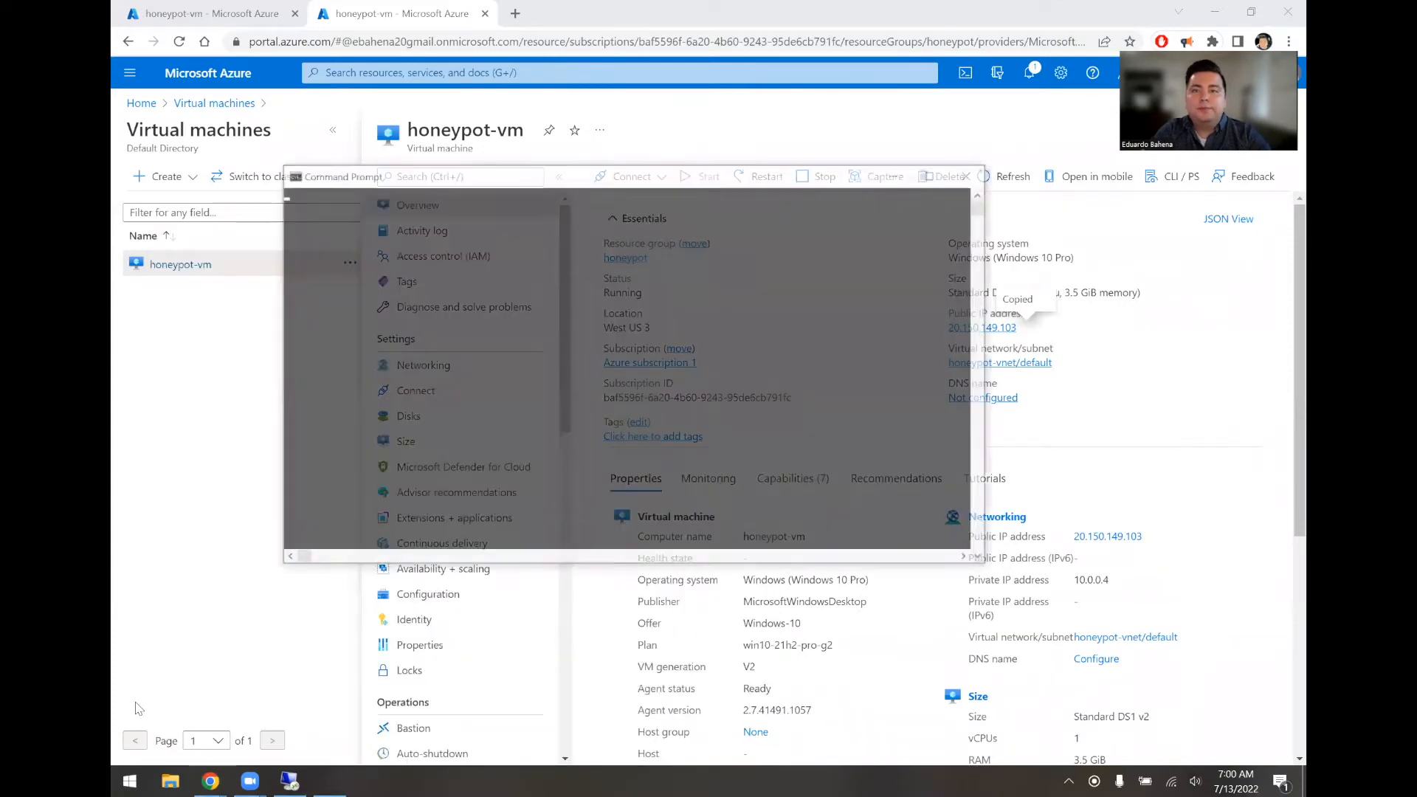
# Step: Ping the VM's public IP address 20.150.149.103 continuously with the -t option, and stop the ping after several replies
pyautogui.write('pin')
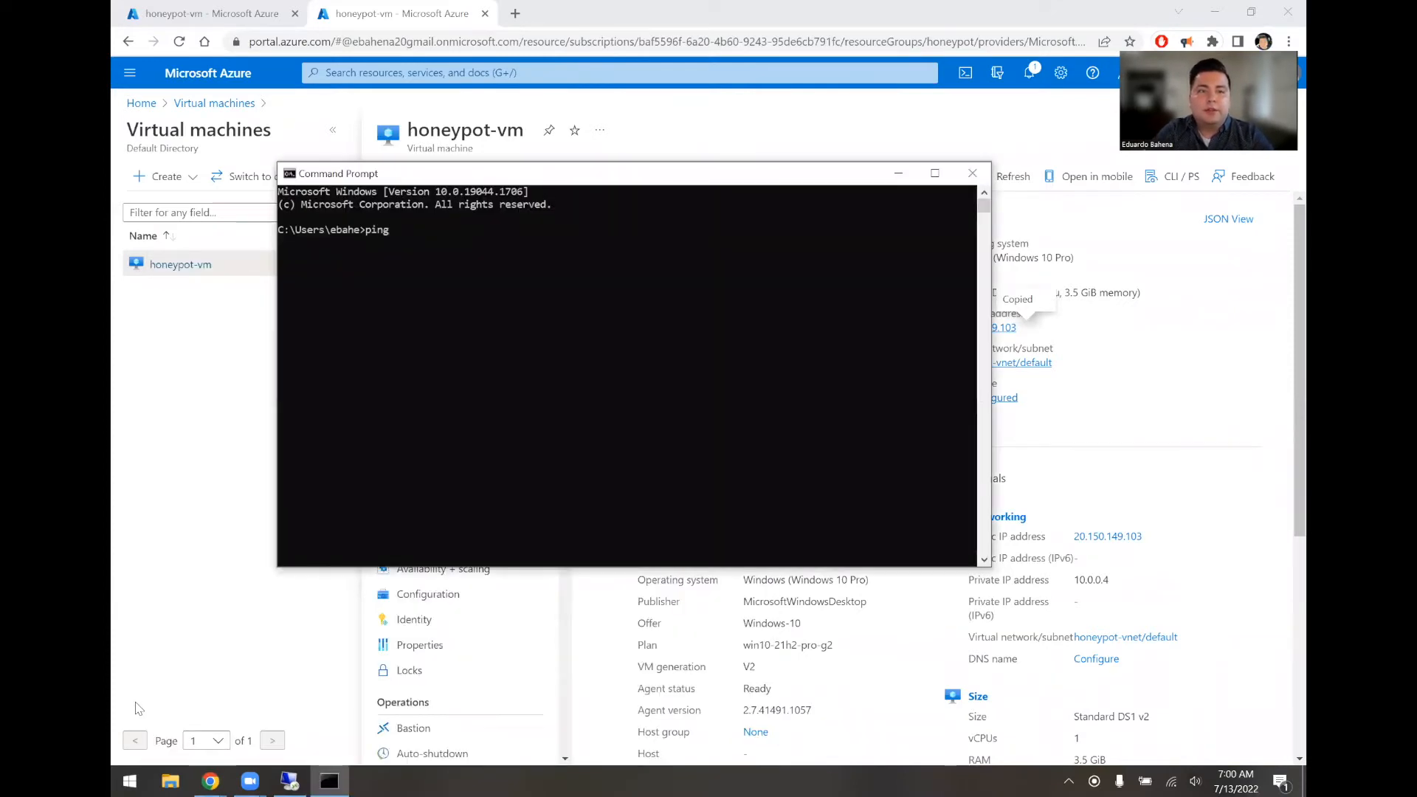
pyautogui.write('g')
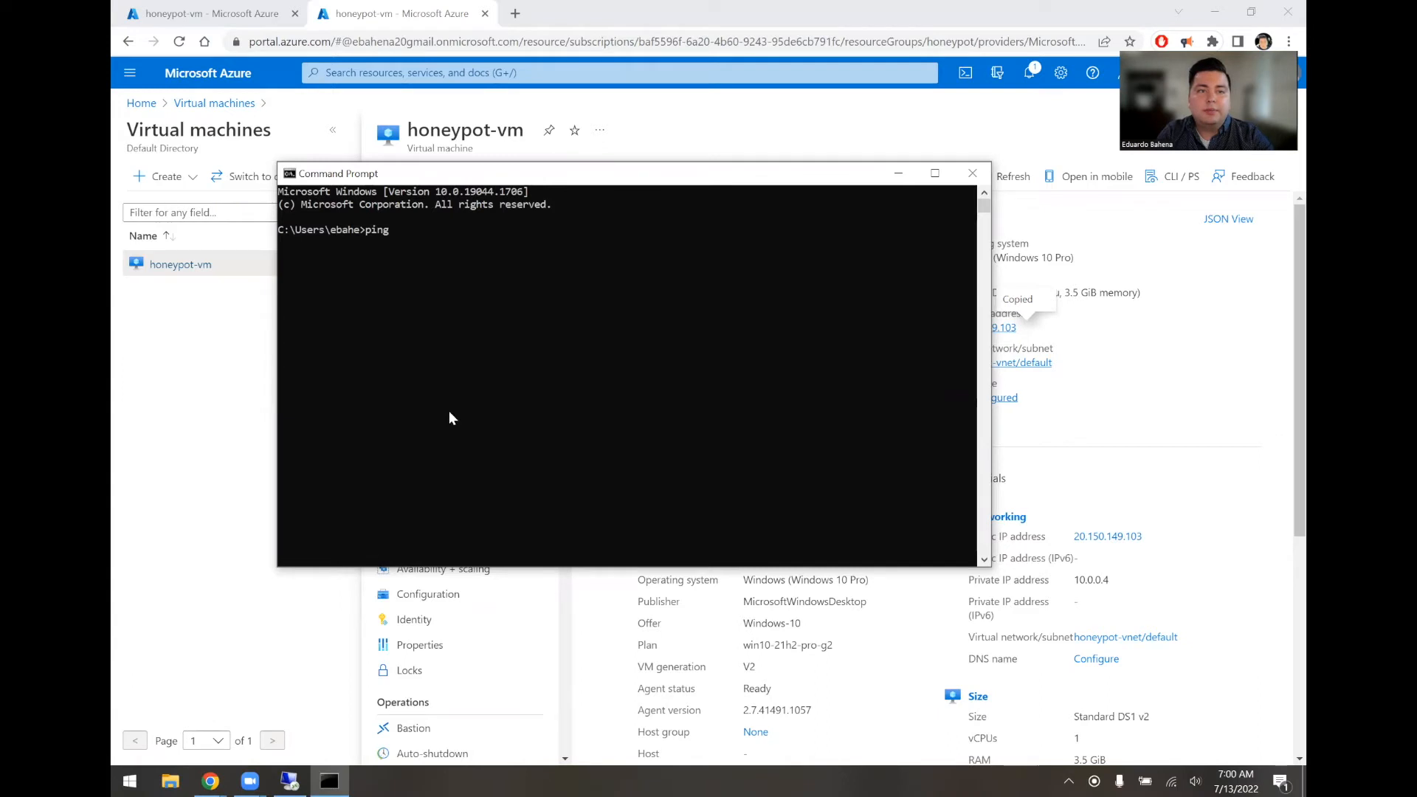
pyautogui.moveTo(428, 182); pyautogui.dragTo(348, 211)
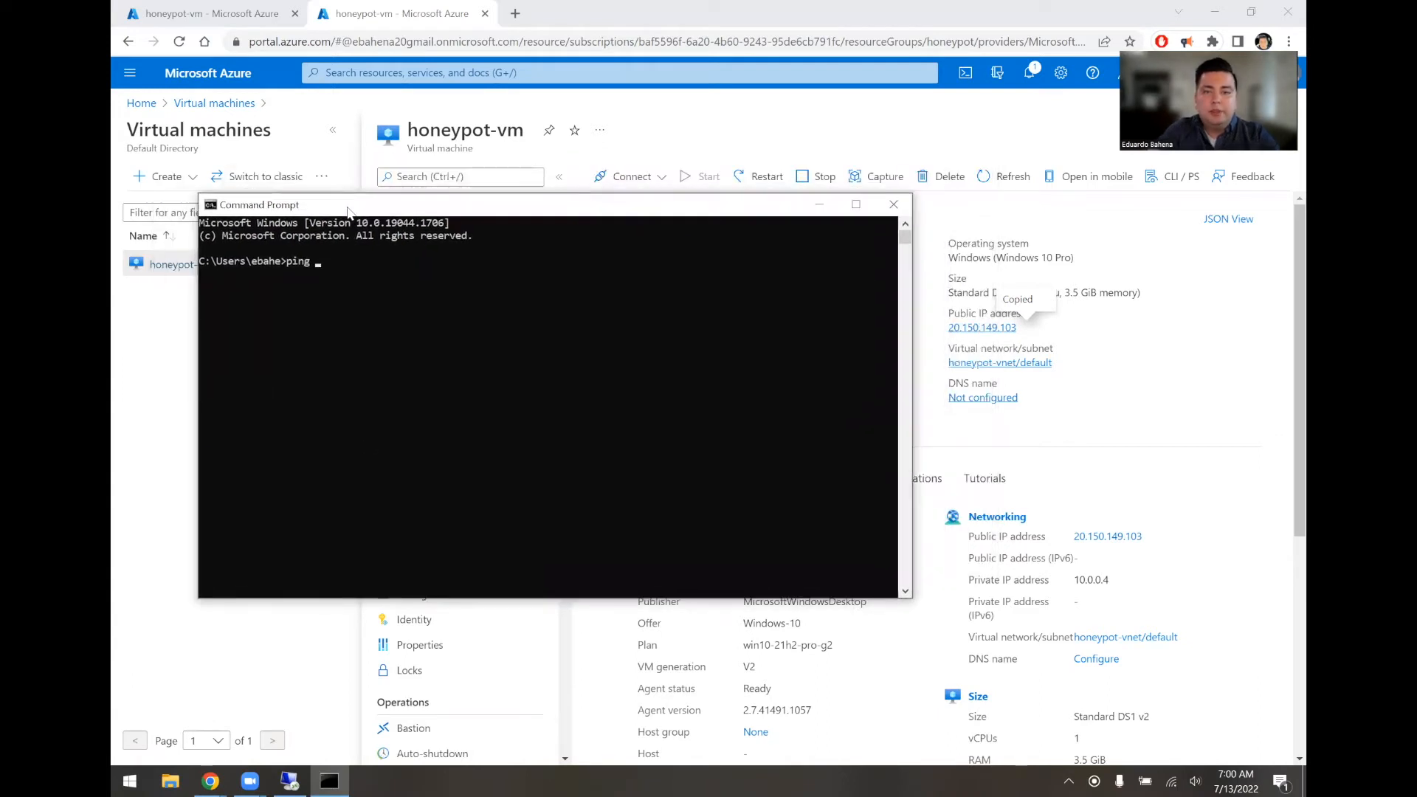
pyautogui.write('20.150.149.')
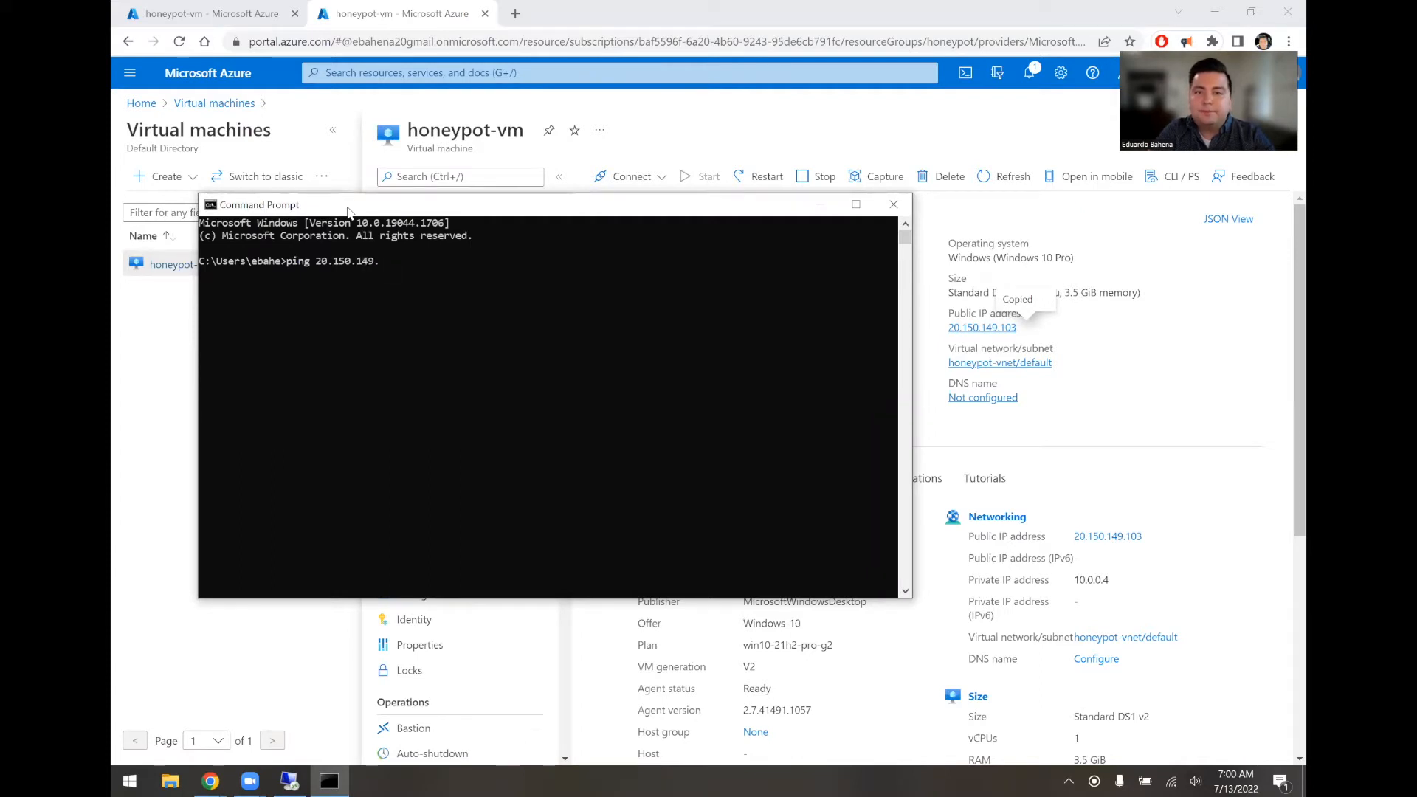
pyautogui.write('103 -t')
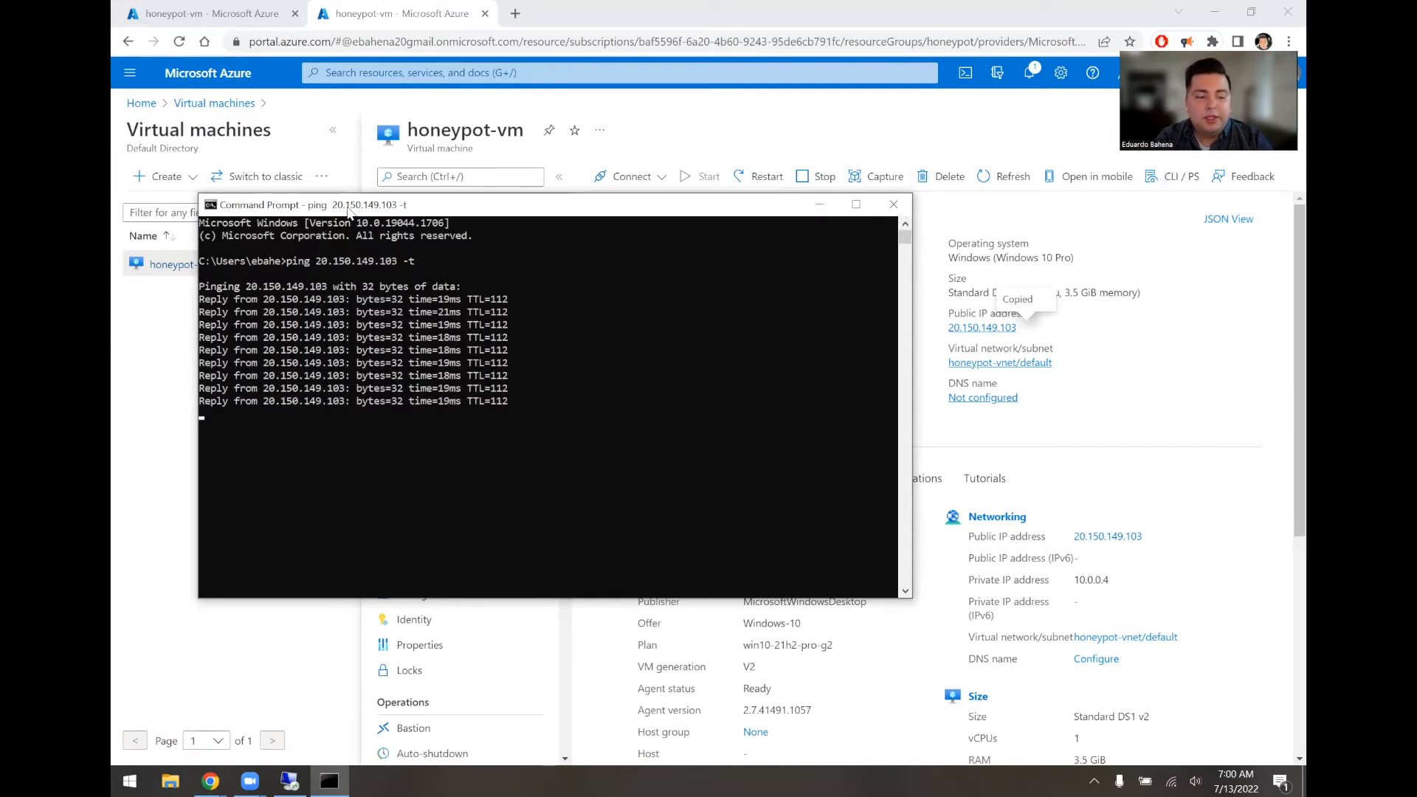
pyautogui.hotkey('ctrl', 'c')
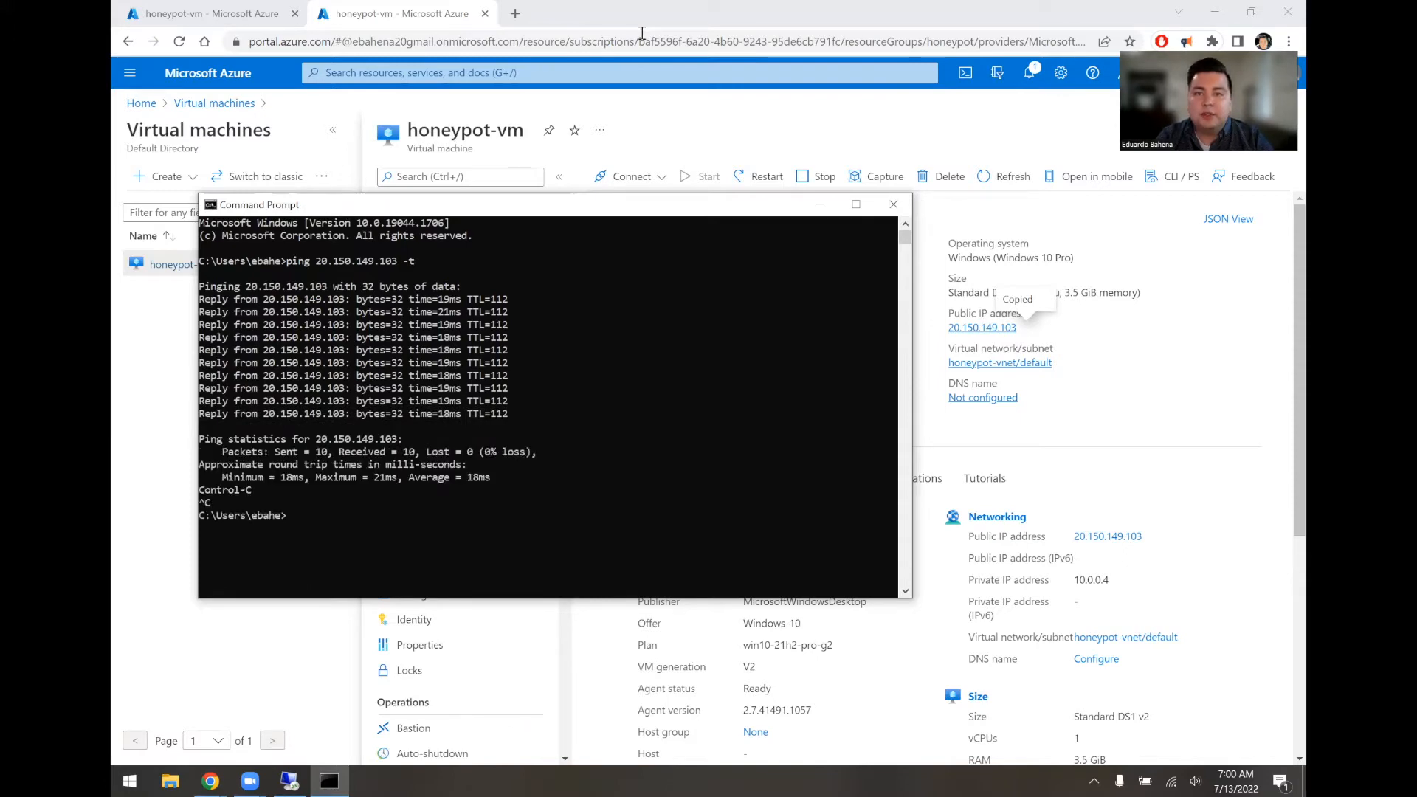
# Step: Return to the remote session, dismiss Google's Chrome recommendation, and search Google for "joshmadakor sentinel lab"
pyautogui.click(289, 780)
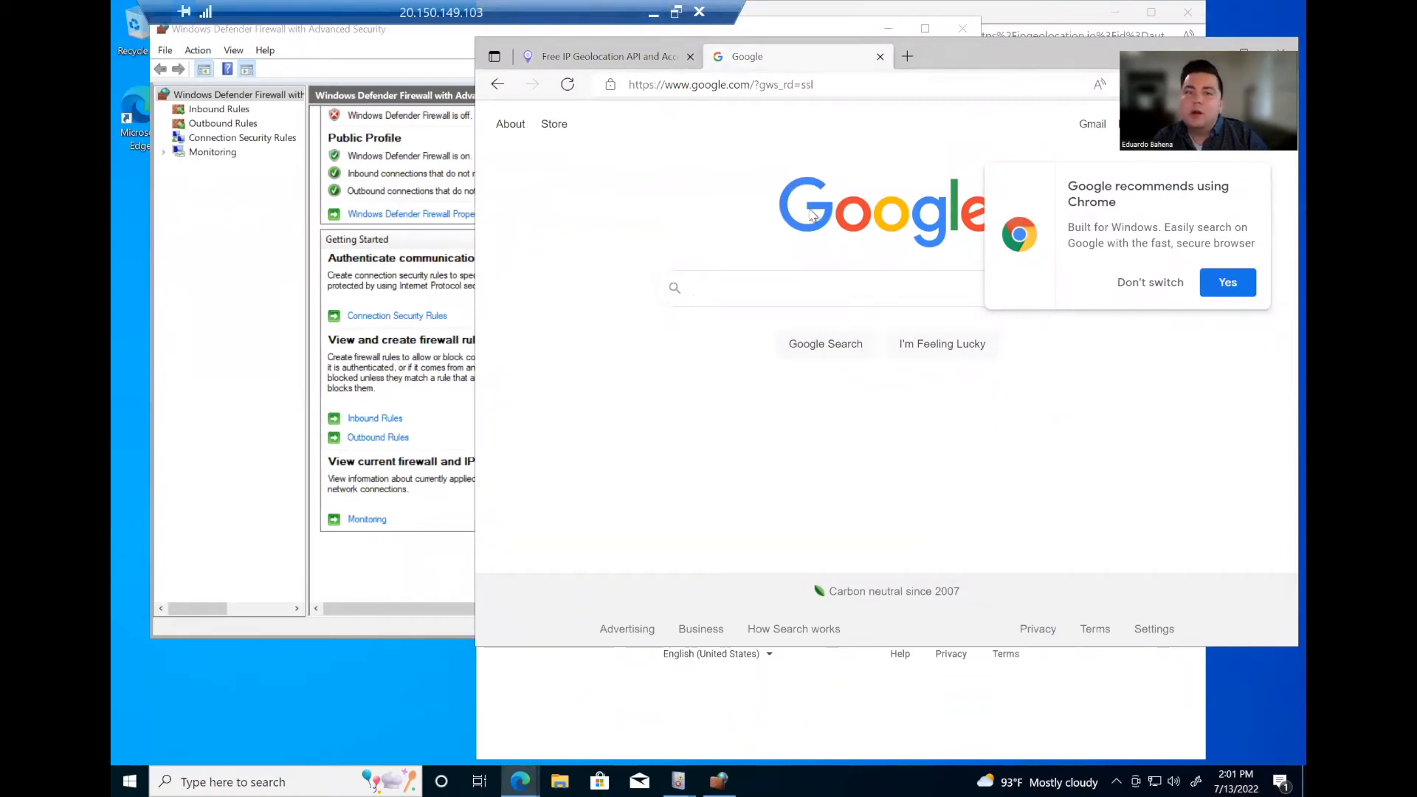
pyautogui.click(781, 288)
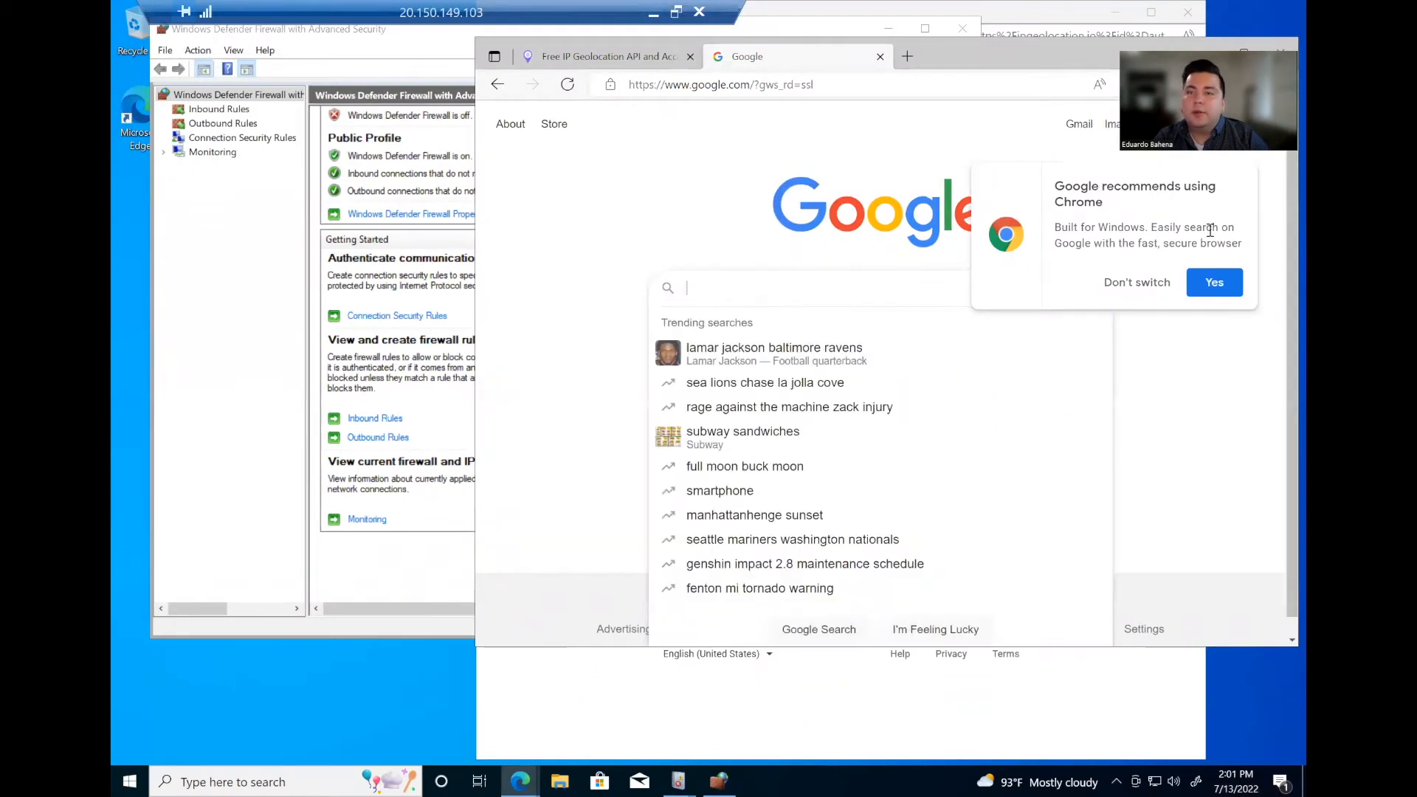
pyautogui.click(1135, 289)
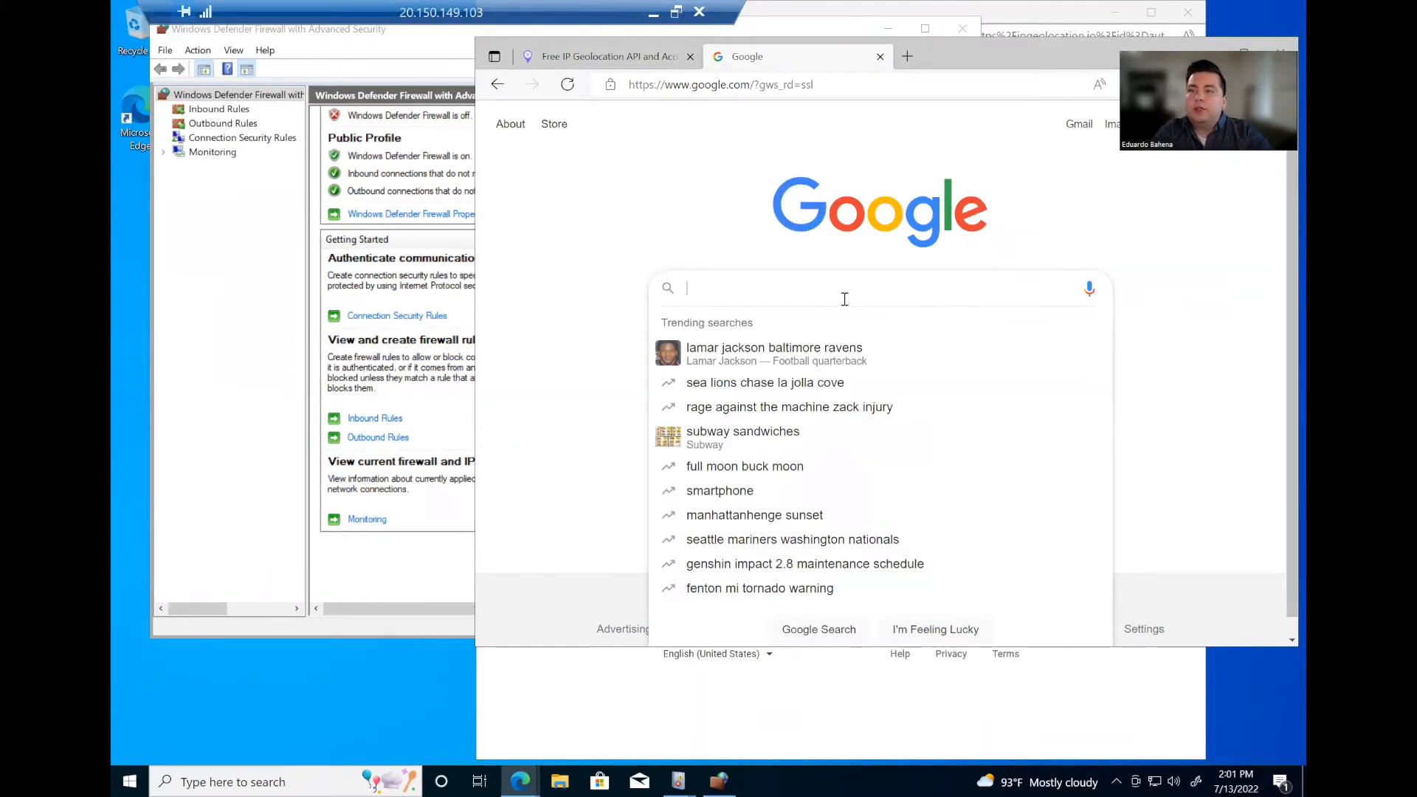
pyautogui.write('josh')
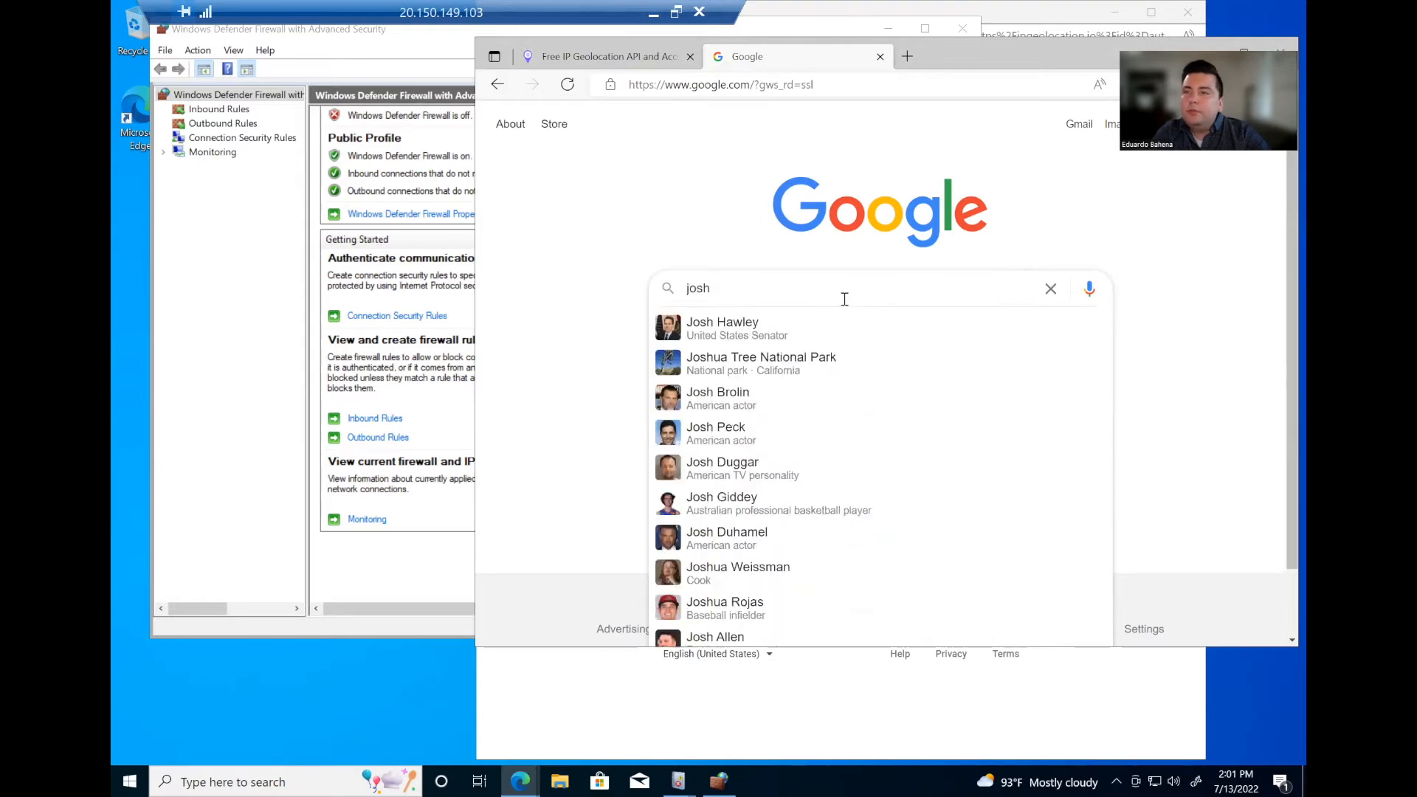
pyautogui.write('mad')
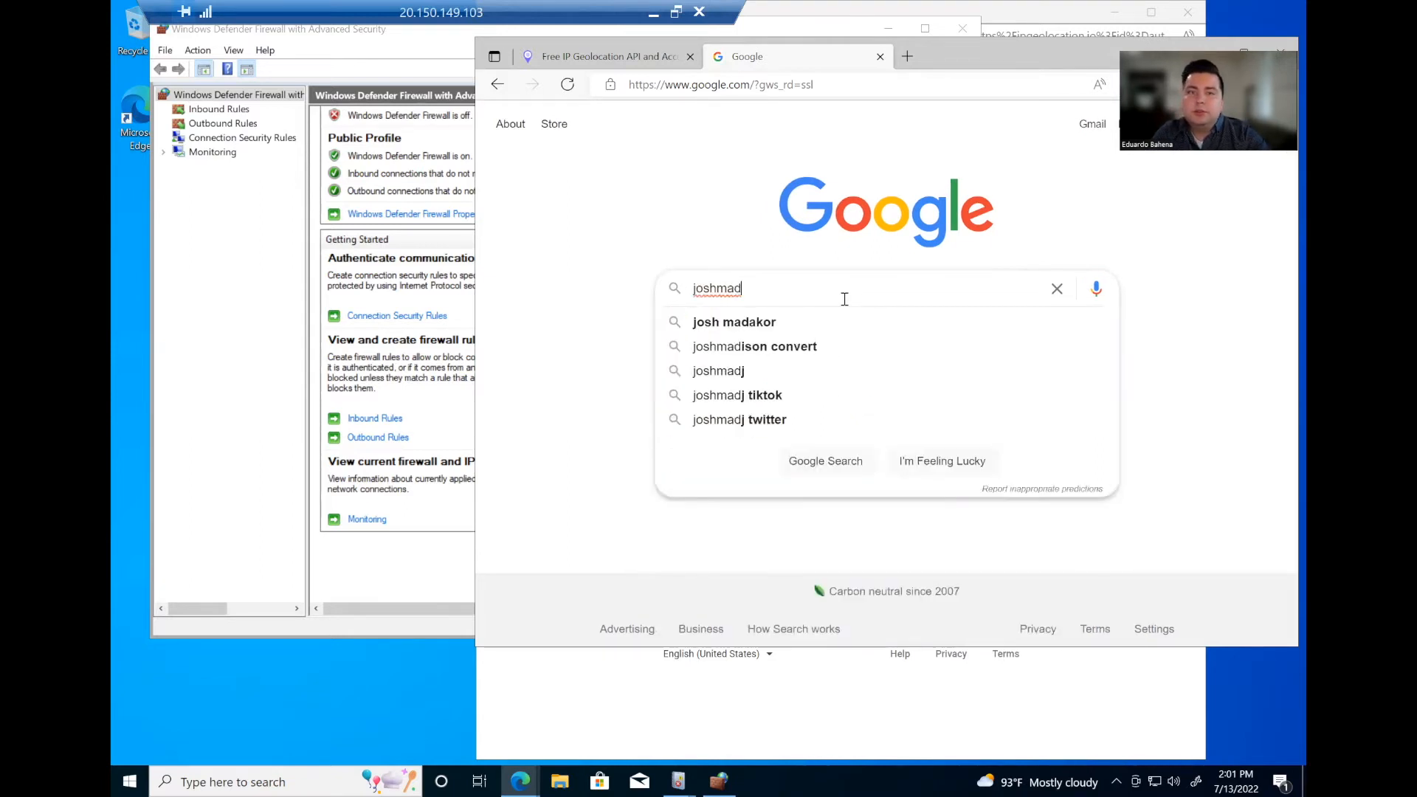
pyautogui.write('akor sentinel lab')
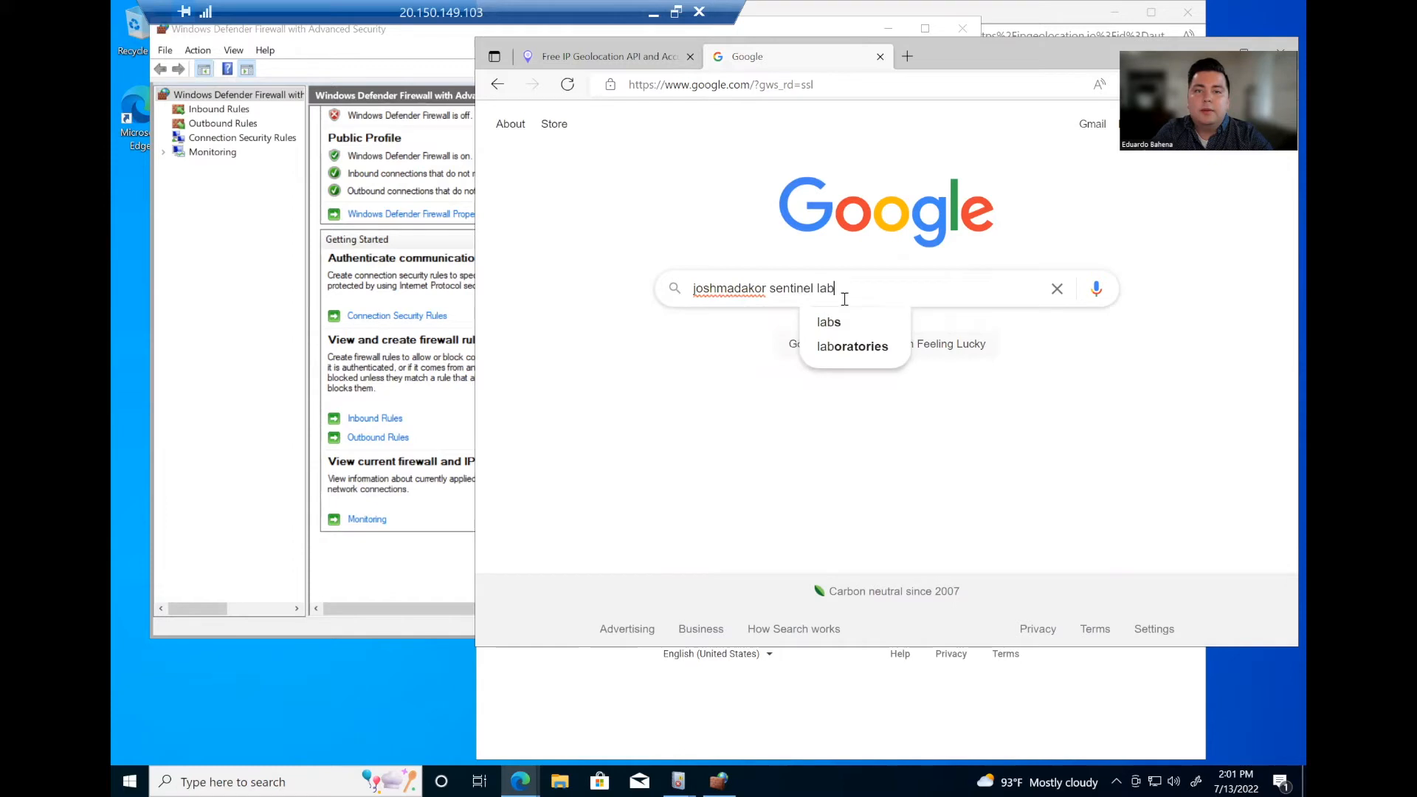
pyautogui.press('Return')
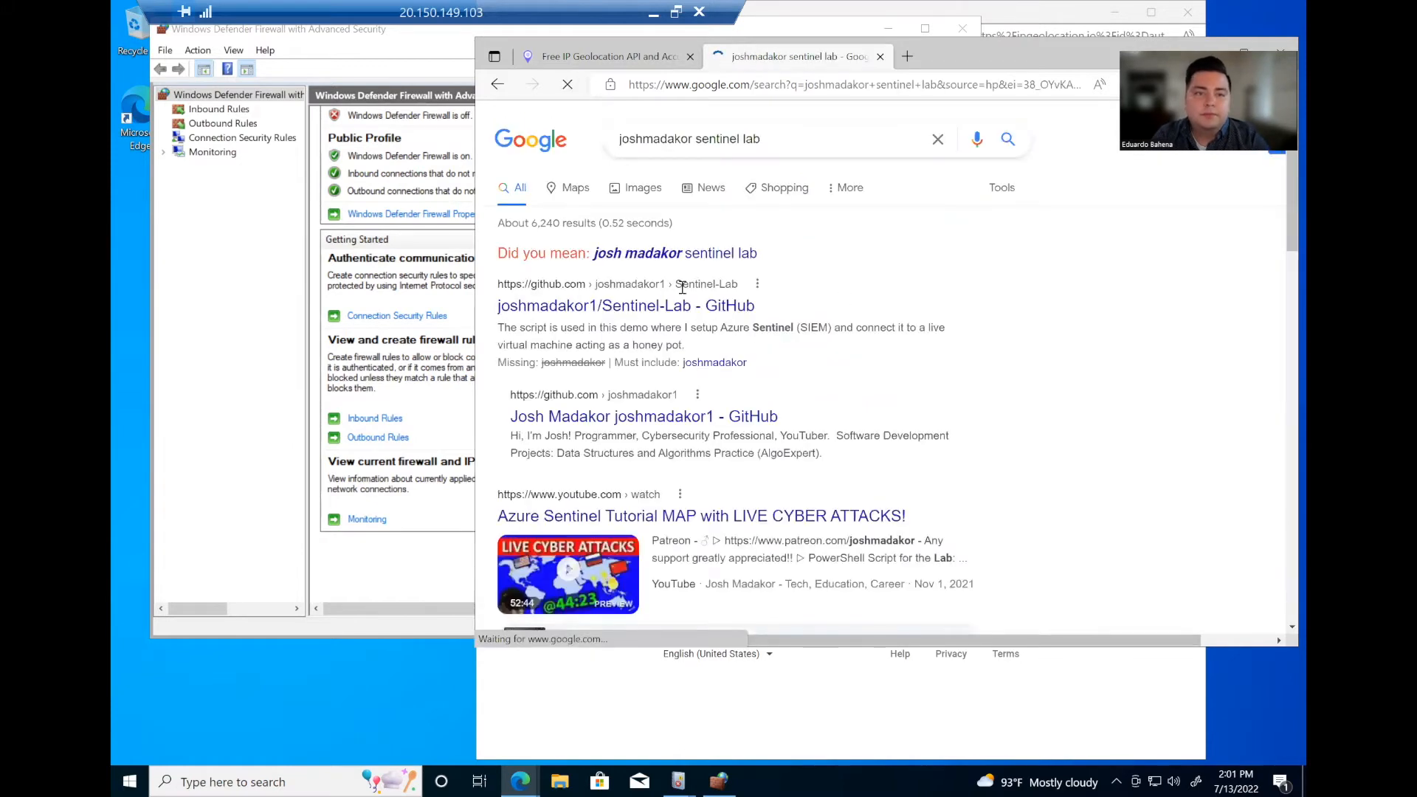
# Step: Open Custom_Security_Log_Exporter.ps1 from the Sentinel-Lab GitHub repository and copy the entire script
pyautogui.click(613, 310)
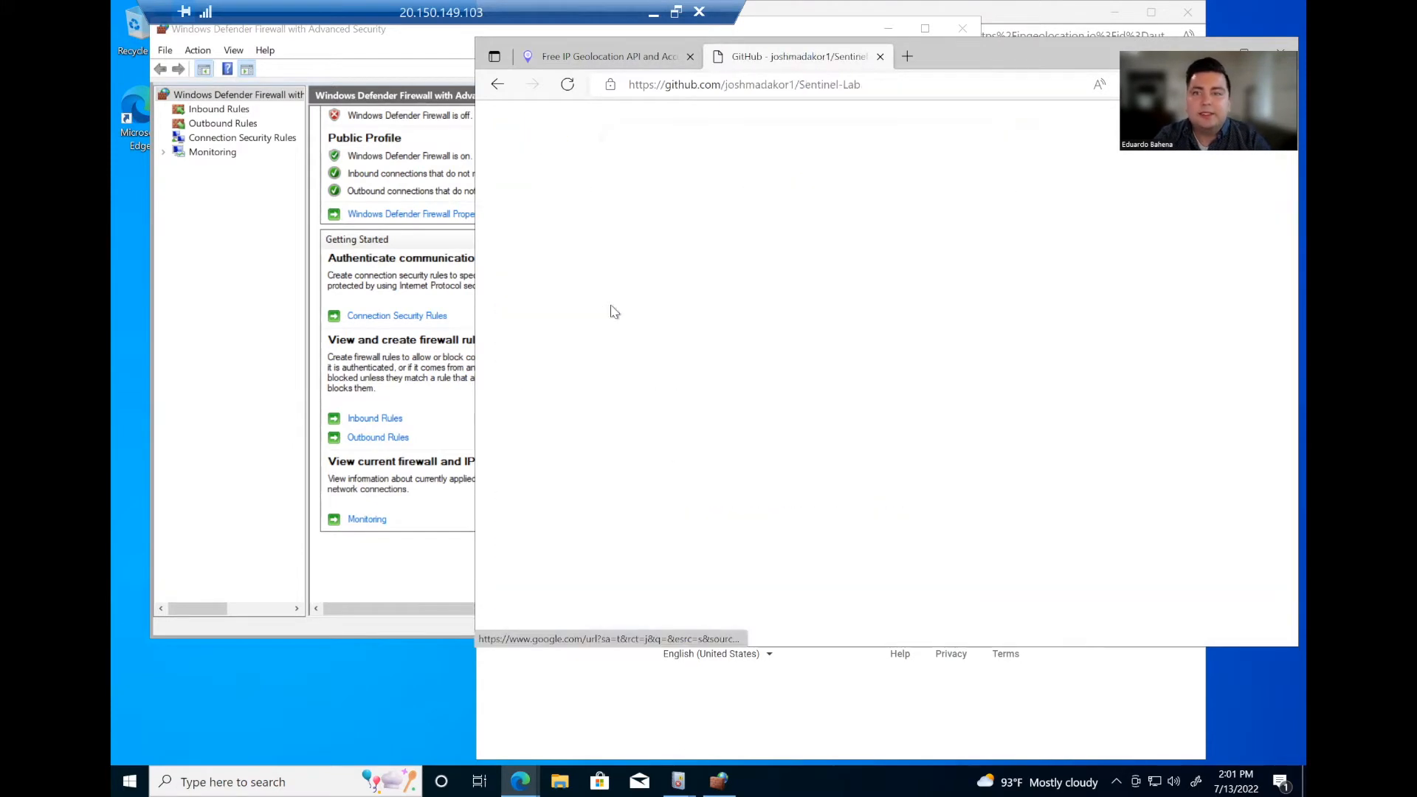
pyautogui.click(569, 422)
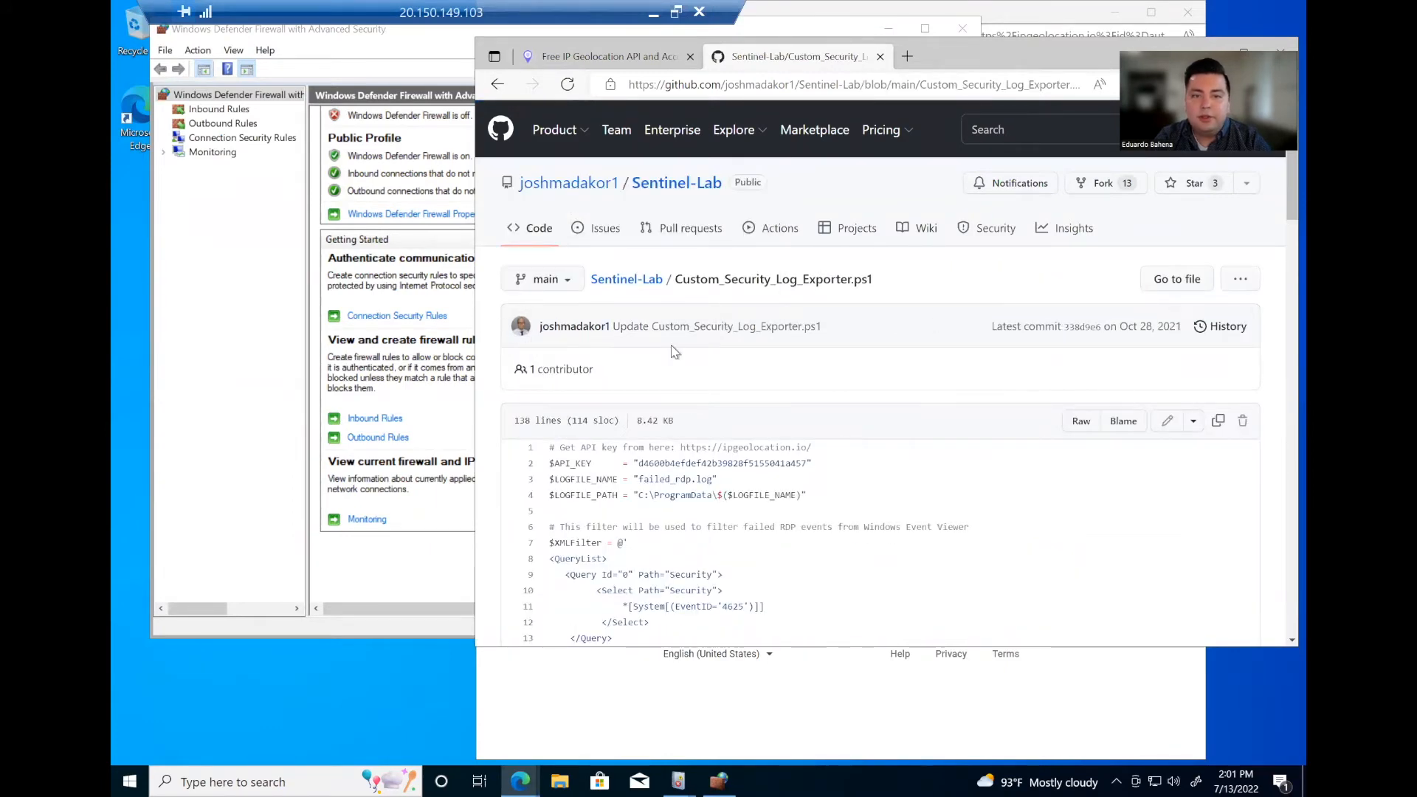
pyautogui.scroll(-4, 674, 348)
pyautogui.scroll(4, 552, 211)
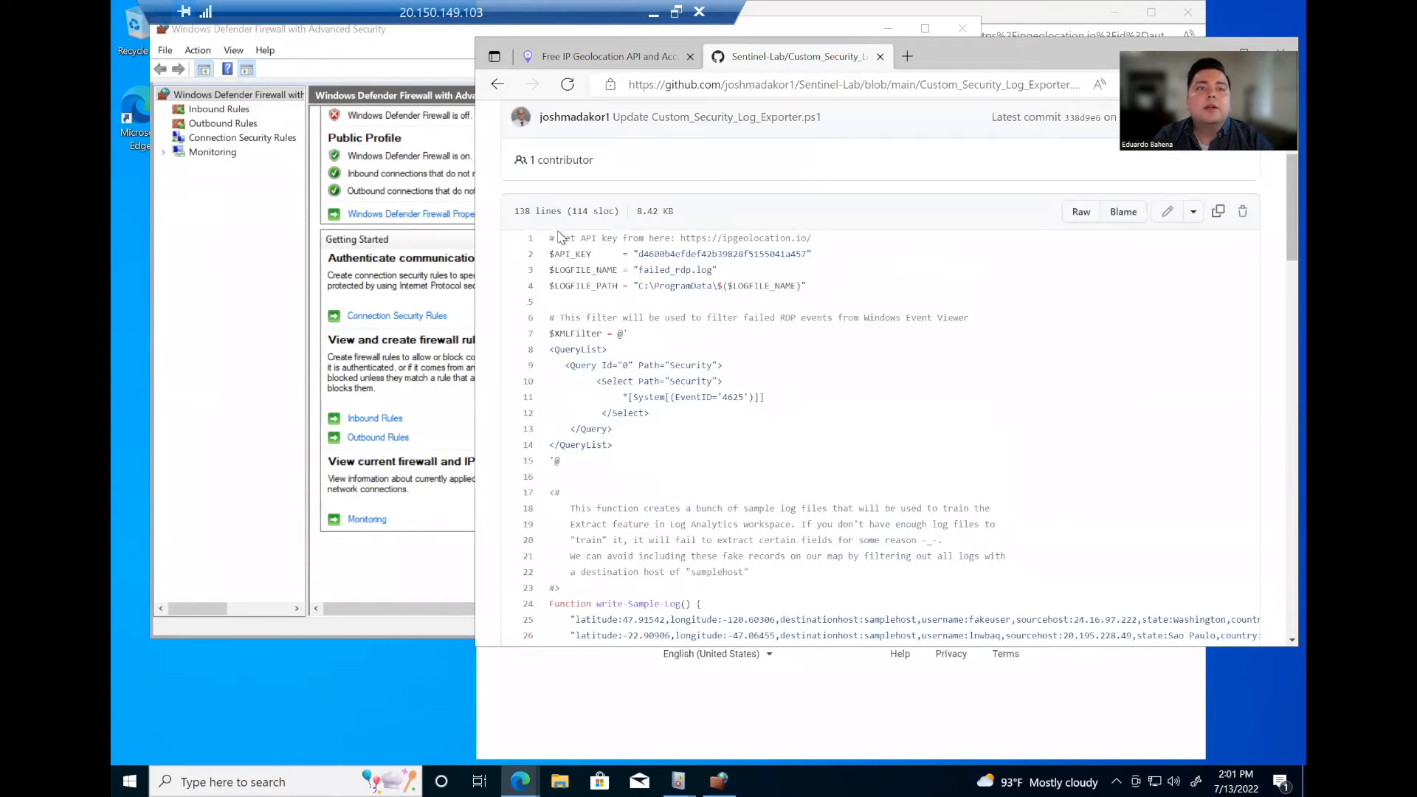
pyautogui.moveTo(550, 426); pyautogui.dragTo(569, 508)
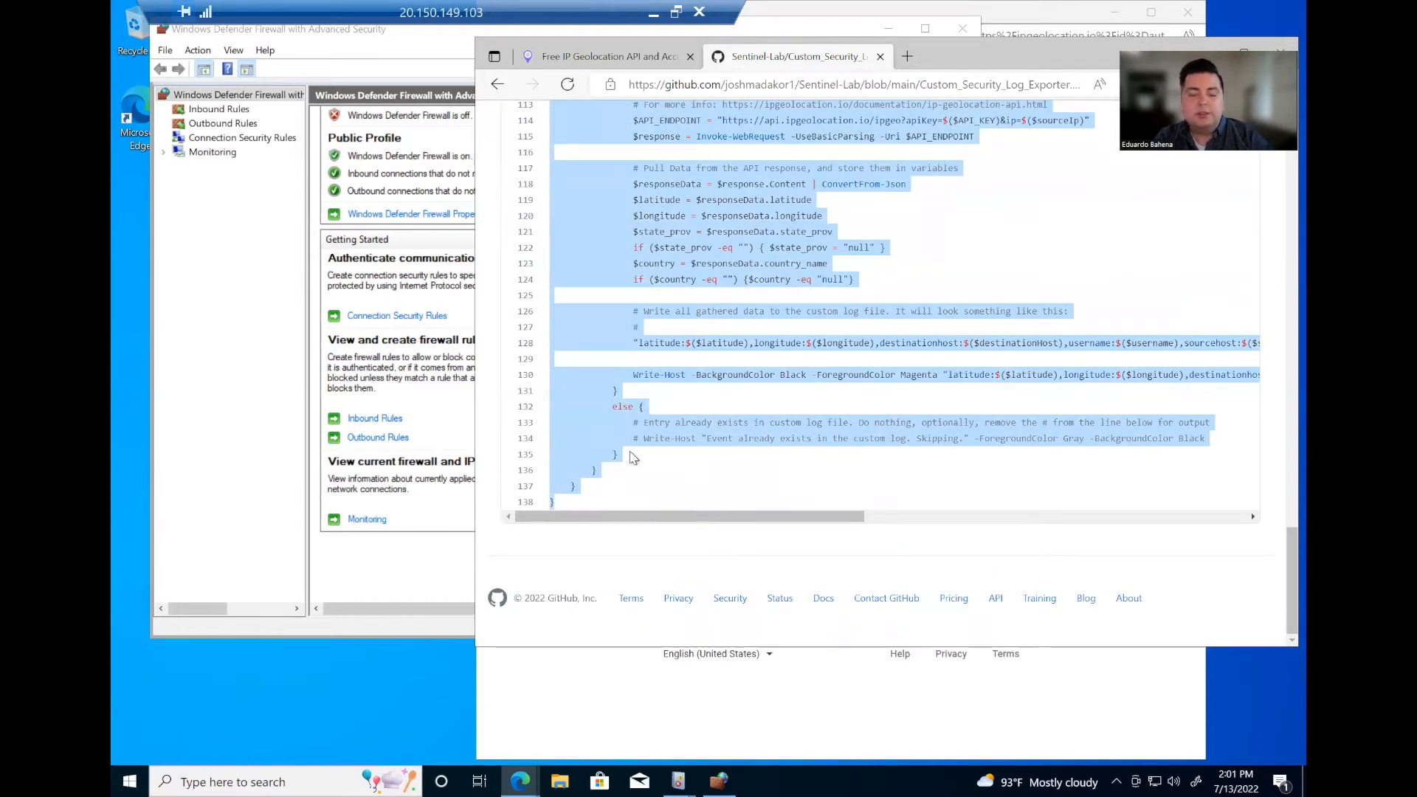
# Step: Search for powershell on the remote VM and launch Windows PowerShell ISE
pyautogui.click(116, 776)
pyautogui.write('pow')
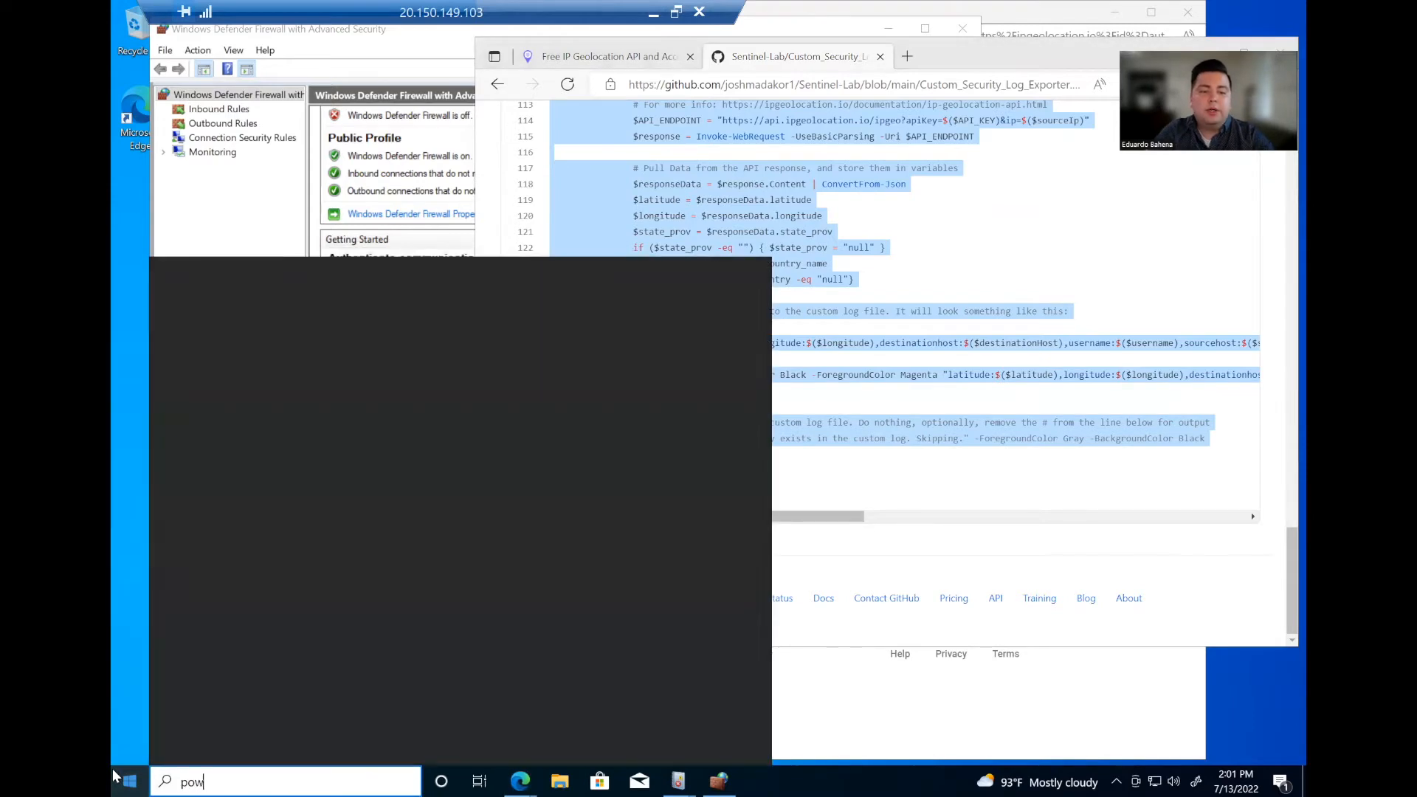
pyautogui.write('ers')
pyautogui.write('h')
pyautogui.press('BackSpace')
pyautogui.write('shell')
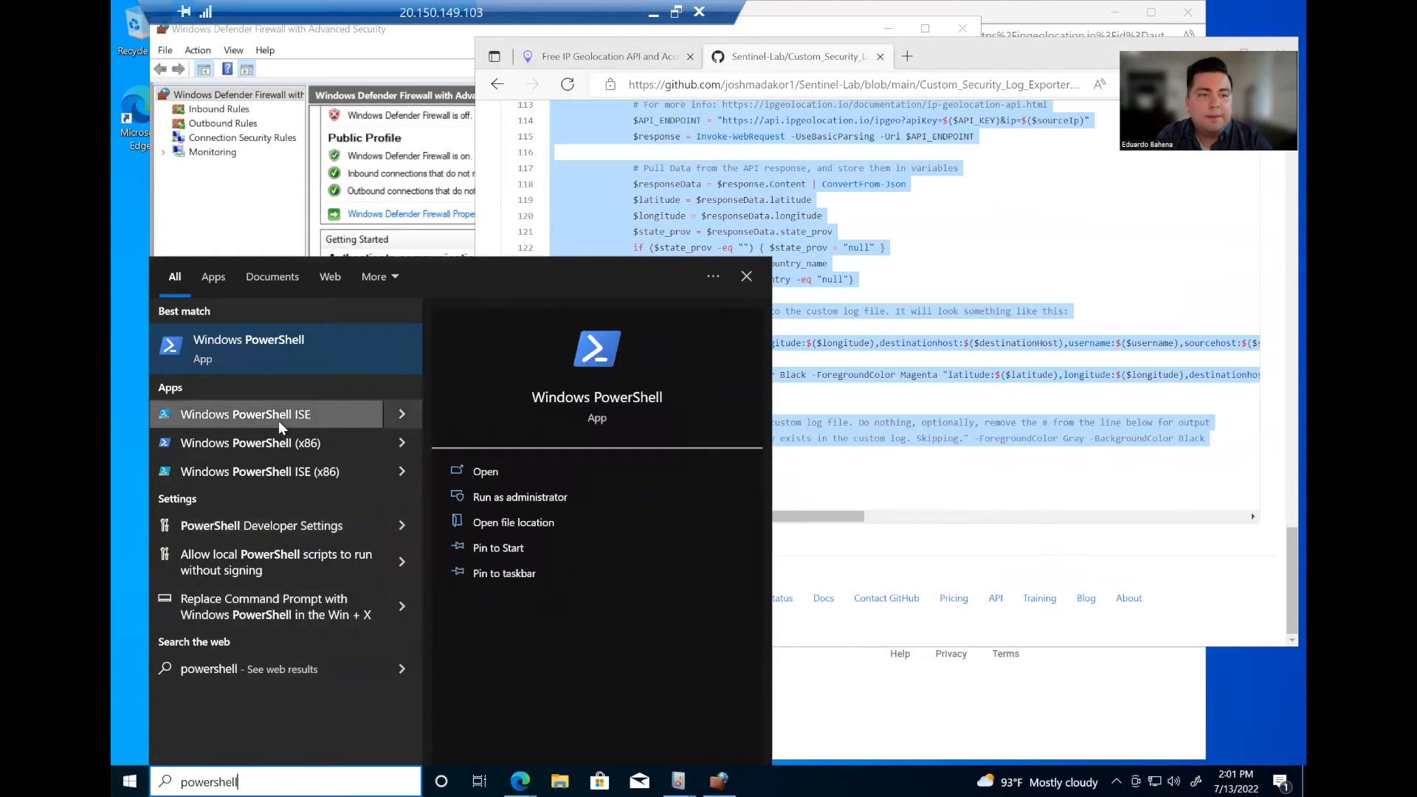
pyautogui.click(279, 424)
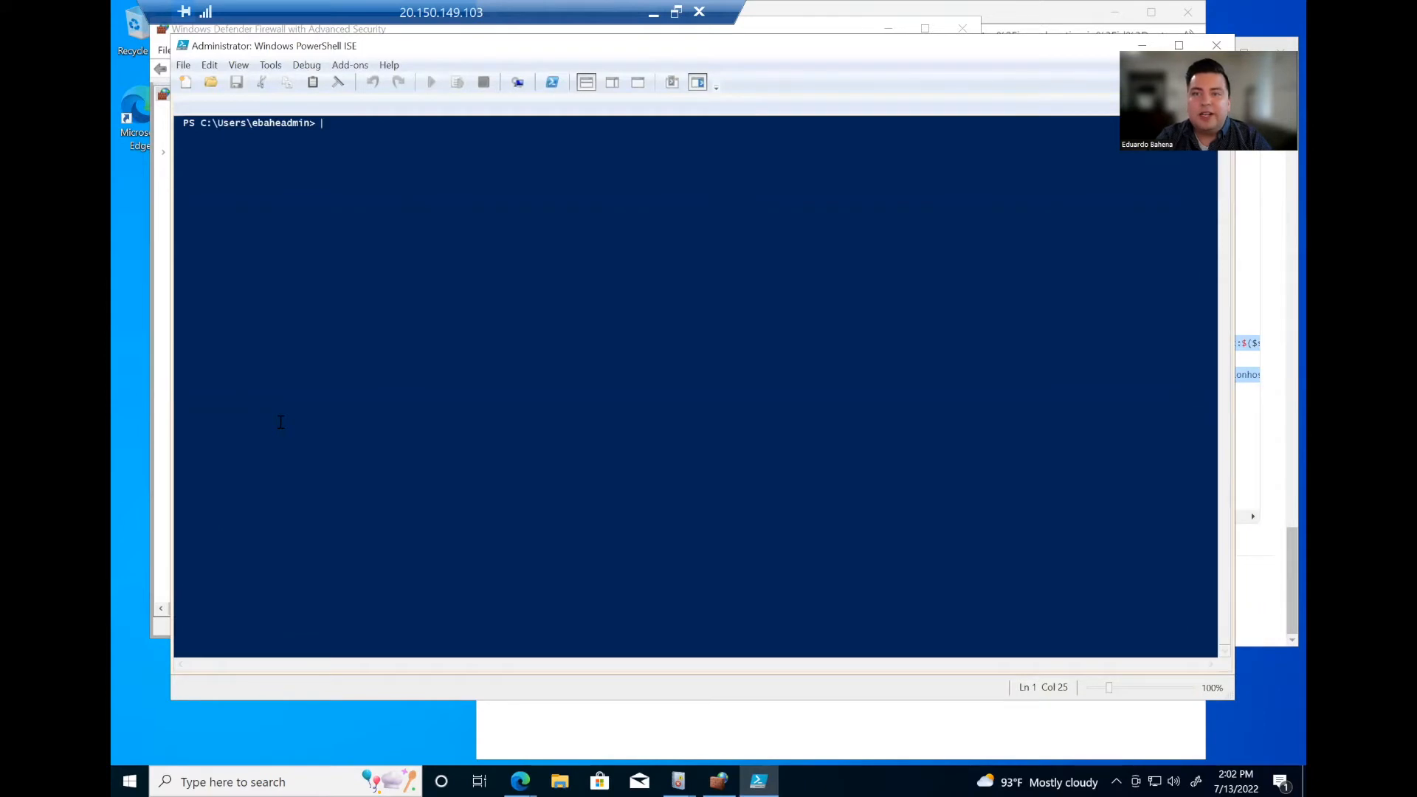
# Step: Create a new script in PowerShell ISE, paste the copied log exporter code, and return to its API key lines
pyautogui.click(183, 66)
pyautogui.click(194, 84)
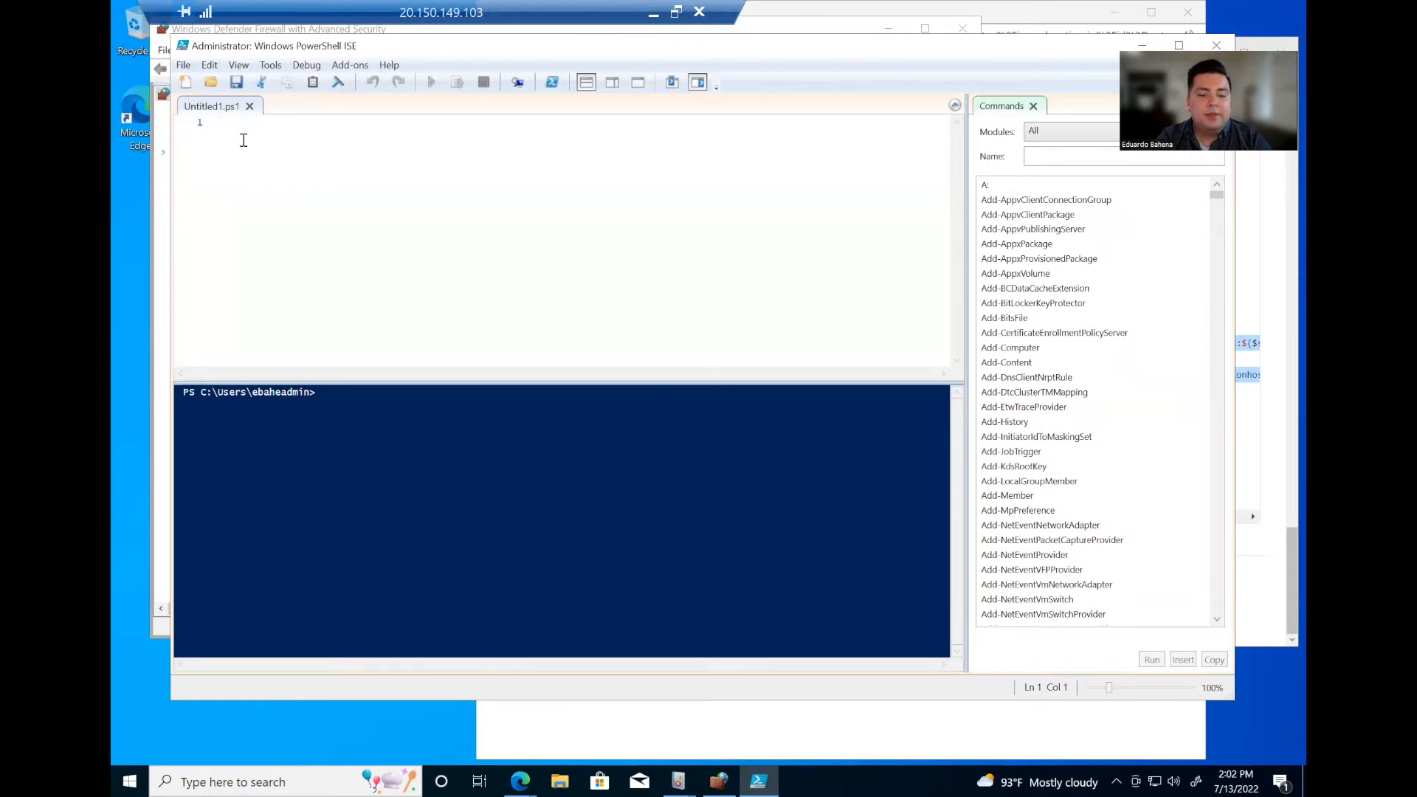
pyautogui.hotkey('ctrl', 'v')
pyautogui.scroll(20, 342, 297)
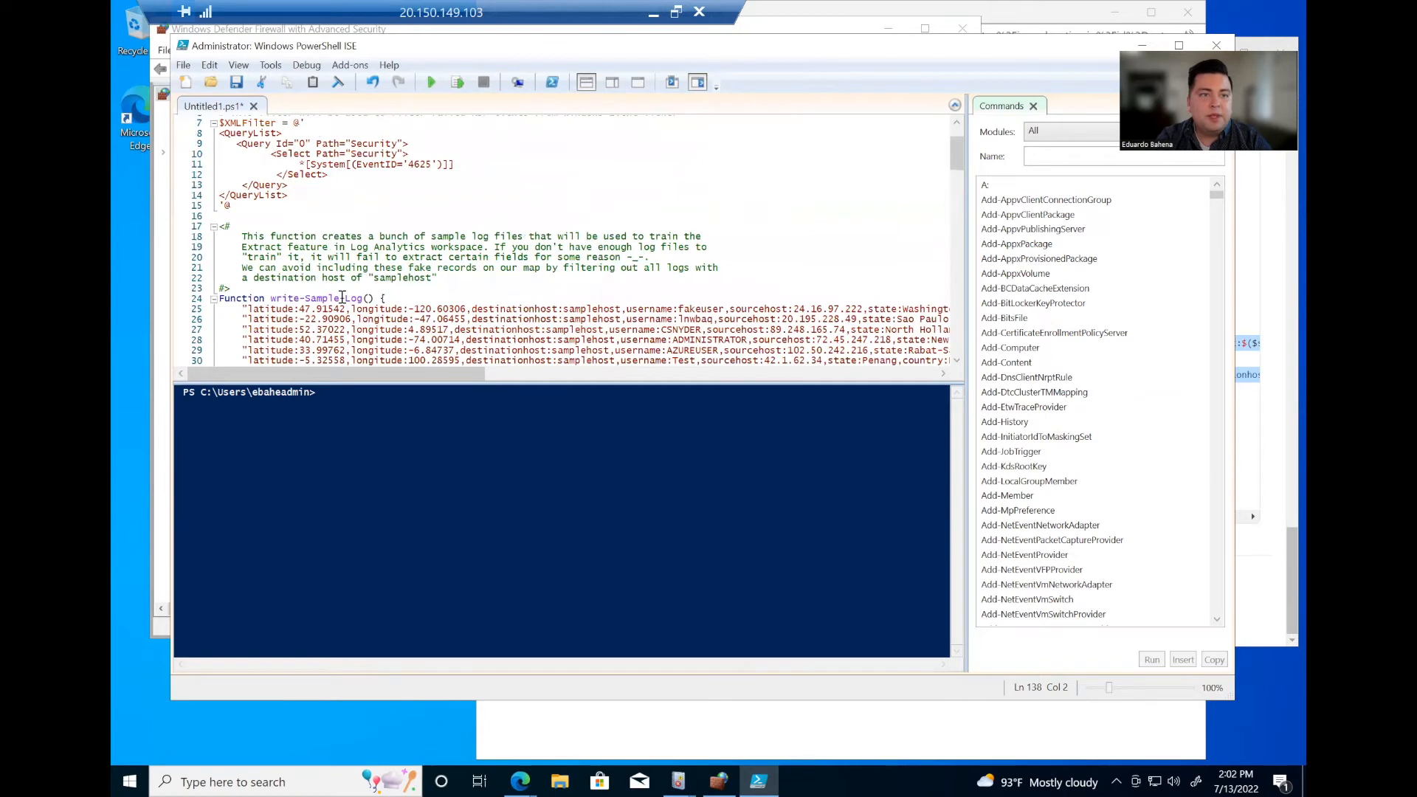
pyautogui.scroll(2, 342, 297)
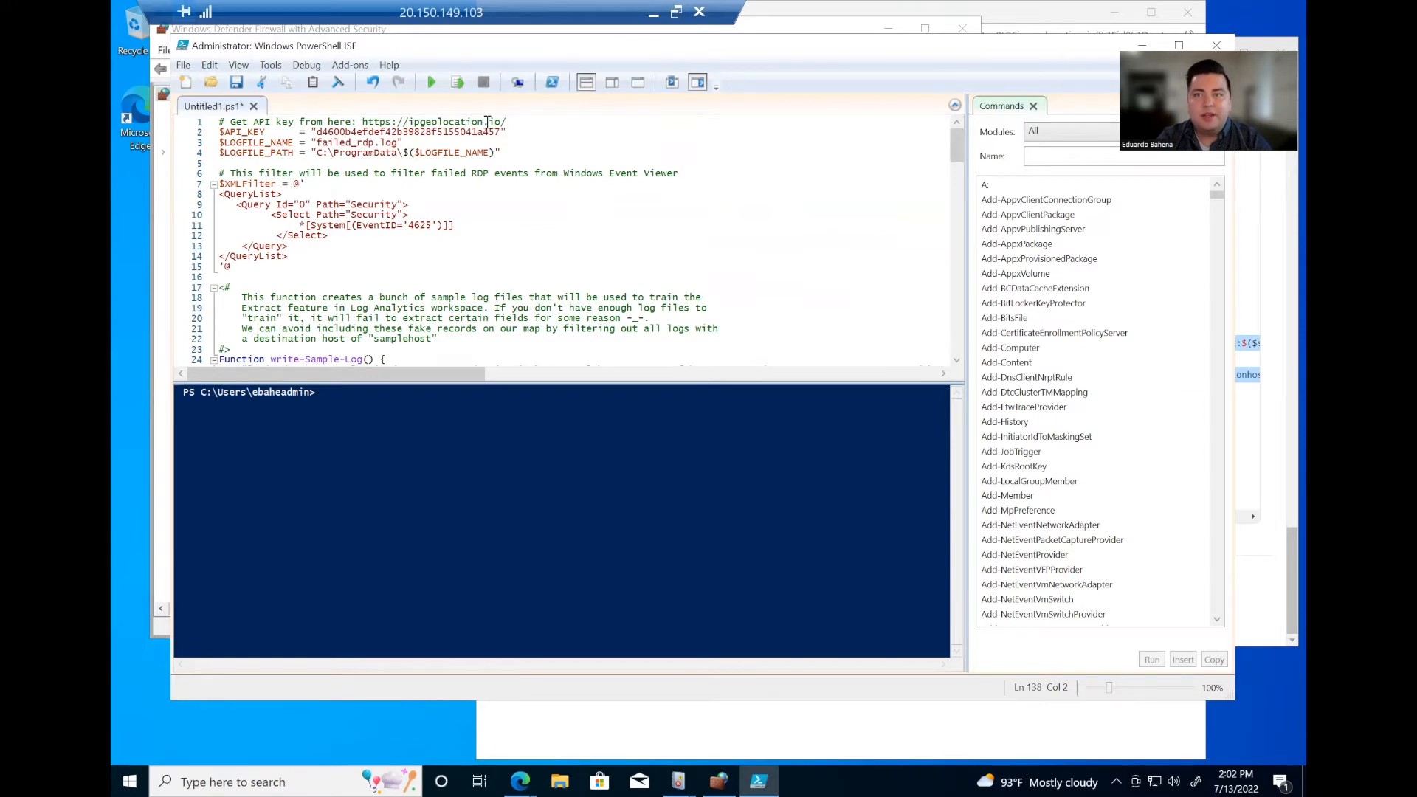
# Step: Minimize the remote session and open File Explorer on the local computer
pyautogui.click(653, 12)
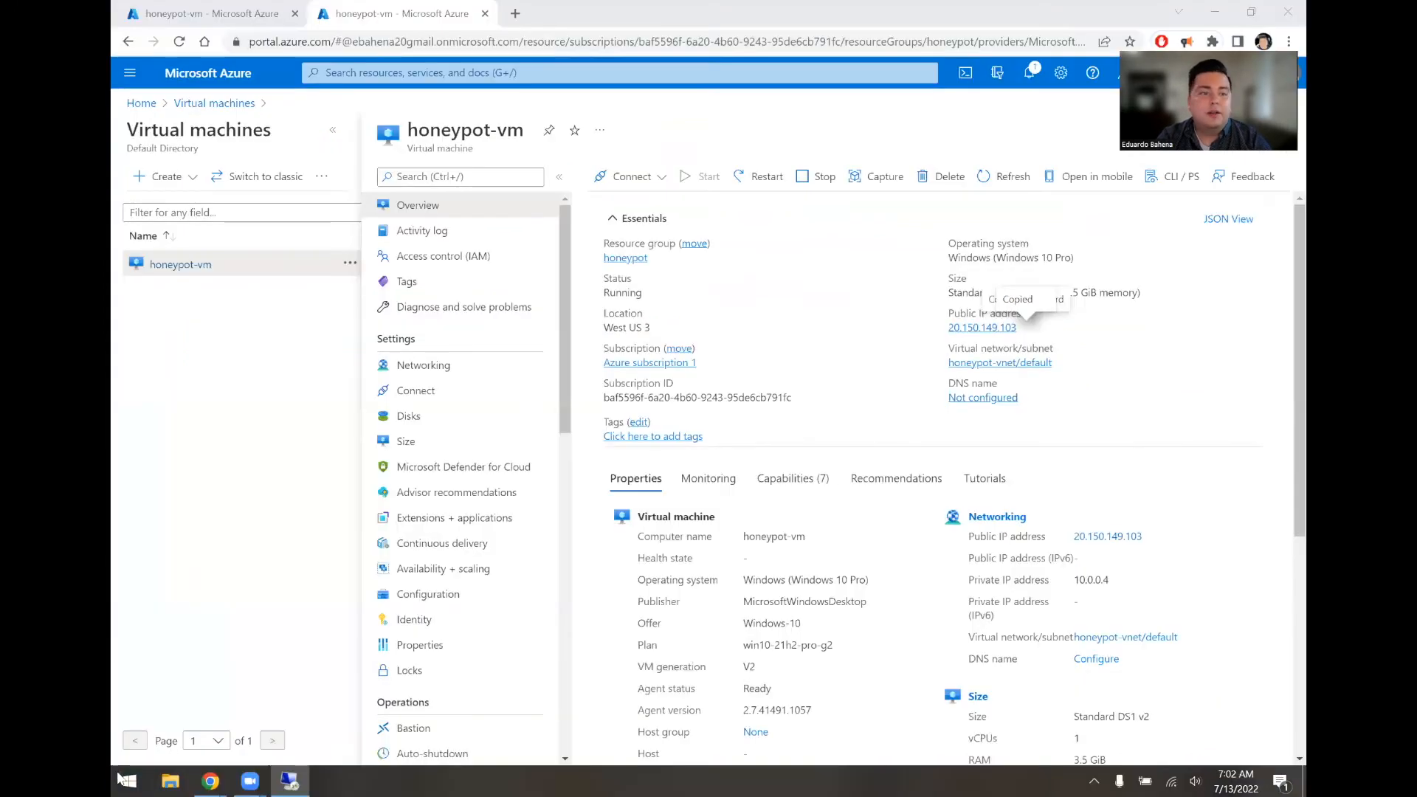
pyautogui.click(172, 779)
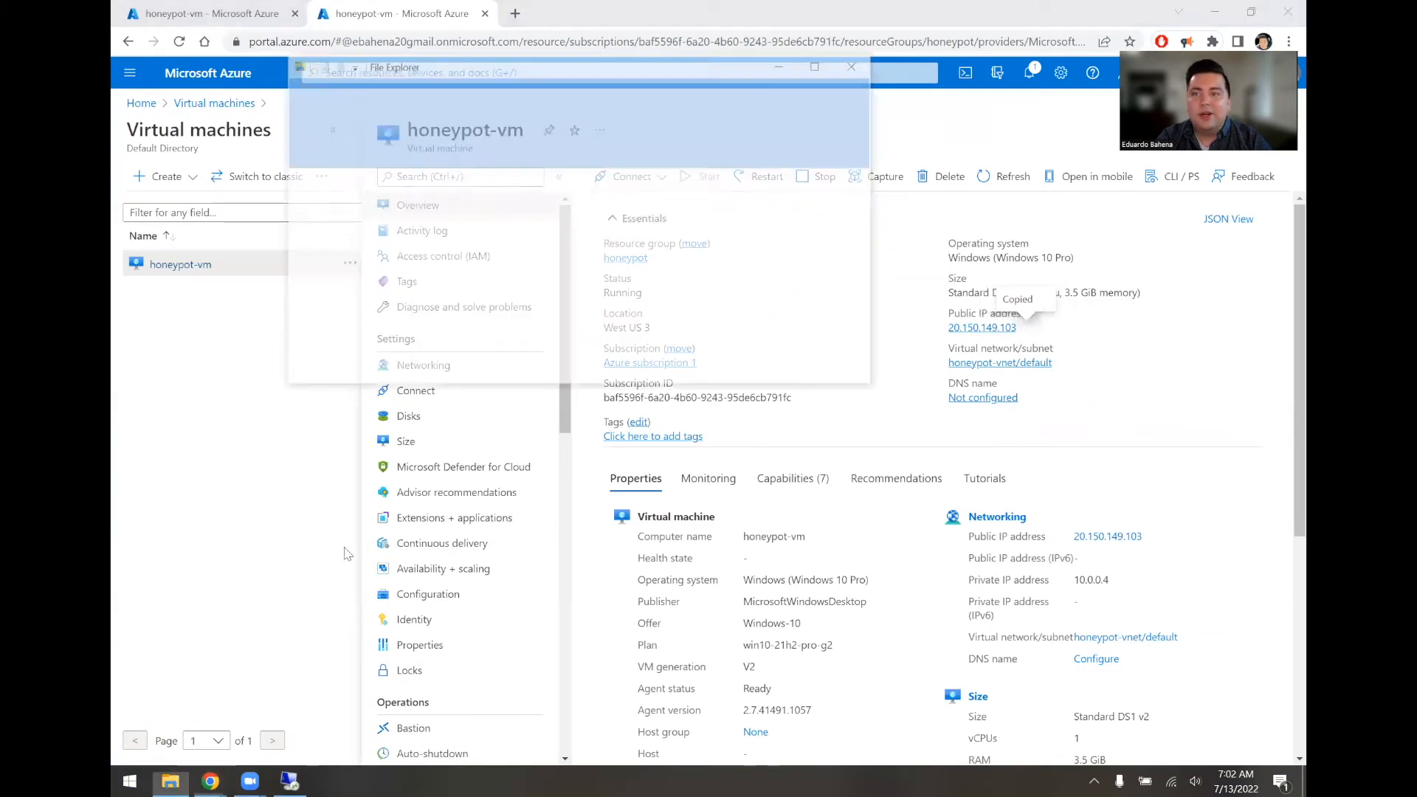
pyautogui.scroll(-3, 374, 310)
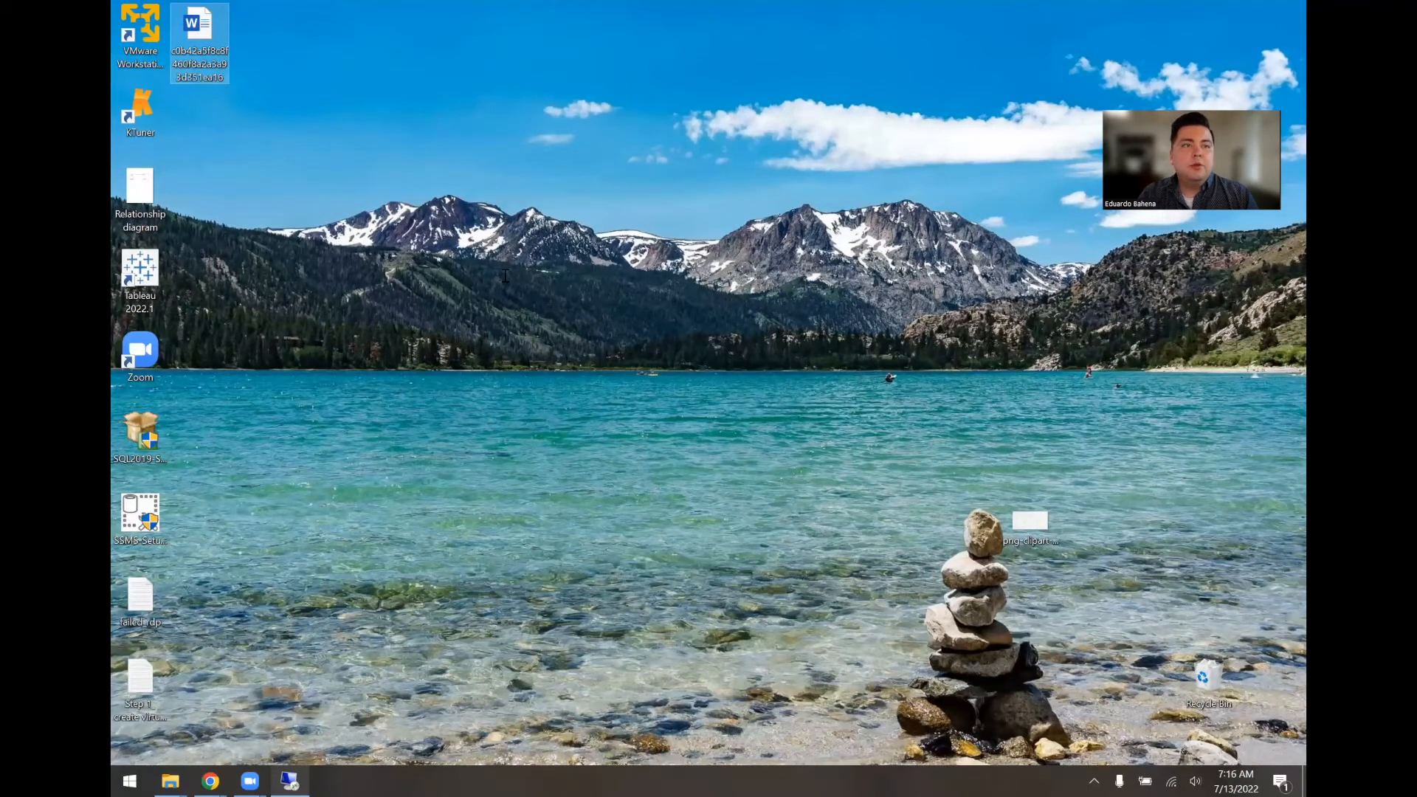
# Step: Return to the remote session, run the log exporter script, review its failed-logon geolocation output, and stop it
pyautogui.hotkey('alt', 'Tab')
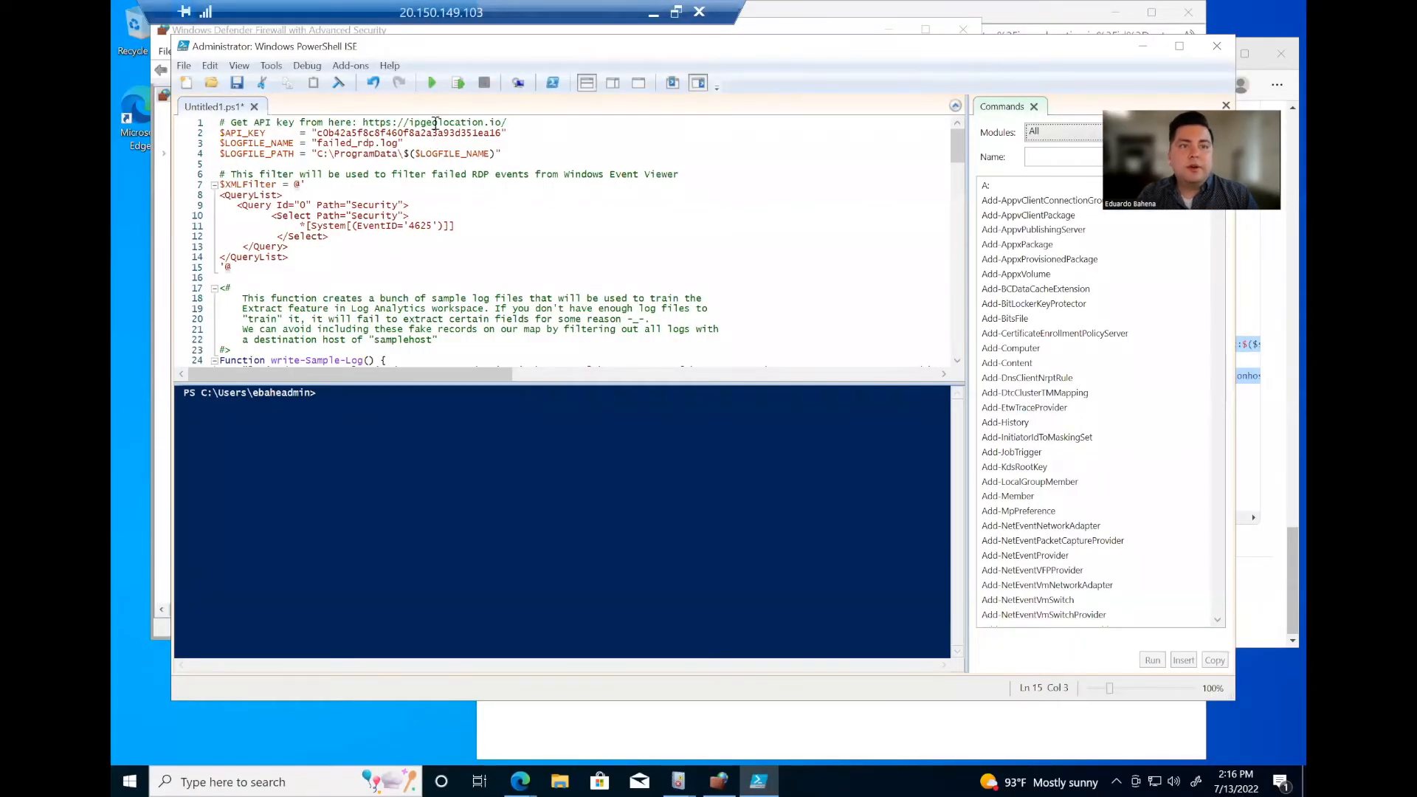
pyautogui.click(430, 84)
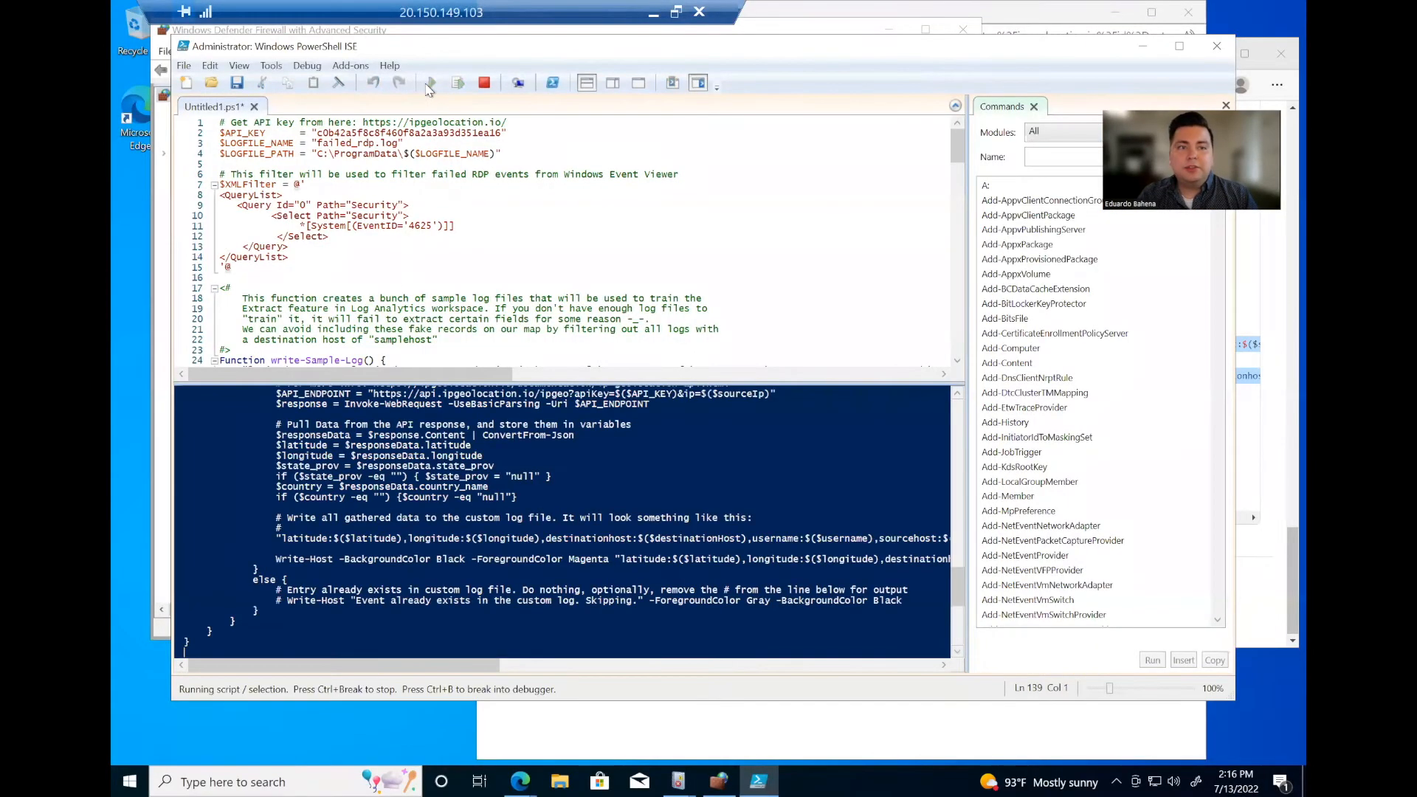
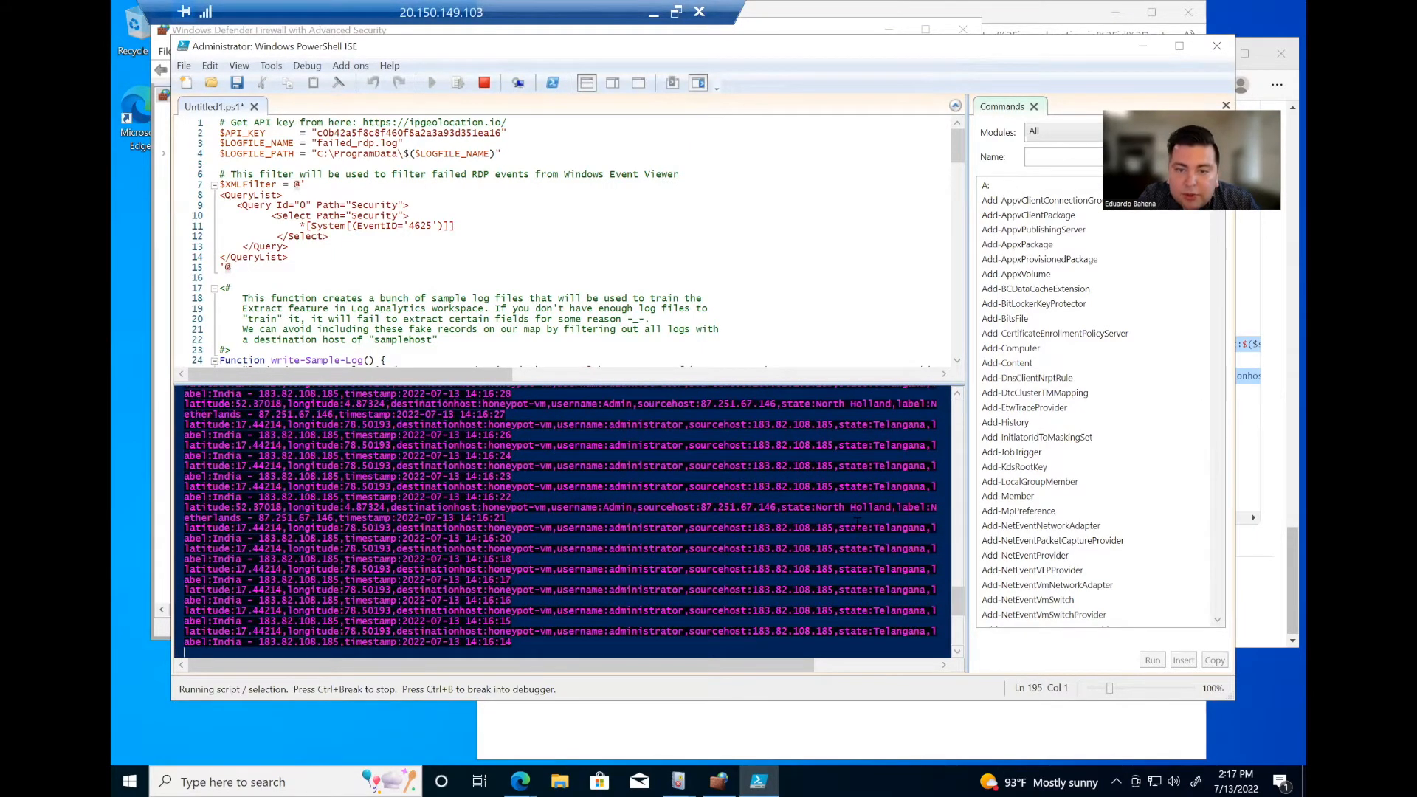
pyautogui.moveTo(955, 597); pyautogui.dragTo(962, 489)
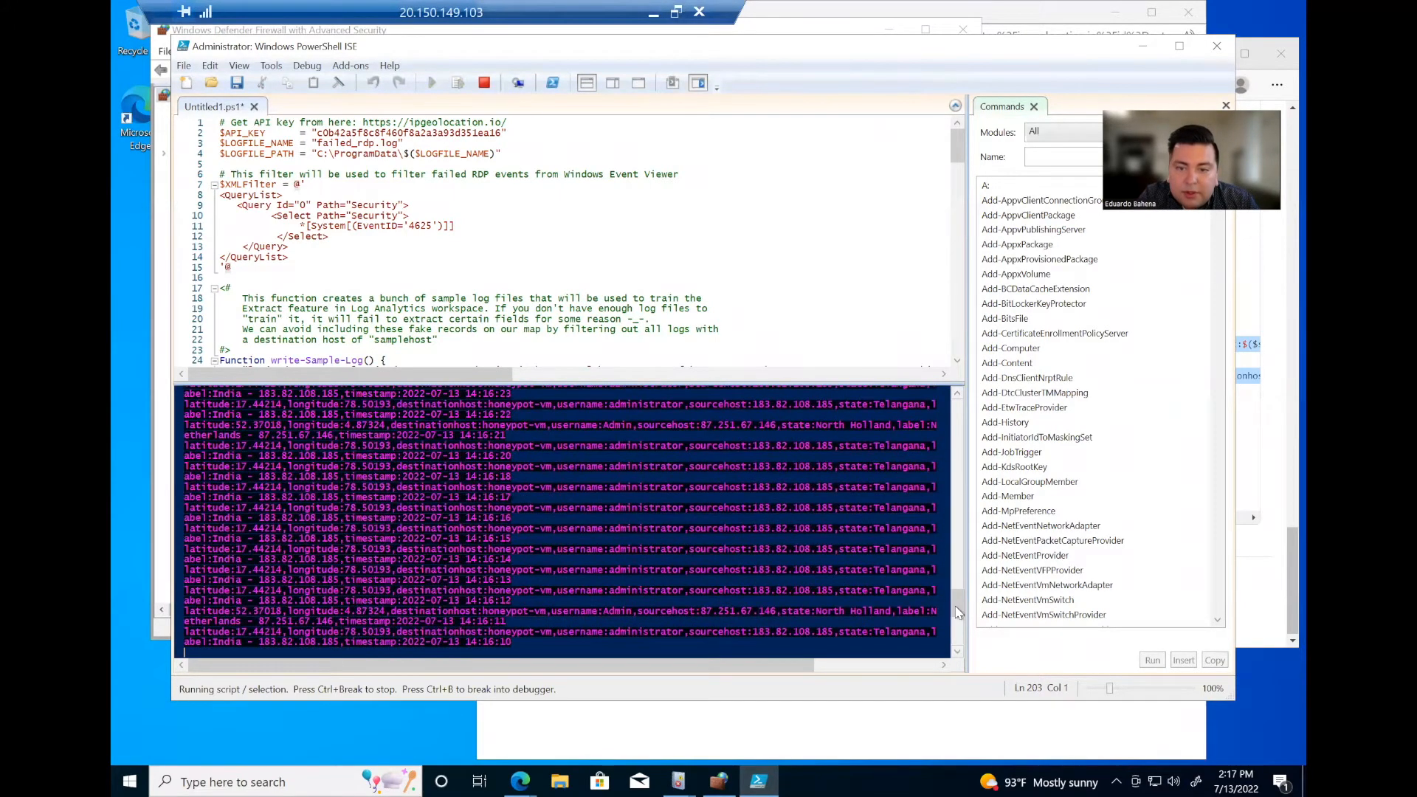
pyautogui.moveTo(960, 533); pyautogui.dragTo(959, 581)
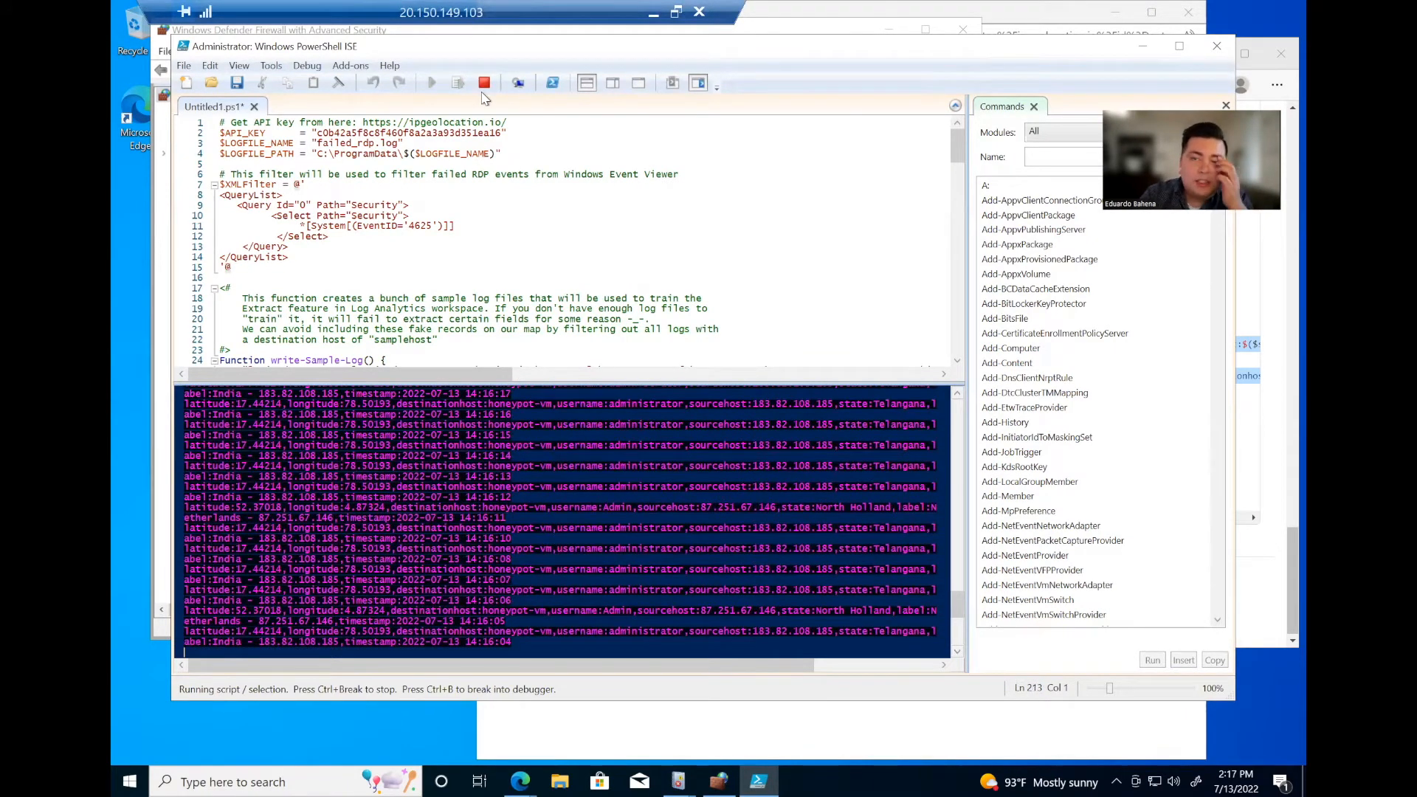
pyautogui.click(484, 84)
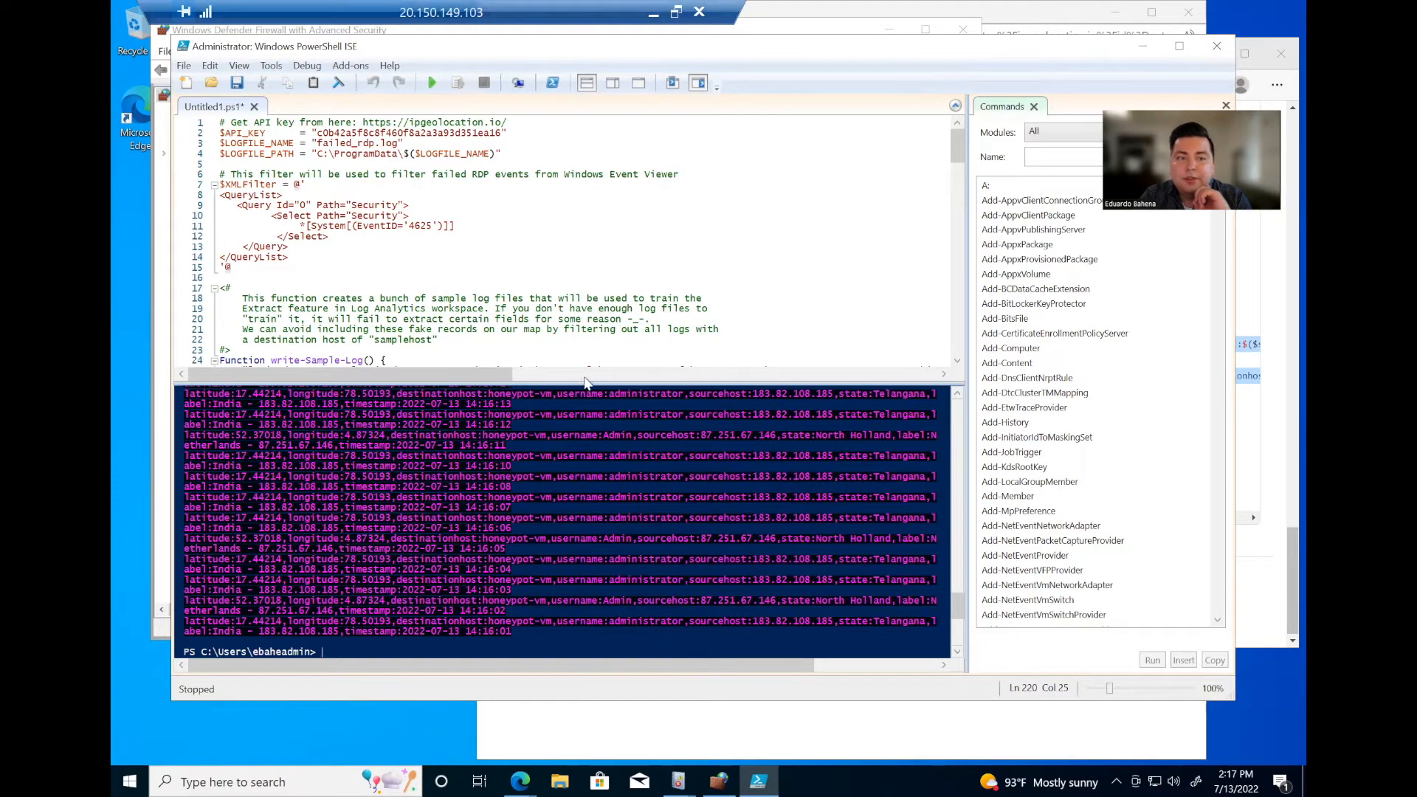
# Step: Open the Windows (C:) drive in File Explorer on the remote VM
pyautogui.click(559, 777)
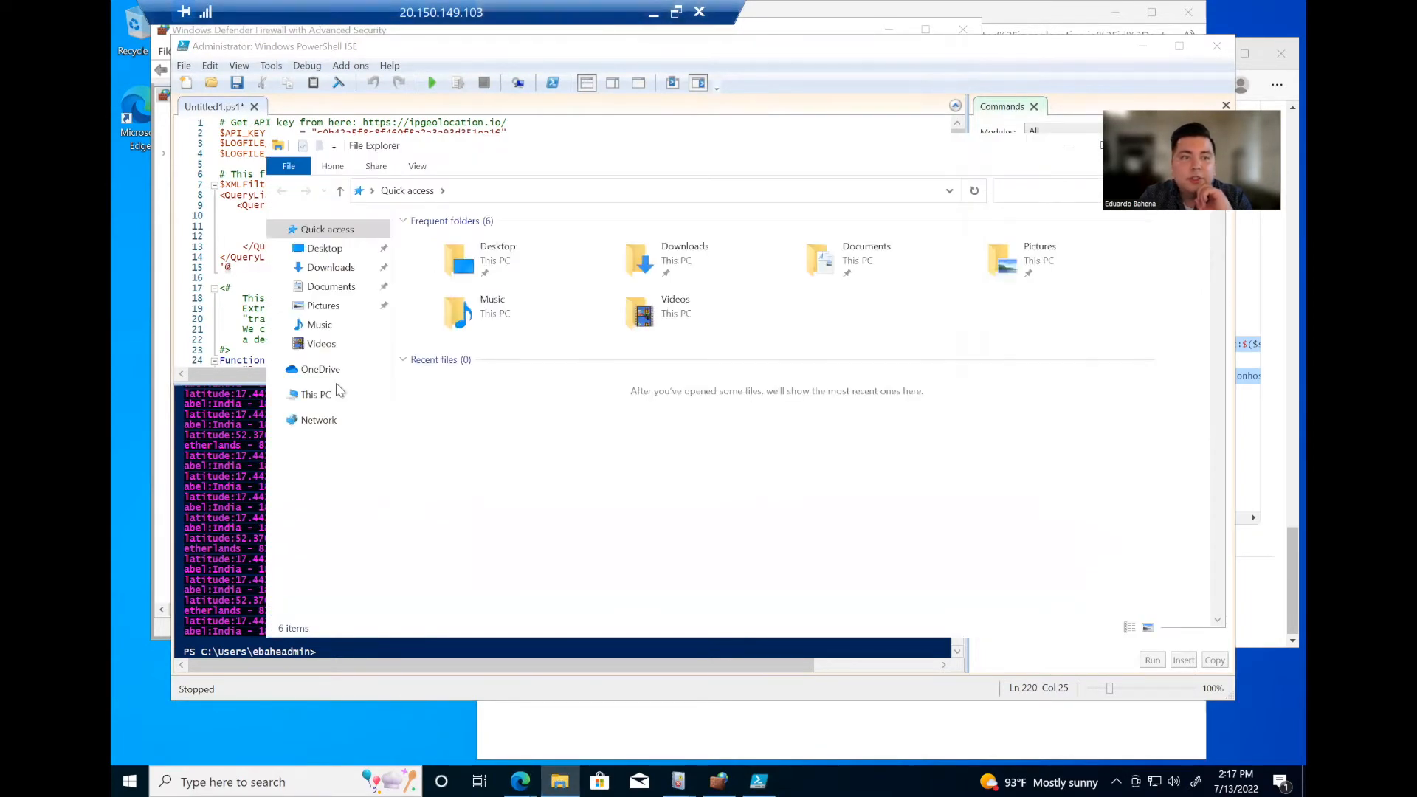
pyautogui.click(302, 395)
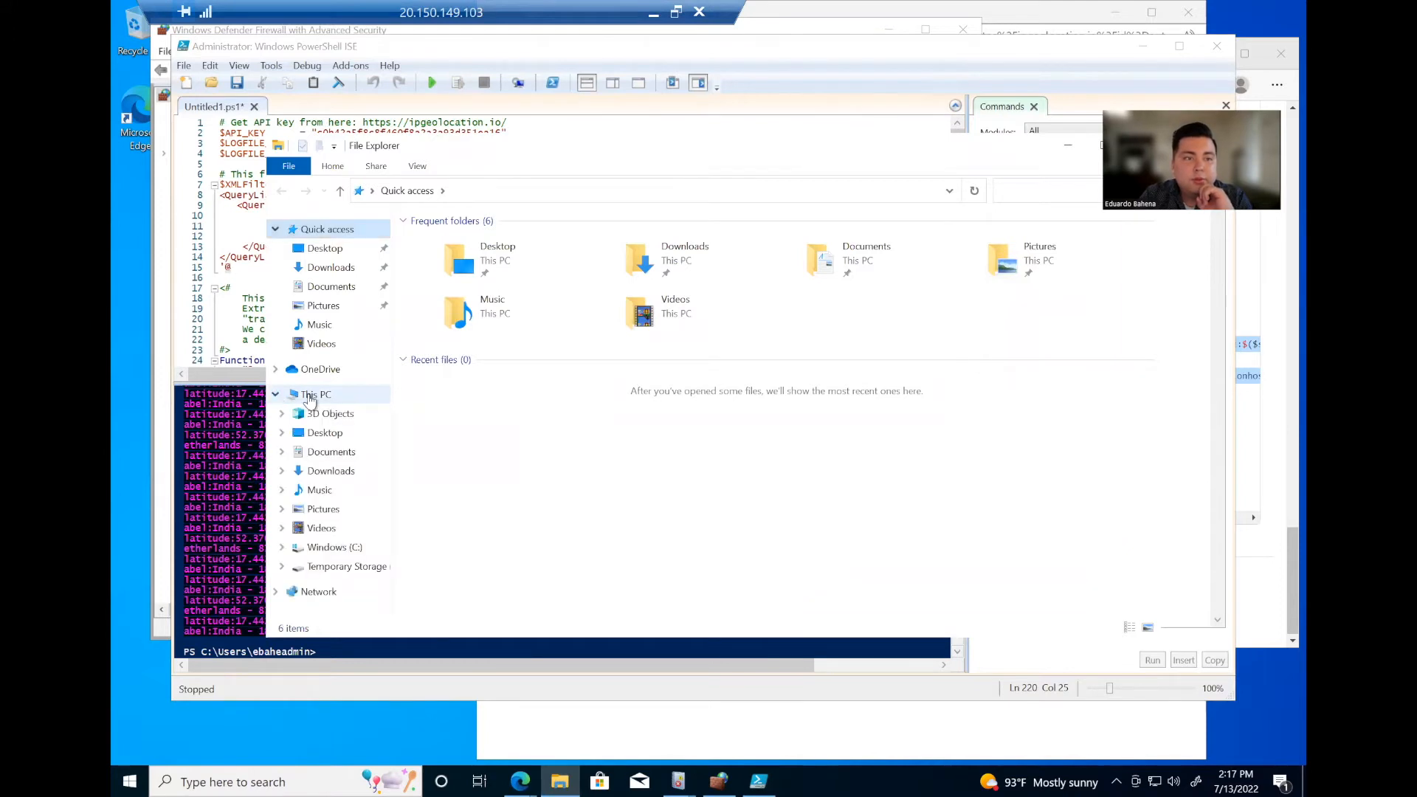
pyautogui.doubleClick(527, 414)
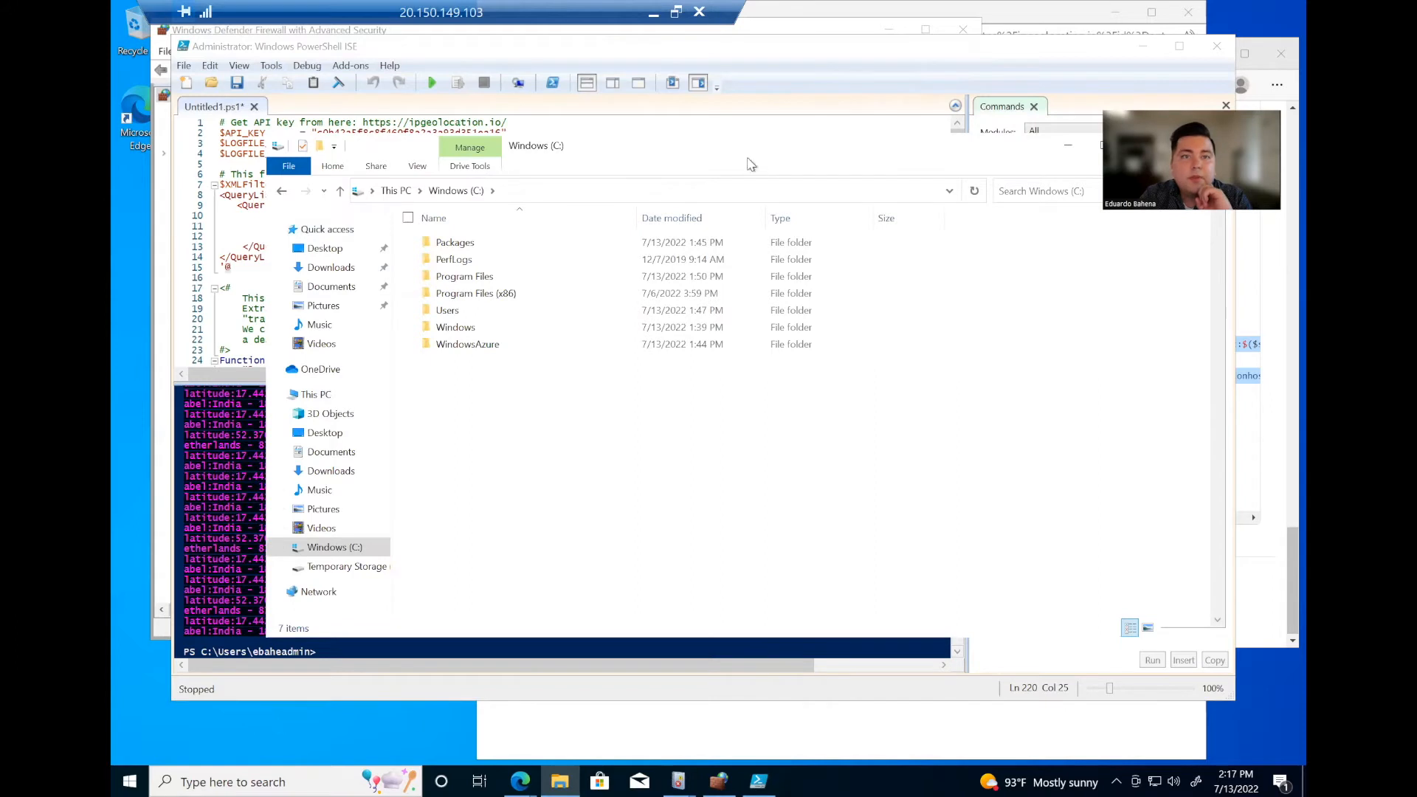
# Step: Show hidden items on the C: drive and open the failed_rdp log from the ProgramData folder
pyautogui.moveTo(748, 160); pyautogui.dragTo(475, 139)
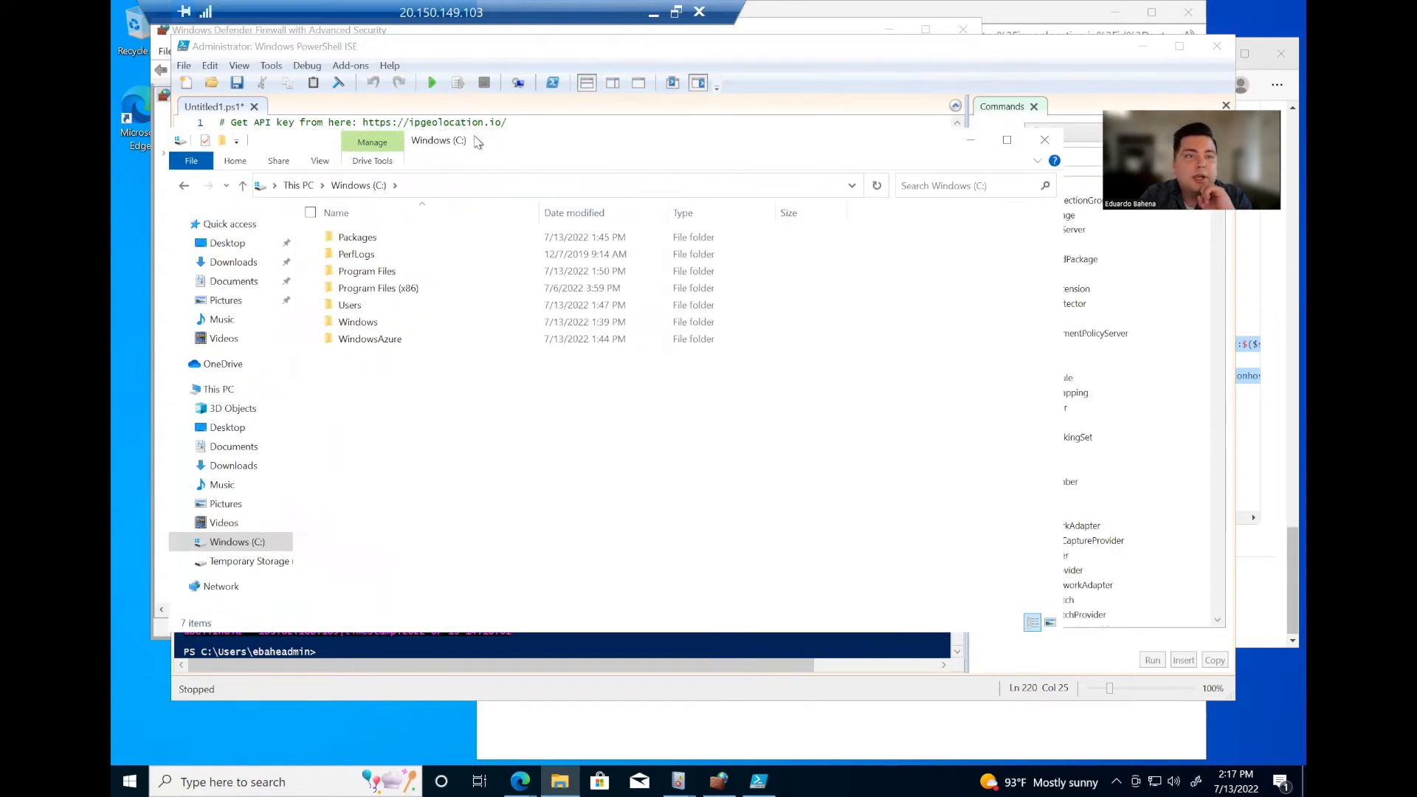
pyautogui.click(322, 160)
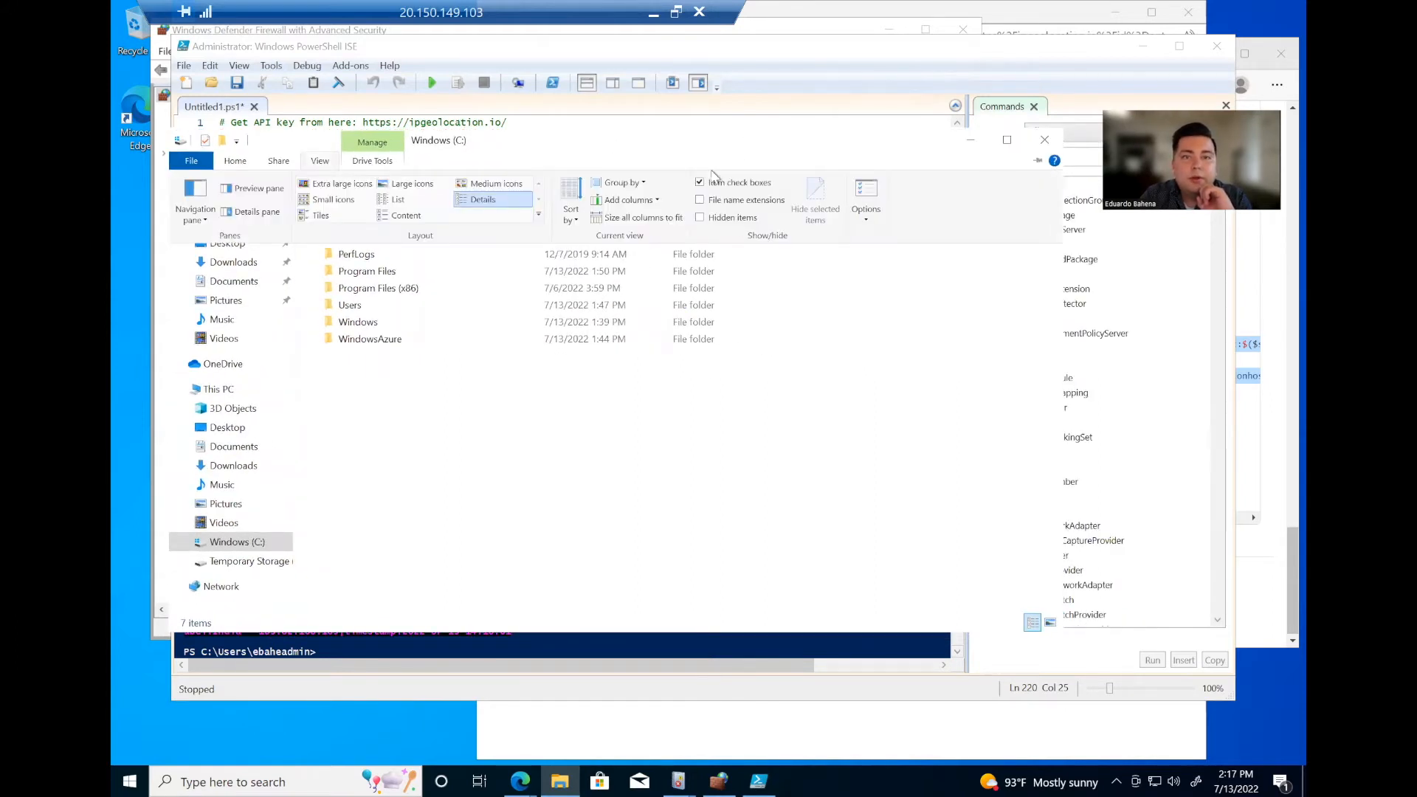
pyautogui.click(701, 218)
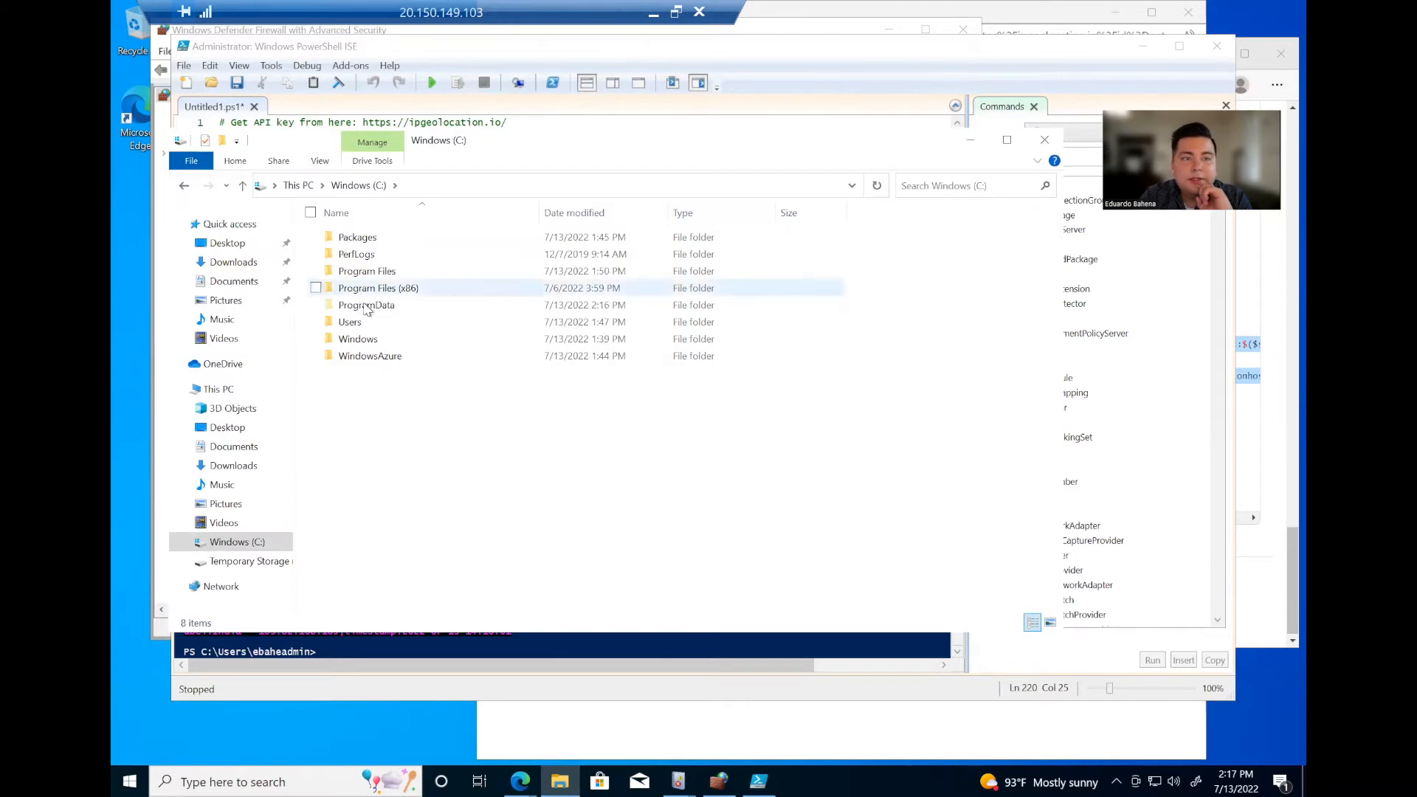
pyautogui.click(366, 306)
pyautogui.doubleClick(366, 307)
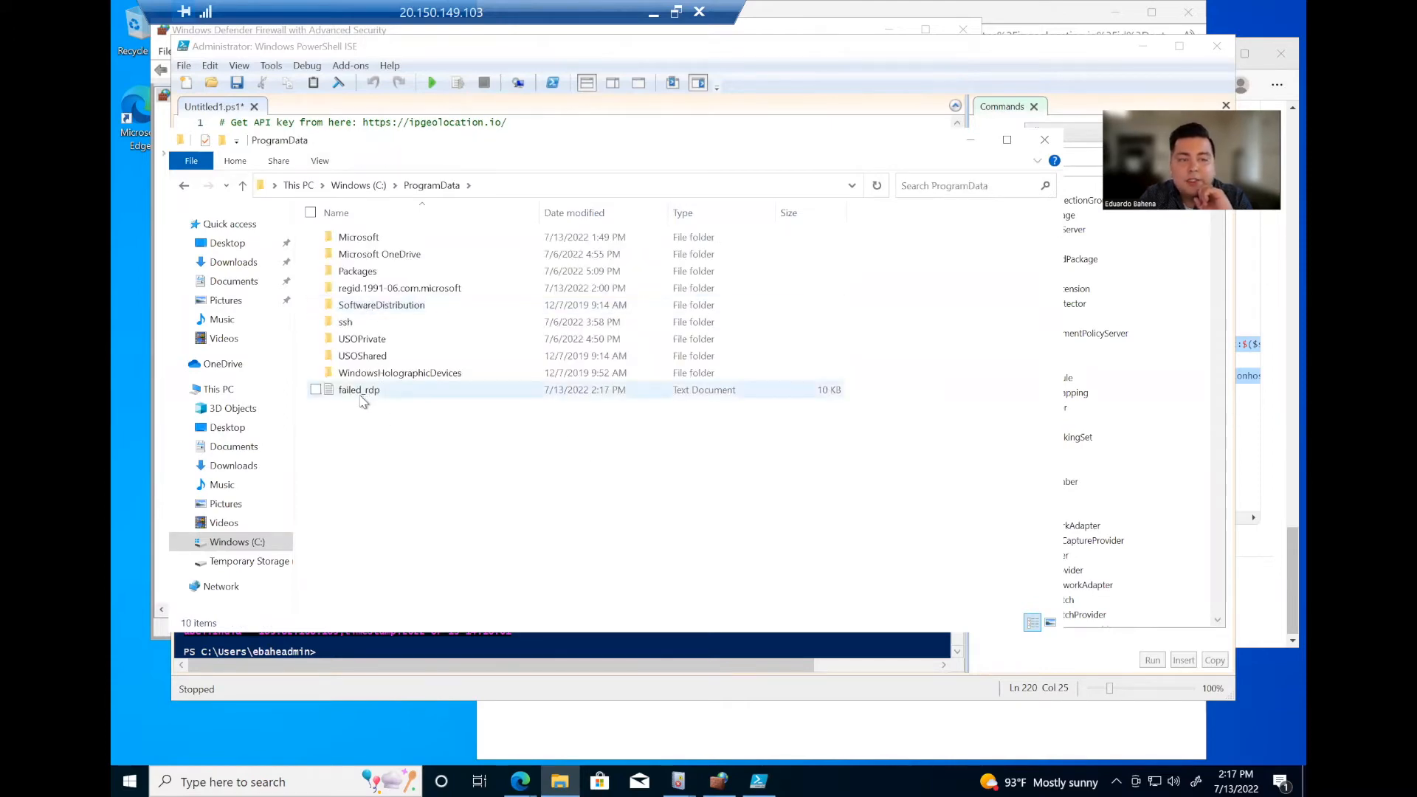
pyautogui.doubleClick(361, 391)
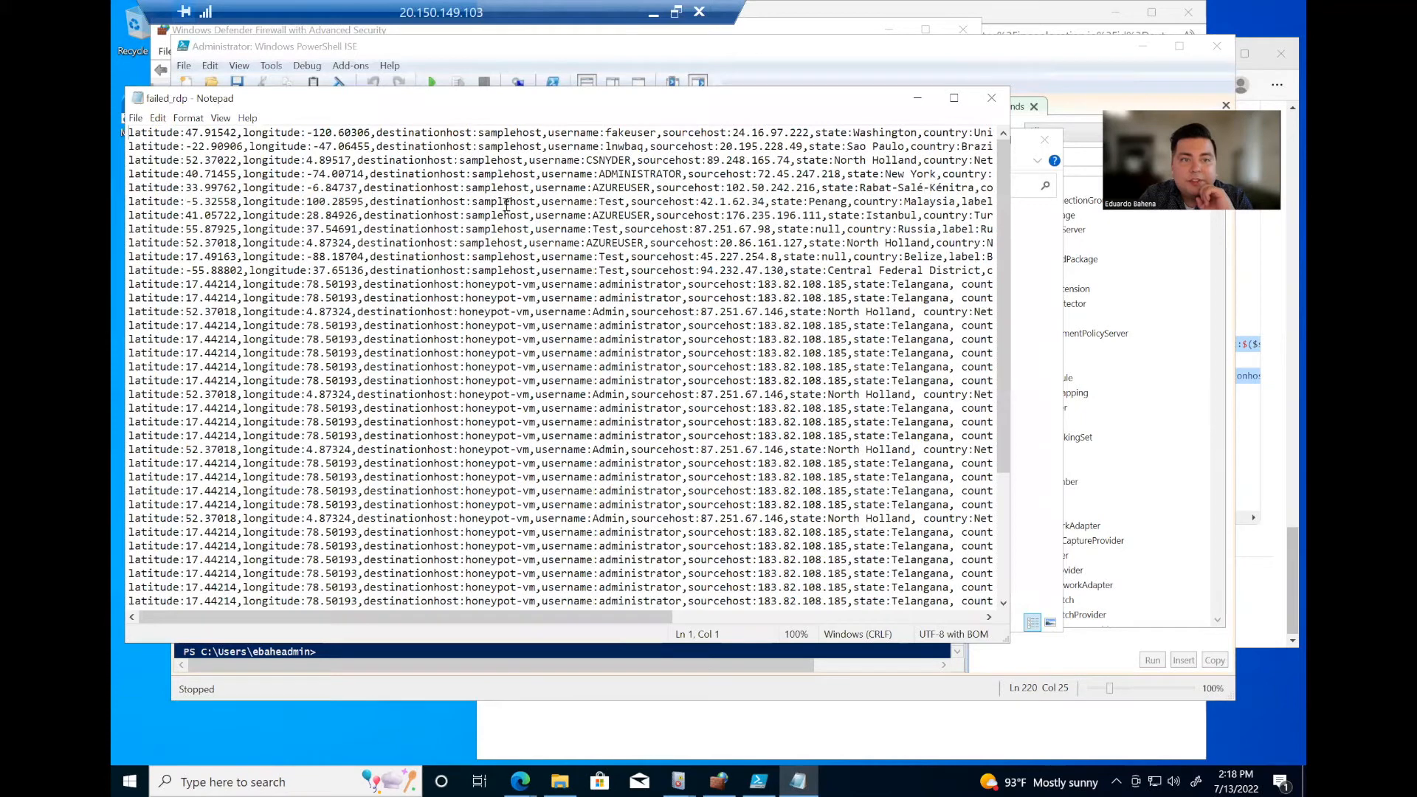
# Step: Examine the sample and honeypot-vm entries in the failed_rdp log, then minimize PowerShell ISE and Notepad
pyautogui.moveTo(465, 160); pyautogui.dragTo(530, 271)
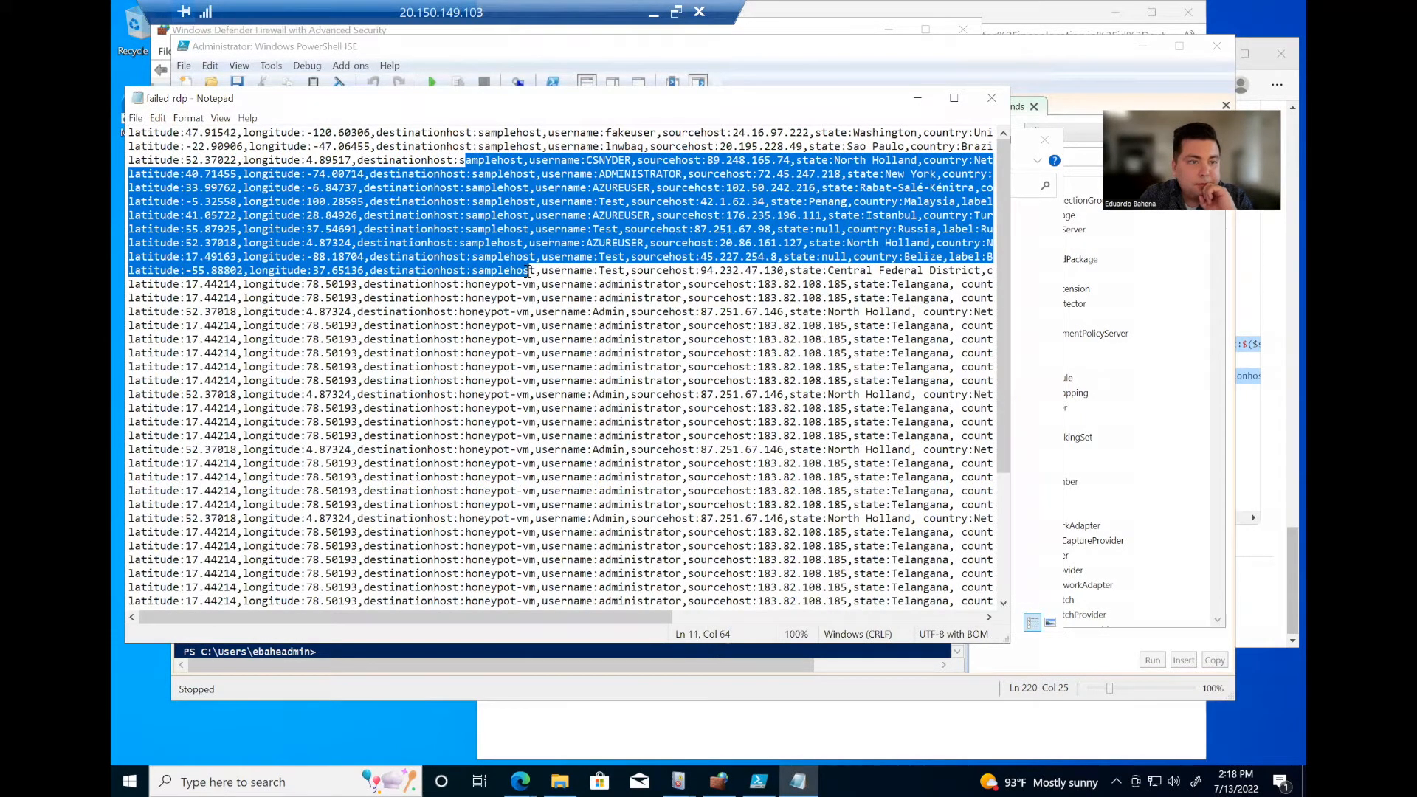
pyautogui.moveTo(527, 277); pyautogui.dragTo(635, 341)
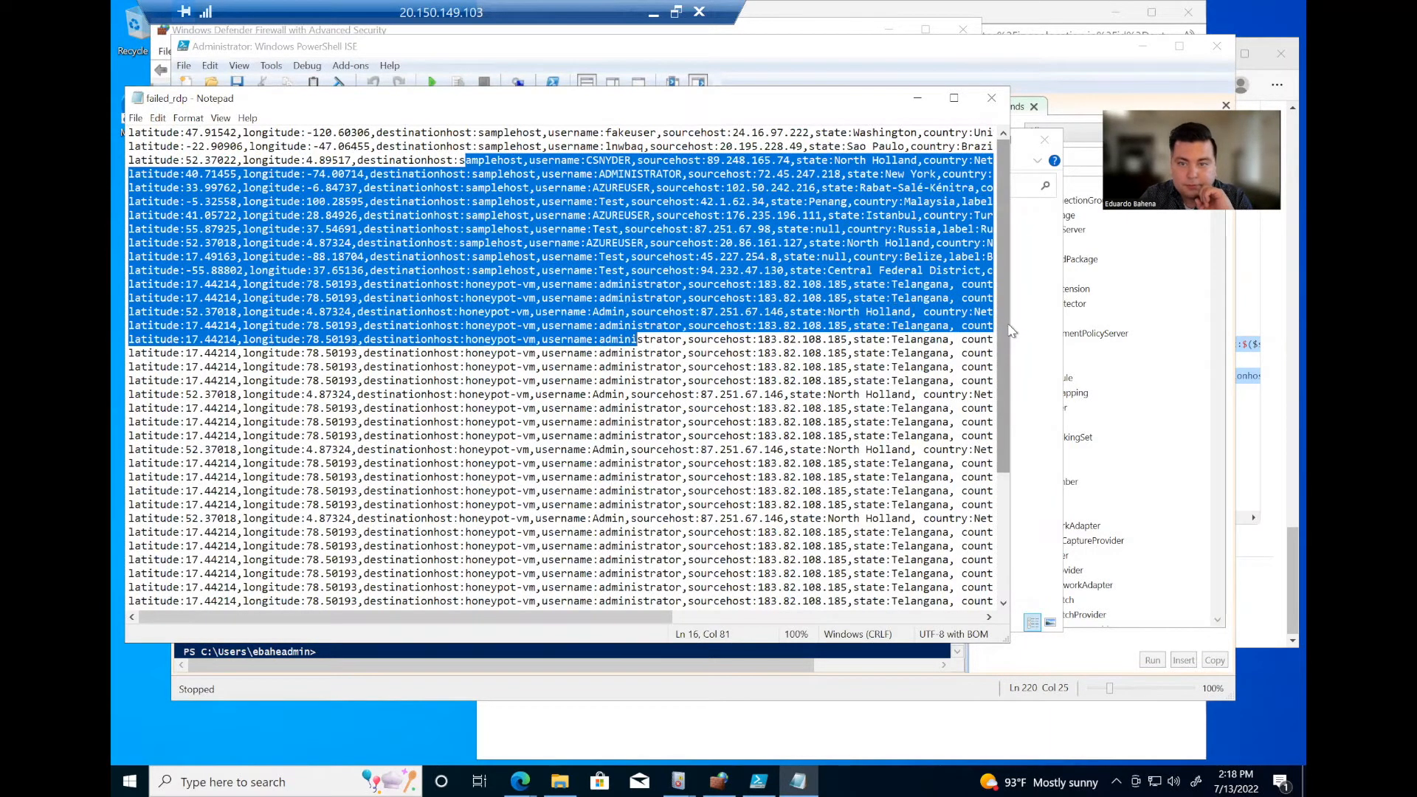
pyautogui.moveTo(1012, 326); pyautogui.dragTo(1191, 336)
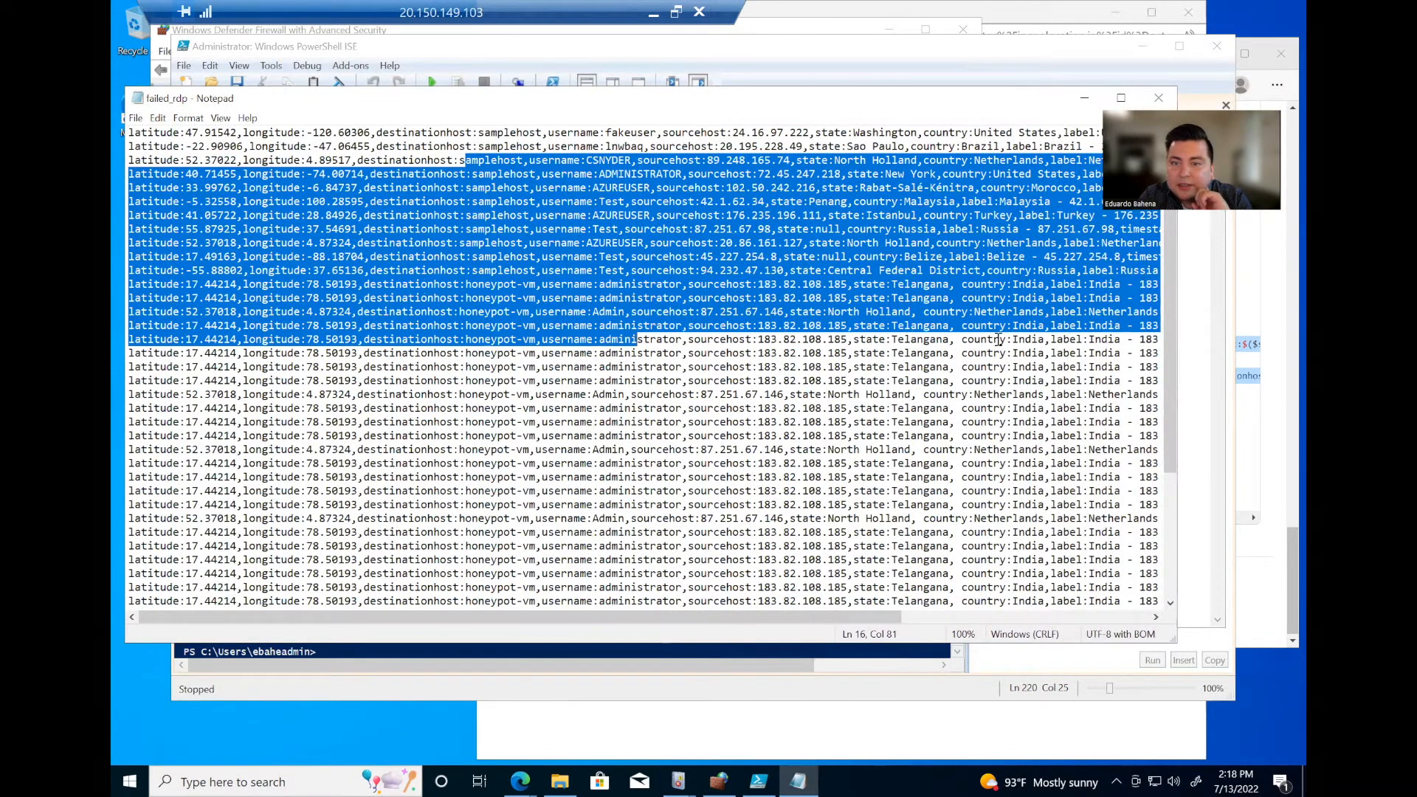
pyautogui.scroll(-4, 998, 340)
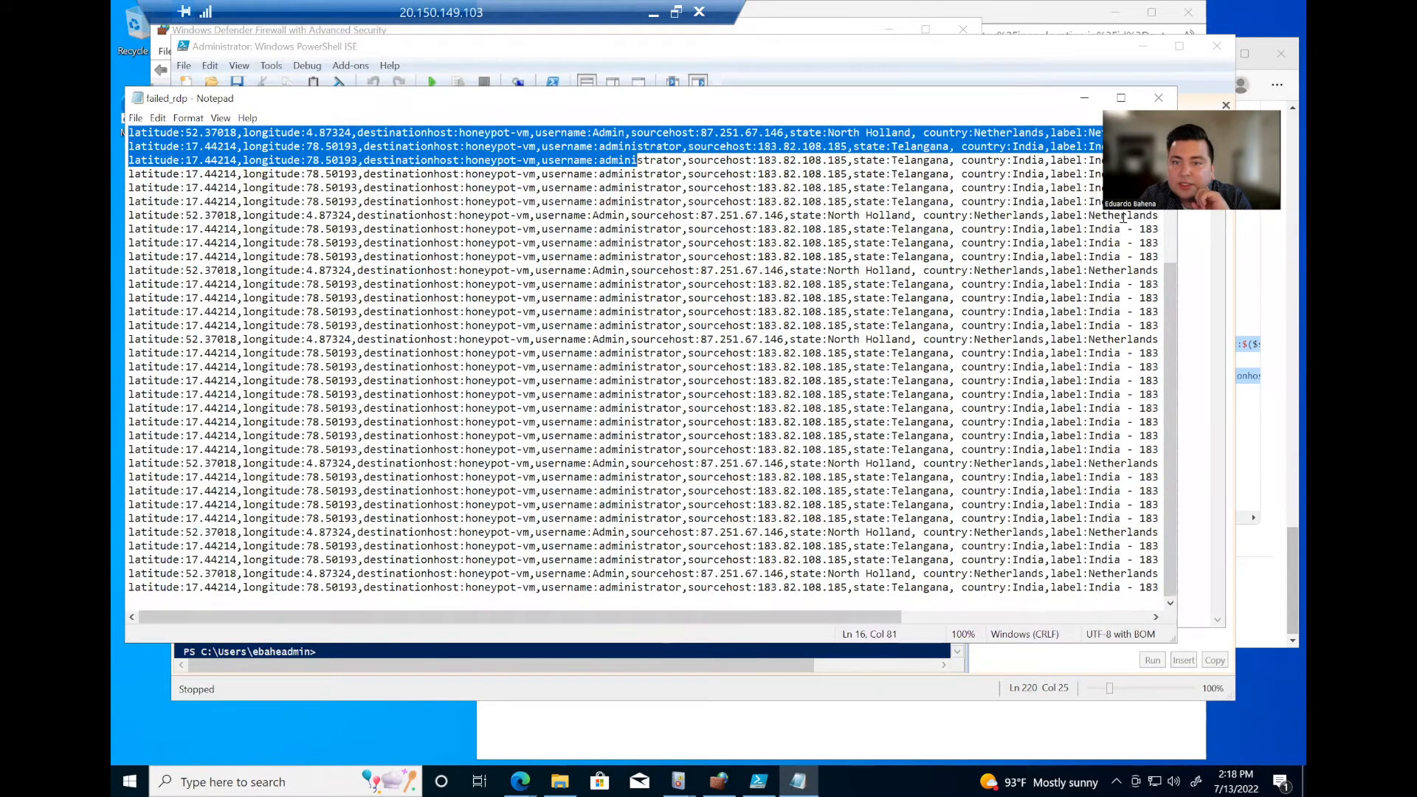
pyautogui.moveTo(969, 464); pyautogui.dragTo(1058, 463)
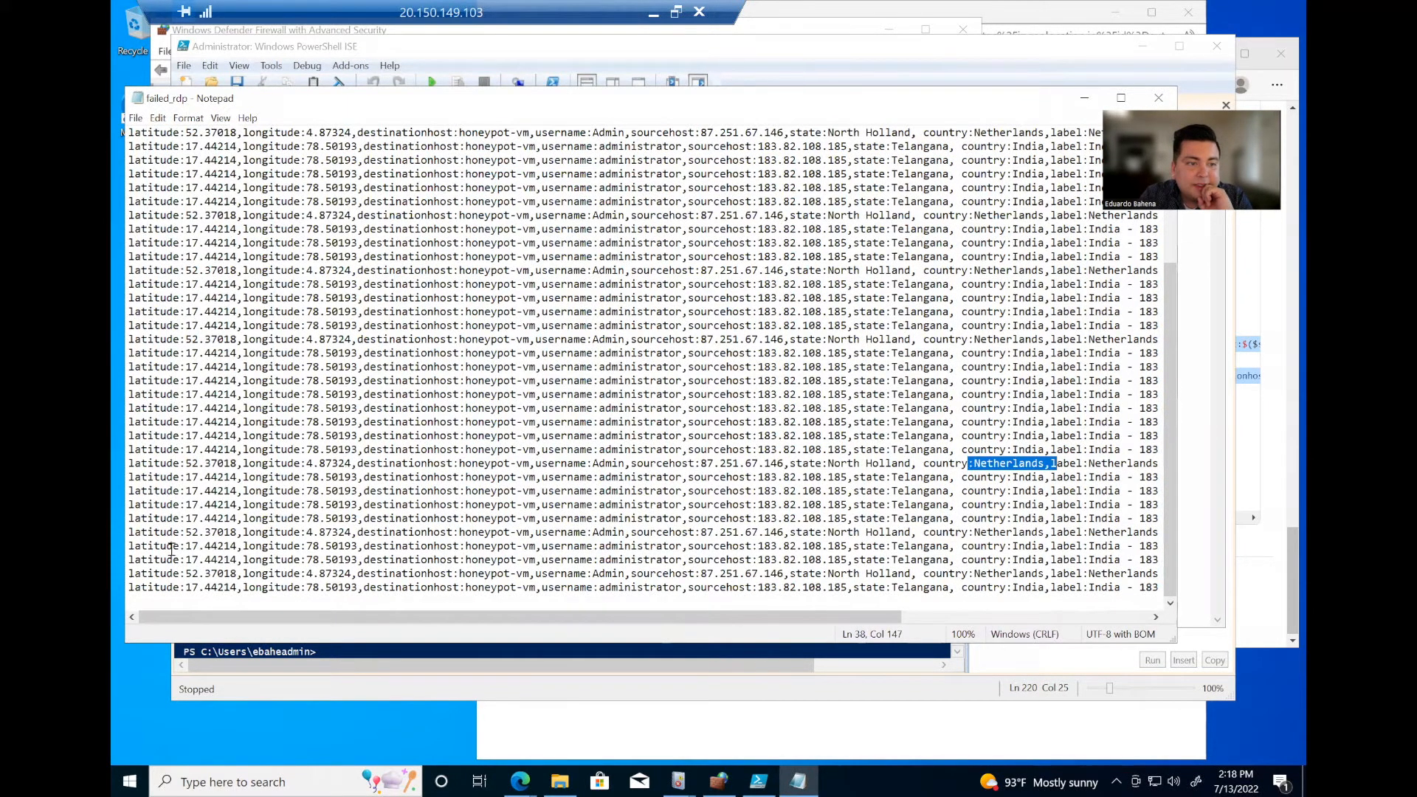
pyautogui.moveTo(146, 529); pyautogui.dragTo(625, 532)
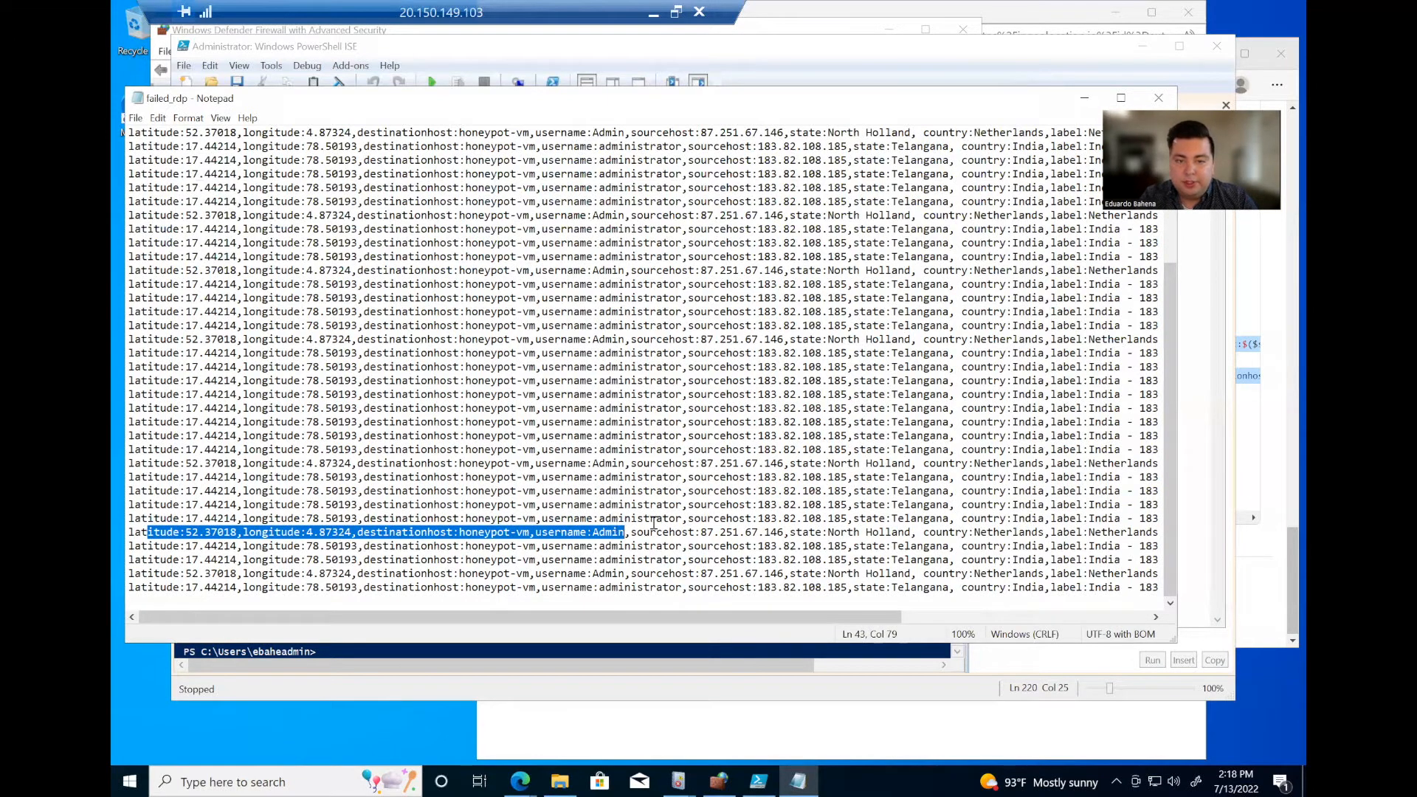
pyautogui.click(636, 533)
pyautogui.moveTo(631, 532); pyautogui.dragTo(942, 558)
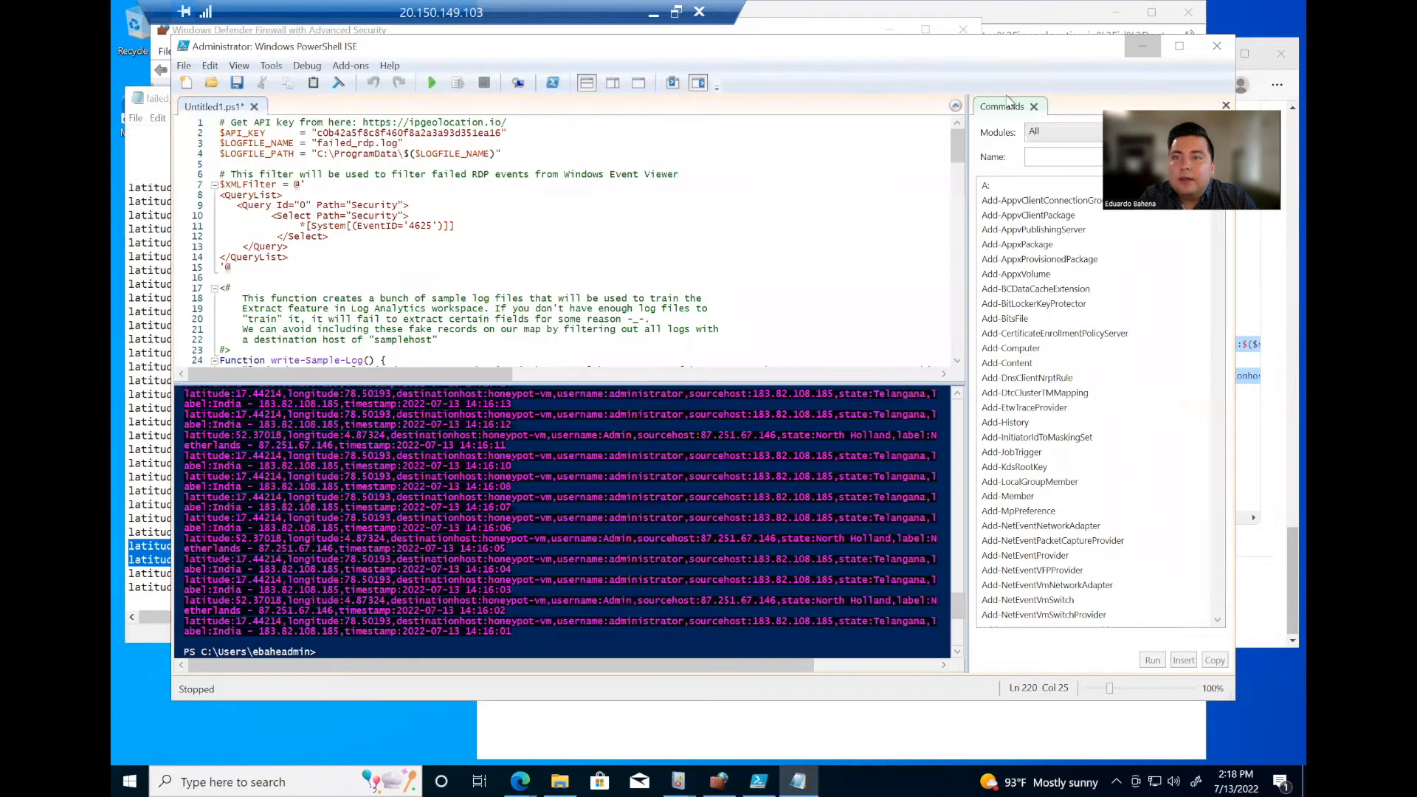
pyautogui.click(1111, 47)
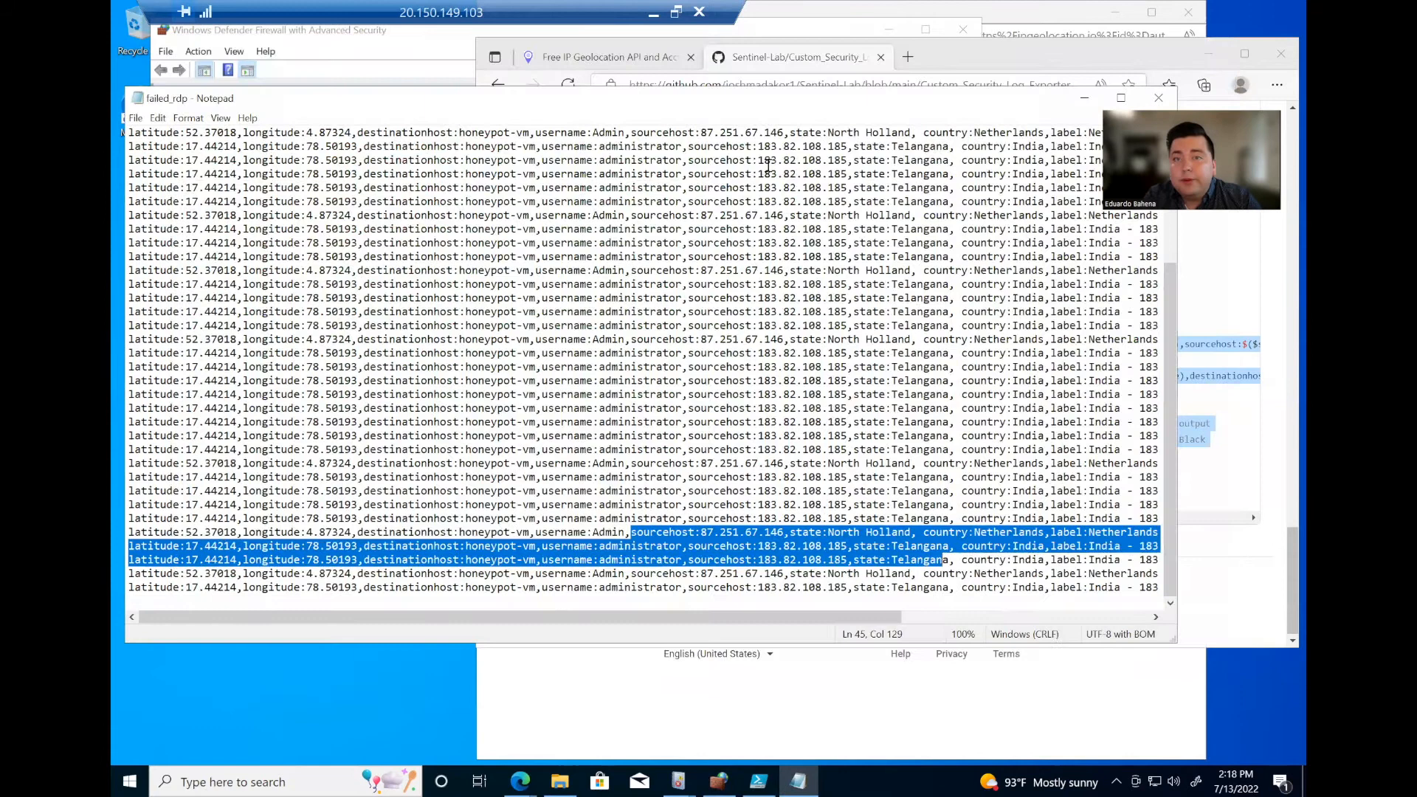
pyautogui.click(1089, 99)
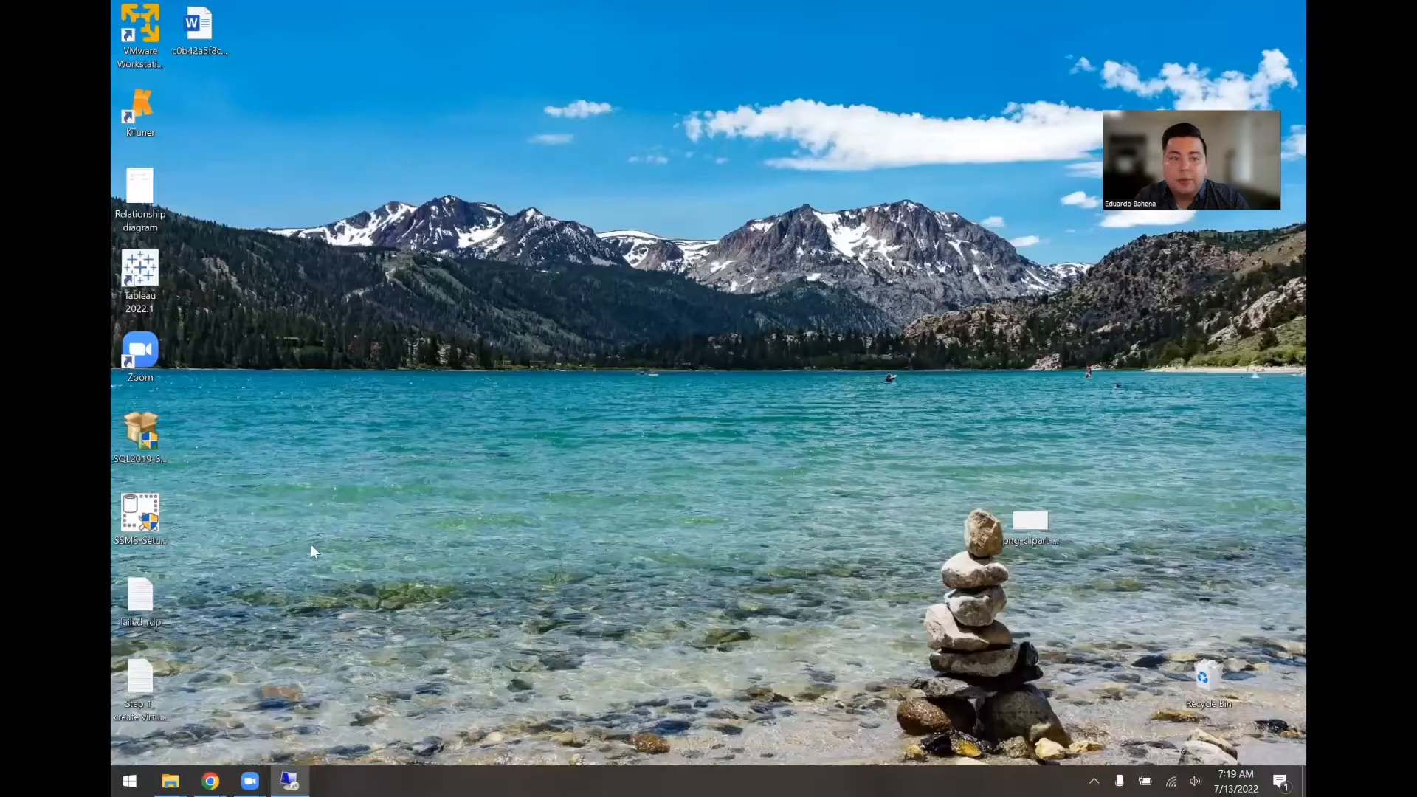
# Step: Switch to the Azure portal in Chrome and start a new custom log in the Law-honeypot Log Analytics workspace
pyautogui.click(212, 780)
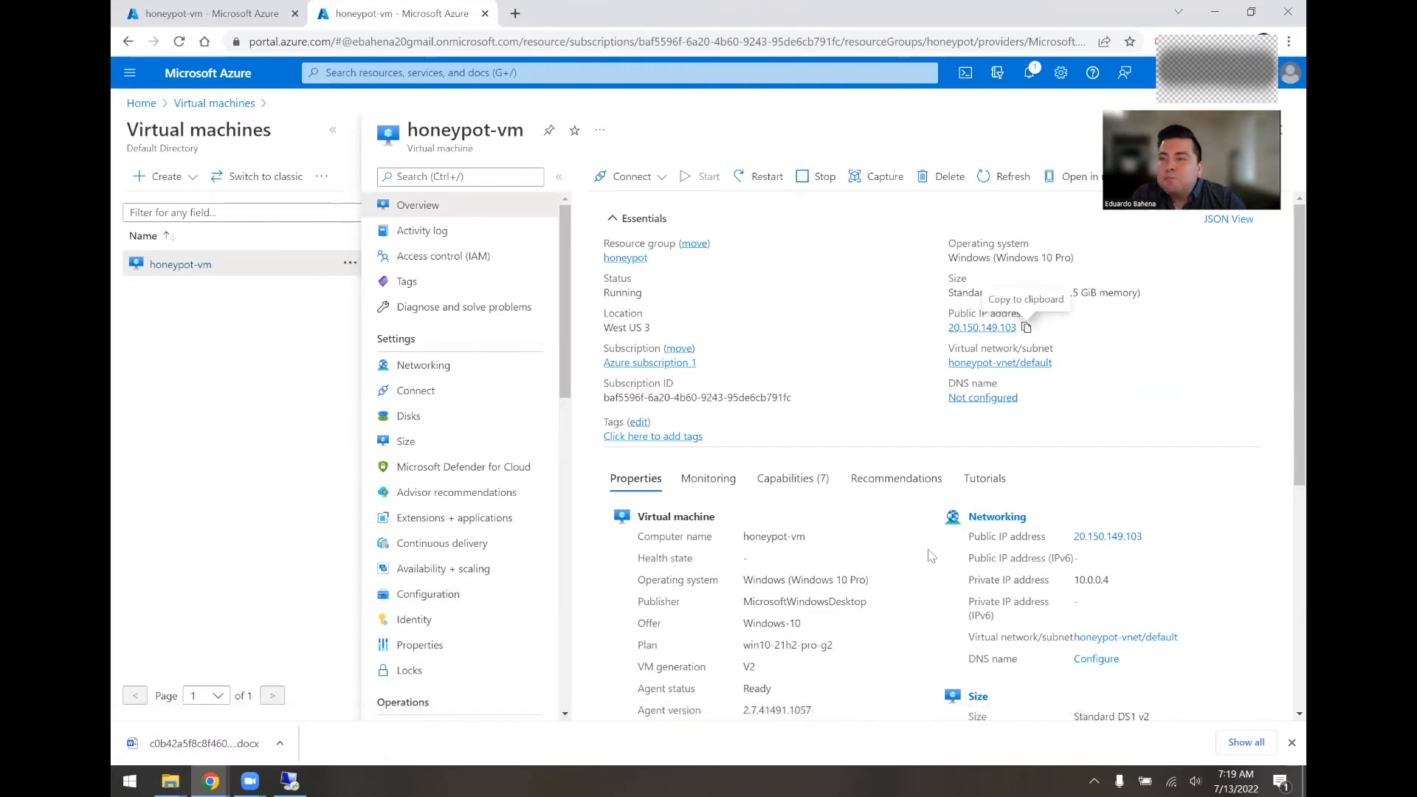
pyautogui.click(392, 72)
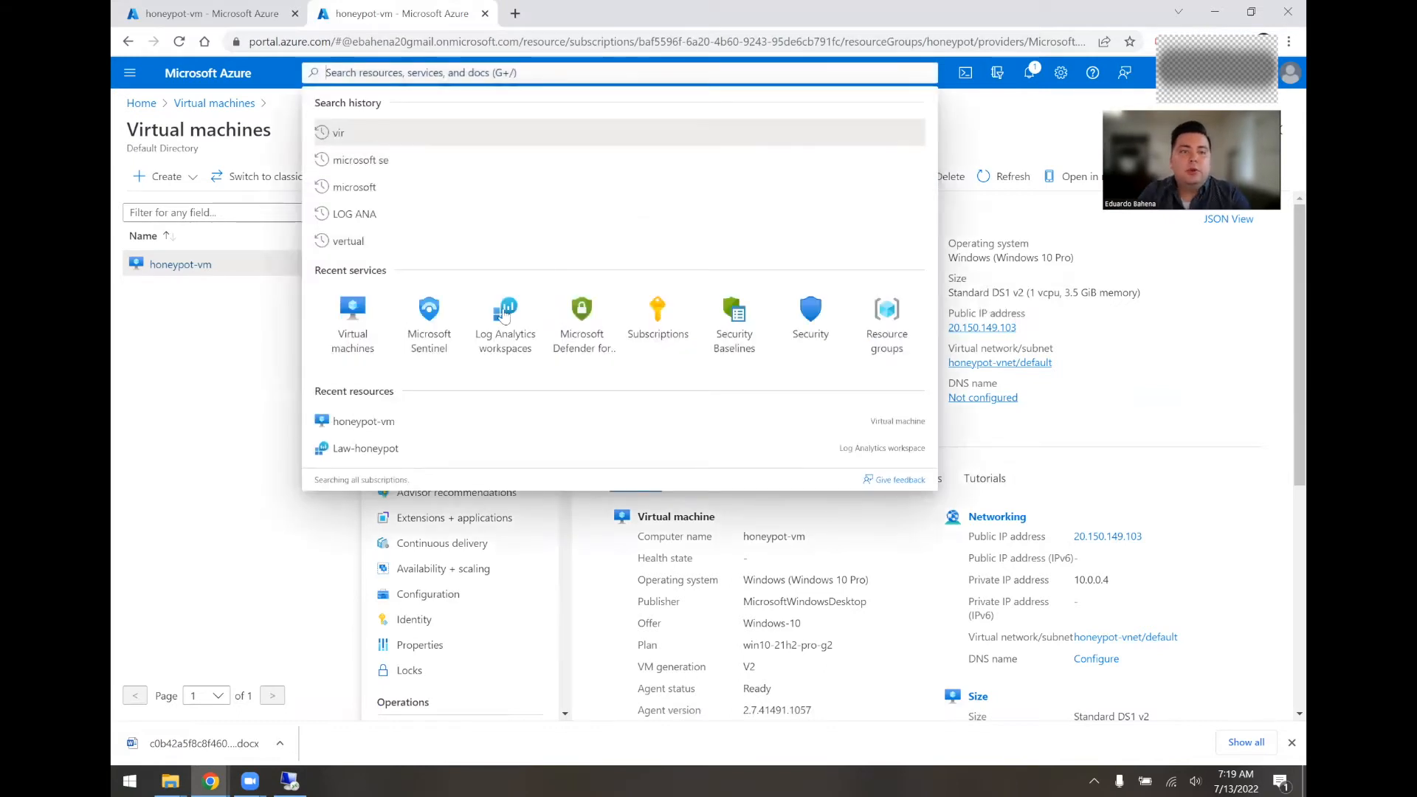
pyautogui.click(497, 334)
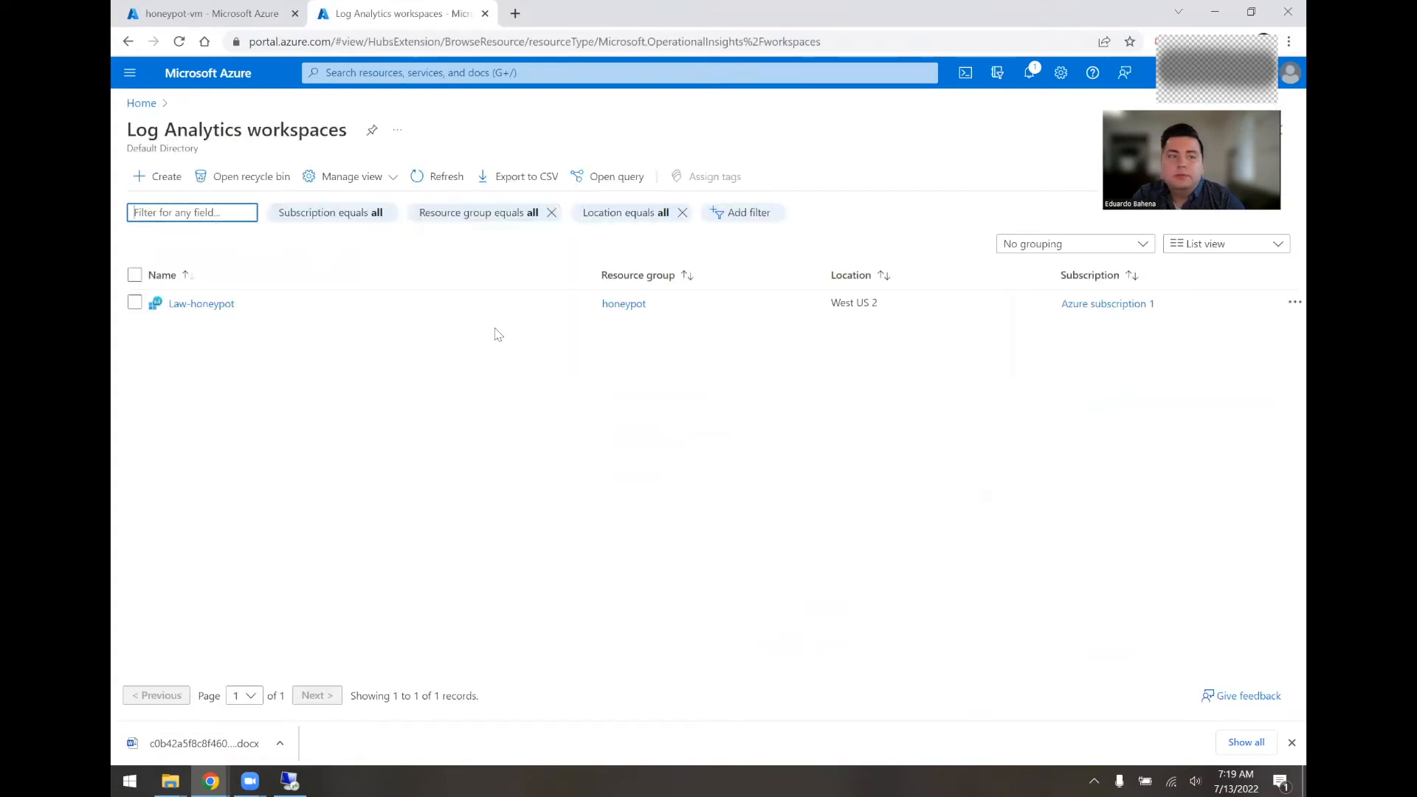
pyautogui.click(185, 305)
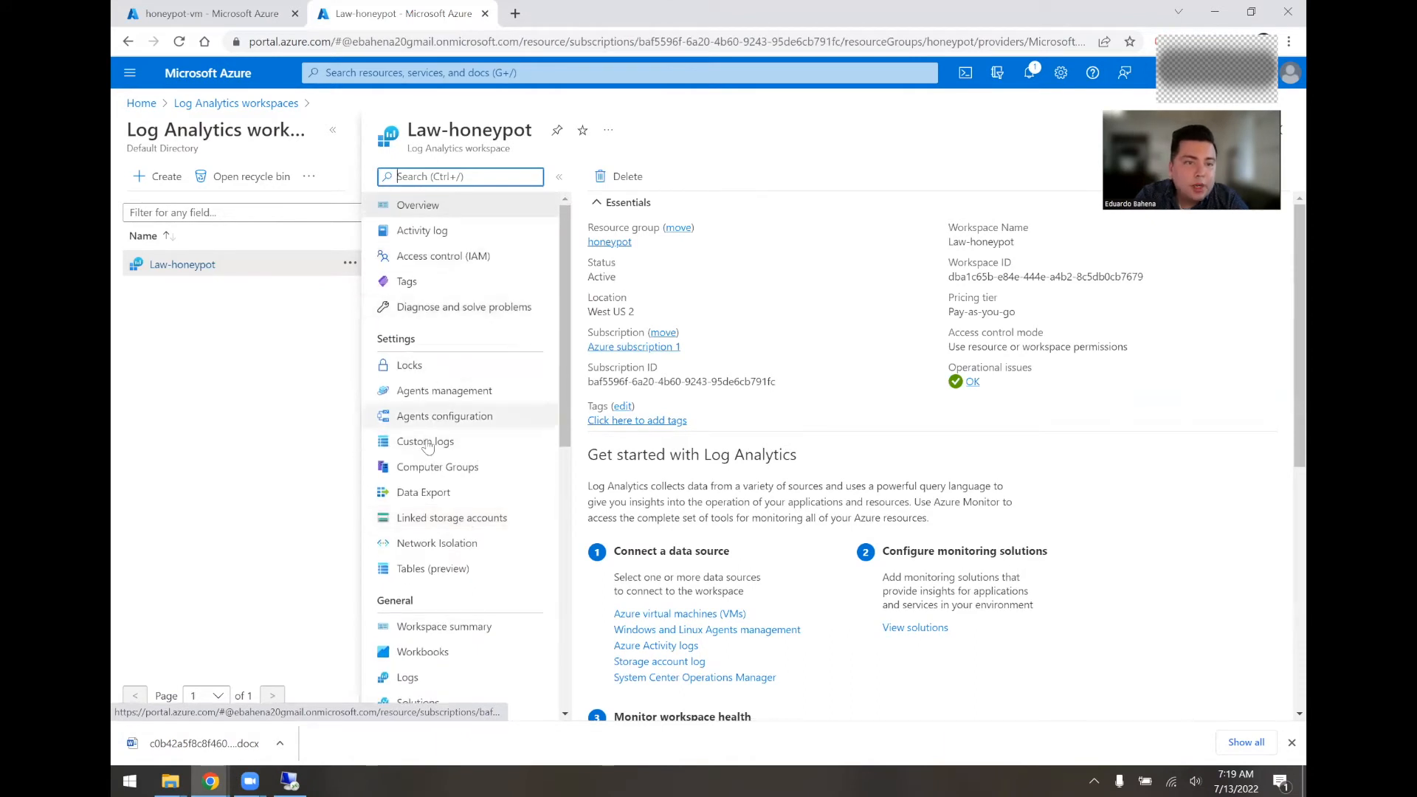
pyautogui.click(426, 442)
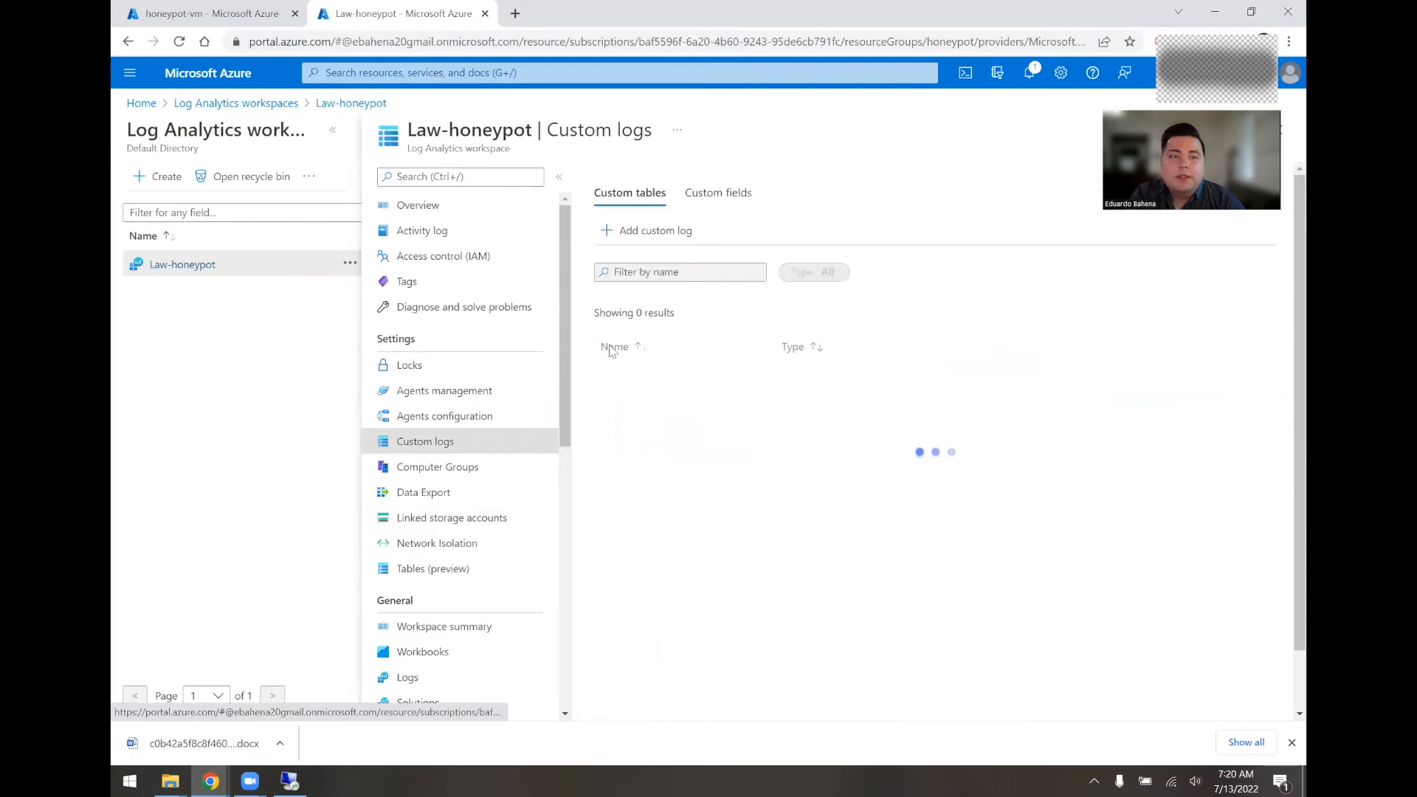
pyautogui.click(651, 233)
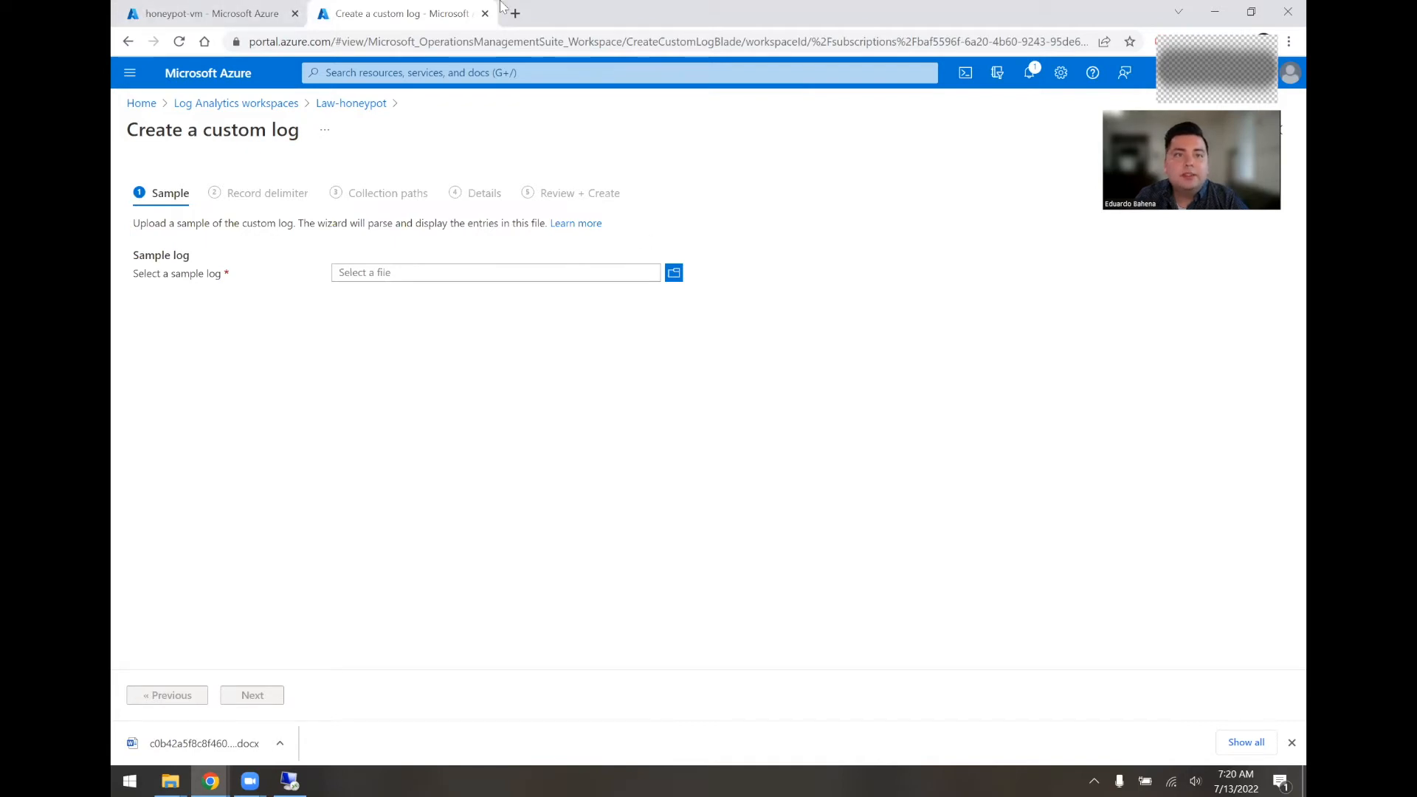
# Step: Return to the remote desktop session where the failed_rdp log is stored
pyautogui.click(289, 780)
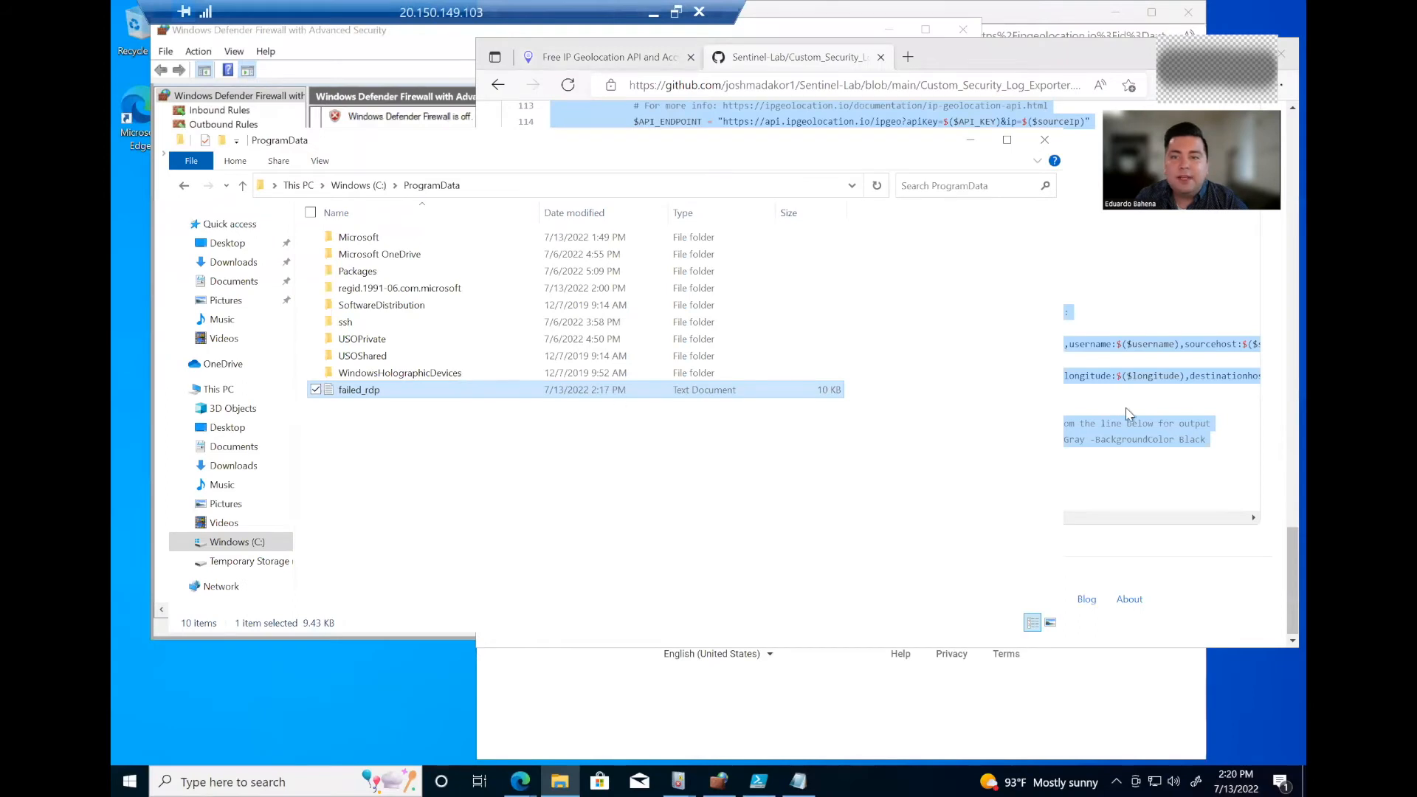
# Step: Open the failed_rdp log from the virtual machine's ProgramData folder and copy its entire contents
pyautogui.click(935, 473)
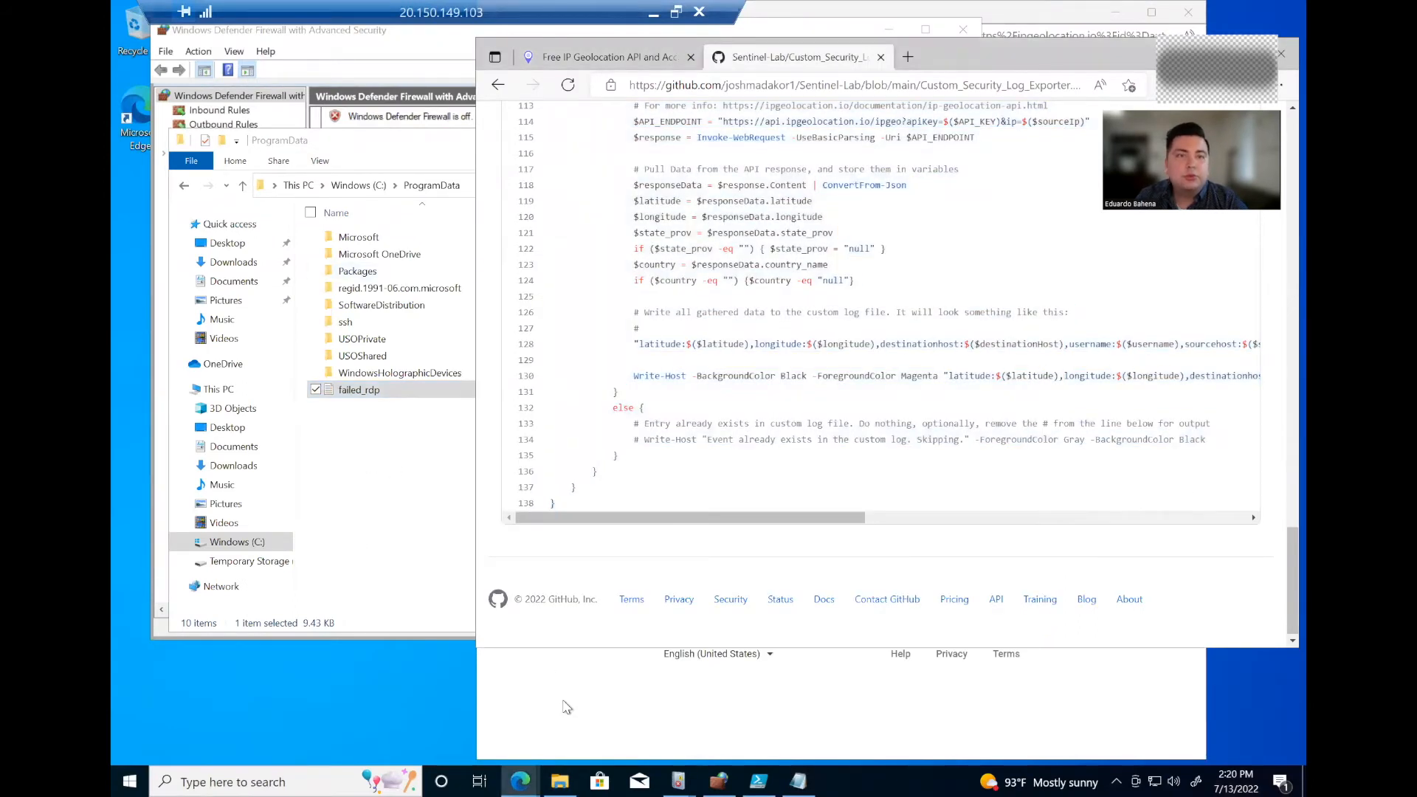
pyautogui.doubleClick(373, 390)
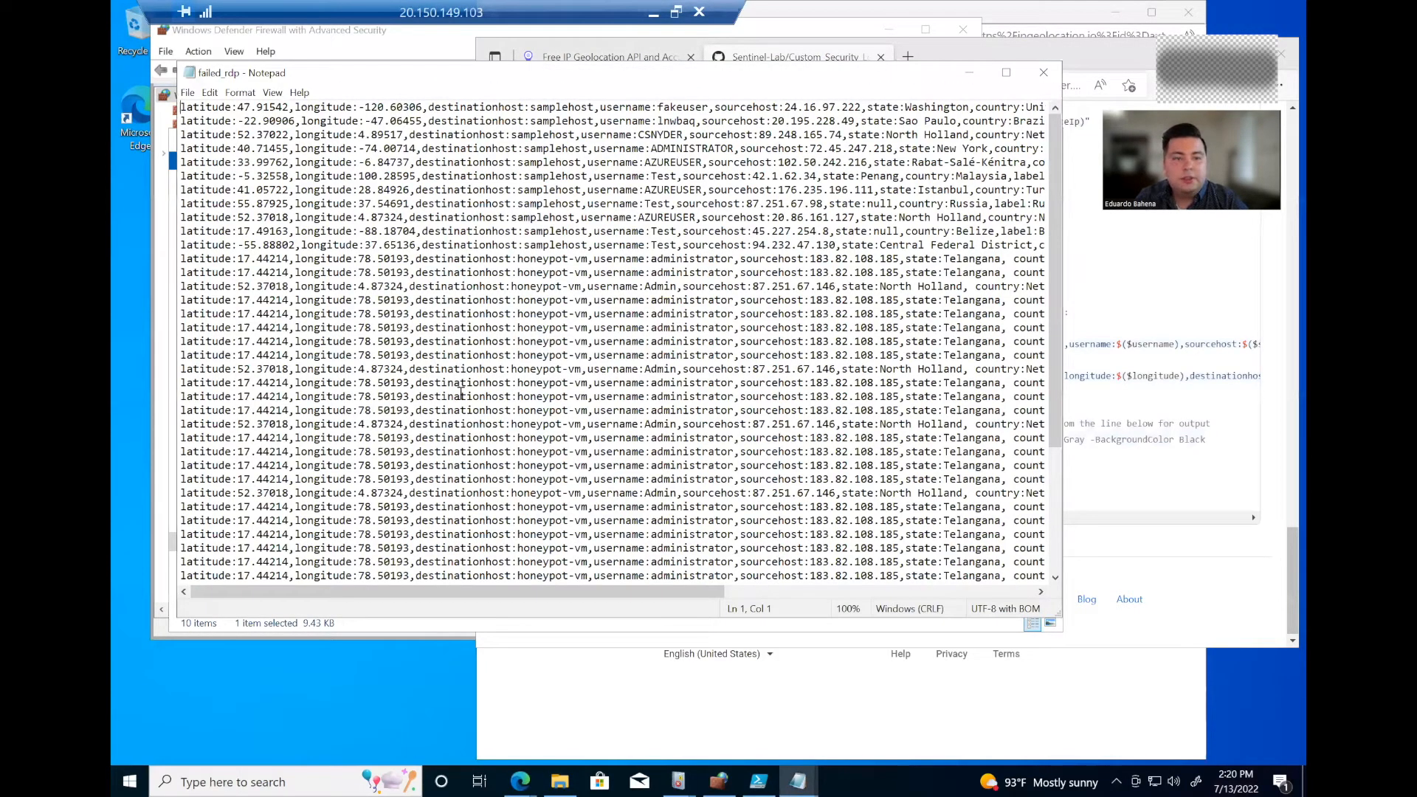
pyautogui.hotkey('ctrl', 'a')
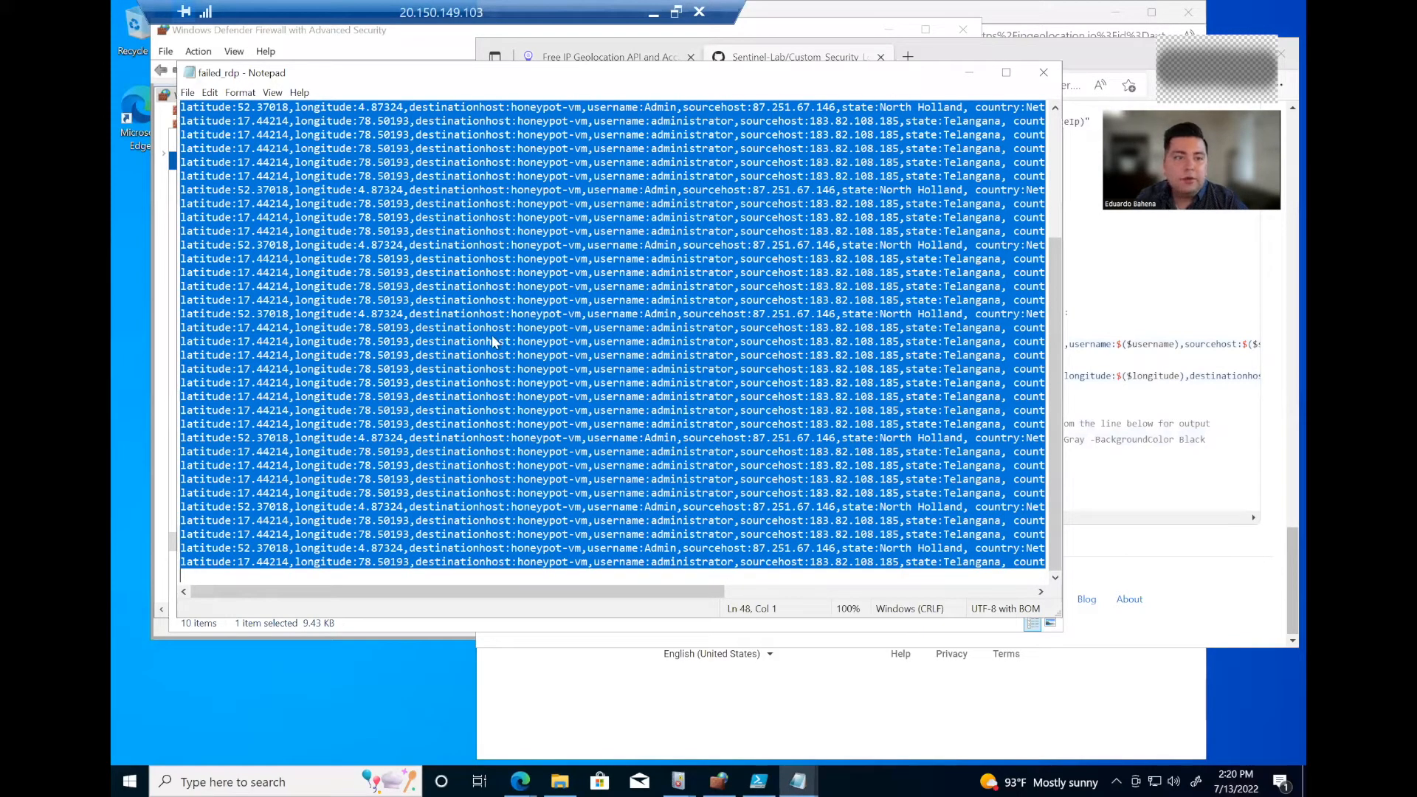
# Step: Switch to the local computer, open a blank Notepad document, and paste the copied log entries into it
pyautogui.hotkey('alt', 'Tab')
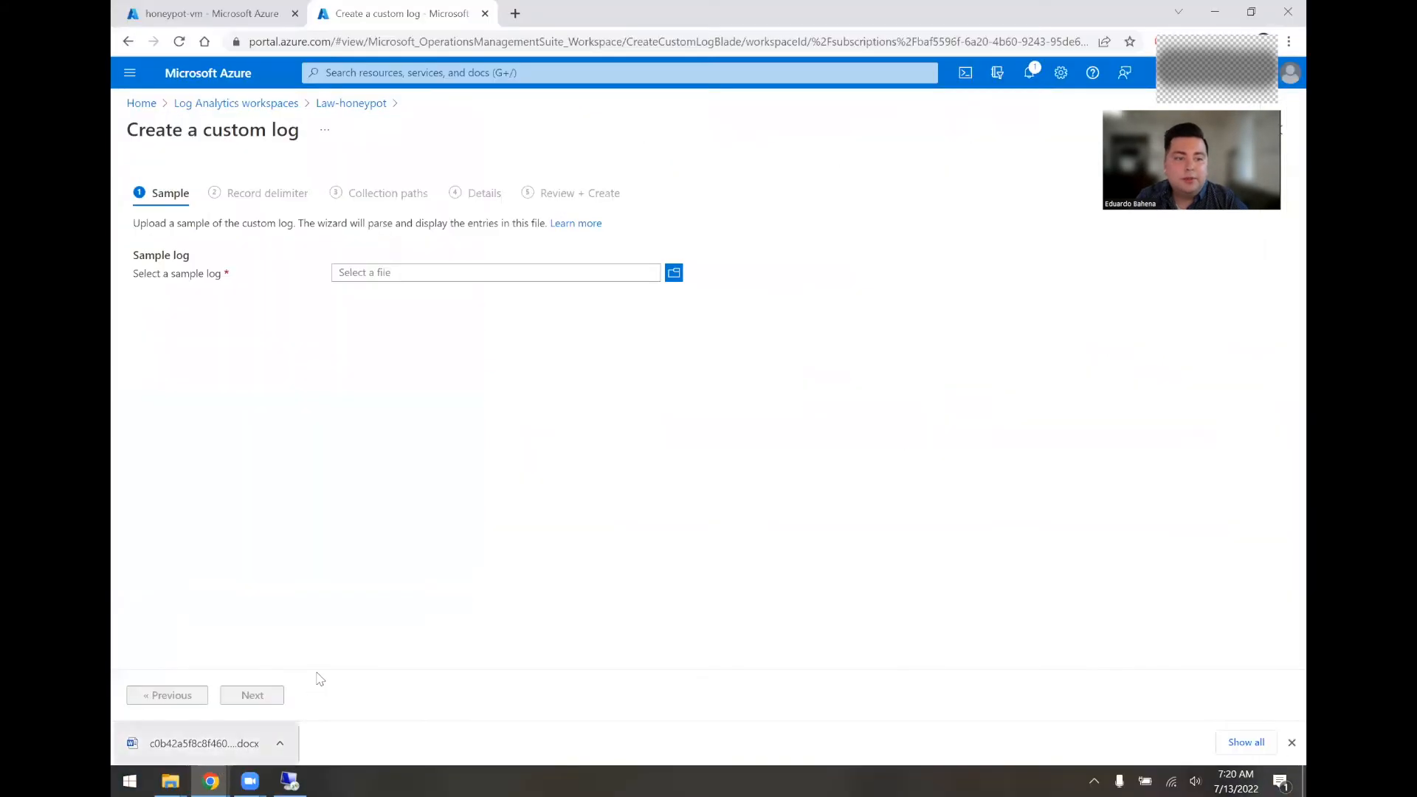
pyautogui.press('super')
pyautogui.write('te')
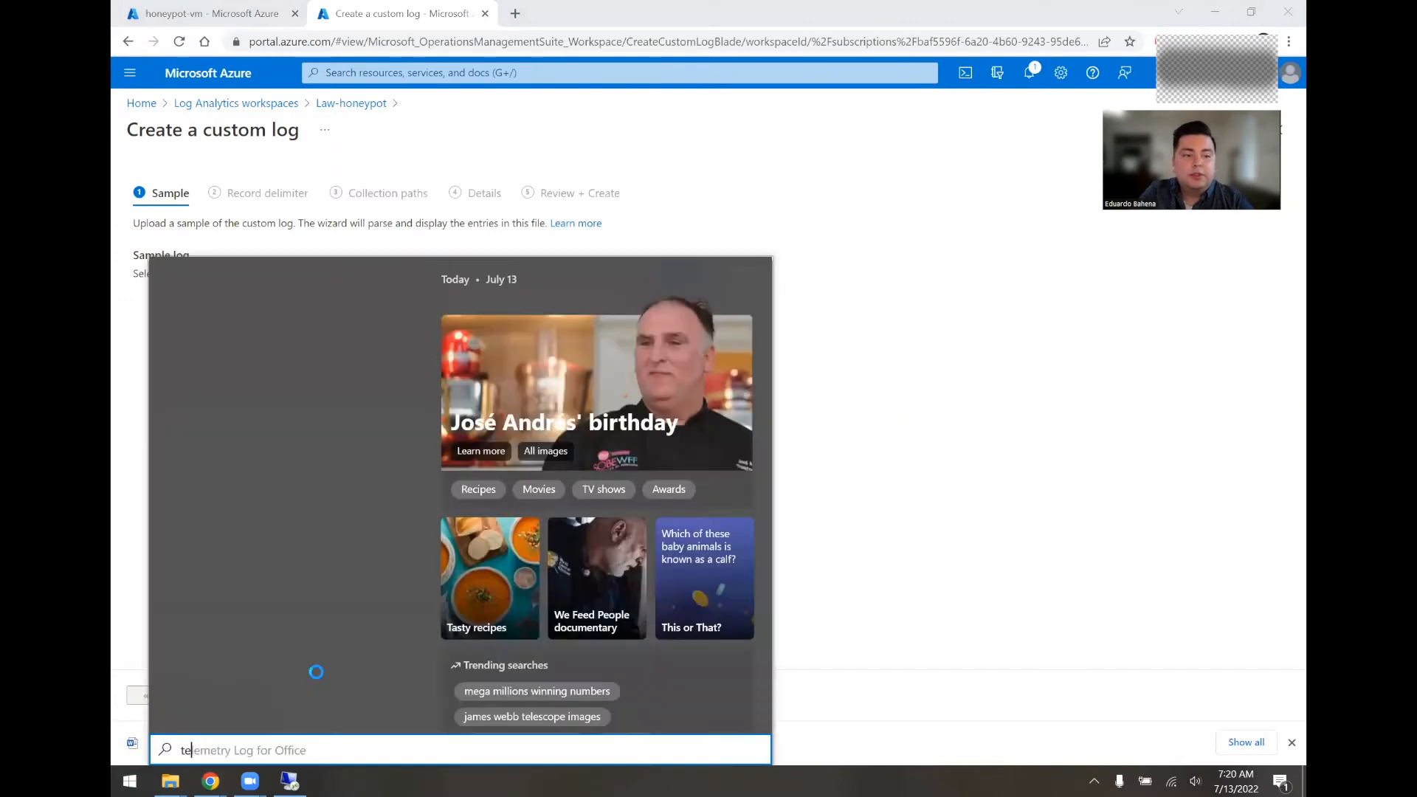
pyautogui.write('xt')
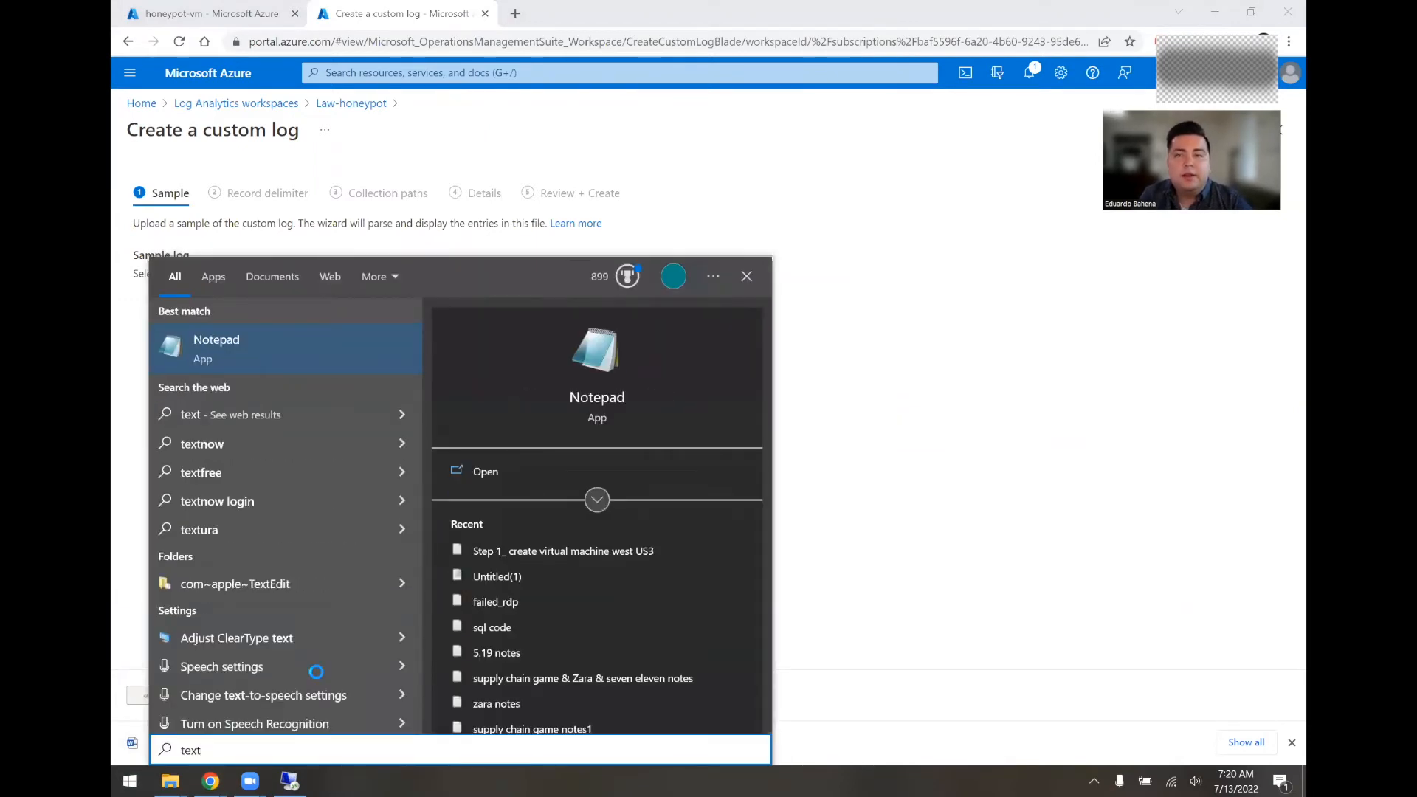
pyautogui.press('Return')
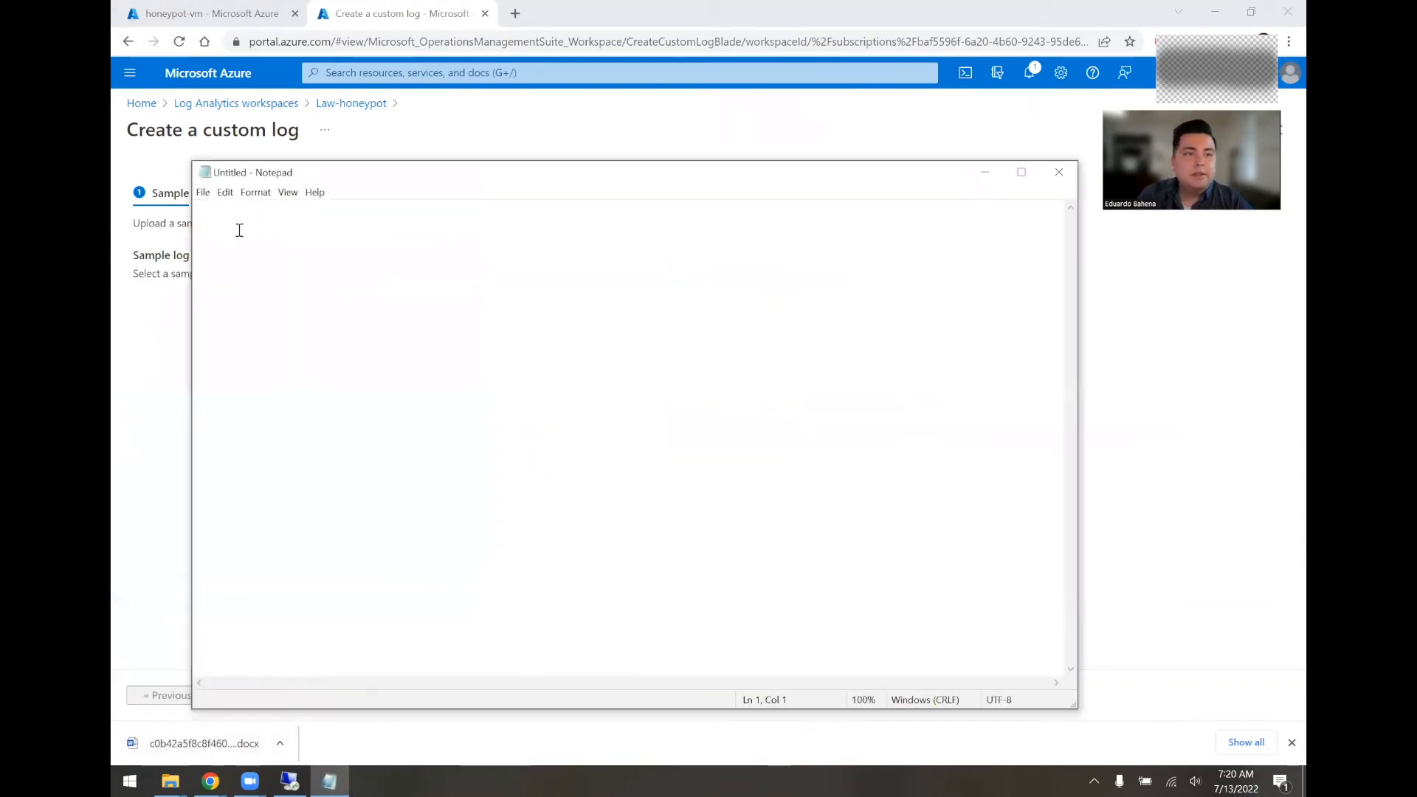
pyautogui.hotkey('ctrl', 'v')
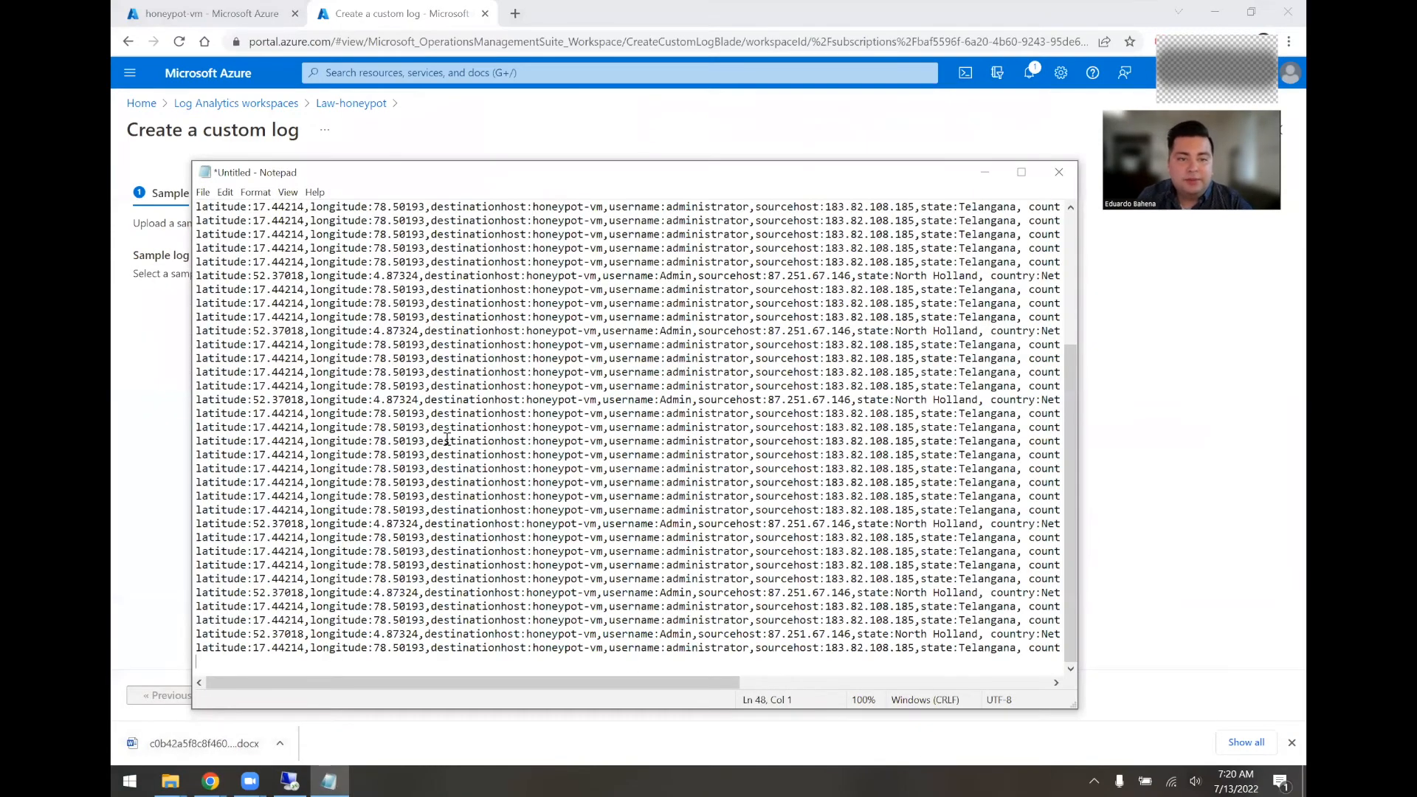
# Step: Save the pasted log to the Desktop as failed_rdp1.log and close Notepad
pyautogui.scroll(5, 279, 289)
pyautogui.hotkey('alt', 'f')
pyautogui.click(284, 275)
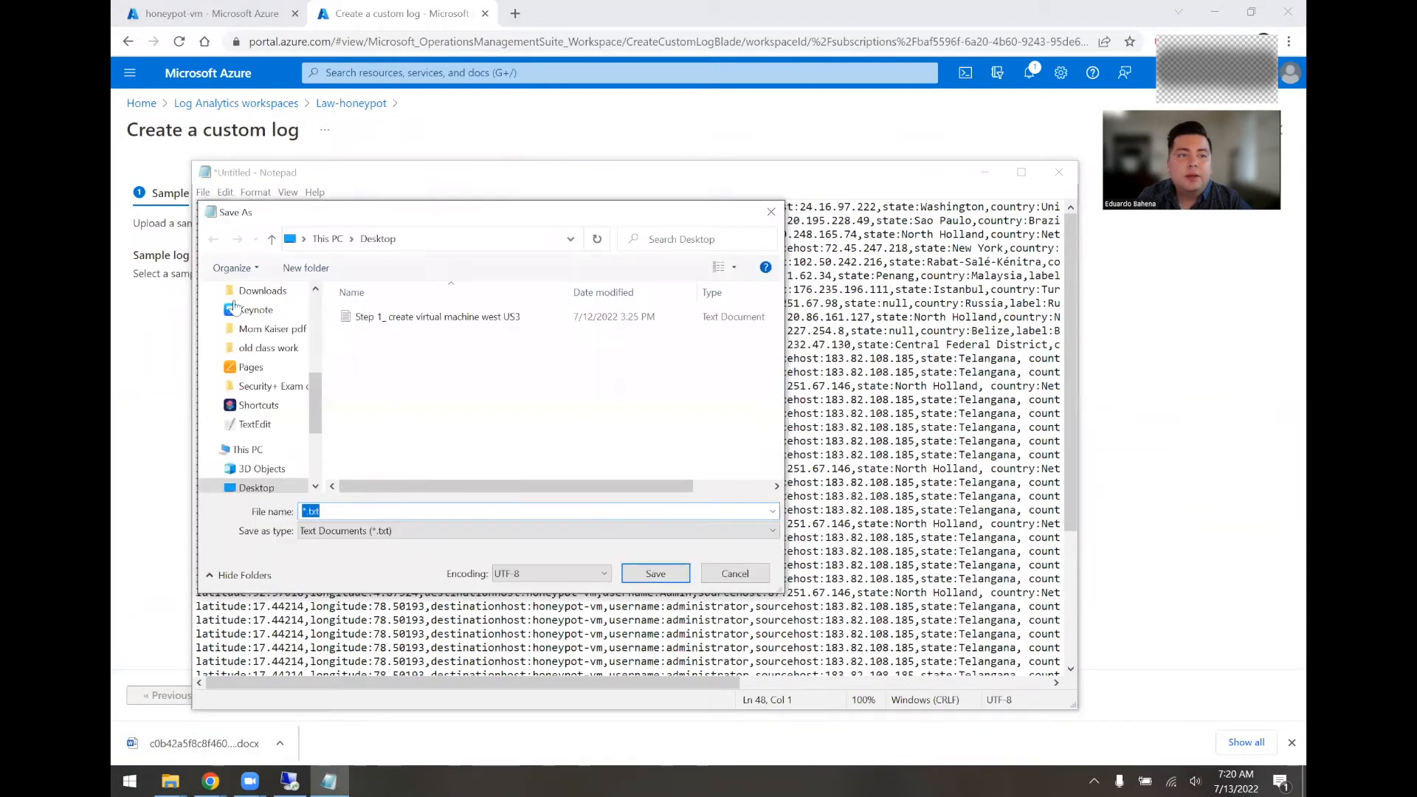
pyautogui.rightClick(272, 436)
pyautogui.click(251, 489)
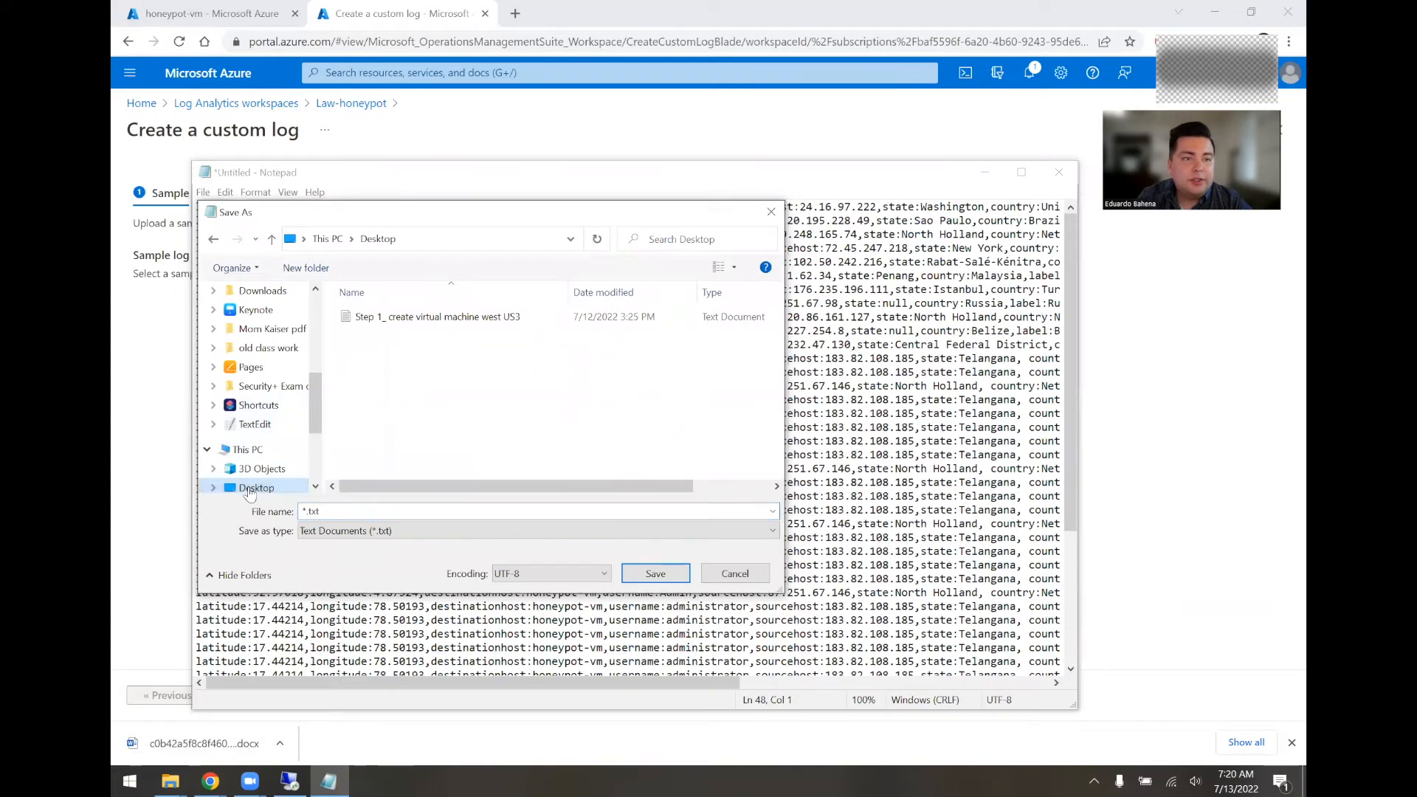
pyautogui.moveTo(321, 512); pyautogui.dragTo(299, 514)
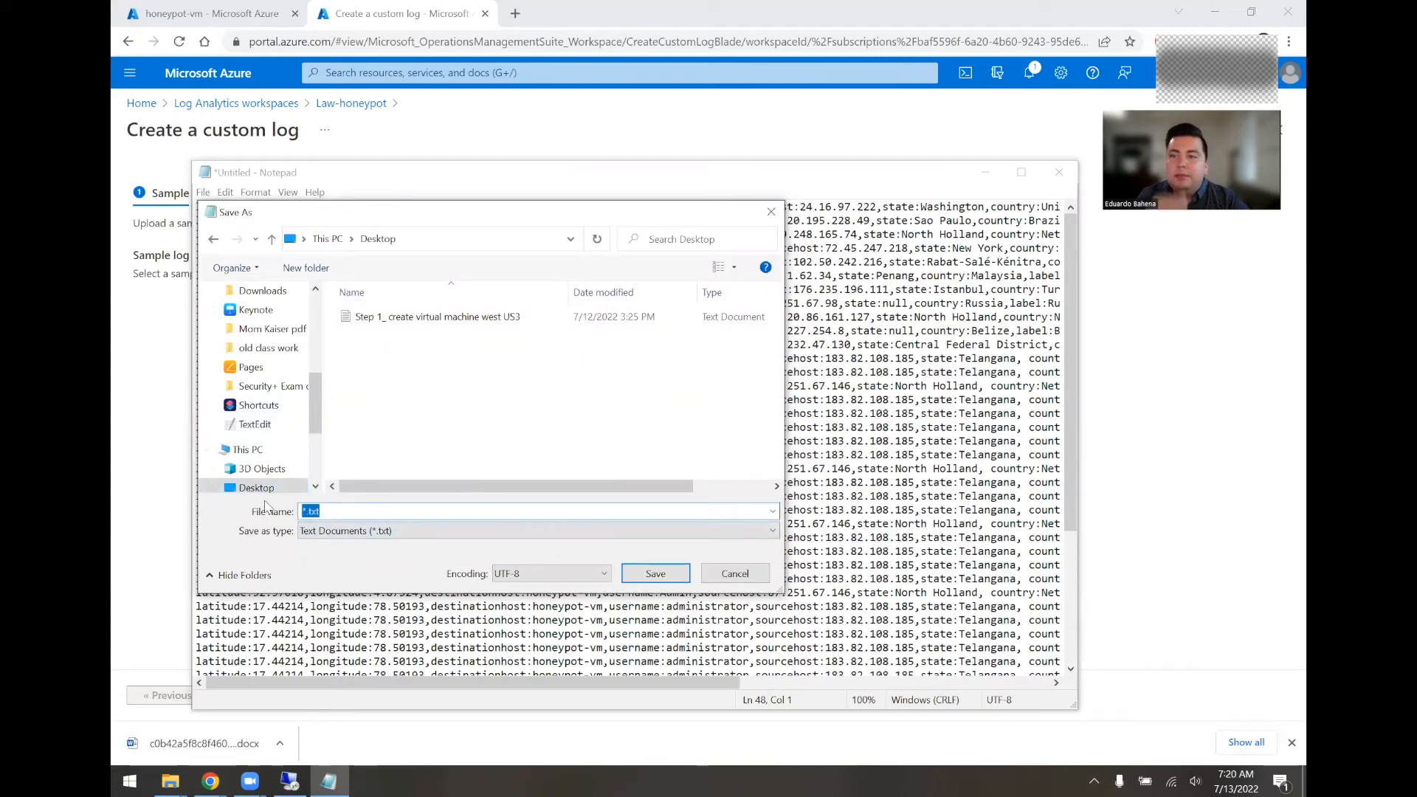
pyautogui.write('failed')
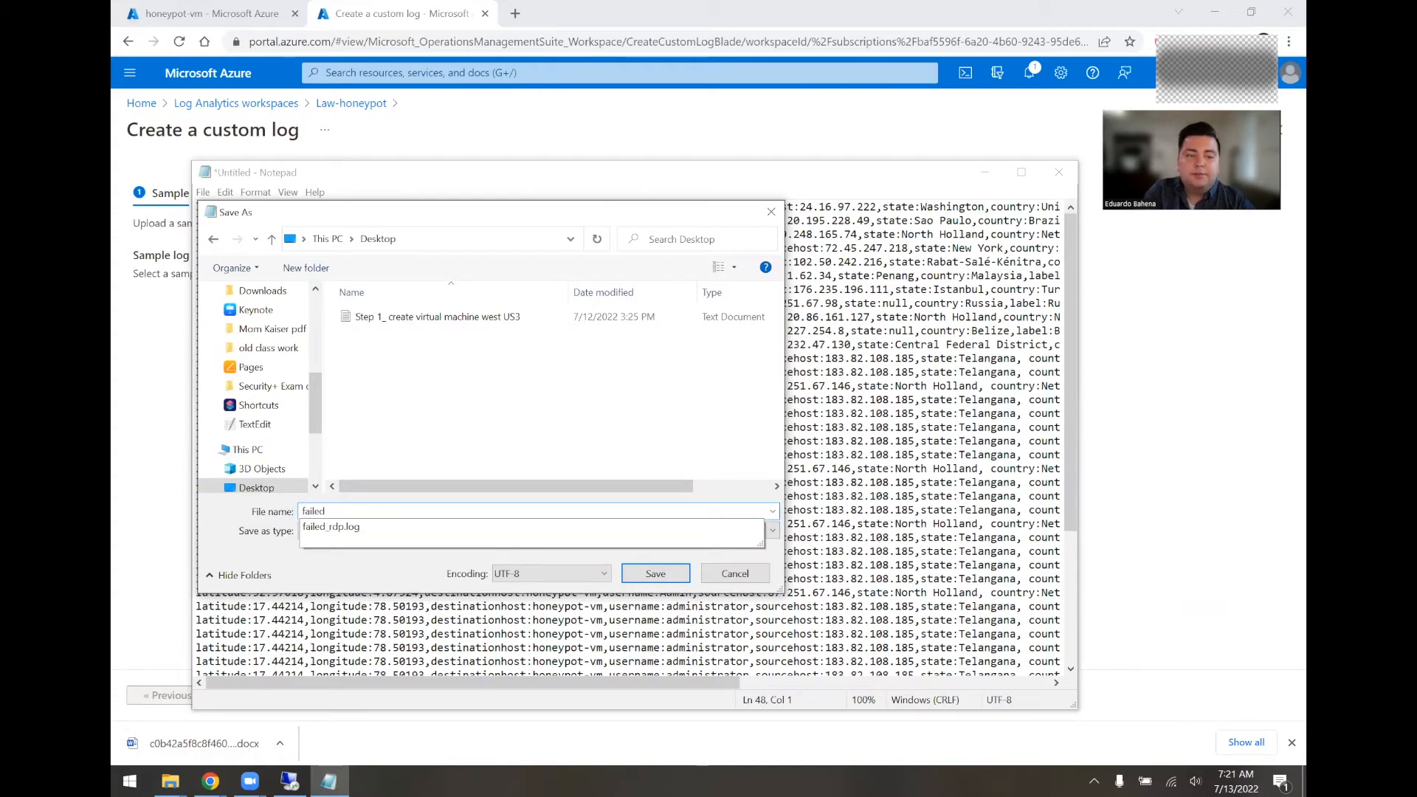
pyautogui.write('_rdp')
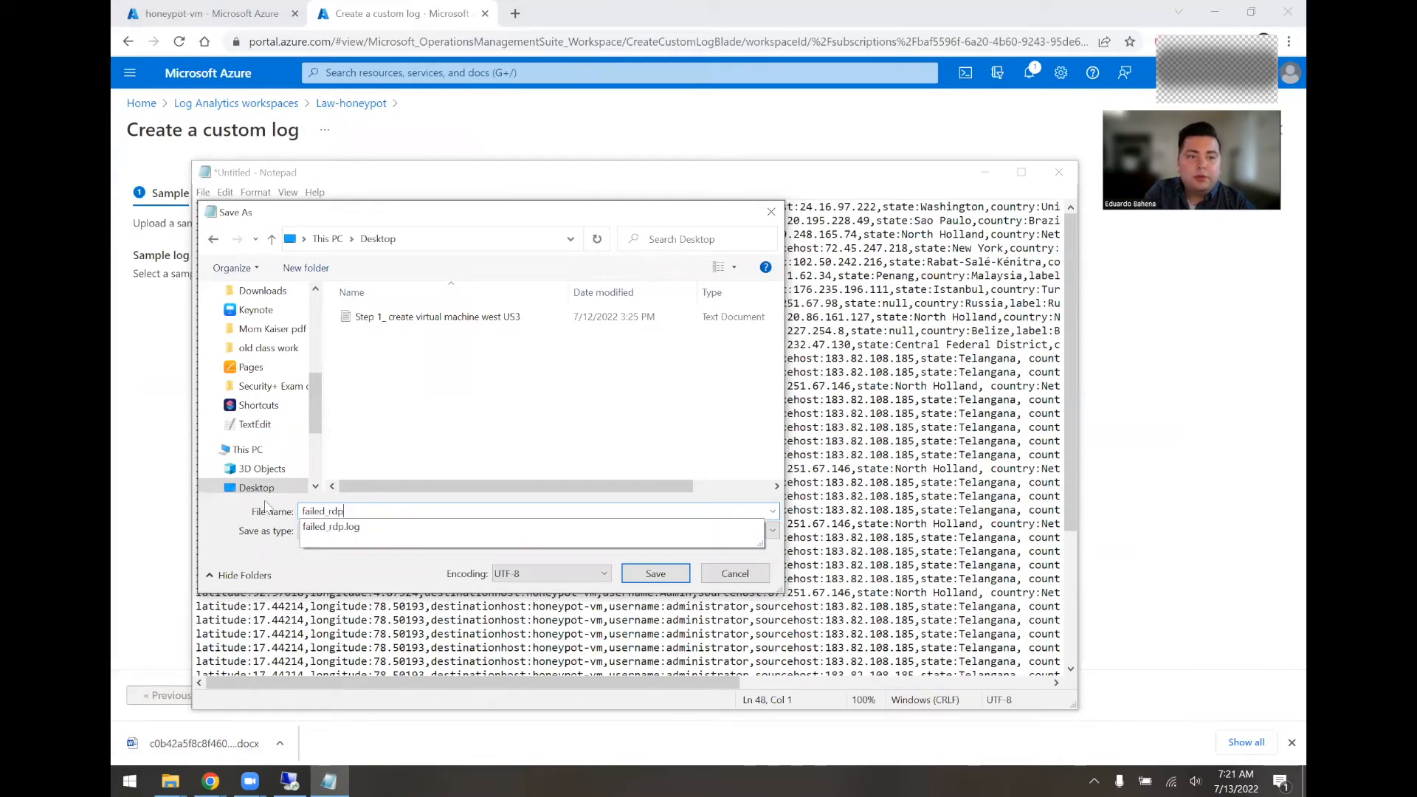
pyautogui.write('.log')
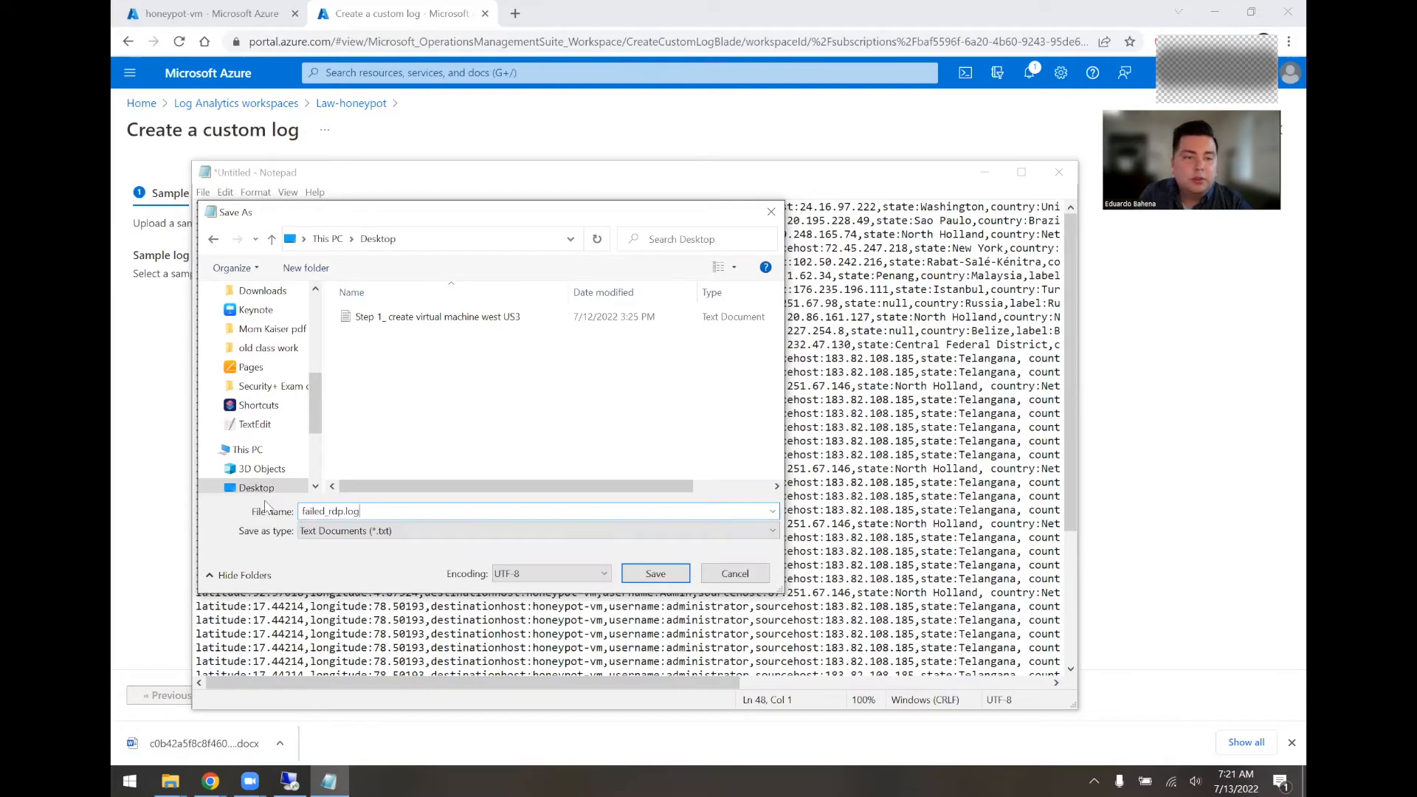
pyautogui.write('1')
pyautogui.press('Tab')
pyautogui.click(672, 573)
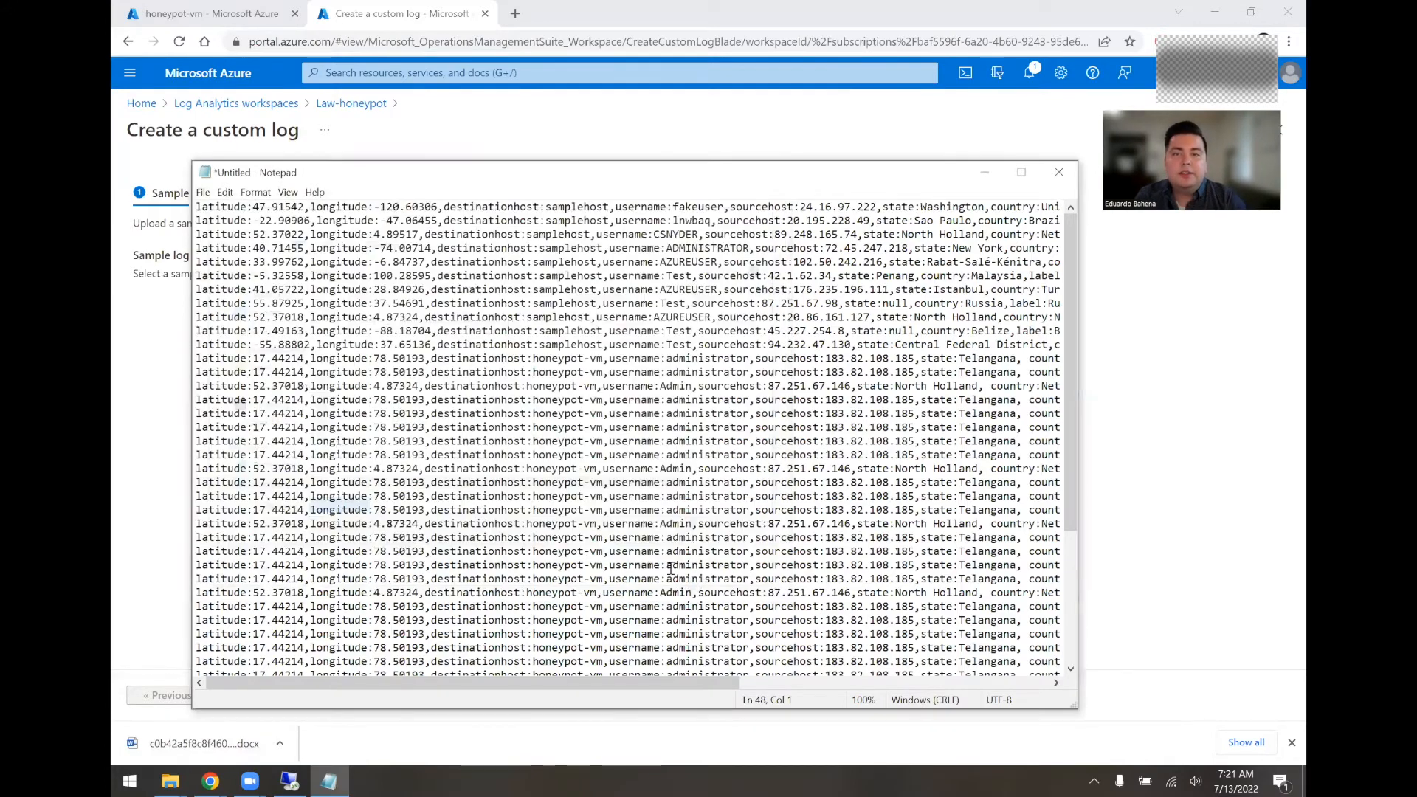
pyautogui.click(1058, 172)
# Step: Upload failed_rdp1 from the Desktop as the sample log and proceed through the New line record delimiter to the collection paths
pyautogui.click(673, 273)
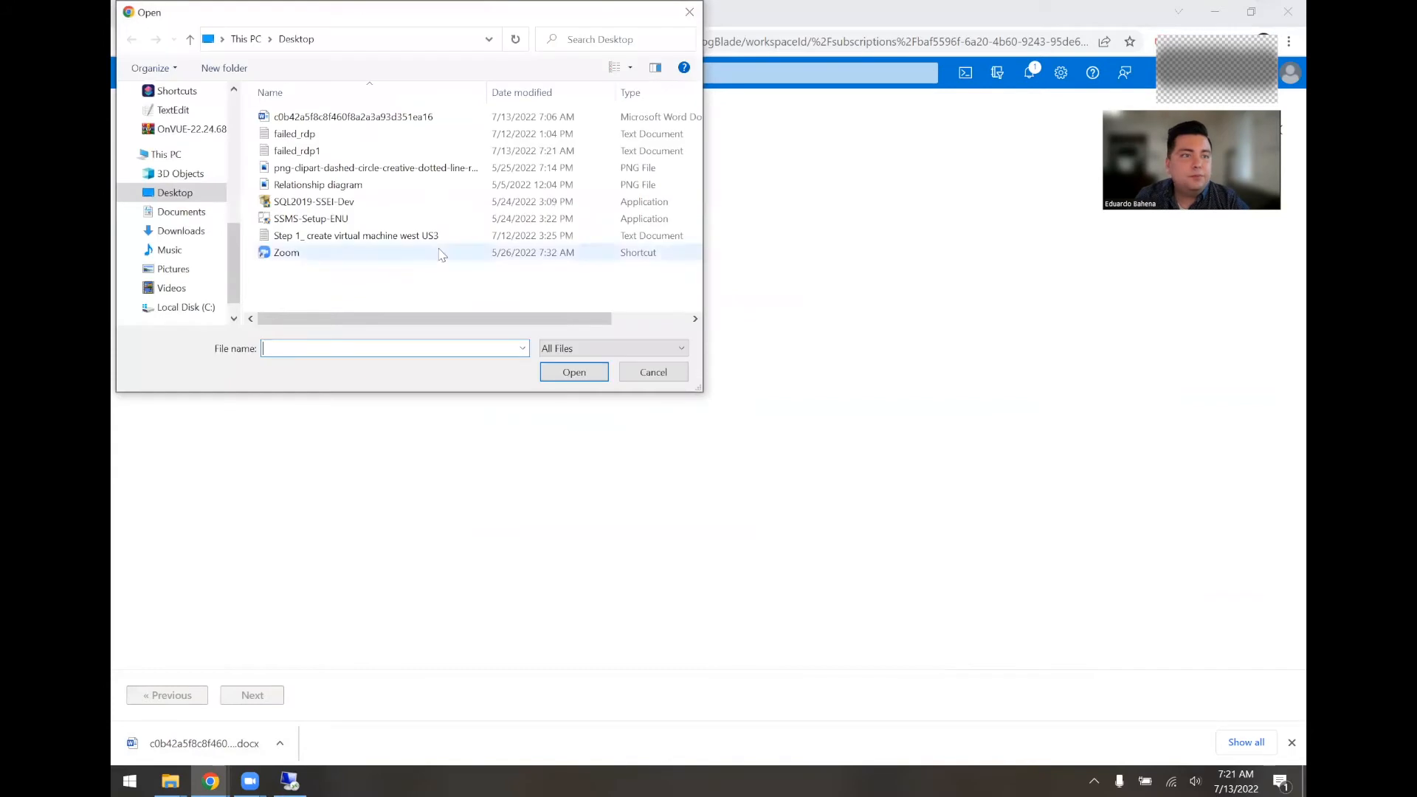
pyautogui.doubleClick(302, 154)
pyautogui.click(248, 692)
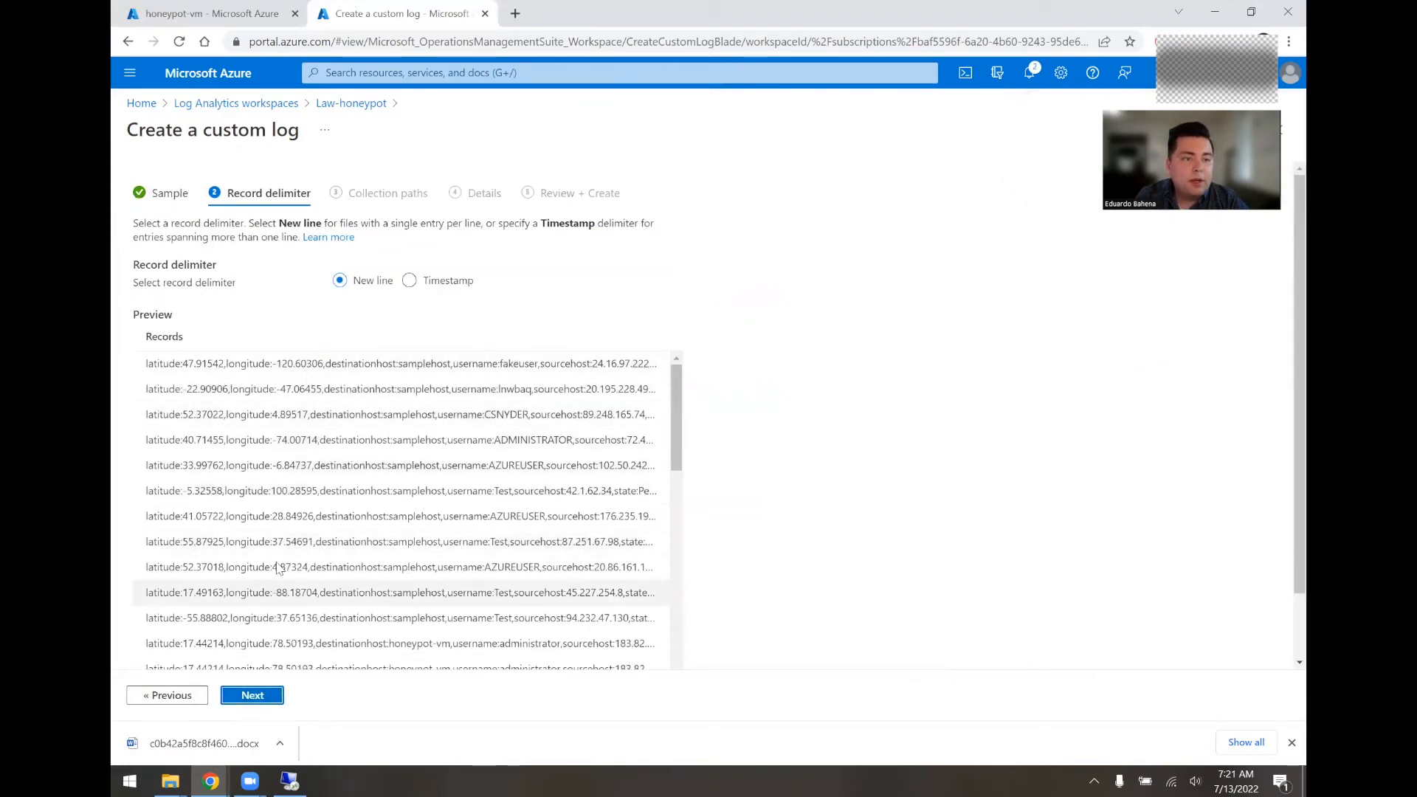
pyautogui.scroll(-5, 291, 510)
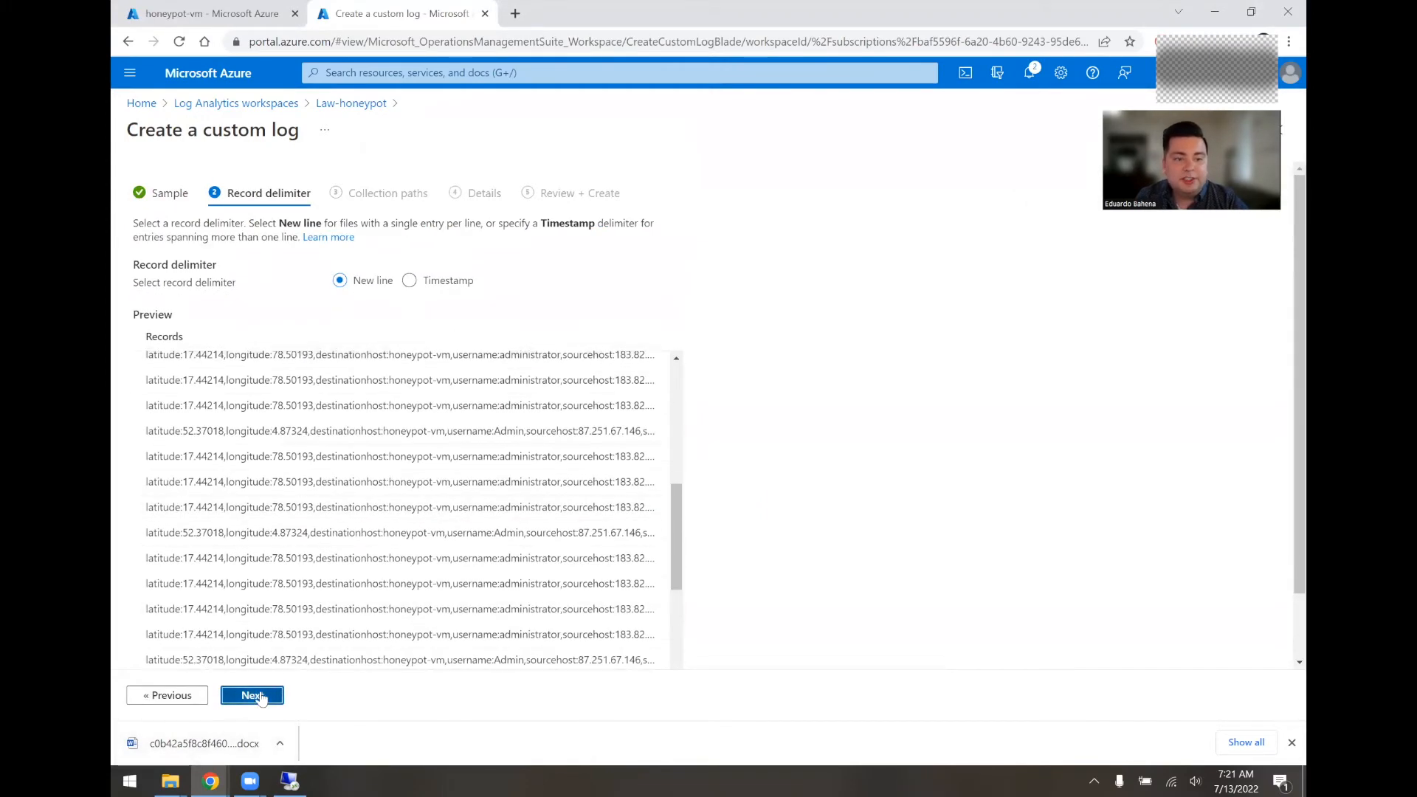
pyautogui.click(260, 696)
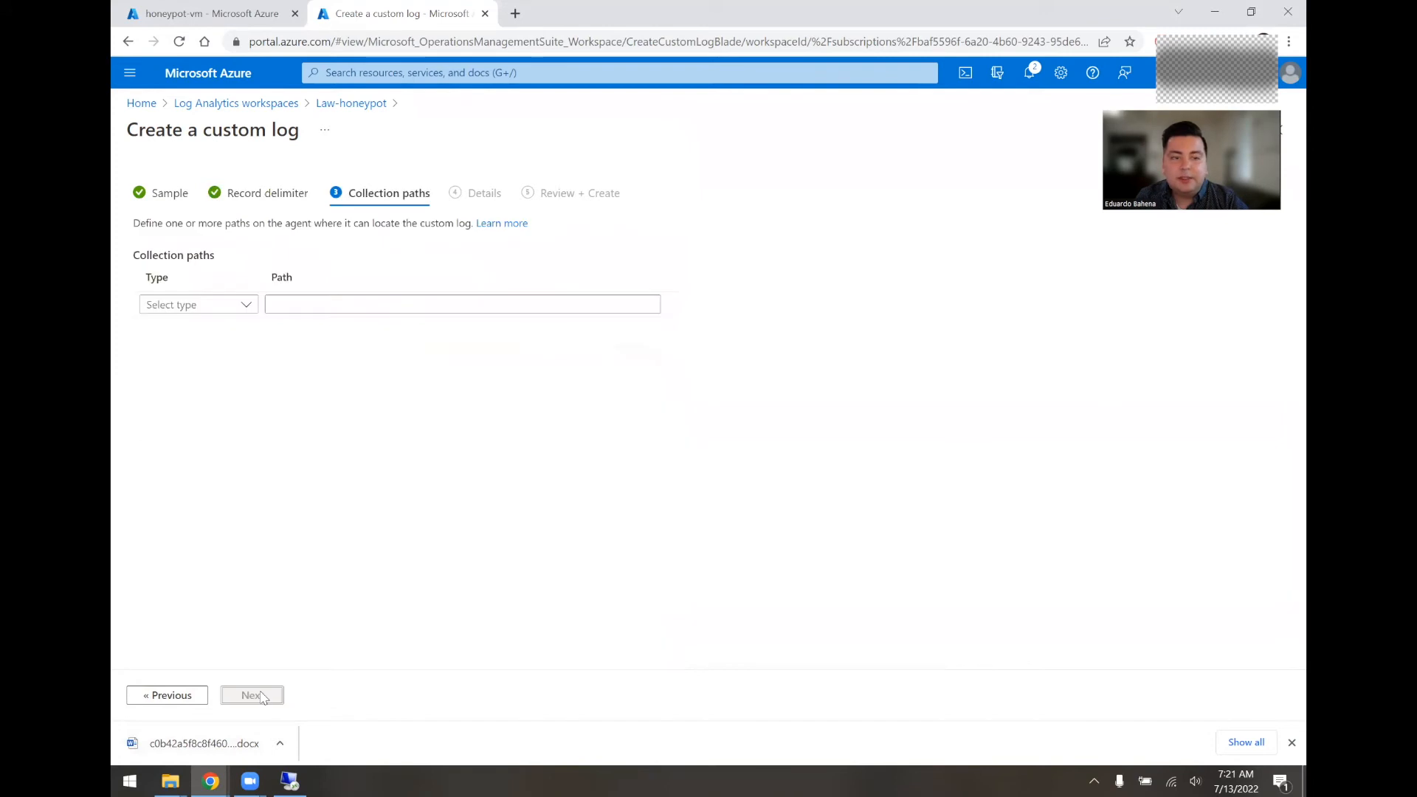
# Step: Add a Windows collection path with the value C:\programdata\failed_rdp.log\ for the custom log
pyautogui.click(1292, 742)
pyautogui.click(207, 305)
pyautogui.click(168, 327)
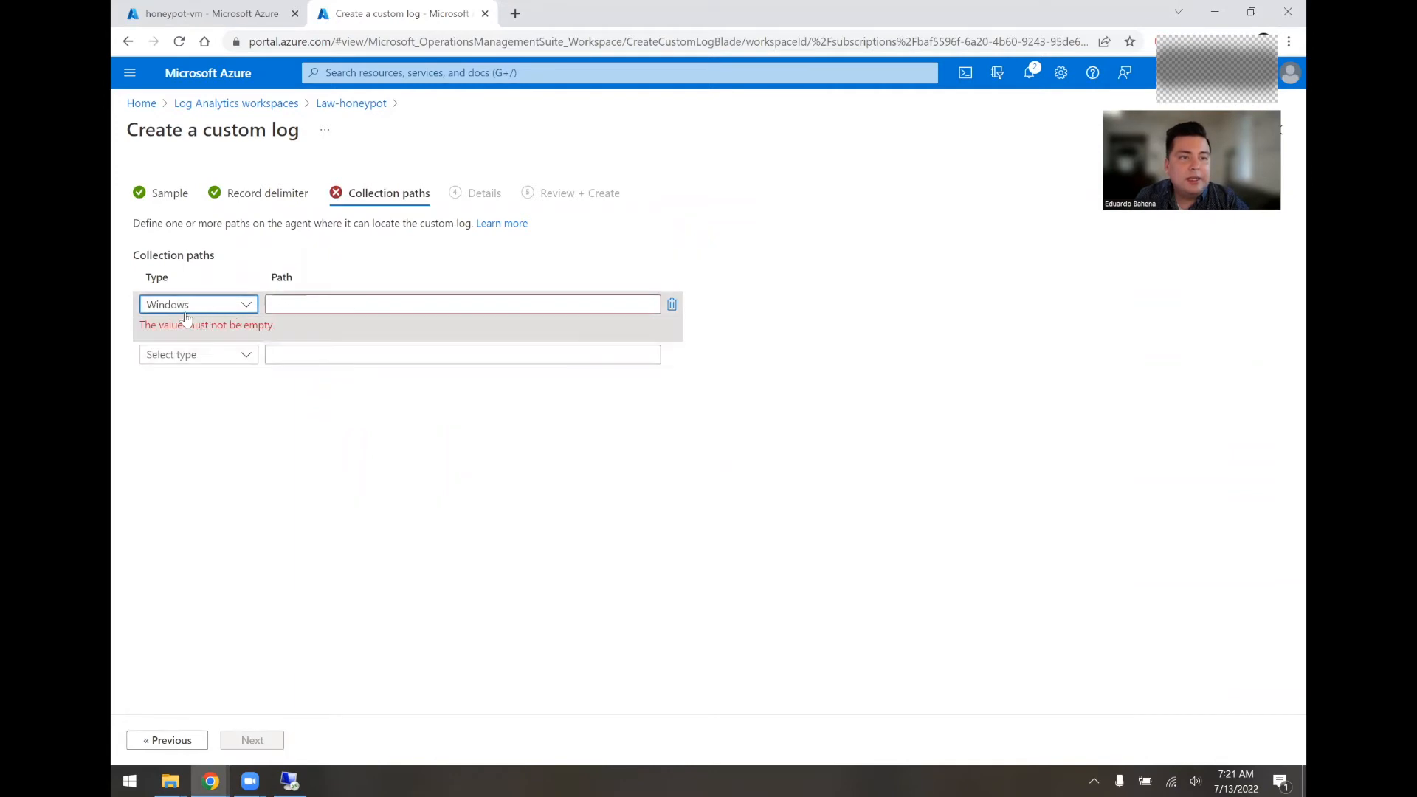
pyautogui.click(311, 300)
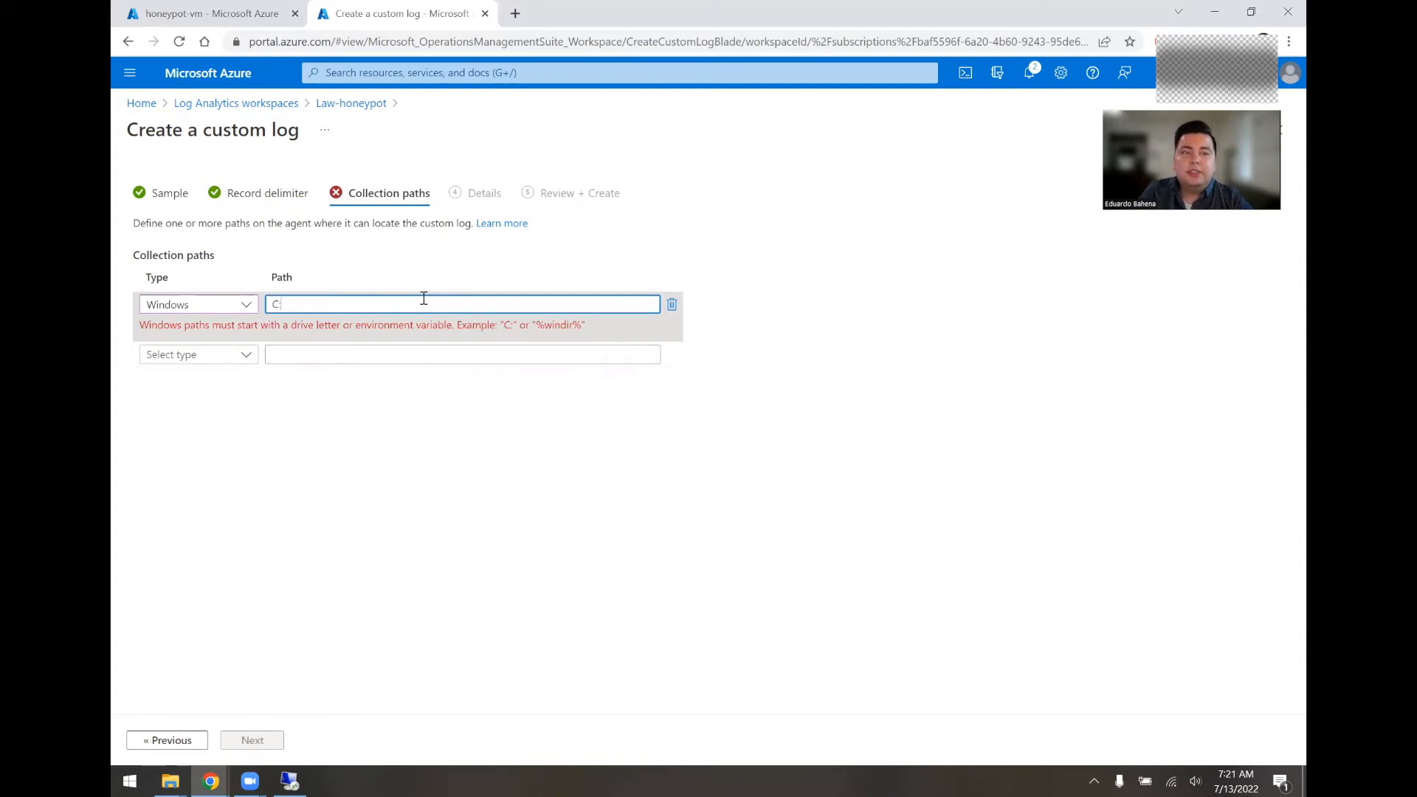
pyautogui.write('\\programdata\\failed_rdp')
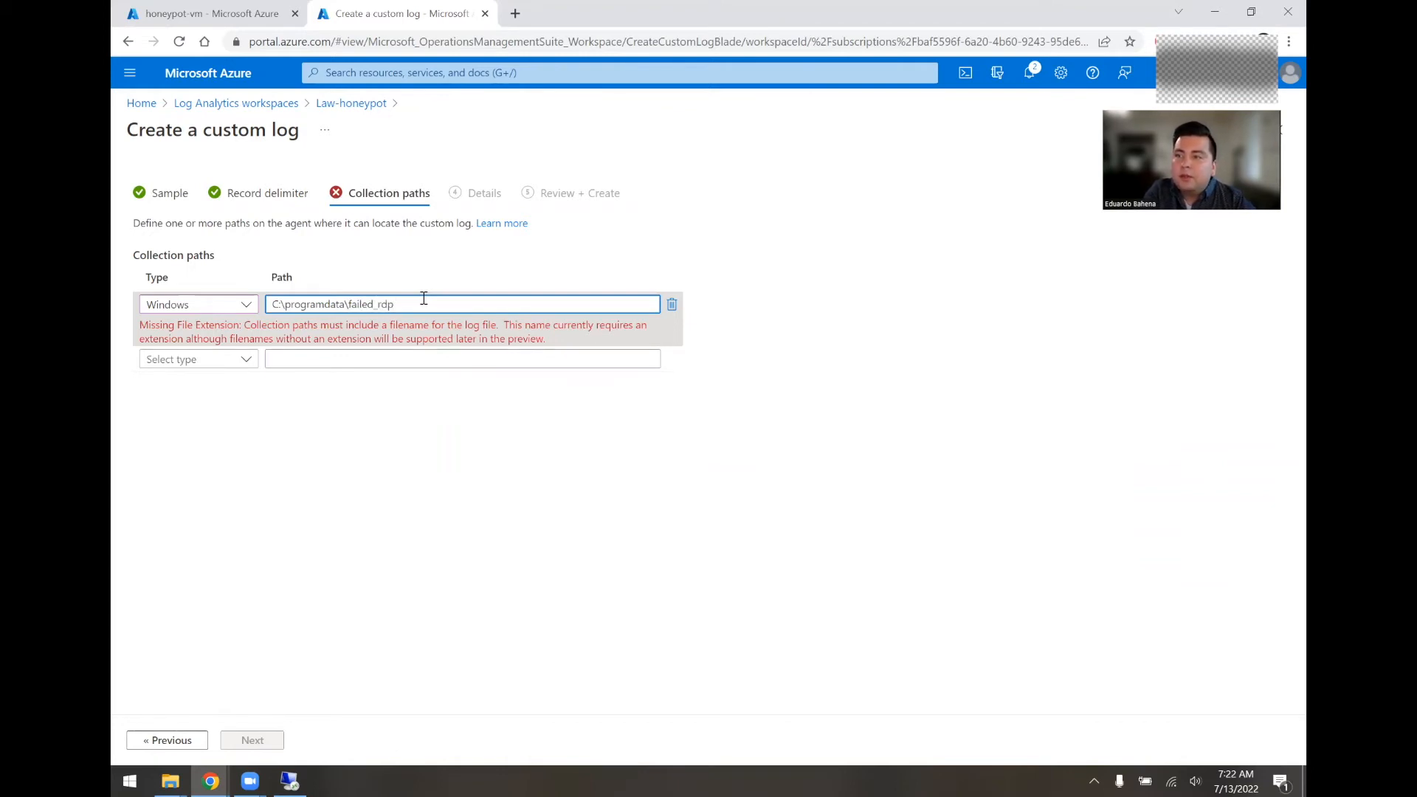
pyautogui.write('log\\')
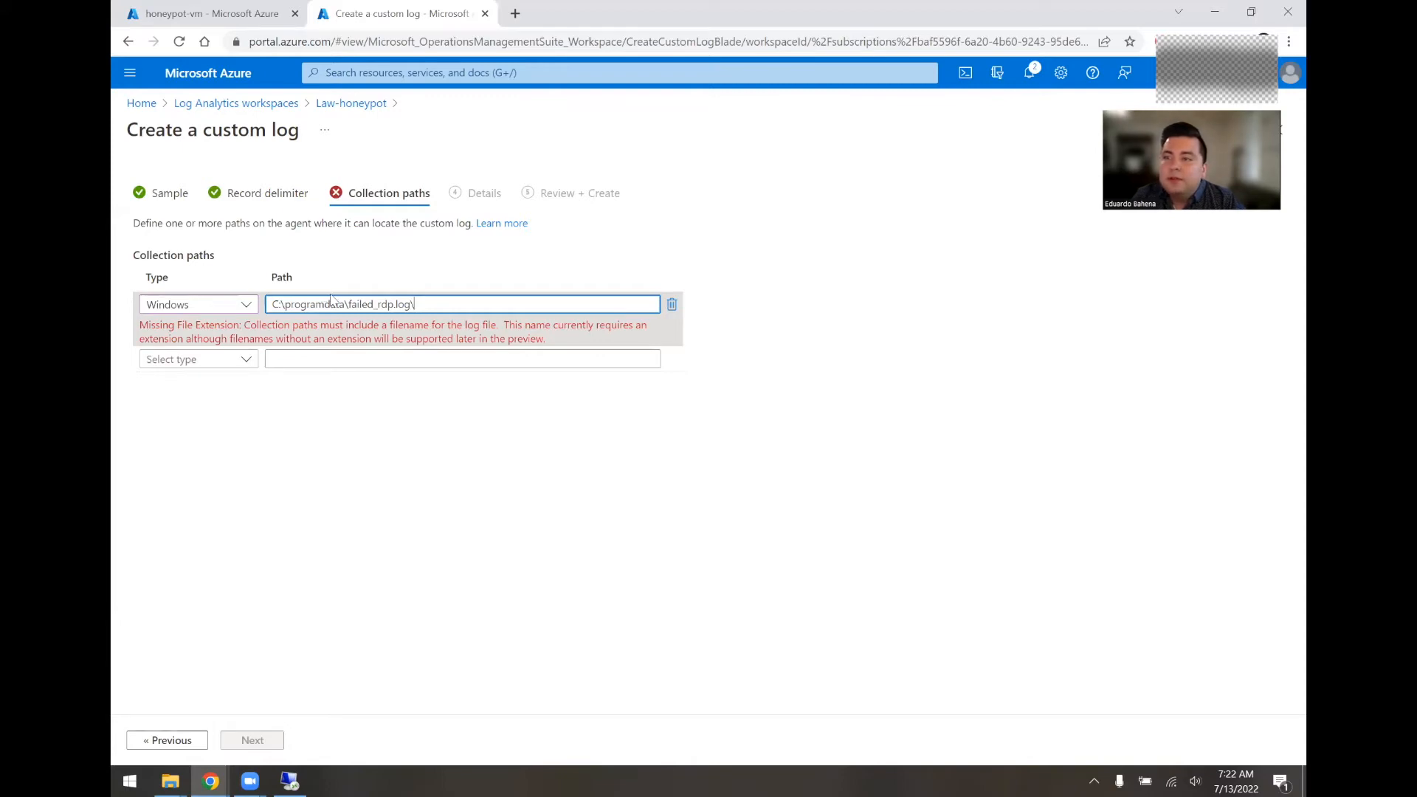
pyautogui.click(487, 418)
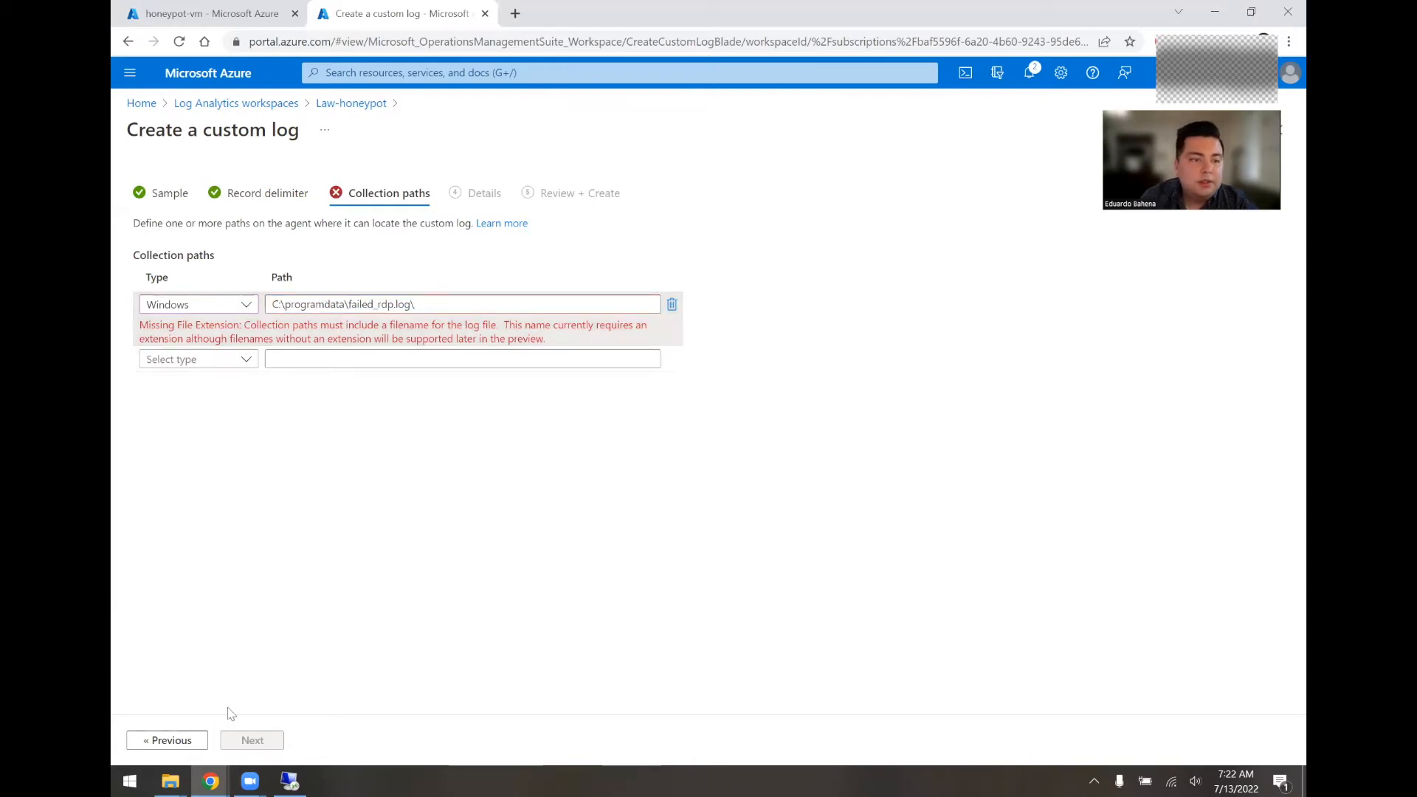
# Step: Switch to the remote virtual machine and check the failed_rdp log's full path and file extension in the ProgramData folder
pyautogui.click(290, 781)
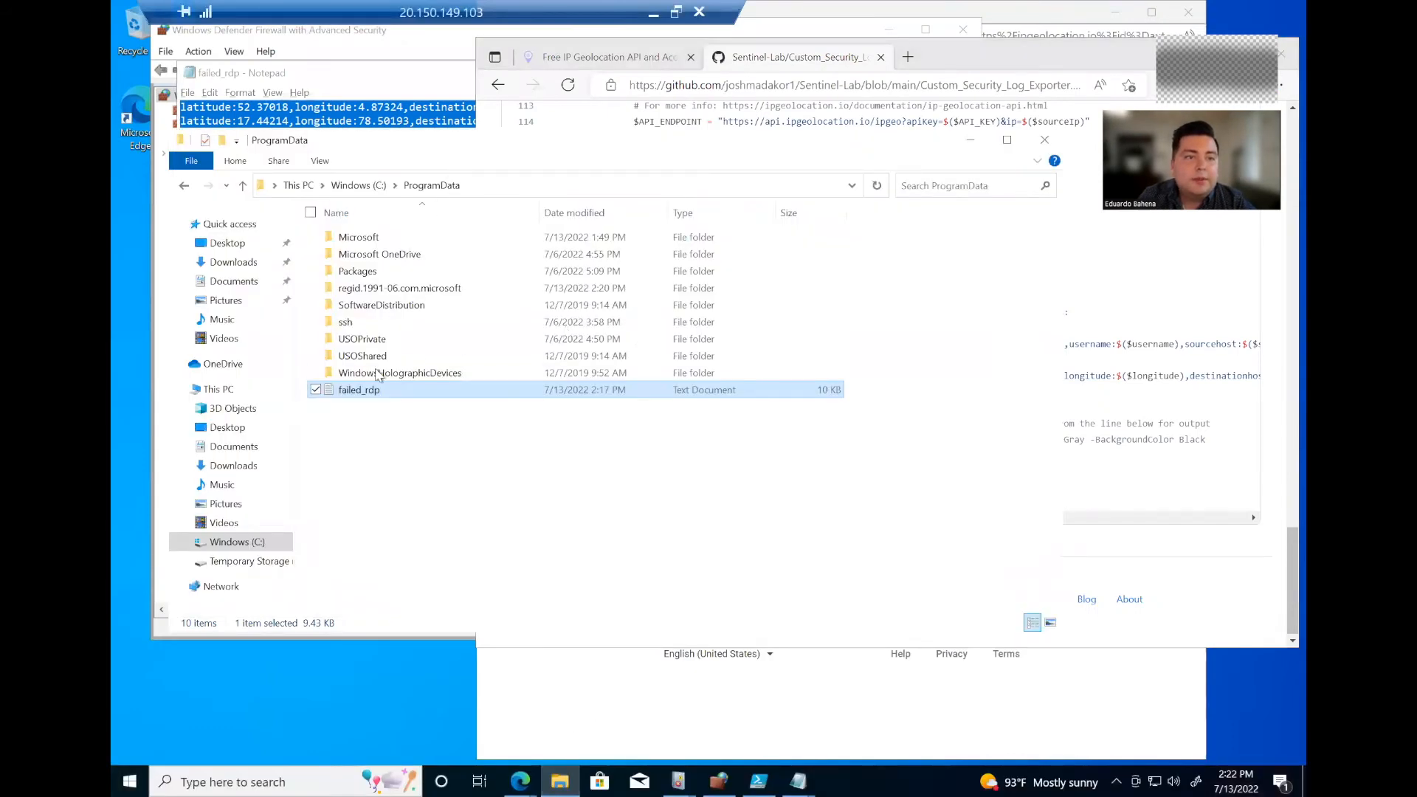
pyautogui.click(432, 185)
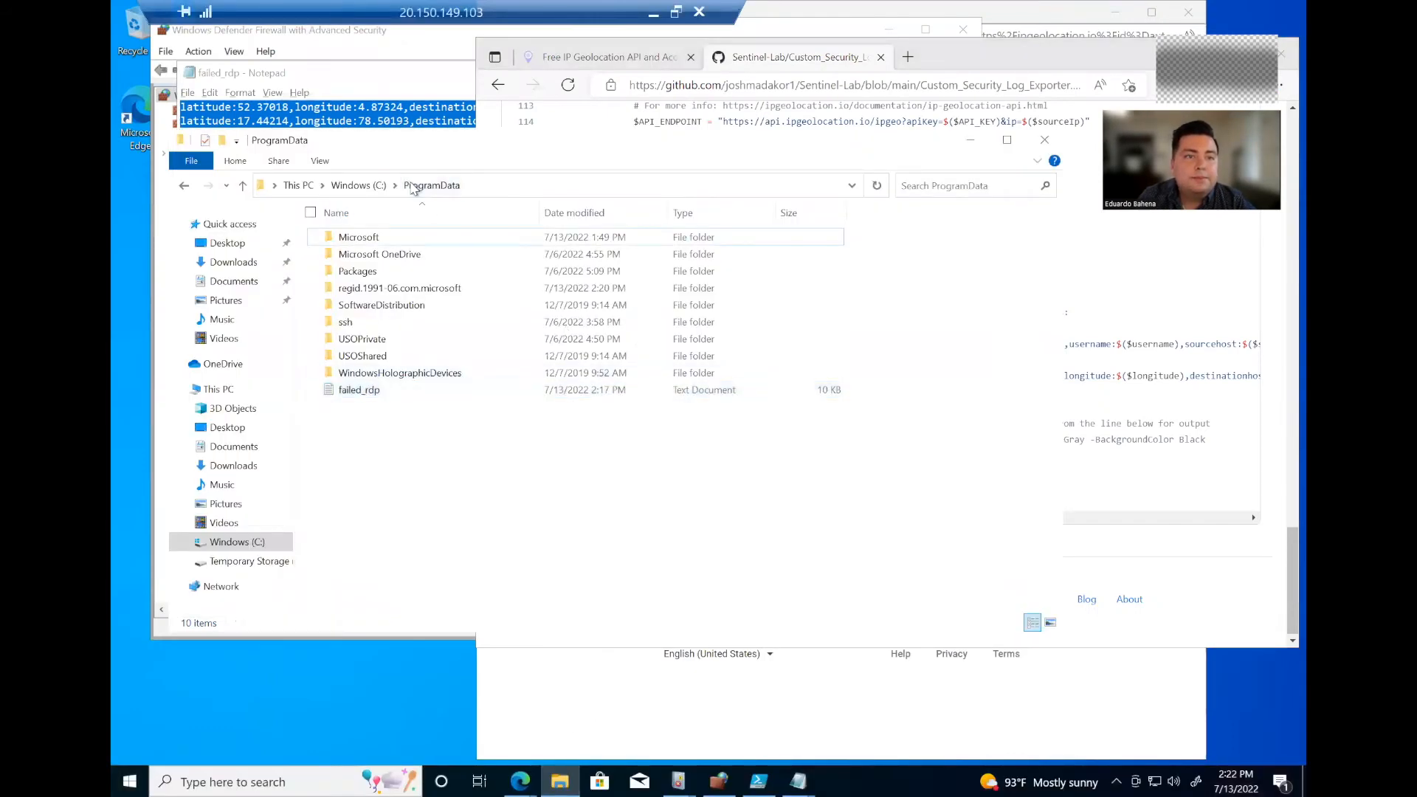
pyautogui.click(491, 183)
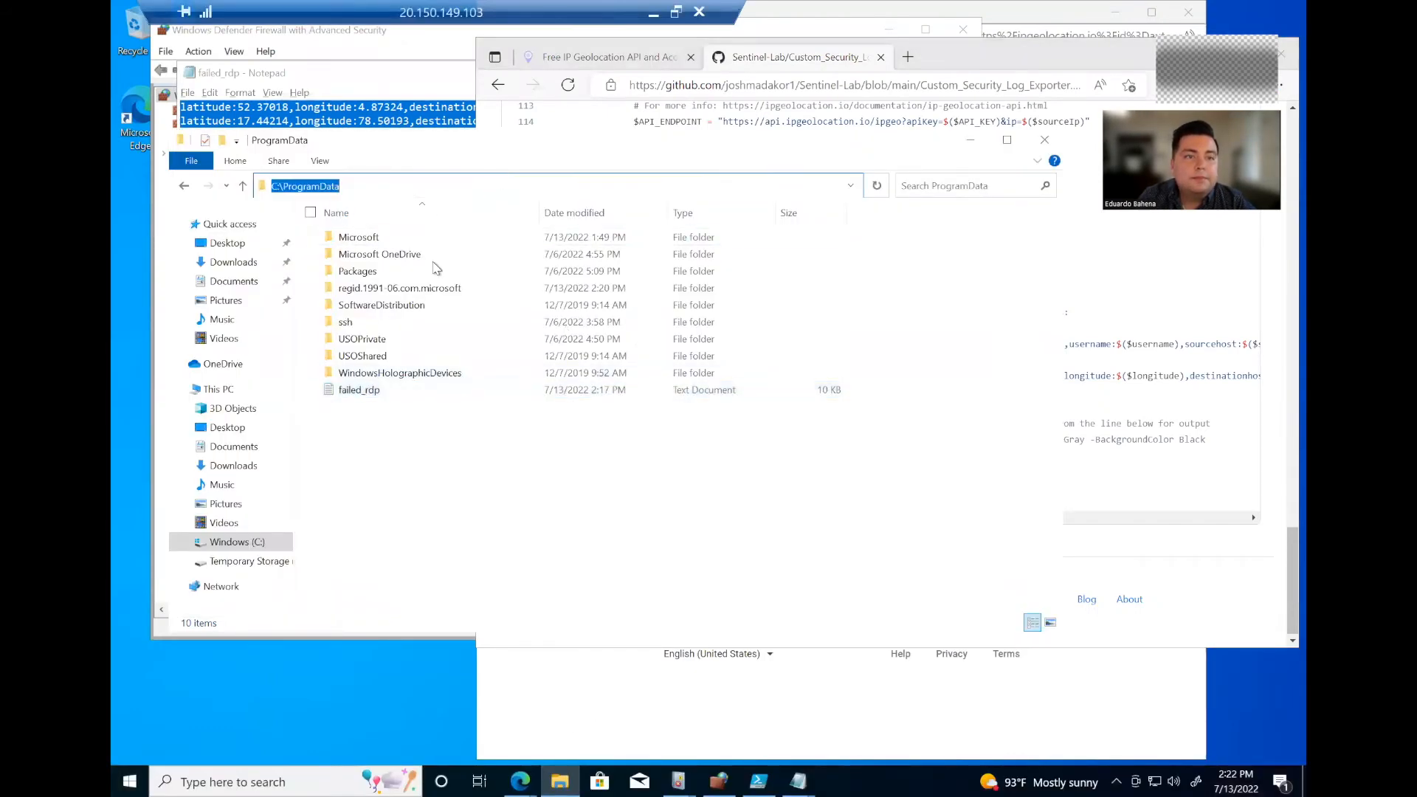
pyautogui.click(378, 187)
pyautogui.write('ai')
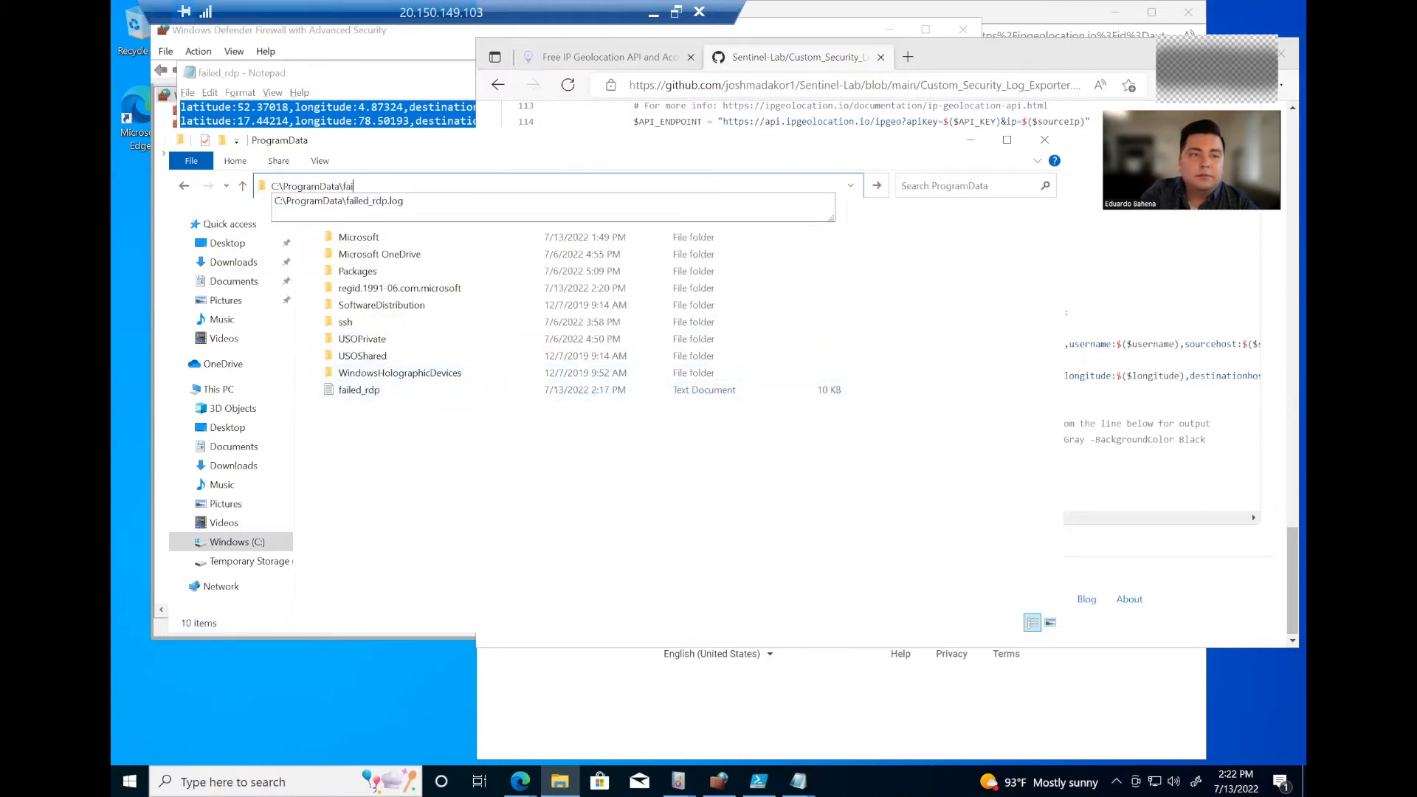
pyautogui.write('l')
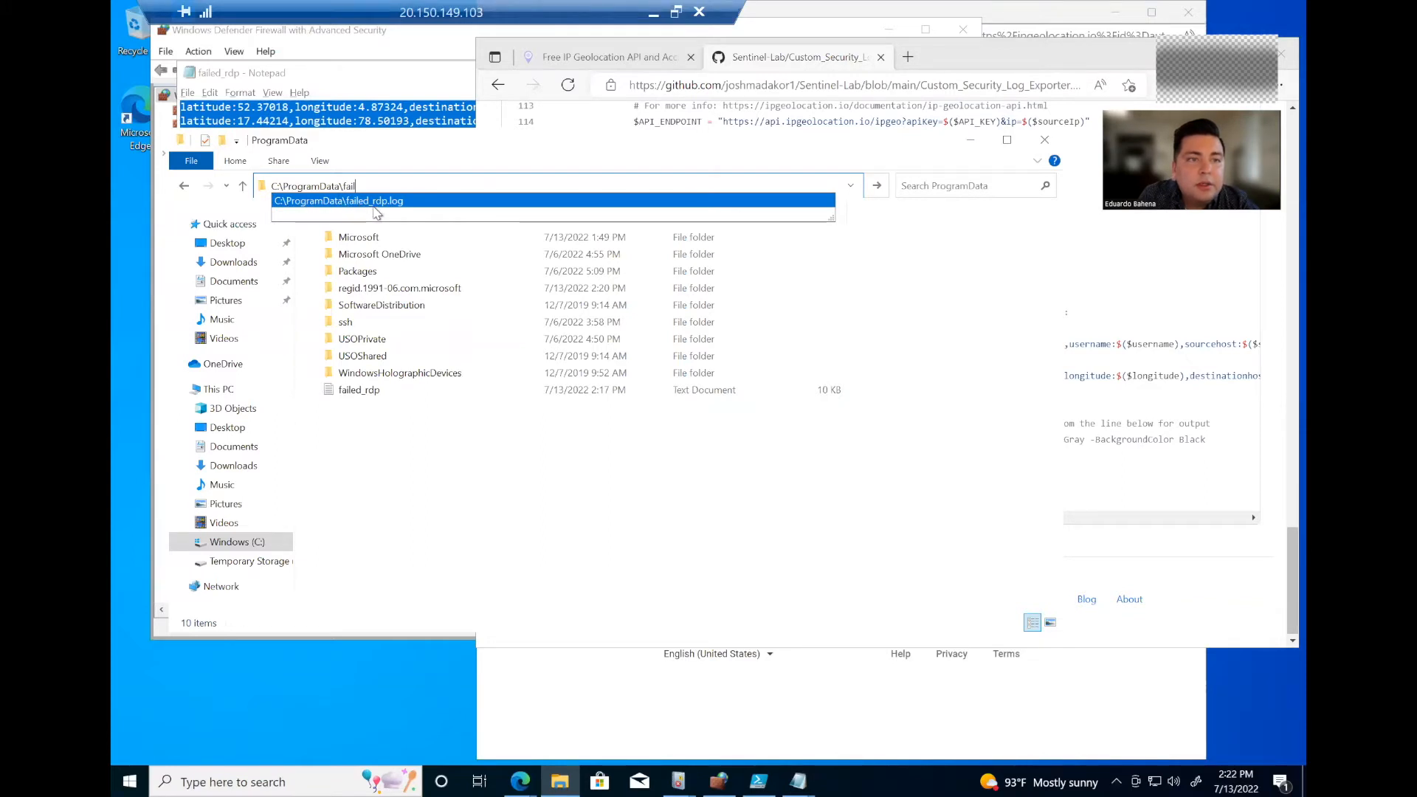
pyautogui.click(449, 484)
pyautogui.hotkey('alt', 'Tab')
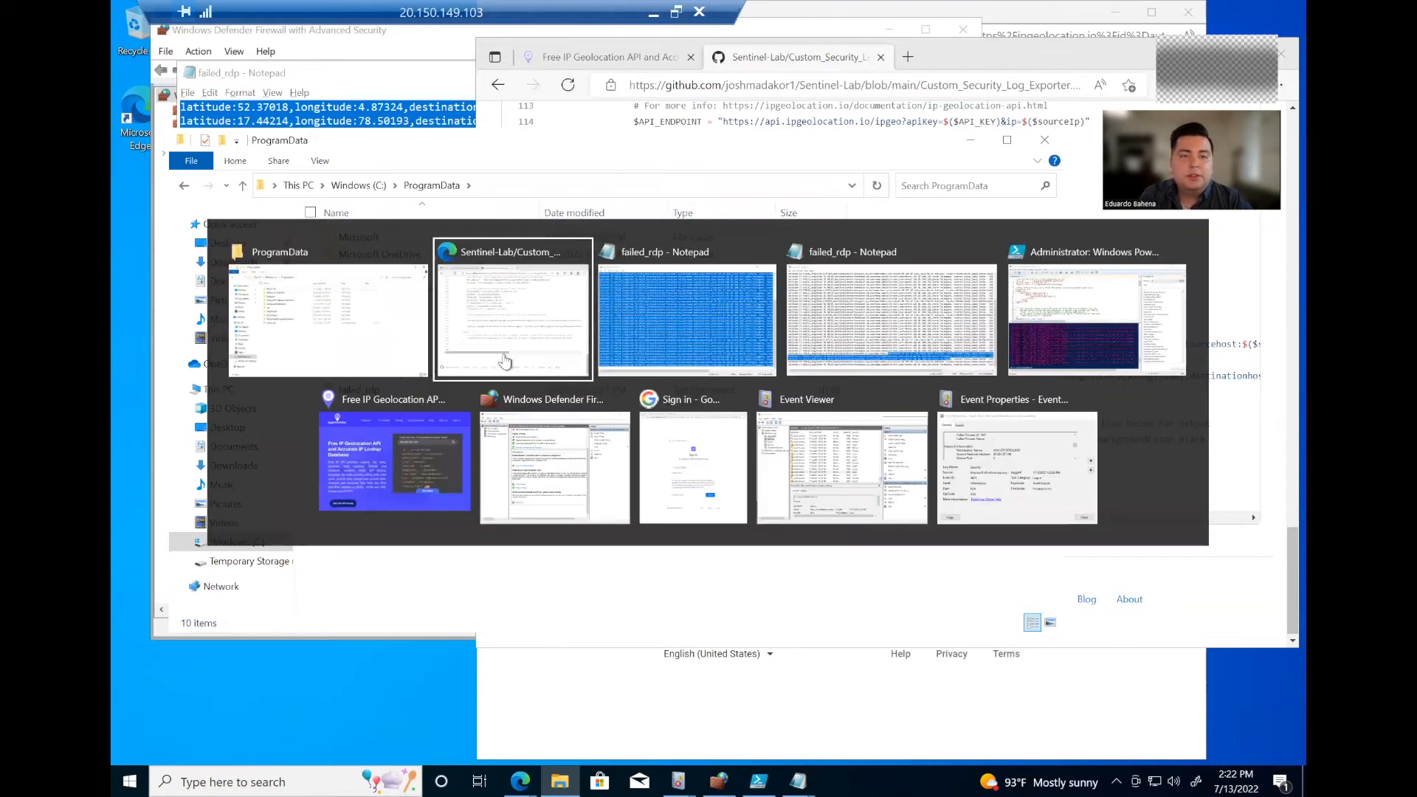
pyautogui.hotkey('alt', 'Tab')
pyautogui.hotkey('alt', 'Tab')
pyautogui.hotkey('alt', 'Tab')
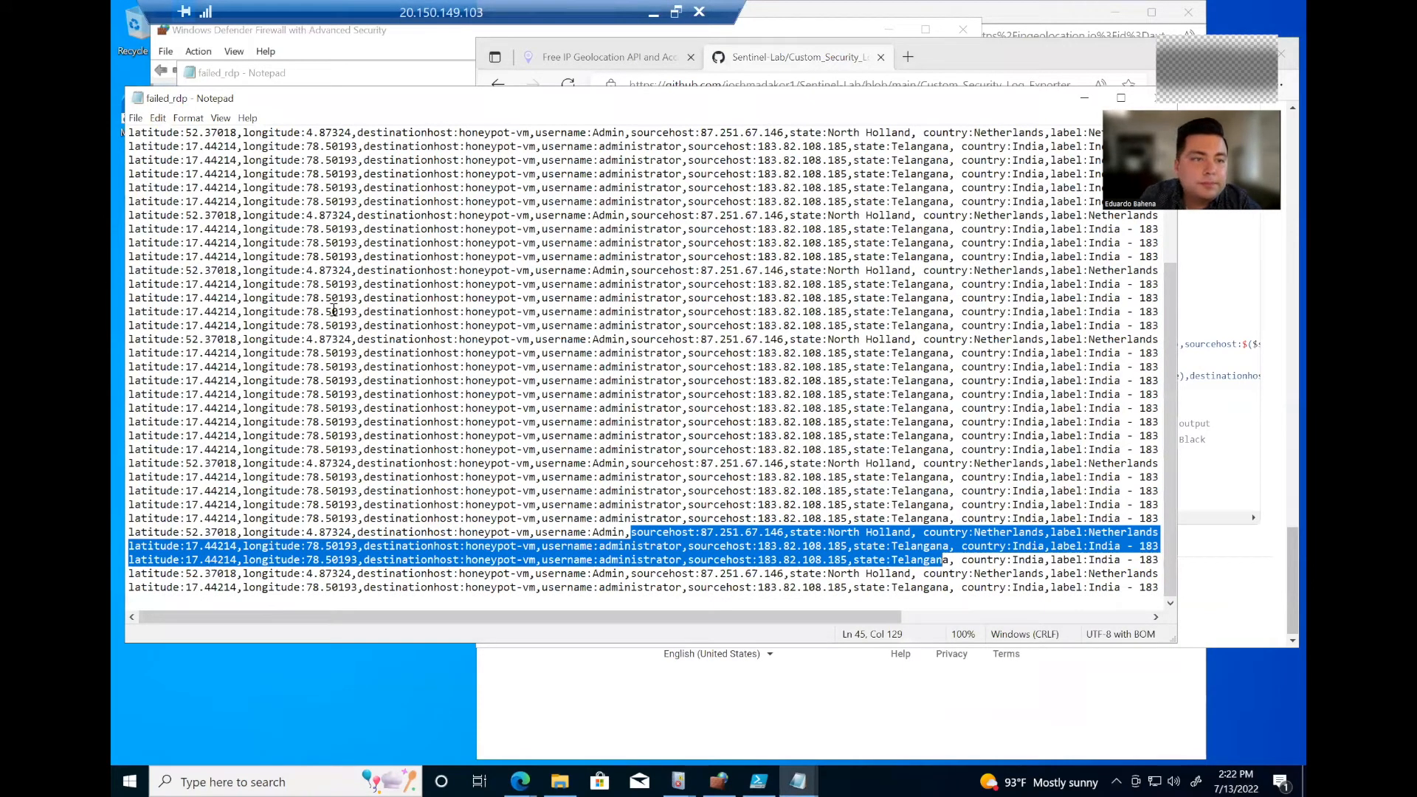
# Step: Return to the Azure portal and change the folder name in the Windows collection path to ProgramData
pyautogui.hotkey('alt', 'Tab')
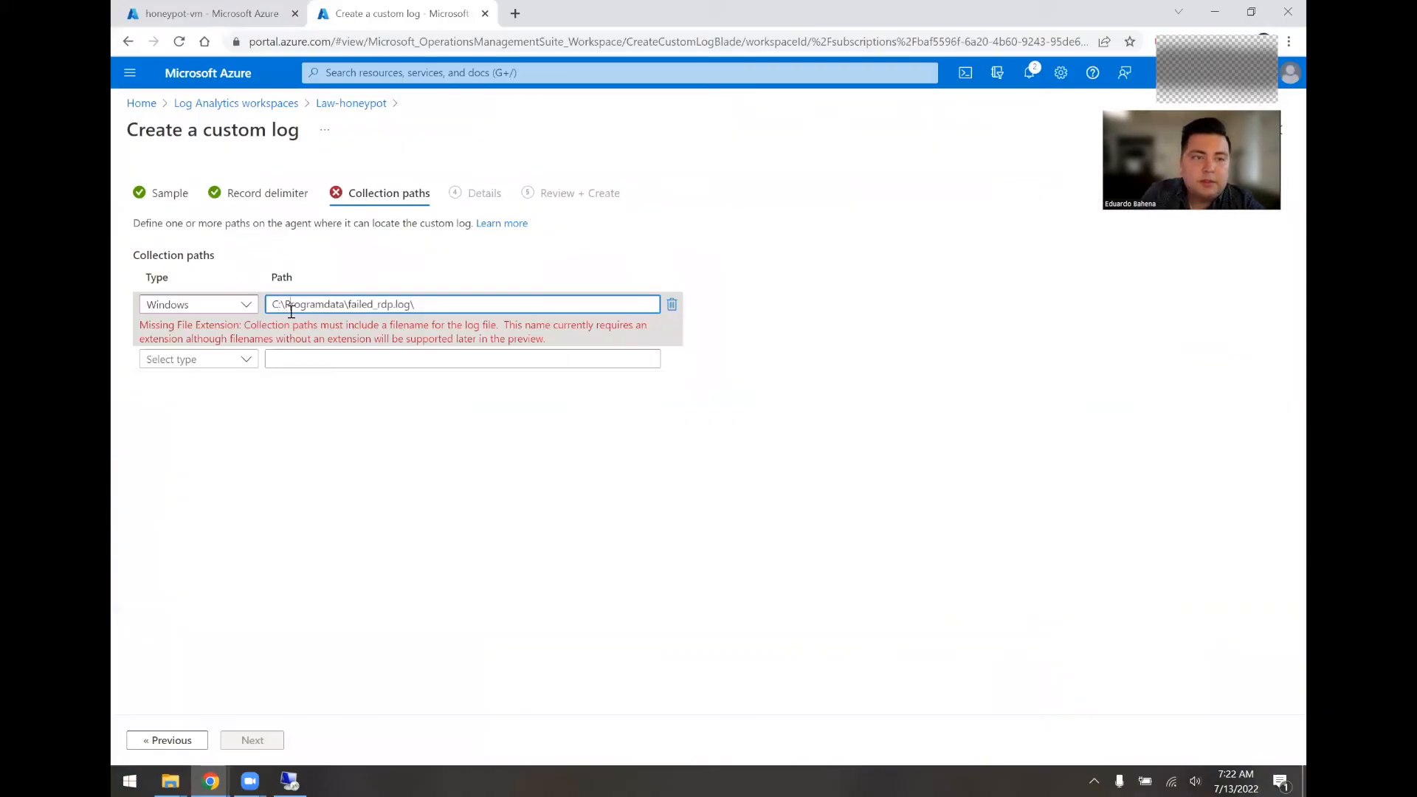
pyautogui.press('BackSpace')
pyautogui.write('D')
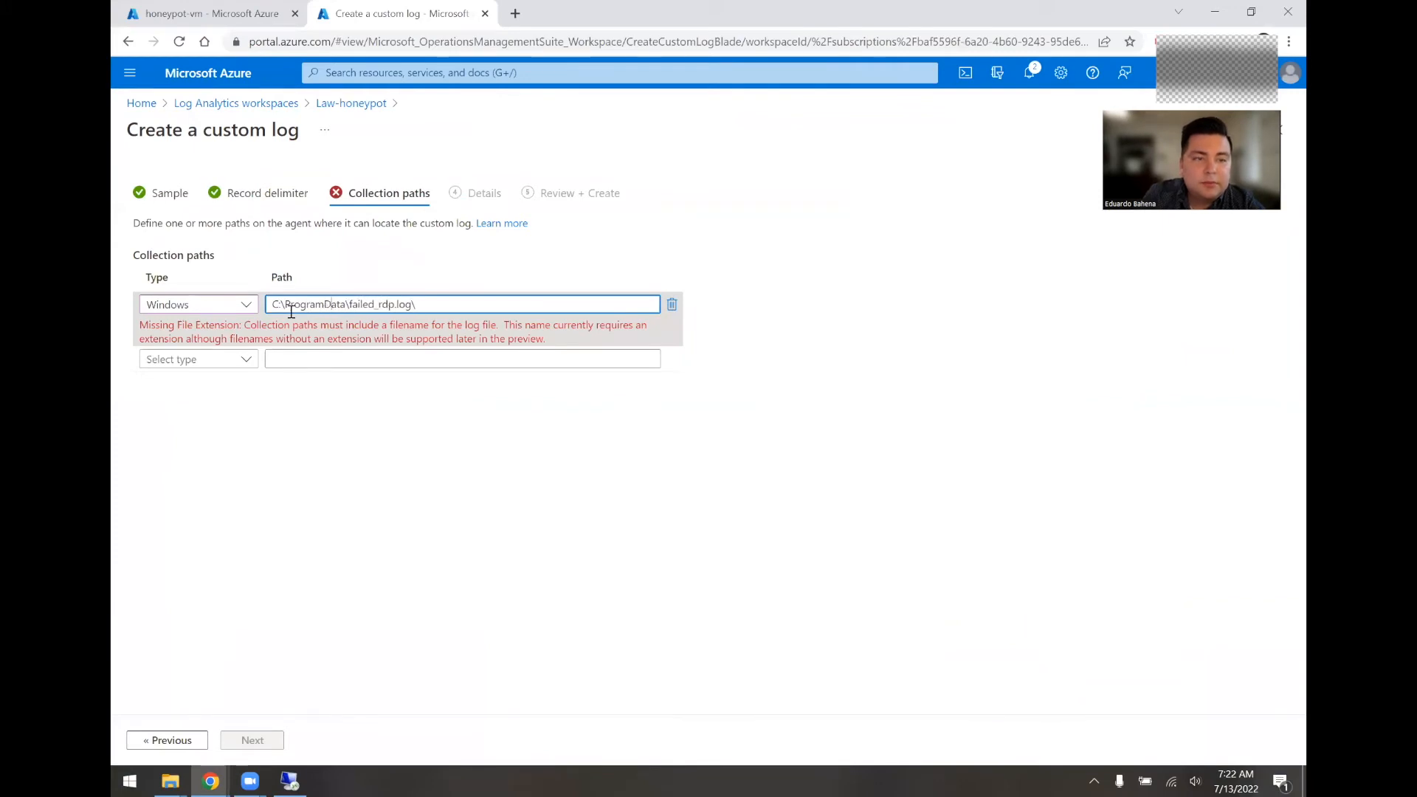
pyautogui.click(433, 452)
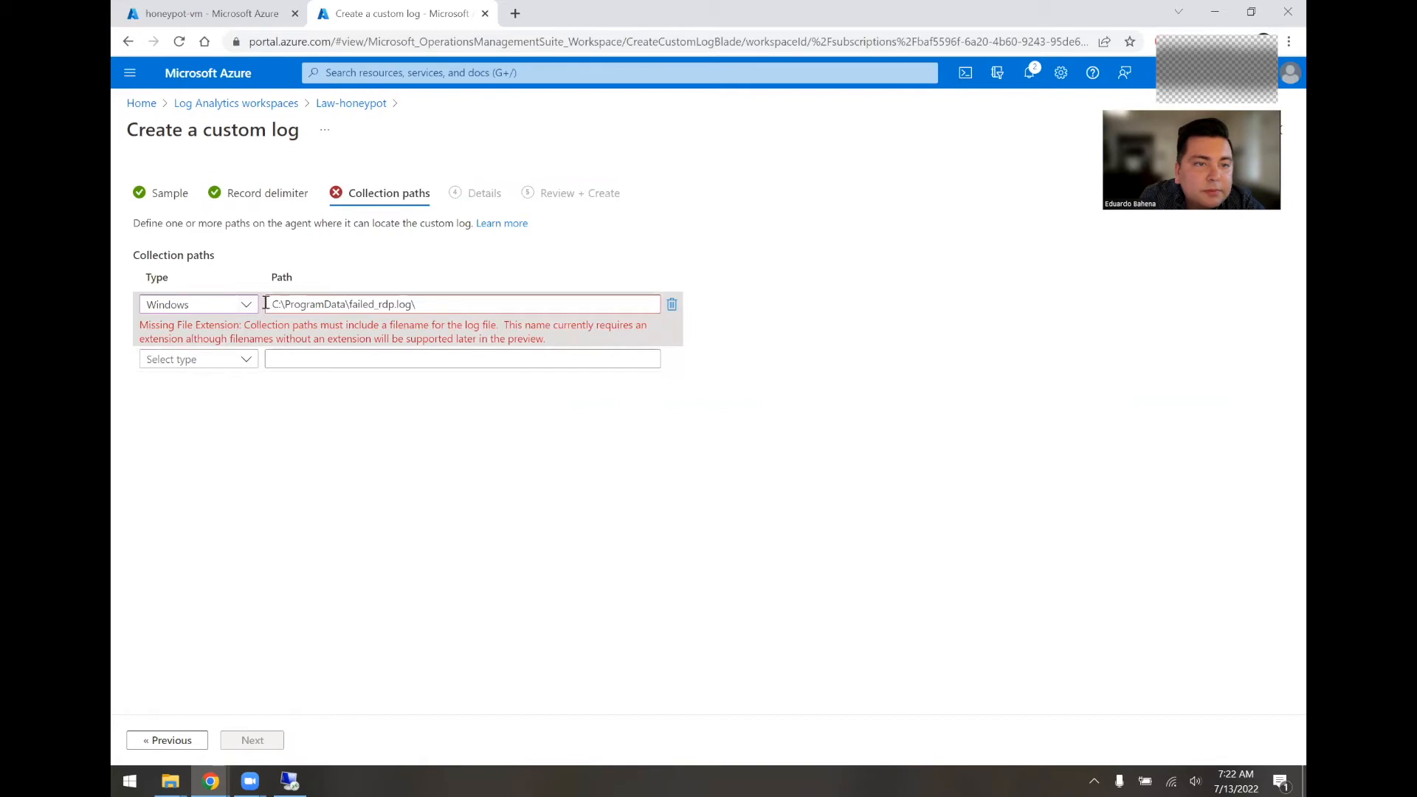
# Step: Correct the Windows collection path to C:\ProgramData\failed_rdp.log and proceed to the custom log's details
pyautogui.click(443, 305)
pyautogui.press('BackSpace')
pyautogui.press('BackSpace')
pyautogui.press('BackSpace')
pyautogui.press('BackSpace')
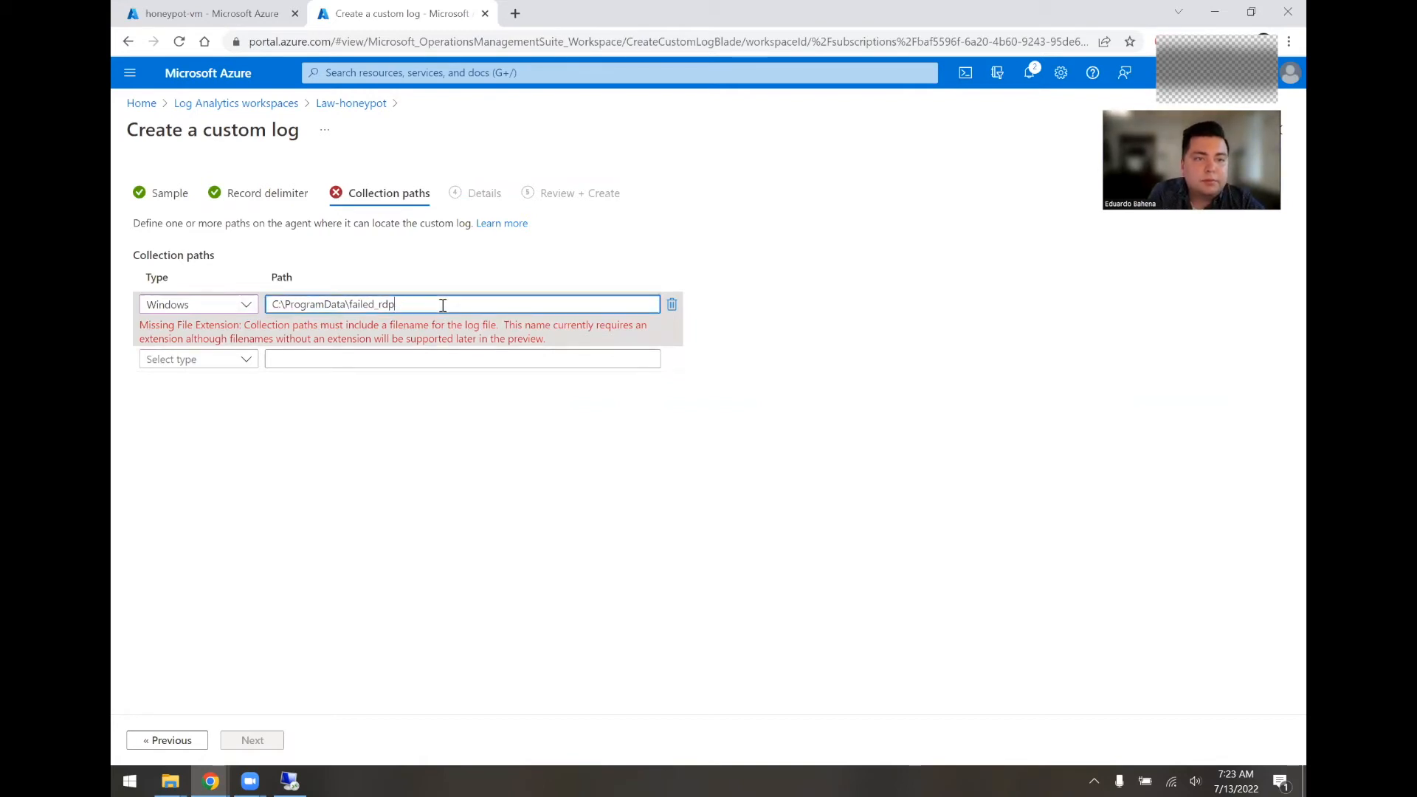
pyautogui.write('.loh')
pyautogui.press('BackSpace')
pyautogui.write('g')
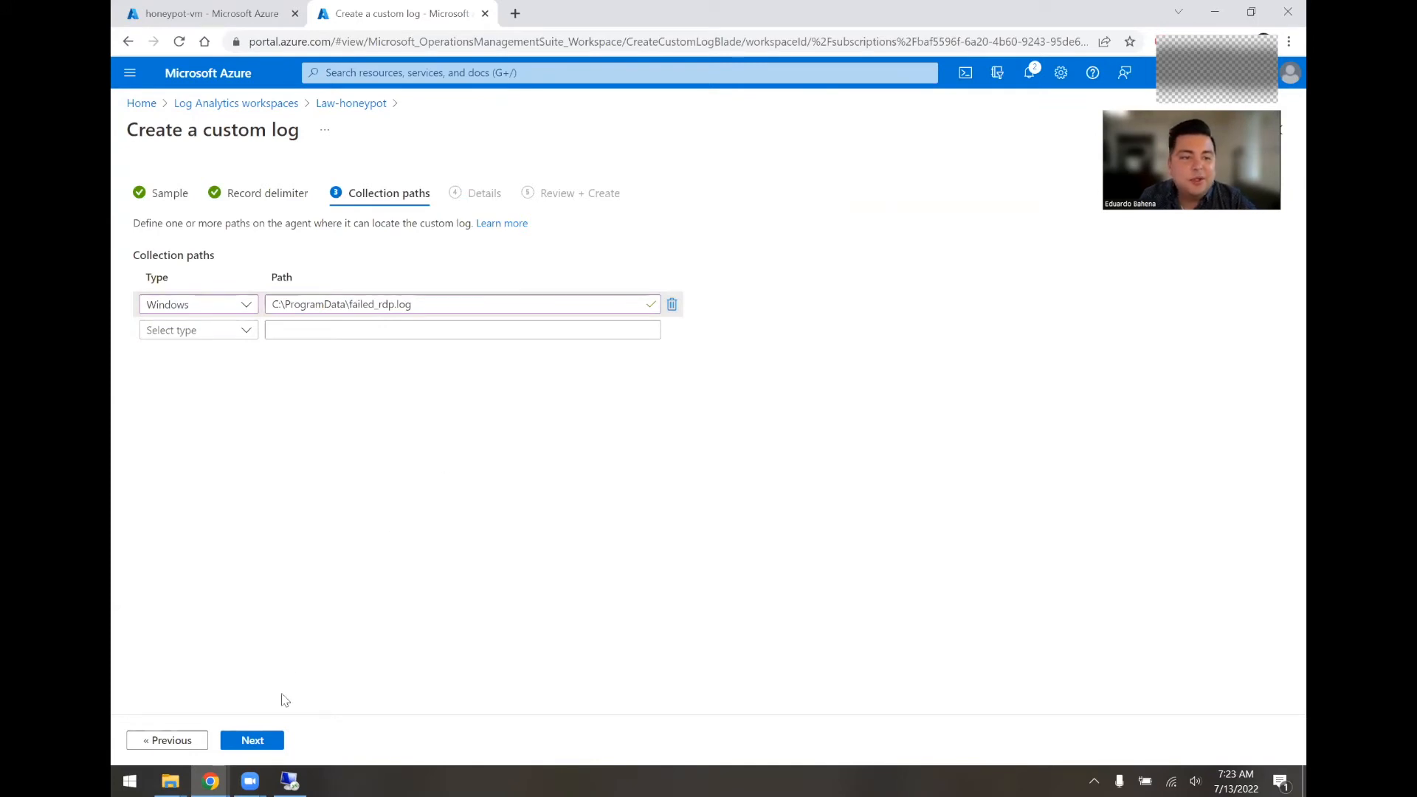
pyautogui.click(264, 743)
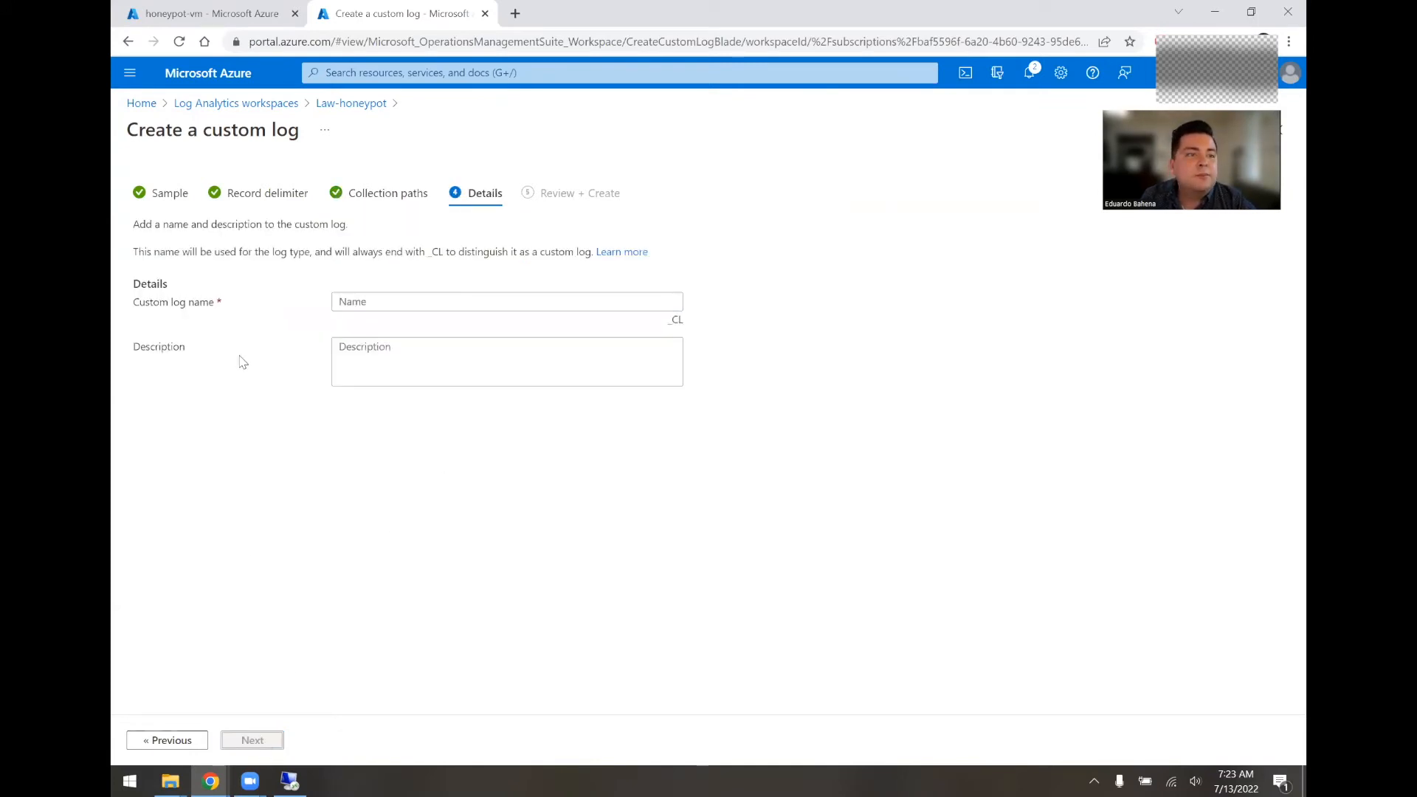
# Step: Name the custom log FAILED_RDP_WITH_GEO, leave its description empty and create it
pyautogui.click(392, 300)
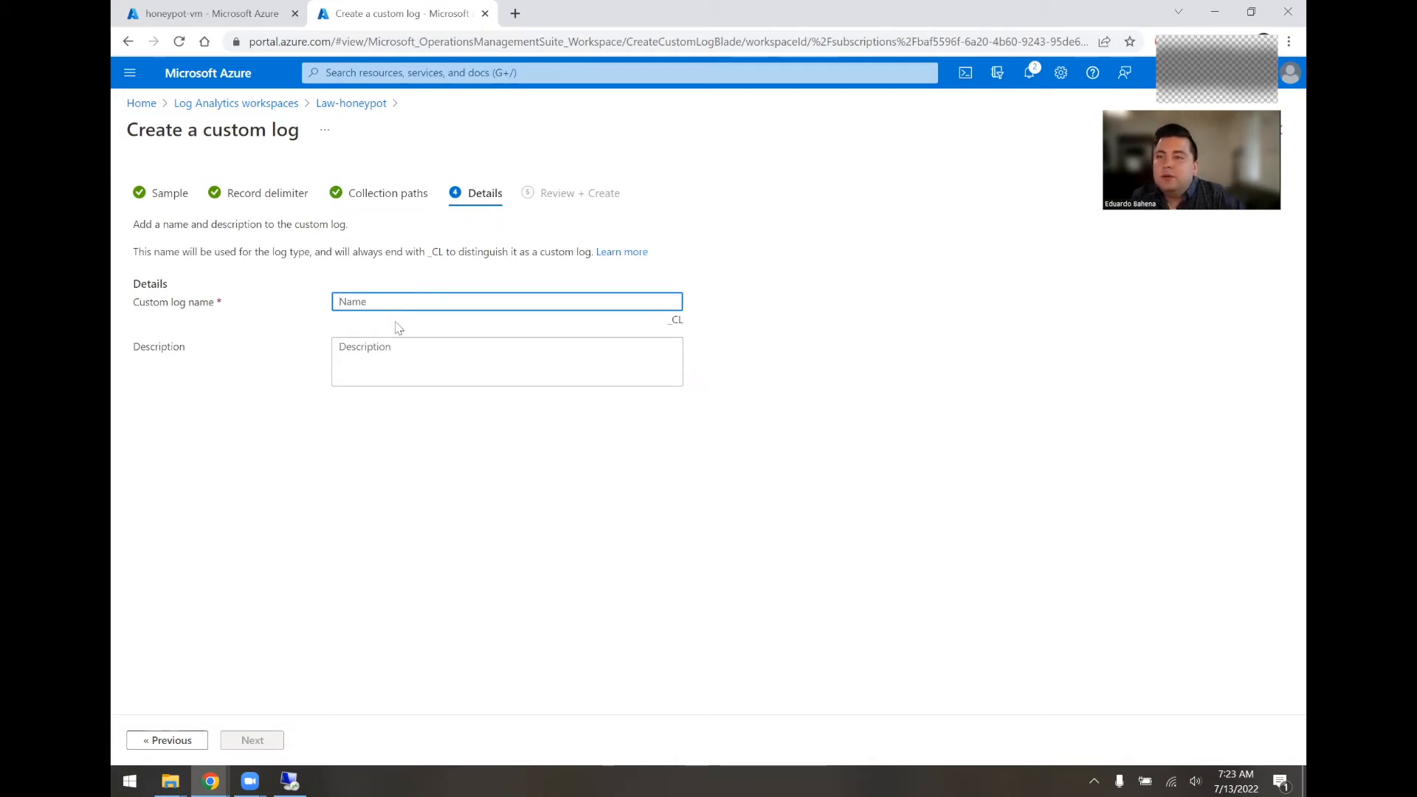
pyautogui.write('F')
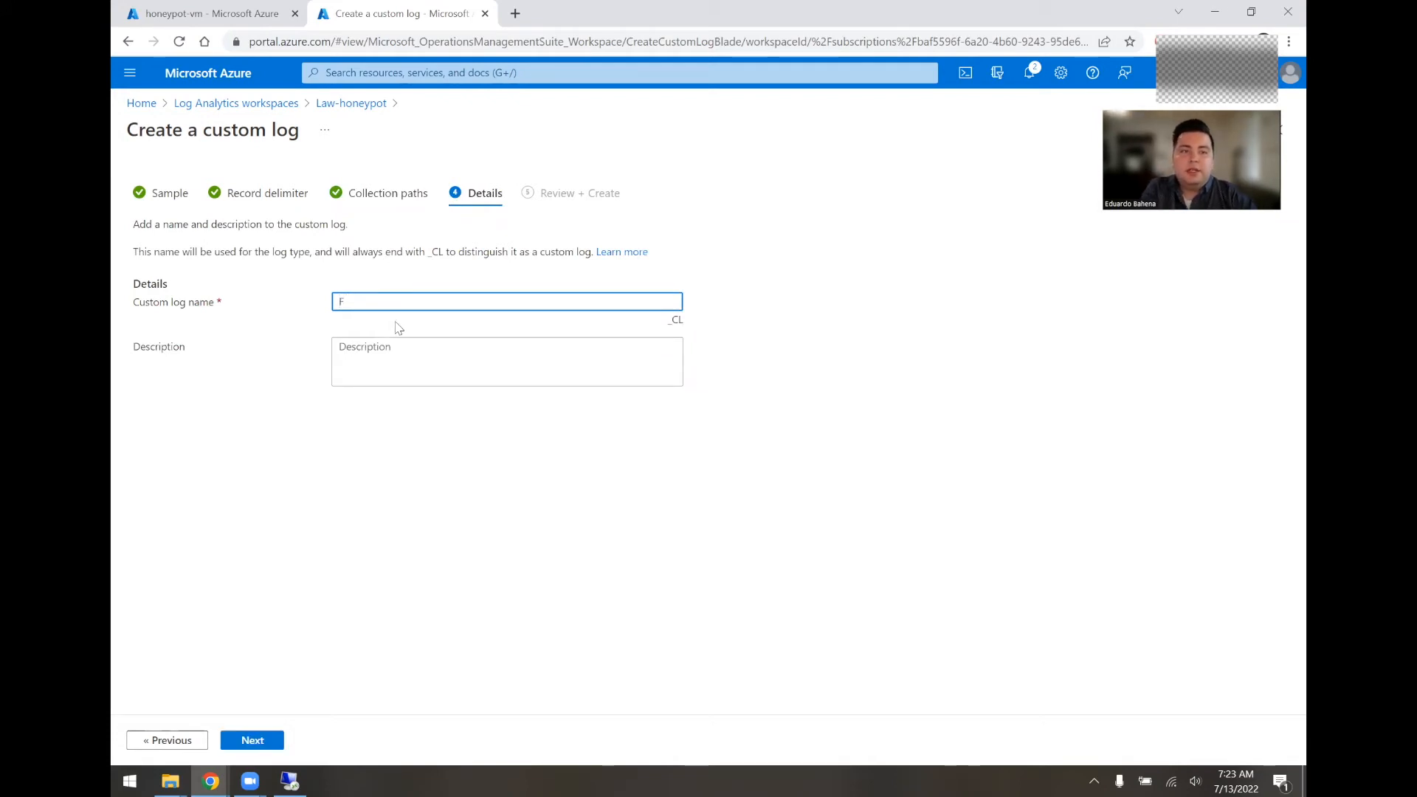
pyautogui.write('aIL')
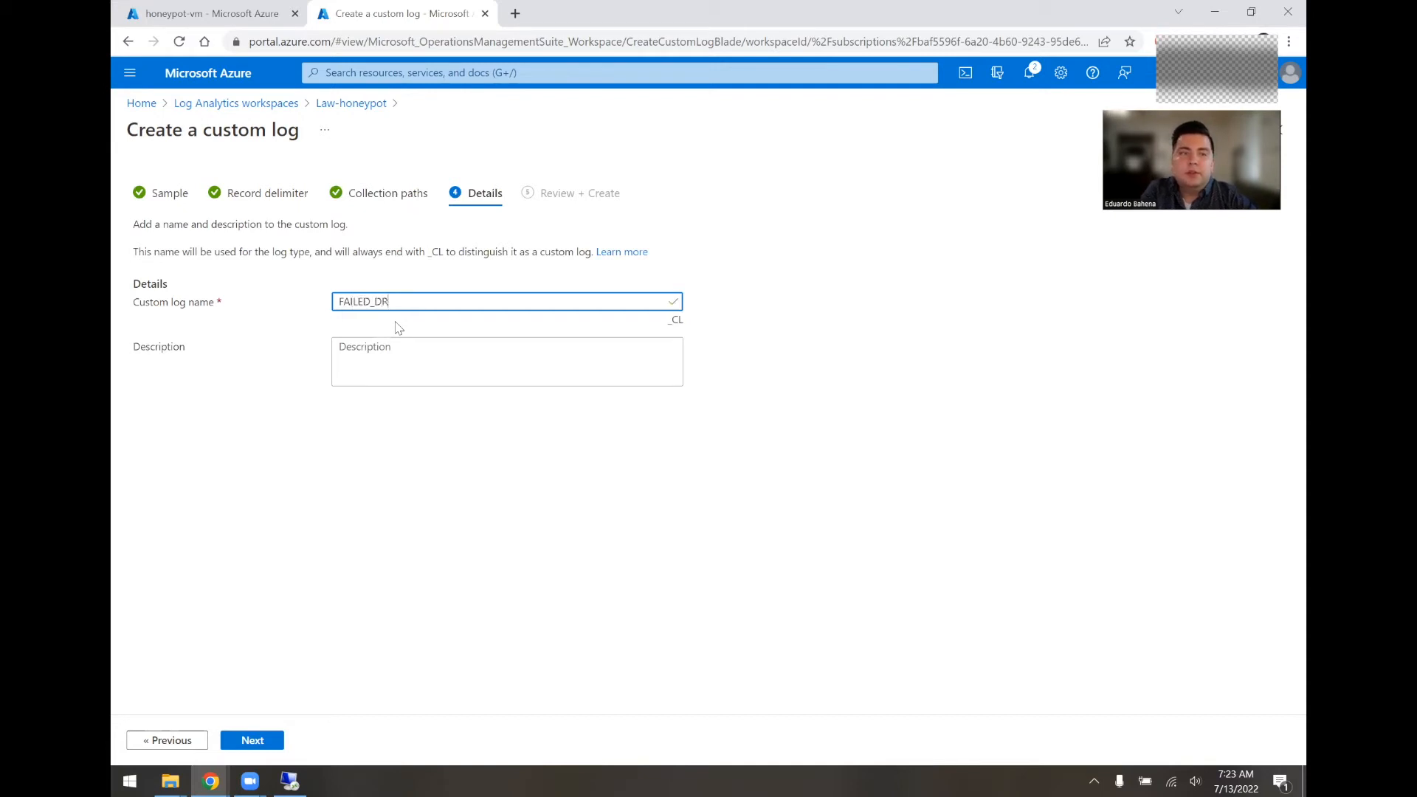
pyautogui.write('ED_RDP-')
pyautogui.press('BackSpace')
pyautogui.write('_')
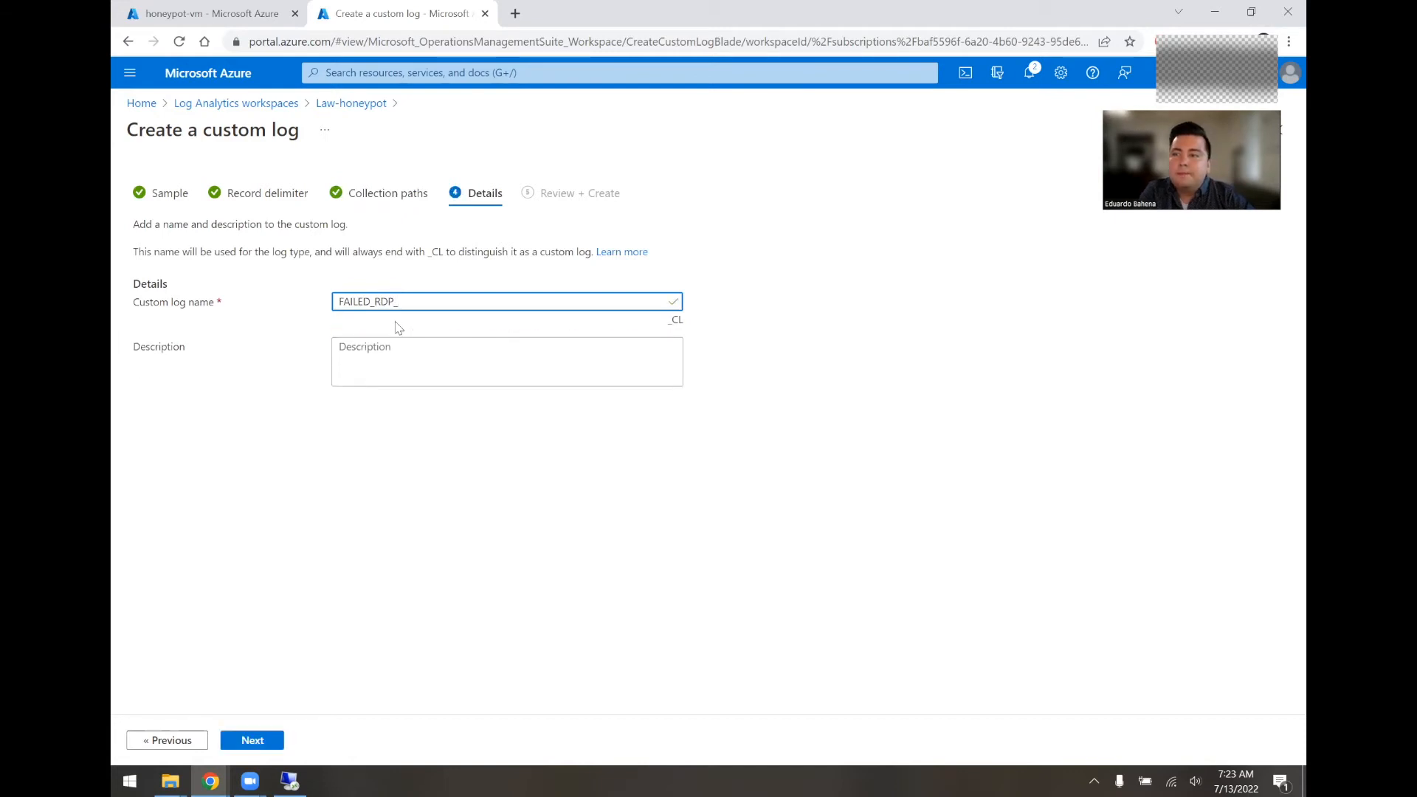
pyautogui.write('WITH_GEO')
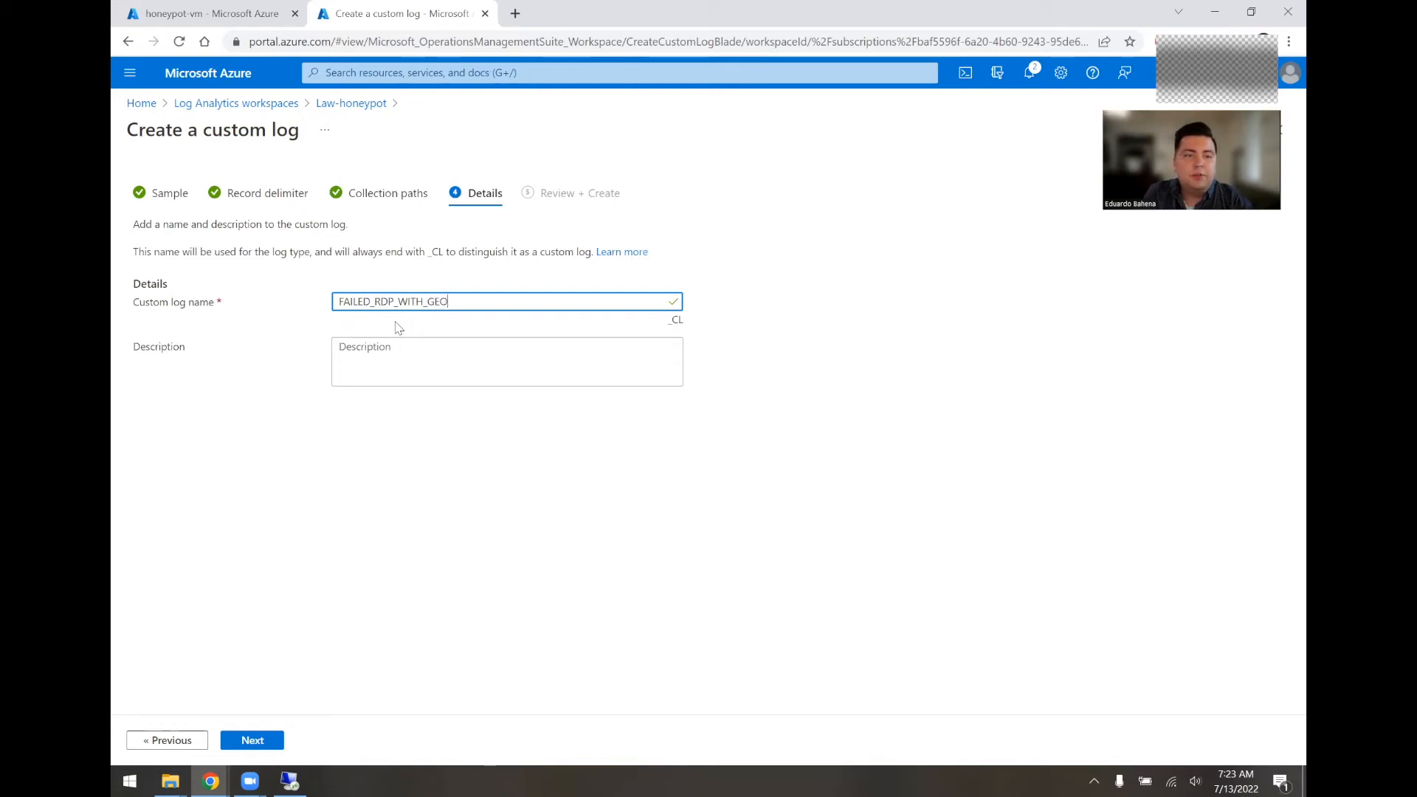
pyautogui.click(412, 362)
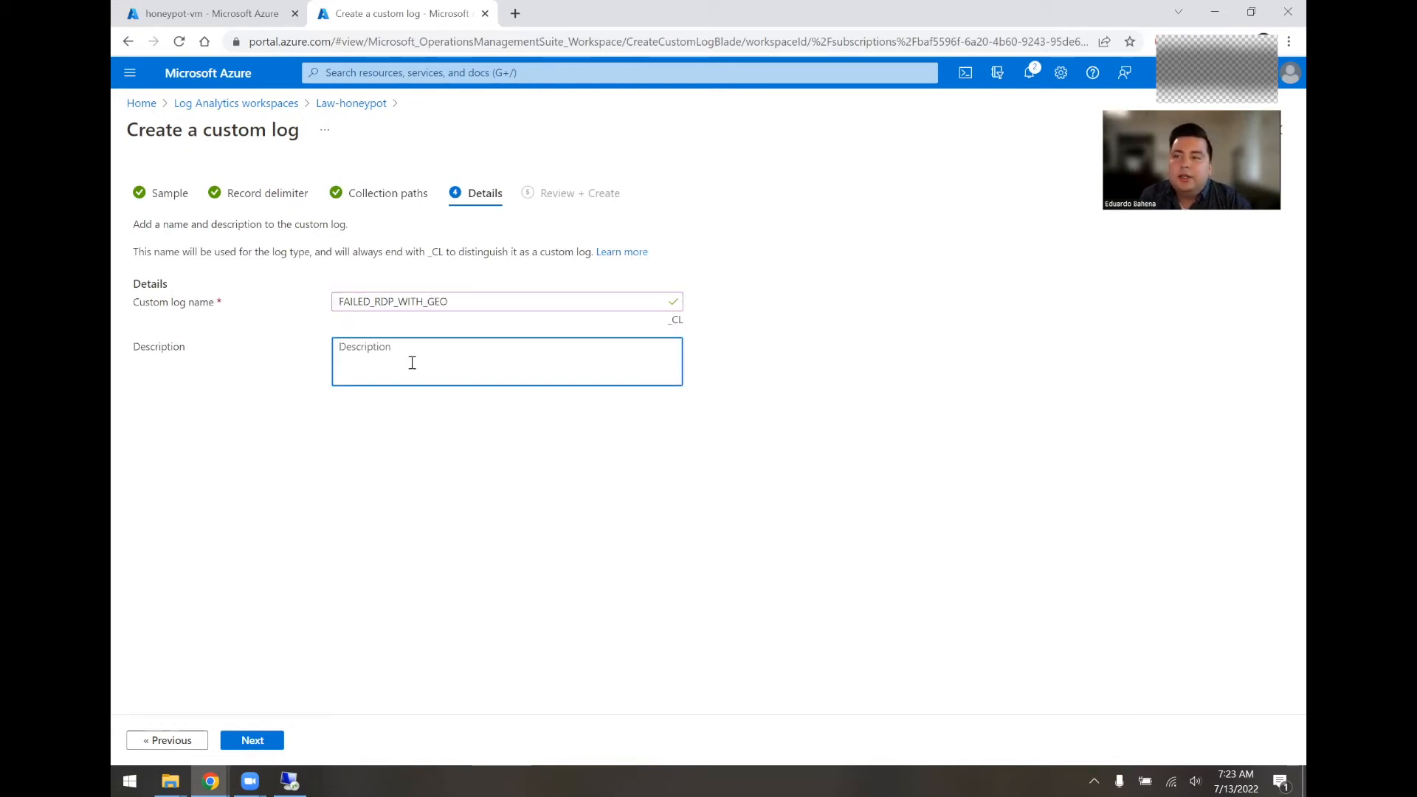
pyautogui.click(260, 741)
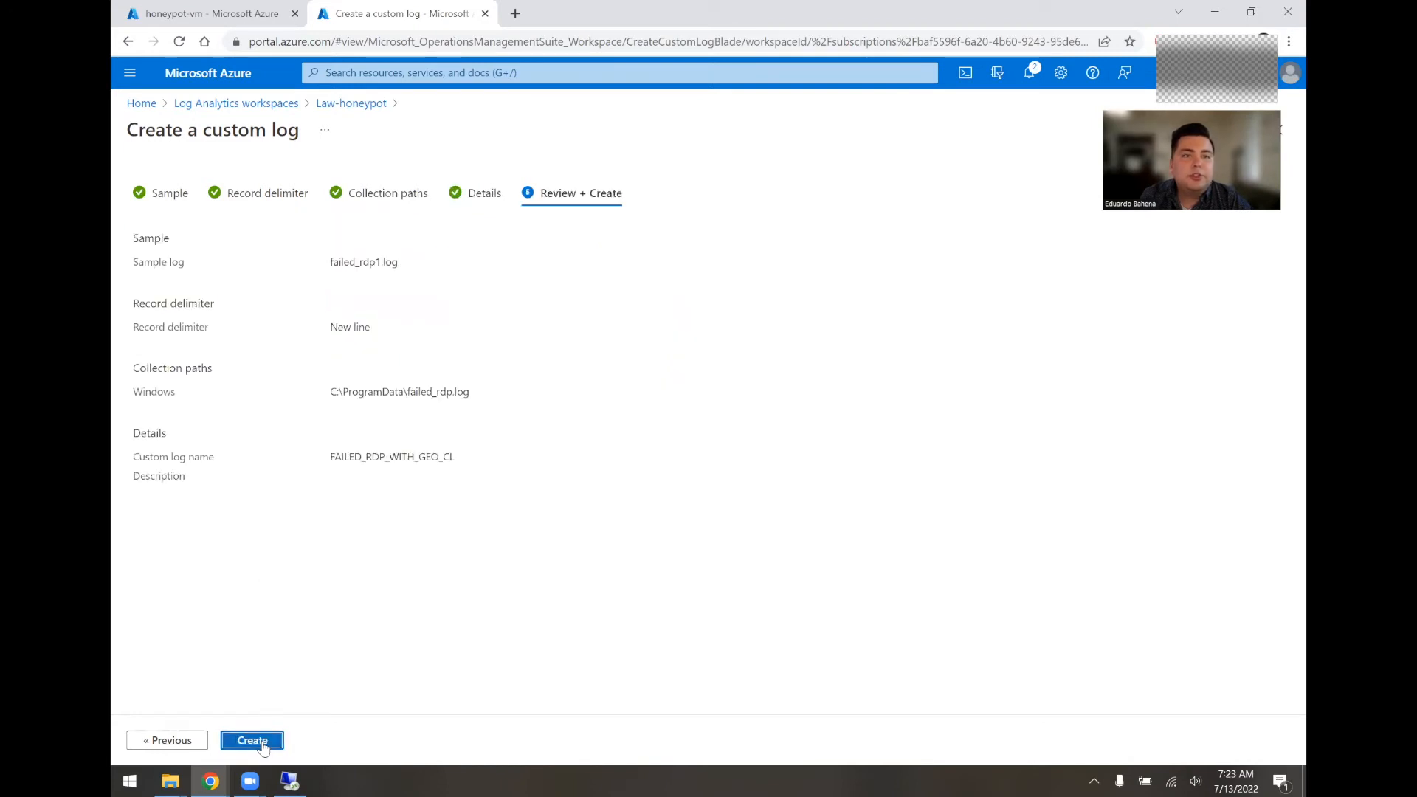
pyautogui.click(249, 741)
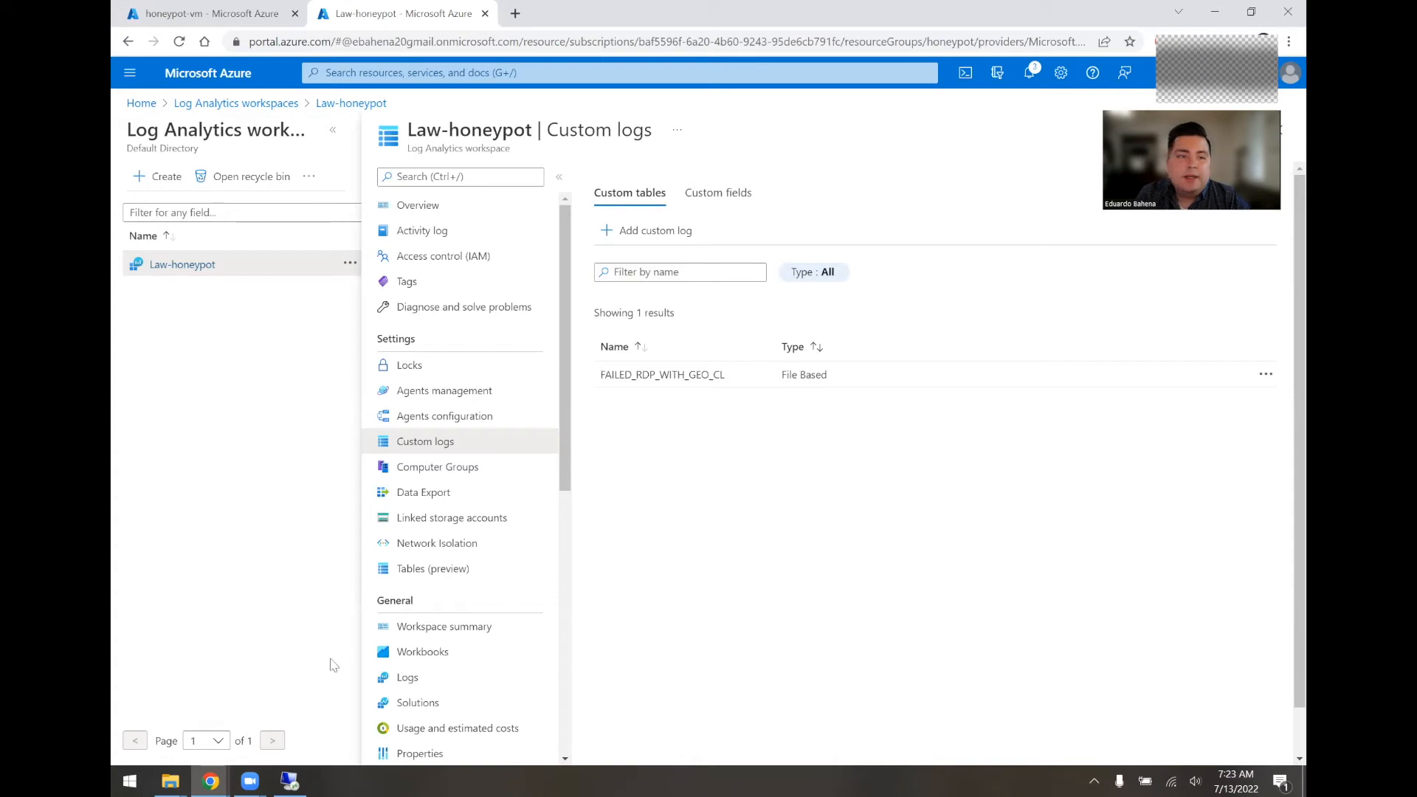
# Step: Open the Law-honeypot workspace's Logs, dismiss the sample queries and run a query on the FAILED_RDP_WITH_GEO_CL table
pyautogui.click(417, 676)
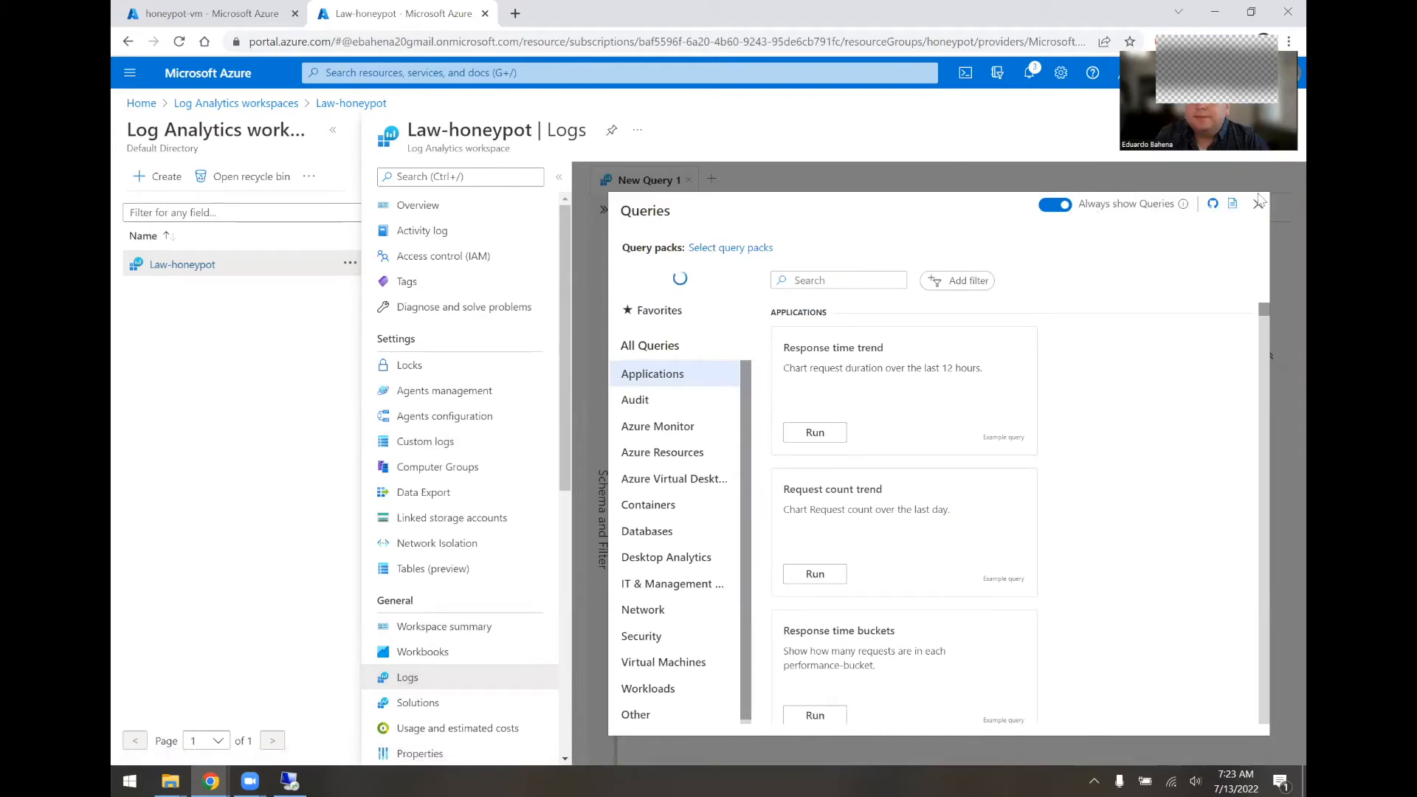
pyautogui.click(1258, 203)
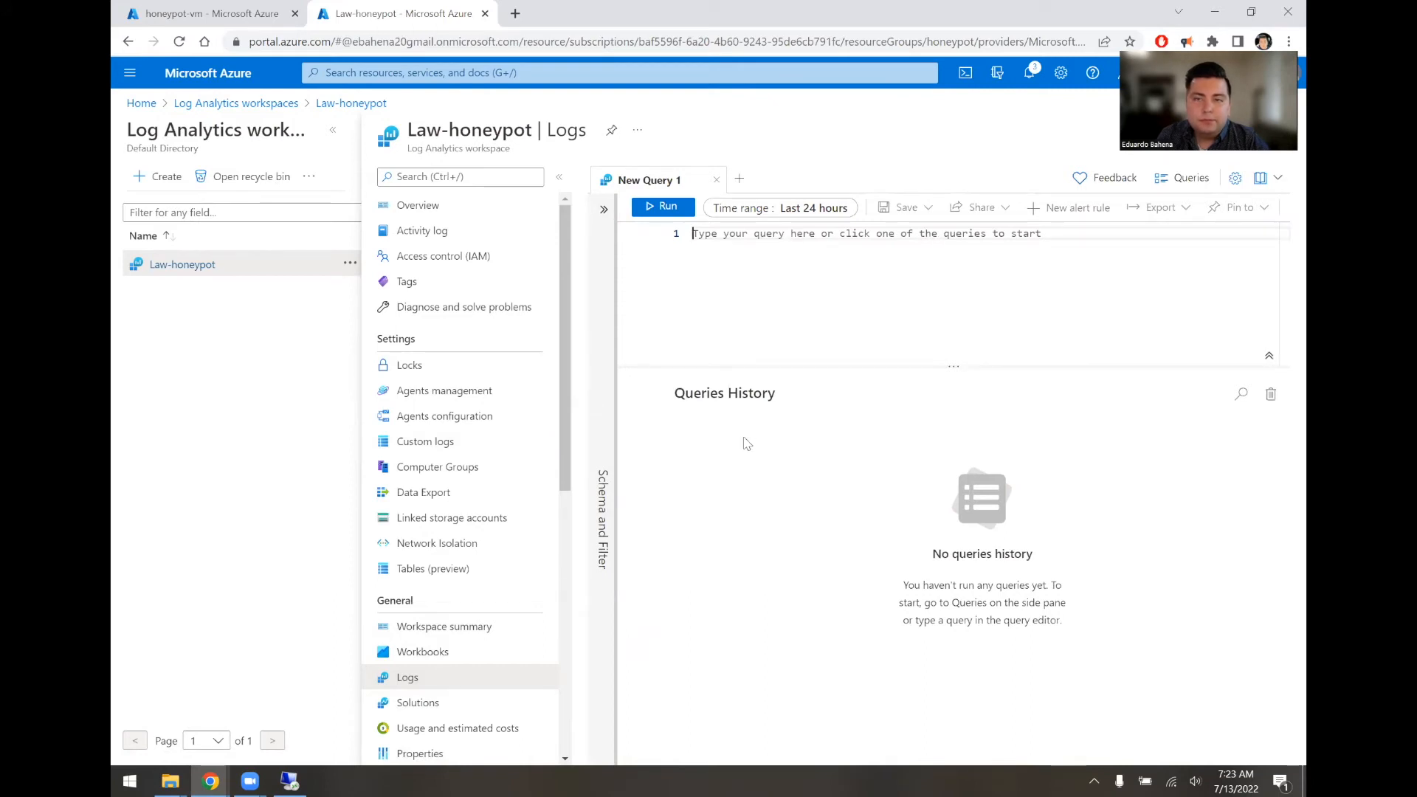
pyautogui.click(718, 234)
pyautogui.write('FAIL')
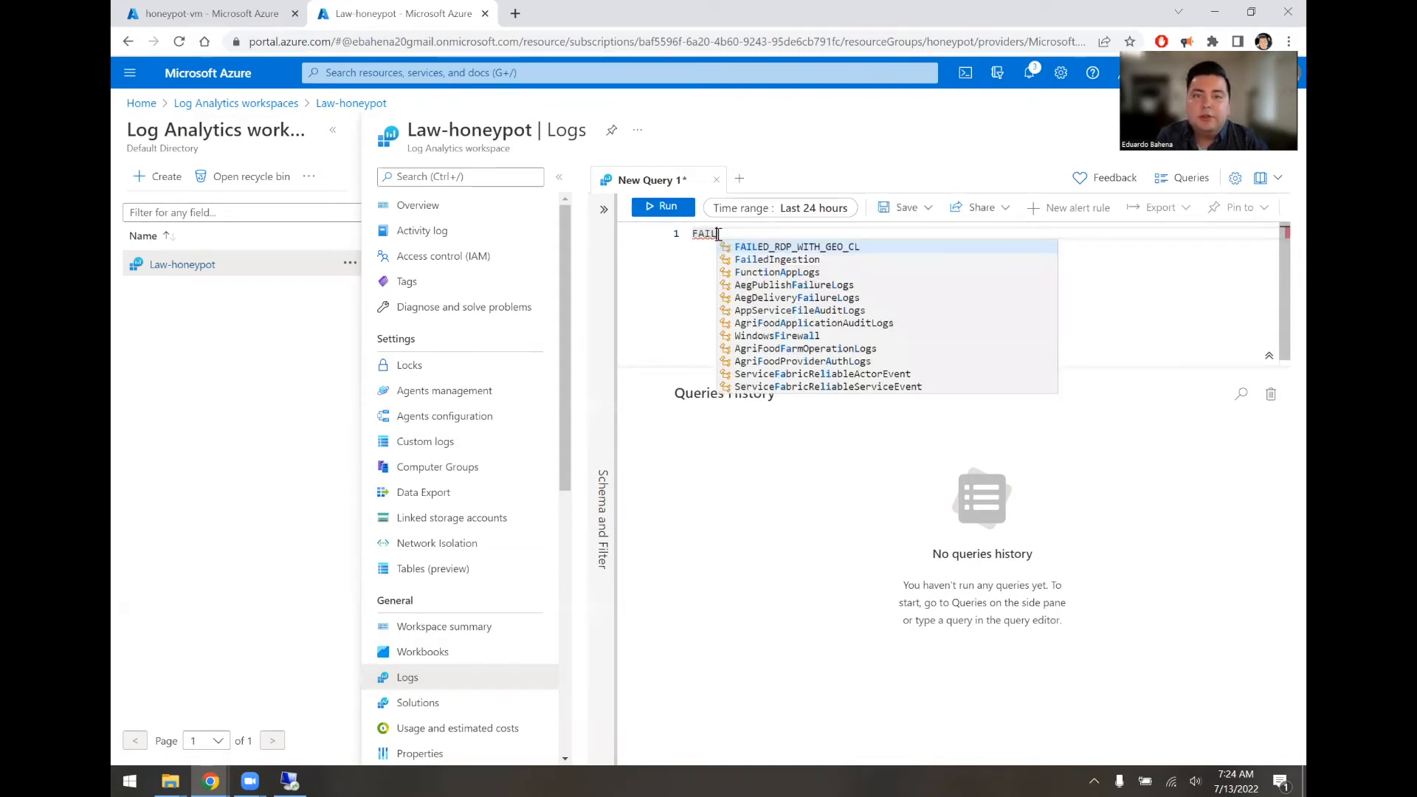
pyautogui.press('Tab')
pyautogui.press('Return')
pyautogui.write('| \\')
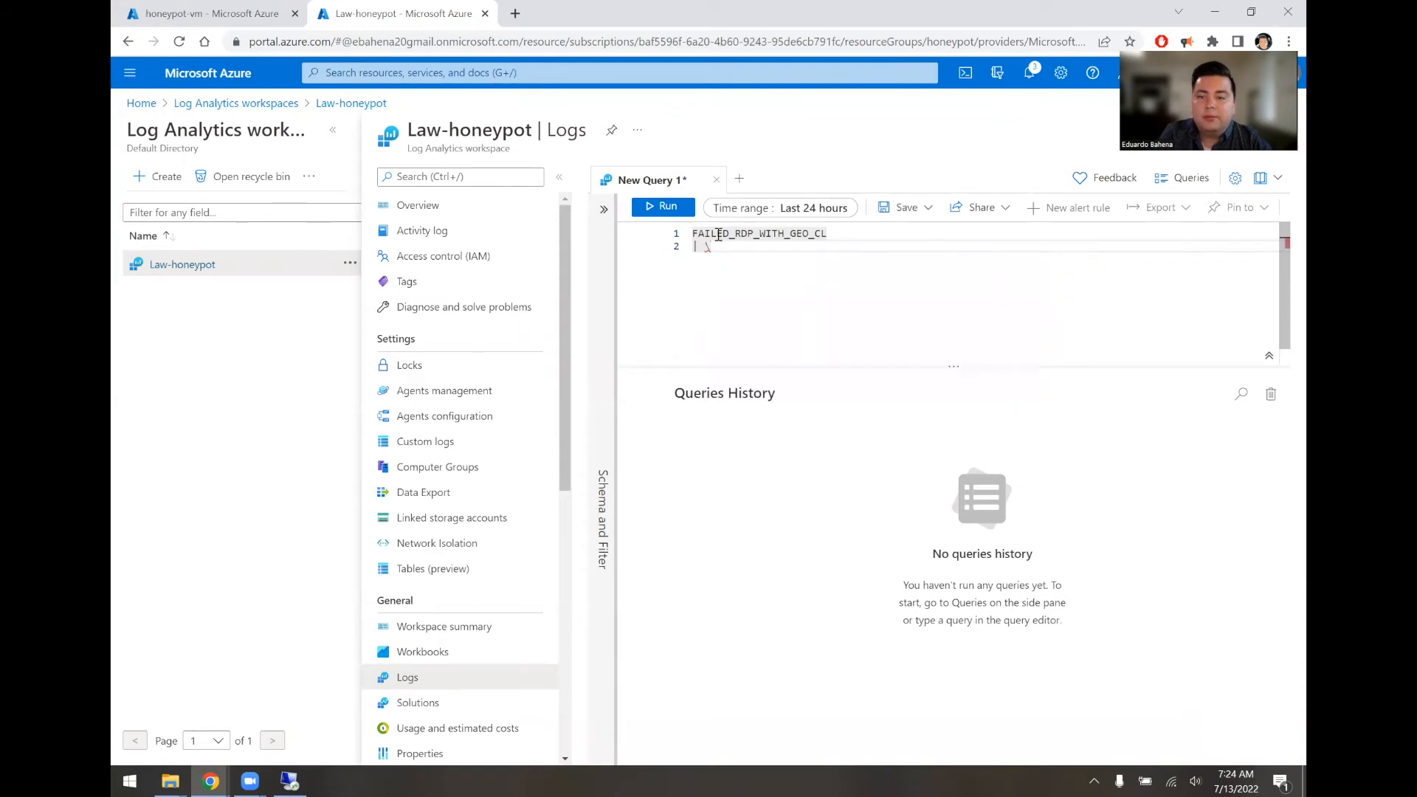
pyautogui.click(665, 206)
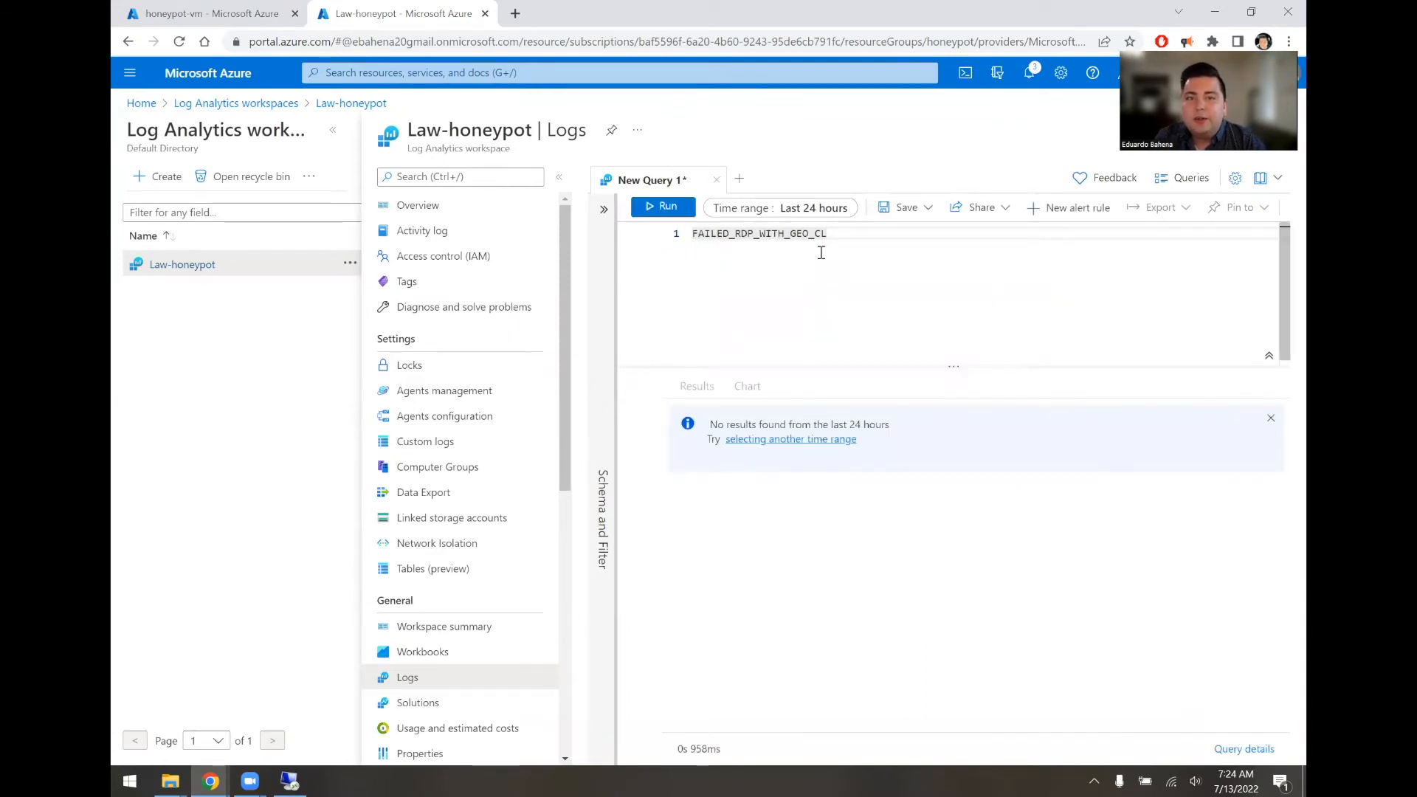
# Step: Replace the query with the SecurityEvent table, run it and look over the returned events
pyautogui.hotkey('ctrl', 'a')
pyautogui.press('BackSpace')
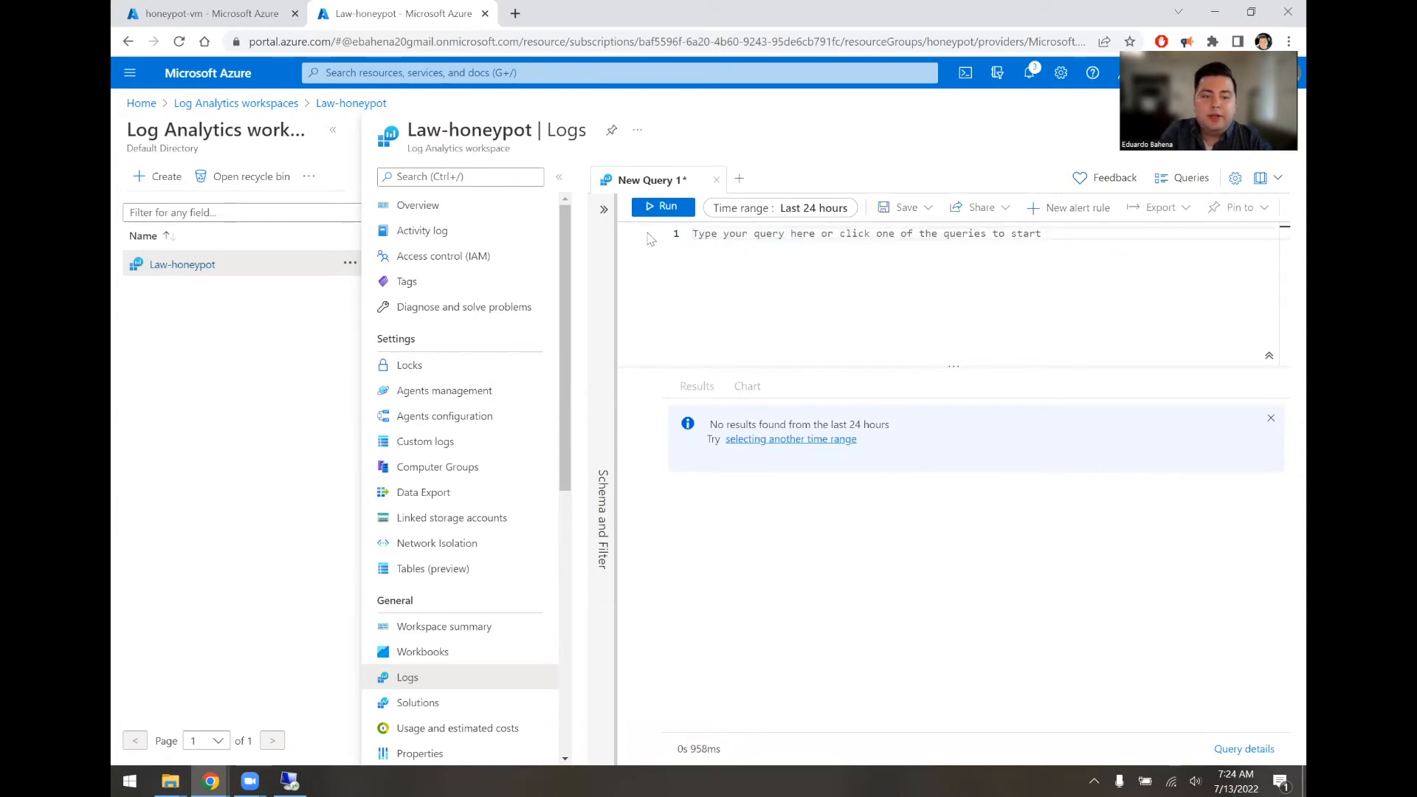
pyautogui.write('EVENT')
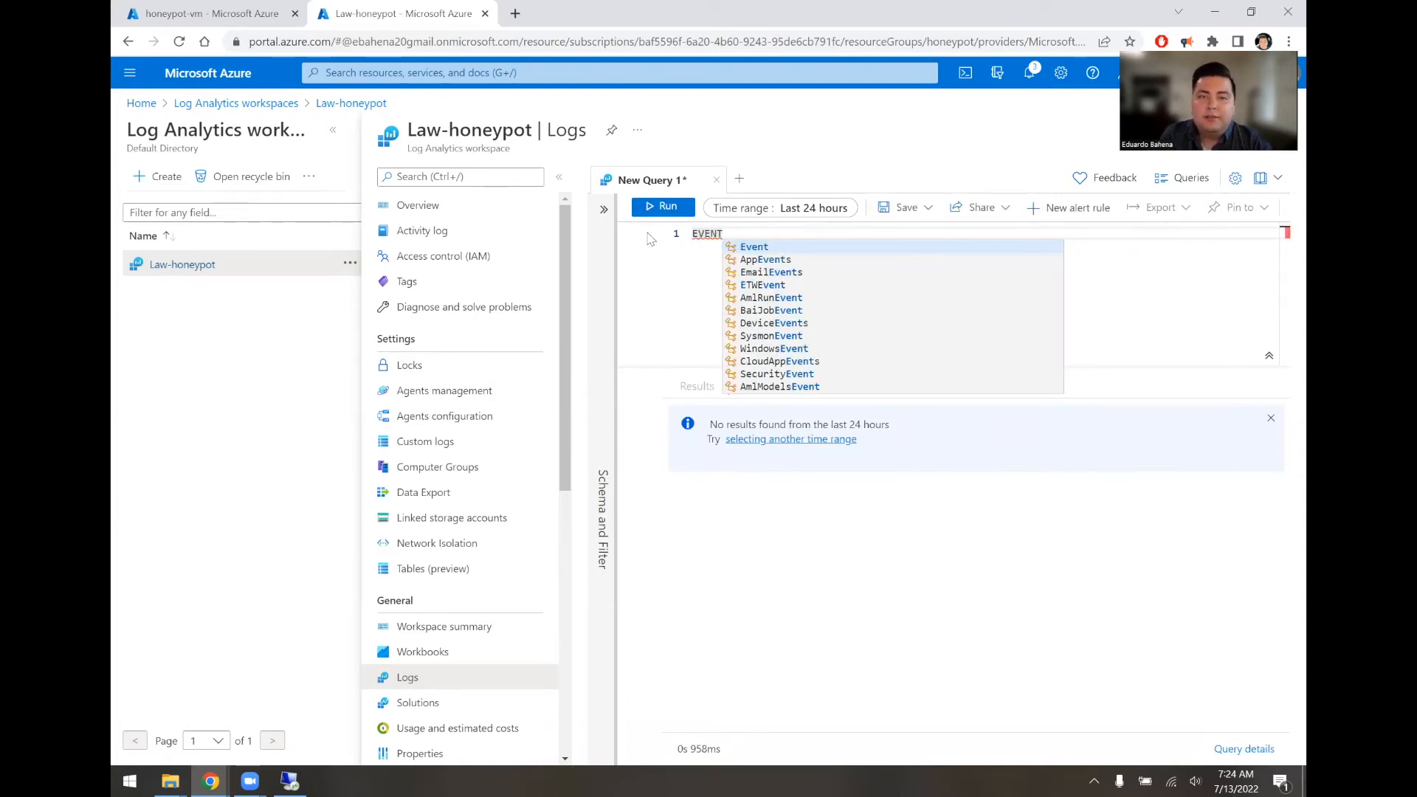
pyautogui.press('BackSpace')
pyautogui.press('BackSpace')
pyautogui.press('BackSpace')
pyautogui.press('BackSpace')
pyautogui.press('BackSpace')
pyautogui.write('SECUR')
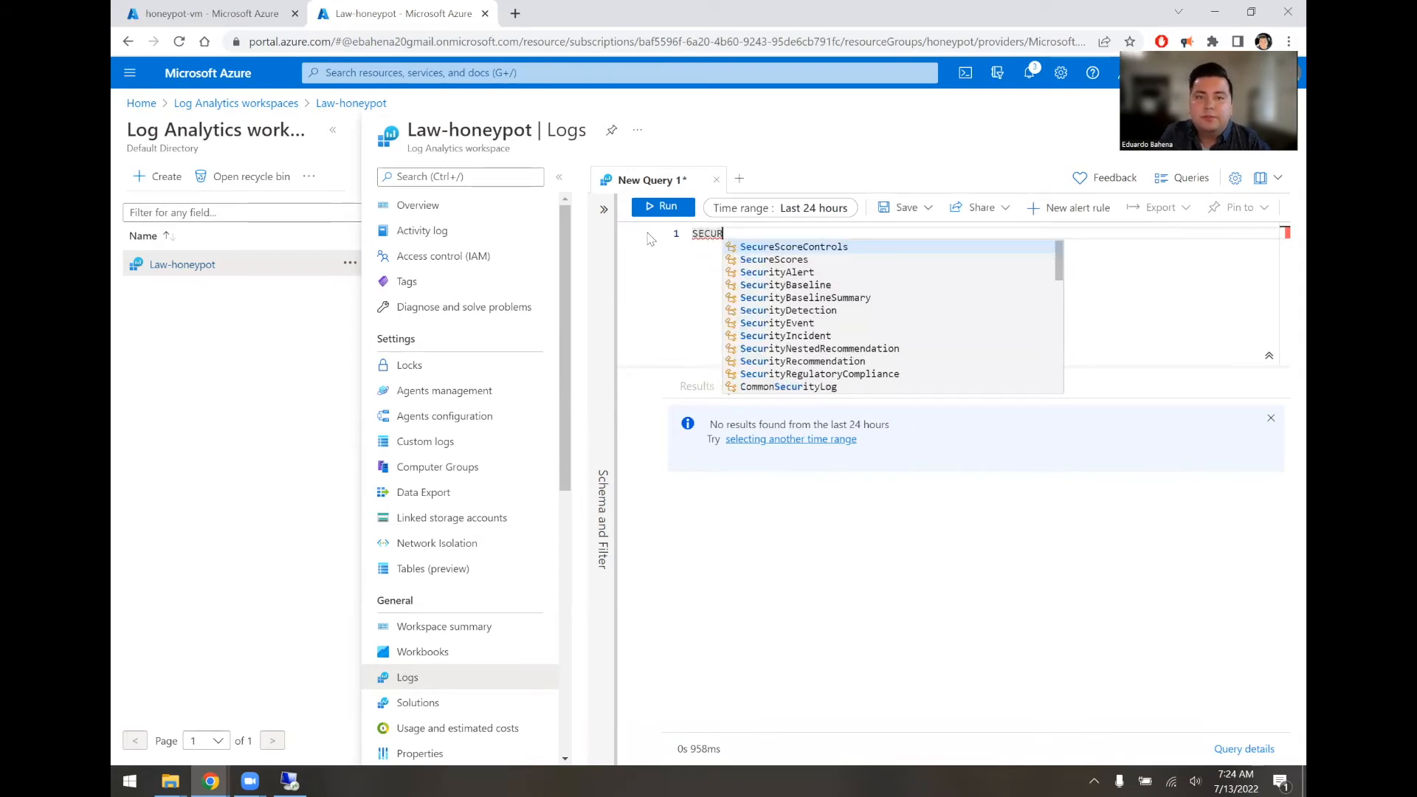
pyautogui.press('Down')
pyautogui.press('Down')
pyautogui.press('Down')
pyautogui.press('Down')
pyautogui.press('Down')
pyautogui.press('Down')
pyautogui.press('Up')
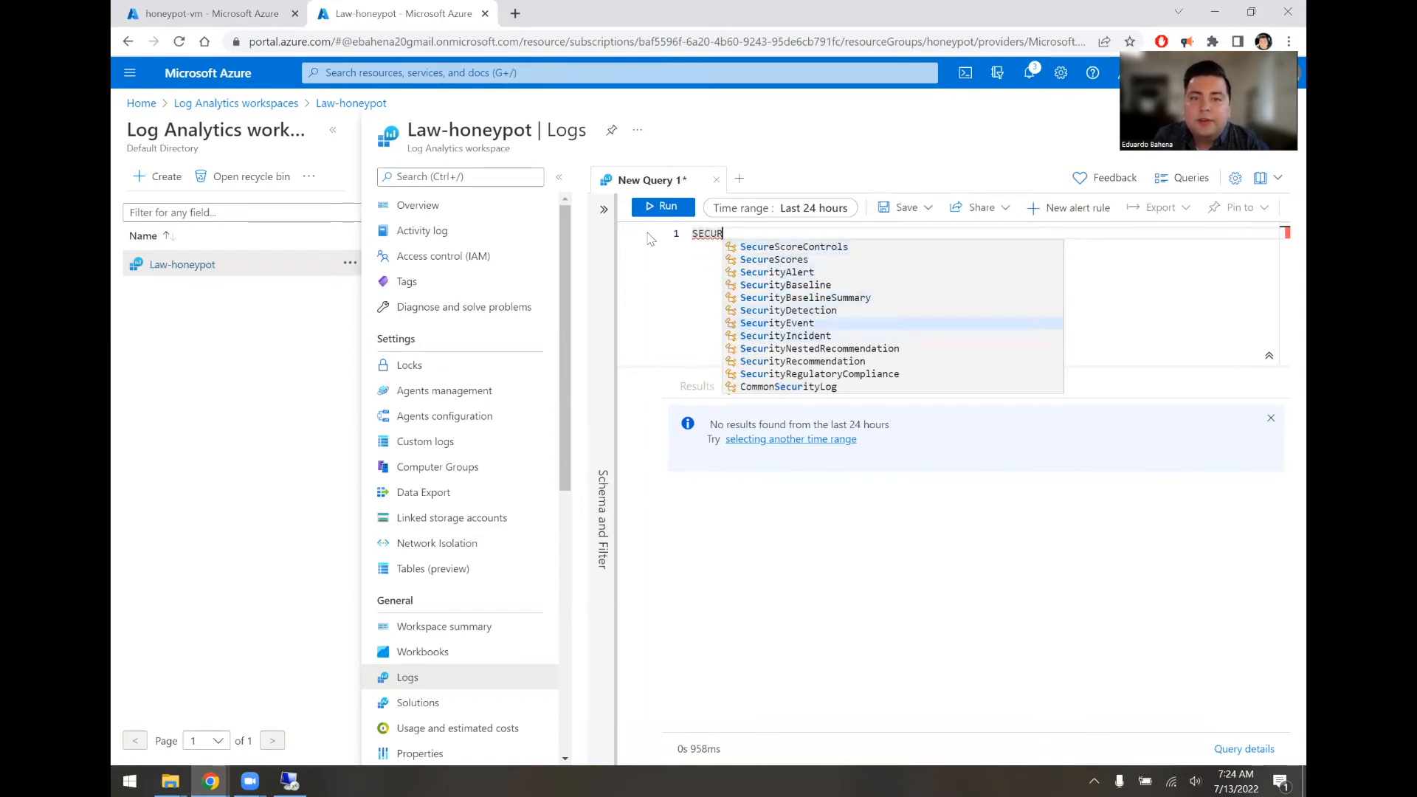
pyautogui.press('Return')
pyautogui.press('Return')
pyautogui.write('|')
pyautogui.press('Escape')
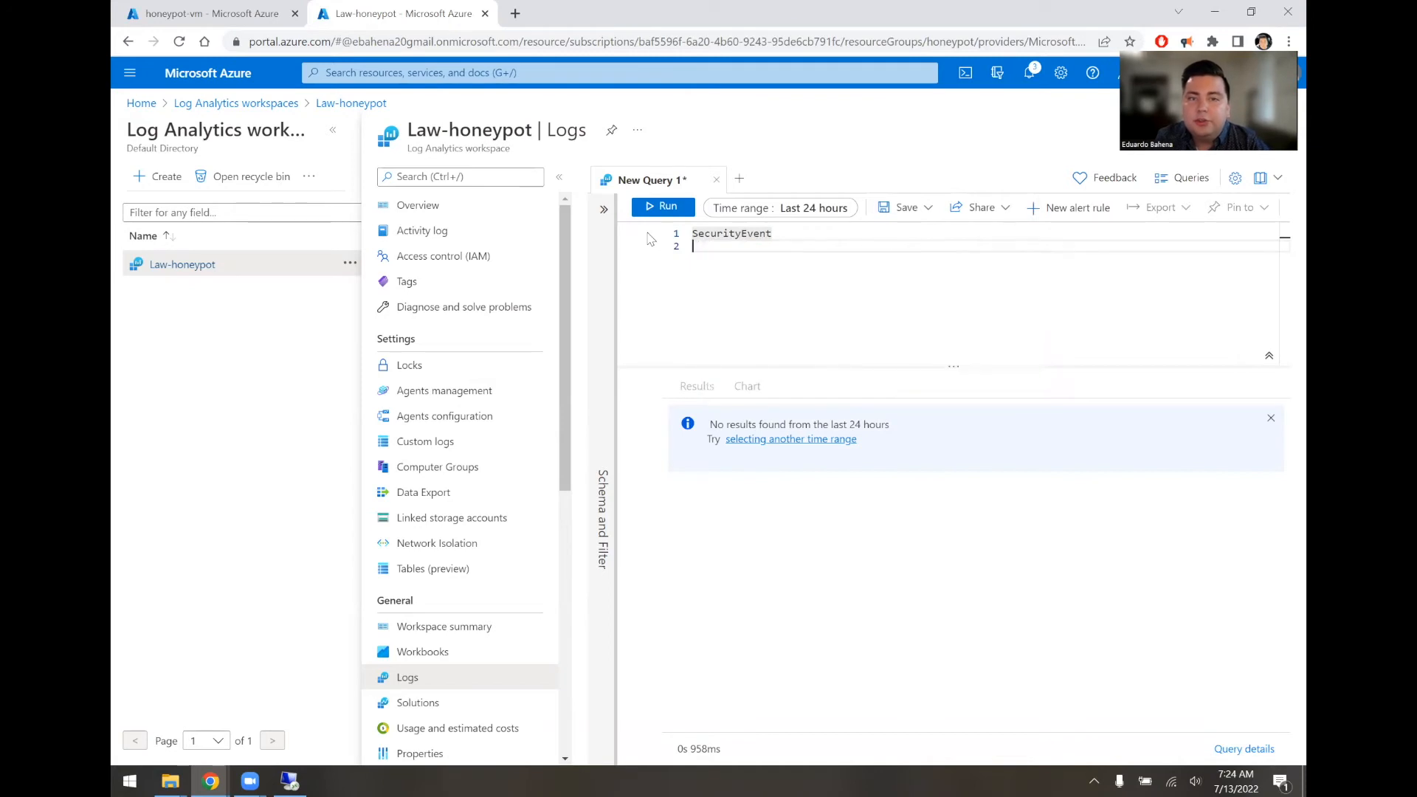
pyautogui.click(647, 208)
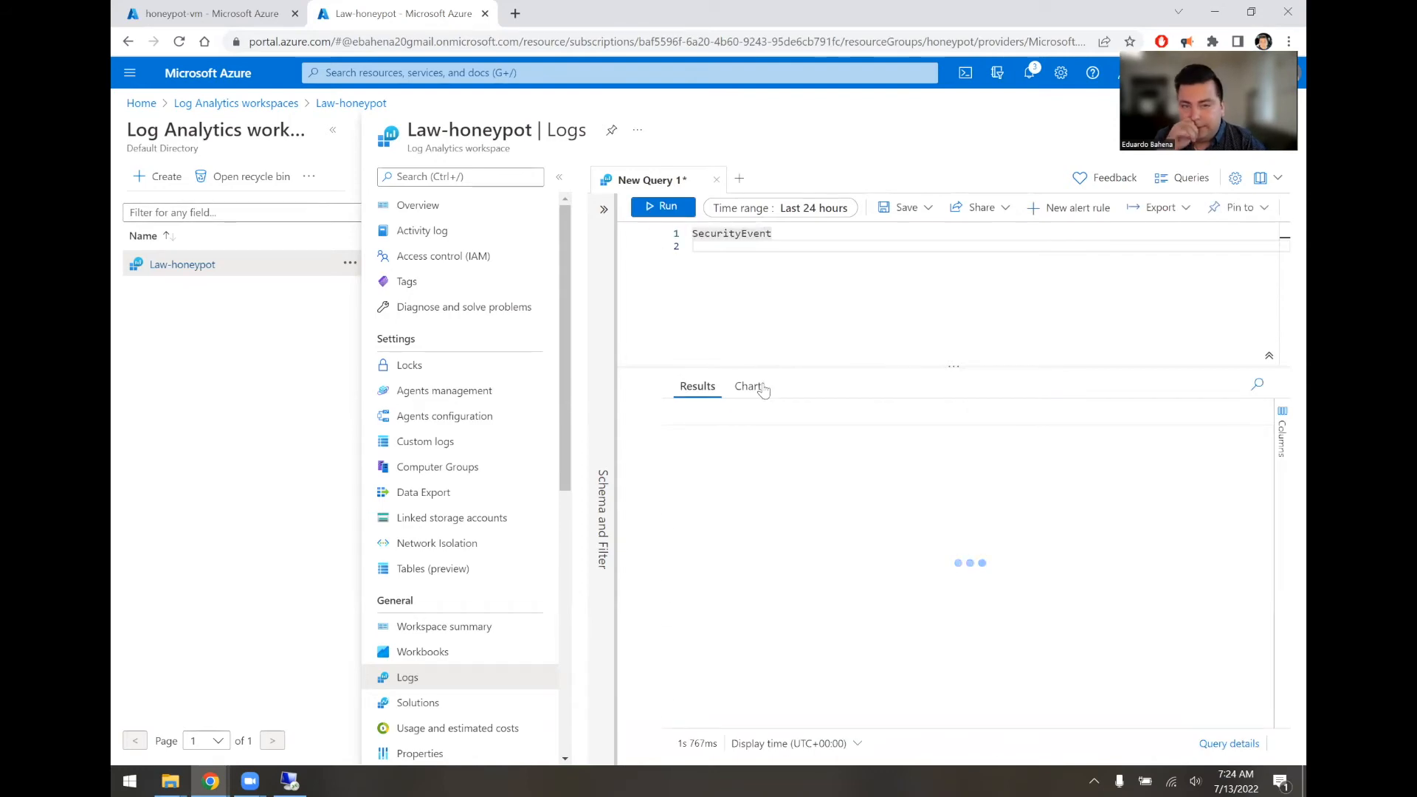
pyautogui.scroll(-1, 921, 630)
pyautogui.hscroll(1, 922, 630)
pyautogui.scroll(1, 922, 629)
pyautogui.hscroll(-1, 921, 629)
# Step: Add the filter line "| where EventID == 4625" below SecurityEvent and run the query
pyautogui.click(792, 257)
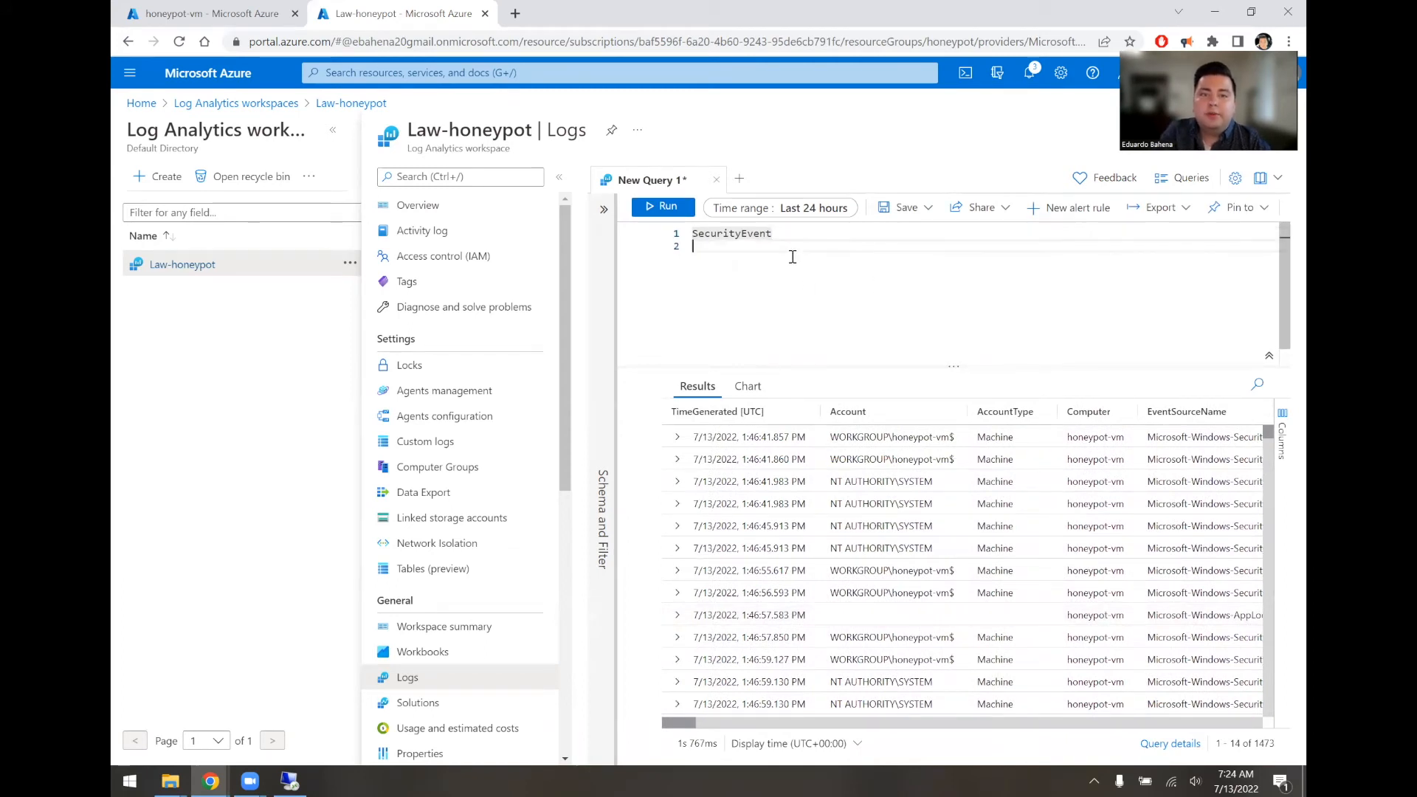
pyautogui.press('BackSpace')
pyautogui.press('BackSpace')
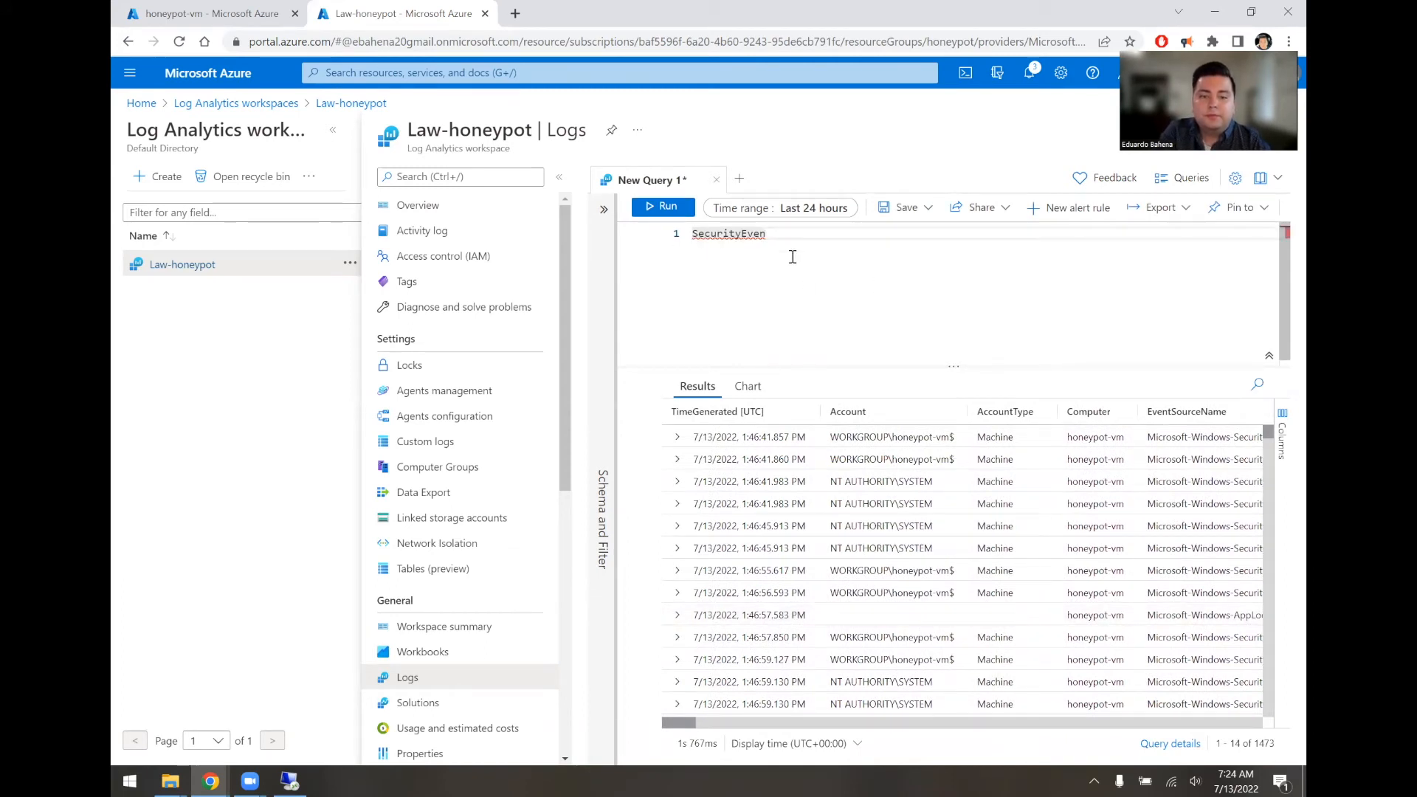
pyautogui.write('T')
pyautogui.press('Return')
pyautogui.press('Return')
pyautogui.write('| WHERE')
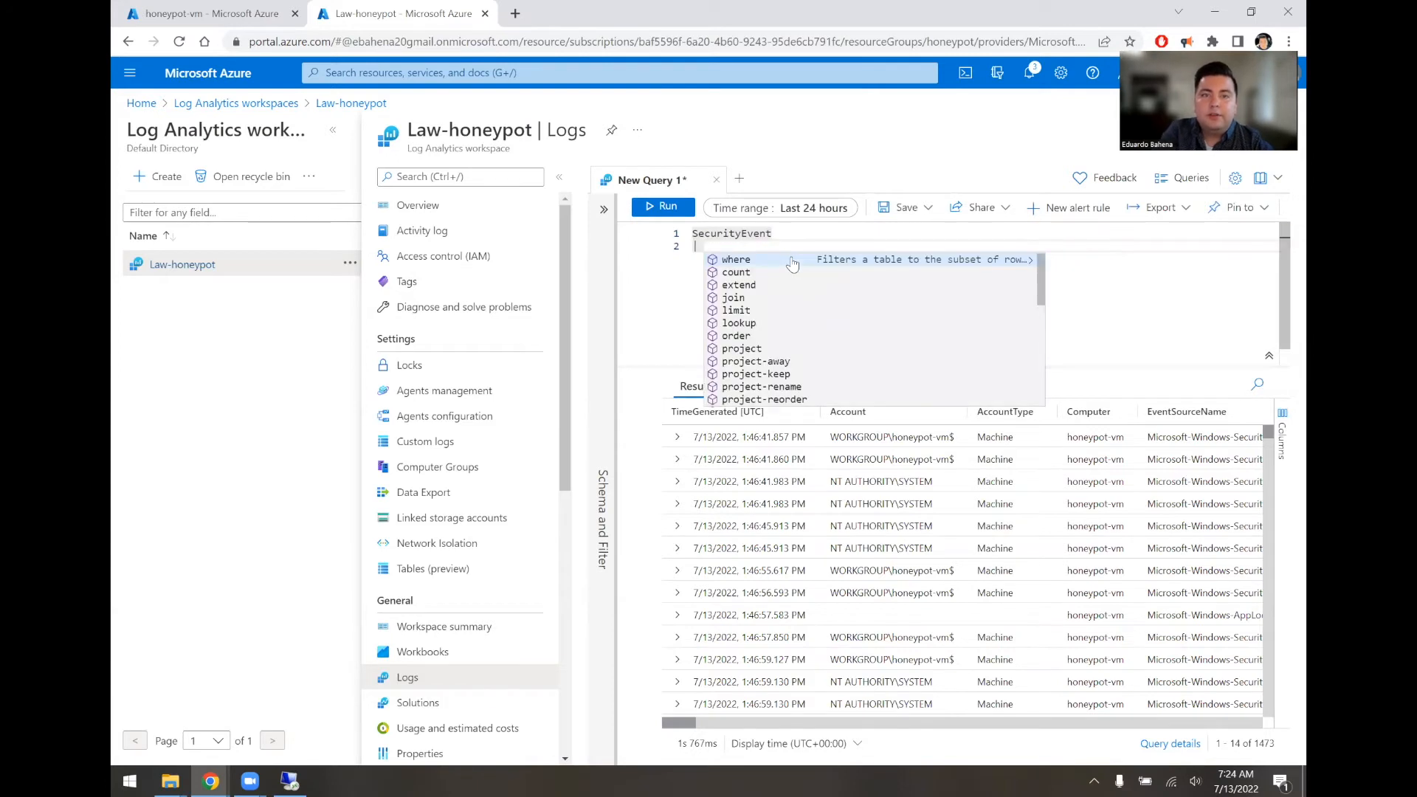
pyautogui.press('BackSpace')
pyautogui.press('BackSpace')
pyautogui.press('BackSpace')
pyautogui.press('BackSpace')
pyautogui.press('BackSpace')
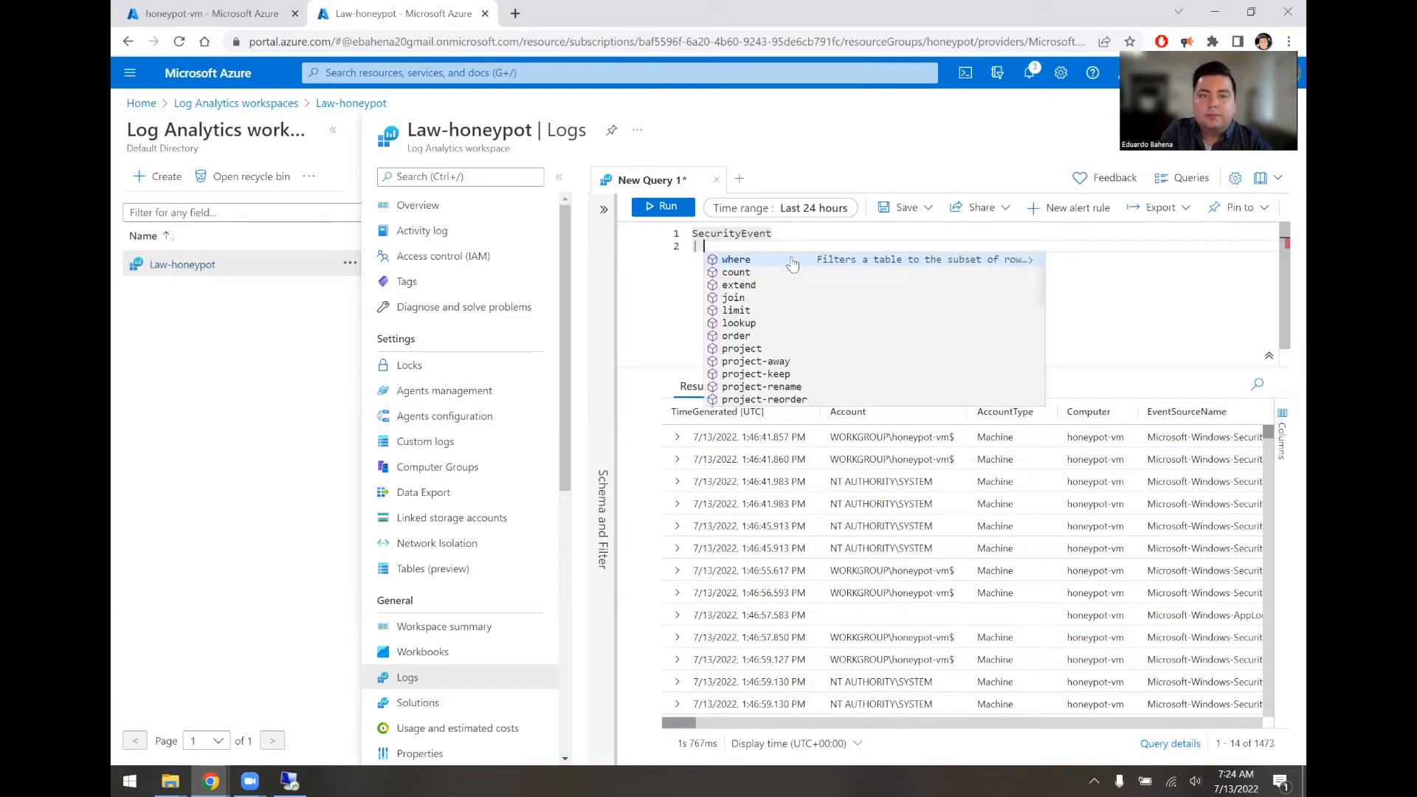
pyautogui.write('eher')
pyautogui.press('BackSpace')
pyautogui.press('BackSpace')
pyautogui.press('BackSpace')
pyautogui.press('BackSpace')
pyautogui.write('whe')
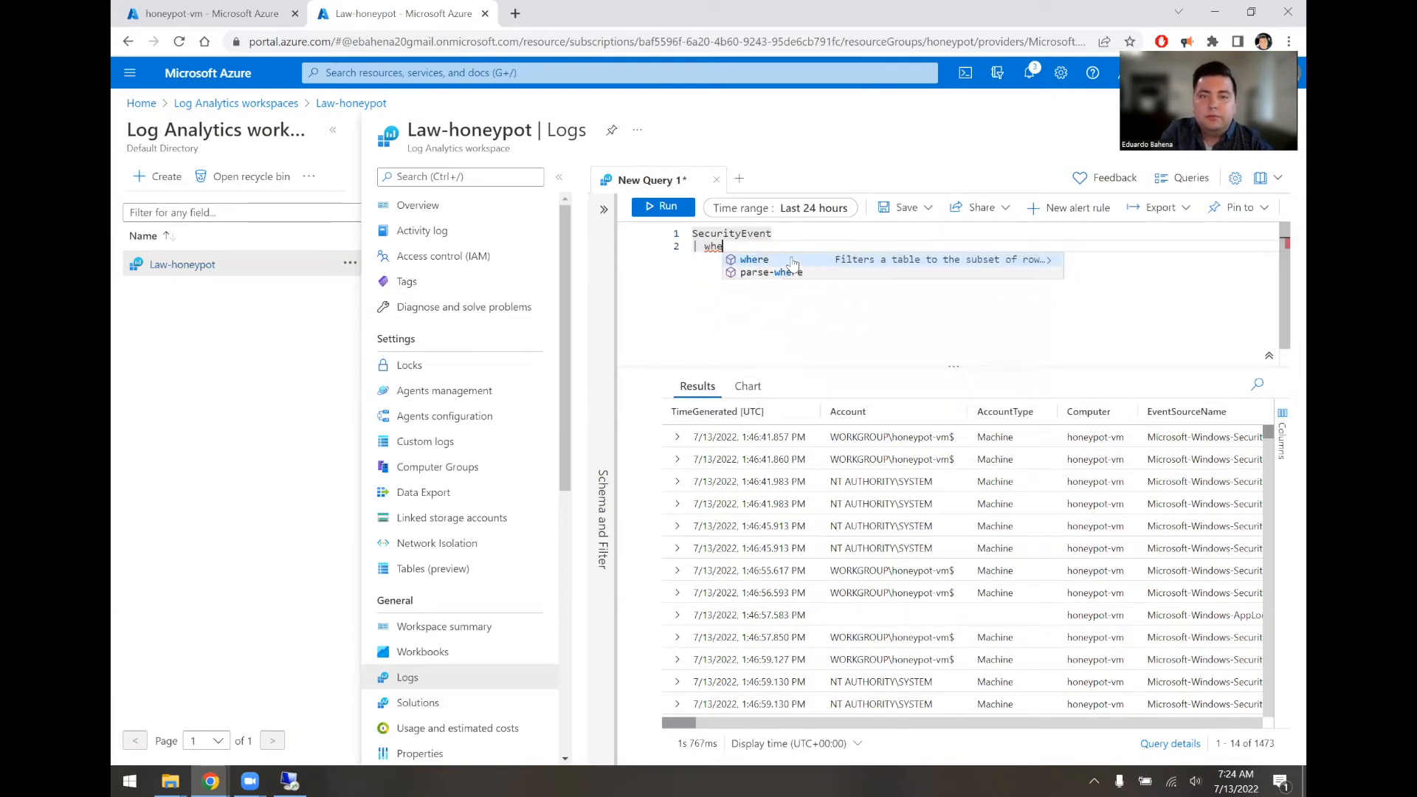
pyautogui.write('re even')
pyautogui.press('BackSpace')
pyautogui.press('BackSpace')
pyautogui.press('BackSpace')
pyautogui.press('BackSpace')
pyautogui.write('Ev')
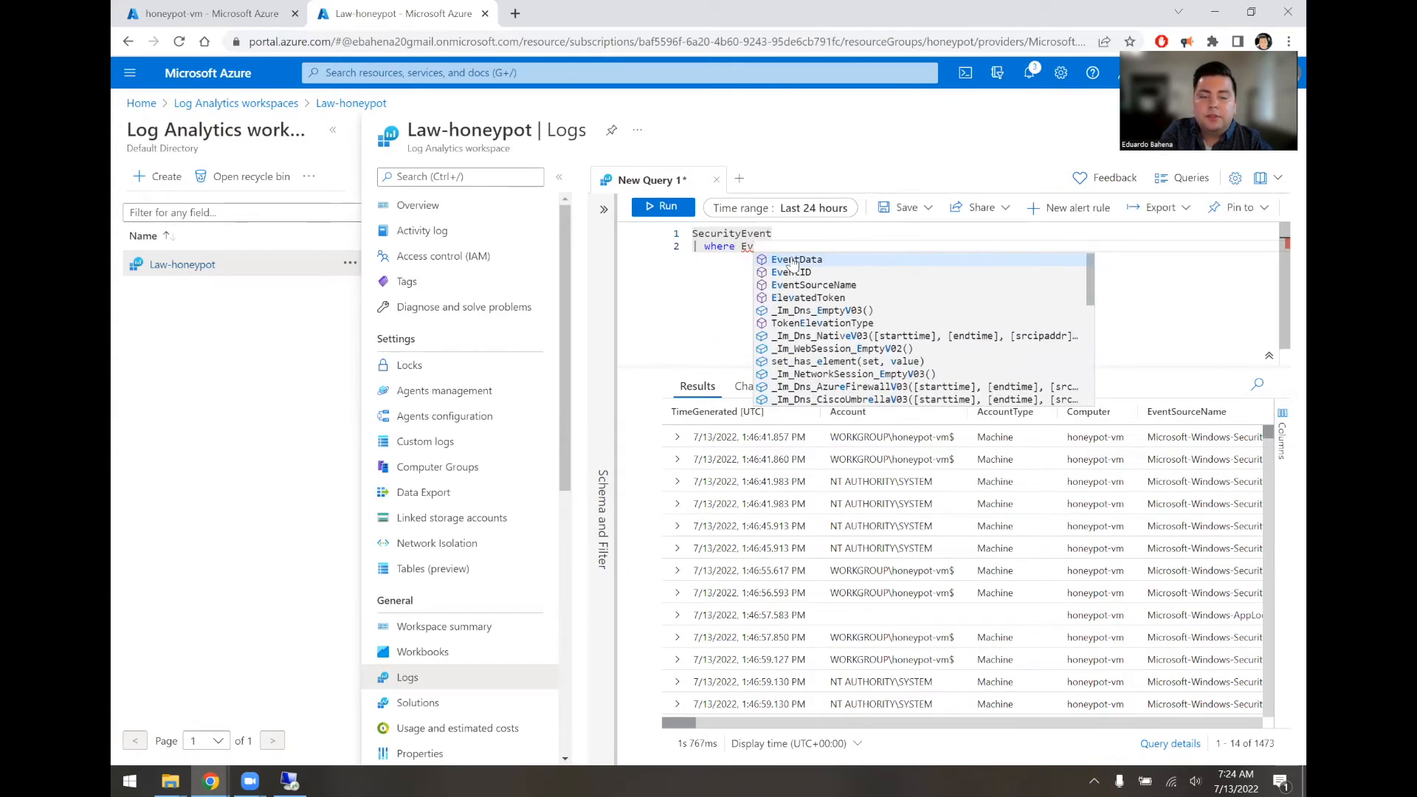
pyautogui.write('entID')
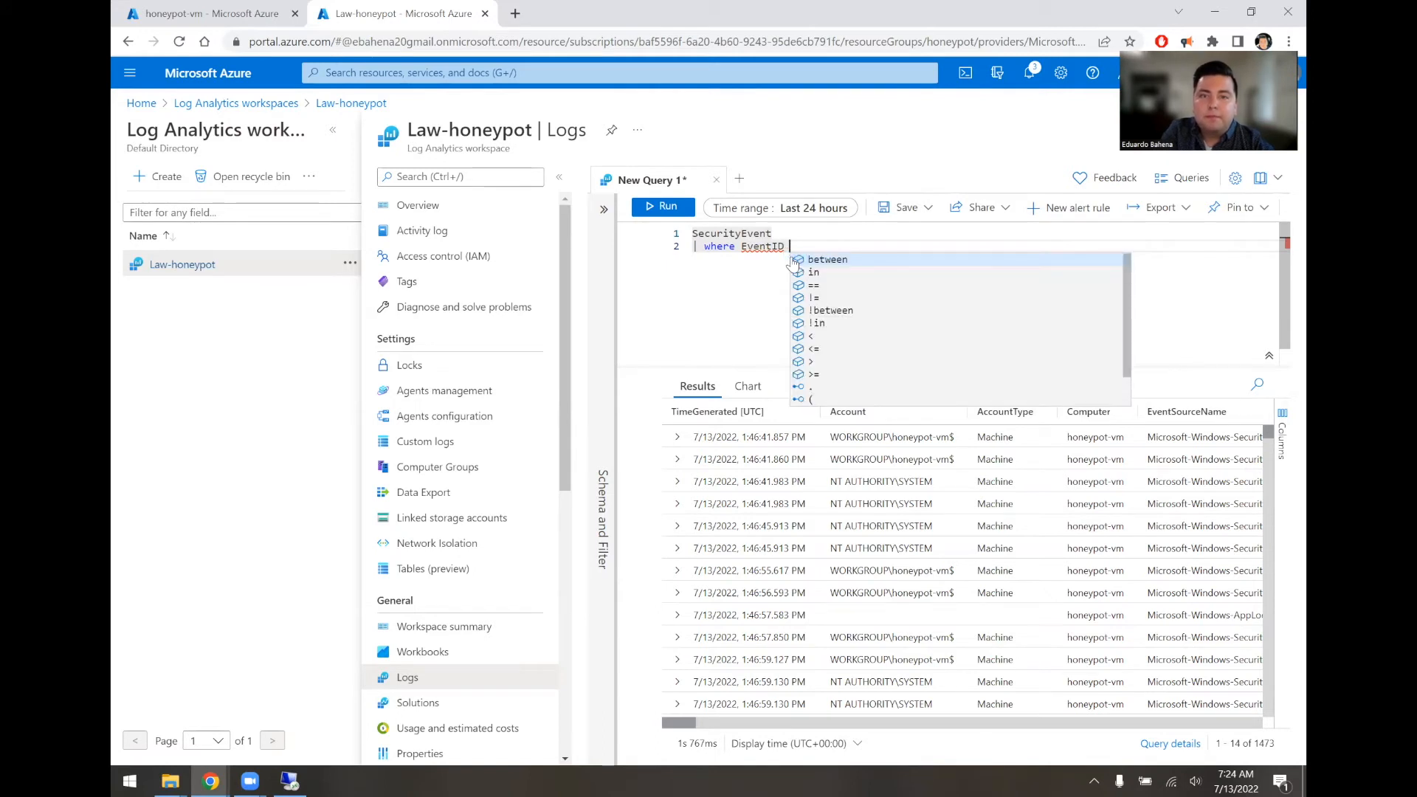
pyautogui.press('BackSpace')
pyautogui.write('= =')
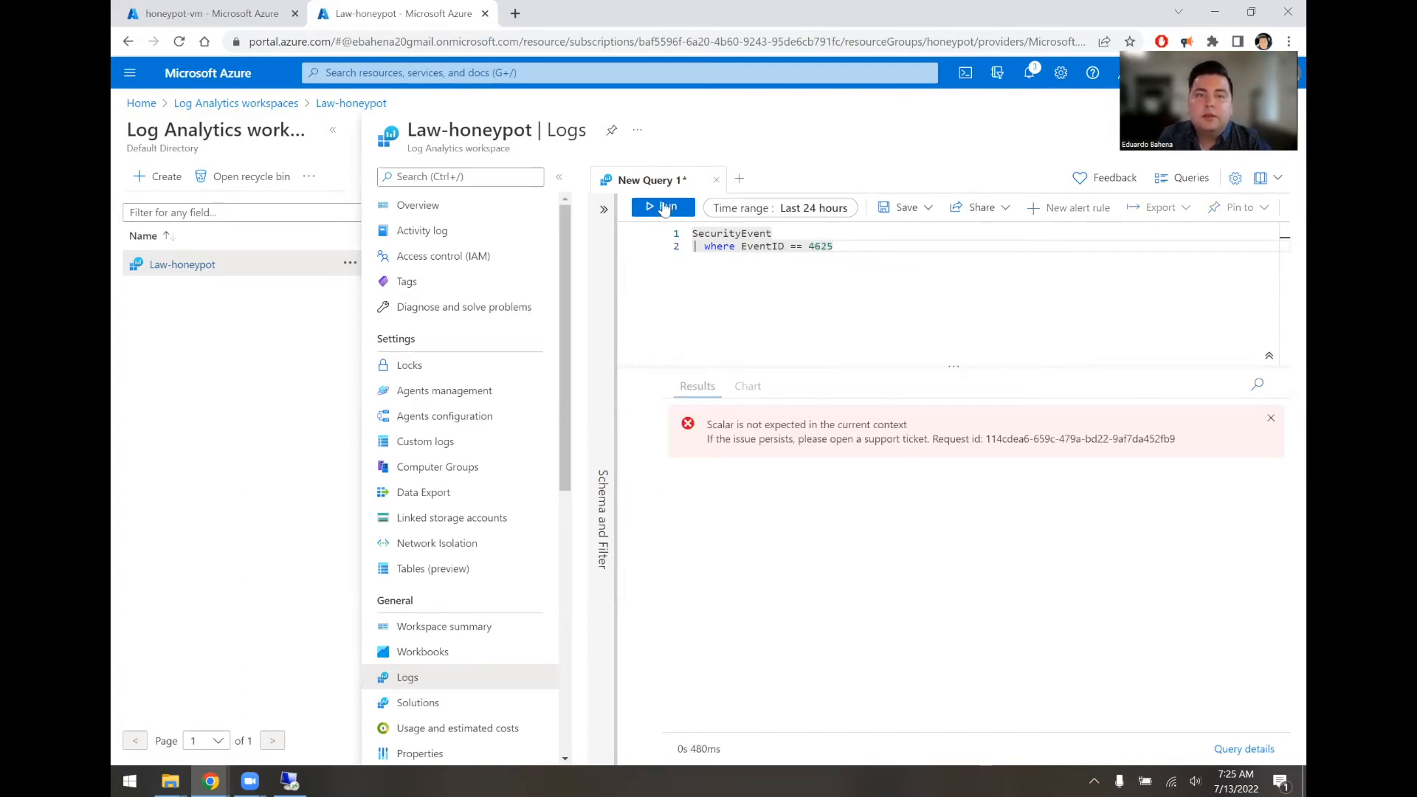
pyautogui.click(665, 207)
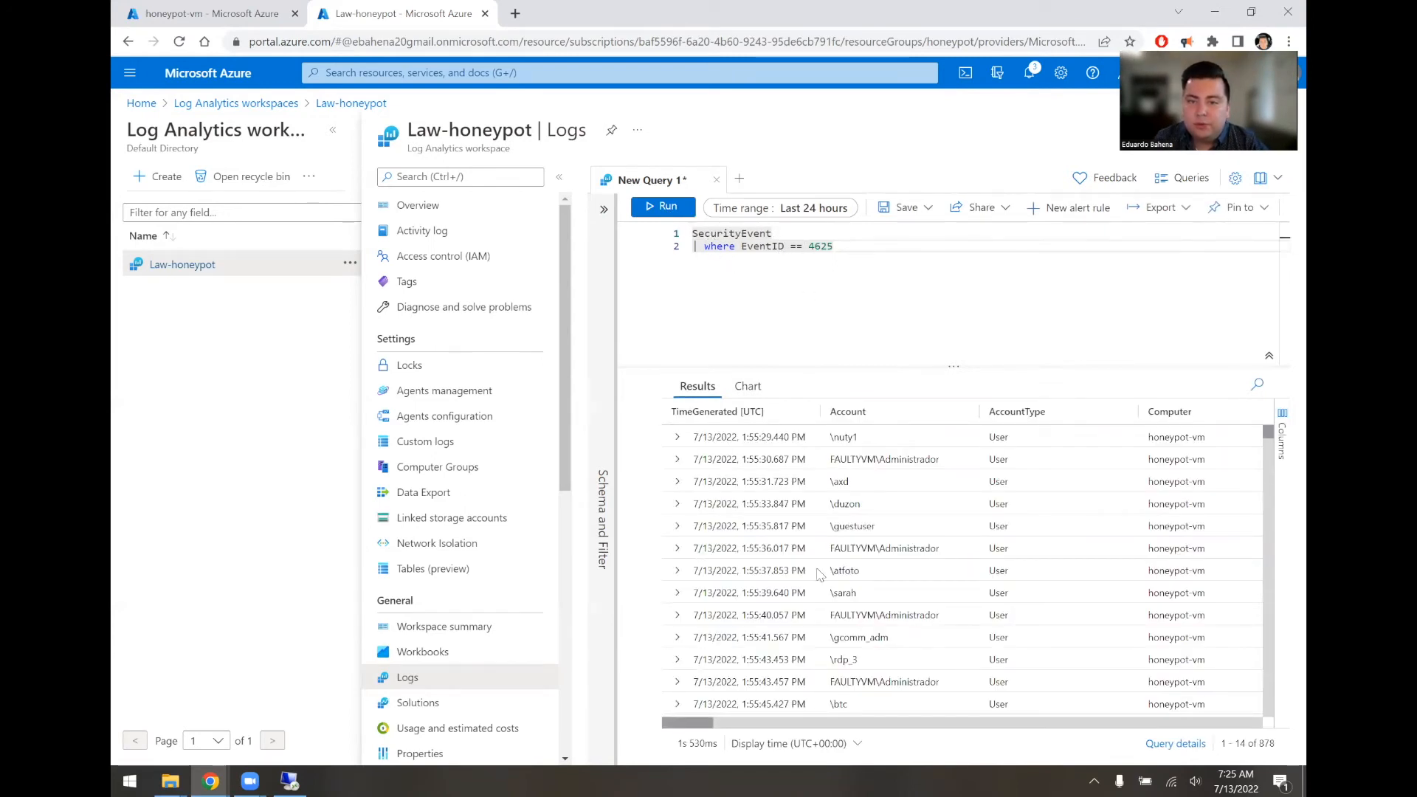
# Step: Look through the timestamps and account names in the EventID 4625 results
pyautogui.scroll(-1, 821, 524)
pyautogui.scroll(-4, 822, 512)
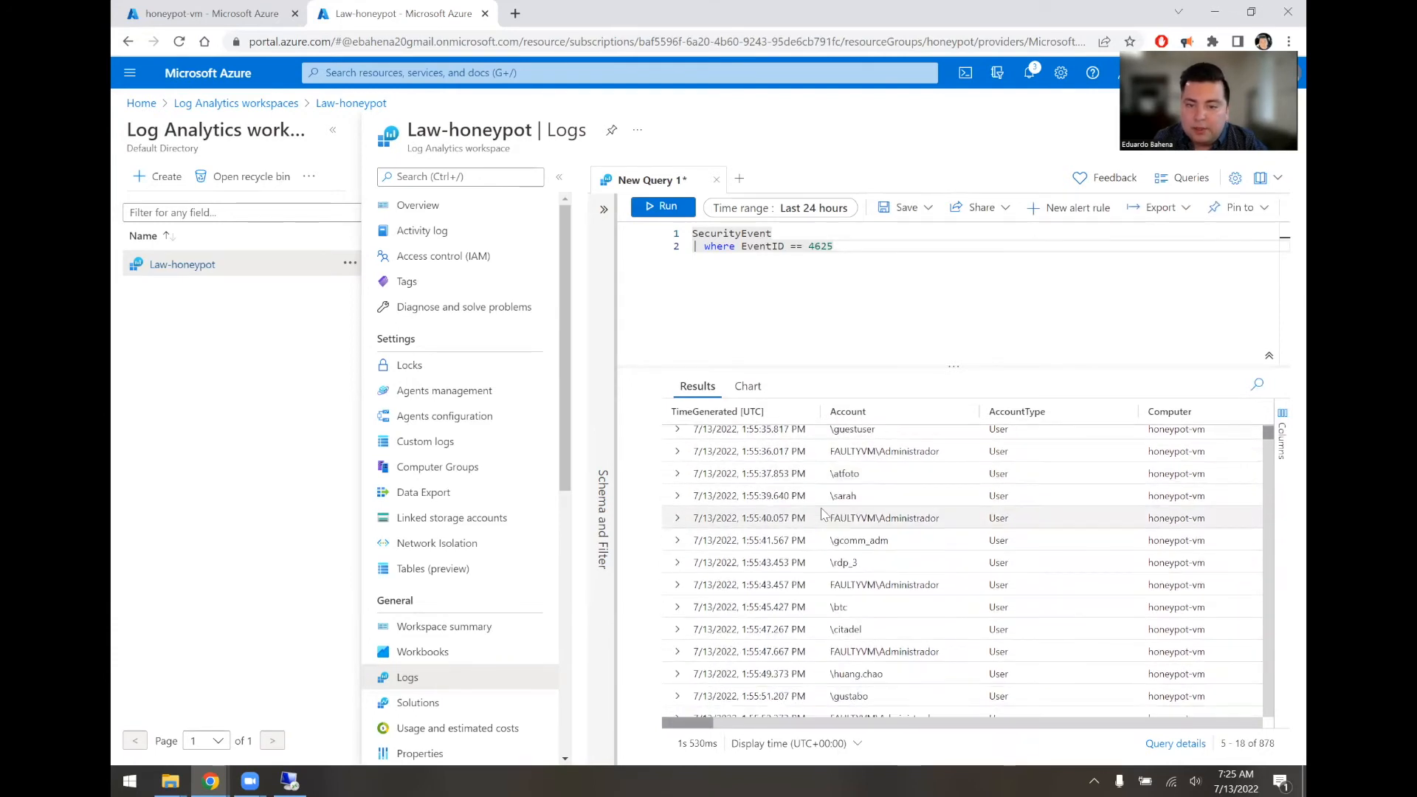
pyautogui.scroll(-7, 821, 512)
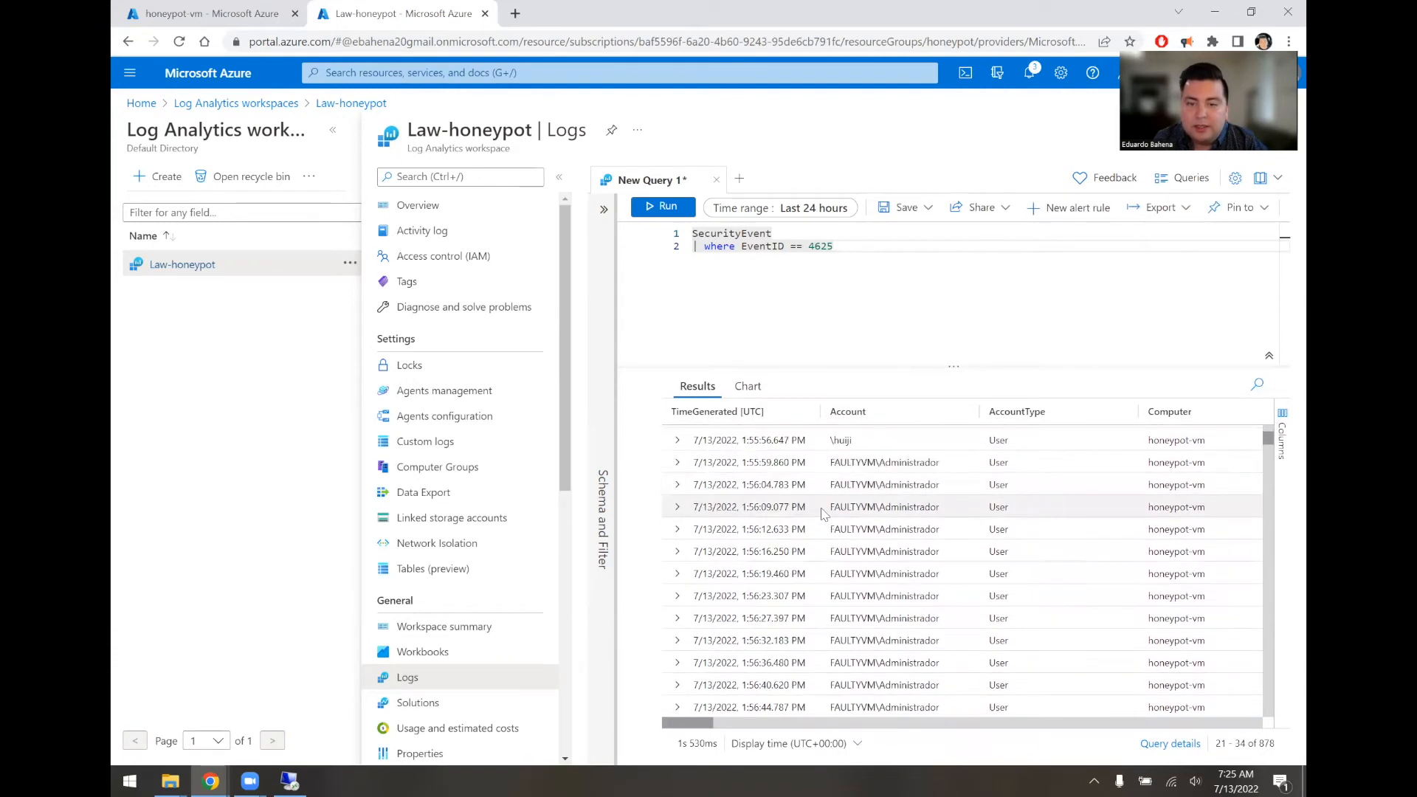
pyautogui.scroll(-14, 822, 512)
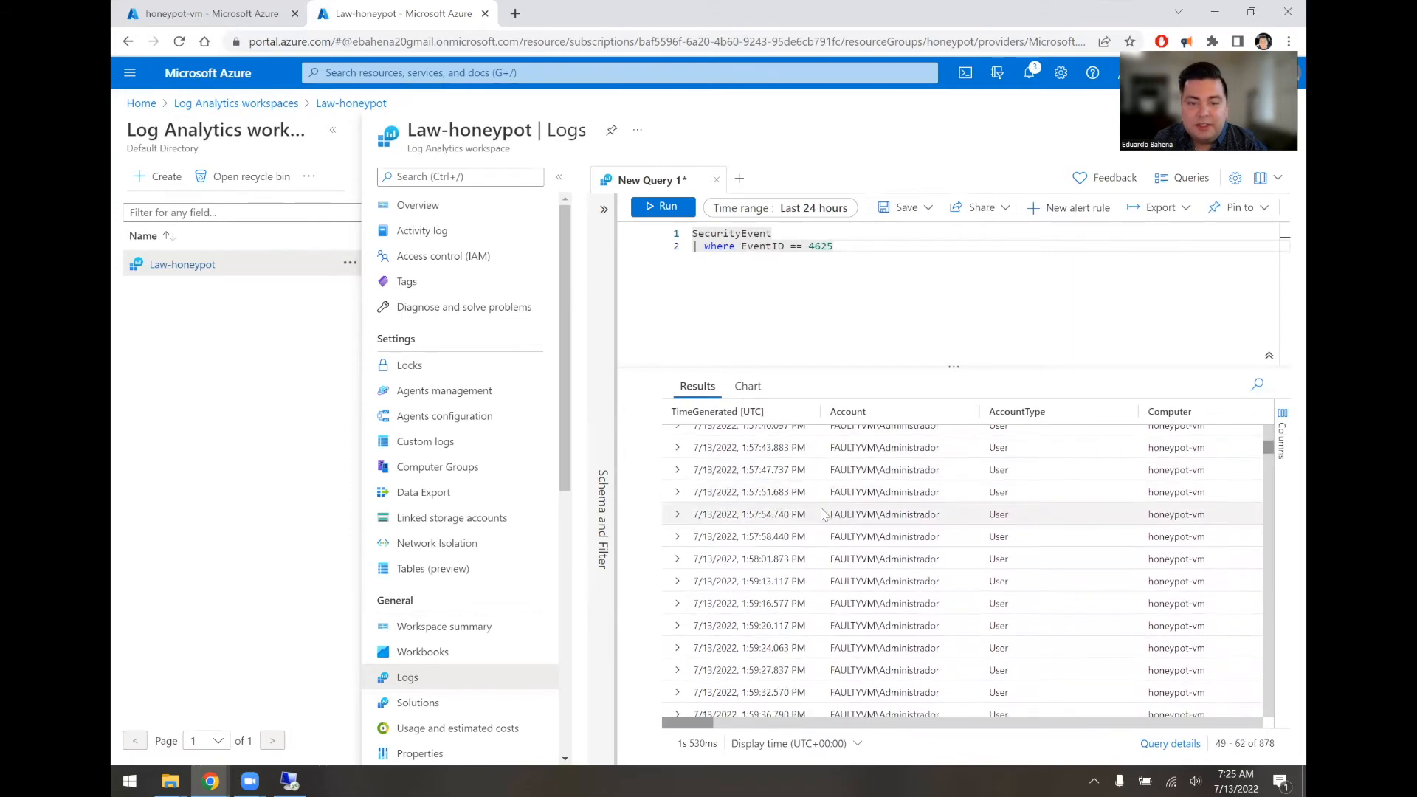
pyautogui.scroll(-20, 821, 513)
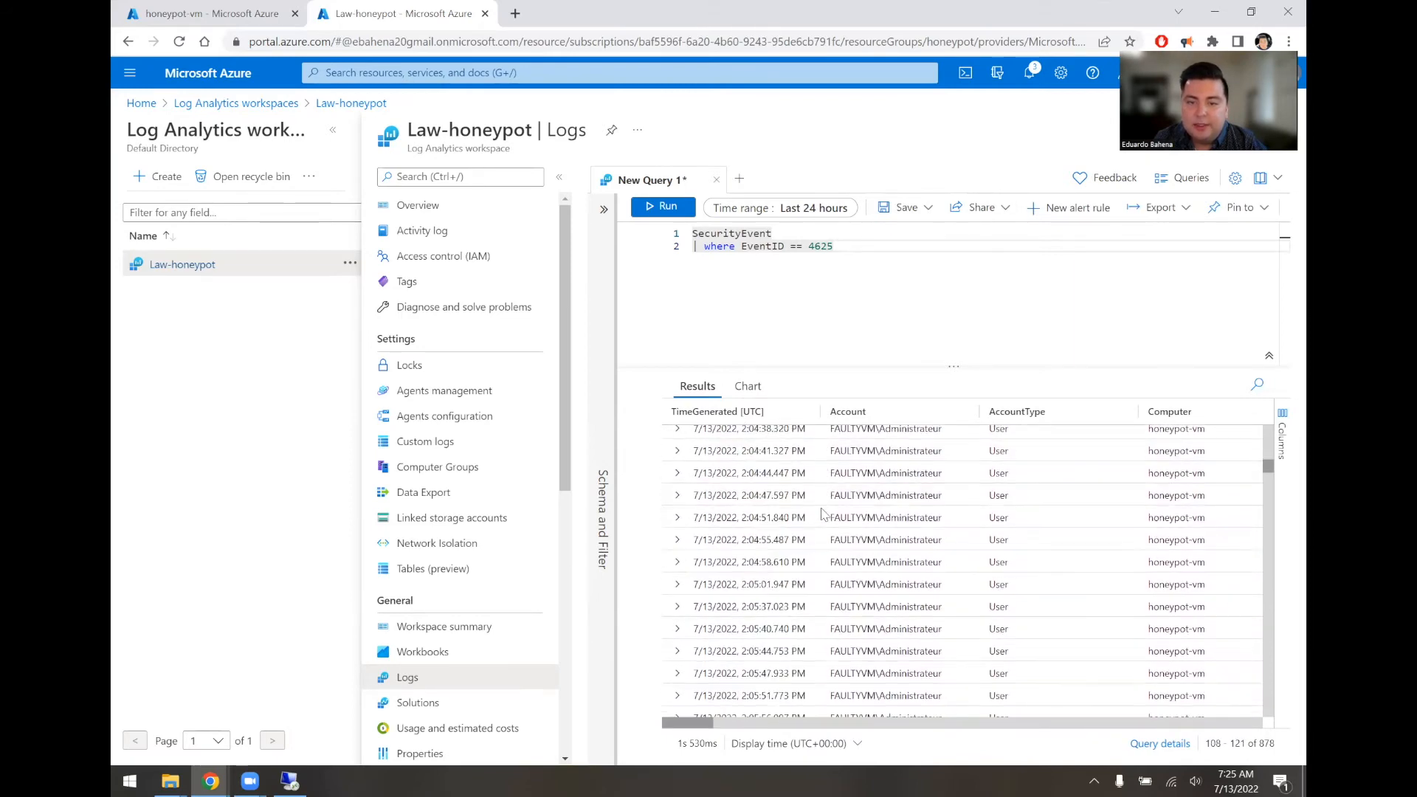
# Step: Examine the remaining columns and the attempted account names further down the EventID 4625 results
pyautogui.hscroll(2, 823, 514)
pyautogui.scroll(-15, 823, 514)
pyautogui.hscroll(4, 824, 515)
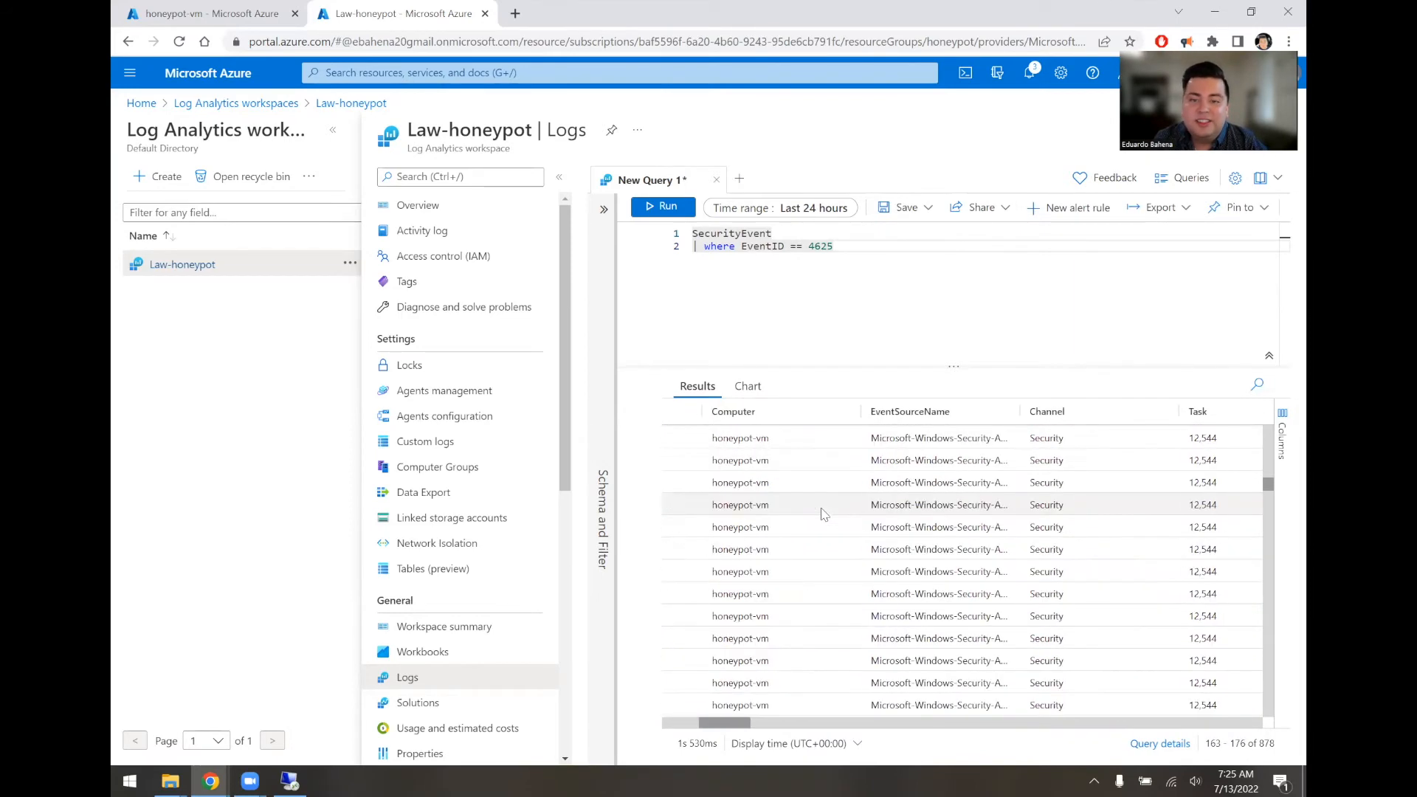
pyautogui.scroll(-20, 823, 514)
pyautogui.rightClick(904, 509)
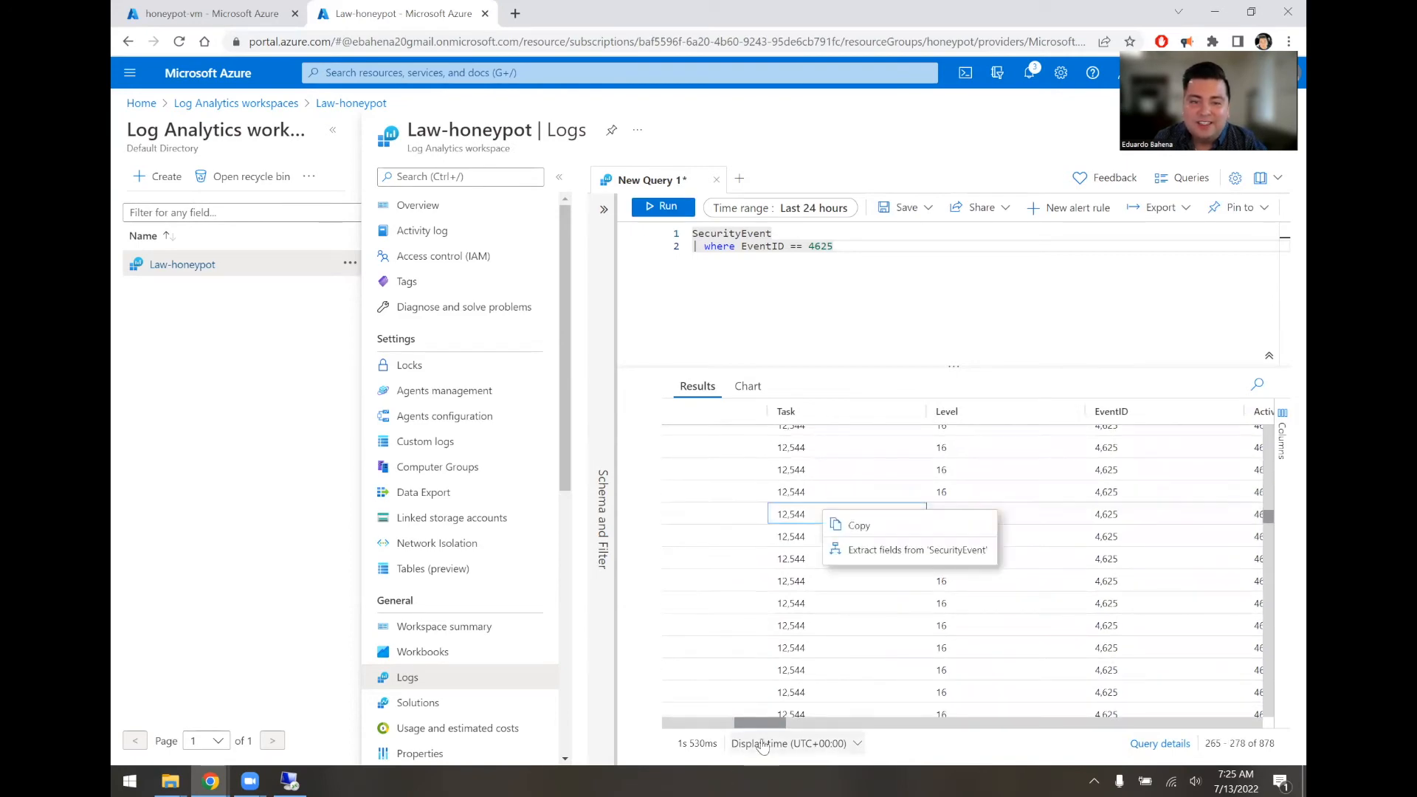
pyautogui.hscroll(-3, 824, 515)
pyautogui.hscroll(-3, 827, 561)
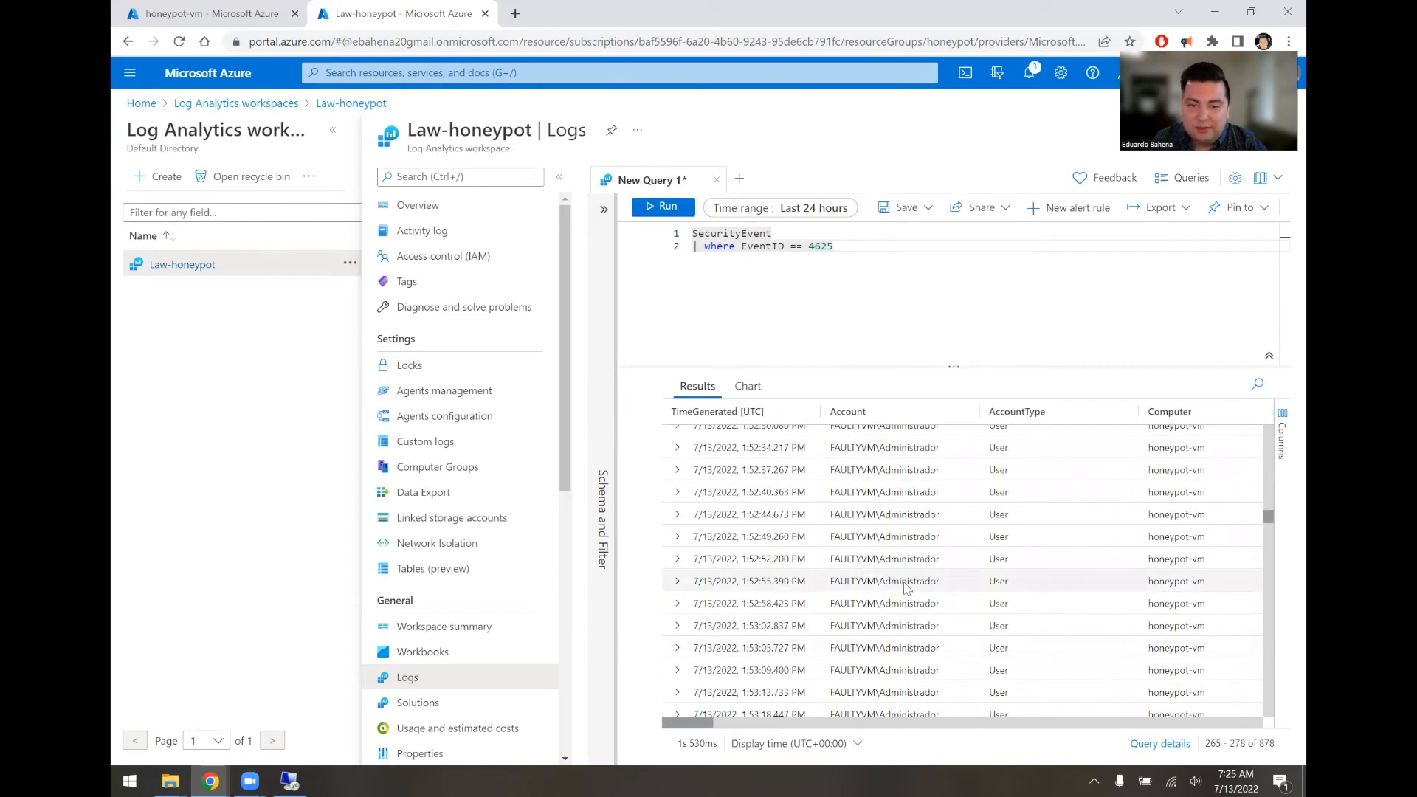
pyautogui.scroll(-7, 906, 587)
pyautogui.scroll(-2, 906, 587)
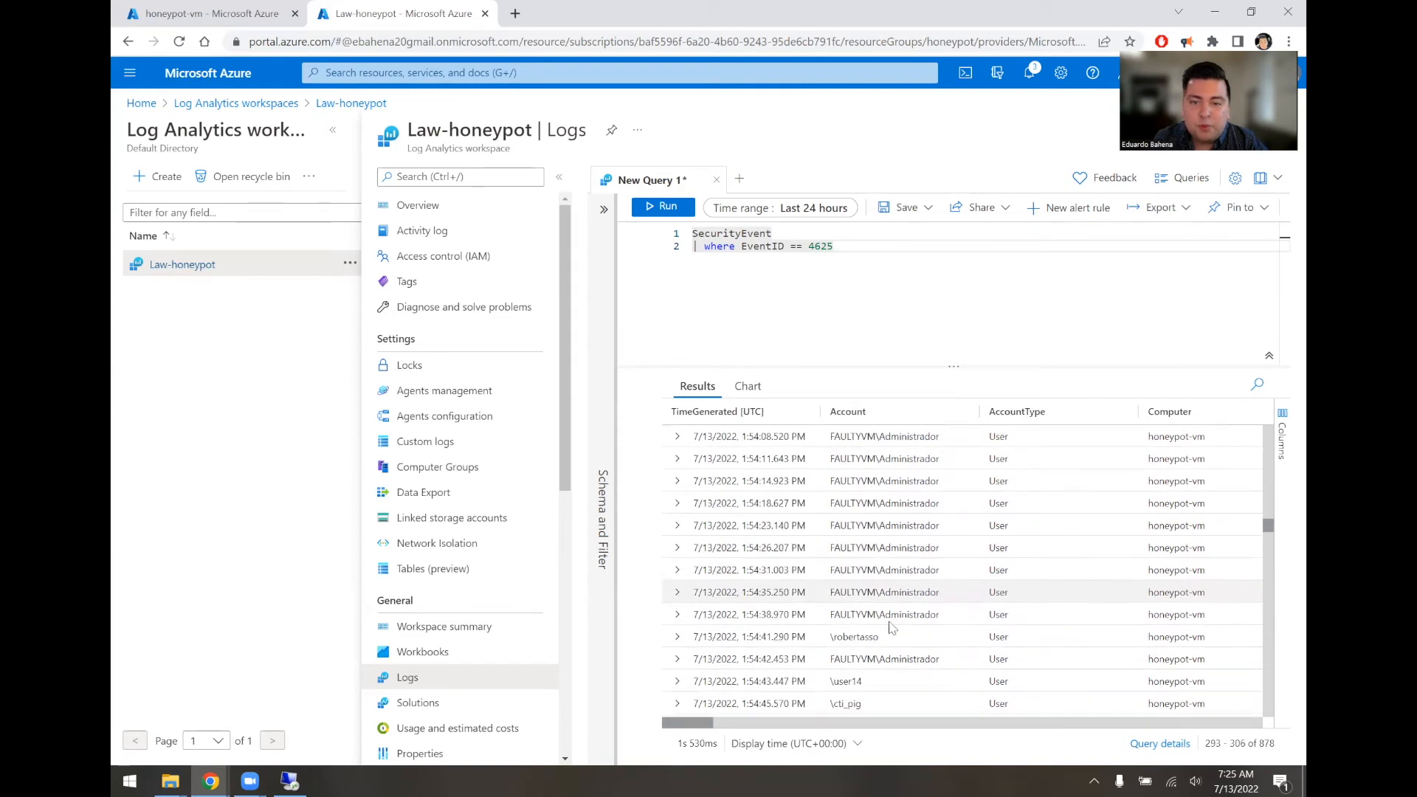
pyautogui.scroll(-3, 897, 612)
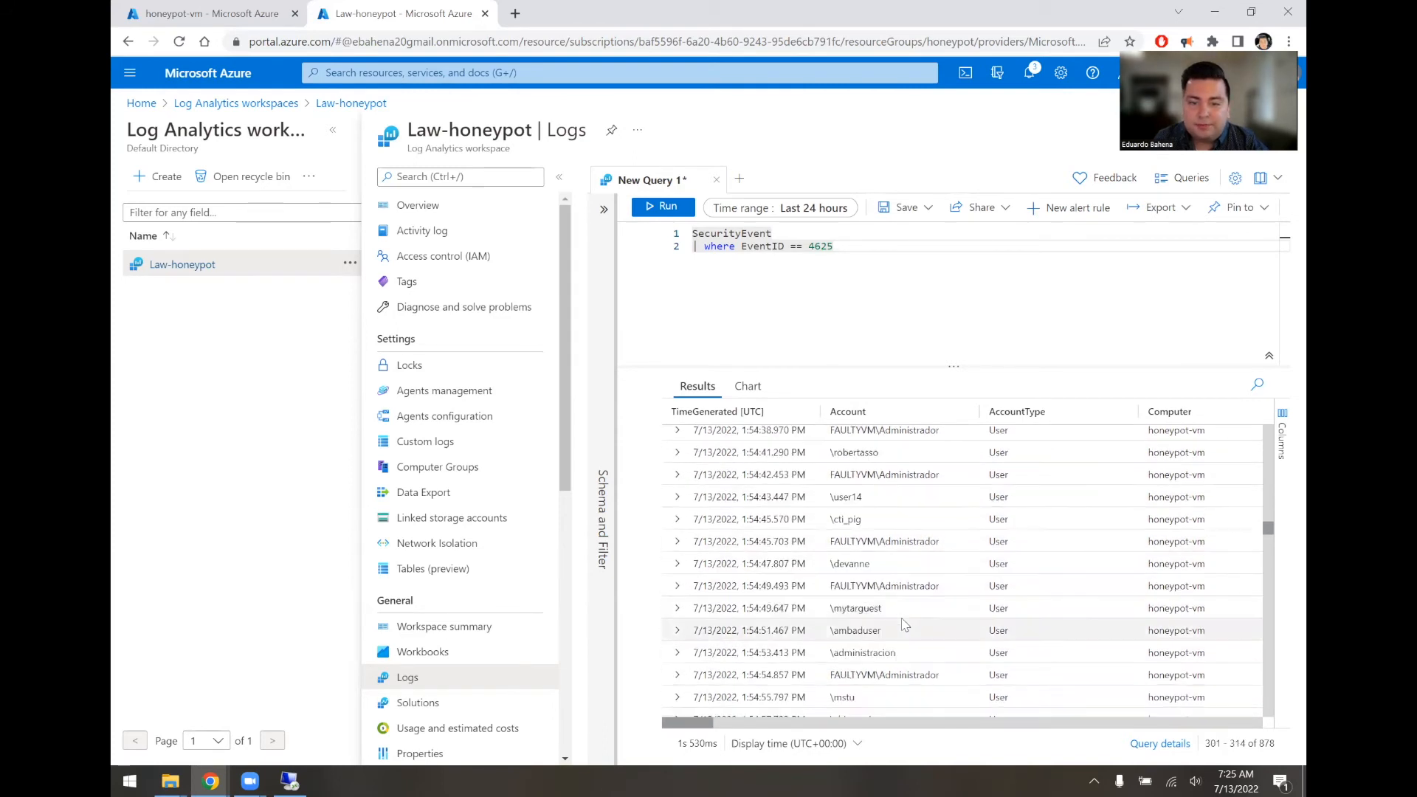
pyautogui.scroll(-5, 905, 623)
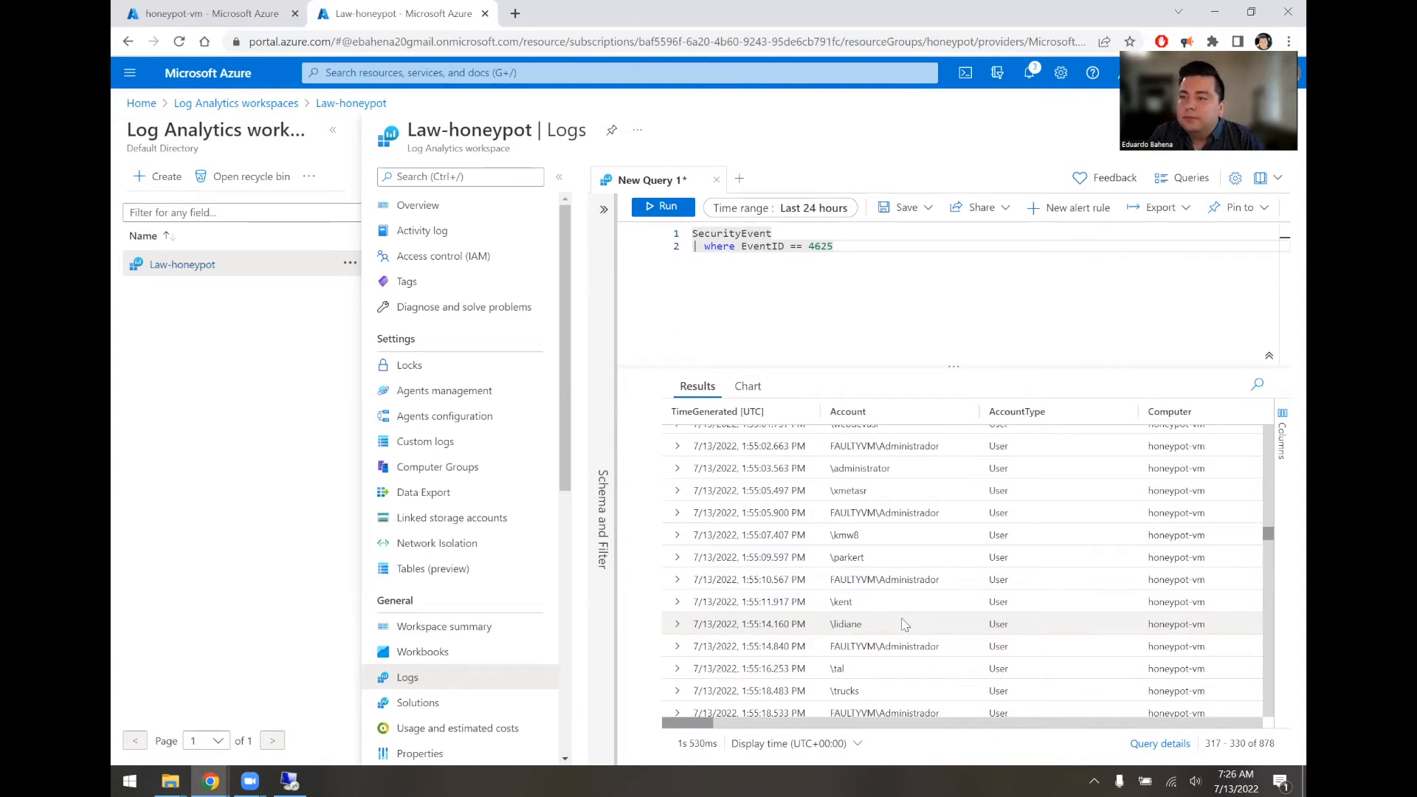
# Step: Replace the SecurityEvent query with the FAILED_RDP_WITH_GEO_CL table and run it
pyautogui.moveTo(856, 248); pyautogui.dragTo(619, 227)
pyautogui.write('failed')
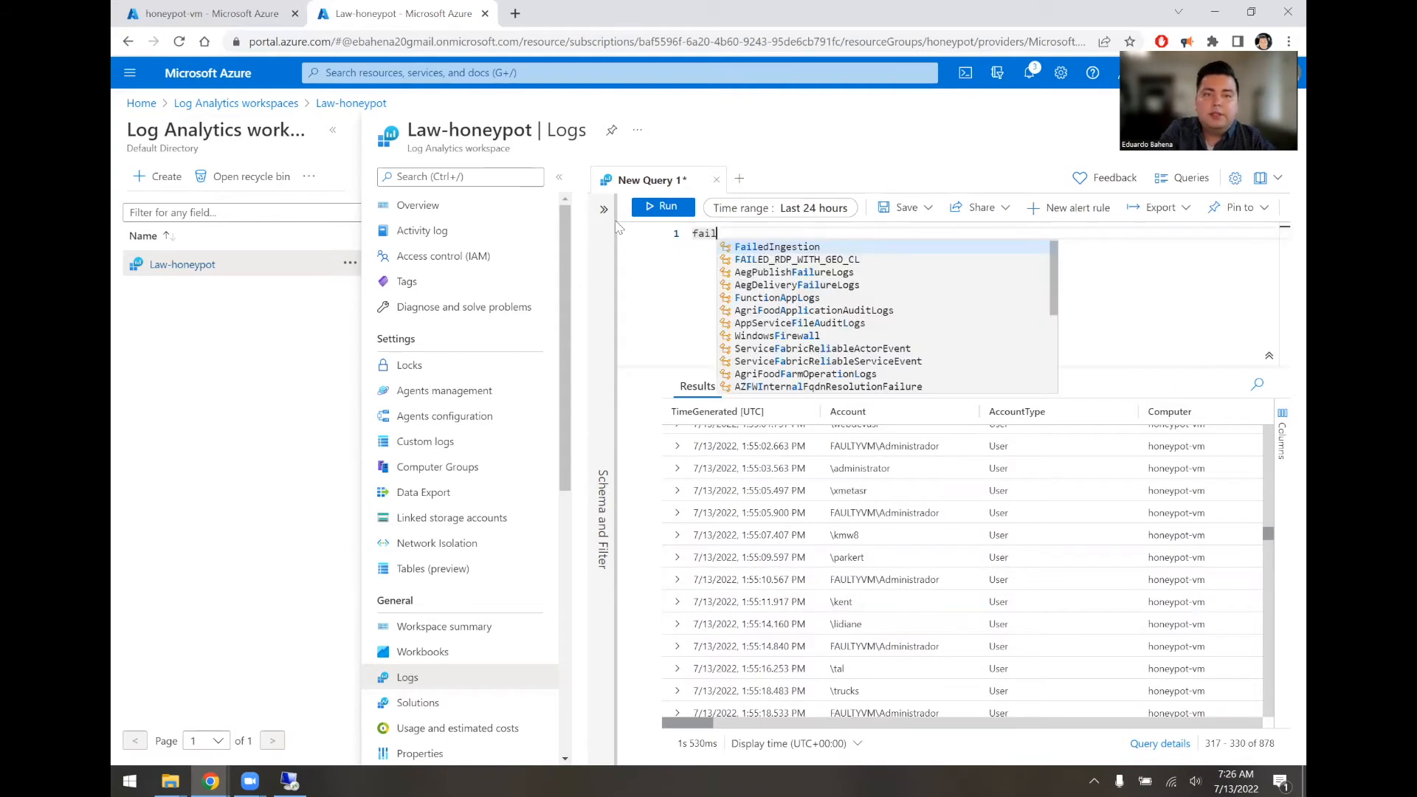
pyautogui.press('Down')
pyautogui.press('Return')
pyautogui.press('Return')
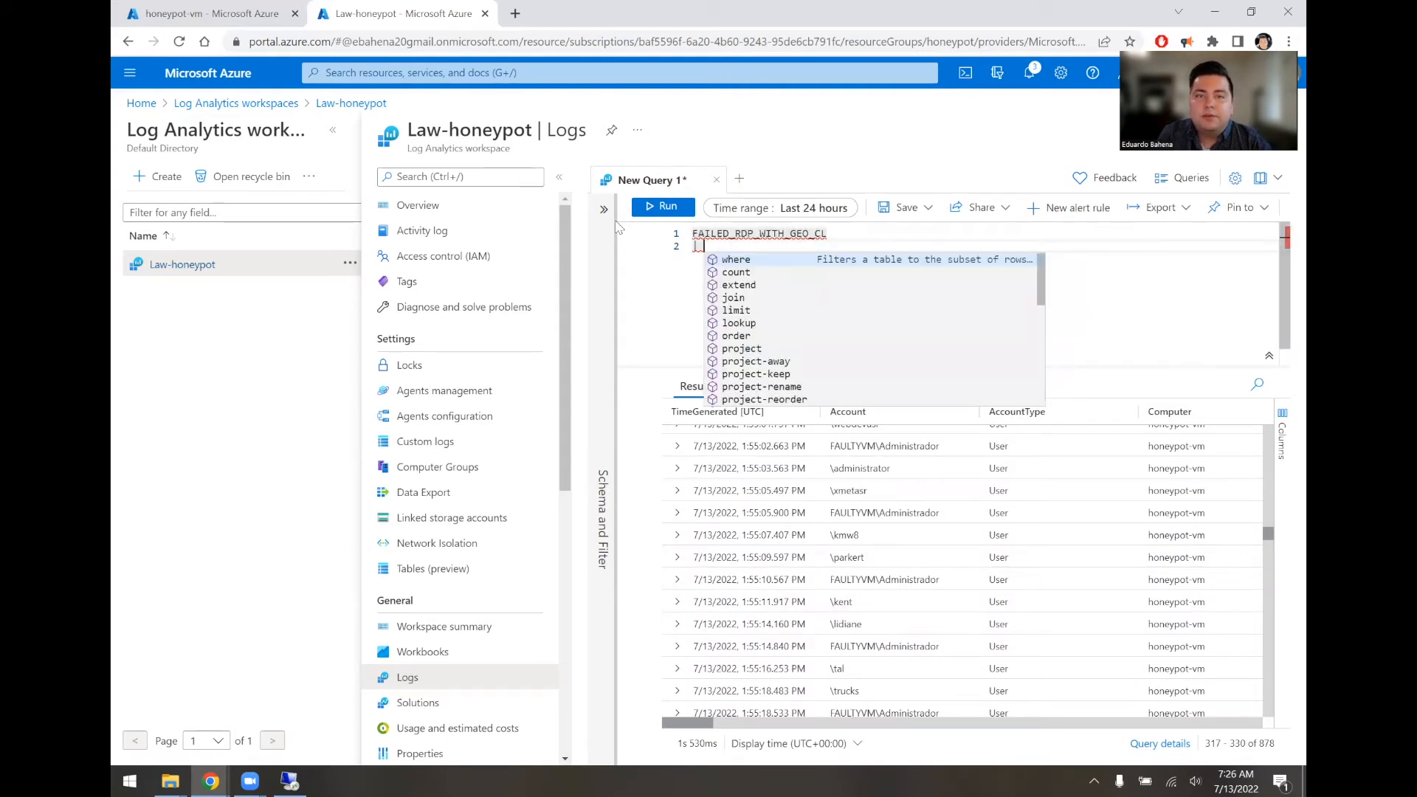
pyautogui.press('Escape')
pyautogui.press('BackSpace')
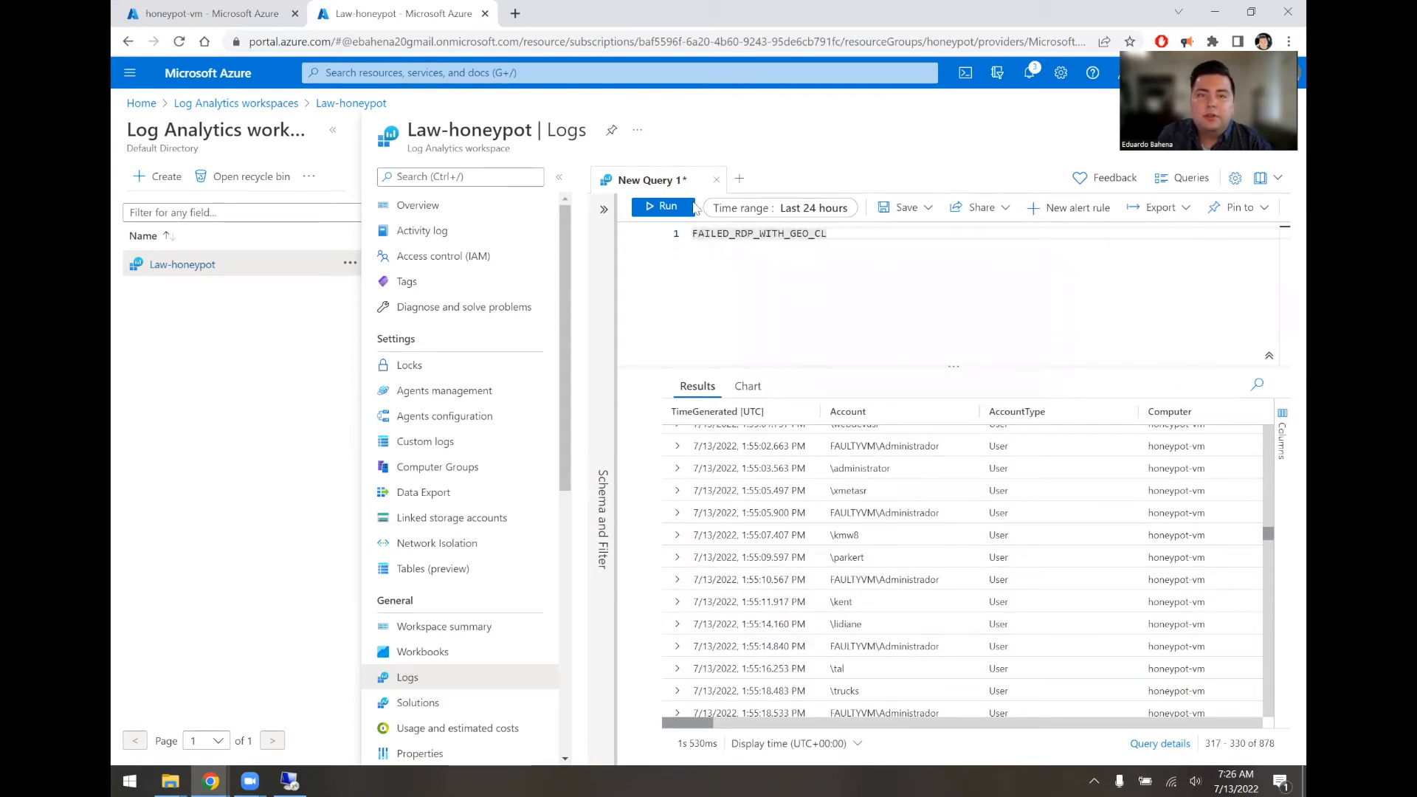
pyautogui.click(670, 206)
pyautogui.click(670, 207)
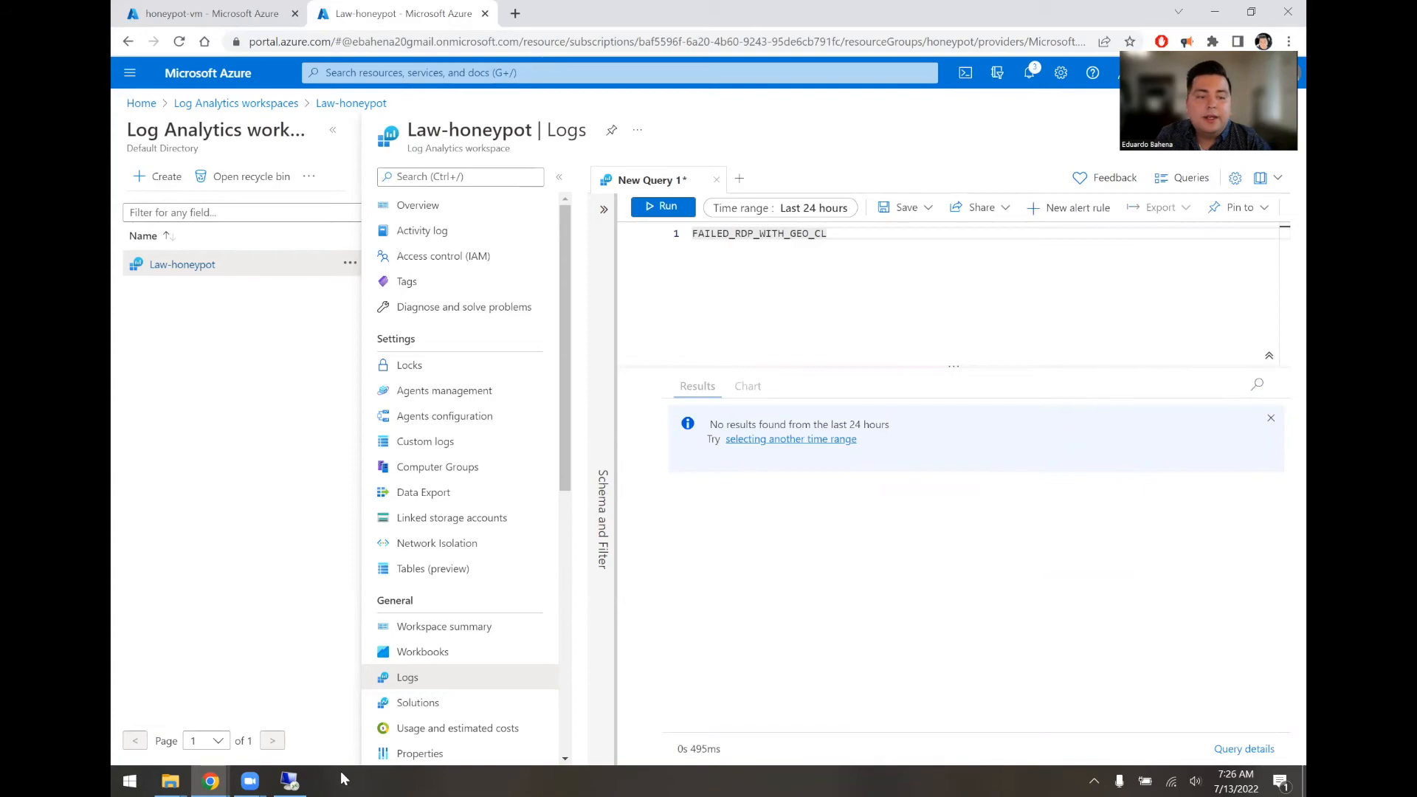
# Step: Switch to the honeypot VM's remote desktop, run the log exporter script in PowerShell ISE and stop it after it logs new entries
pyautogui.click(289, 781)
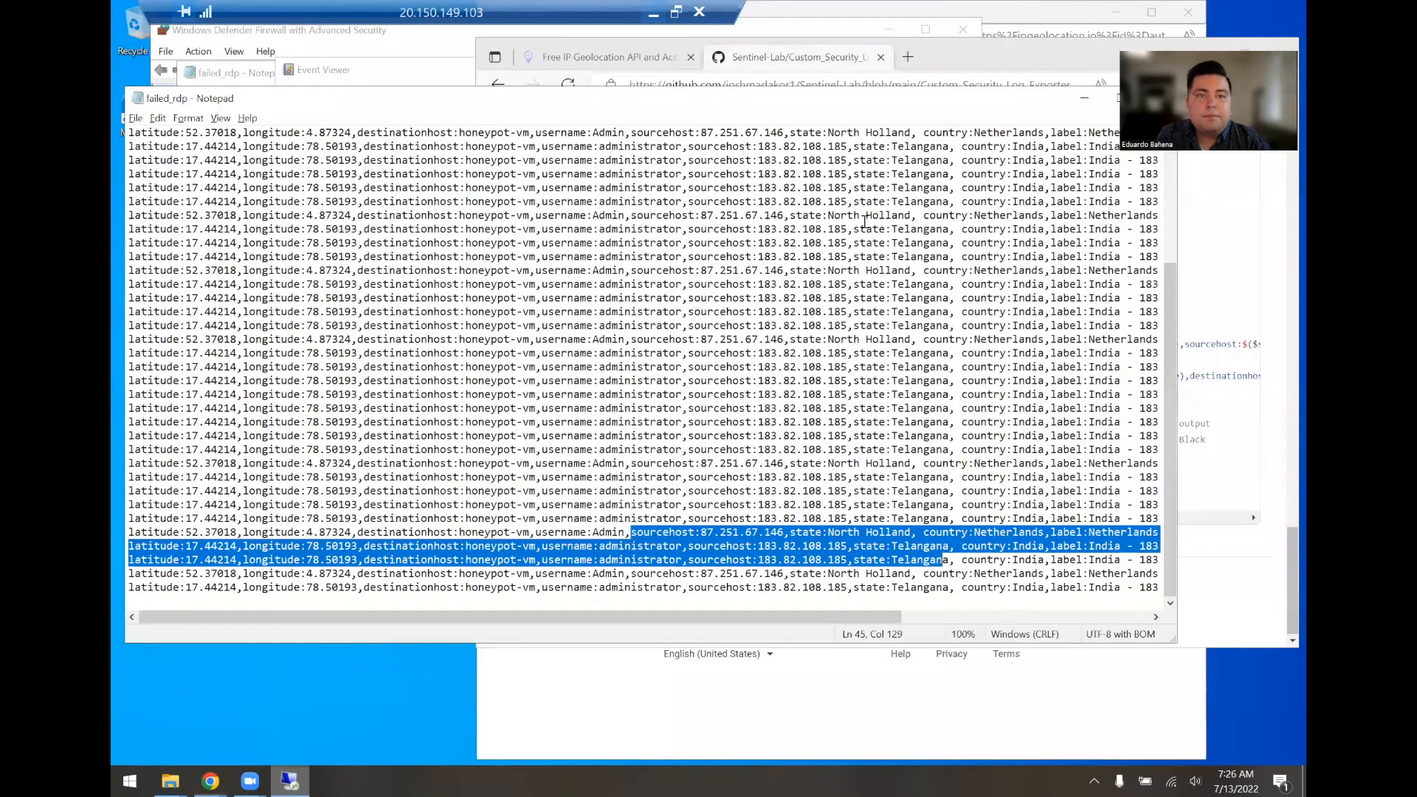
pyautogui.moveTo(988, 111); pyautogui.dragTo(912, 174)
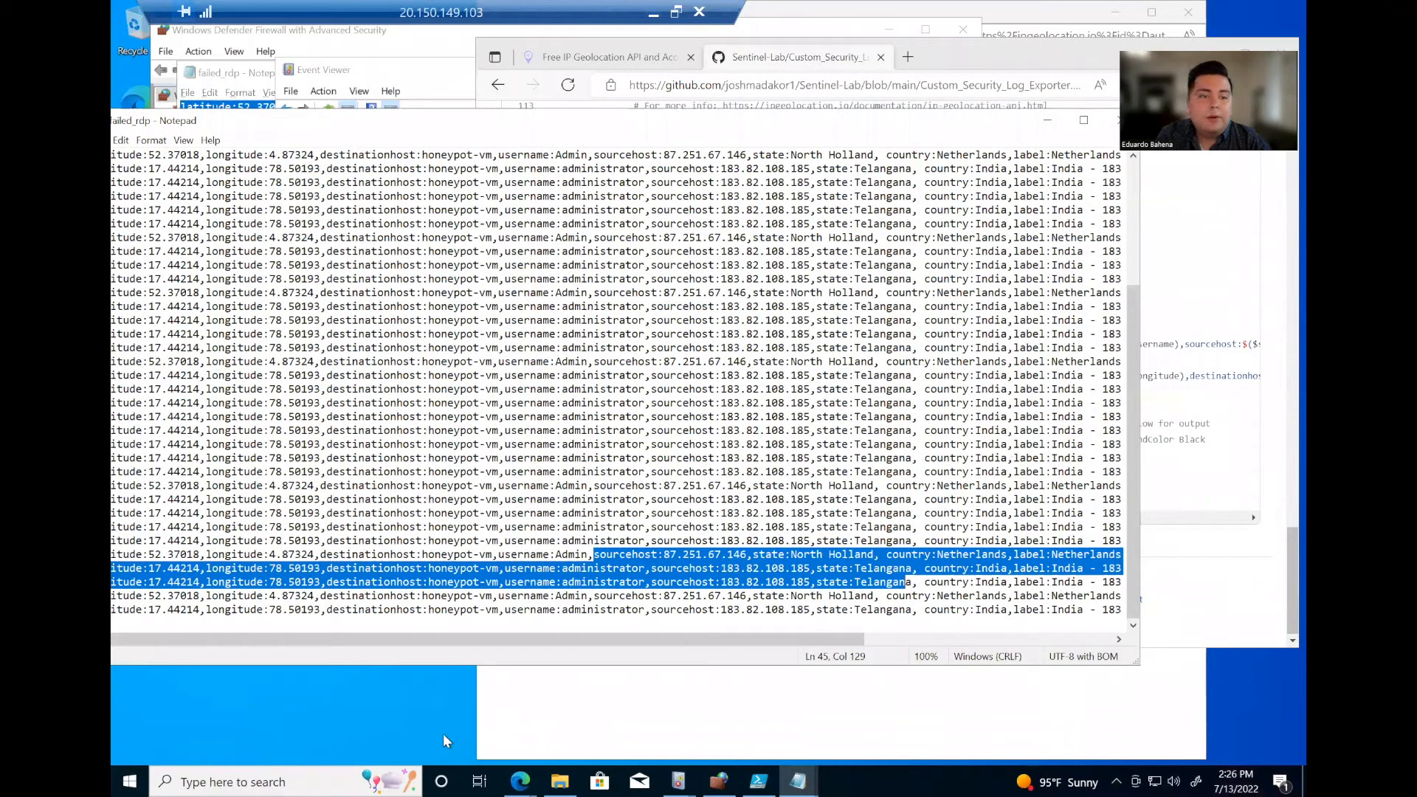
pyautogui.click(761, 778)
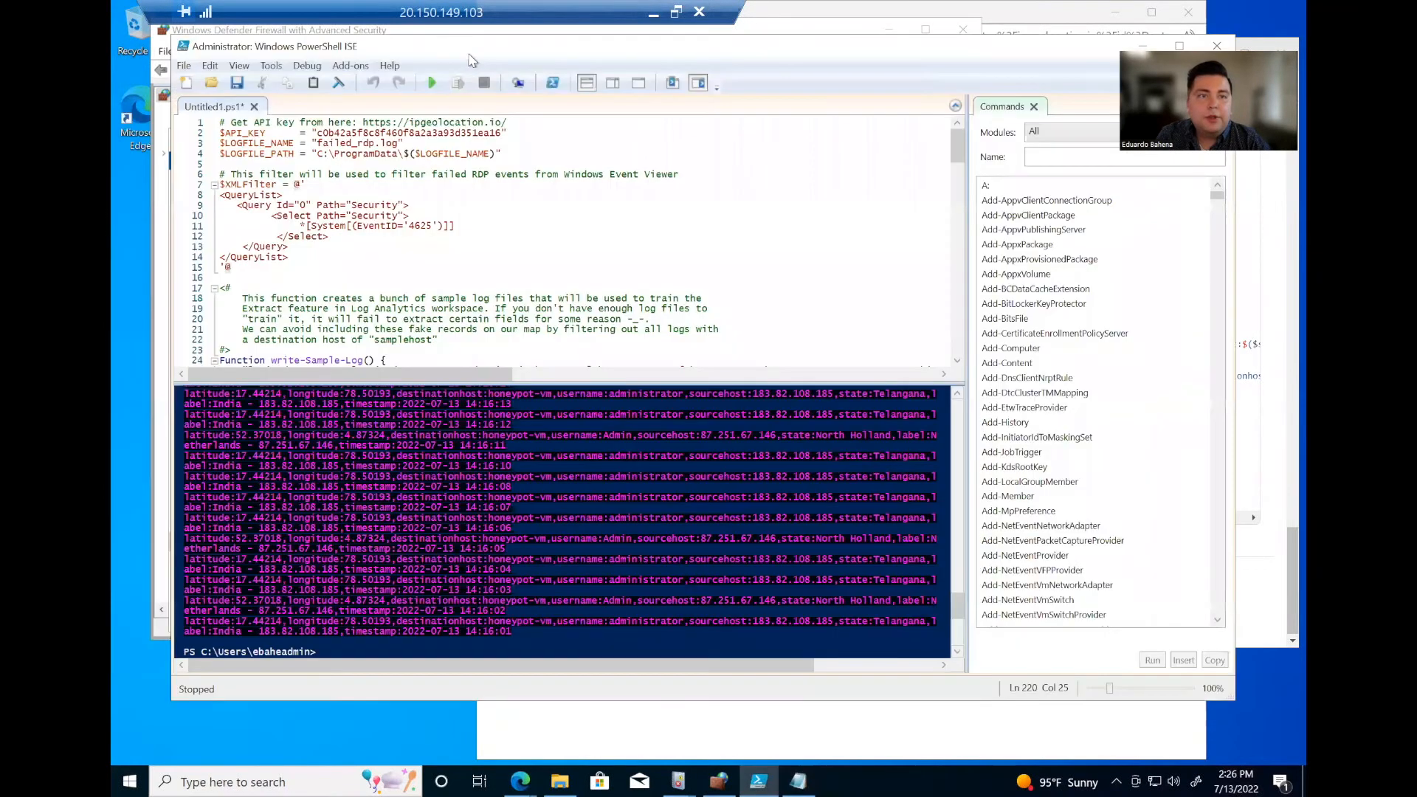
pyautogui.click(432, 85)
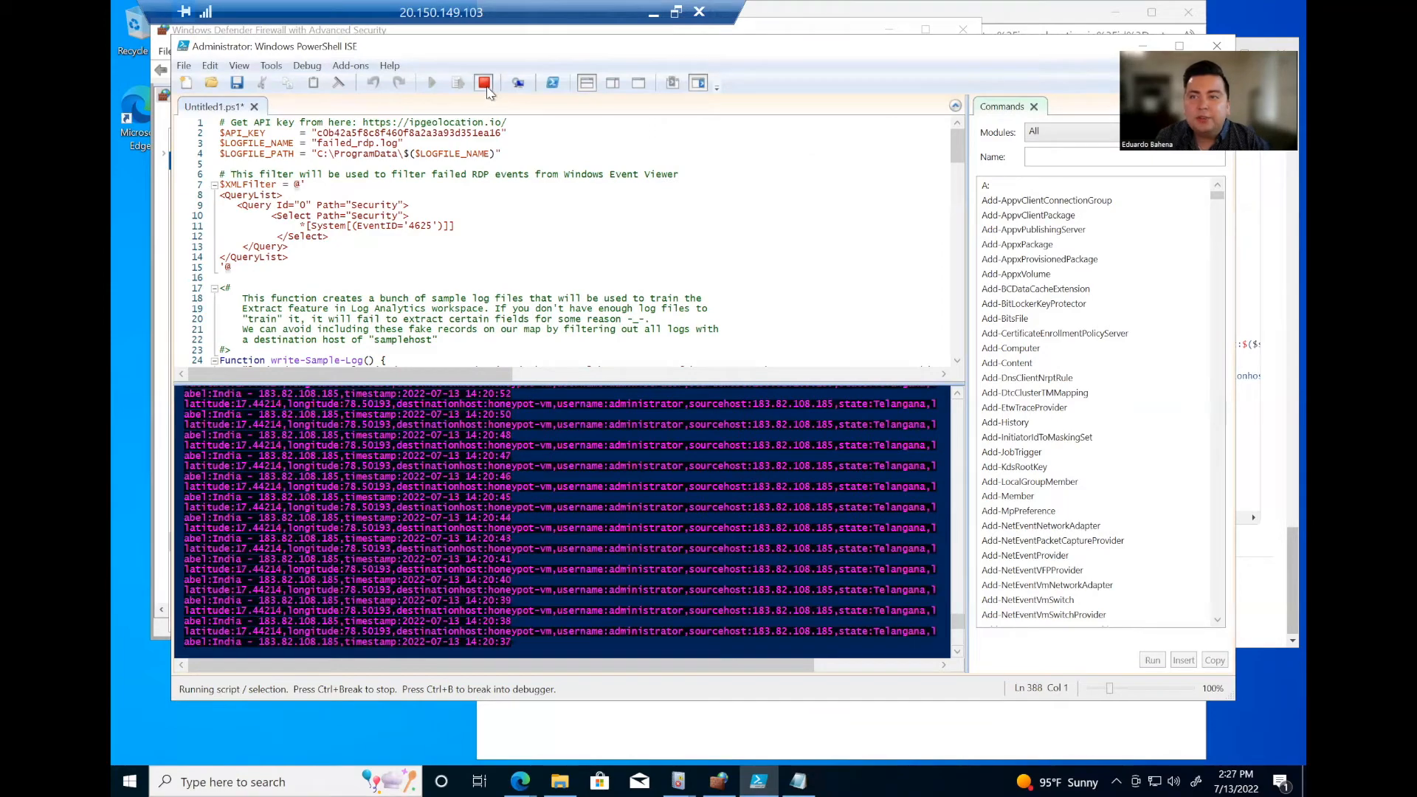
pyautogui.click(484, 82)
# Step: Open the failed_rdp log from the ProgramData folder and view its last entries
pyautogui.click(559, 781)
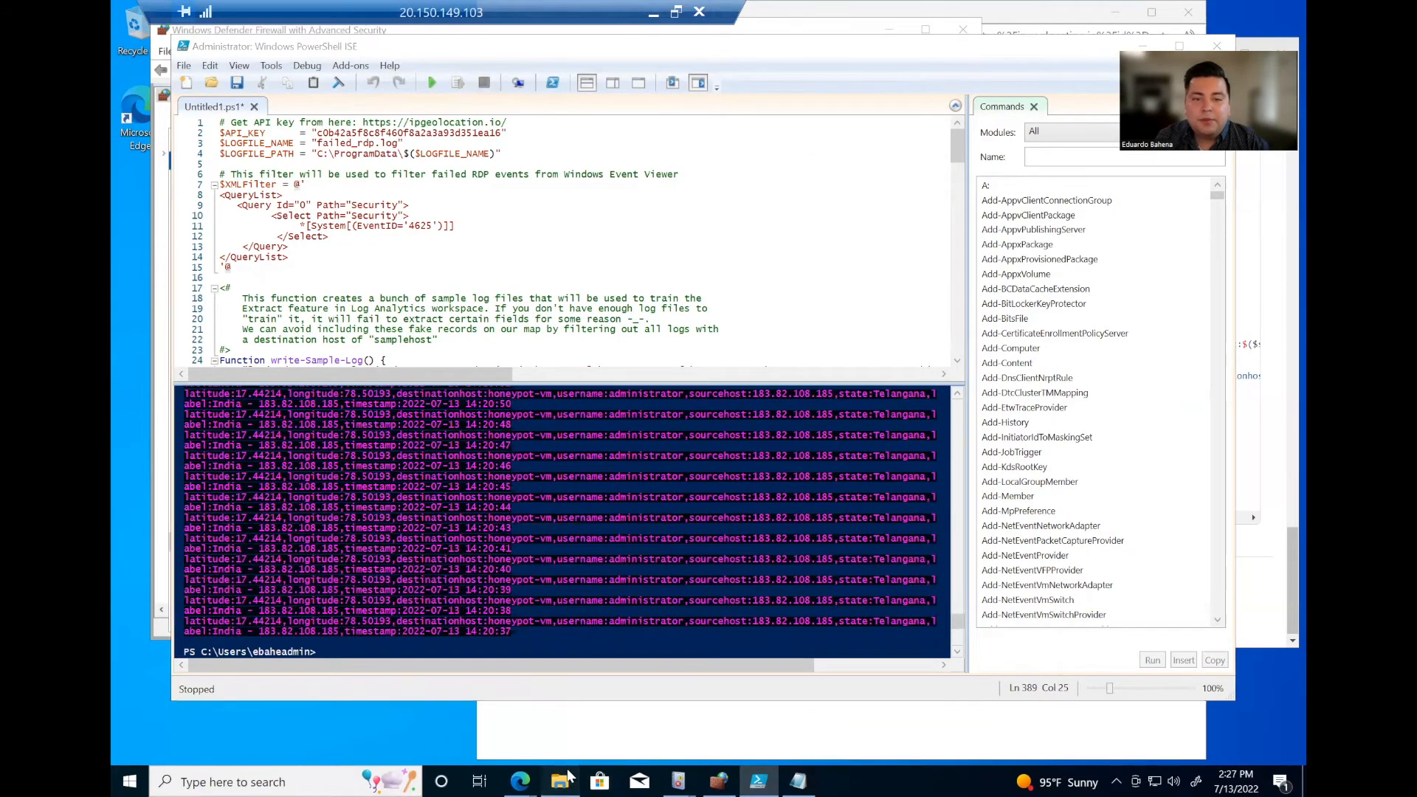
pyautogui.doubleClick(492, 397)
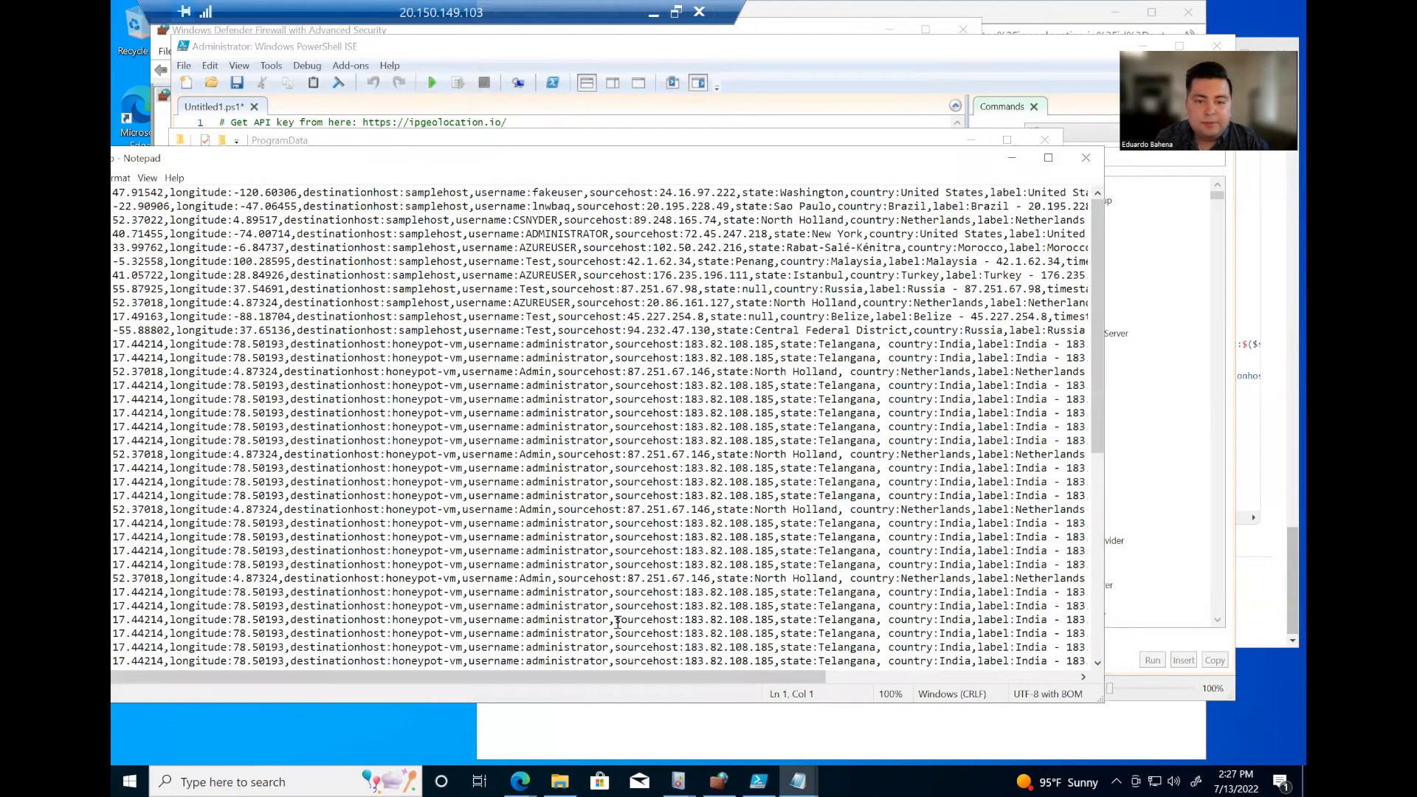
pyautogui.scroll(-10, 588, 692)
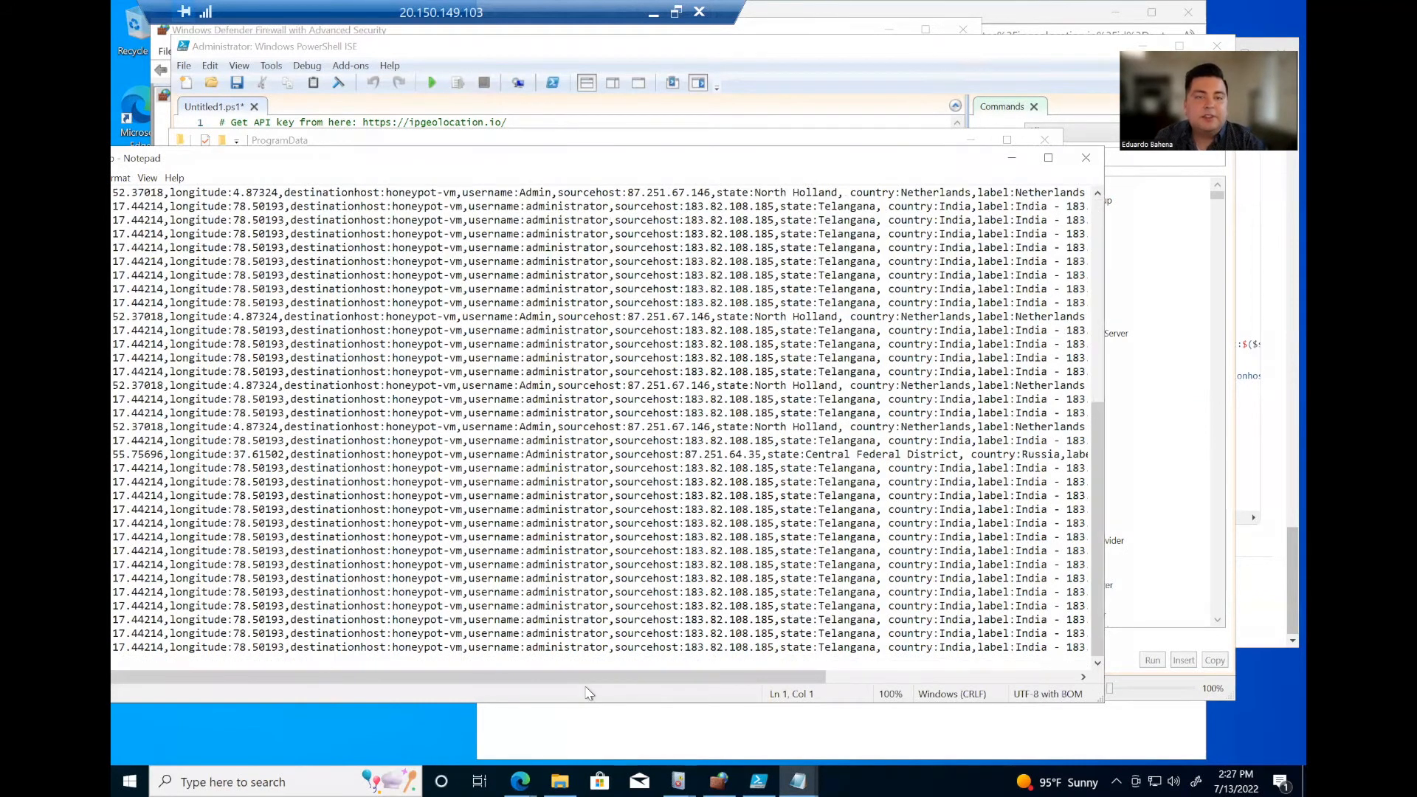
# Step: Compare the timestamps in the PowerShell output with those in the failed_rdp log, then close the log
pyautogui.hotkey('alt', 'Tab')
pyautogui.hotkey('alt', 'Tab')
pyautogui.hotkey('alt', 'Tab')
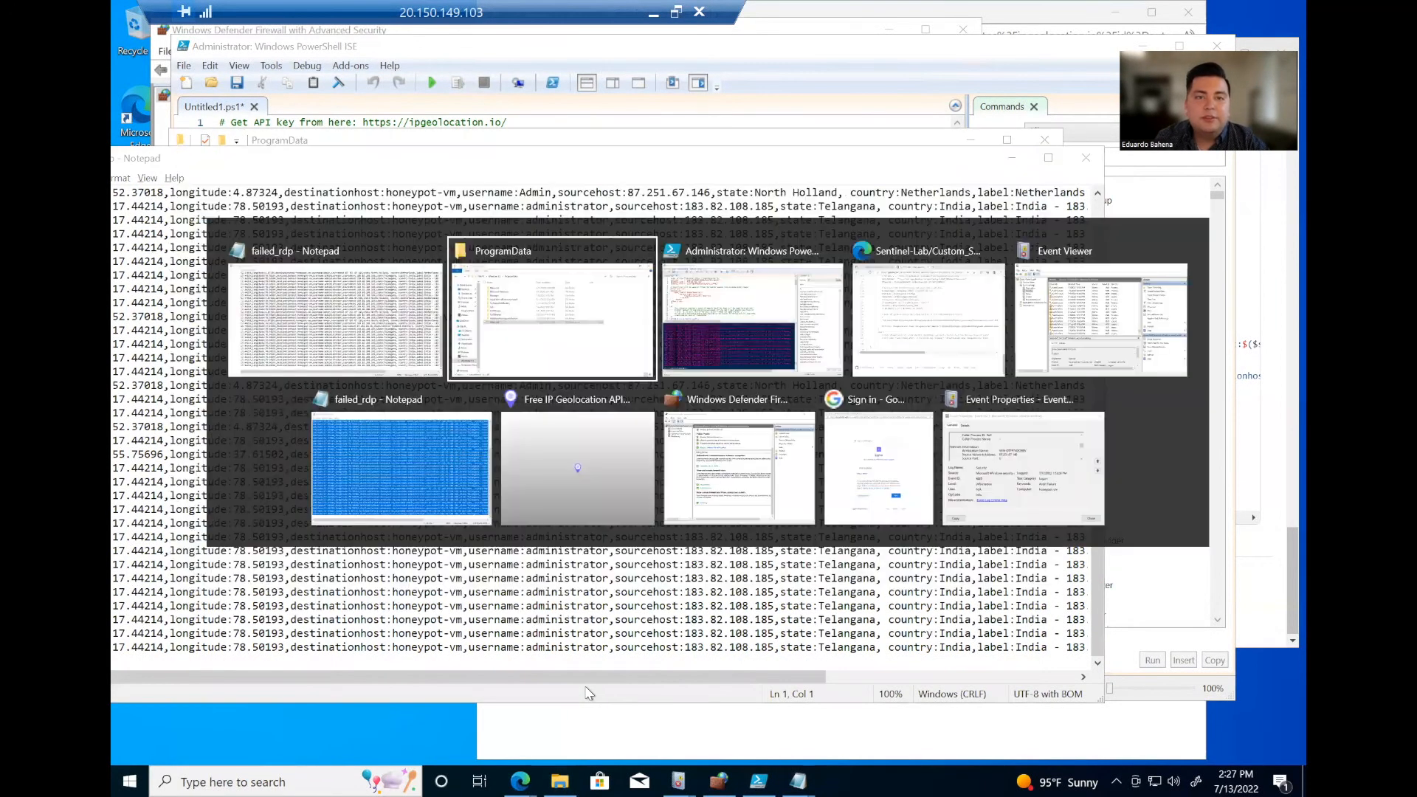
pyautogui.hotkey('alt', 'Tab')
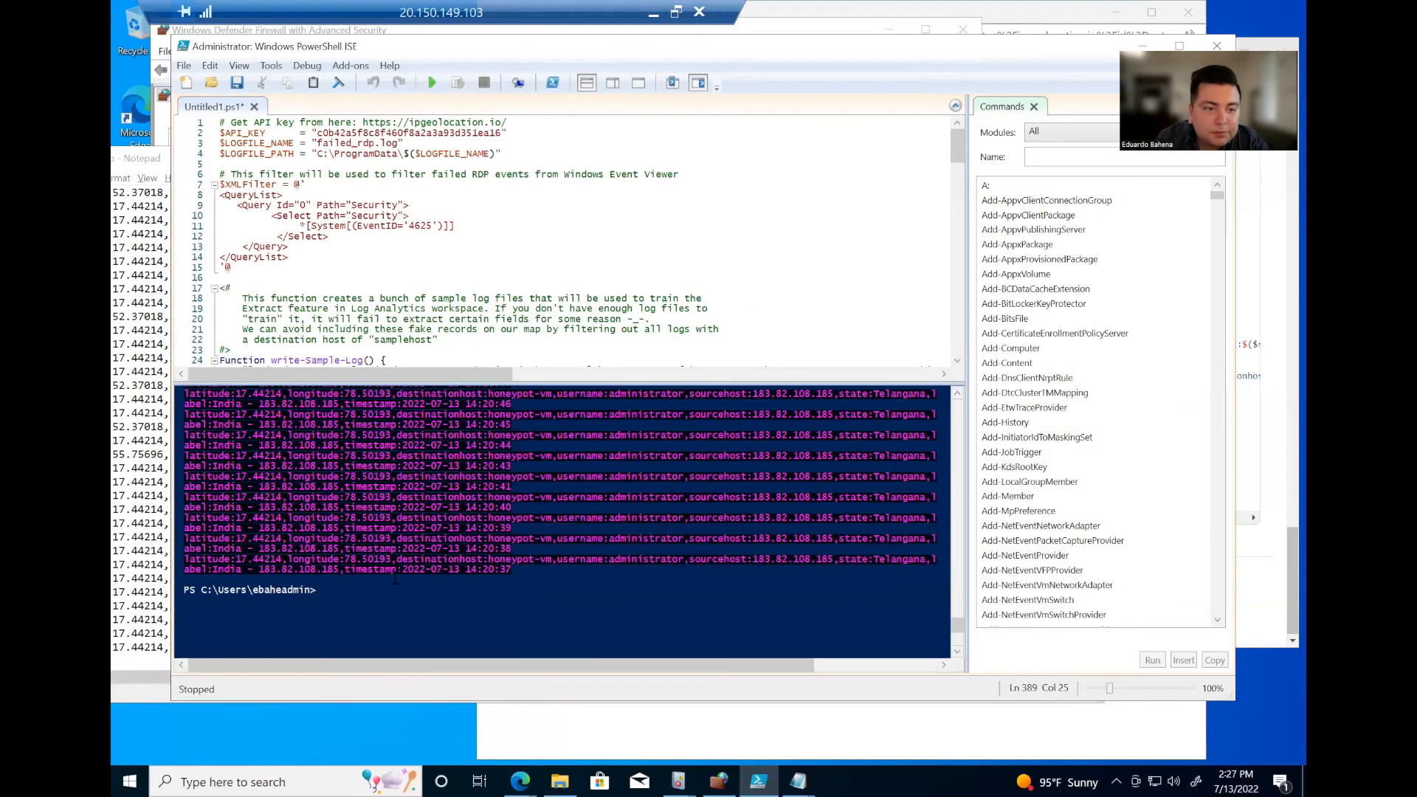
pyautogui.click(465, 570)
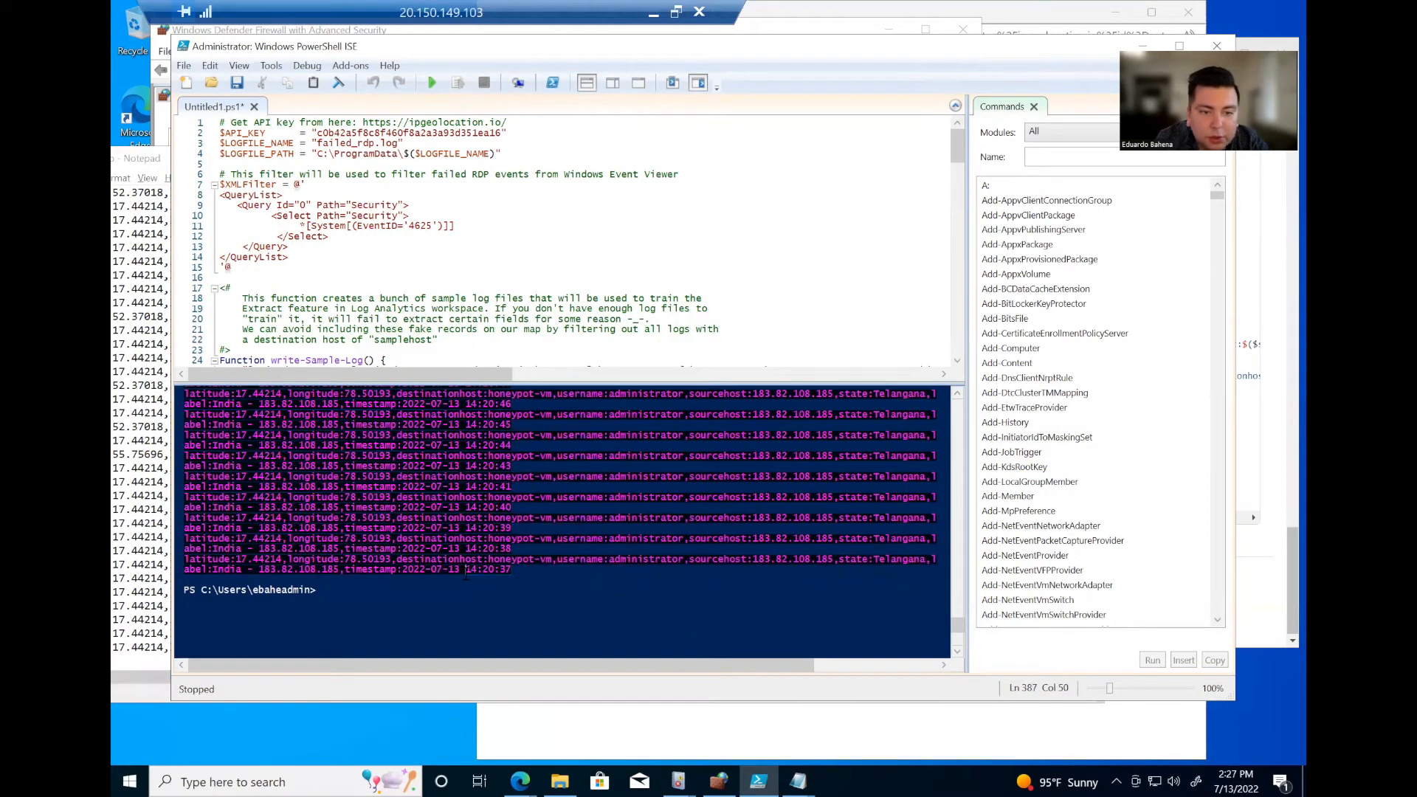
pyautogui.hotkey('alt', 'Tab')
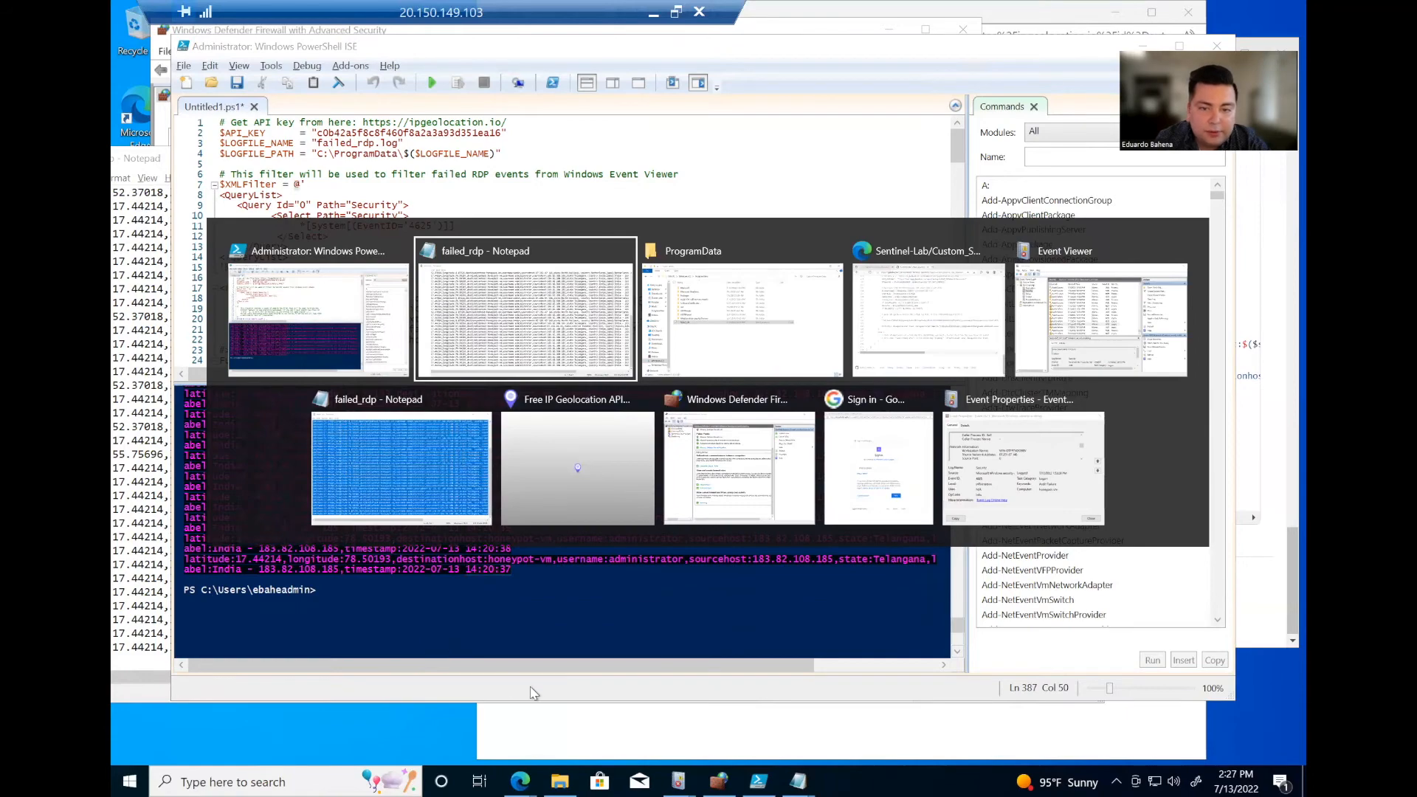
pyautogui.hscroll(5, 760, 664)
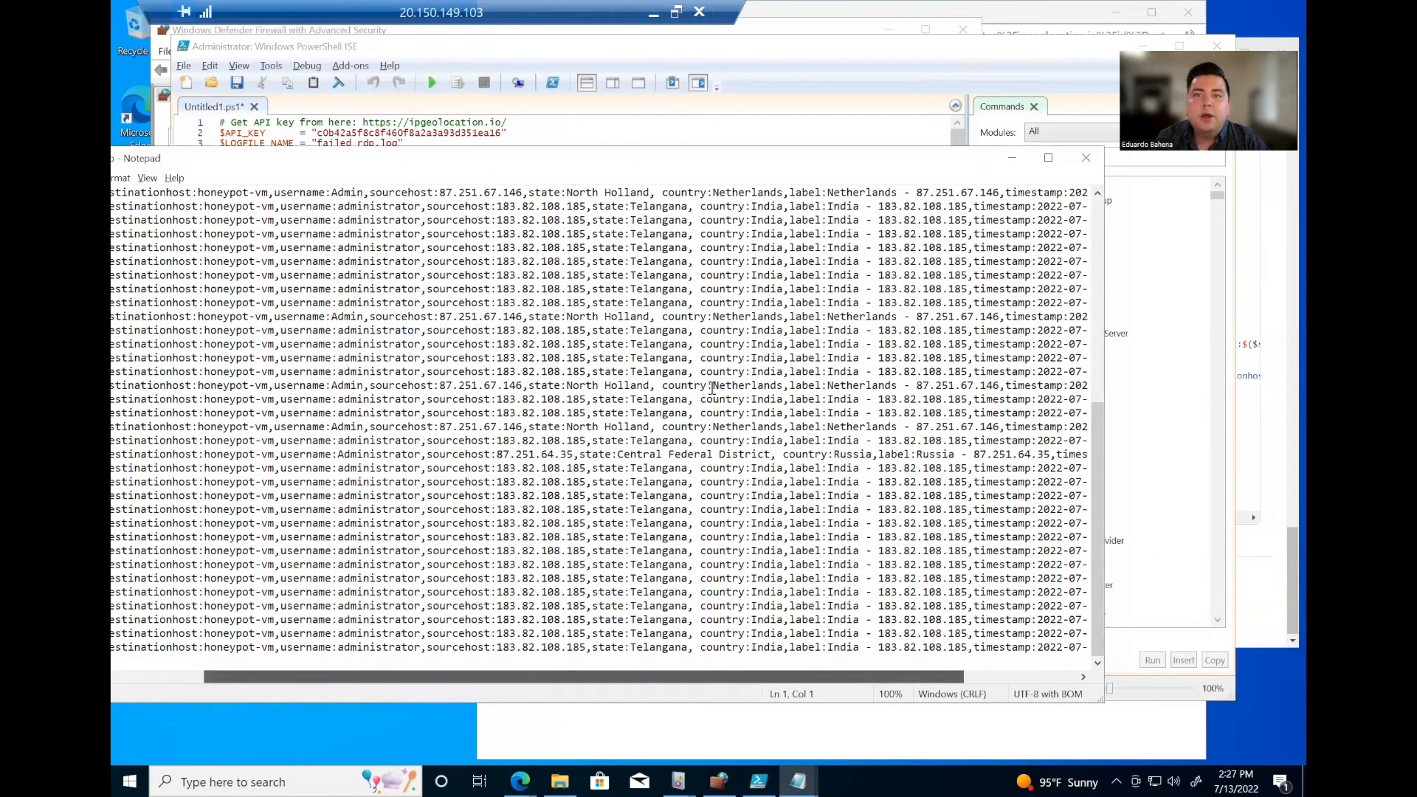
pyautogui.click(1082, 158)
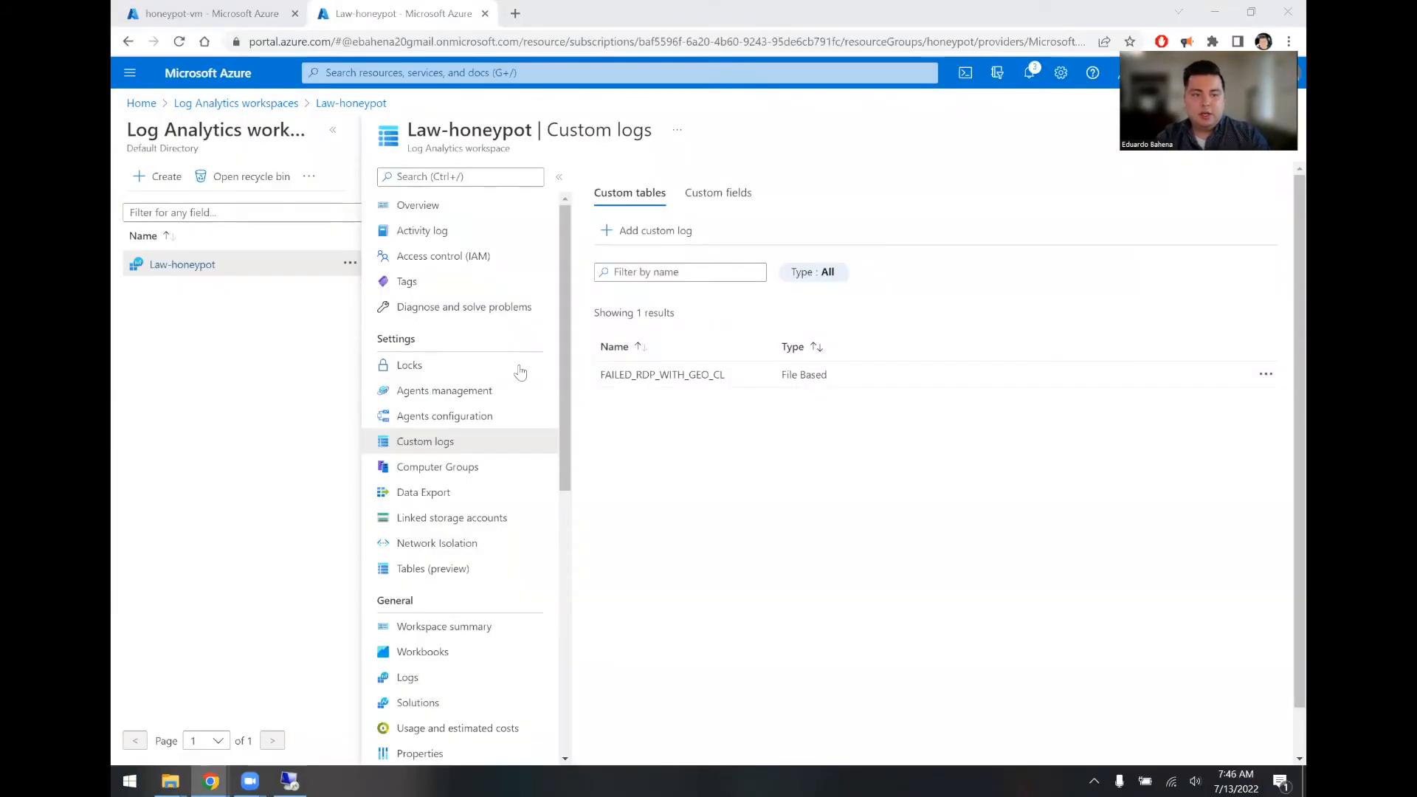
# Step: Open the Law-honeypot workspace's Logs again and dismiss the sample queries
pyautogui.scroll(-1, 516, 369)
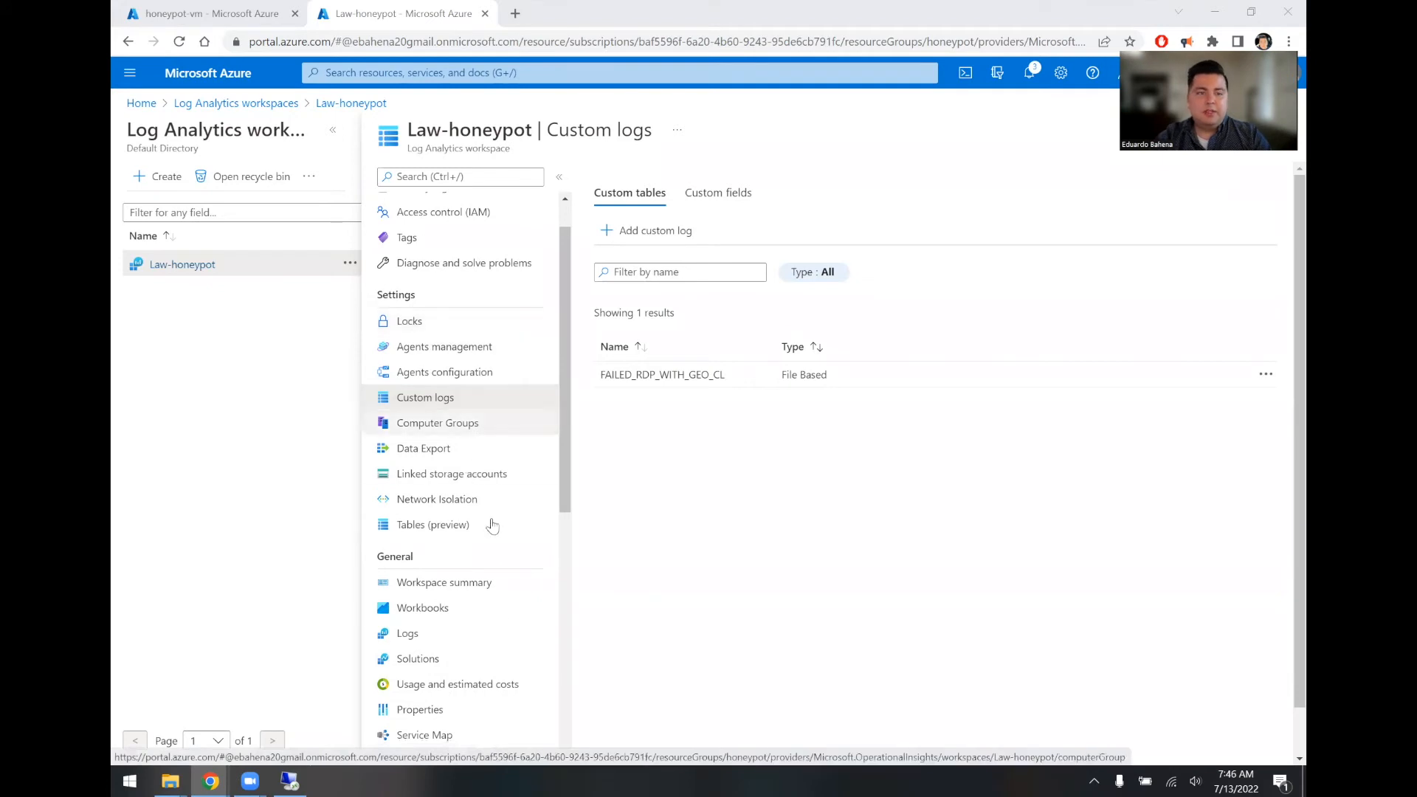
pyautogui.click(451, 638)
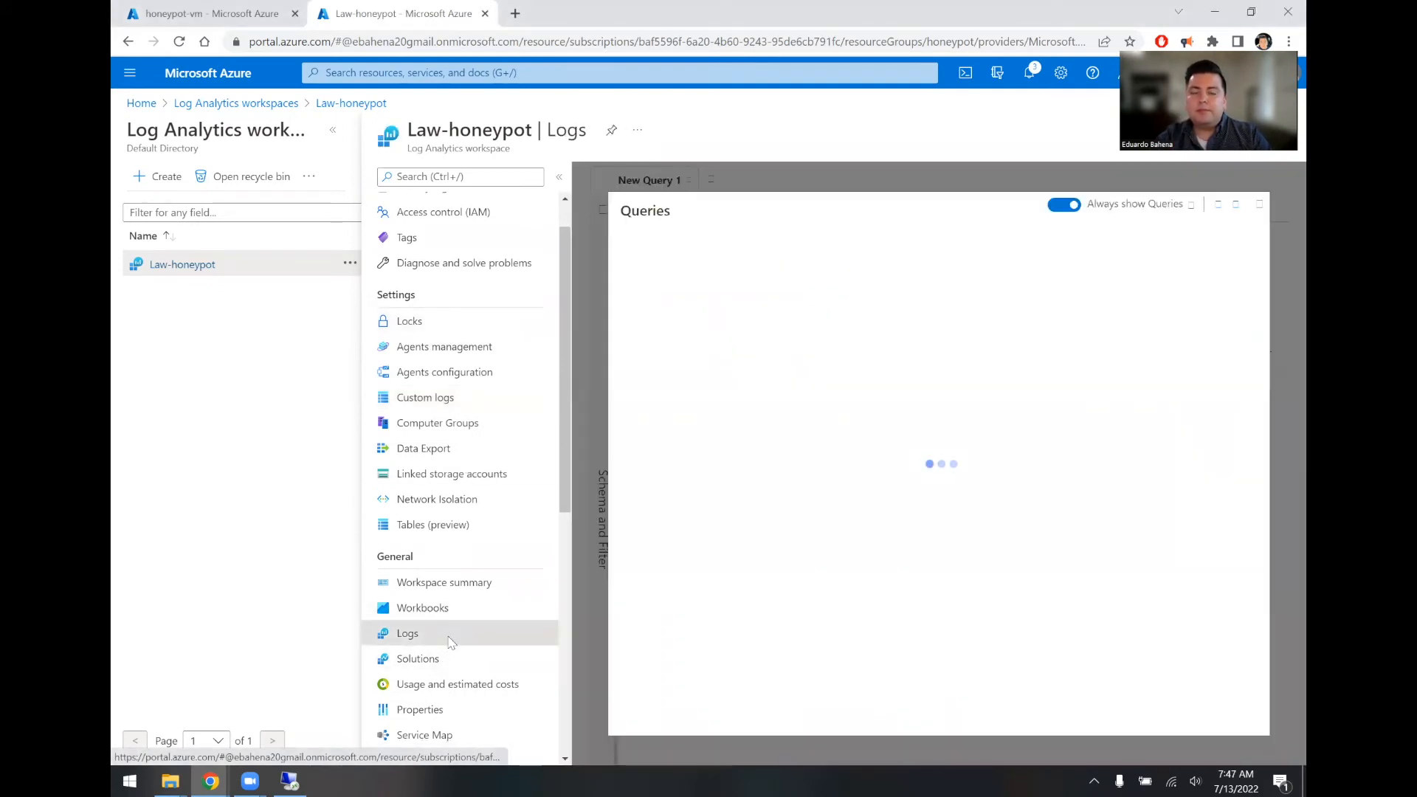
pyautogui.click(1258, 205)
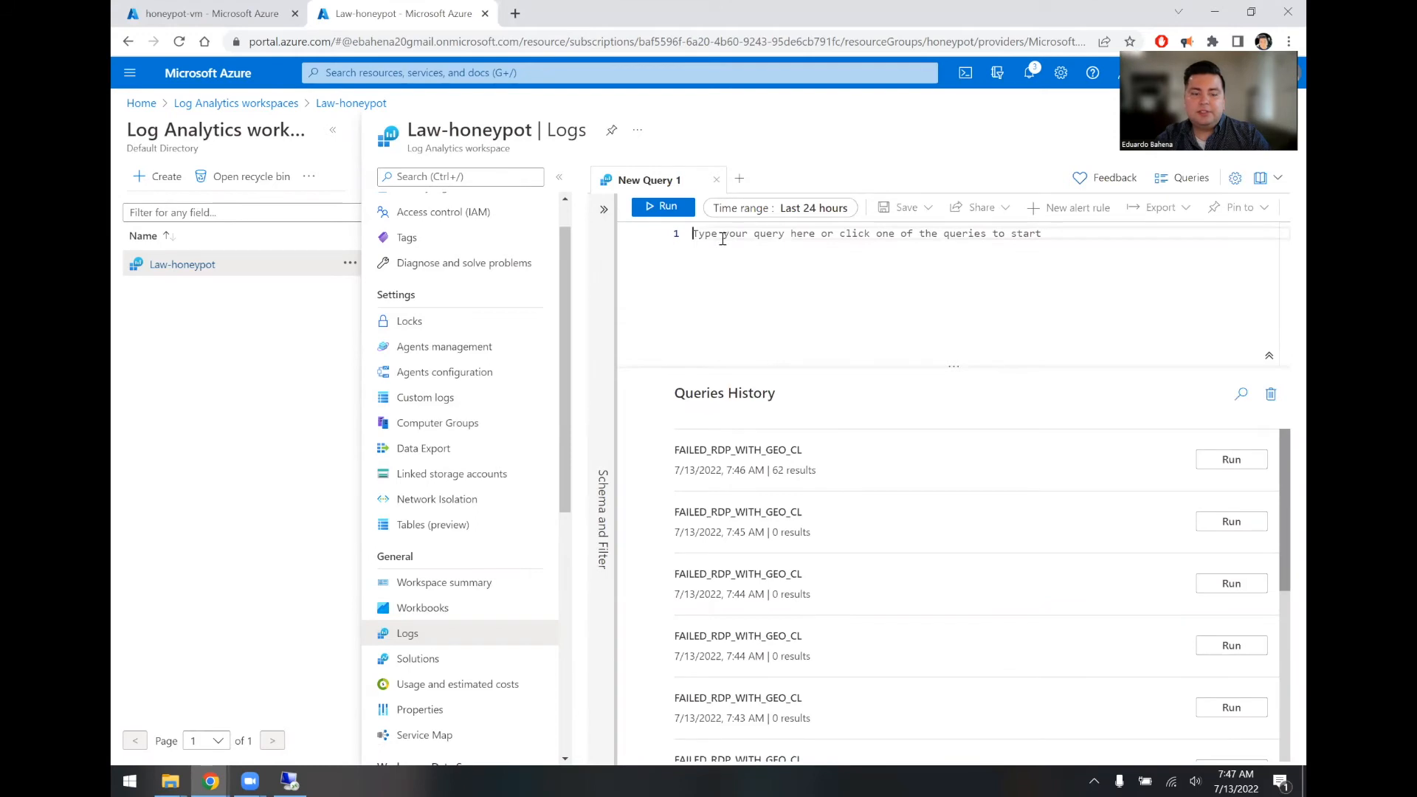
pyautogui.write('failed')
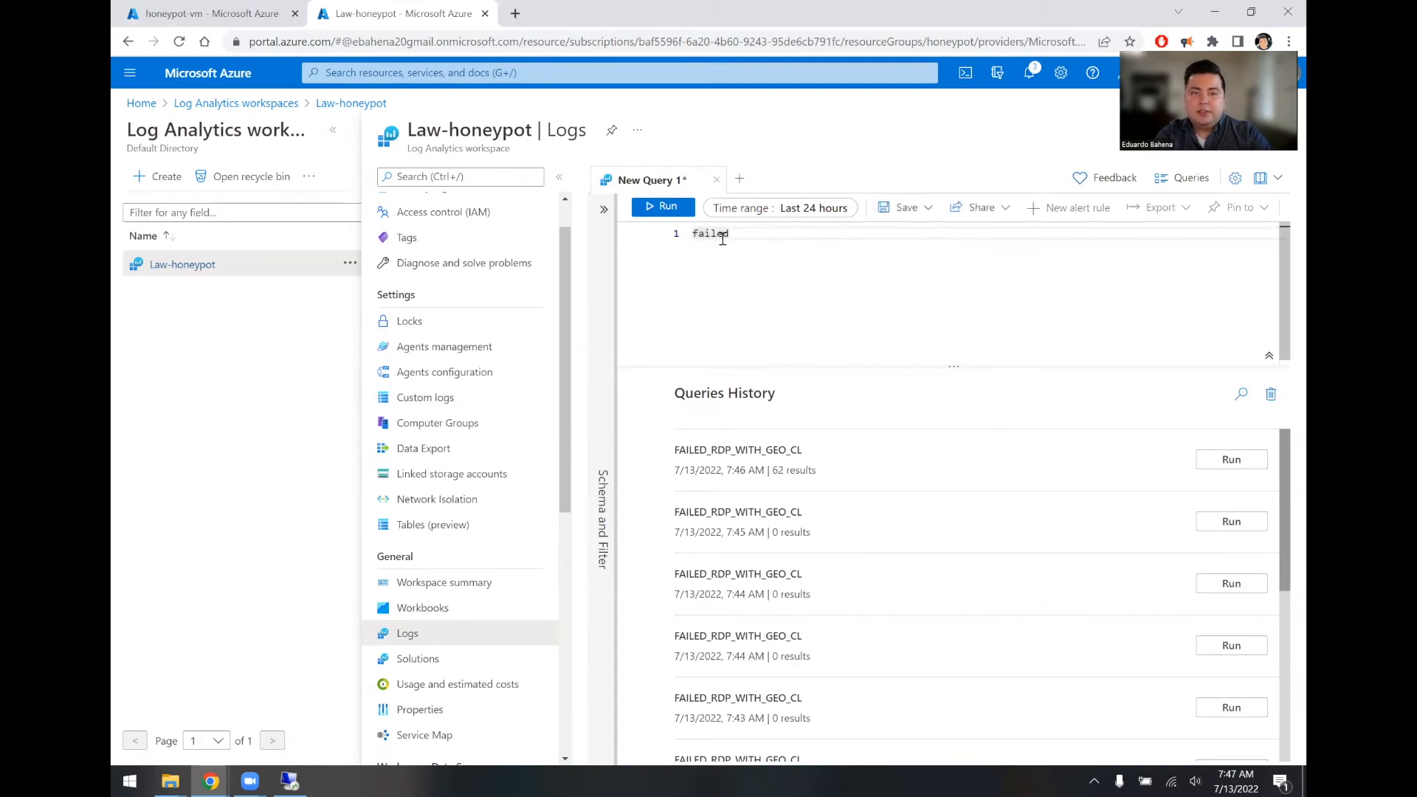
pyautogui.press('BackSpace')
pyautogui.press('BackSpace')
pyautogui.write('FAILE')
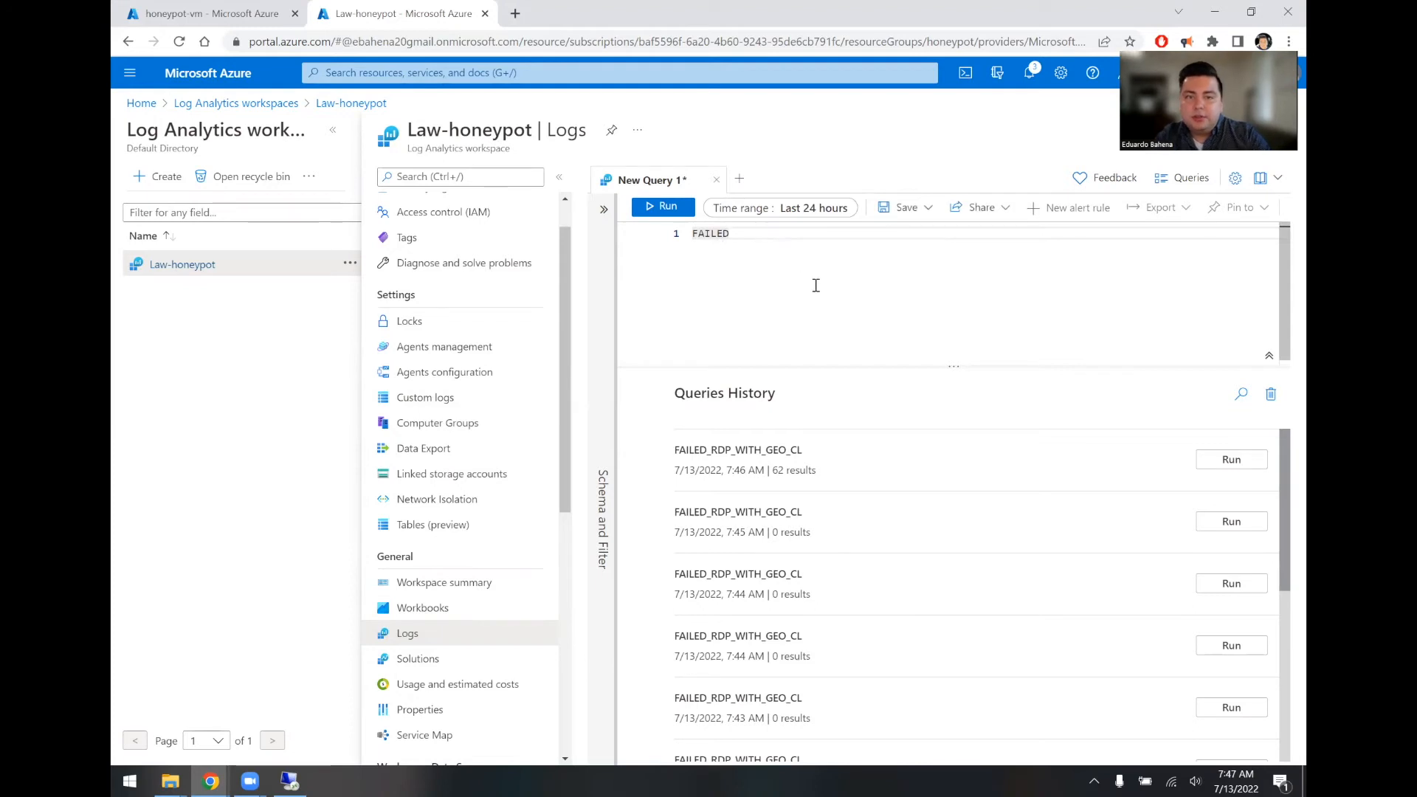
pyautogui.press('BackSpace')
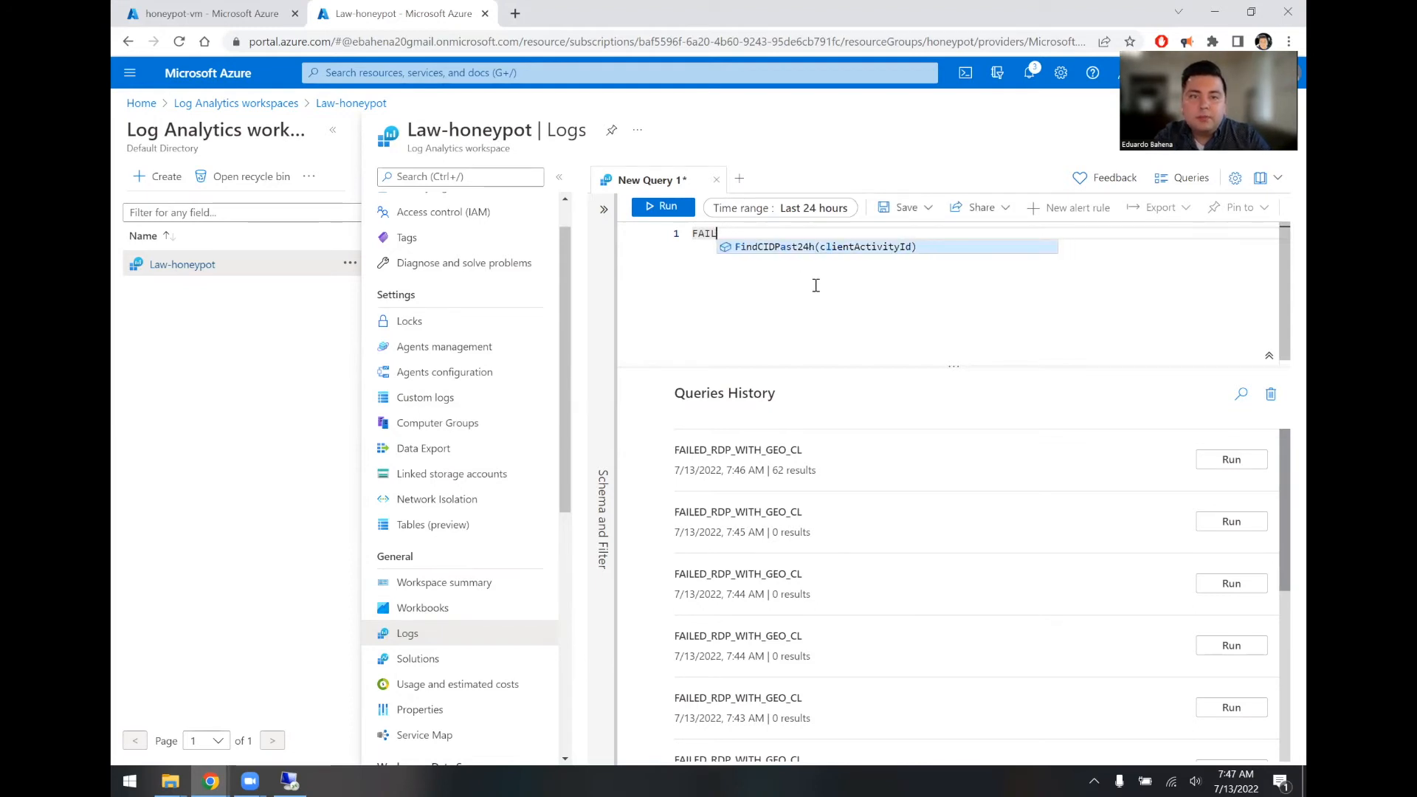
pyautogui.press('BackSpace')
pyautogui.press('BackSpace')
pyautogui.press('BackSpace')
pyautogui.press('BackSpace')
# Step: Rerun the most recent FAILED_RDP_WITH_GEO_CL query from the query history and look over the result columns
pyautogui.click(1231, 459)
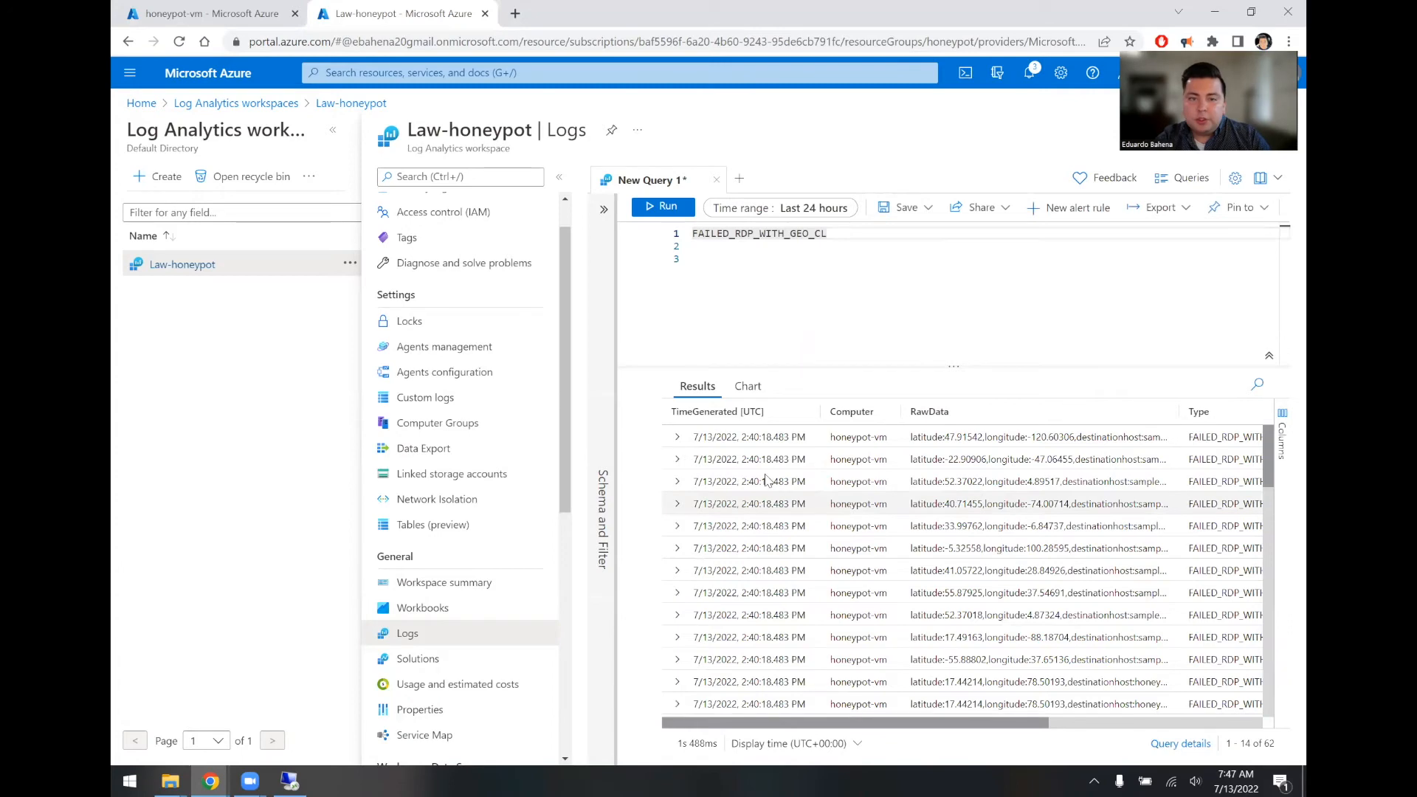
pyautogui.hscroll(5, 763, 481)
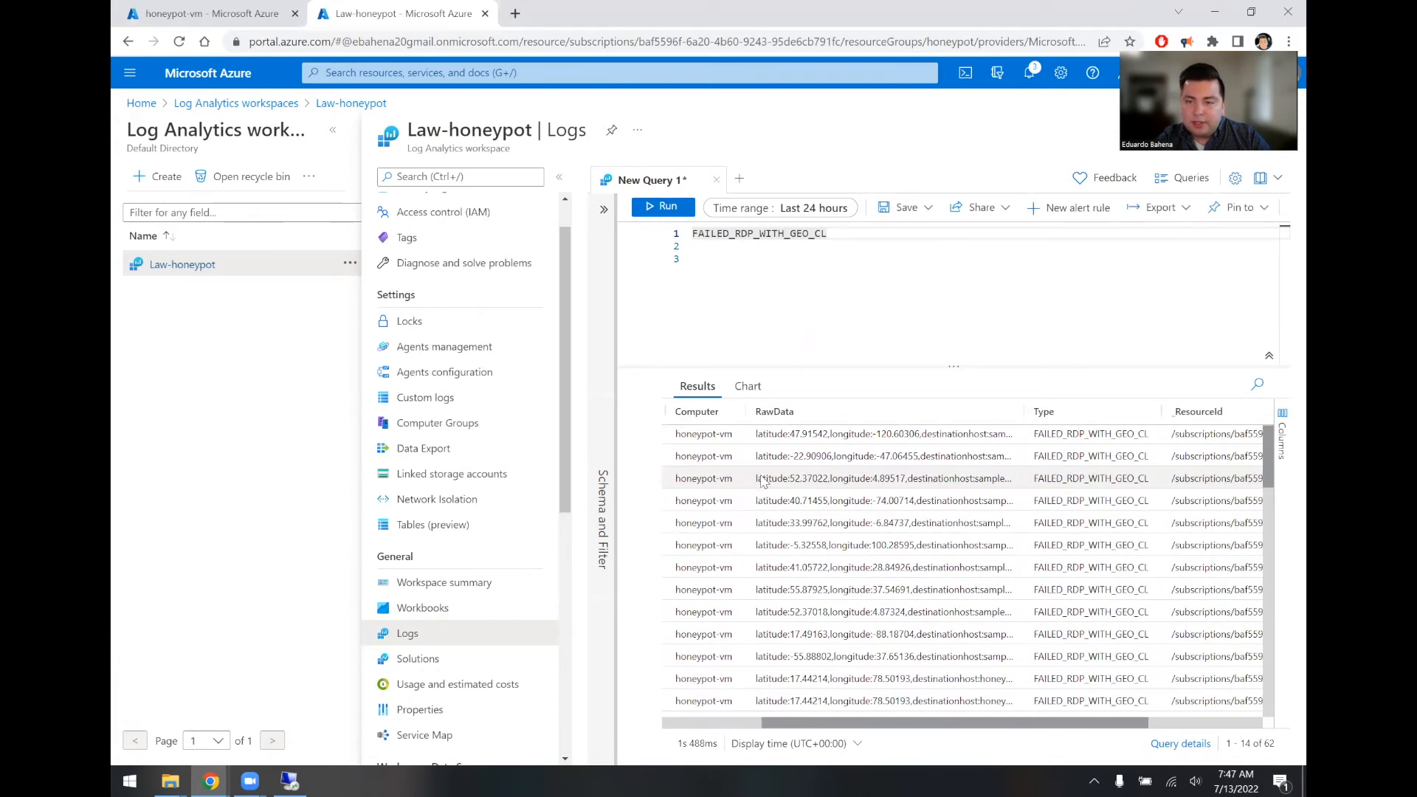
pyautogui.hscroll(3, 764, 481)
pyautogui.hscroll(-8, 763, 472)
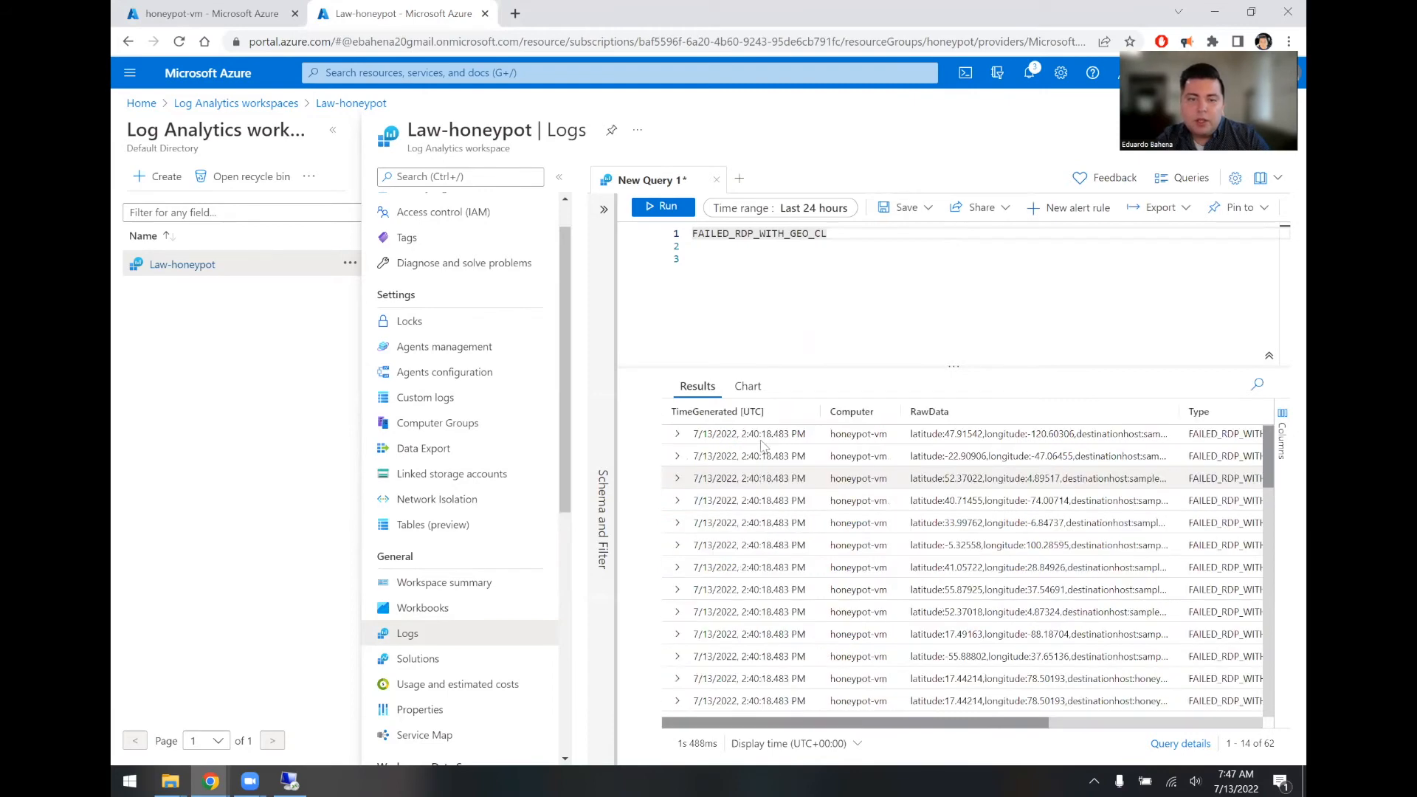
# Step: Widen the RawData column in the results to read more of each failed RDP record
pyautogui.moveTo(1176, 412); pyautogui.dragTo(1255, 411)
pyautogui.hscroll(1, 1016, 498)
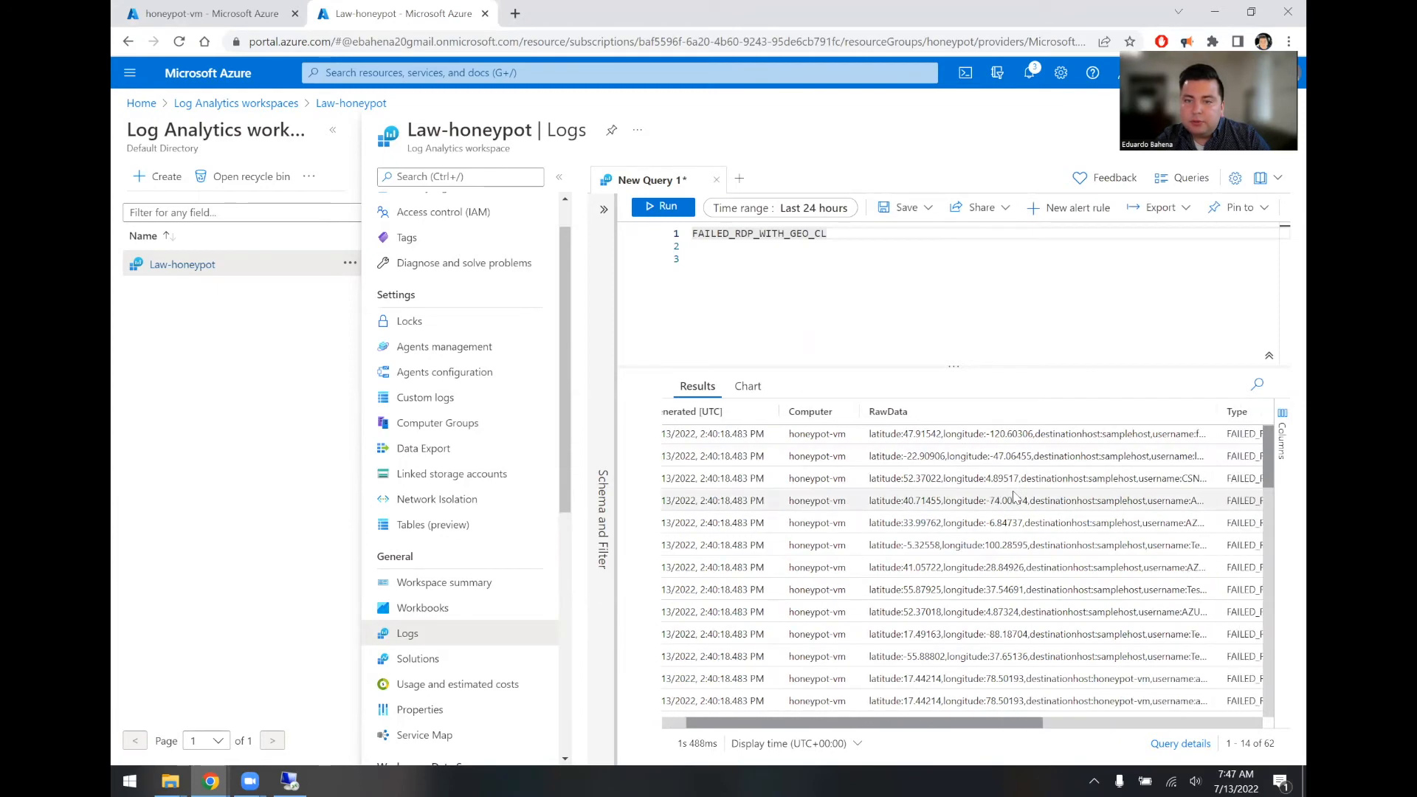
pyautogui.hscroll(2, 1015, 498)
pyautogui.moveTo(1123, 419); pyautogui.dragTo(1205, 412)
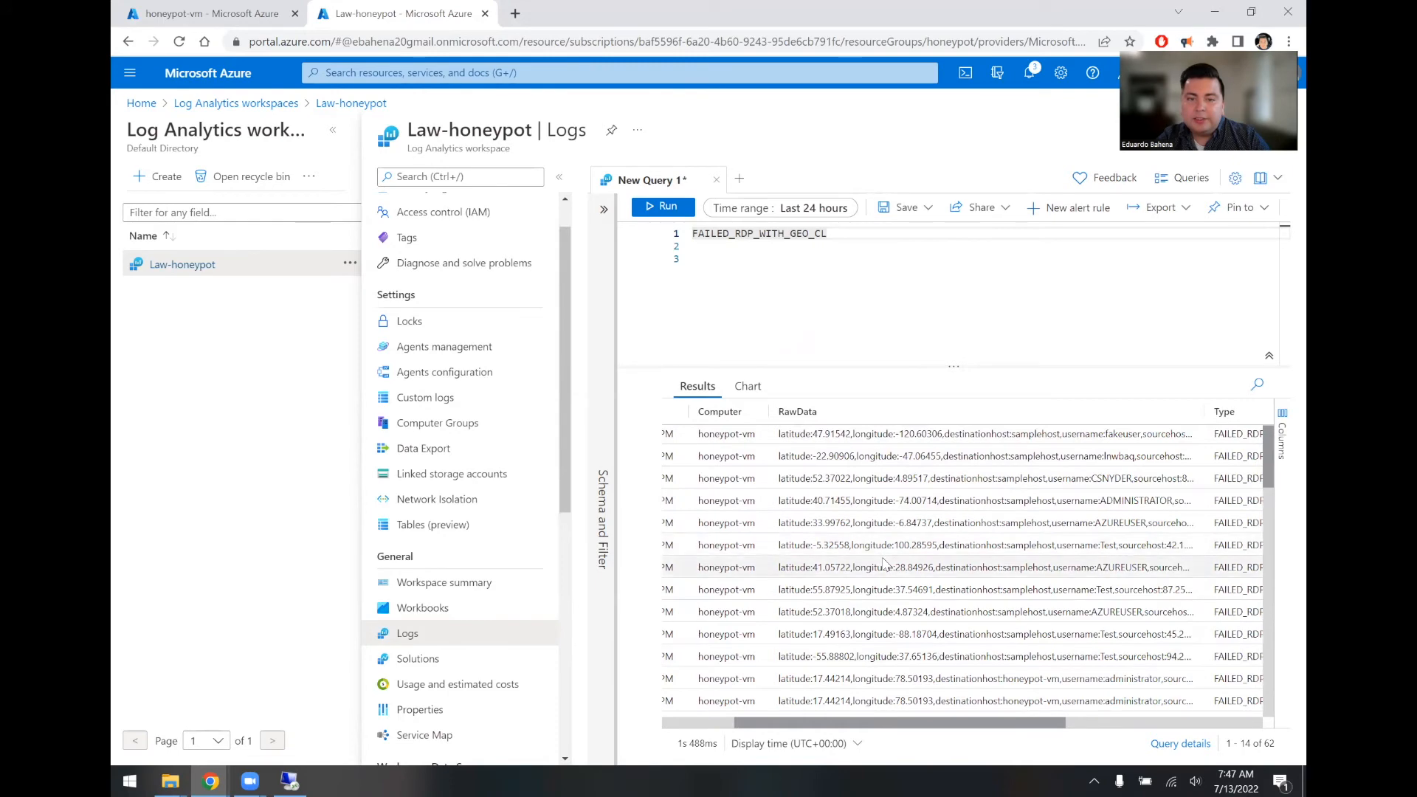
pyautogui.scroll(-1, 884, 563)
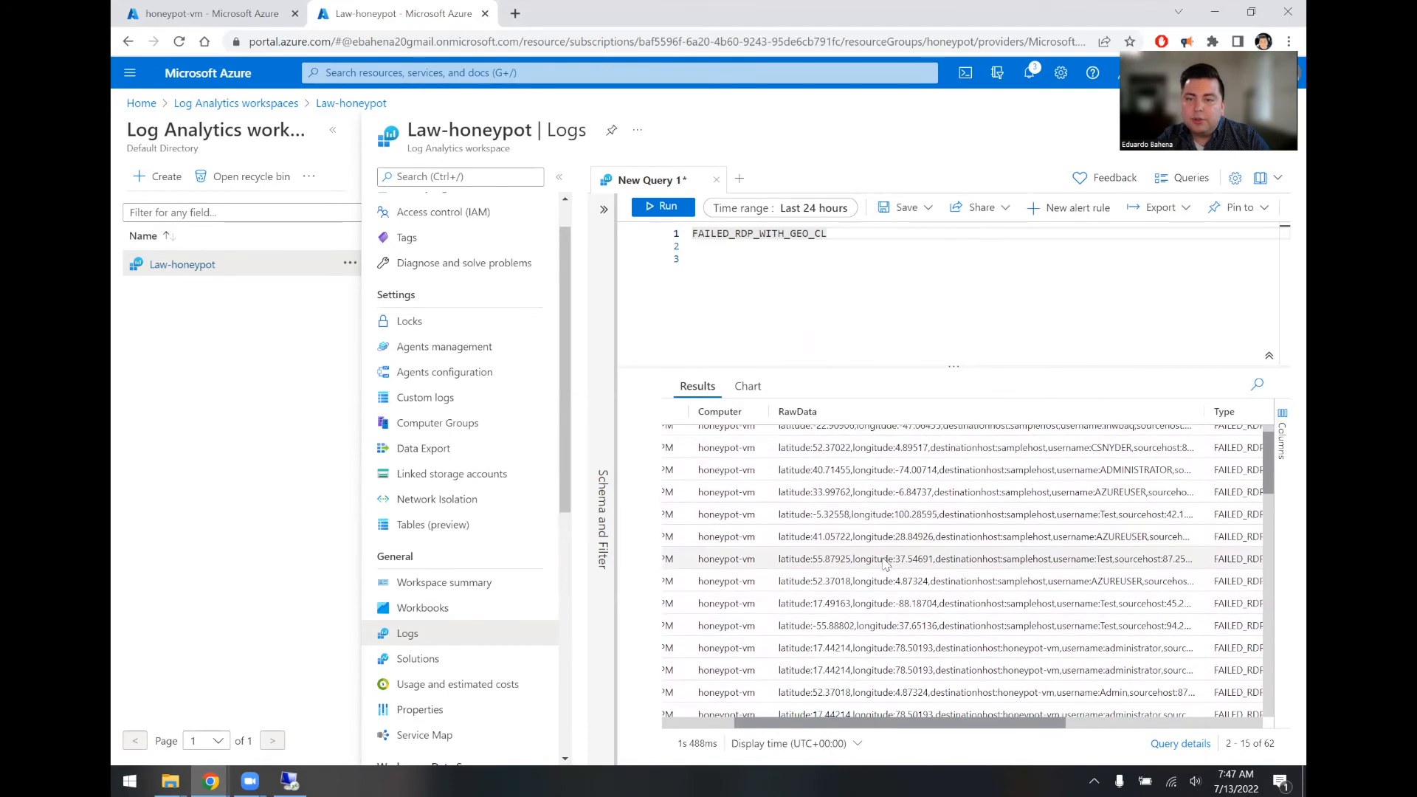
# Step: Examine the FAILED_RDP_WITH_GEO_CL query results, checking the TimeGenerated, Computer and RawData columns across the sample and honeypot-vm records
pyautogui.scroll(-4, 885, 563)
pyautogui.scroll(-3, 885, 563)
pyautogui.scroll(-10, 885, 563)
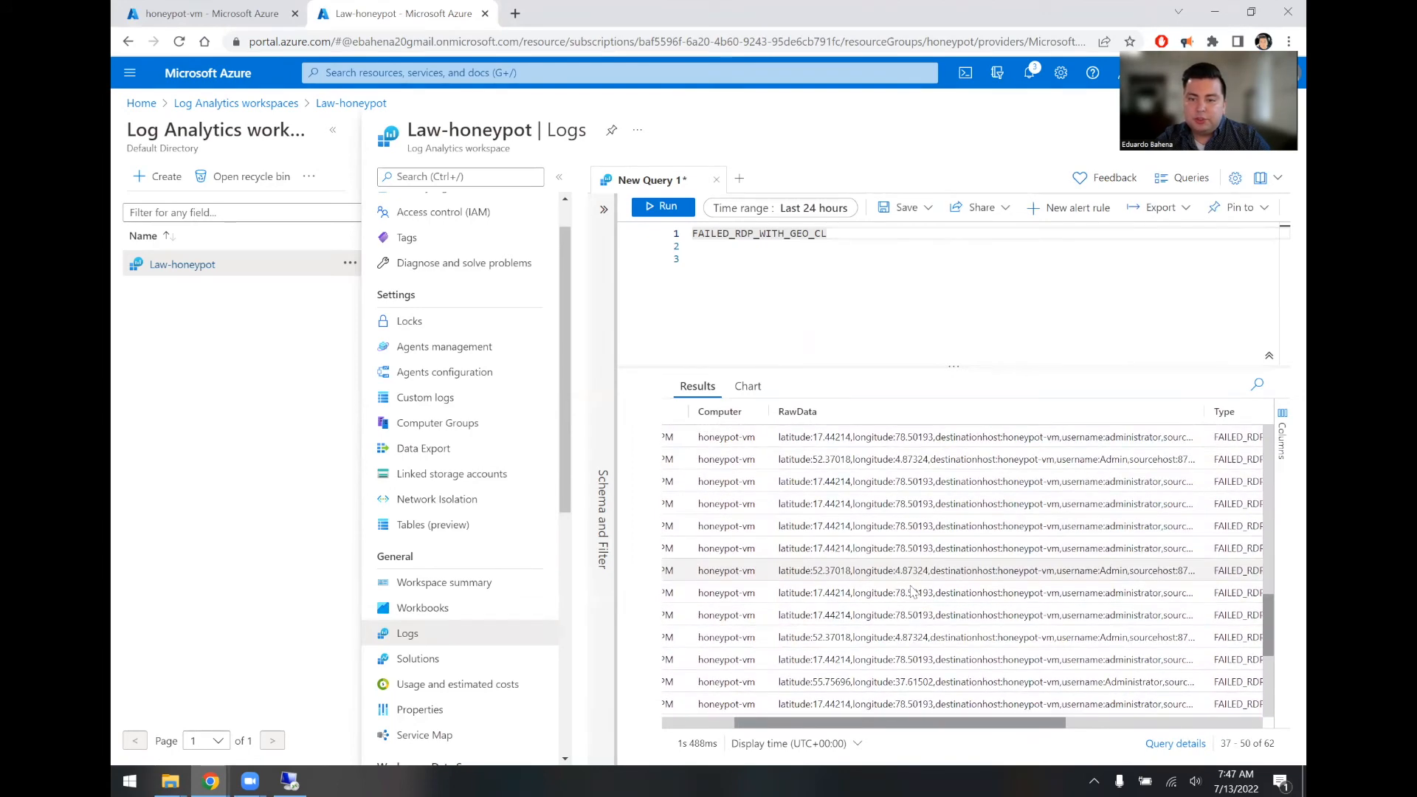
pyautogui.scroll(5, 1079, 472)
pyautogui.hscroll(1, 1078, 473)
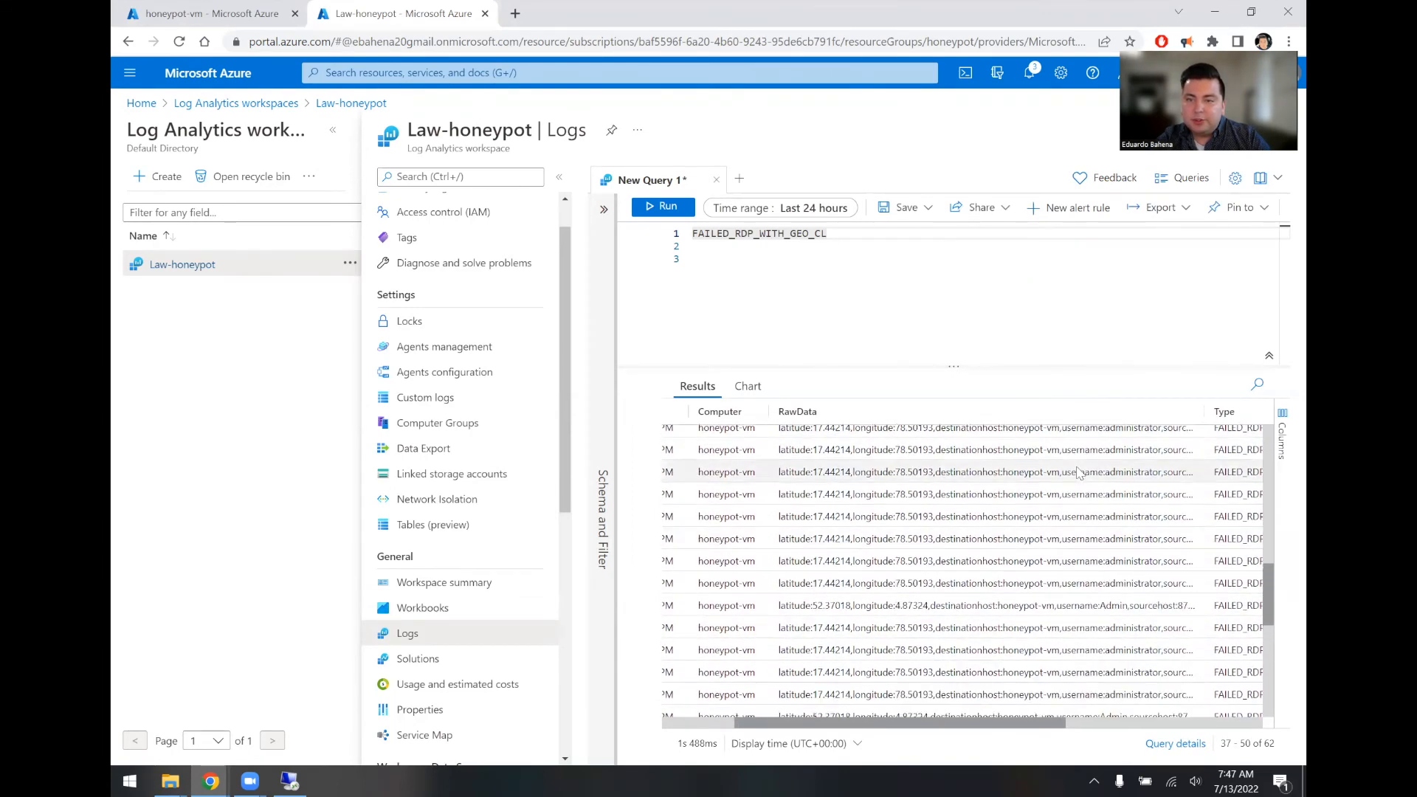
pyautogui.scroll(5, 1078, 473)
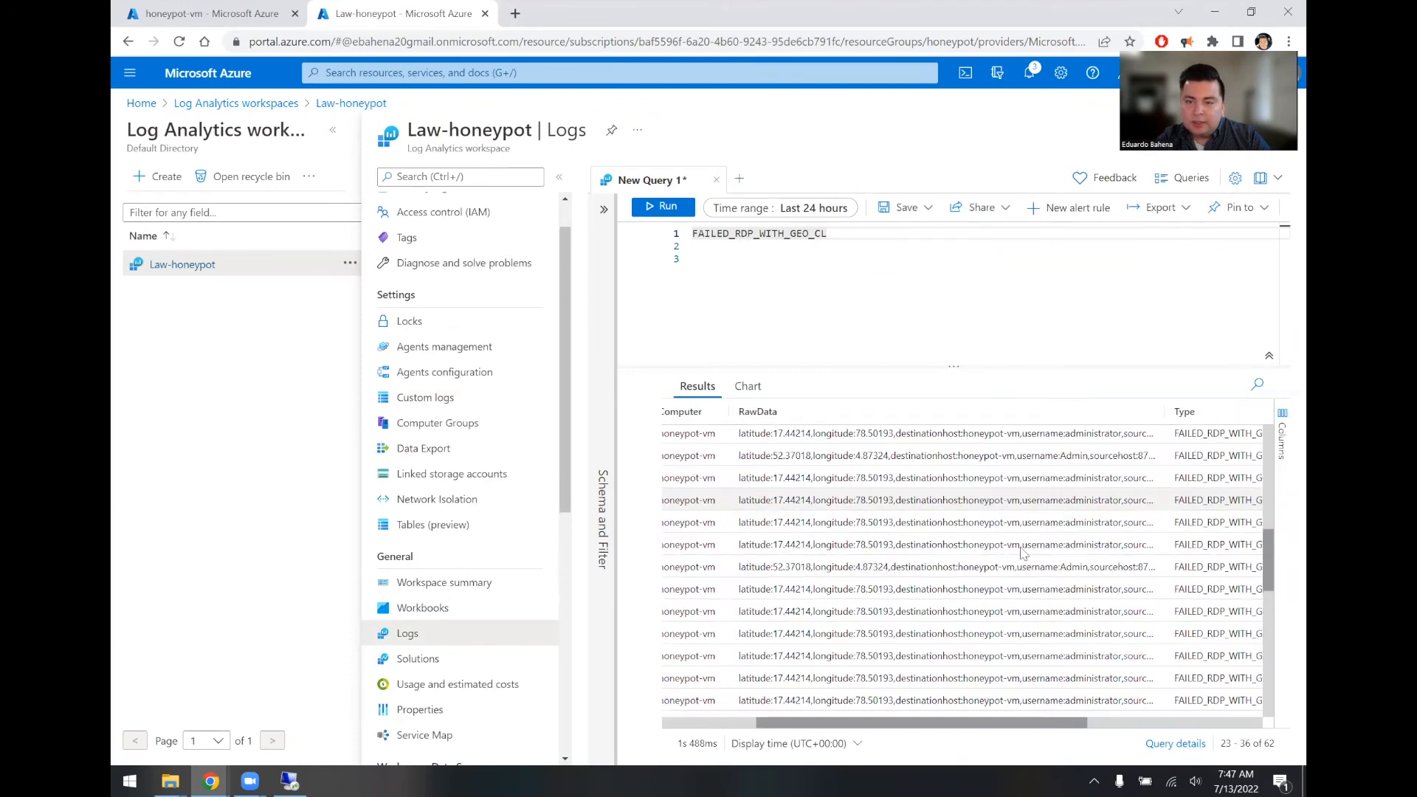
pyautogui.scroll(3, 1054, 506)
pyautogui.hscroll(-1, 1053, 505)
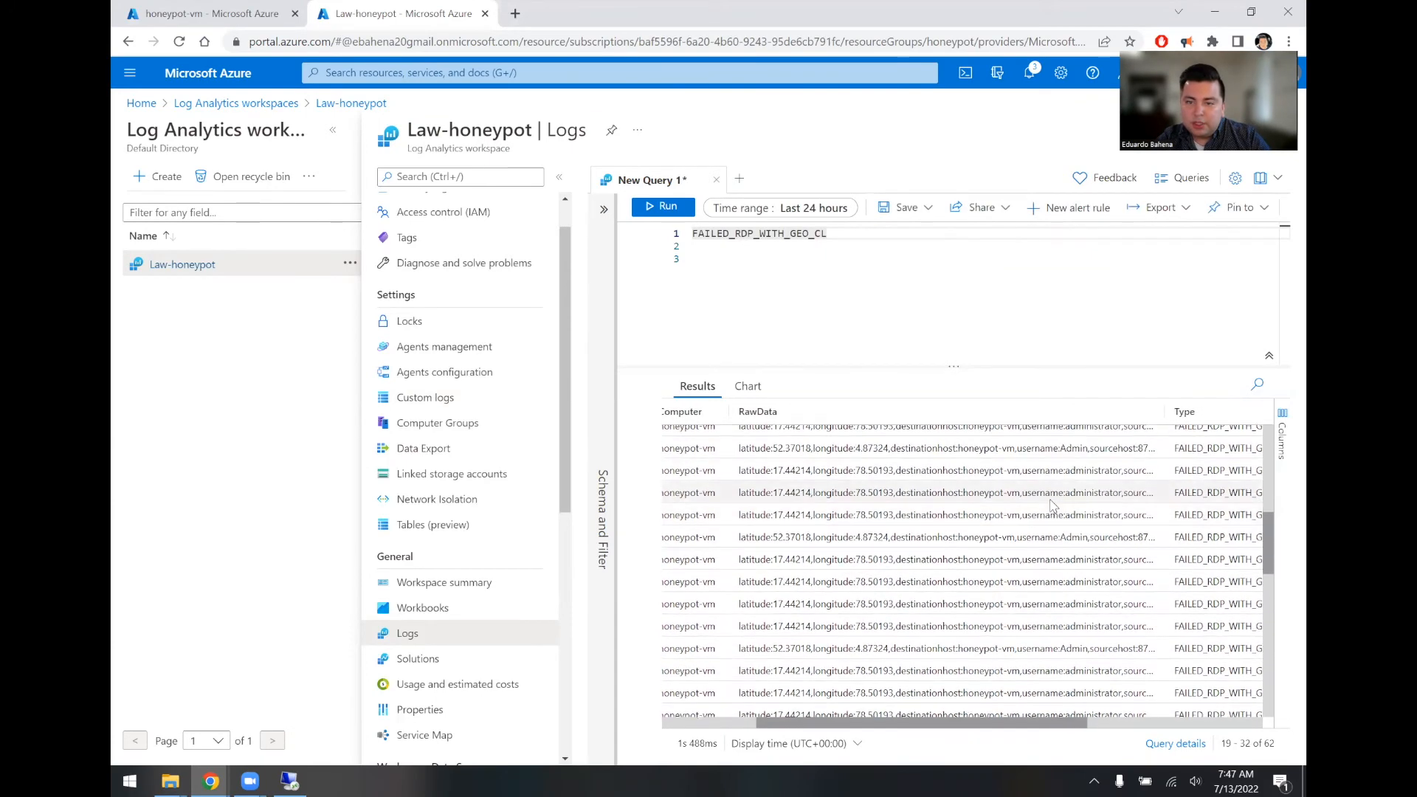
pyautogui.scroll(4, 1053, 505)
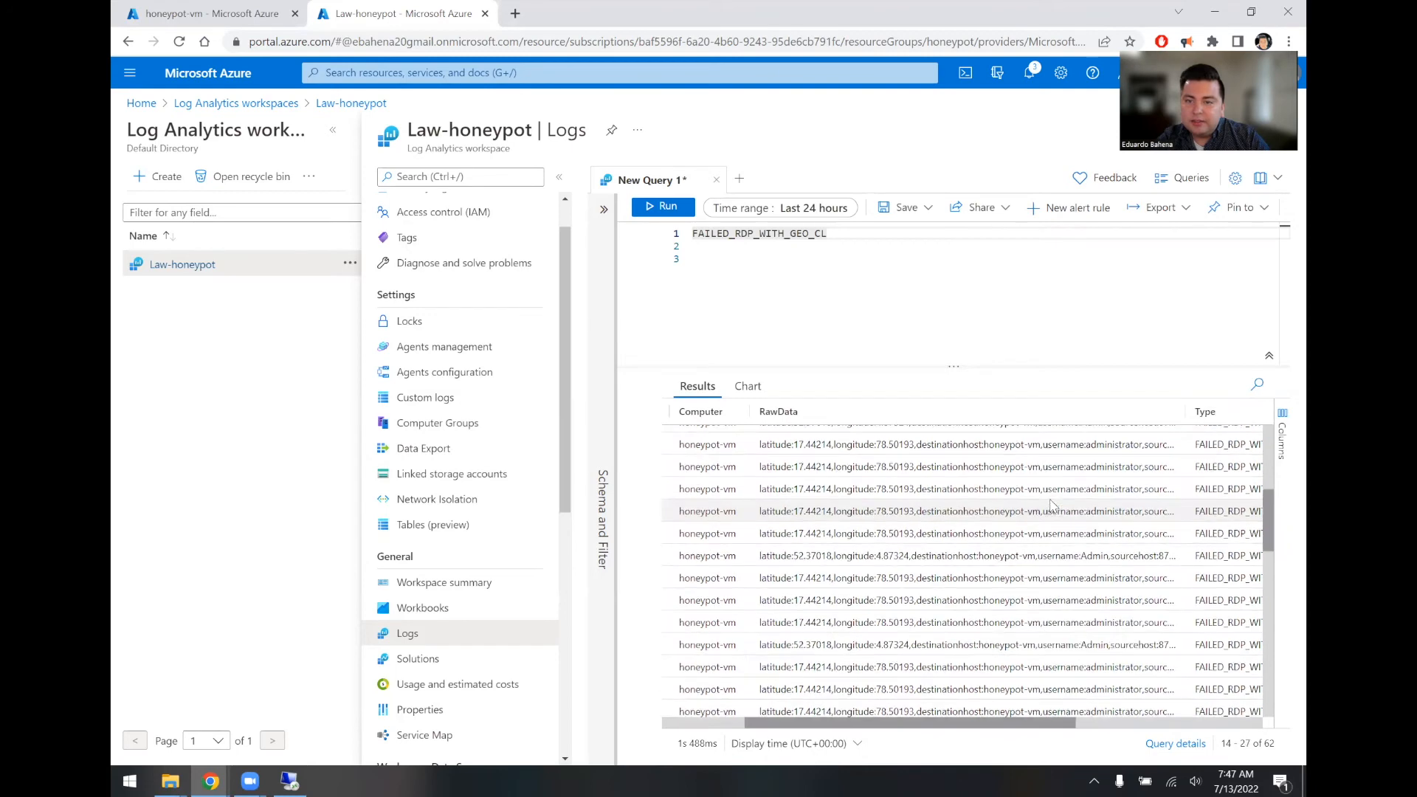
pyautogui.scroll(1, 1053, 505)
pyautogui.hscroll(-3, 1053, 506)
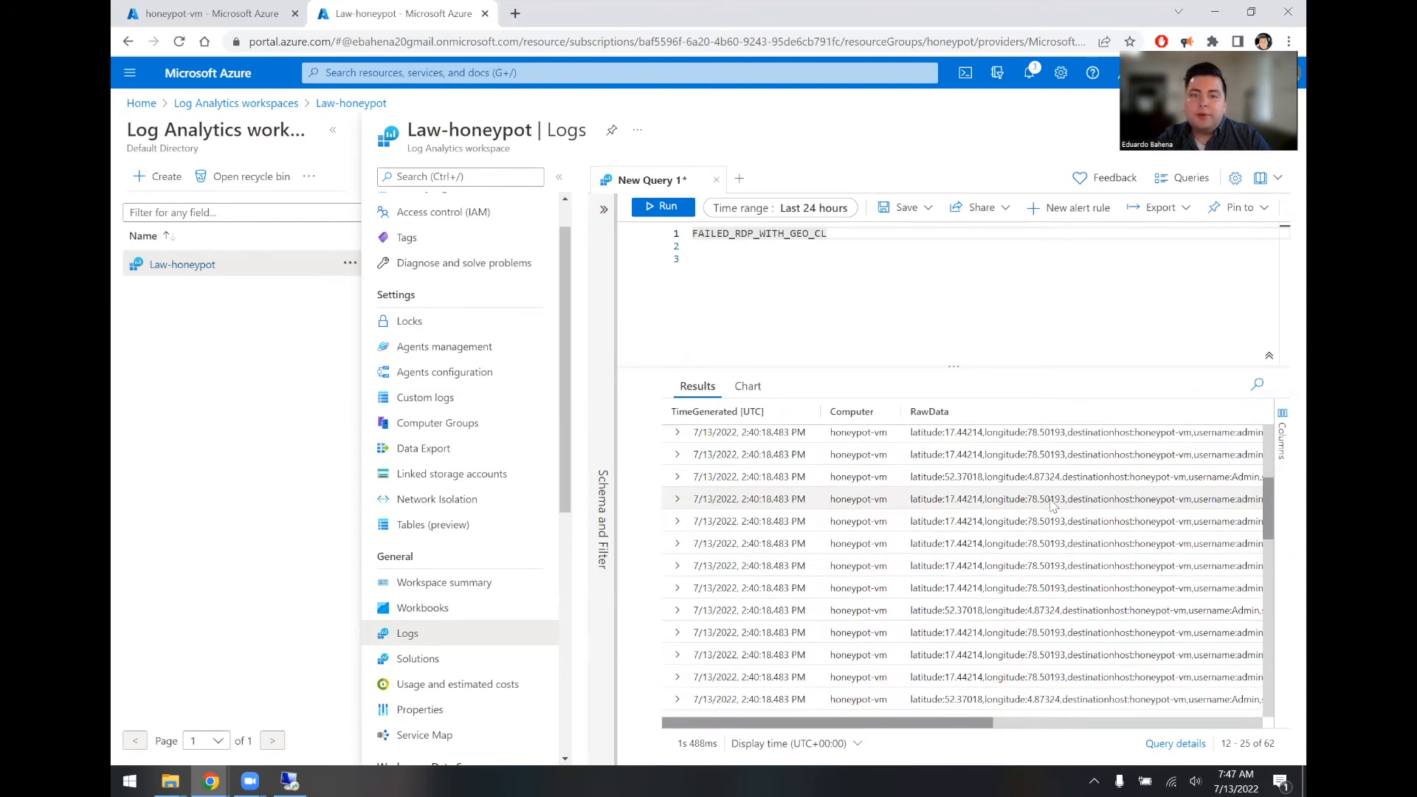
pyautogui.scroll(7, 952, 545)
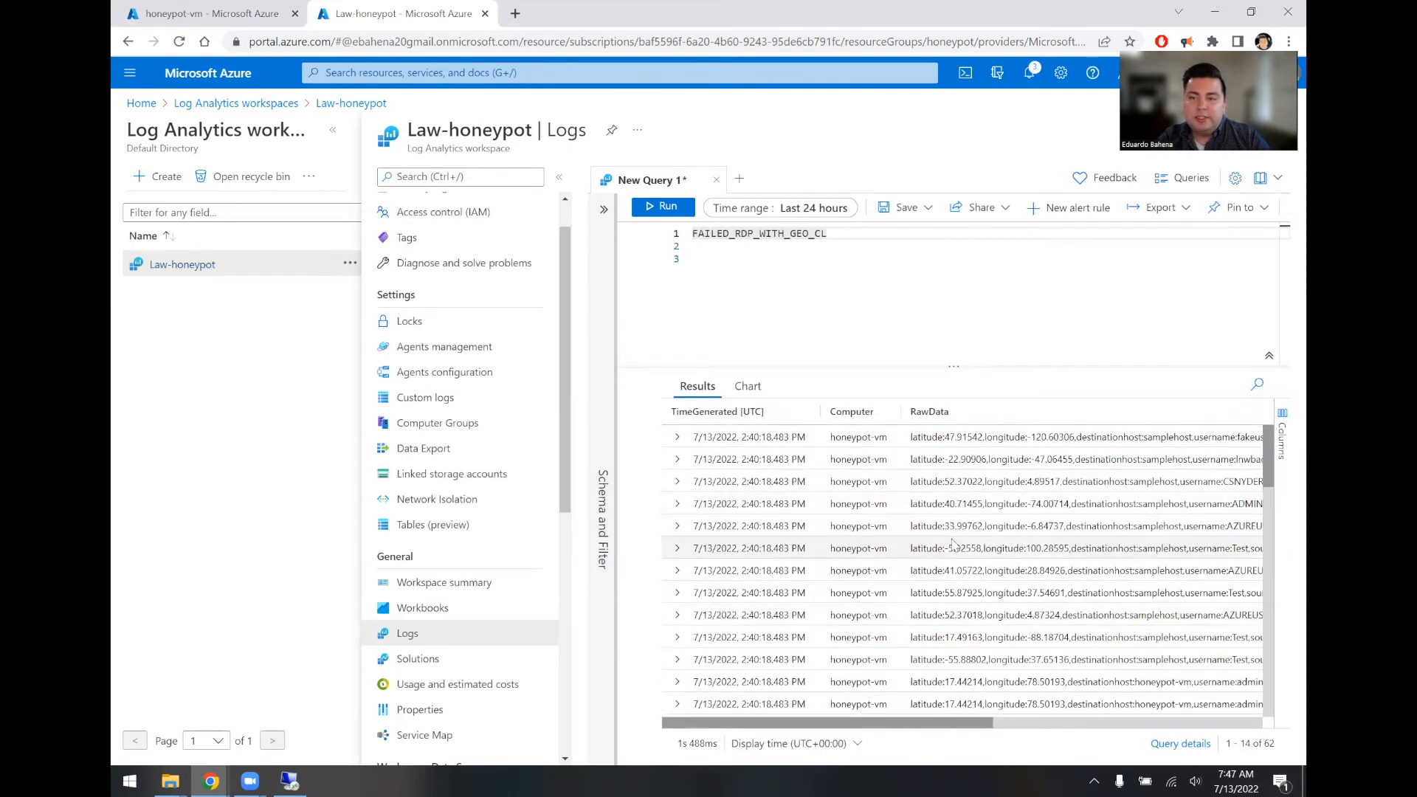
pyautogui.hscroll(2, 952, 545)
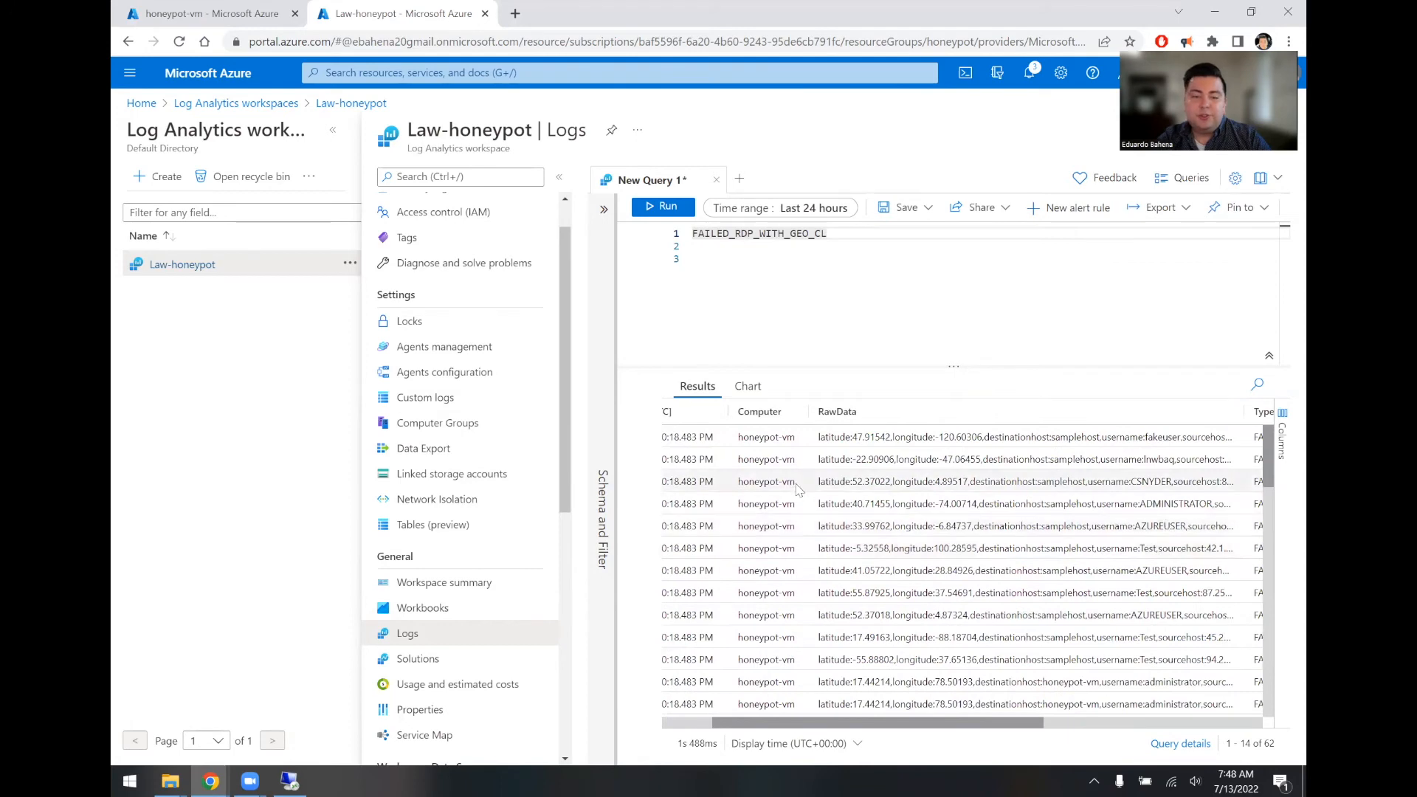
pyautogui.hscroll(-3, 801, 491)
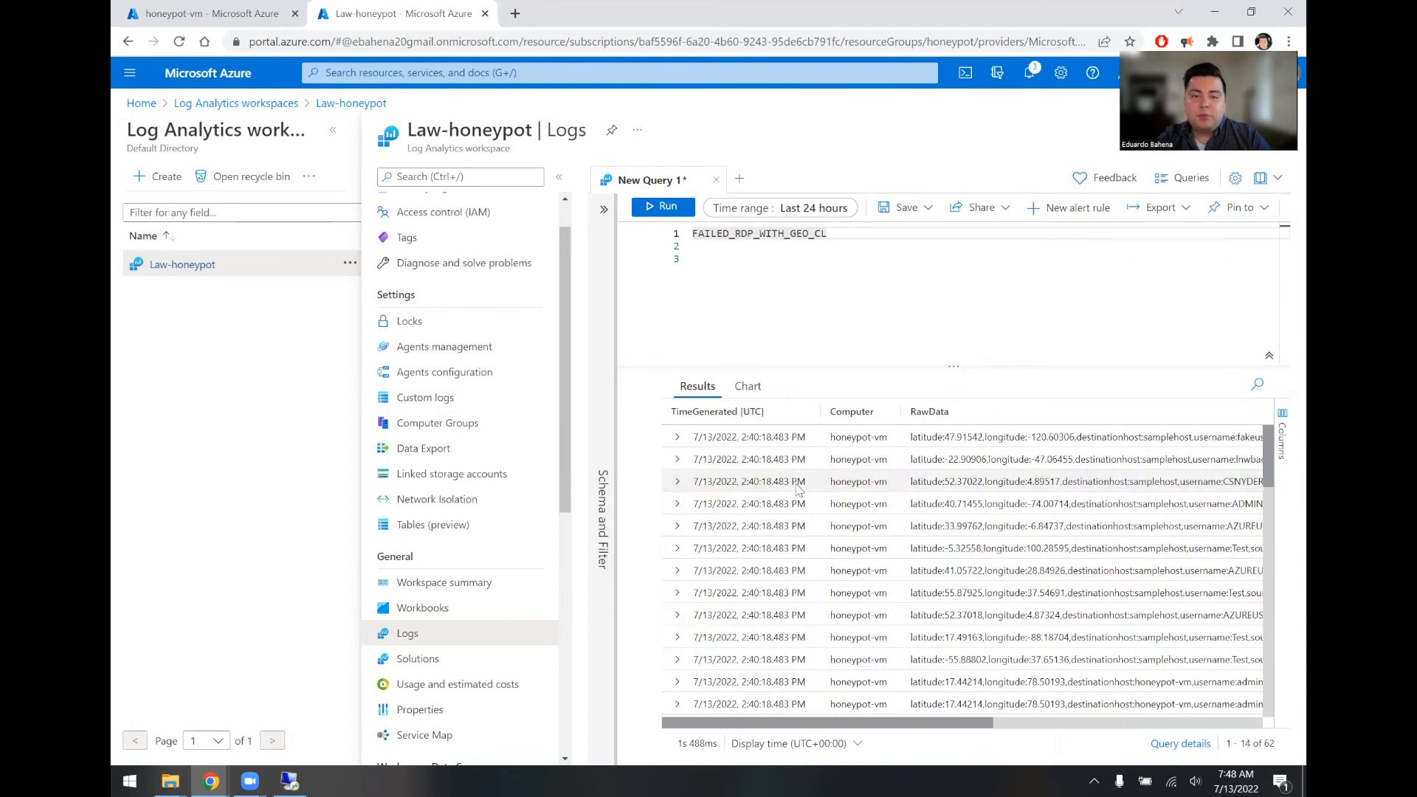
# Step: Expand the first result record and start extracting fields from FAILED_RDP_WITH_GEO_CL
pyautogui.click(675, 438)
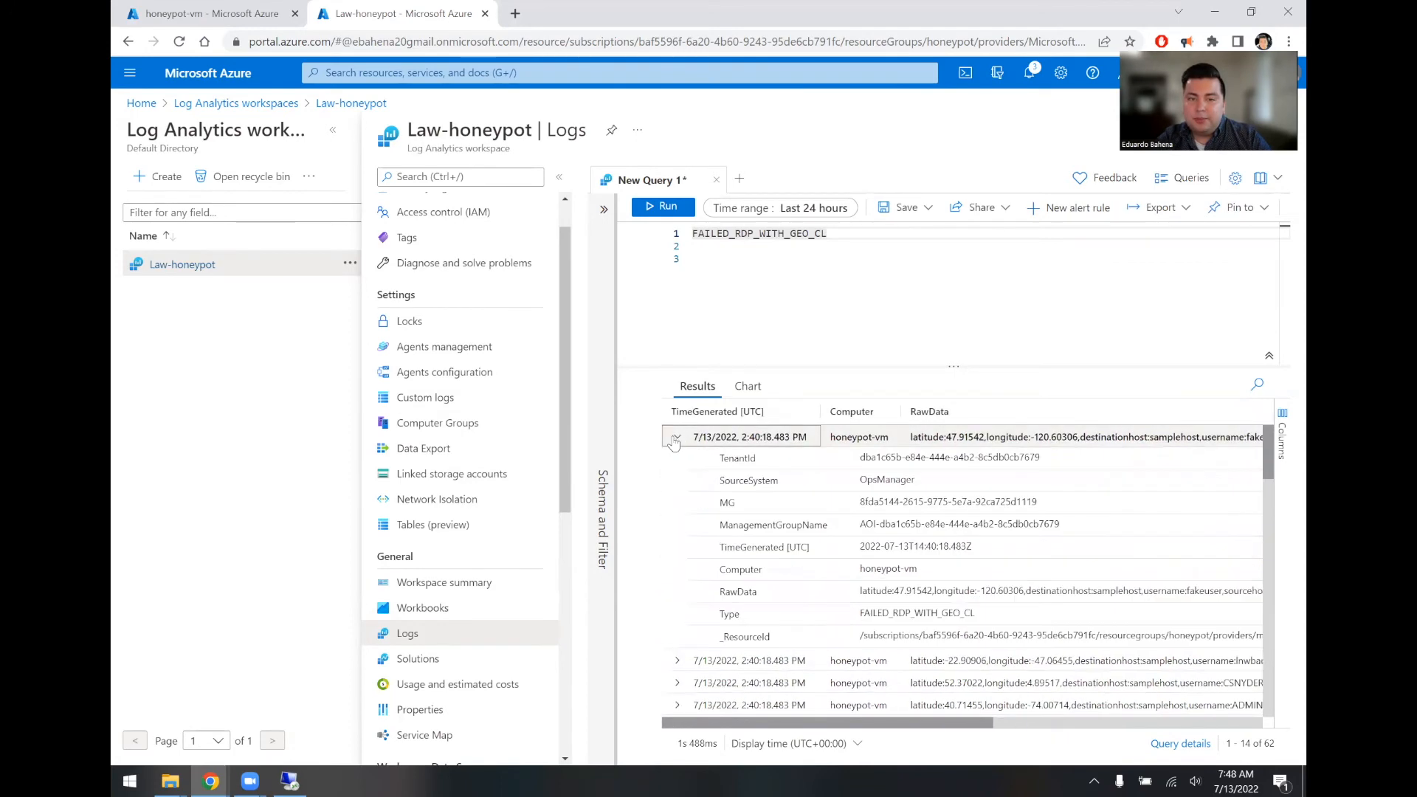
pyautogui.rightClick(730, 441)
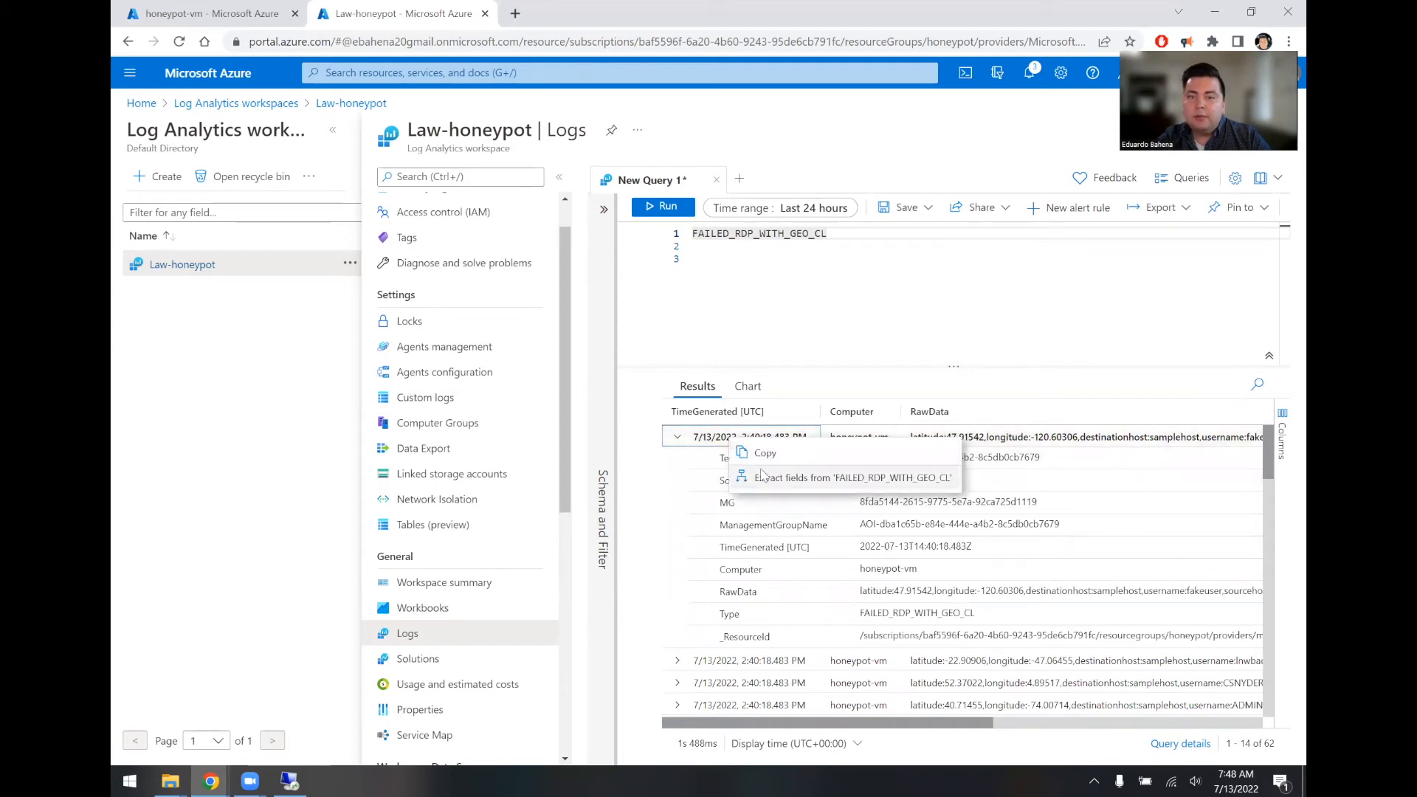
pyautogui.click(845, 479)
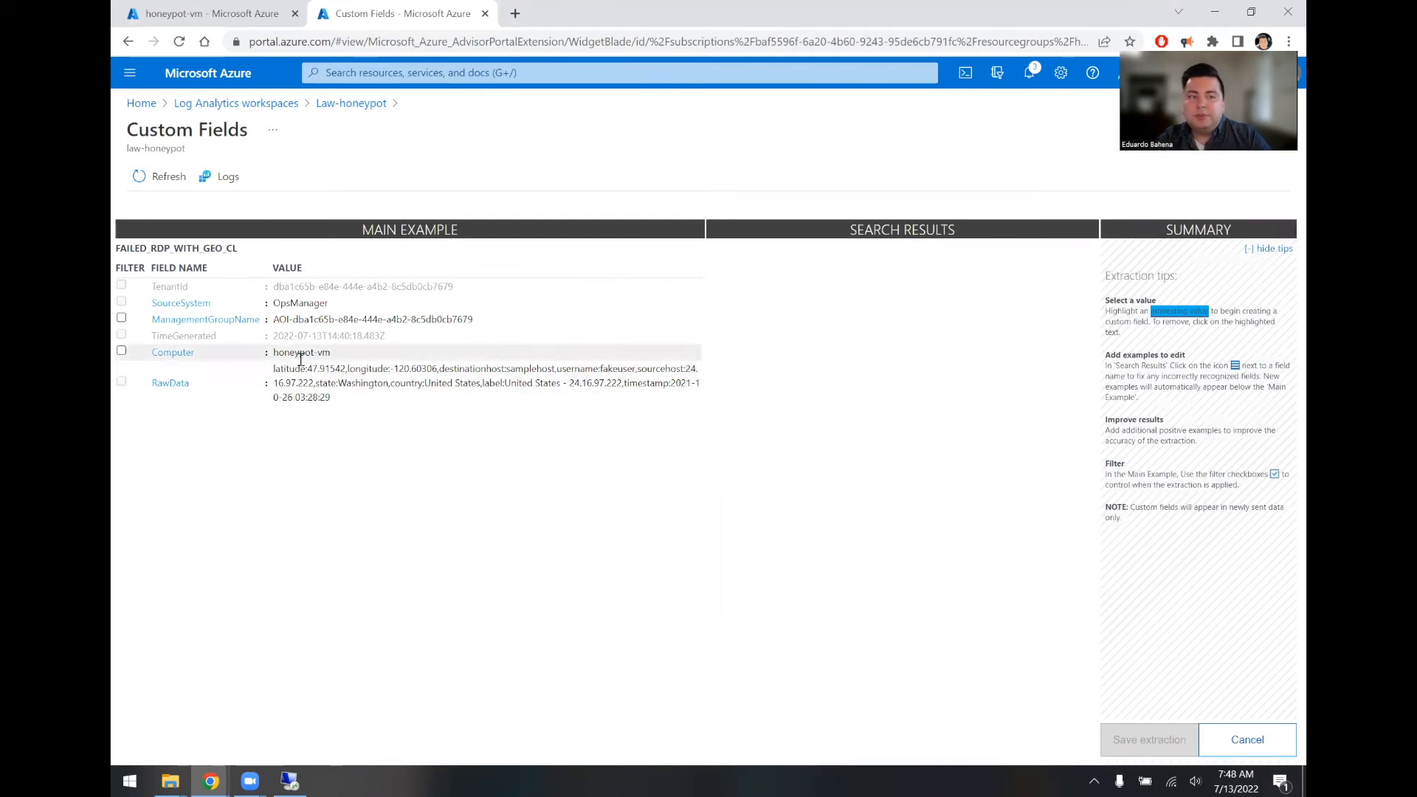
# Step: Extract the latitude value 47.91542 from RawData as a Numeric custom field titled latitude
pyautogui.moveTo(308, 369); pyautogui.dragTo(346, 369)
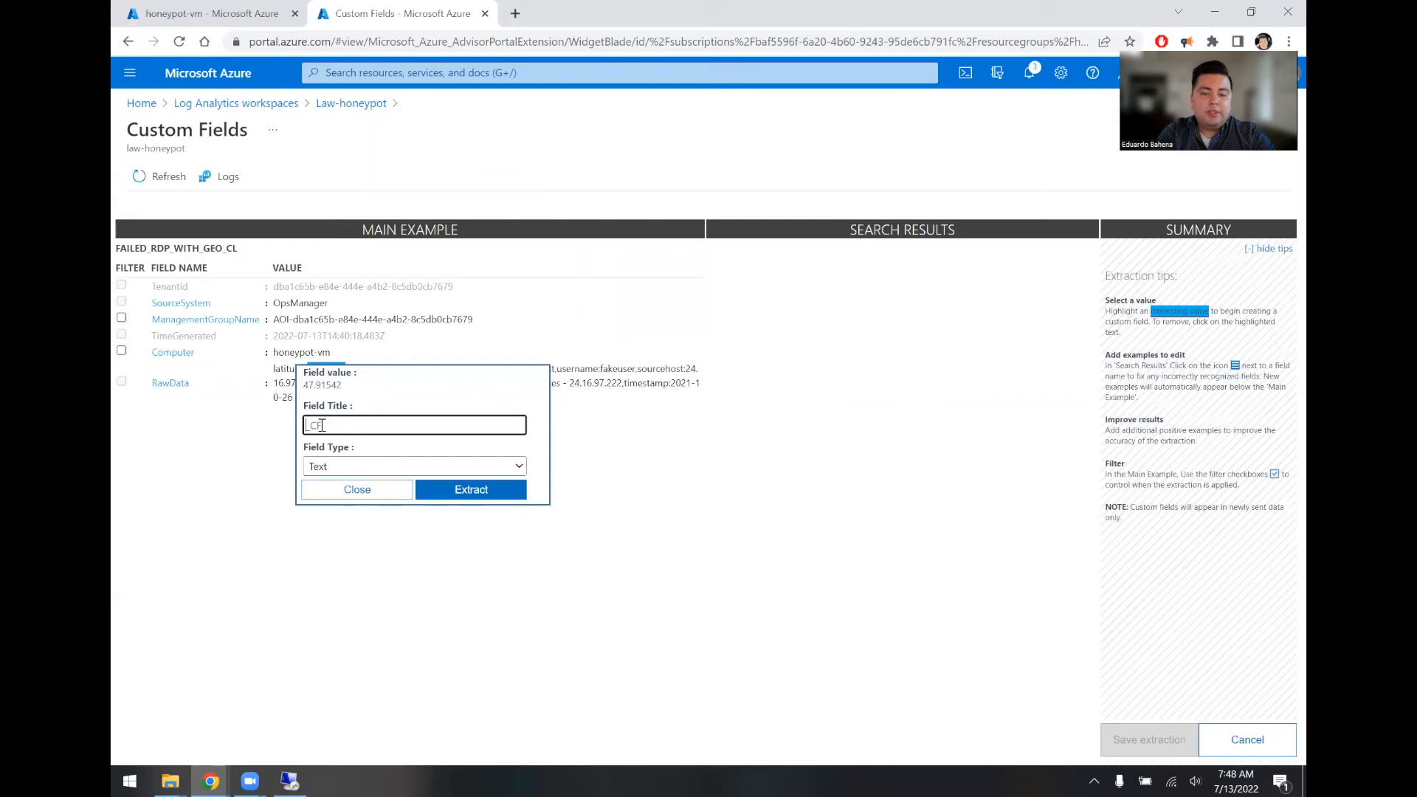
pyautogui.write('latitude')
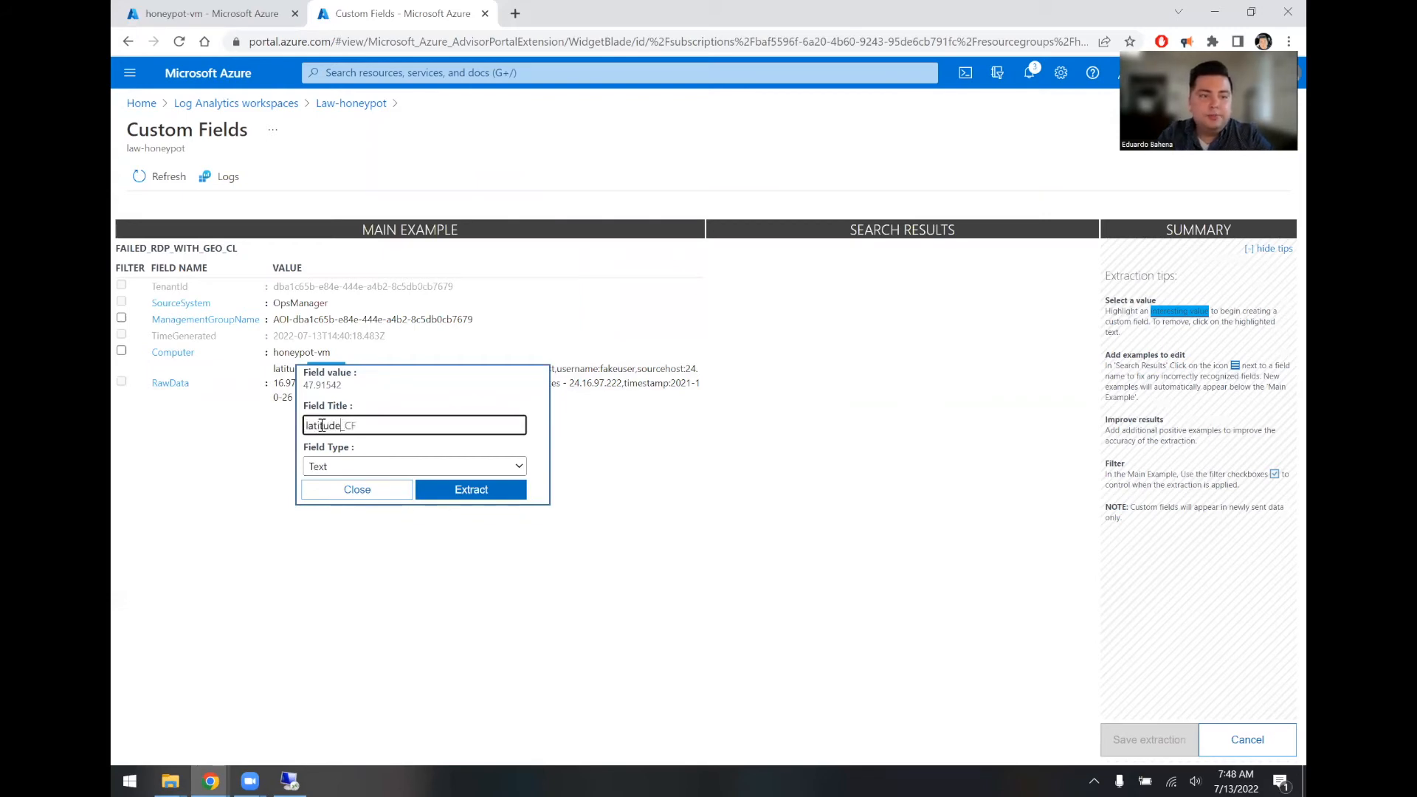
pyautogui.click(336, 466)
pyautogui.click(350, 500)
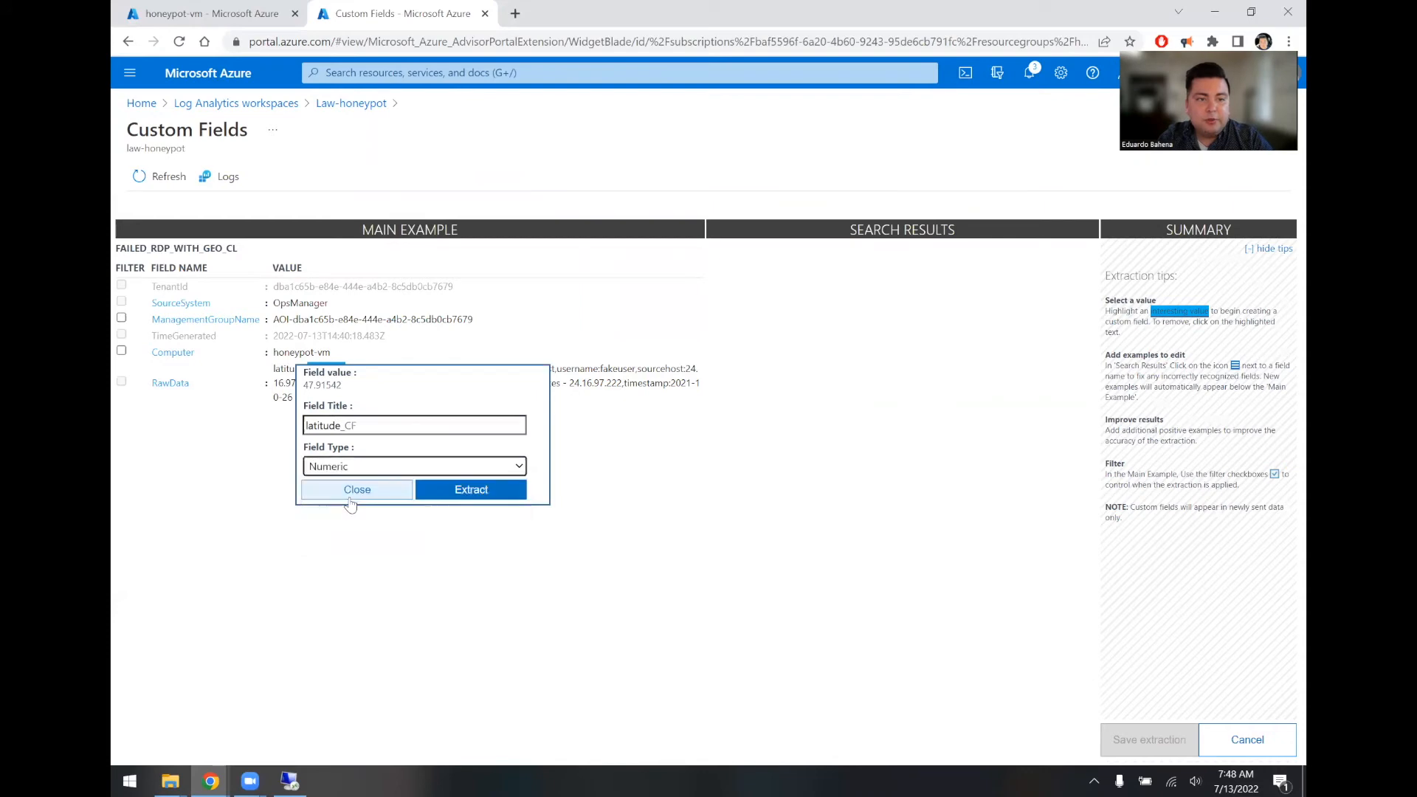
pyautogui.click(453, 491)
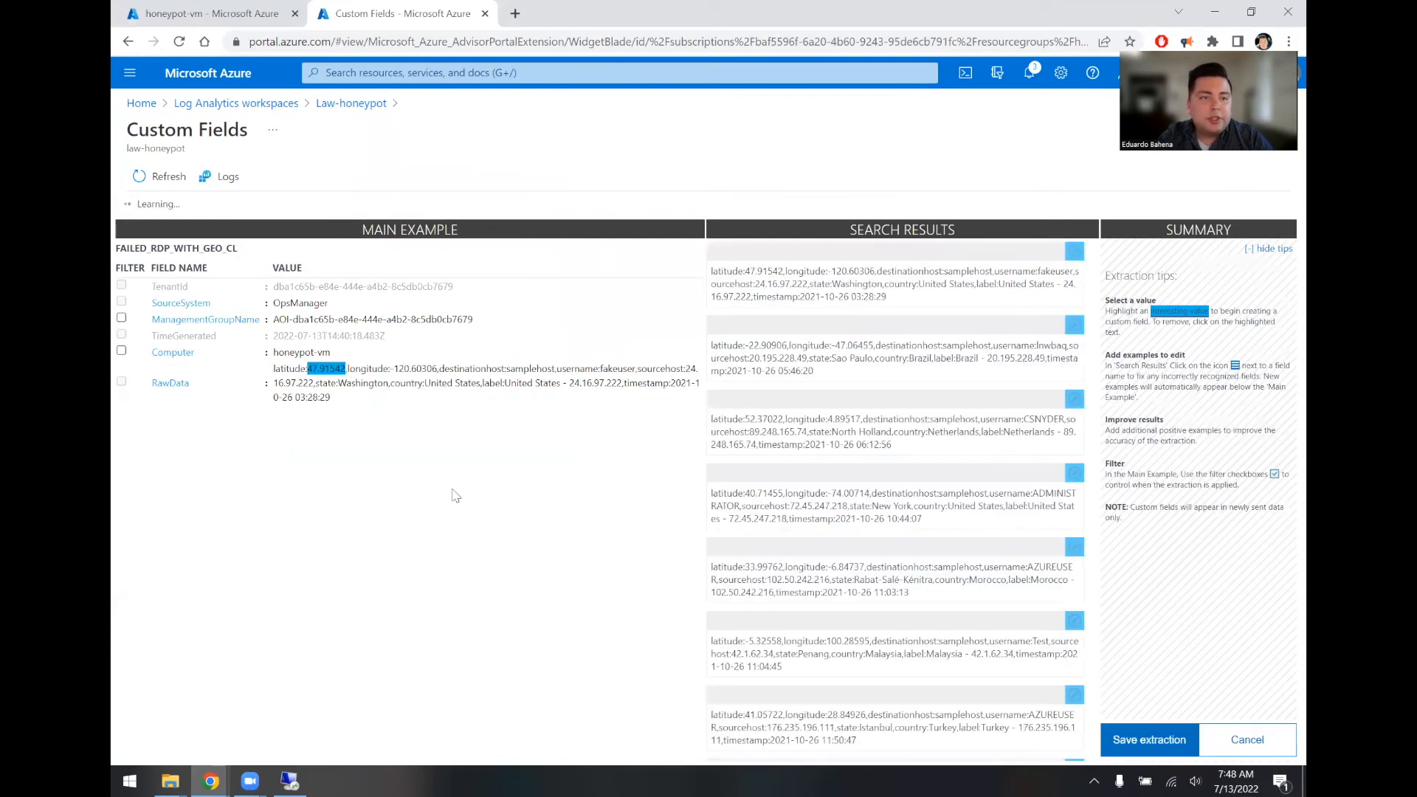
# Step: Check the highlighted latitude in all the search results and save the extraction
pyautogui.scroll(-1, 748, 325)
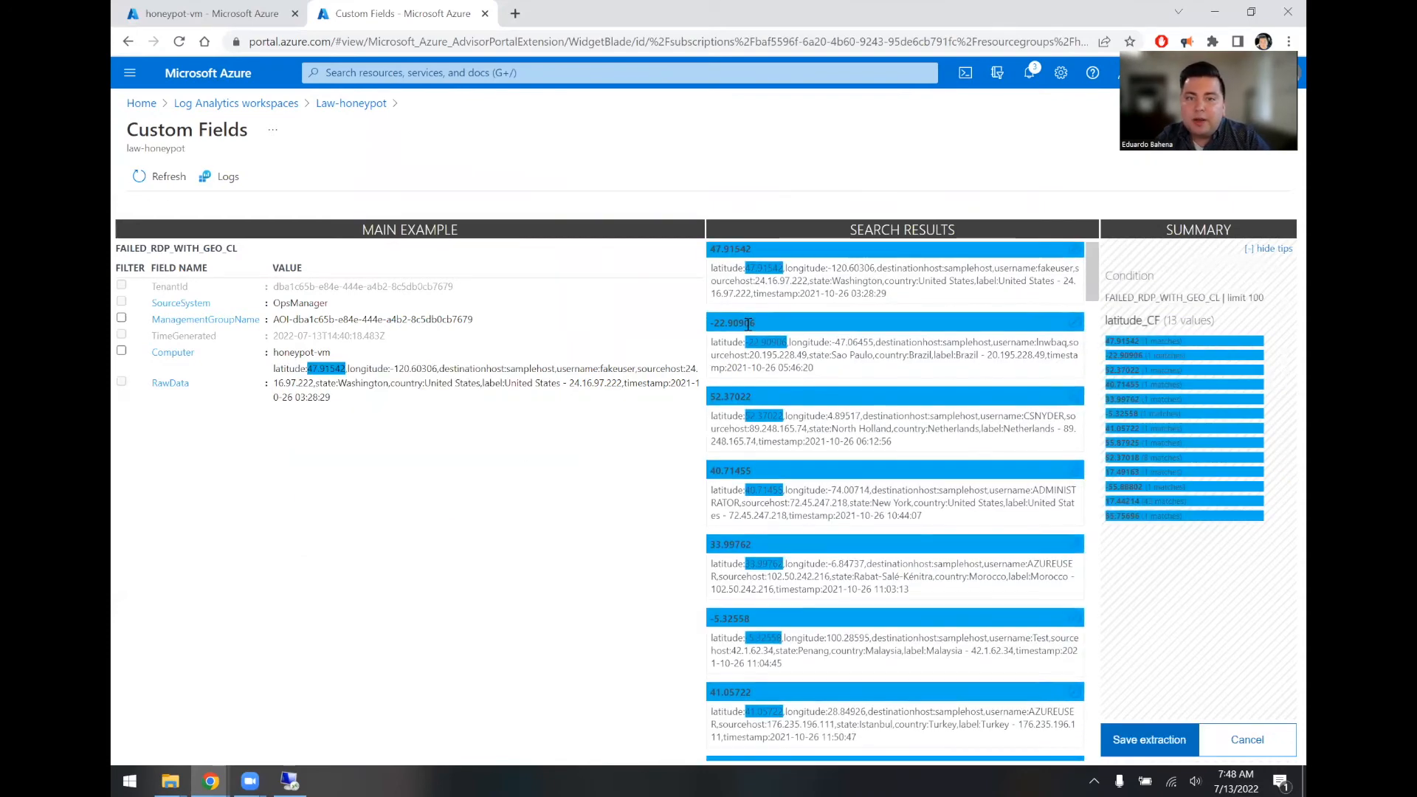
pyautogui.scroll(-5, 748, 325)
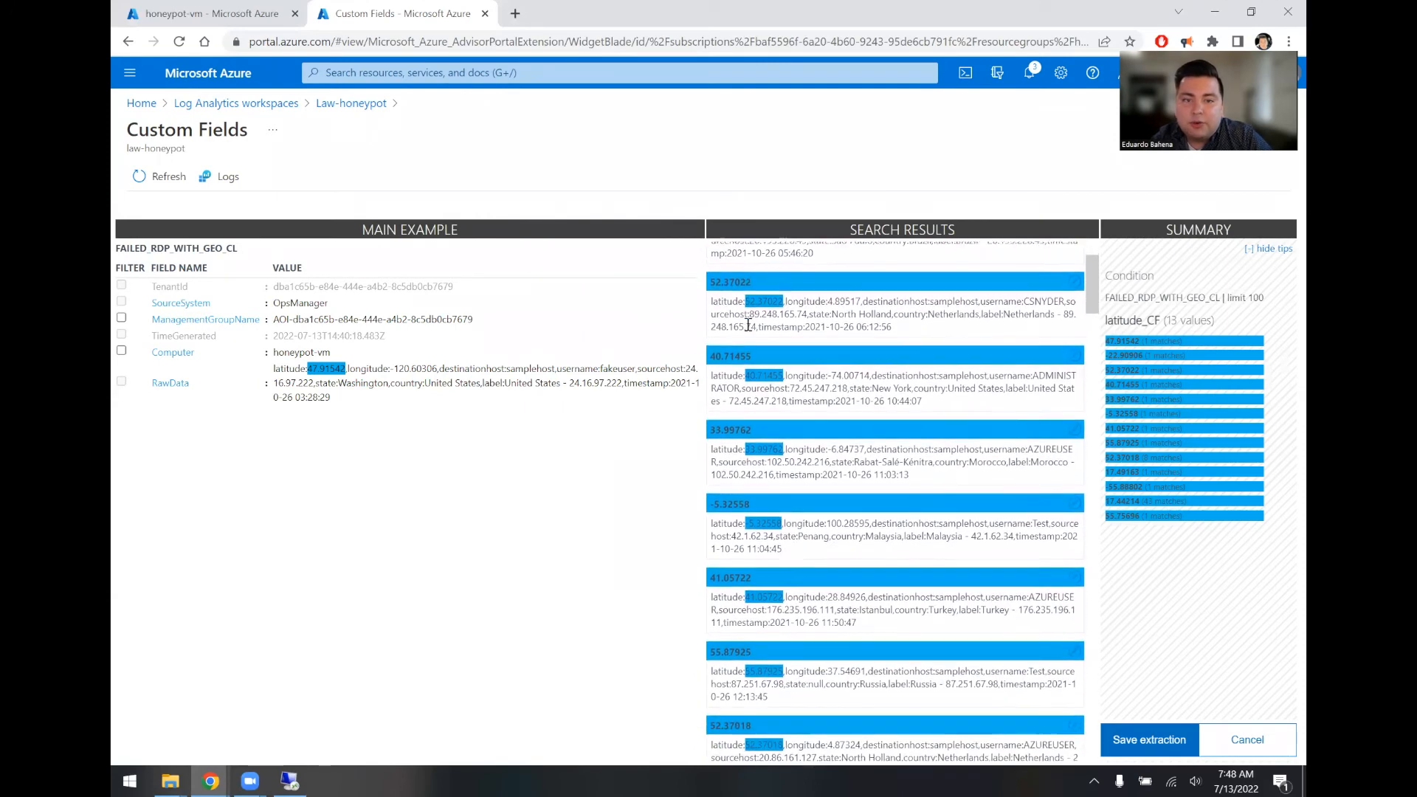
pyautogui.scroll(-10, 747, 325)
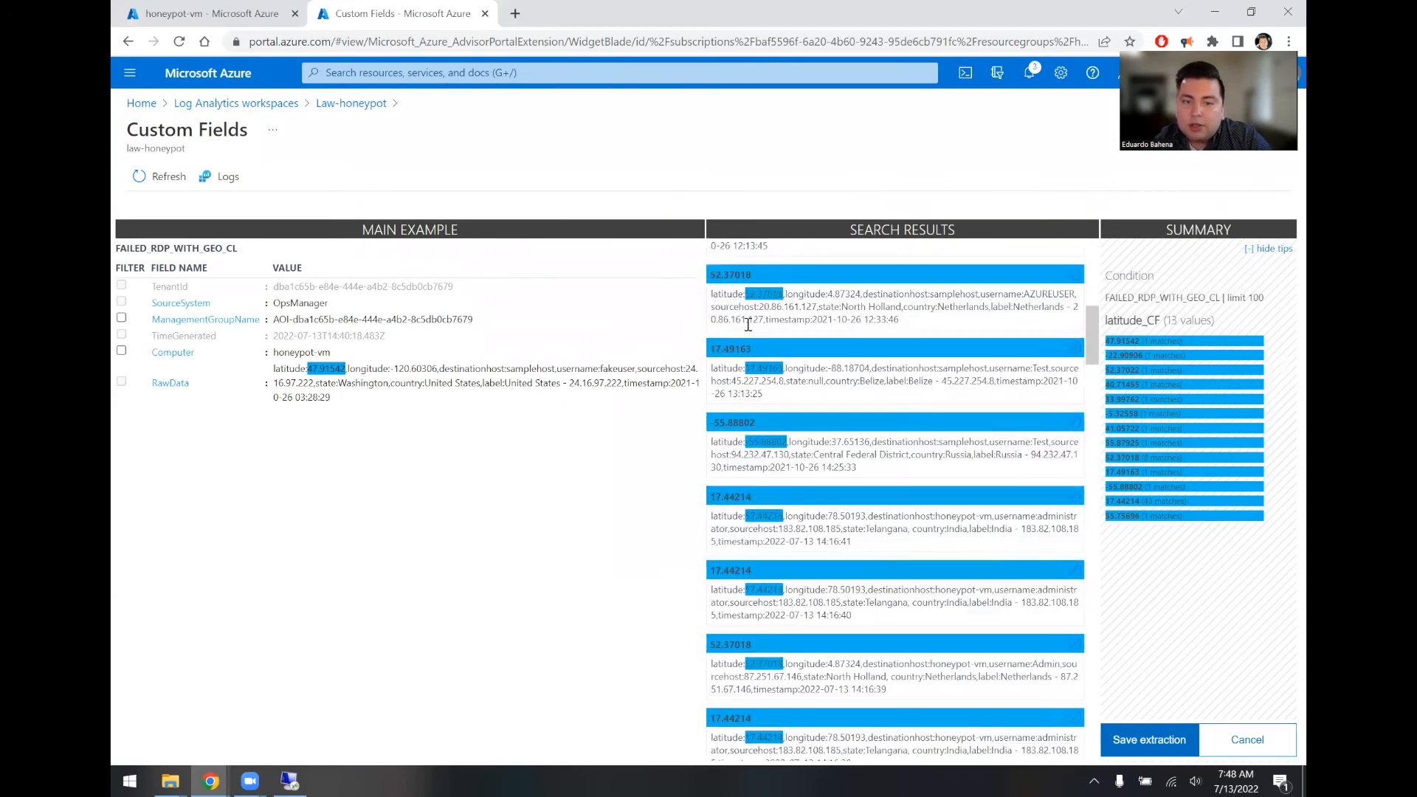
pyautogui.scroll(-13, 748, 324)
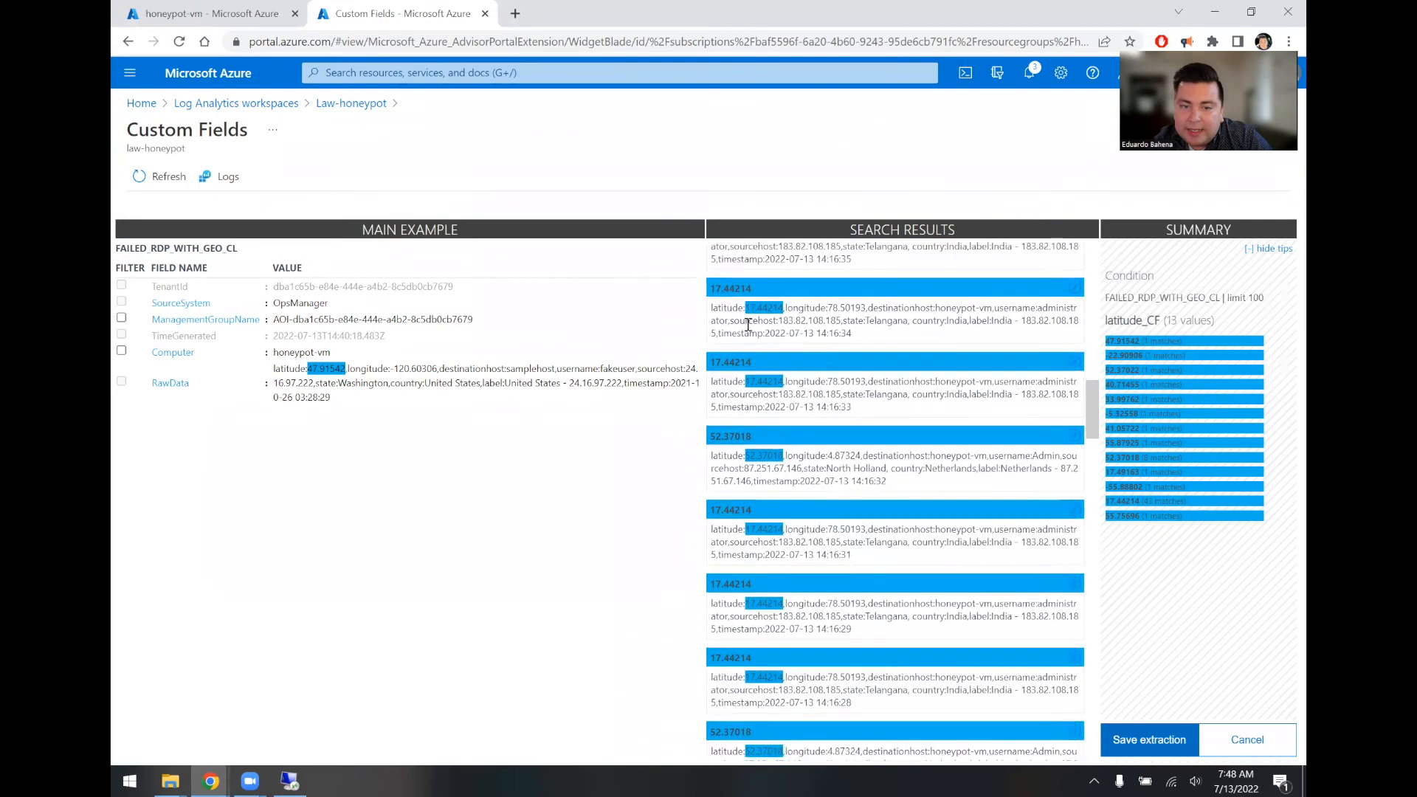
pyautogui.scroll(-16, 748, 325)
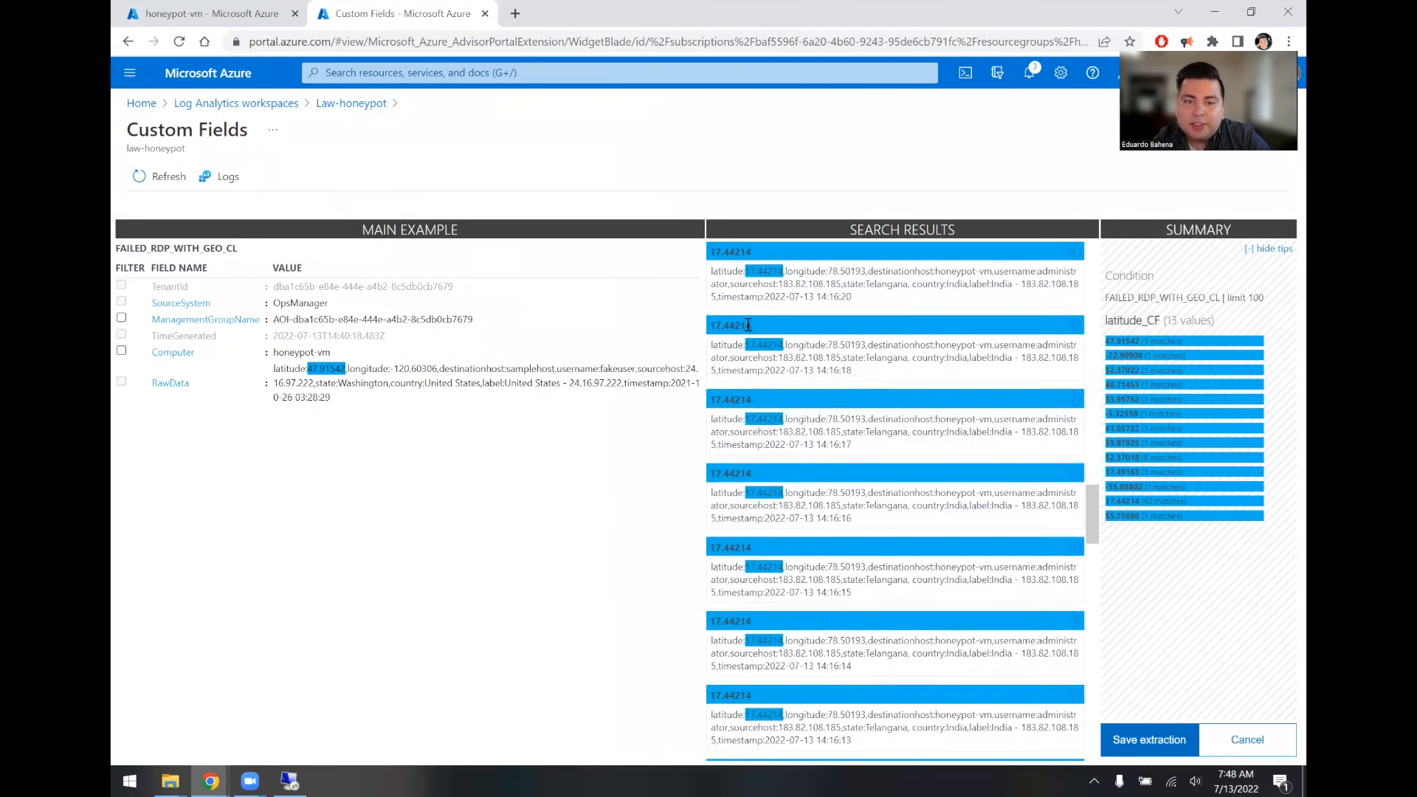
pyautogui.scroll(-16, 748, 325)
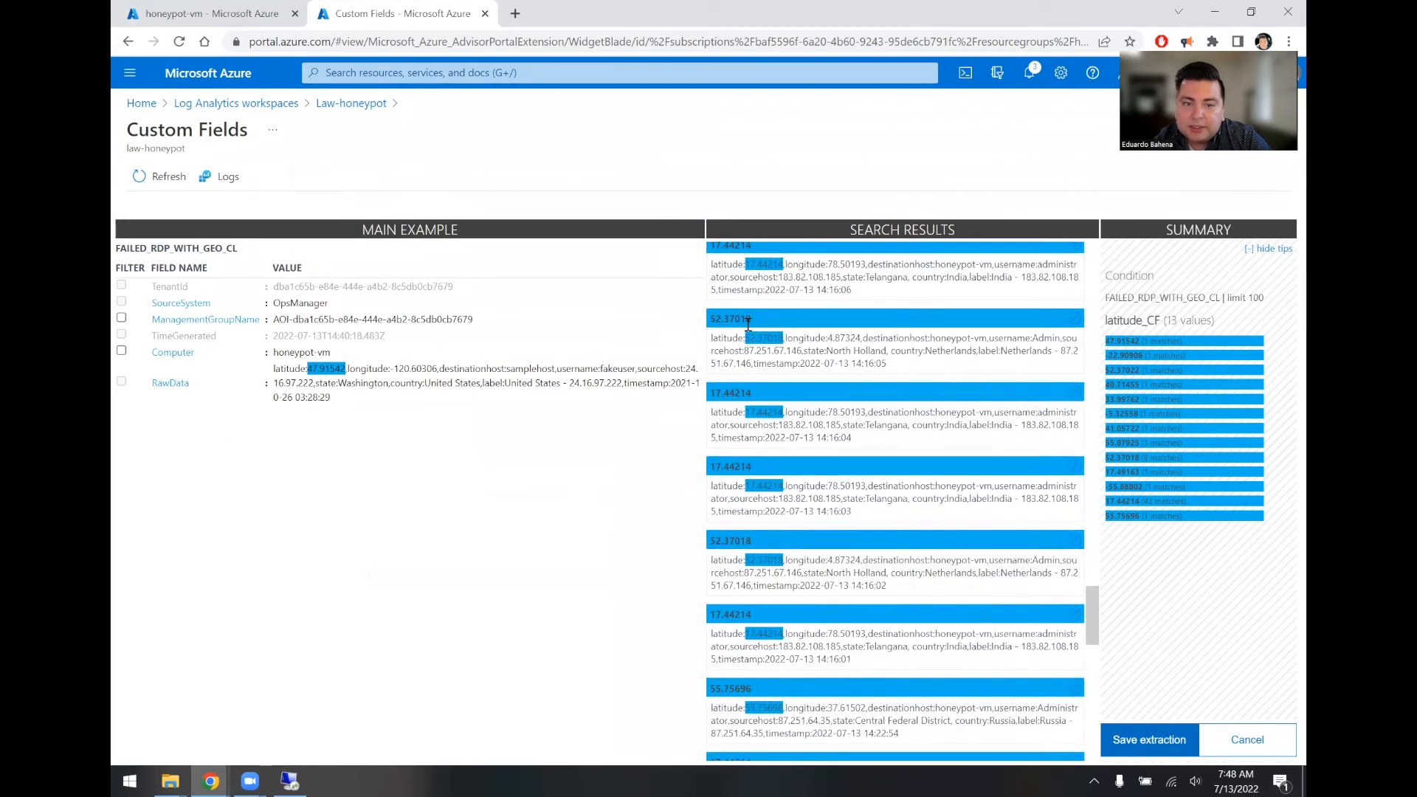
pyautogui.scroll(-8, 747, 325)
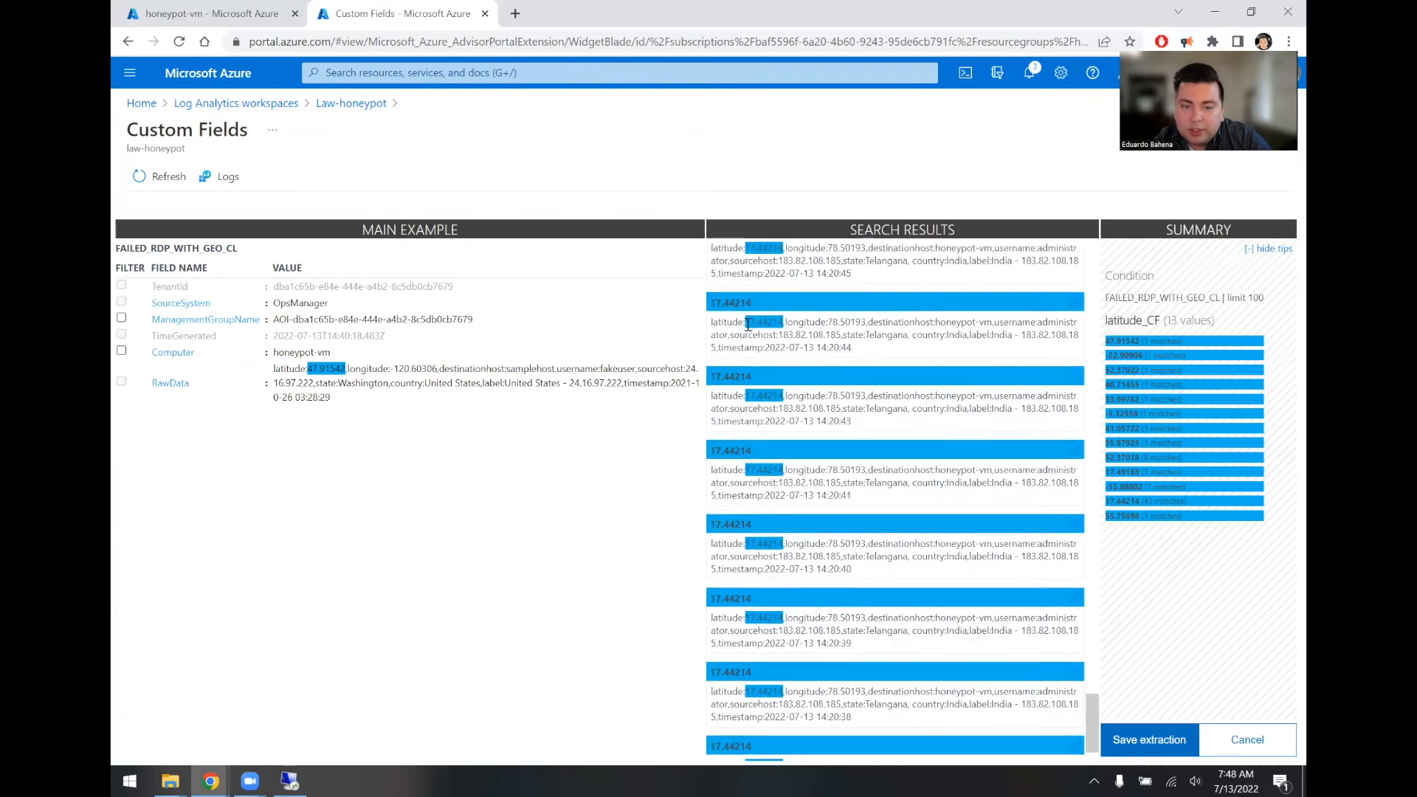
pyautogui.click(1152, 752)
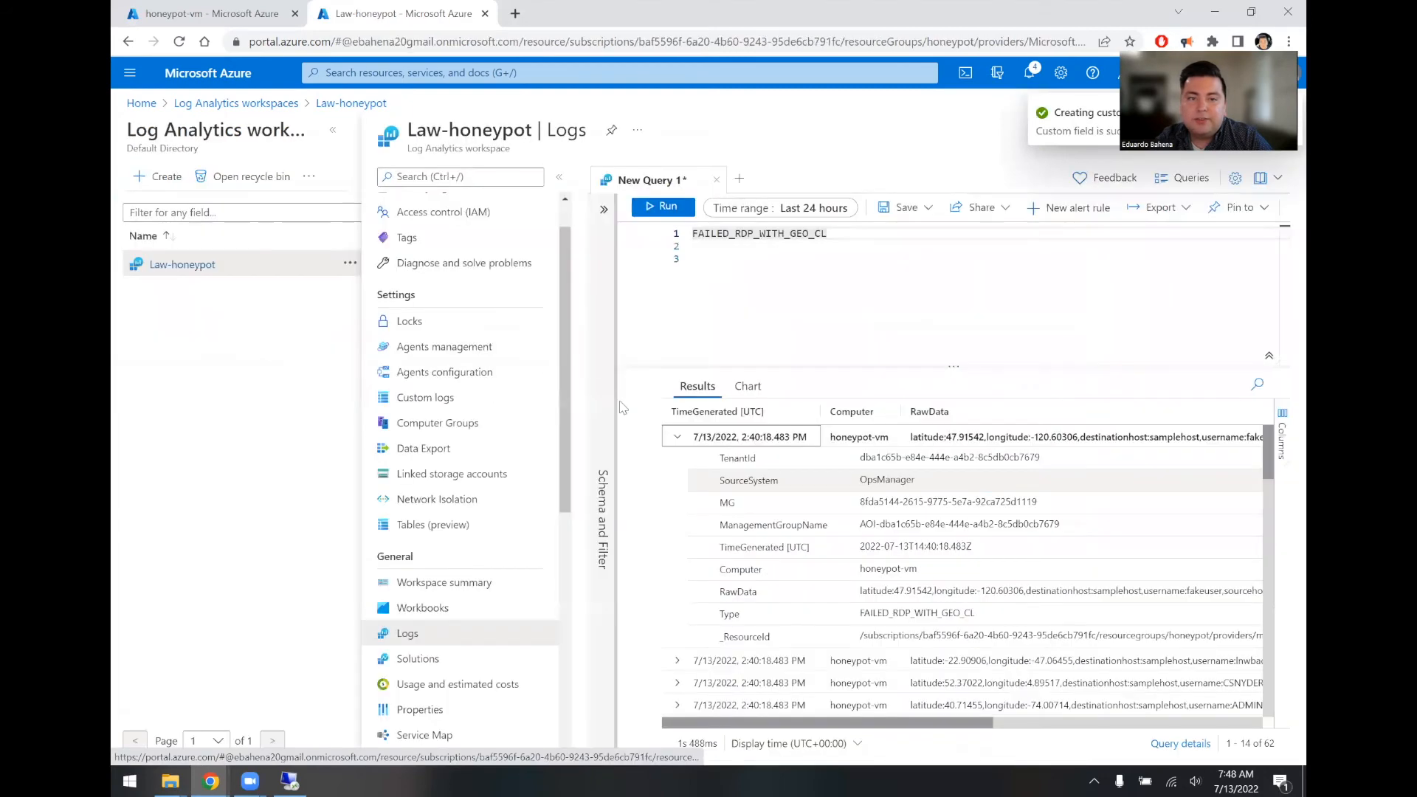
# Step: Start another field extraction from the first record and extract the longitude value -120.60306 as a Numeric field titled longitude
pyautogui.rightClick(735, 441)
pyautogui.click(784, 474)
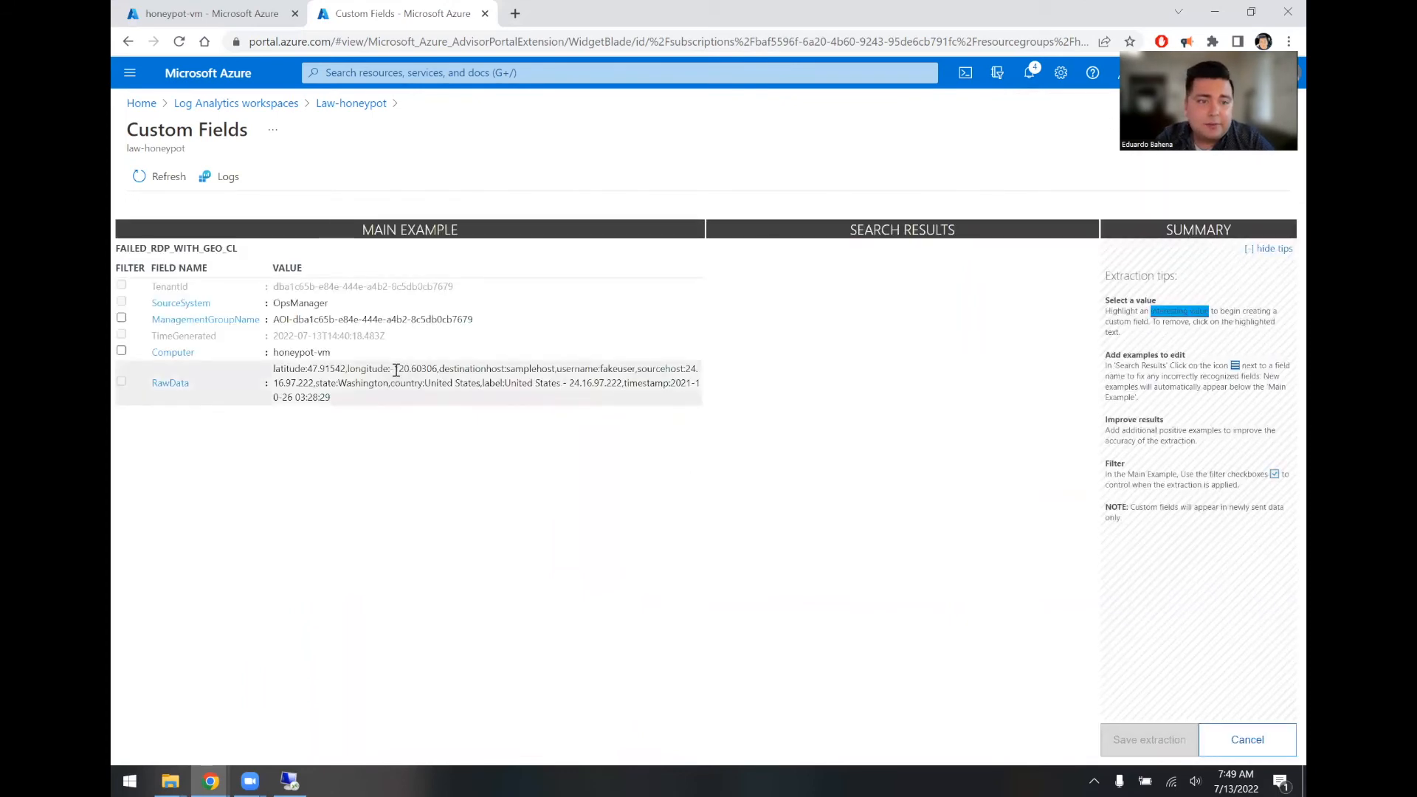
pyautogui.moveTo(389, 369); pyautogui.dragTo(439, 368)
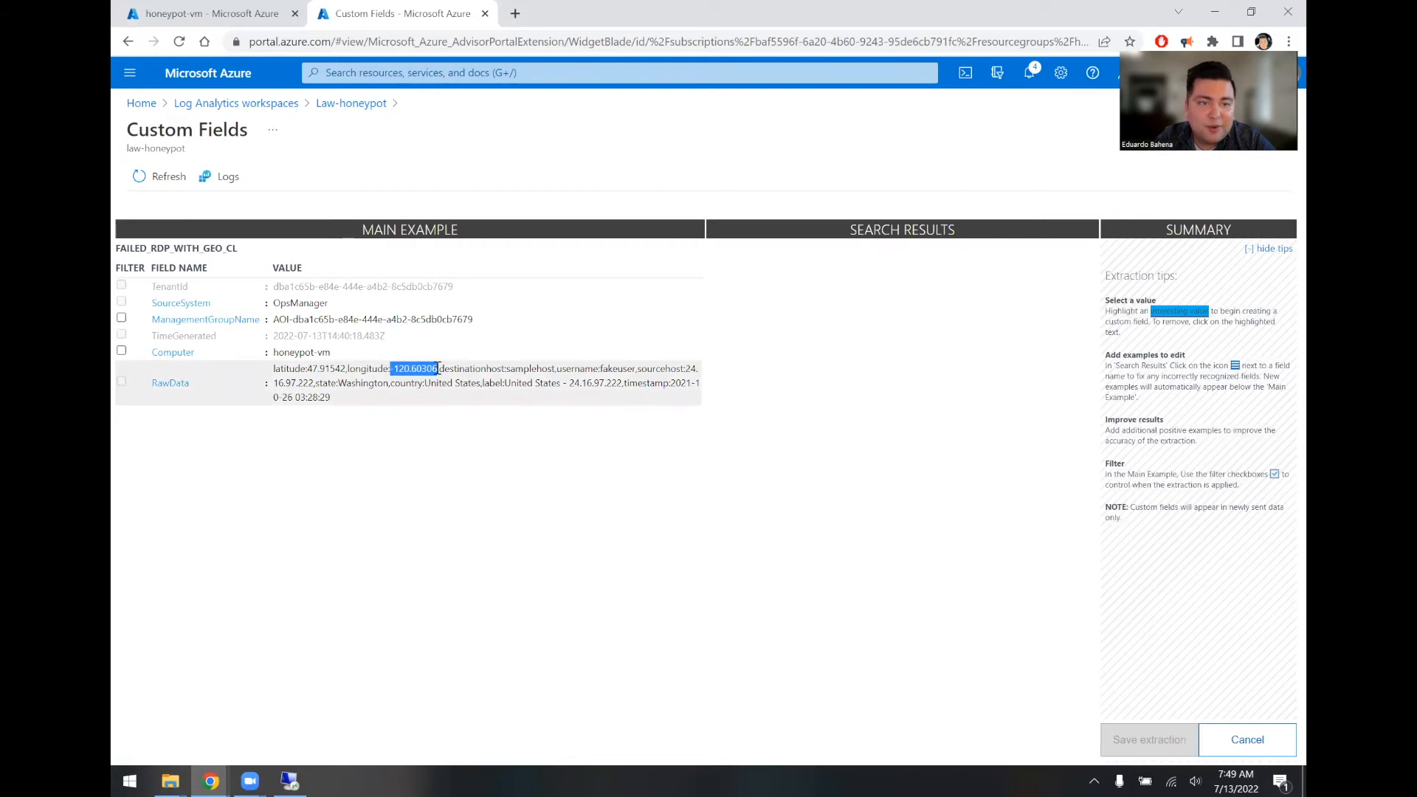
pyautogui.click(415, 429)
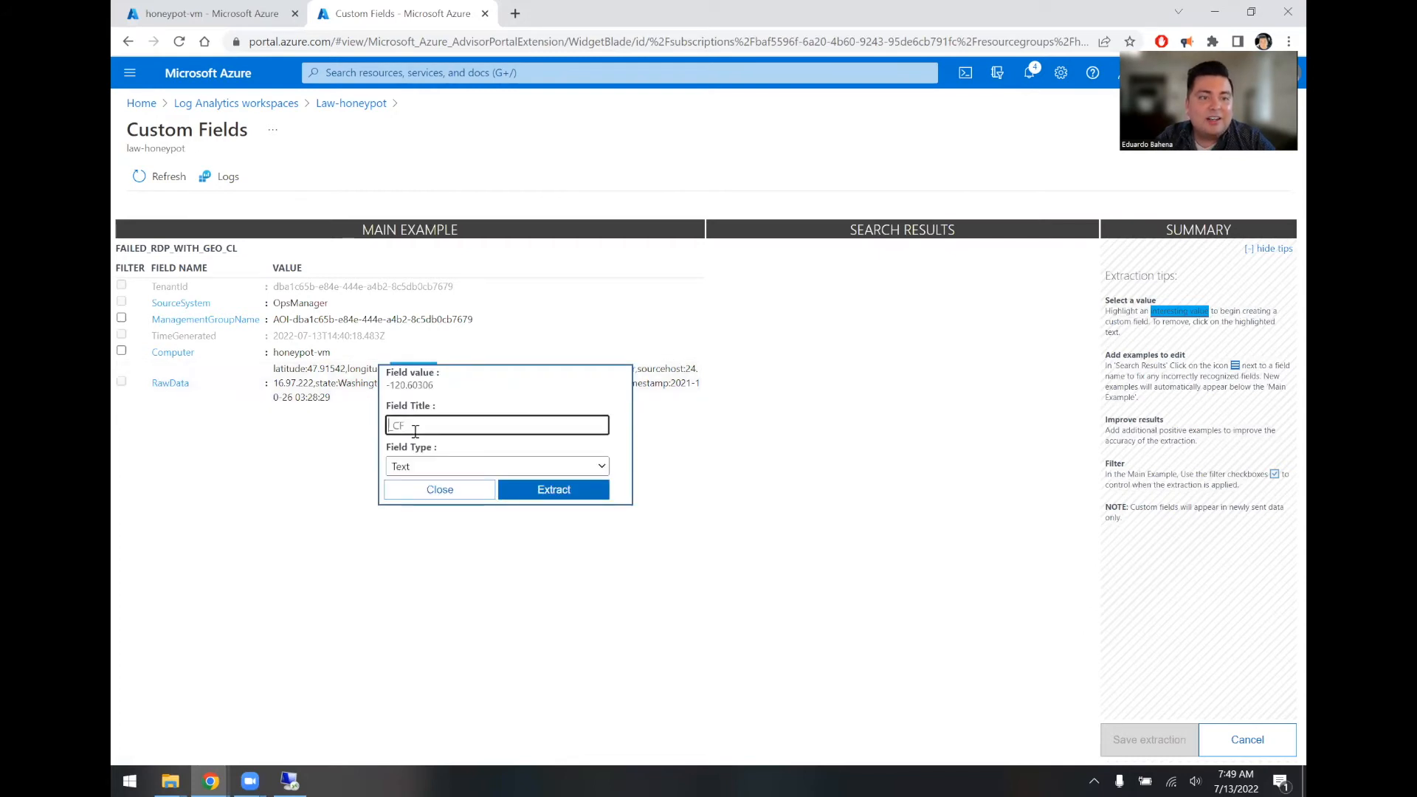
pyautogui.write('long')
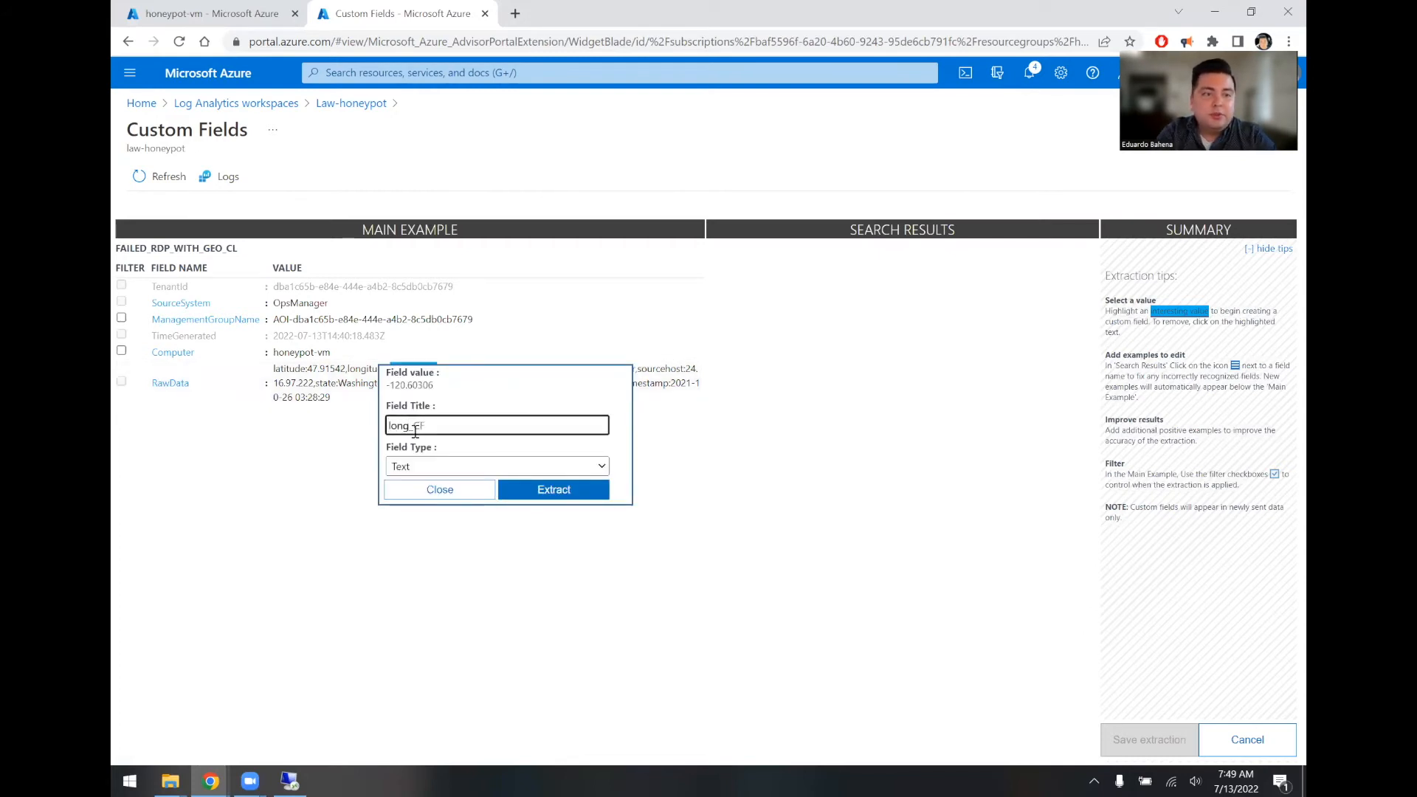
pyautogui.write('itude')
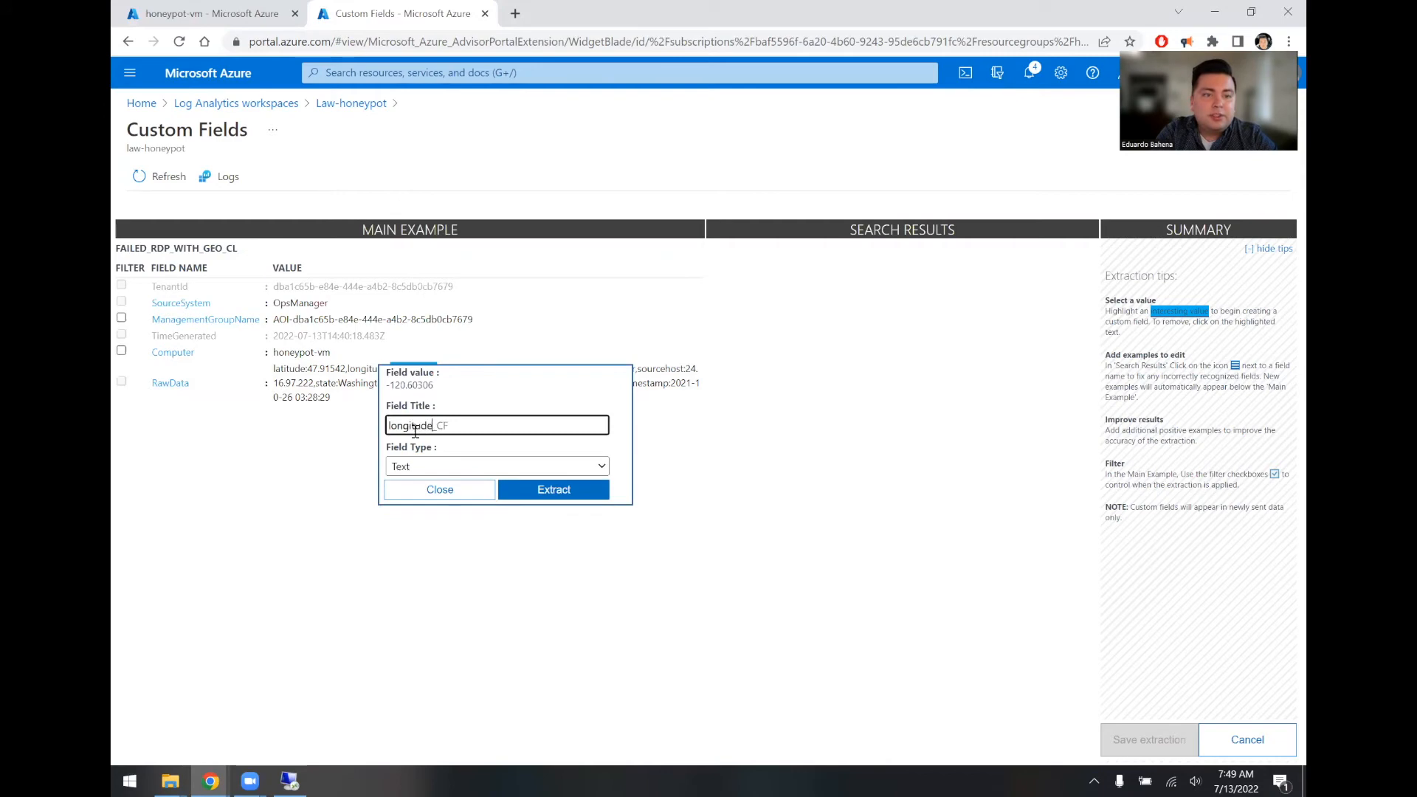
pyautogui.click(434, 467)
pyautogui.click(446, 499)
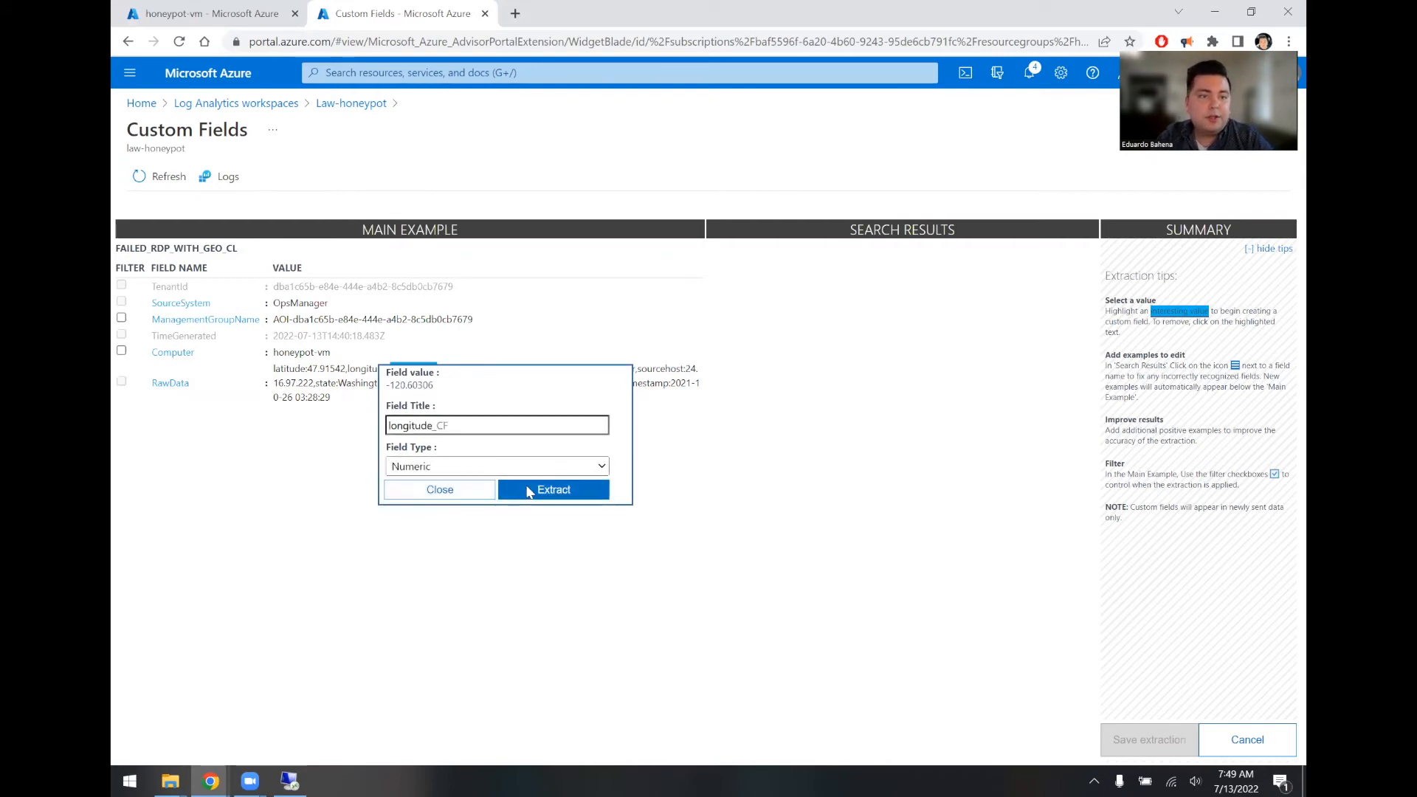
pyautogui.click(527, 491)
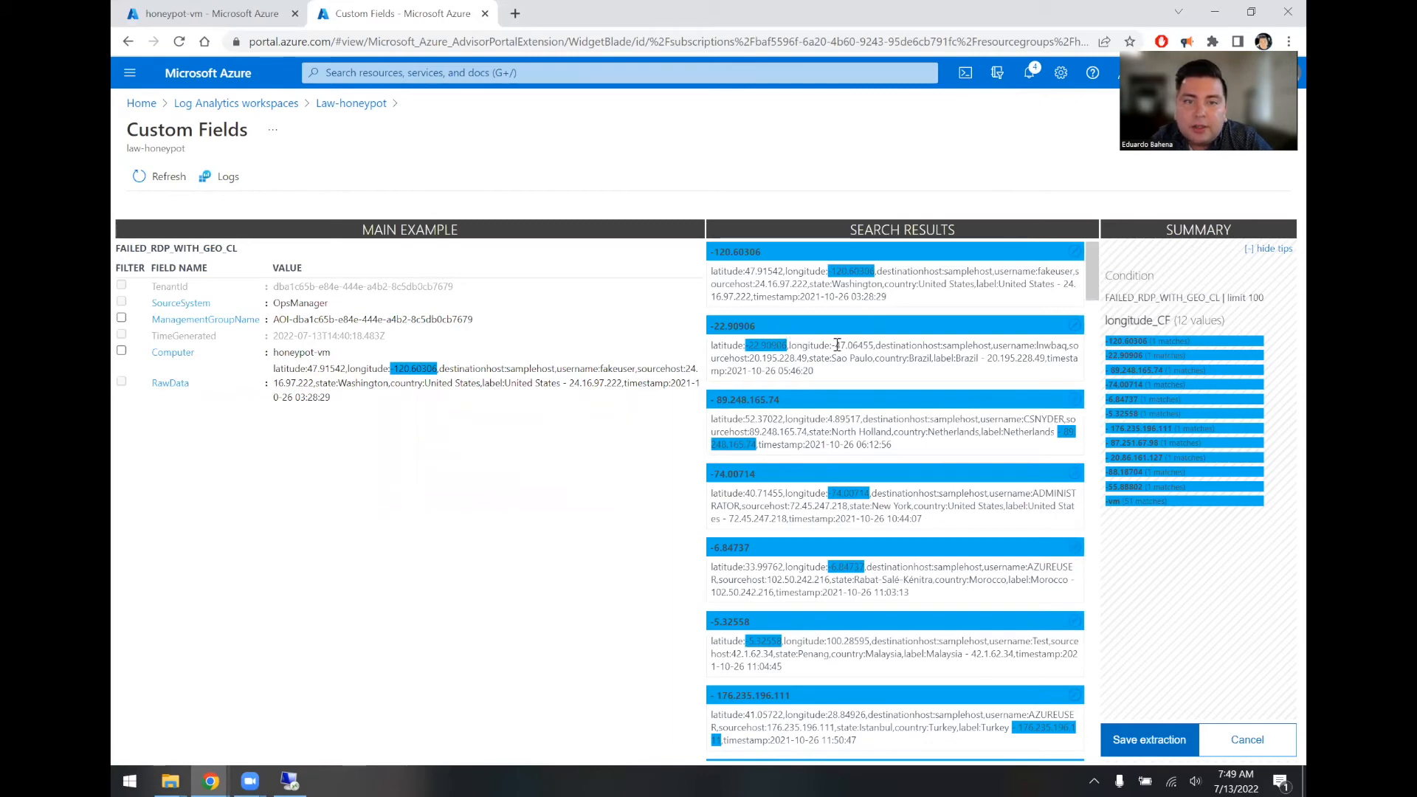
# Step: Modify the wrong highlight in the Brazil record, extracting its longitude -47.06455 as the Numeric longitude_CF field
pyautogui.click(1075, 331)
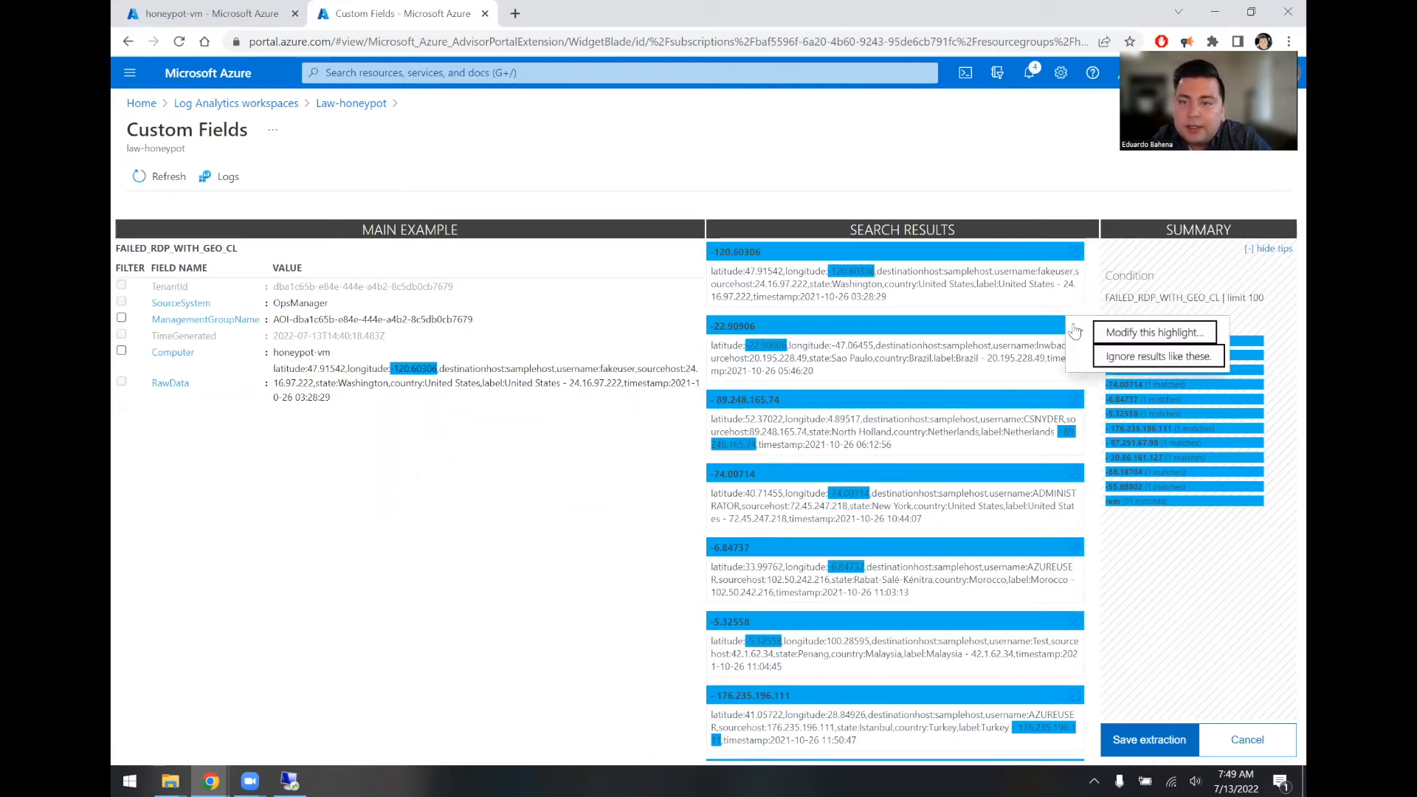
pyautogui.click(1140, 333)
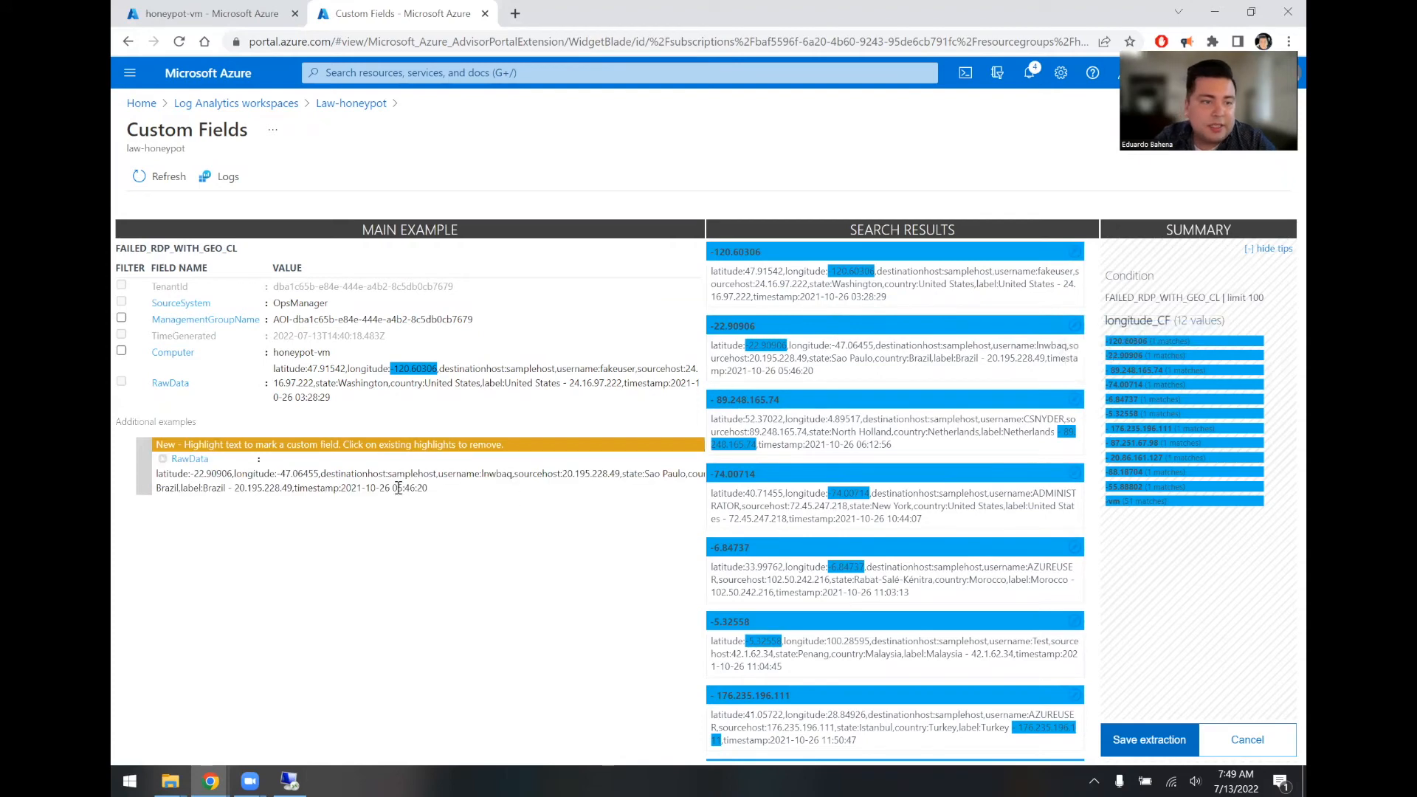
pyautogui.moveTo(277, 473); pyautogui.dragTo(319, 473)
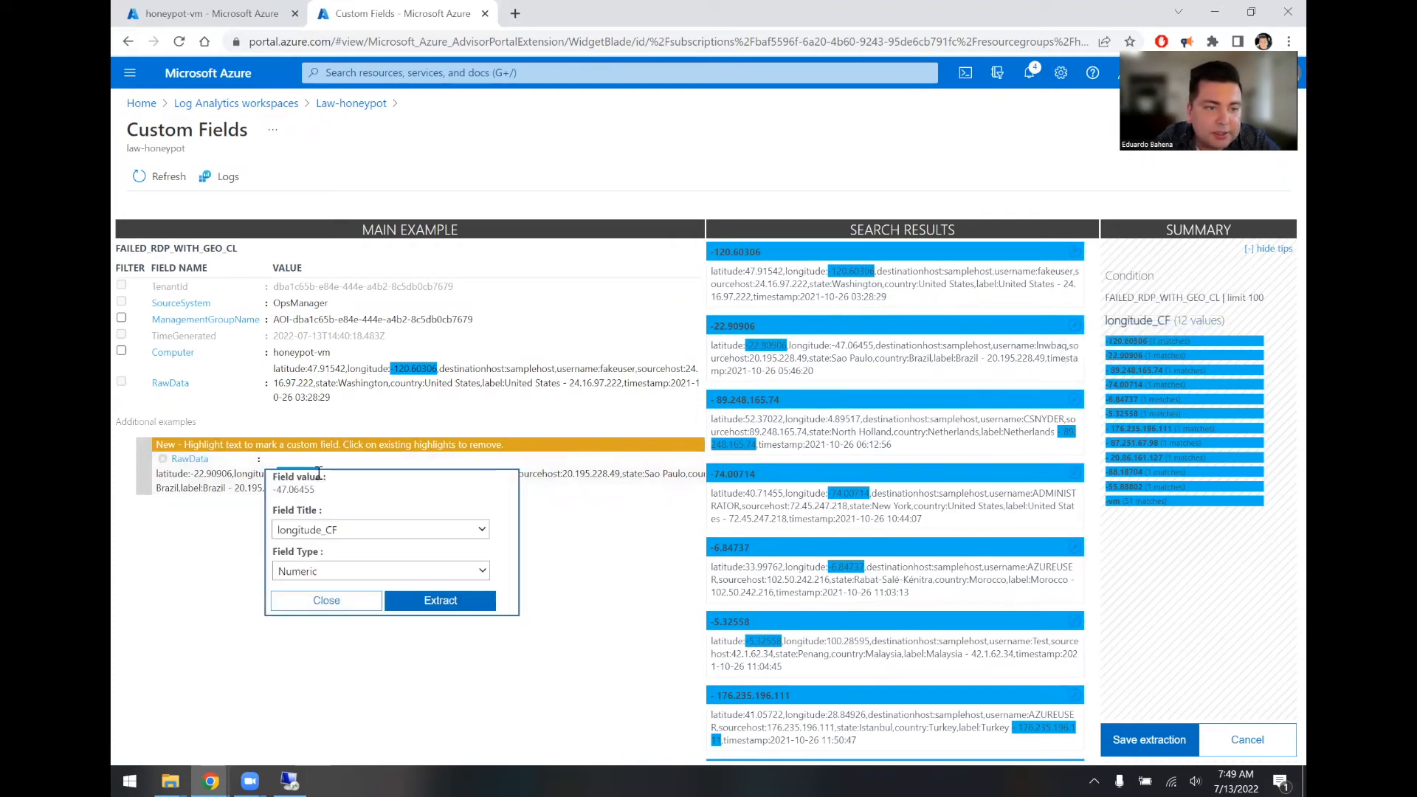
pyautogui.click(437, 600)
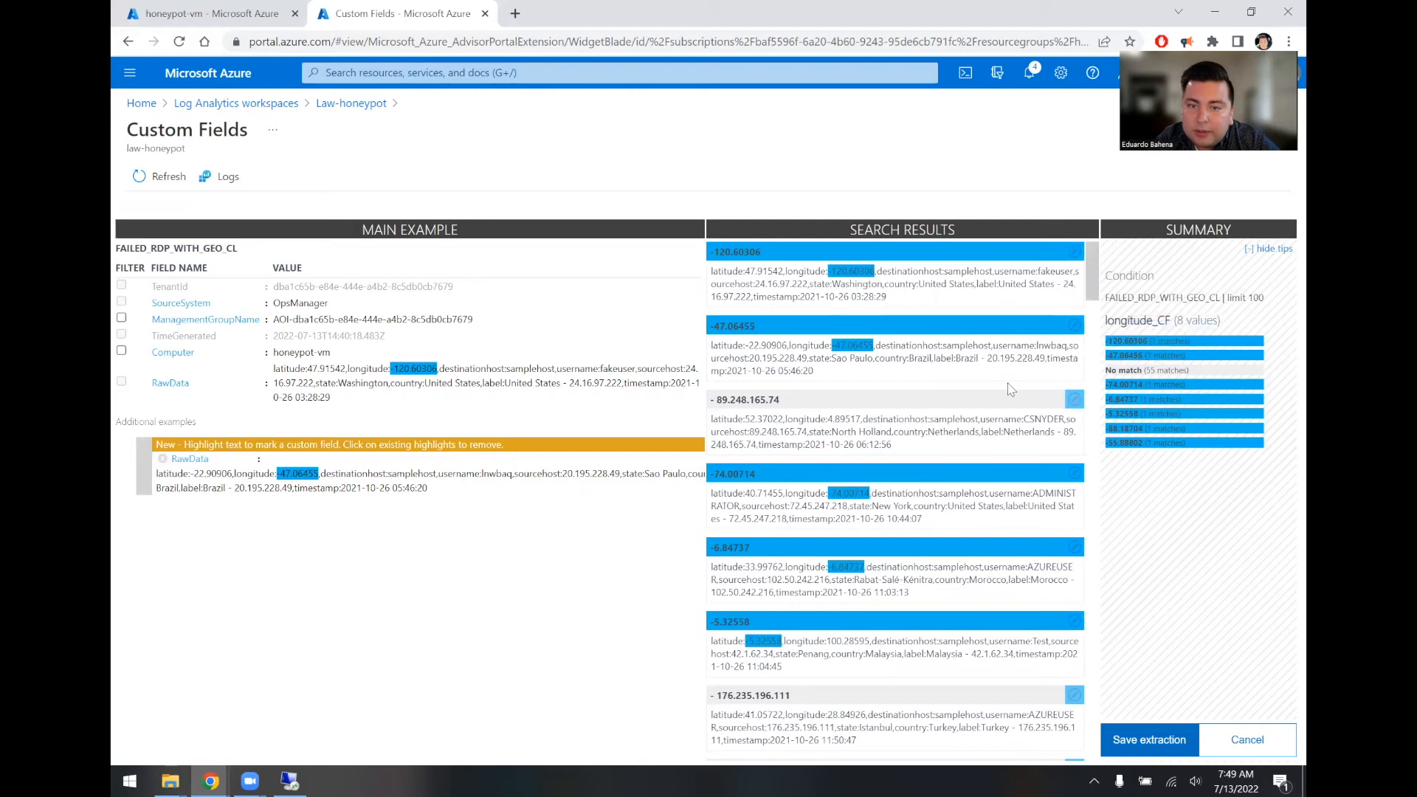
# Step: Modify the wrong highlight in the Netherlands record, extracting its longitude 4.89517 as the Numeric longitude_CF field
pyautogui.click(1075, 400)
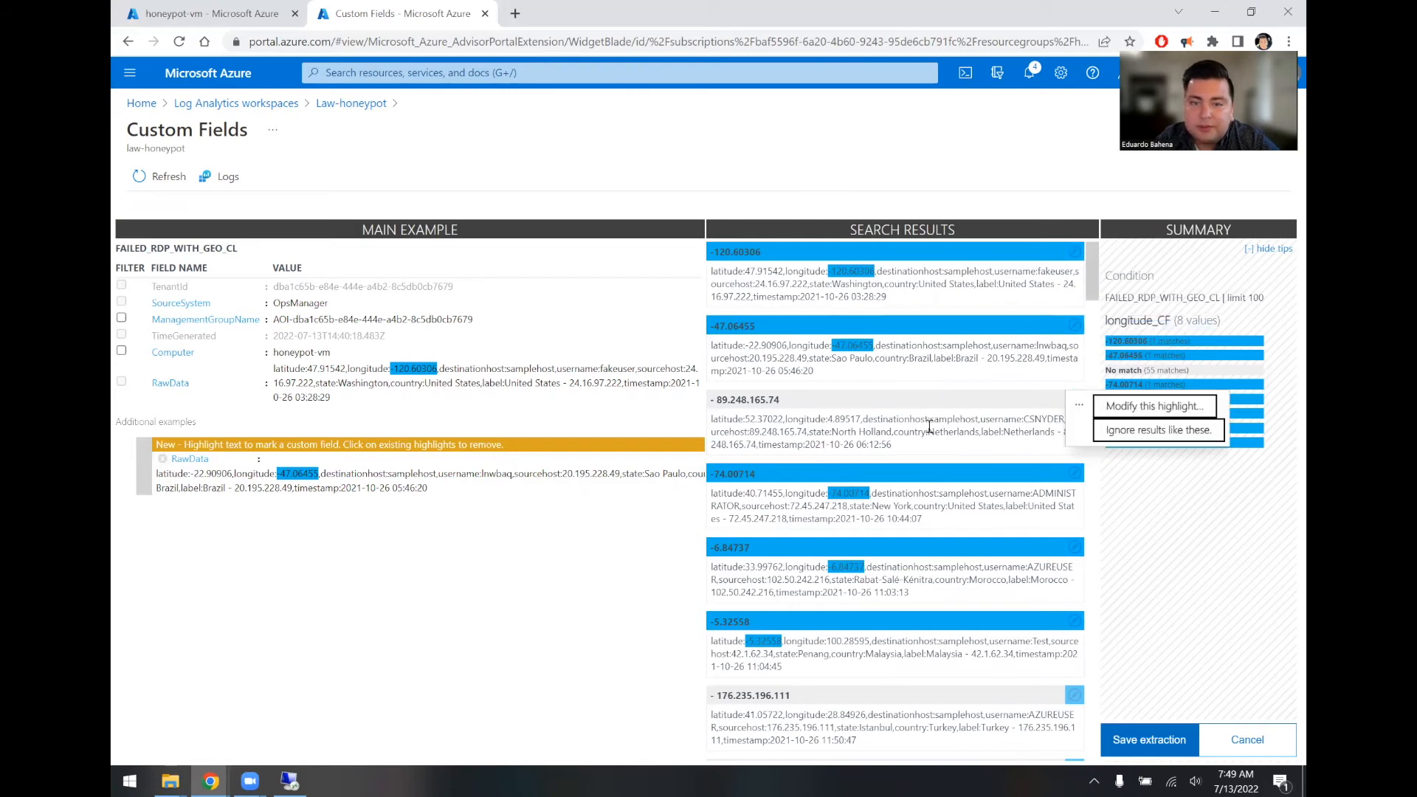
pyautogui.click(1116, 408)
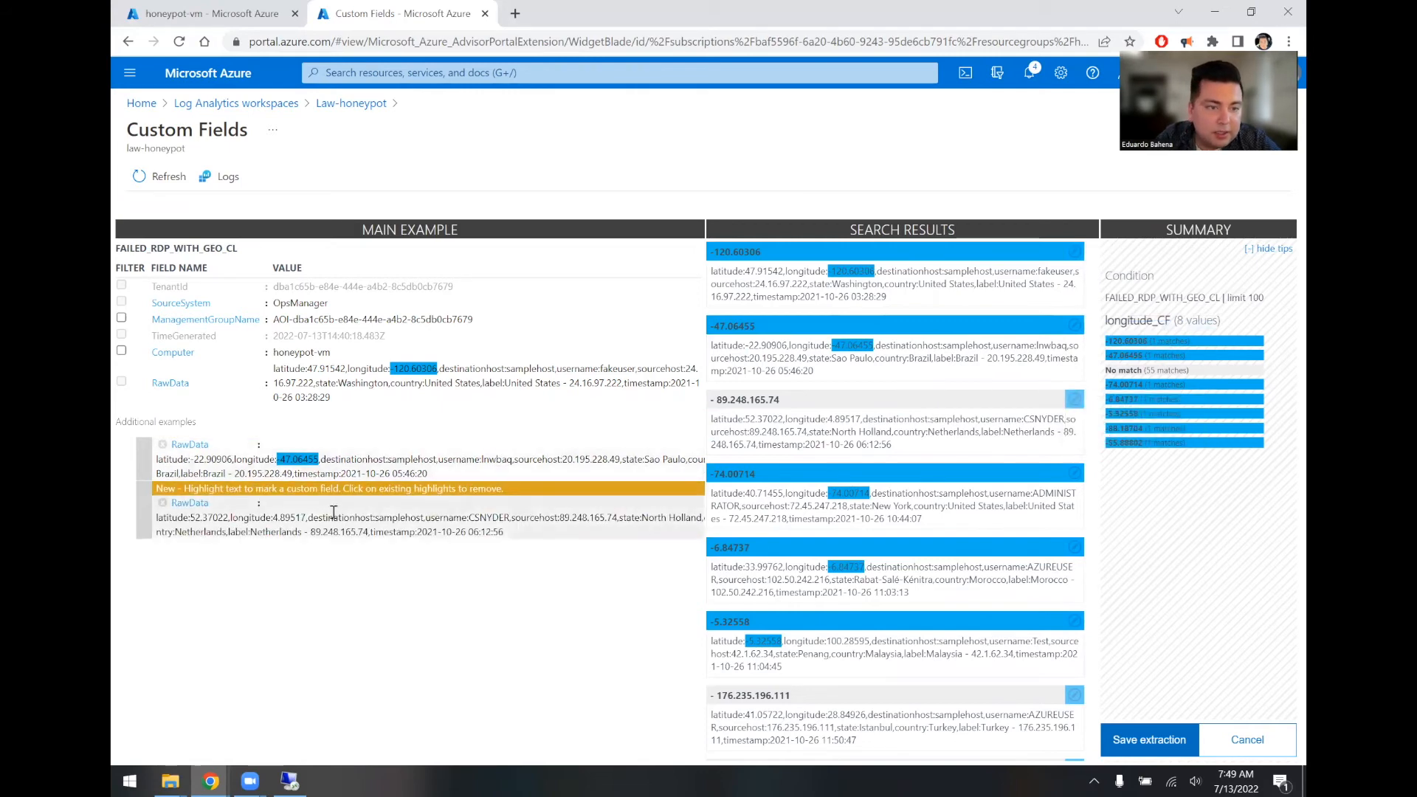
pyautogui.moveTo(274, 520); pyautogui.dragTo(309, 520)
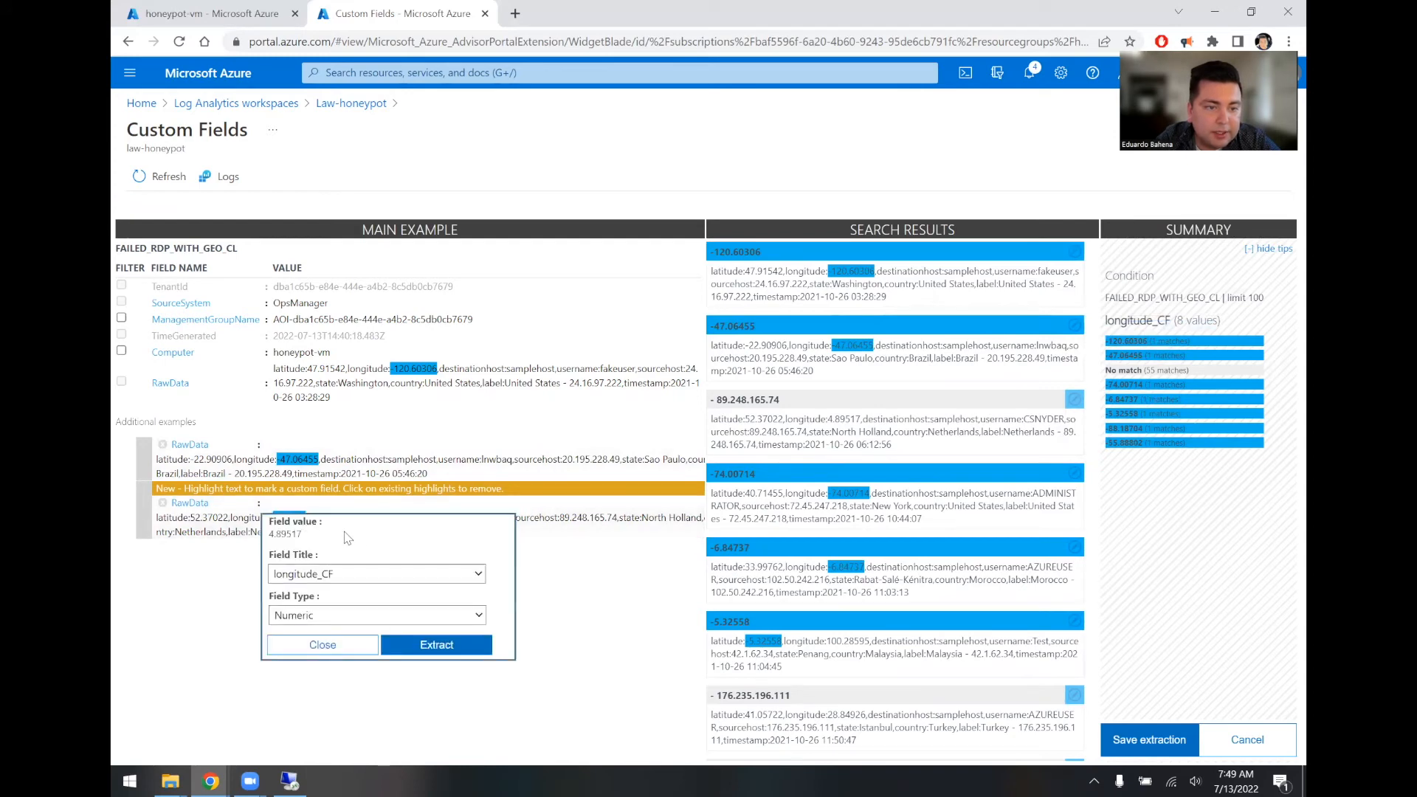
pyautogui.click(423, 646)
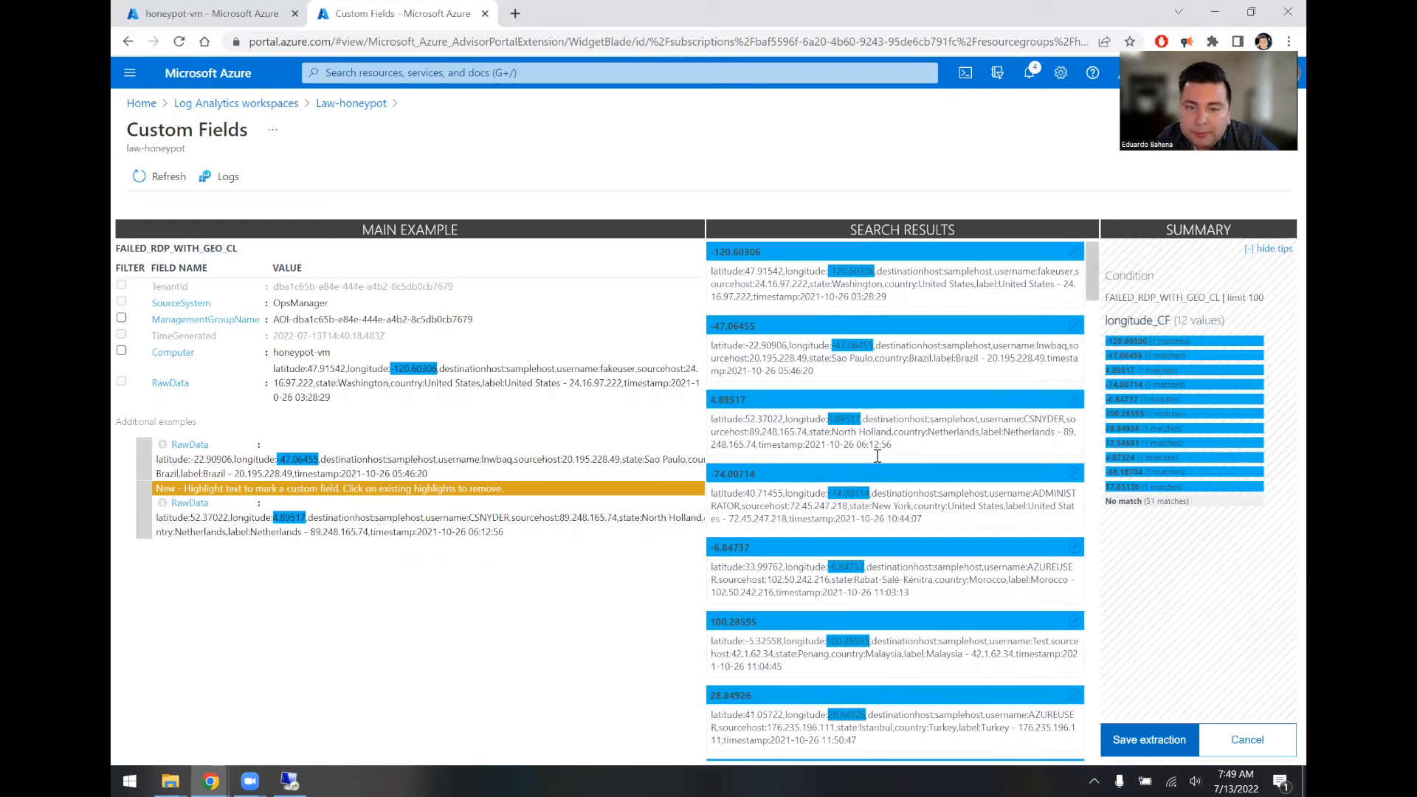
# Step: Extract the longitude 78.50193 from the first unmatched India record as longitude_CF, and check the highlights in the remaining search results
pyautogui.scroll(-5, 877, 456)
pyautogui.scroll(-3, 876, 457)
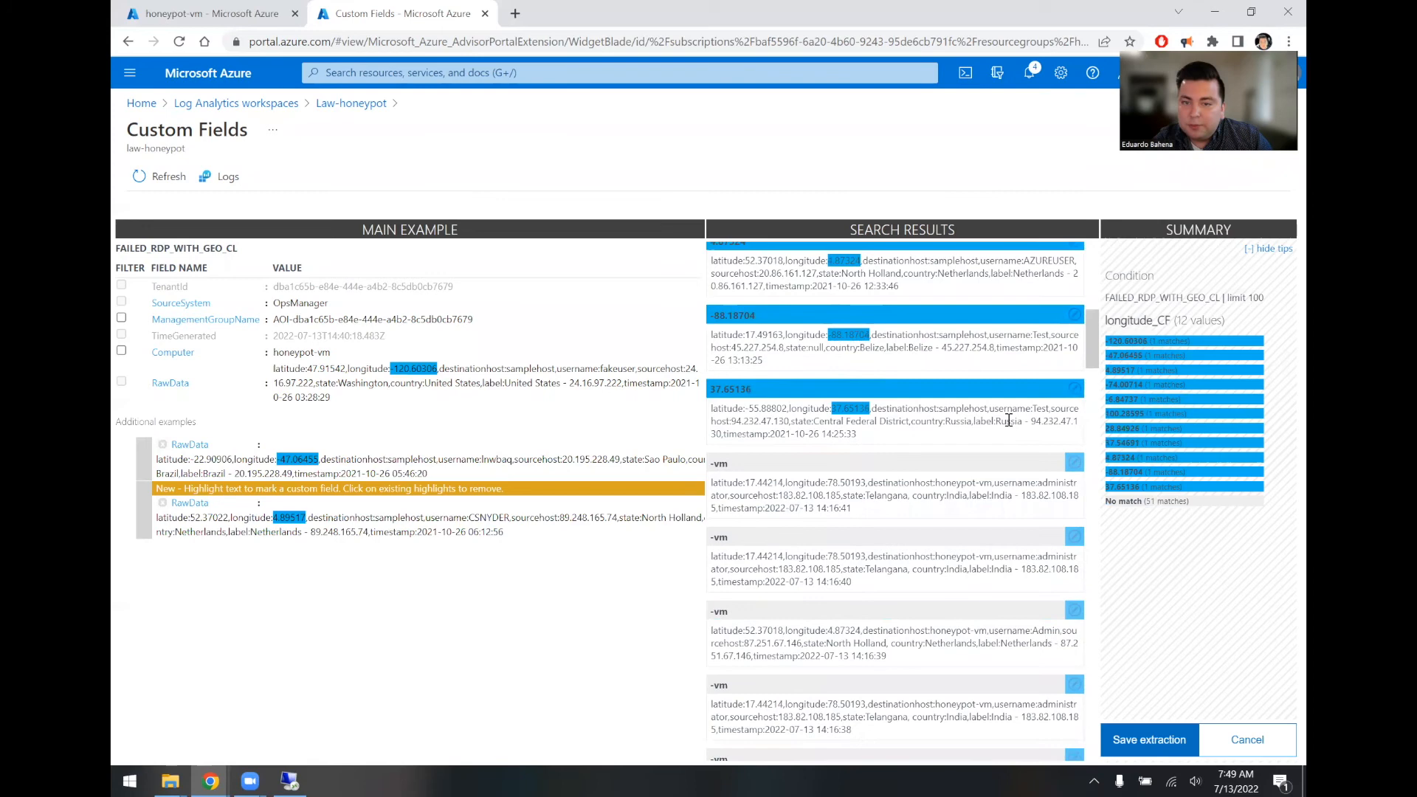
pyautogui.scroll(-1, 1008, 420)
pyautogui.click(1075, 418)
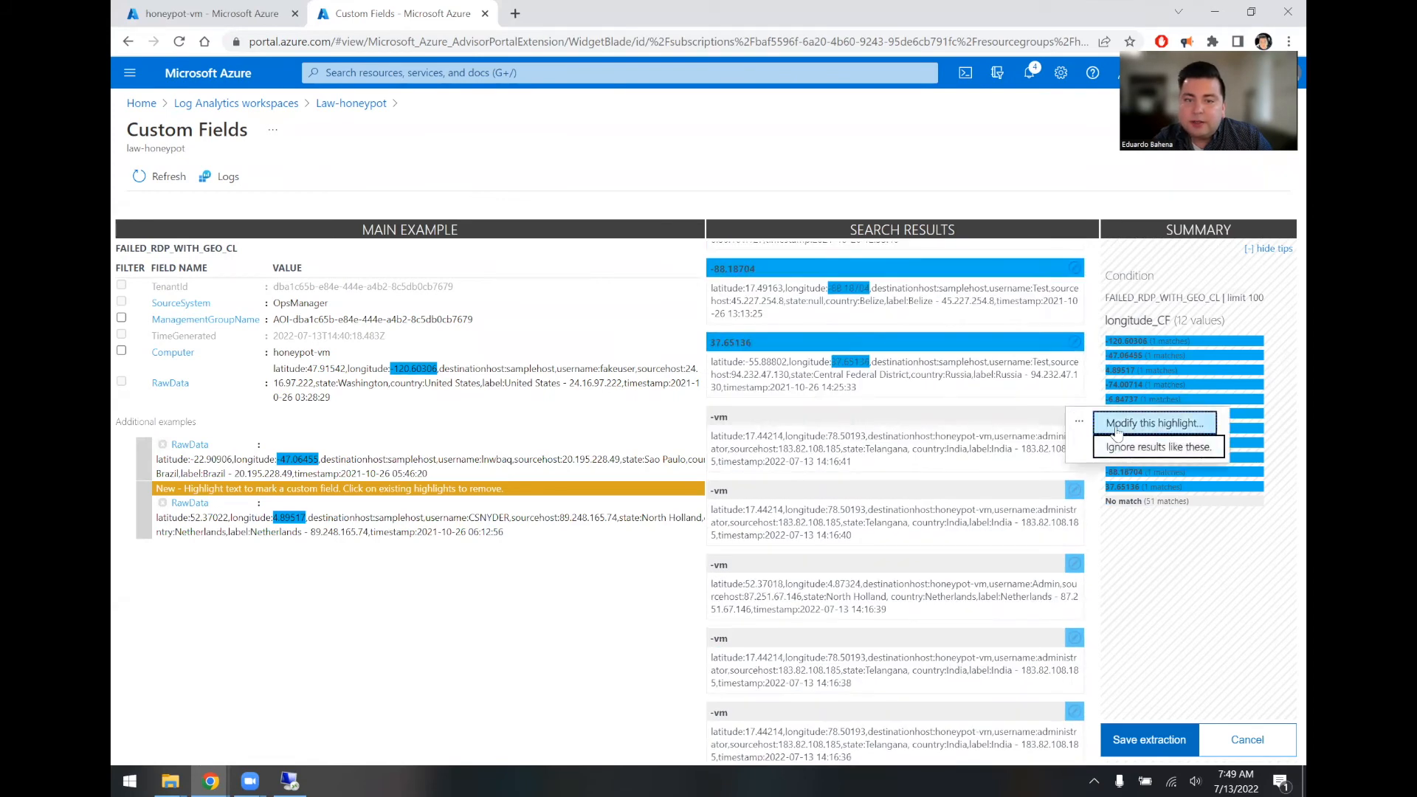
pyautogui.click(1118, 426)
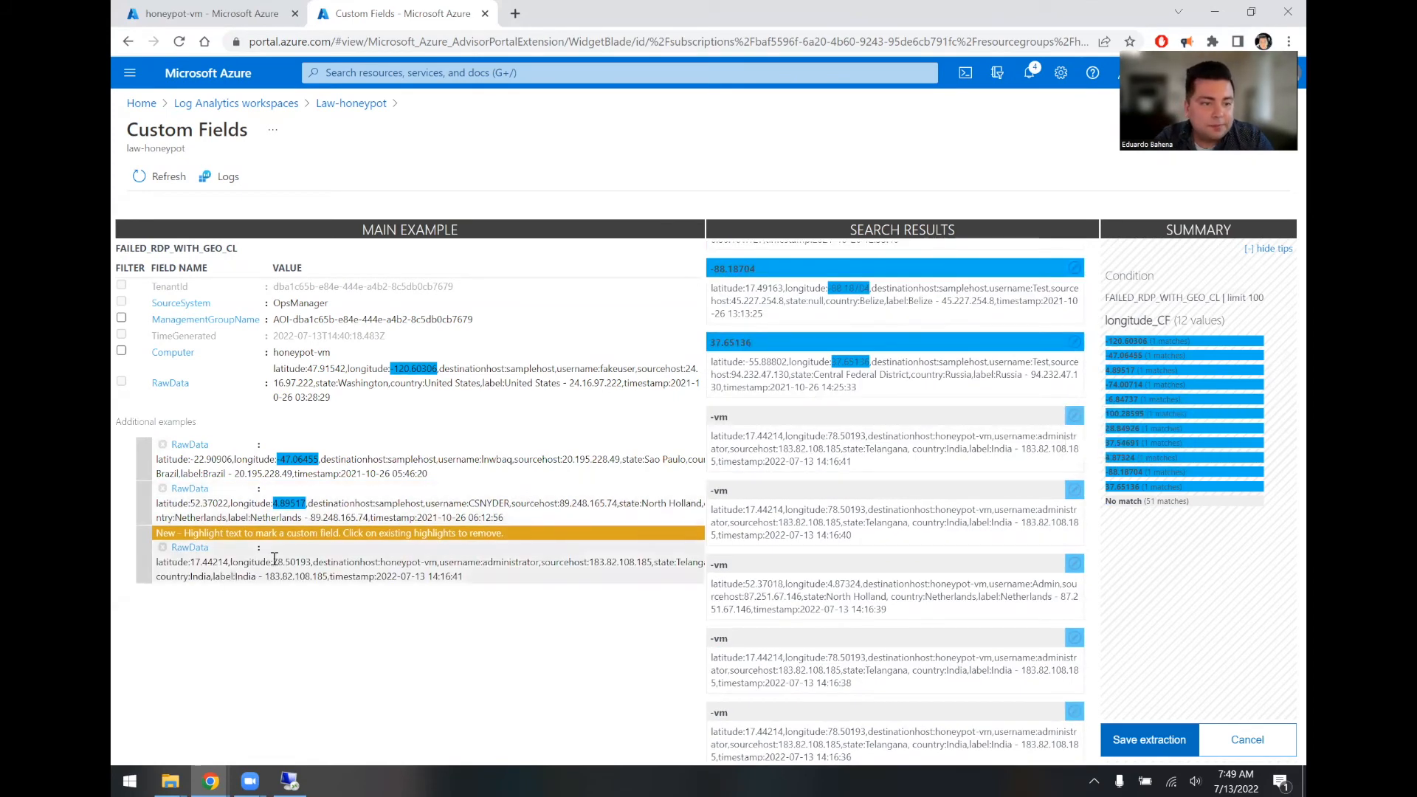
pyautogui.moveTo(274, 561); pyautogui.dragTo(313, 563)
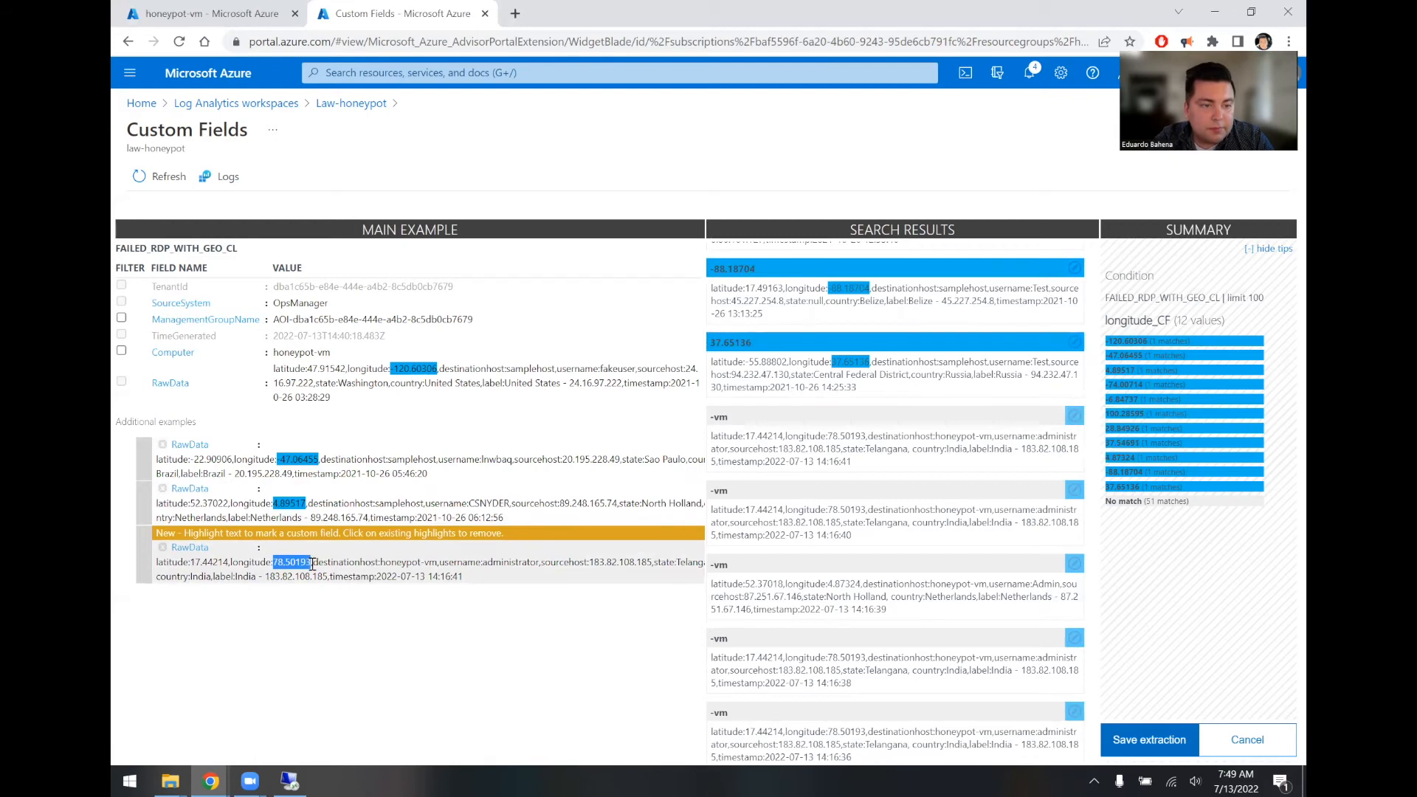
pyautogui.click(458, 687)
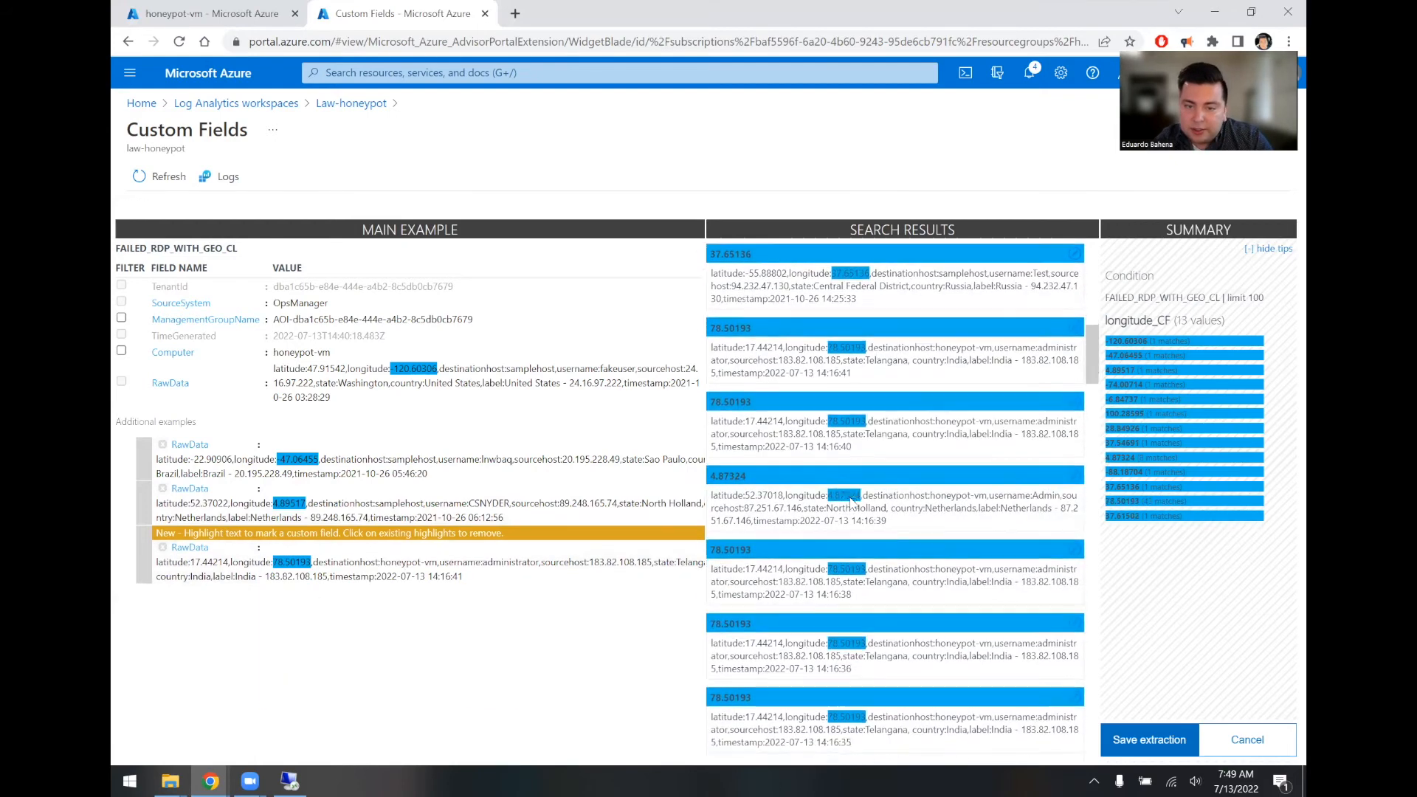
pyautogui.scroll(-9, 862, 378)
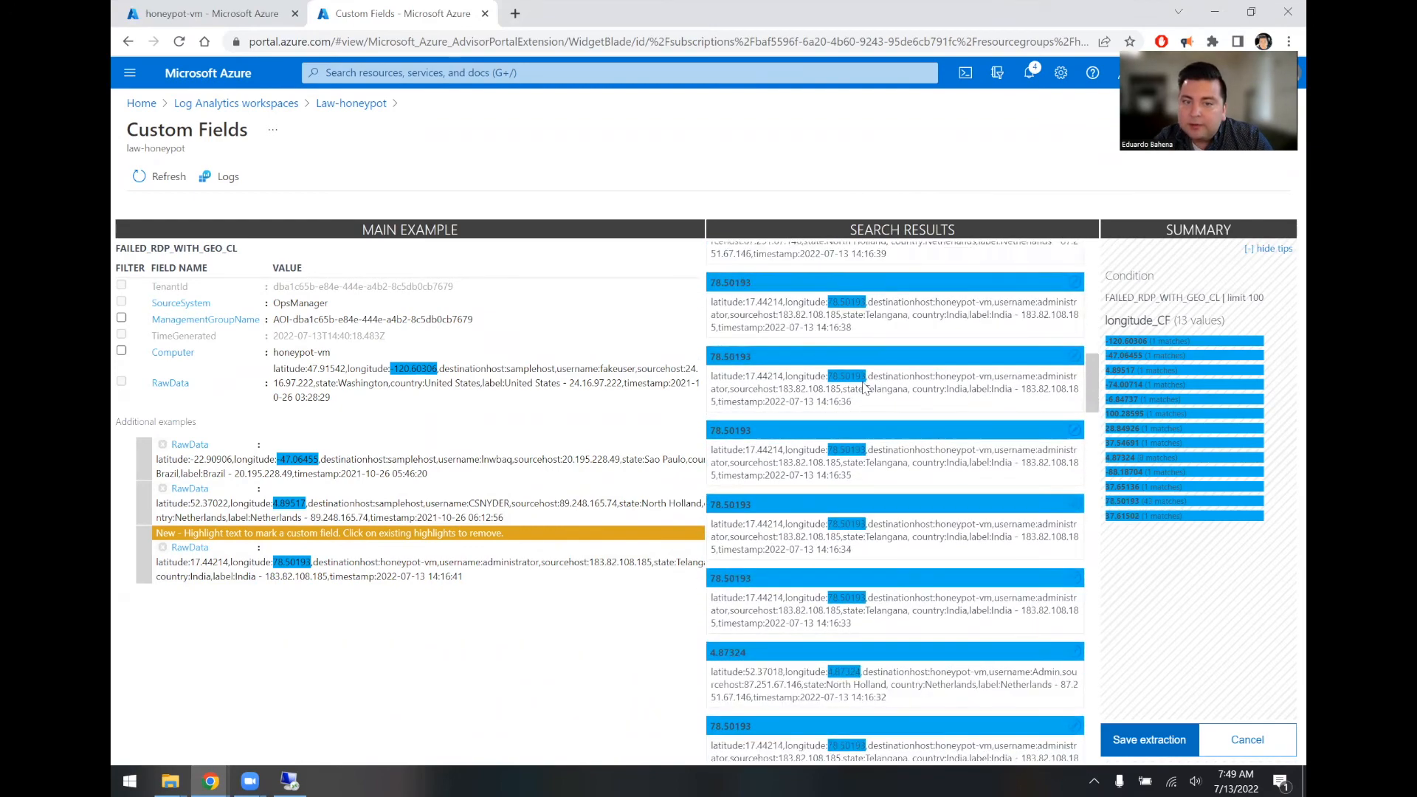
pyautogui.scroll(-12, 862, 383)
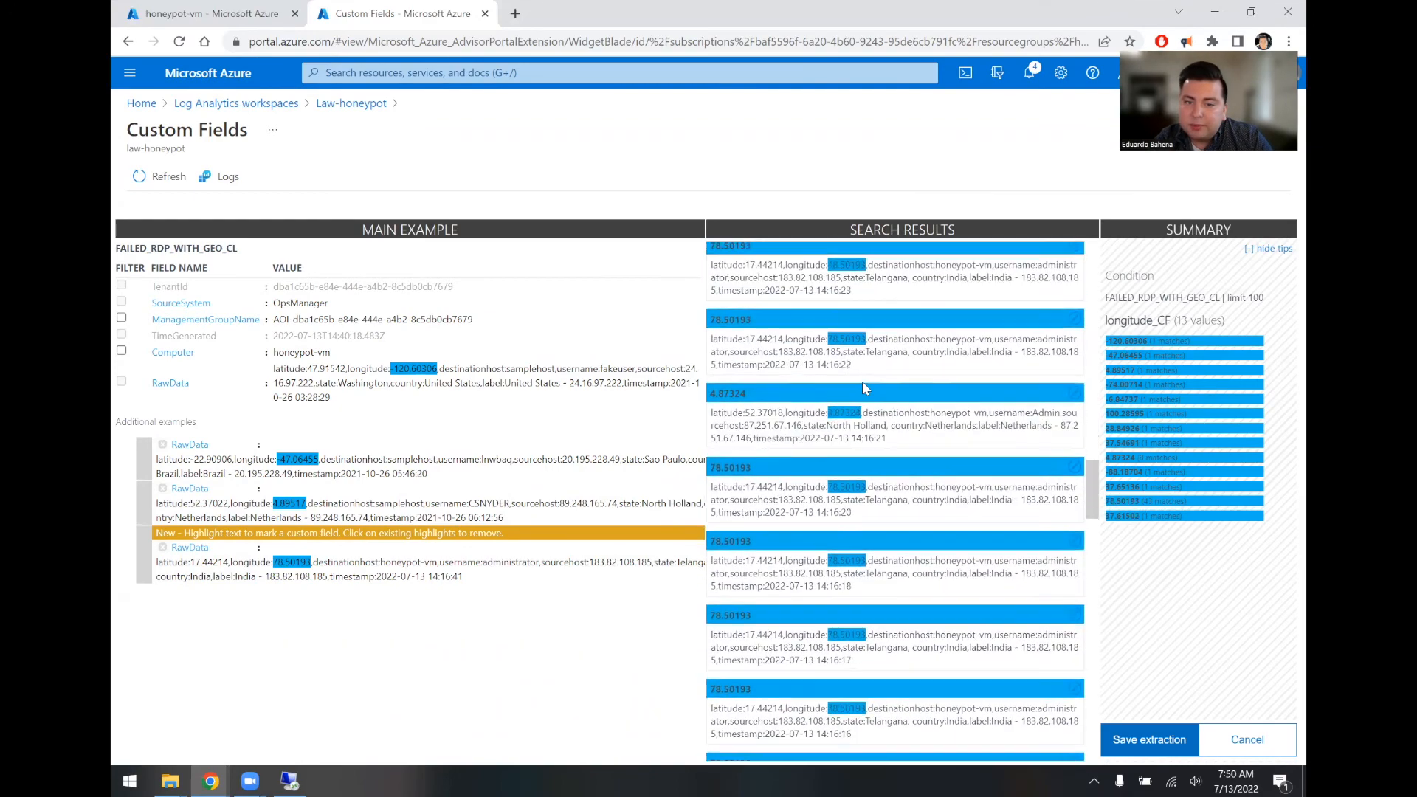
pyautogui.scroll(-10, 865, 388)
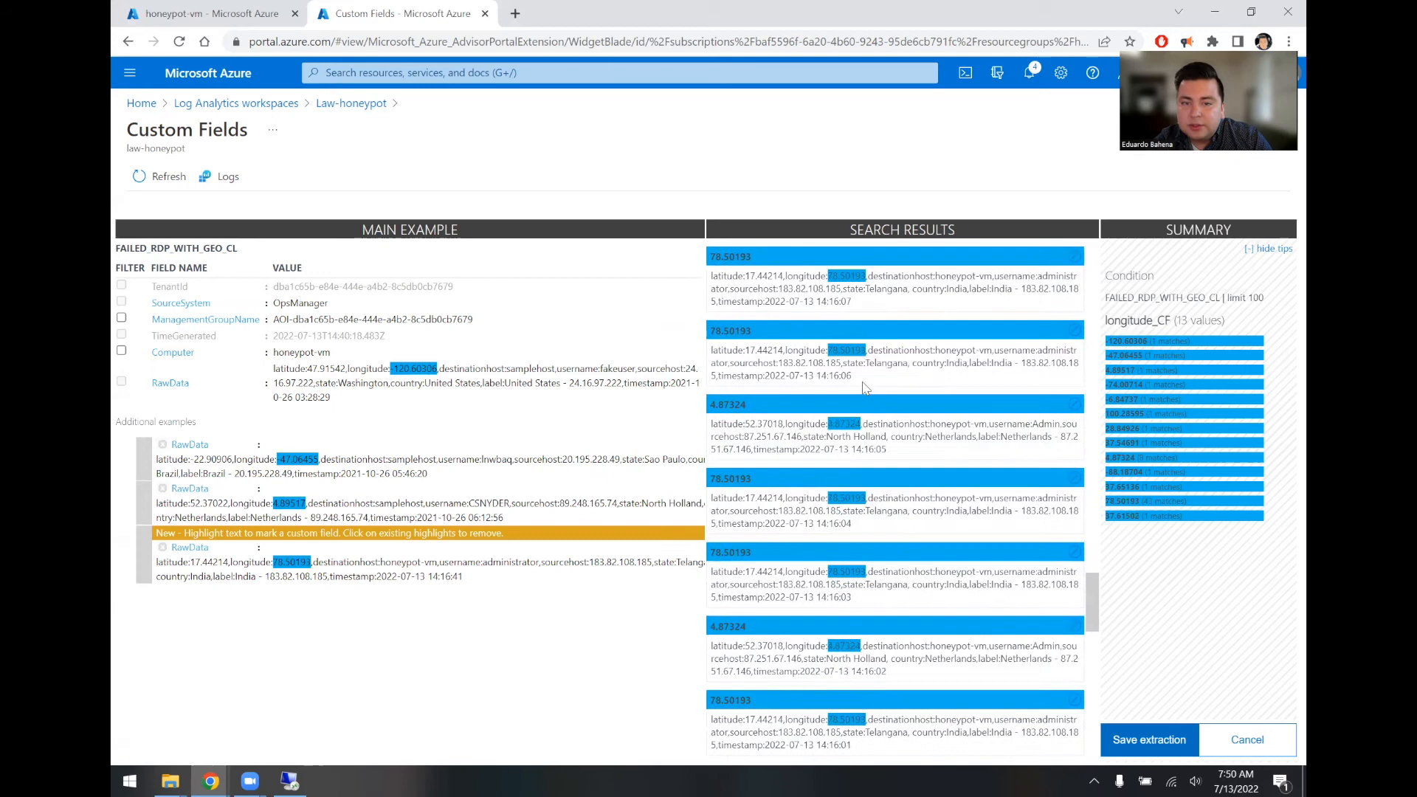
pyautogui.scroll(-8, 864, 388)
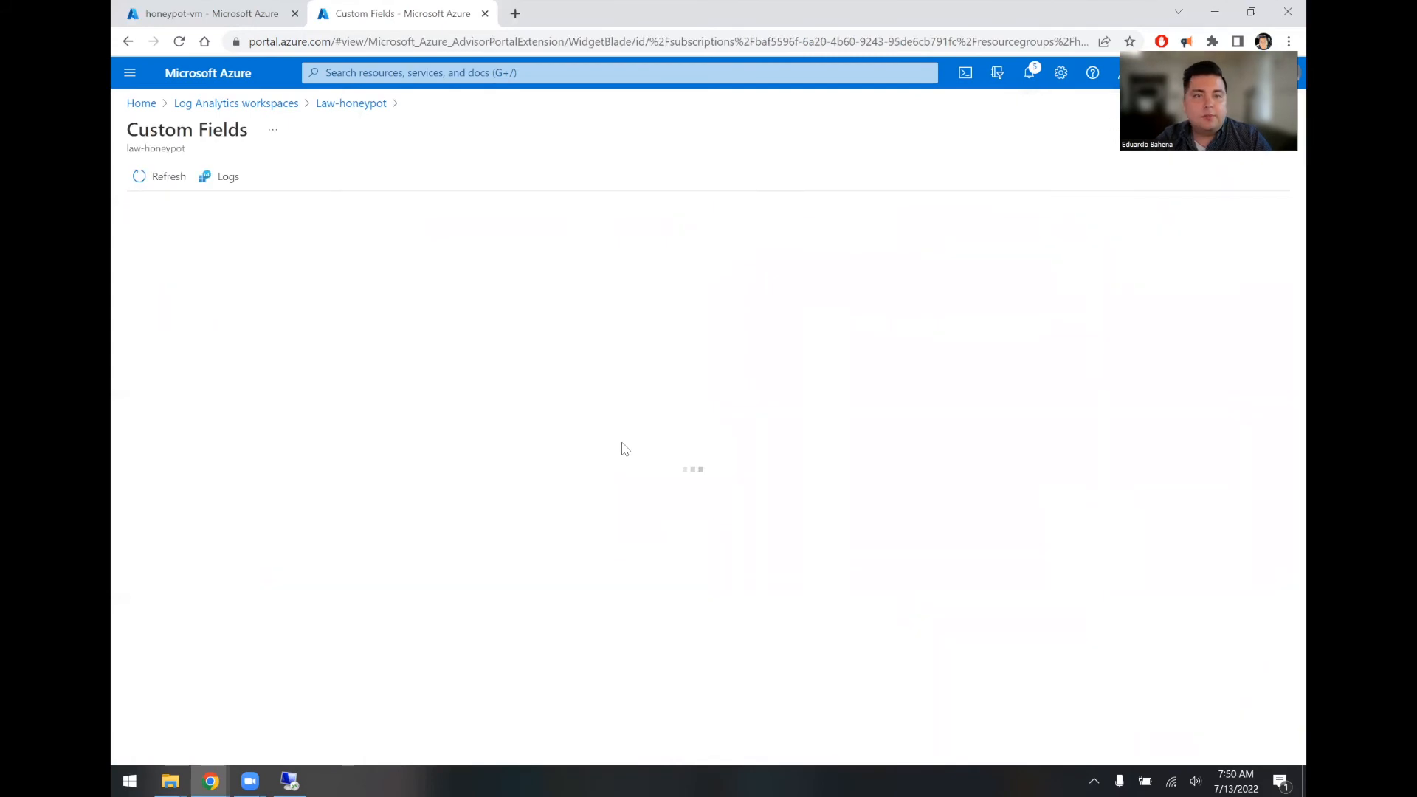
# Step: Extract samplehost from RawData as a custom field titled destinationhost, check the search results, and save the extraction
pyautogui.moveTo(506, 368); pyautogui.dragTo(555, 368)
pyautogui.click(557, 425)
pyautogui.write('destinationhost')
pyautogui.click(613, 466)
pyautogui.click(578, 487)
pyautogui.click(670, 490)
pyautogui.scroll(-5, 898, 372)
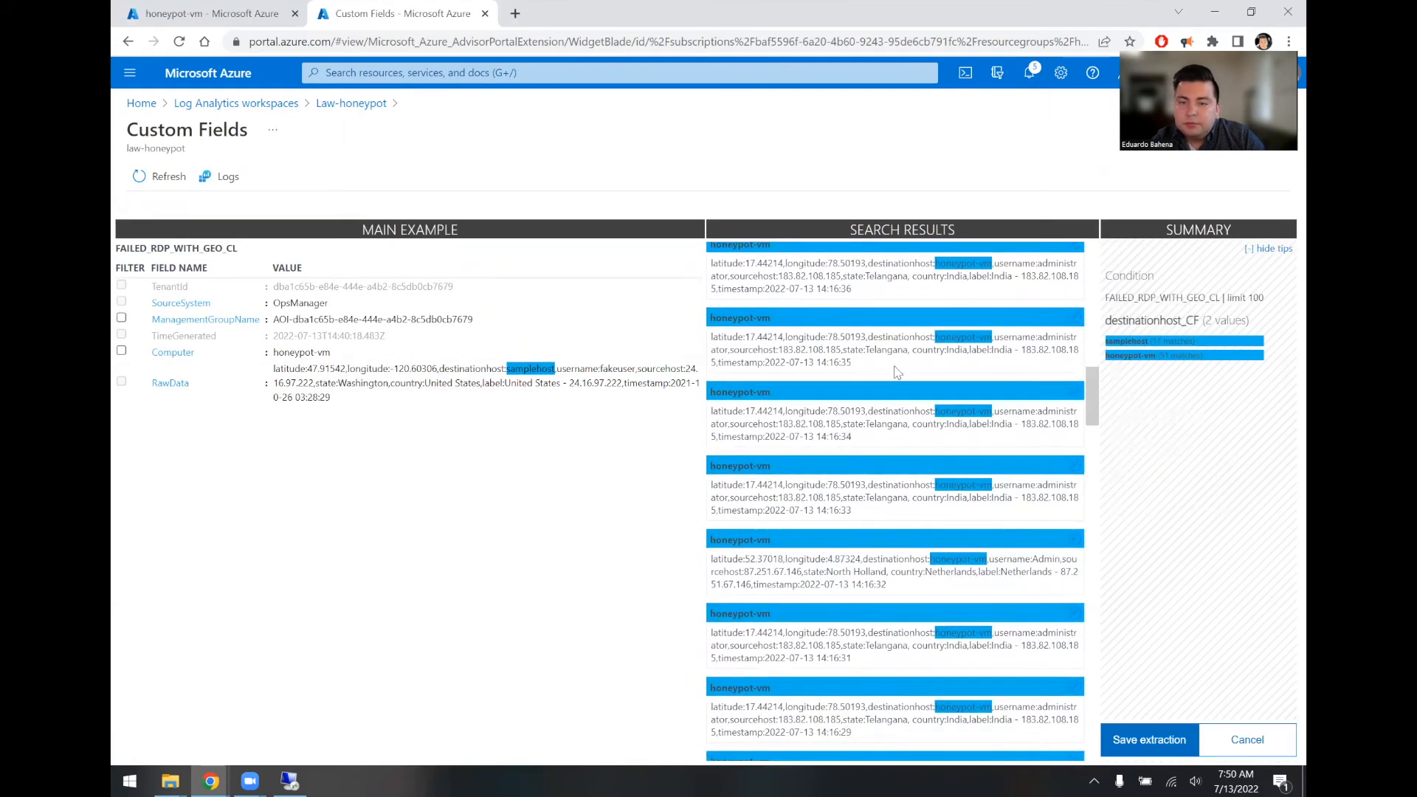
pyautogui.click(1149, 739)
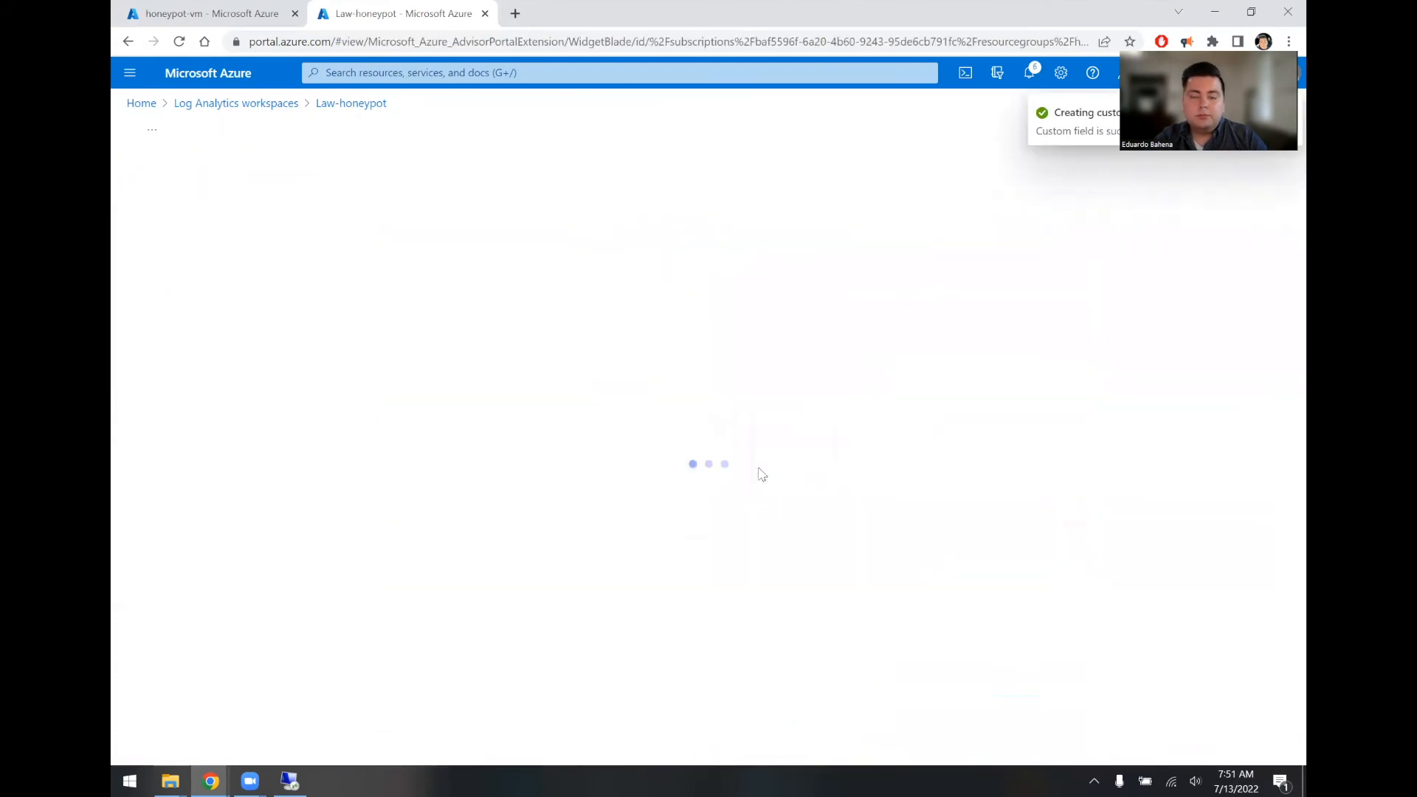
# Step: Extract fakeuser from RawData as a Text custom field titled username, check the search results, and save the extraction
pyautogui.write('username')
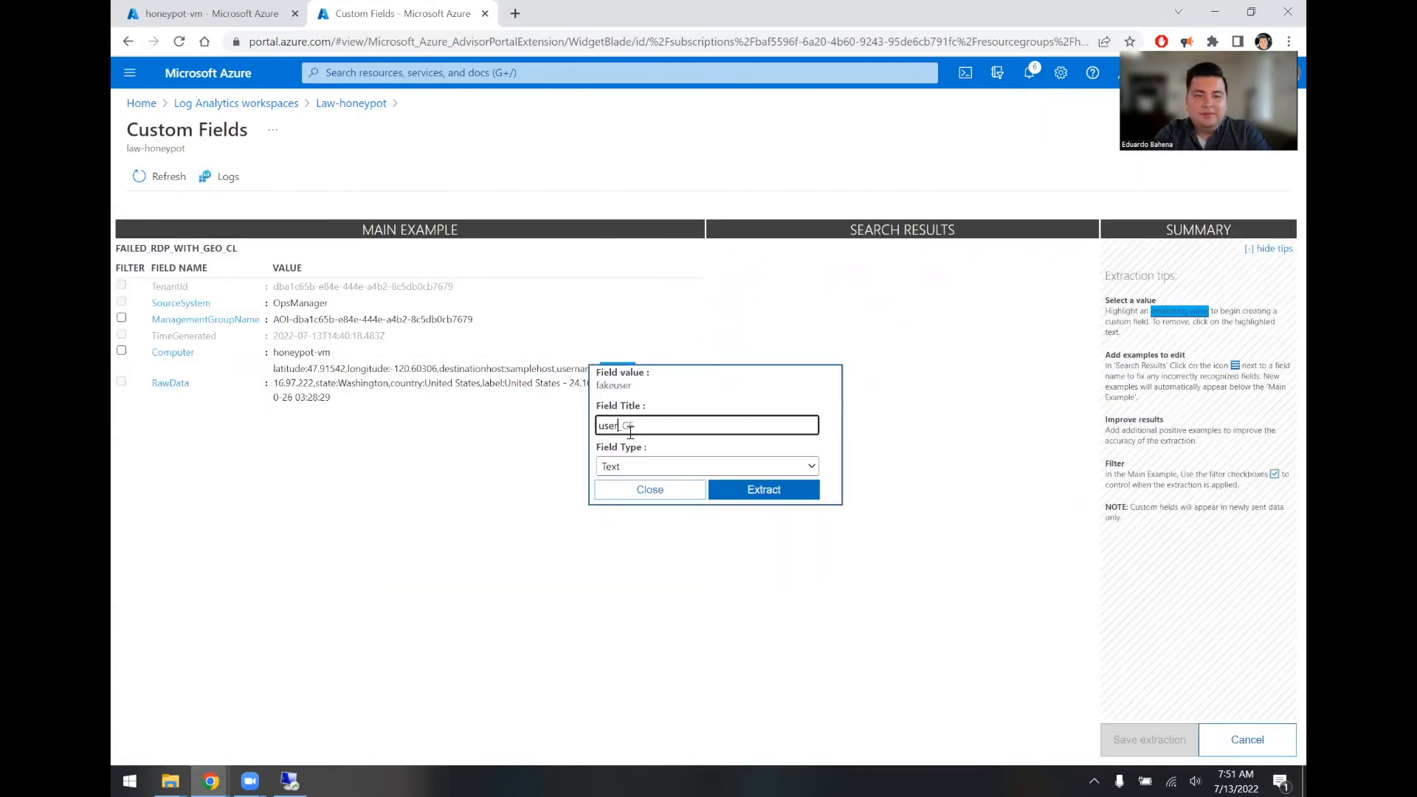
pyautogui.click(764, 489)
pyautogui.scroll(-20, 997, 343)
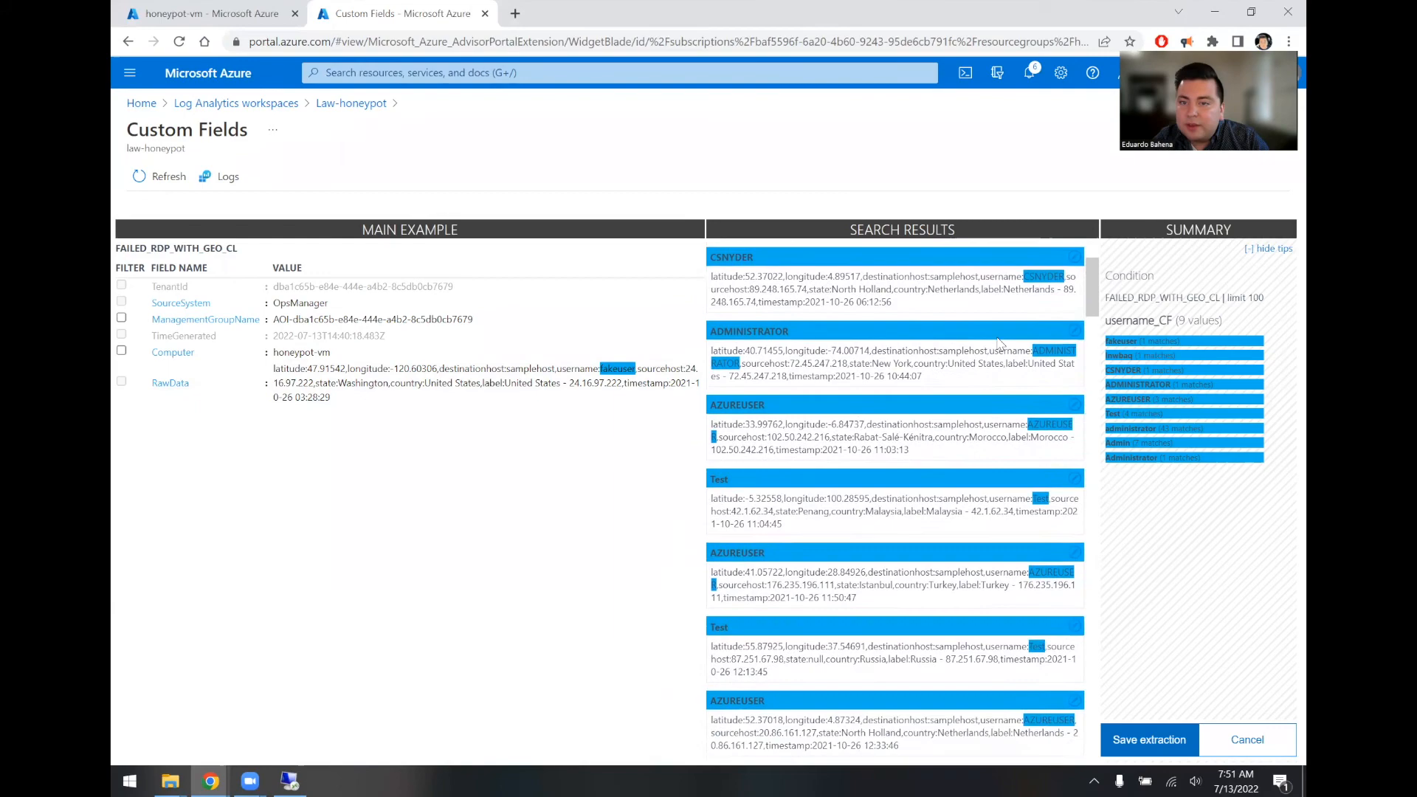
pyautogui.scroll(-5, 996, 336)
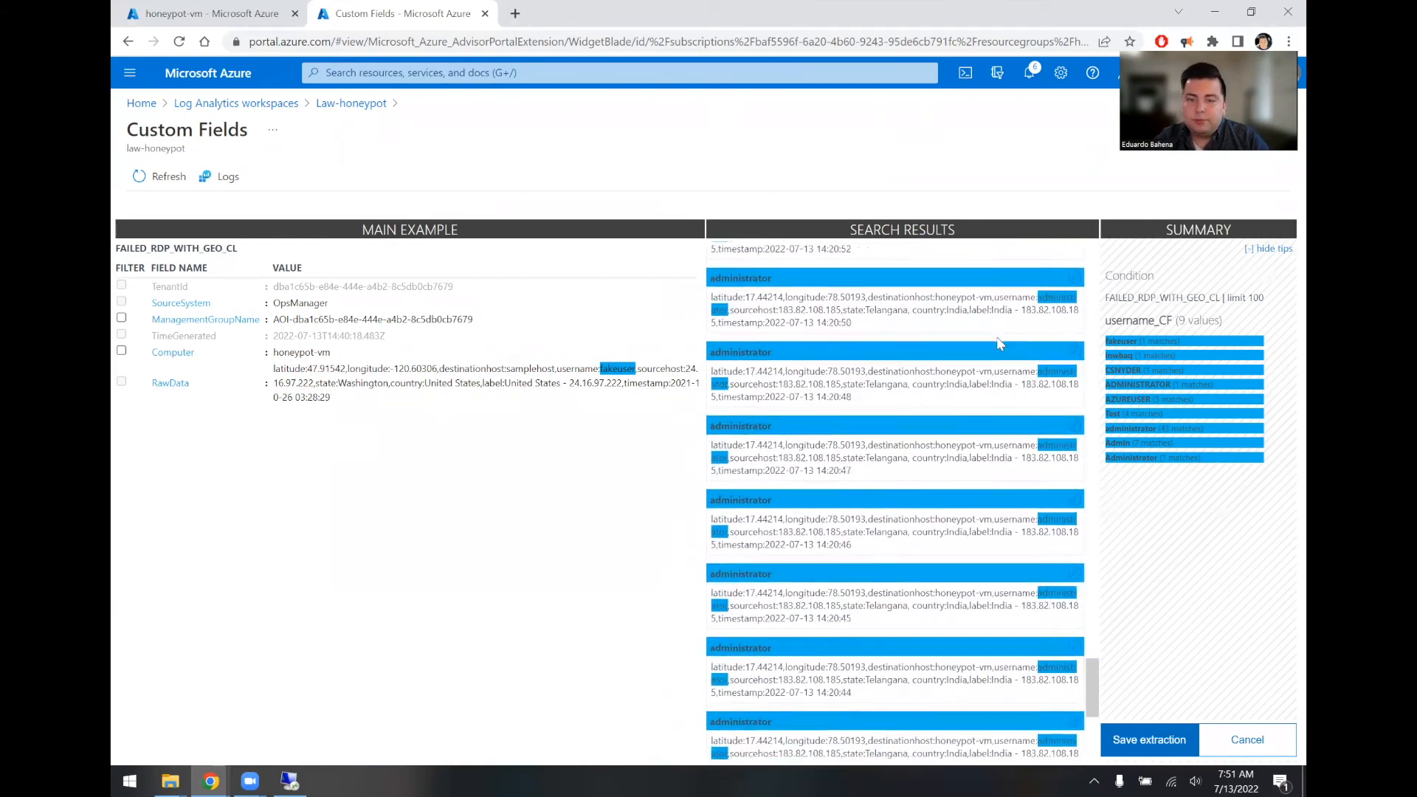
pyautogui.click(1149, 739)
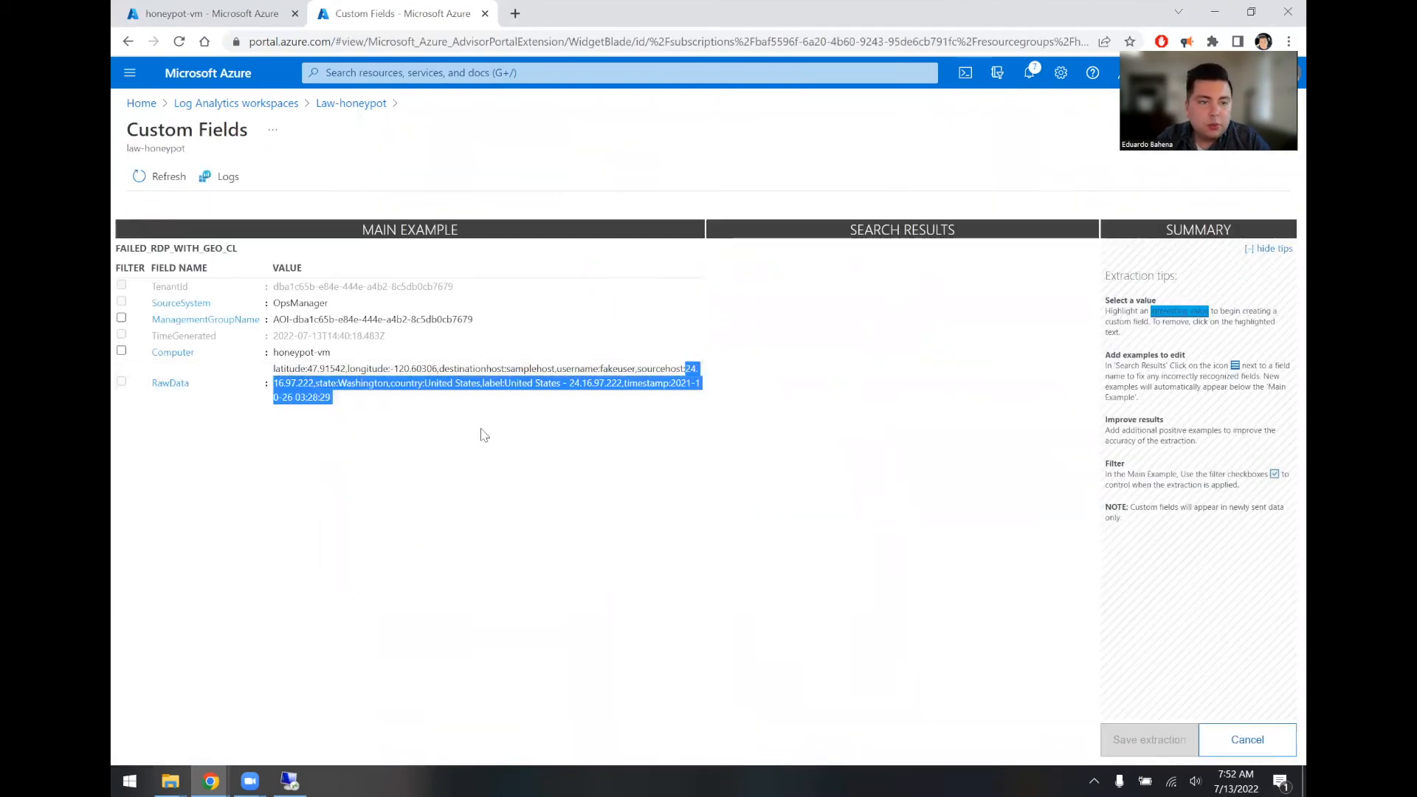
# Step: Extract the source IP 24.16.97.222 from RawData as a custom field titled sourcehost, check the search results, and save the extraction
pyautogui.moveTo(315, 382); pyautogui.dragTo(315, 382)
pyautogui.write('sourcehost')
pyautogui.click(380, 478)
pyautogui.click(285, 497)
pyautogui.click(437, 500)
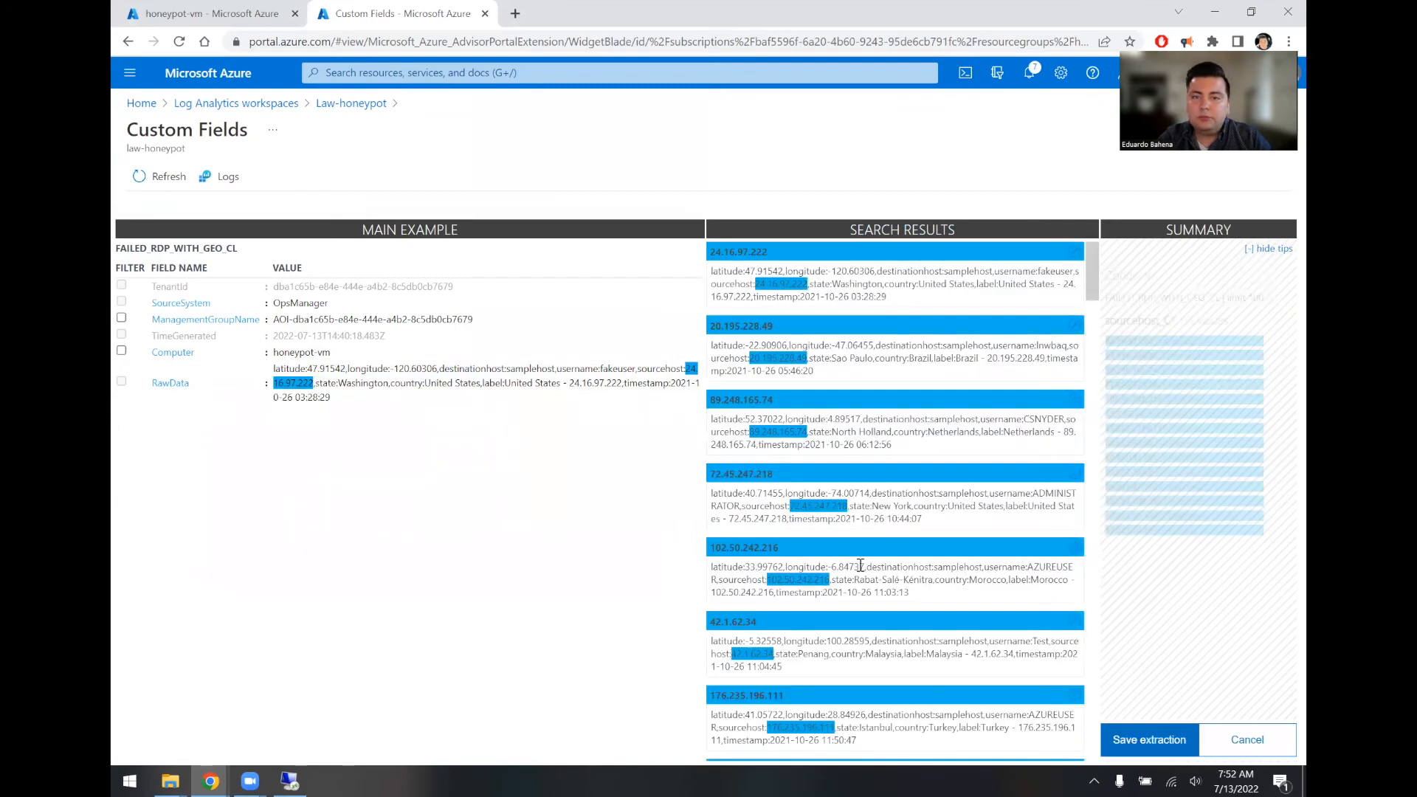
pyautogui.scroll(-10, 790, 347)
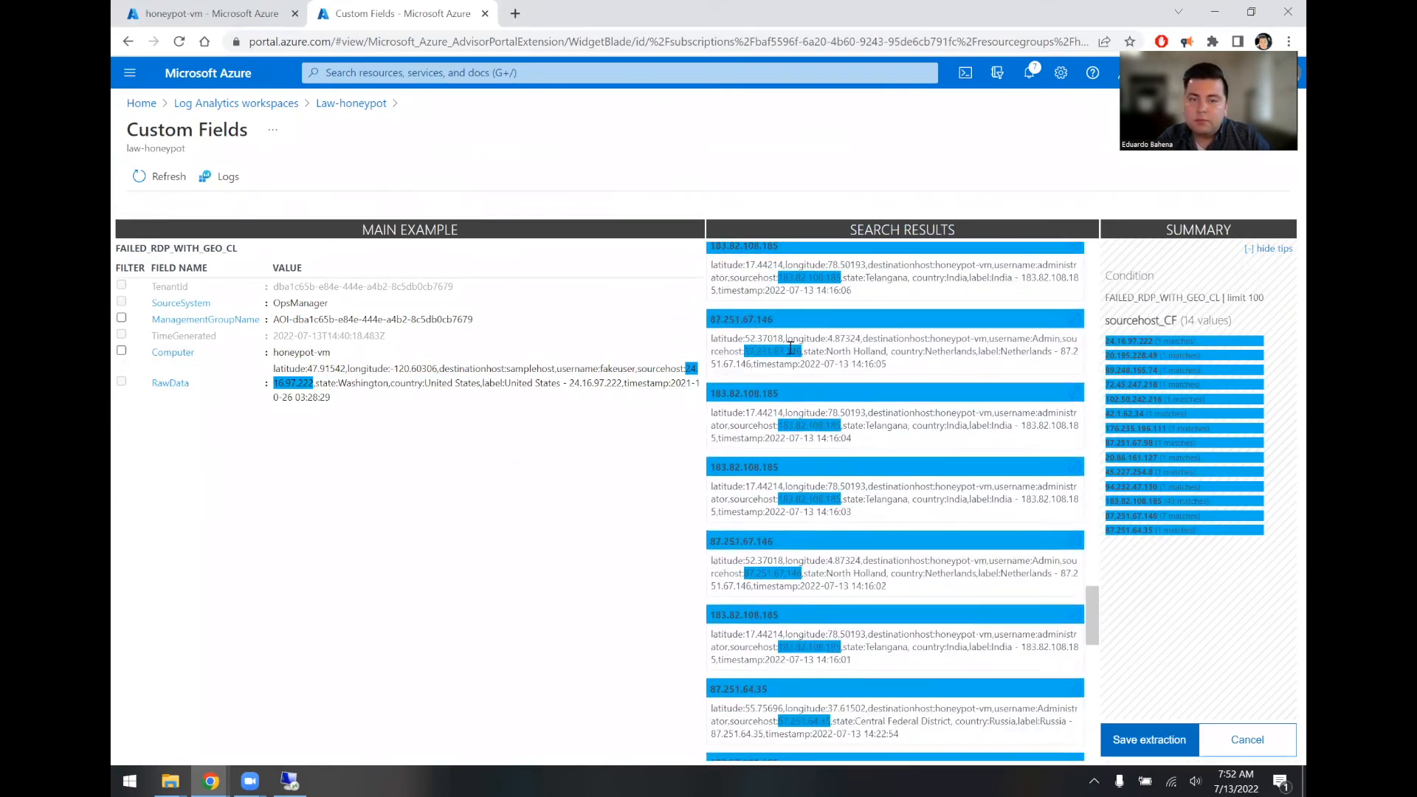
pyautogui.click(1149, 739)
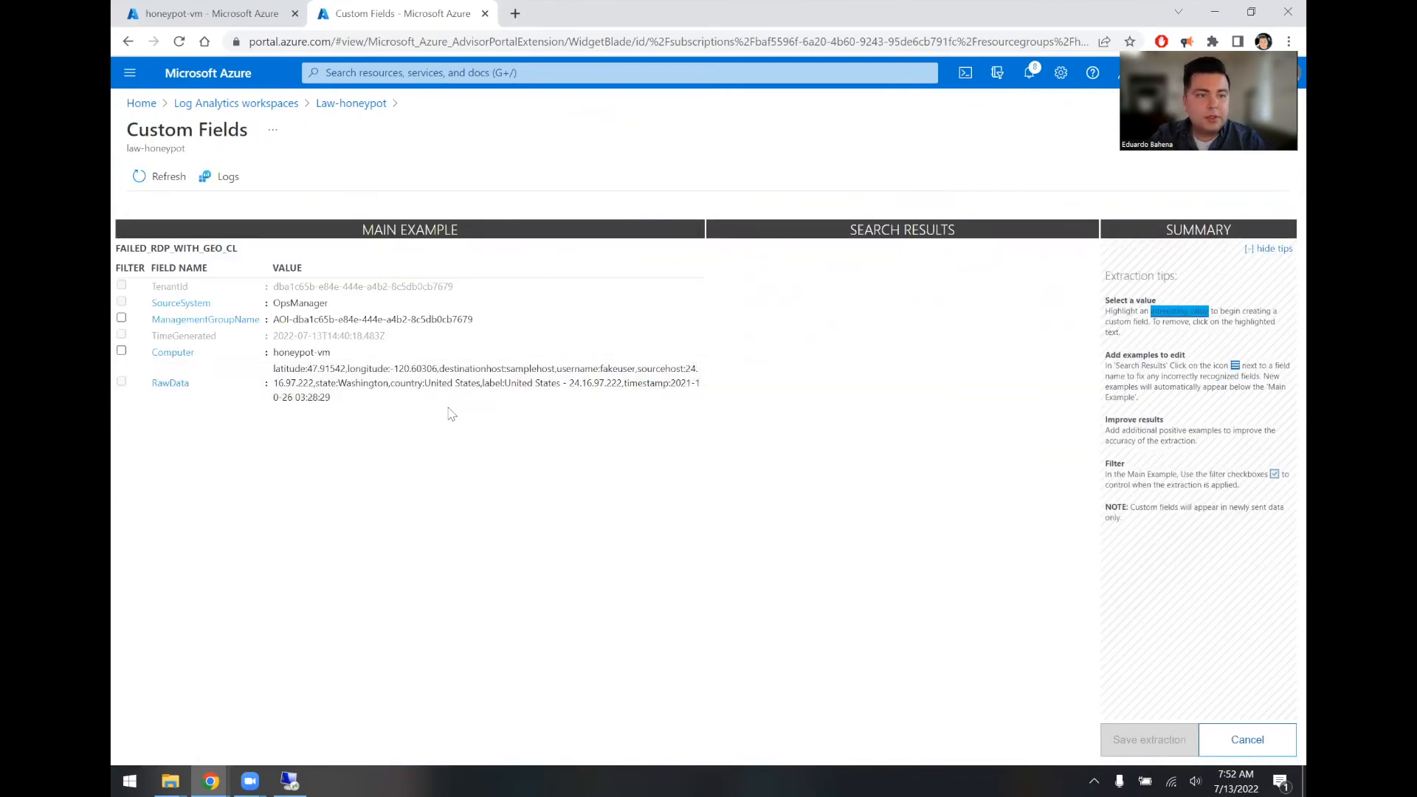
# Step: Extract Washington from the first record's RawData as a custom field titled state_CF
pyautogui.moveTo(339, 383); pyautogui.dragTo(391, 387)
pyautogui.write('state_CF')
pyautogui.click(480, 502)
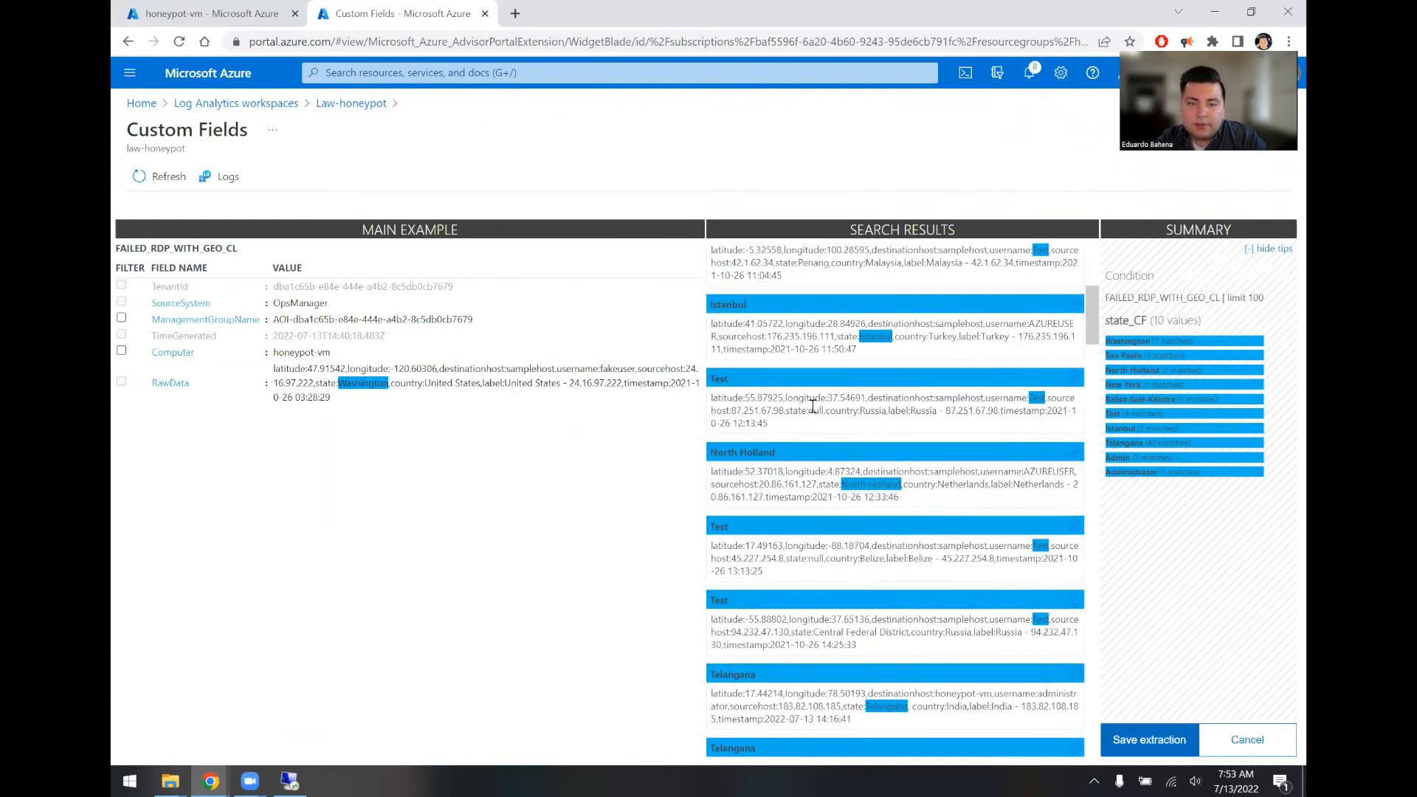
# Step: Correct the wrongly highlighted state values in the search results by extracting additional state_CF examples
pyautogui.moveTo(618, 473); pyautogui.dragTo(158, 531)
pyautogui.click(778, 600)
pyautogui.scroll(-3, 791, 392)
pyautogui.click(1074, 352)
pyautogui.click(310, 660)
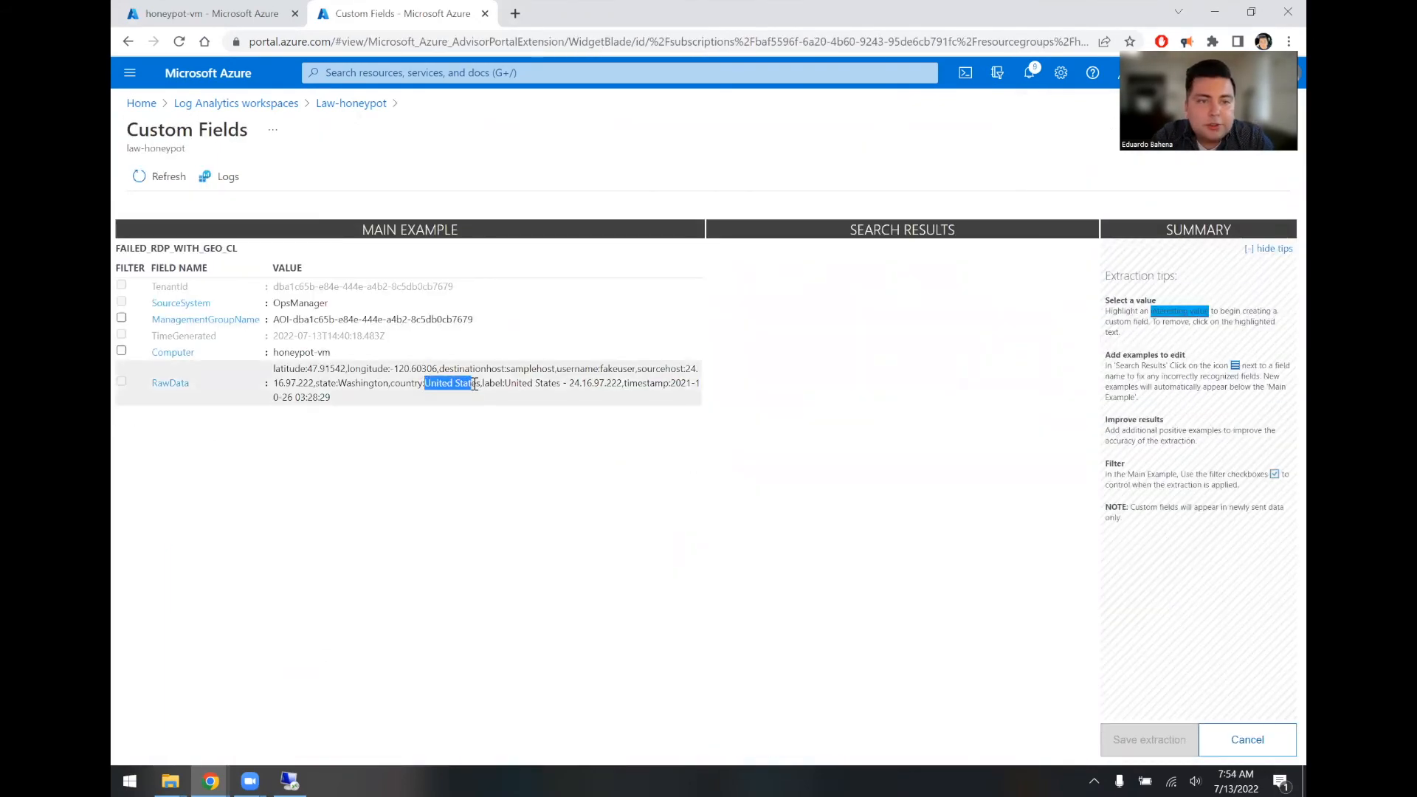
# Step: Extract the country value United States from the first record's RawData as a custom field titled country_CF
pyautogui.moveTo(474, 383); pyautogui.dragTo(480, 383)
pyautogui.write('country_CF')
pyautogui.click(586, 499)
# Step: Modify the wrong country highlights, extracting Brazil and India as additional country_CF examples, and save the extraction
pyautogui.click(1153, 333)
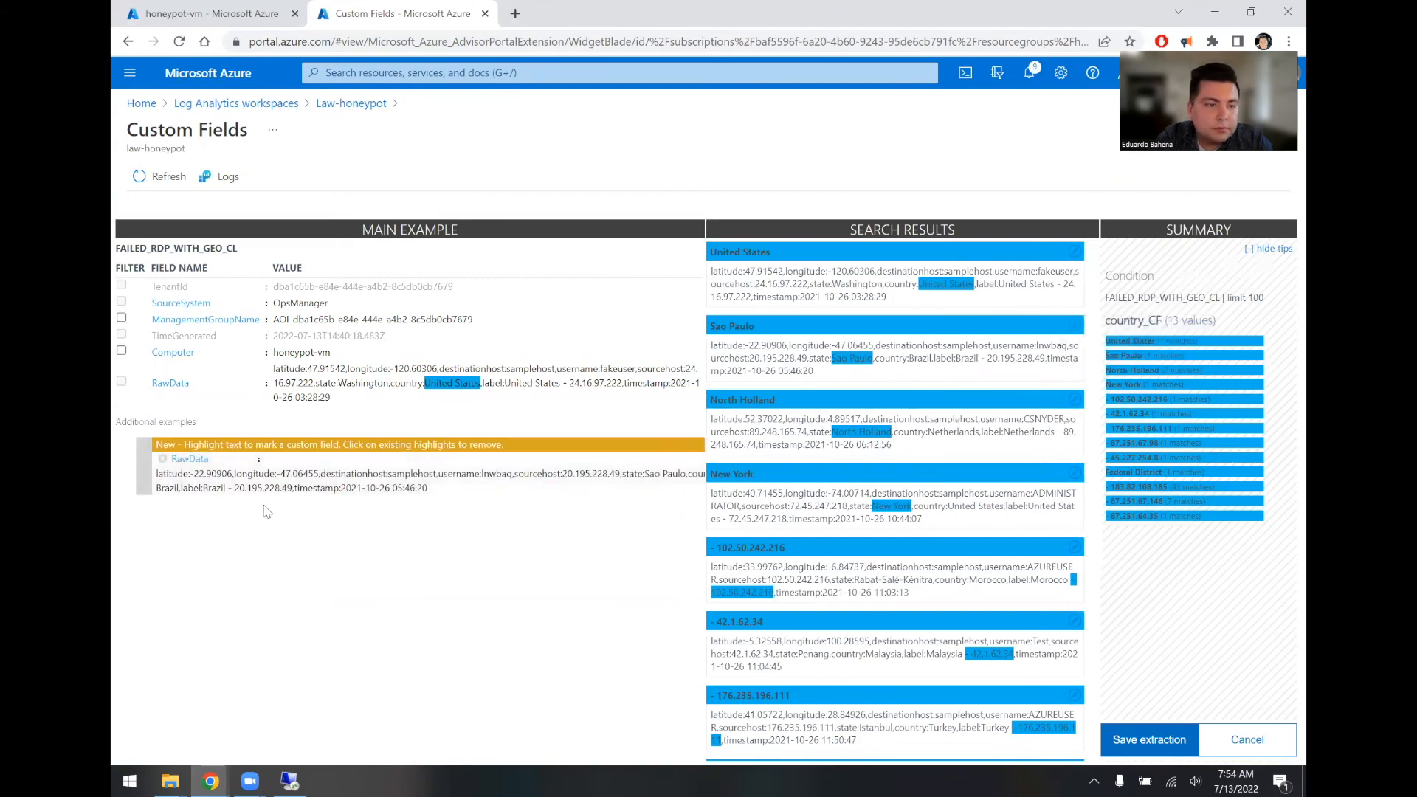
pyautogui.moveTo(158, 532); pyautogui.dragTo(211, 577)
pyautogui.click(316, 658)
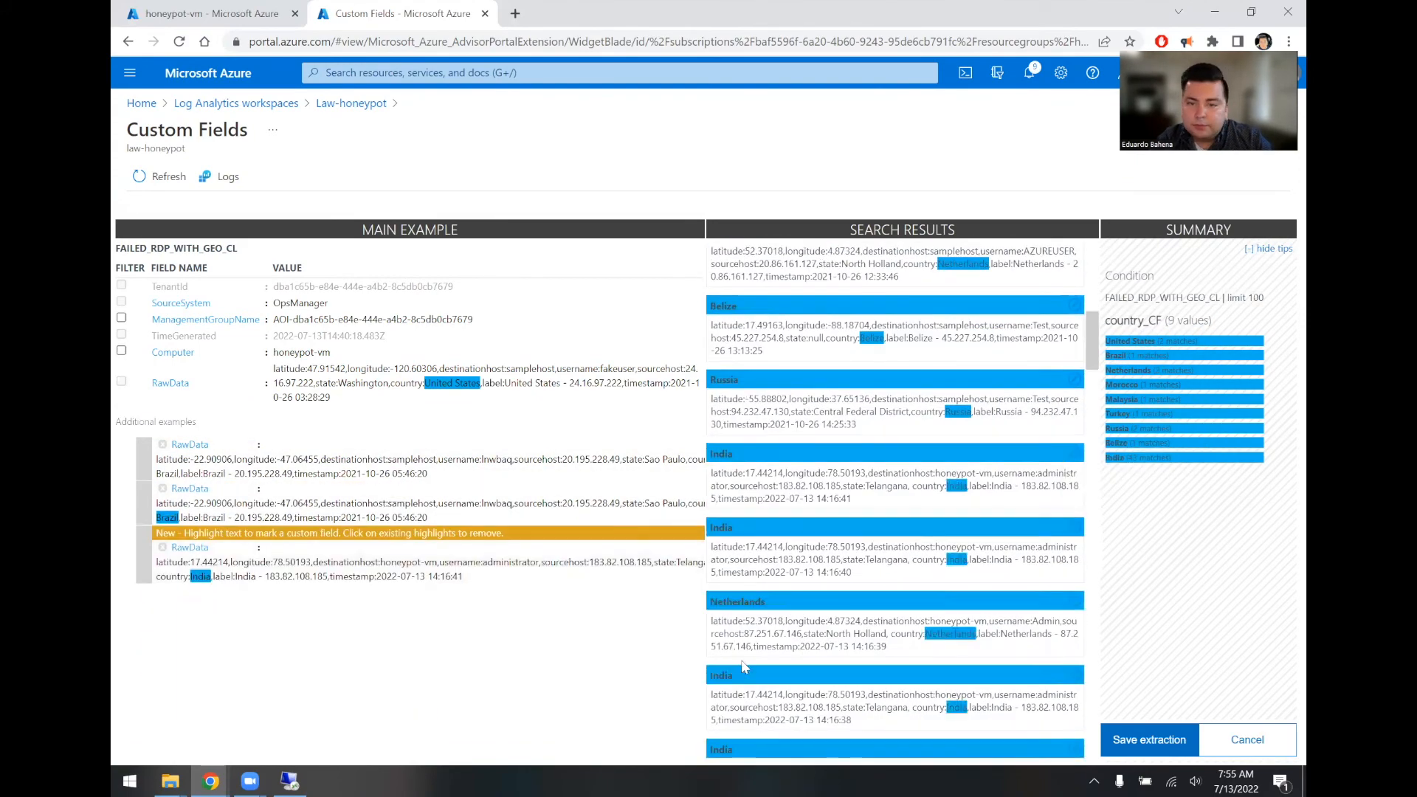
pyautogui.click(1163, 738)
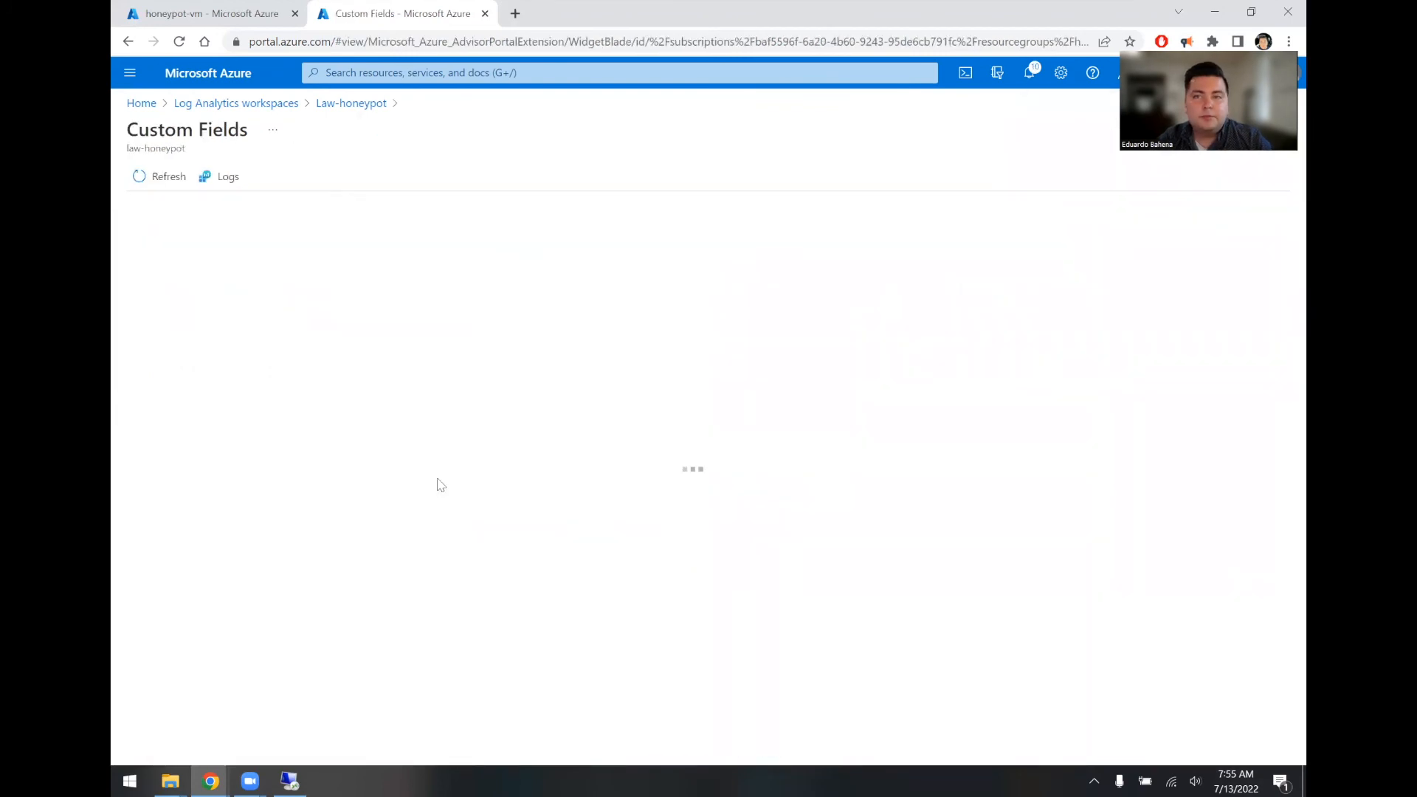
# Step: Extract the label value United States as the label_CF field and open the Morocco record's missing highlight for modification
pyautogui.moveTo(481, 383); pyautogui.dragTo(425, 383)
pyautogui.click(672, 505)
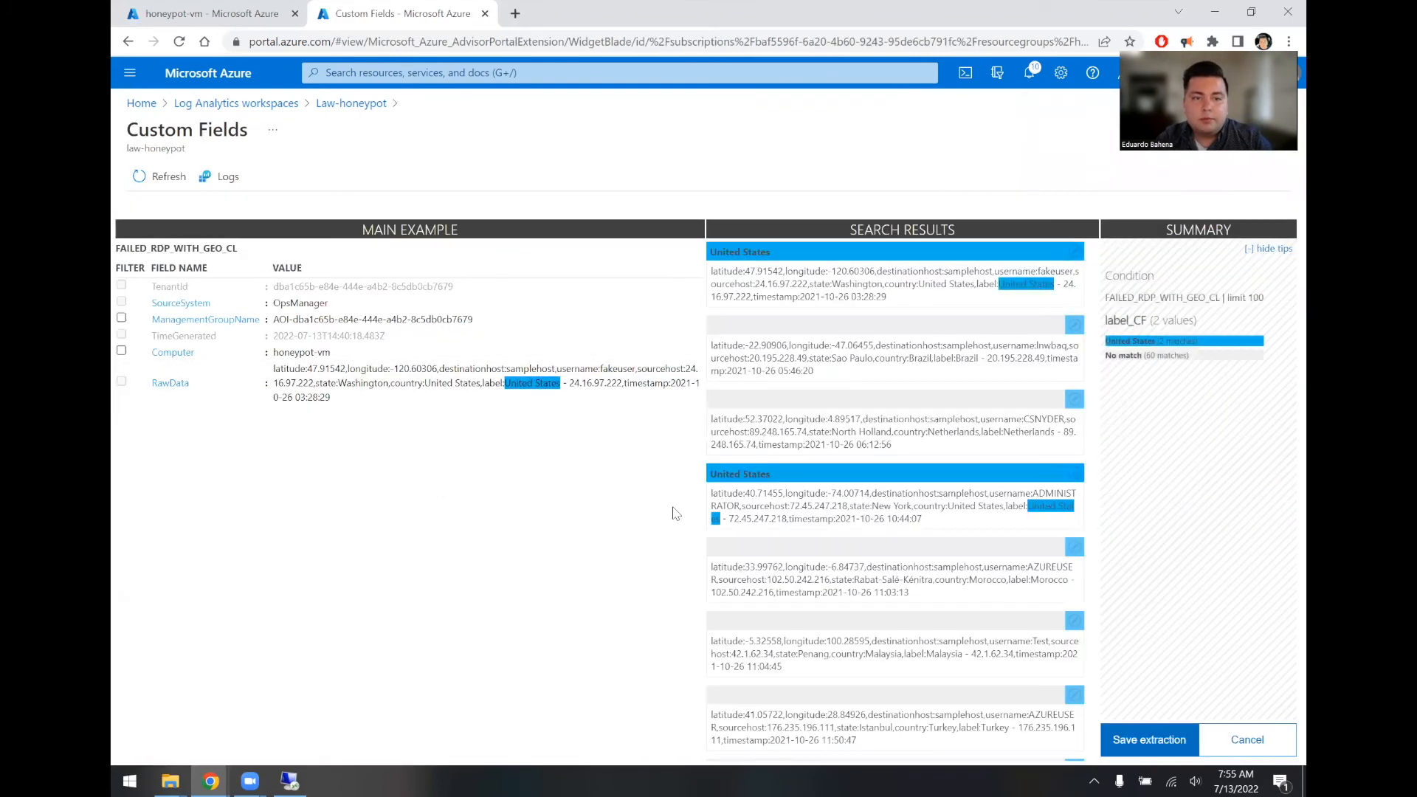
pyautogui.scroll(-2, 1000, 504)
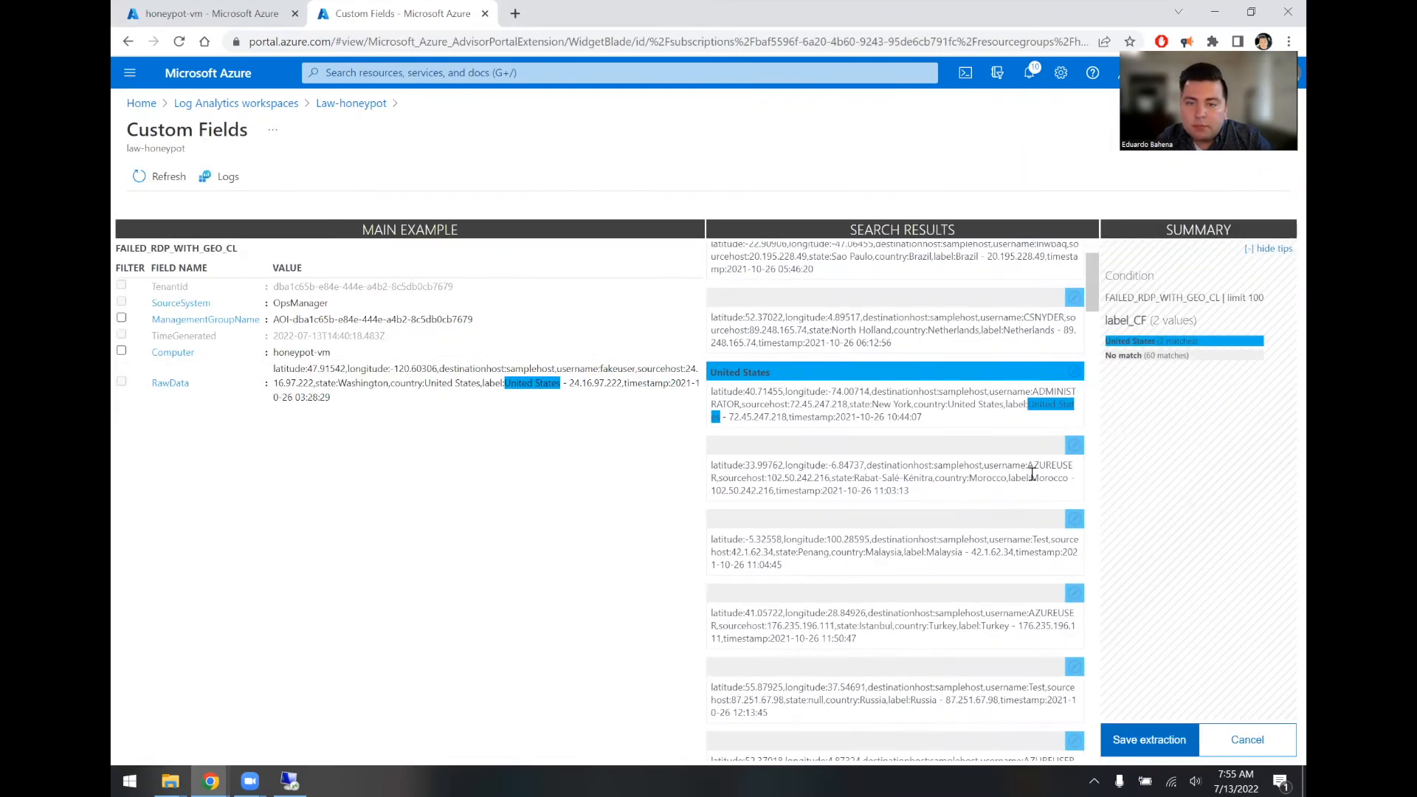
pyautogui.click(1099, 452)
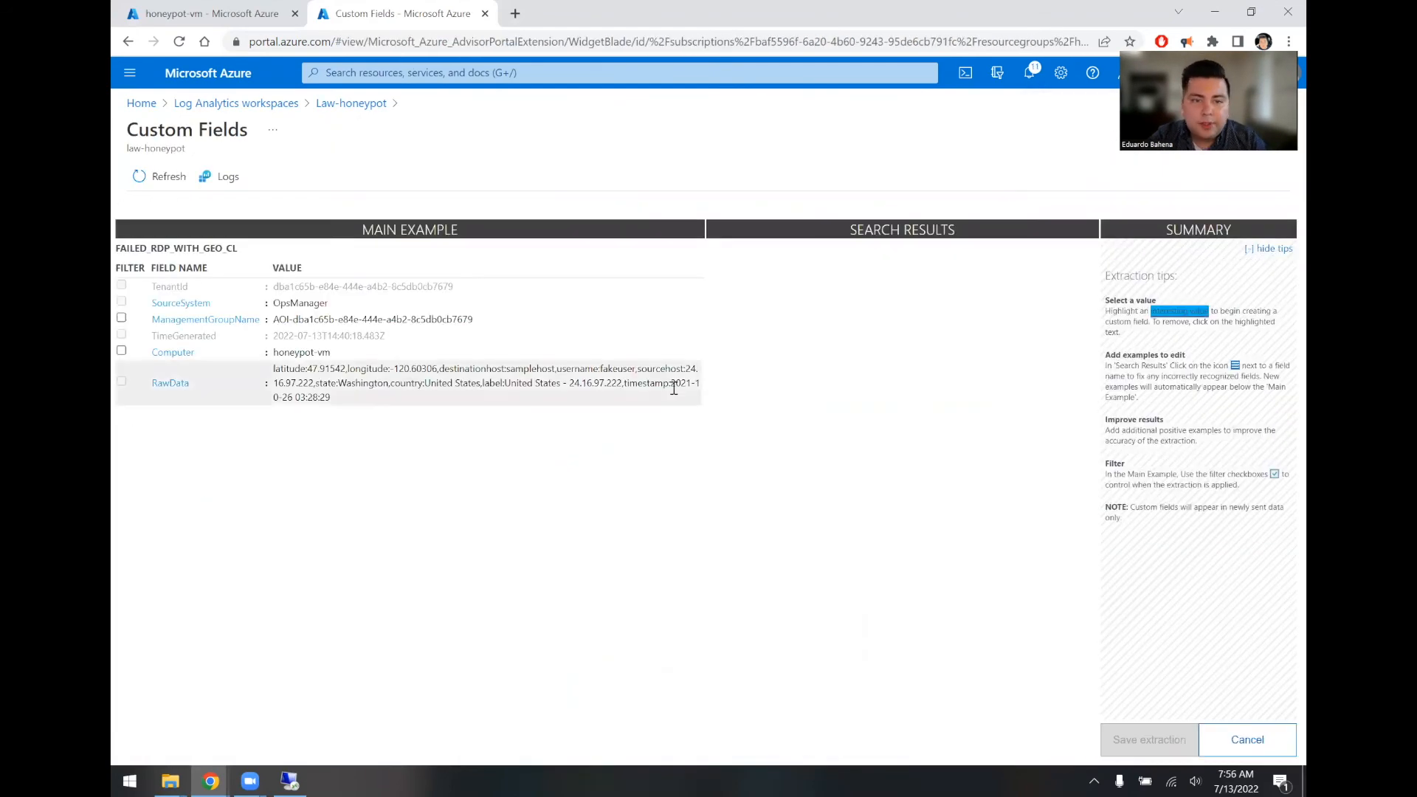
pyautogui.moveTo(670, 383); pyautogui.dragTo(330, 397)
pyautogui.click(435, 518)
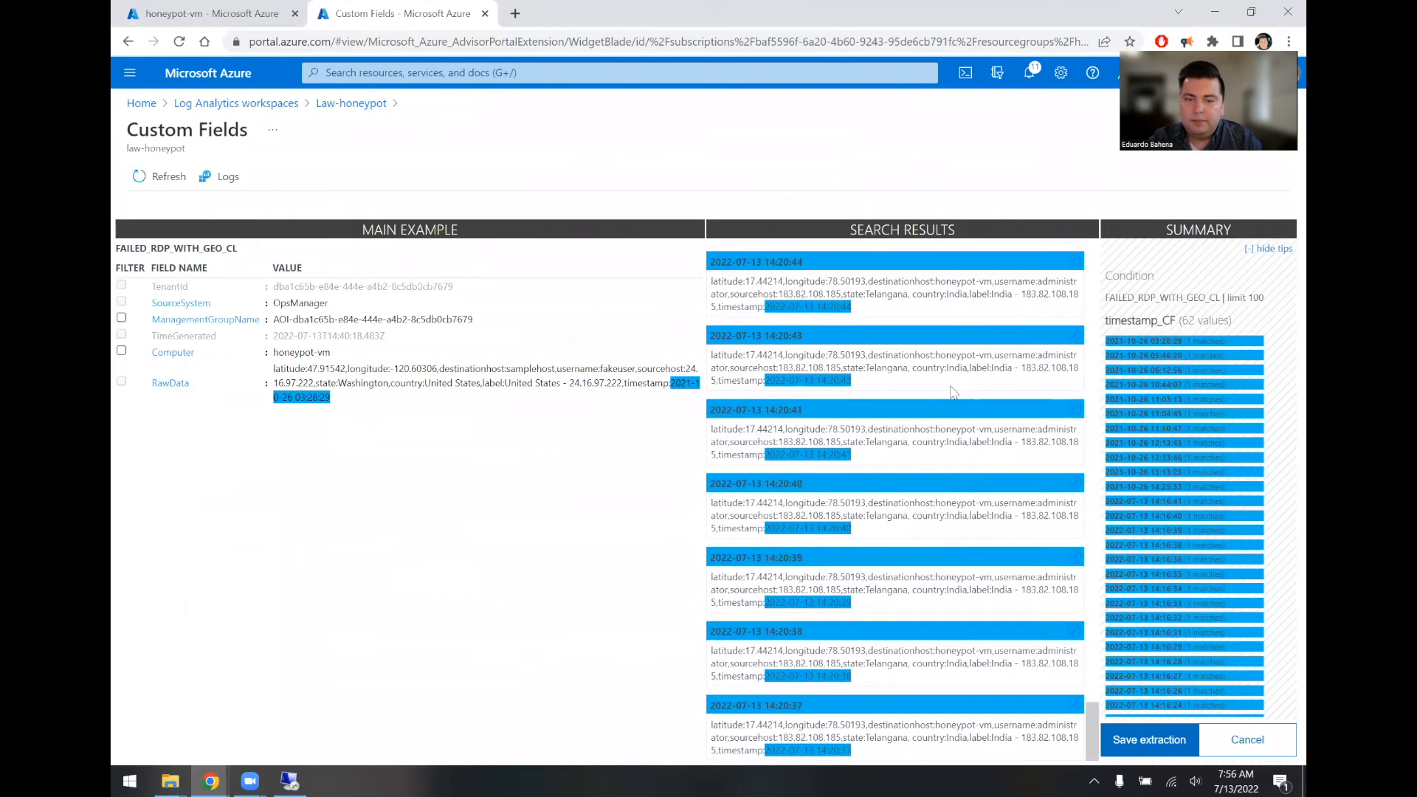
pyautogui.click(1134, 747)
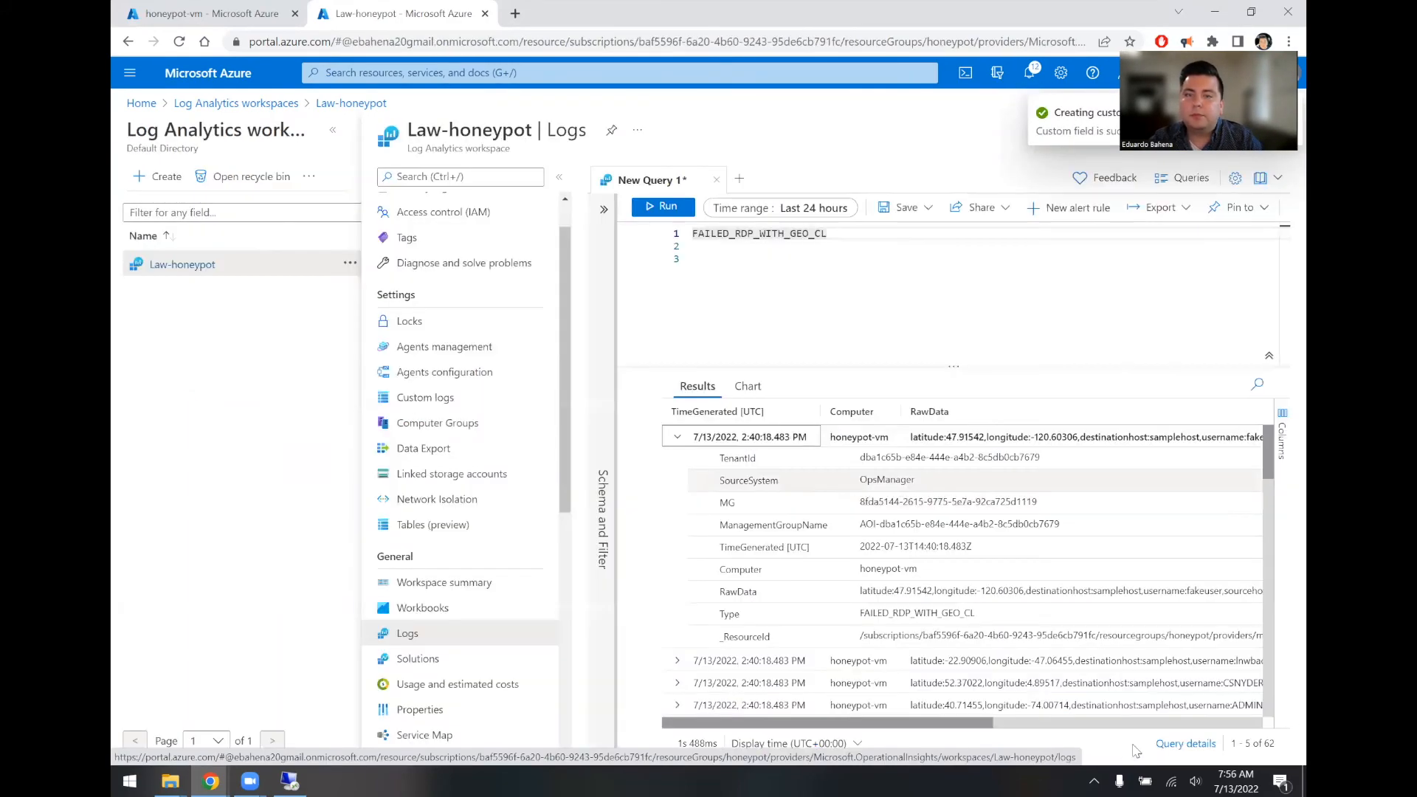
# Step: Collapse the expanded first record, rerun the FAILED_RDP_WITH_GEO_CL query, and examine its result columns
pyautogui.click(676, 442)
pyautogui.hscroll(1, 945, 496)
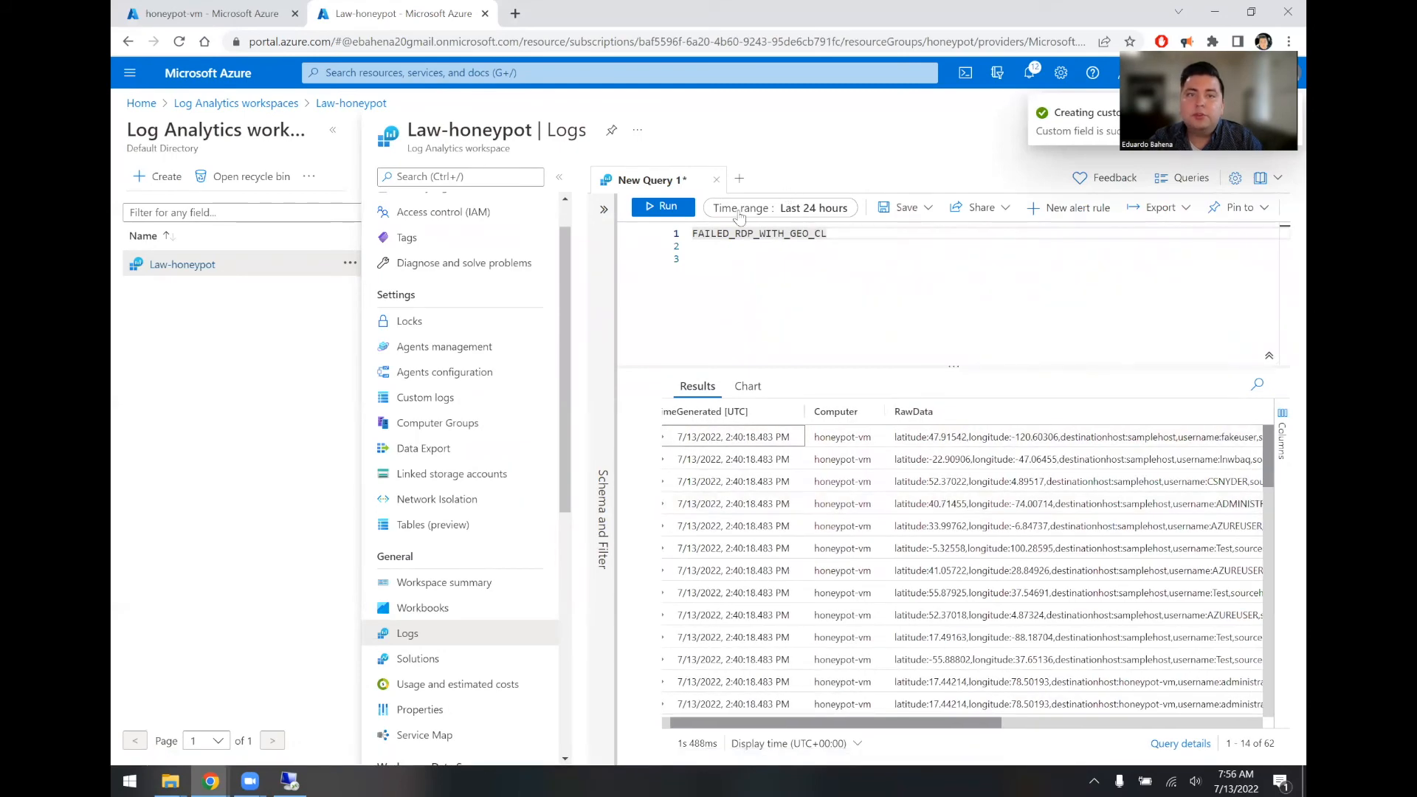
pyautogui.click(678, 209)
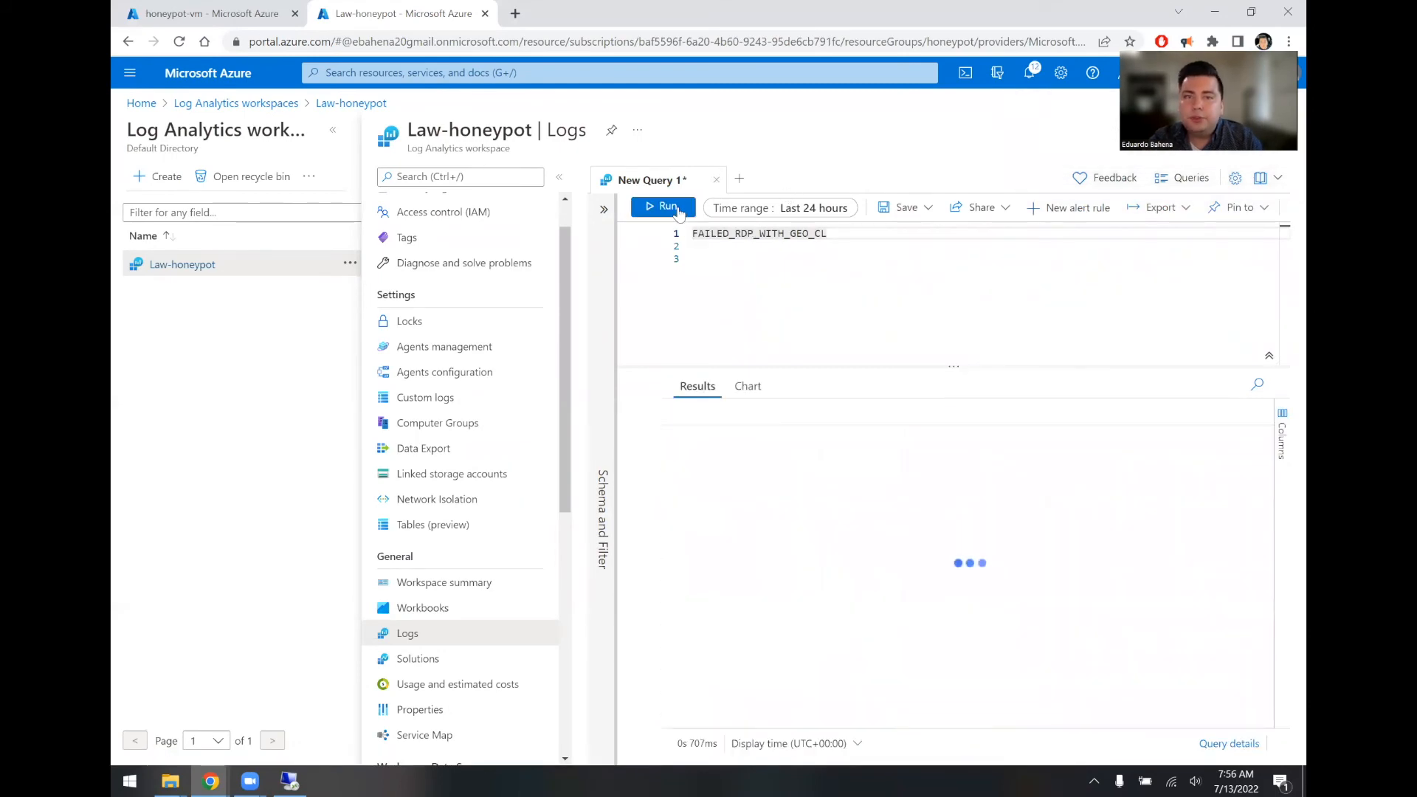
pyautogui.hscroll(3, 766, 503)
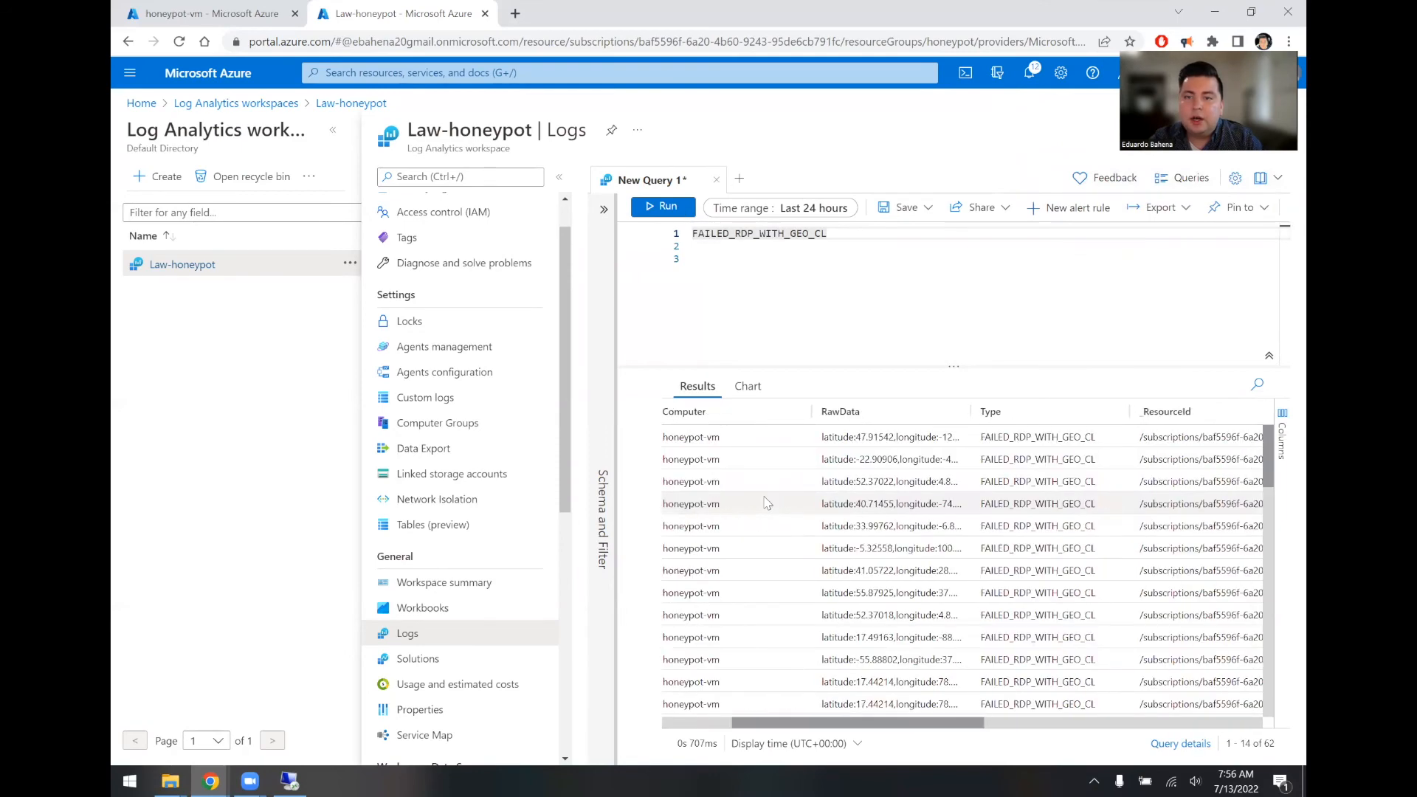
# Step: Examine the remaining result columns and rows of the FAILED_RDP_WITH_GEO_CL query
pyautogui.hscroll(10, 766, 504)
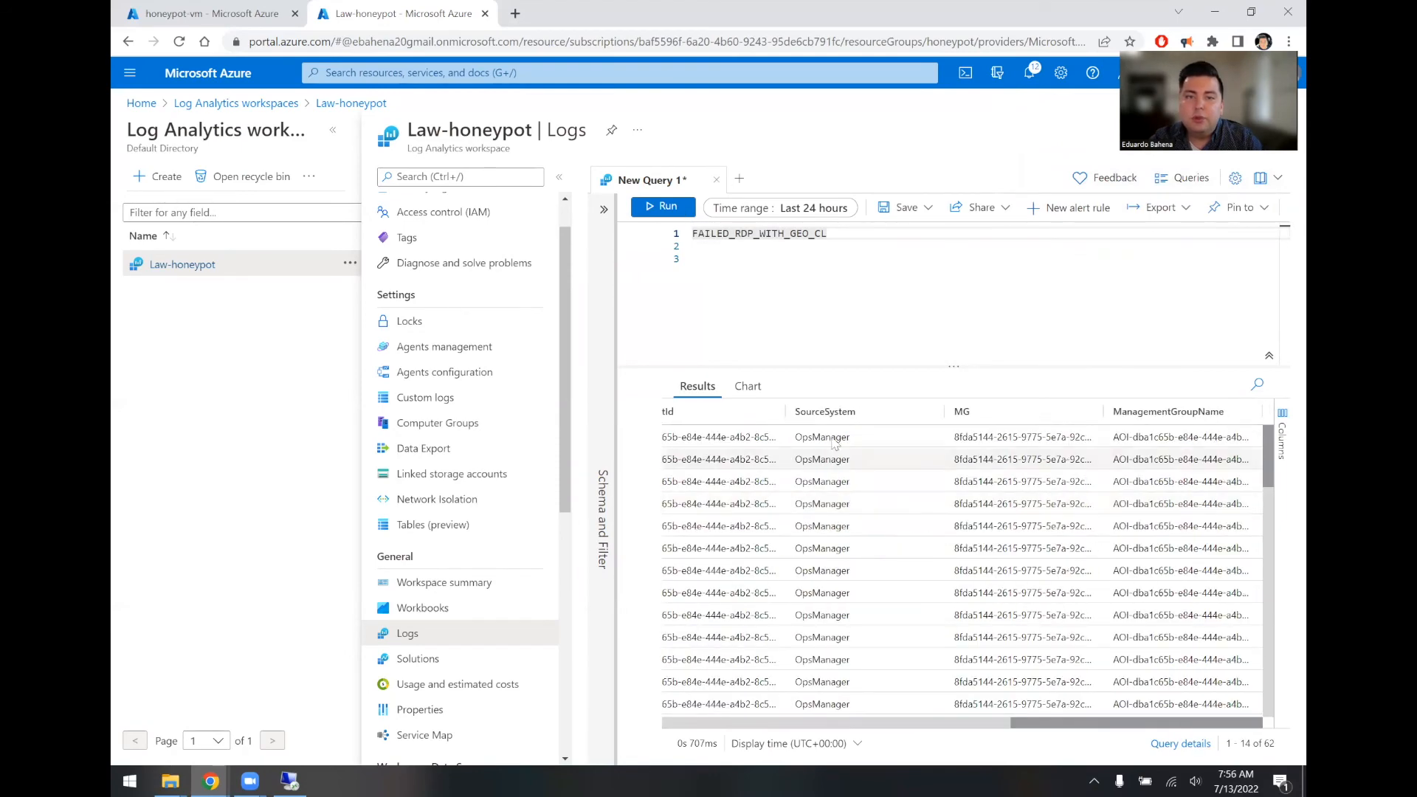
pyautogui.scroll(-1, 829, 482)
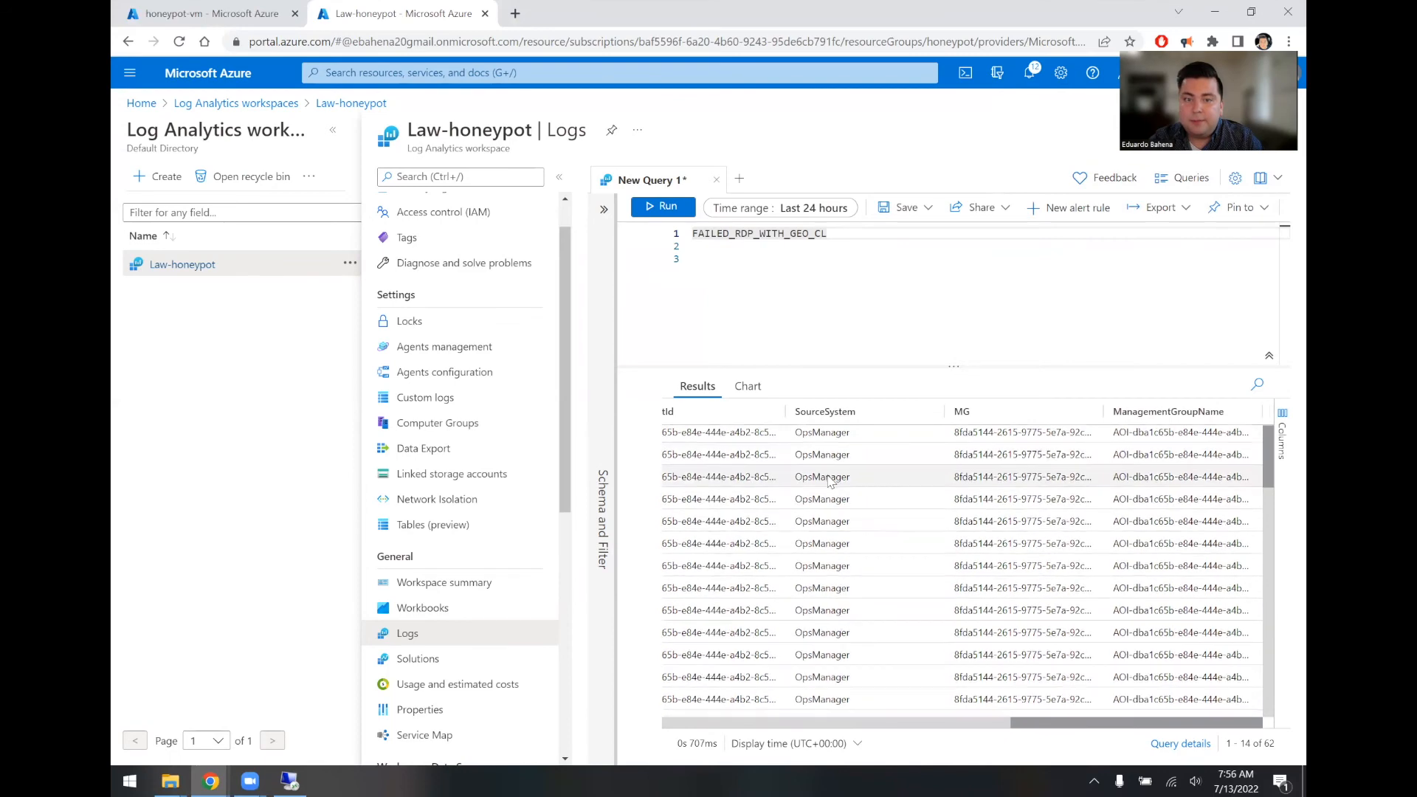
pyautogui.scroll(-5, 830, 481)
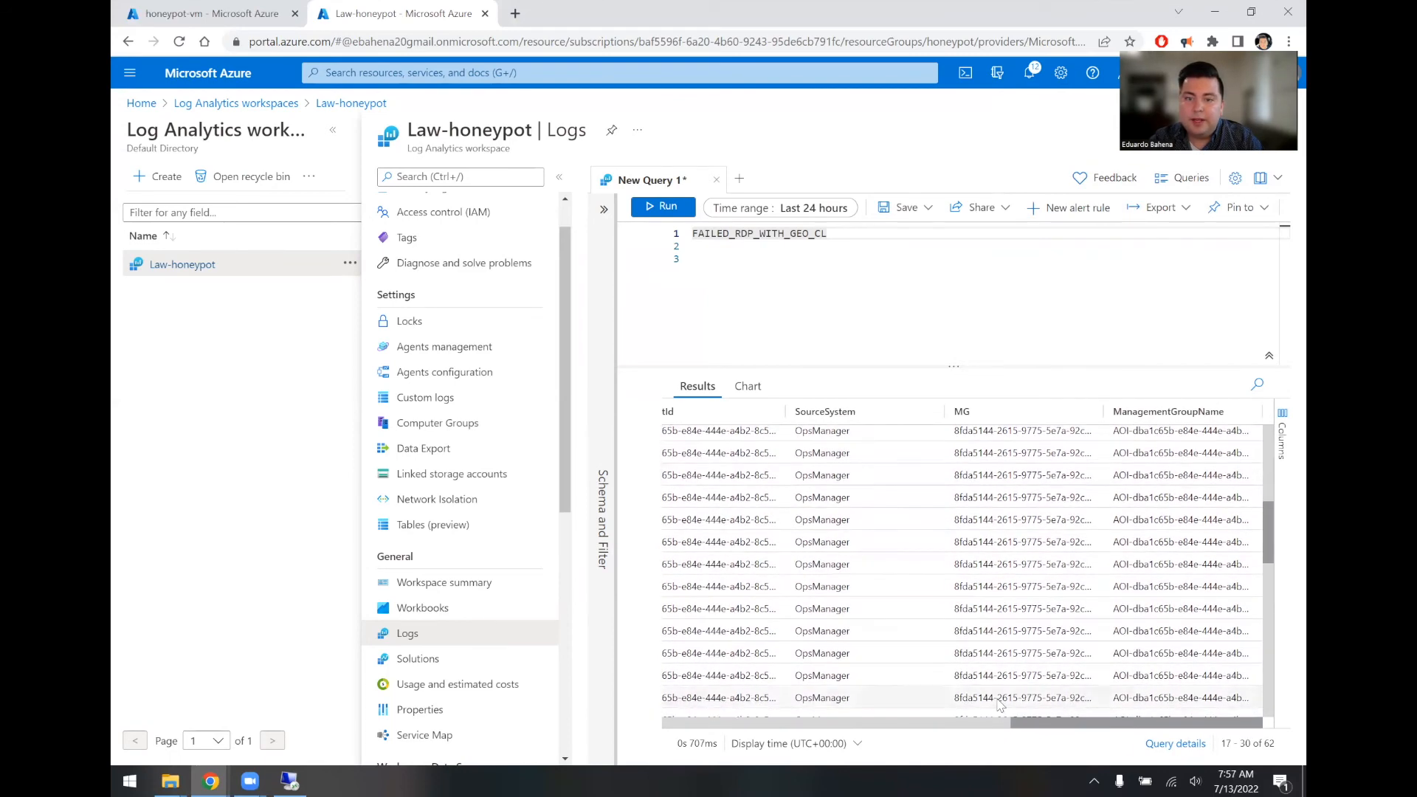
pyautogui.moveTo(1035, 727); pyautogui.dragTo(853, 726)
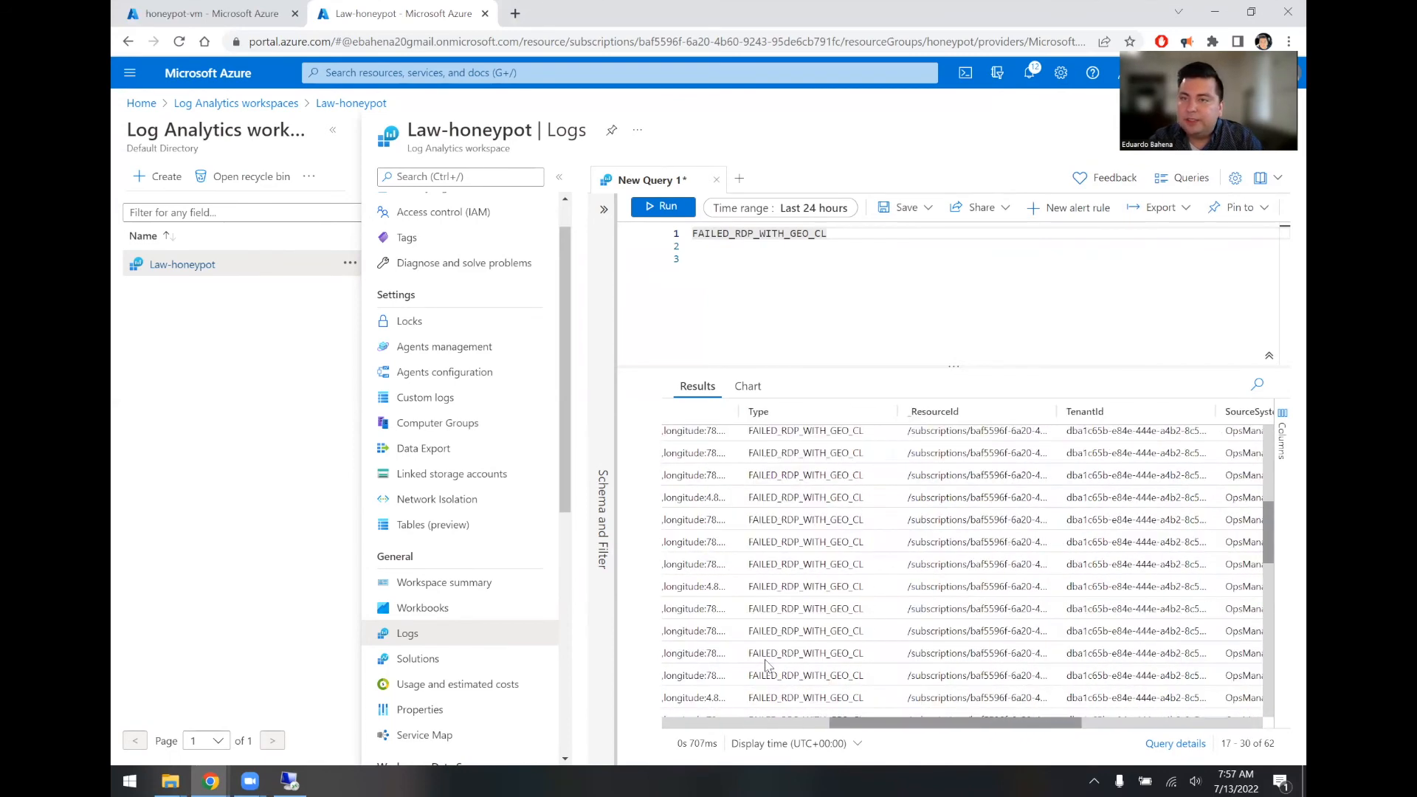
pyautogui.hscroll(-3, 768, 667)
# Step: Open the custom fields list in the Law-honeypot custom logs, discarding the unsaved query edits
pyautogui.scroll(1, 436, 332)
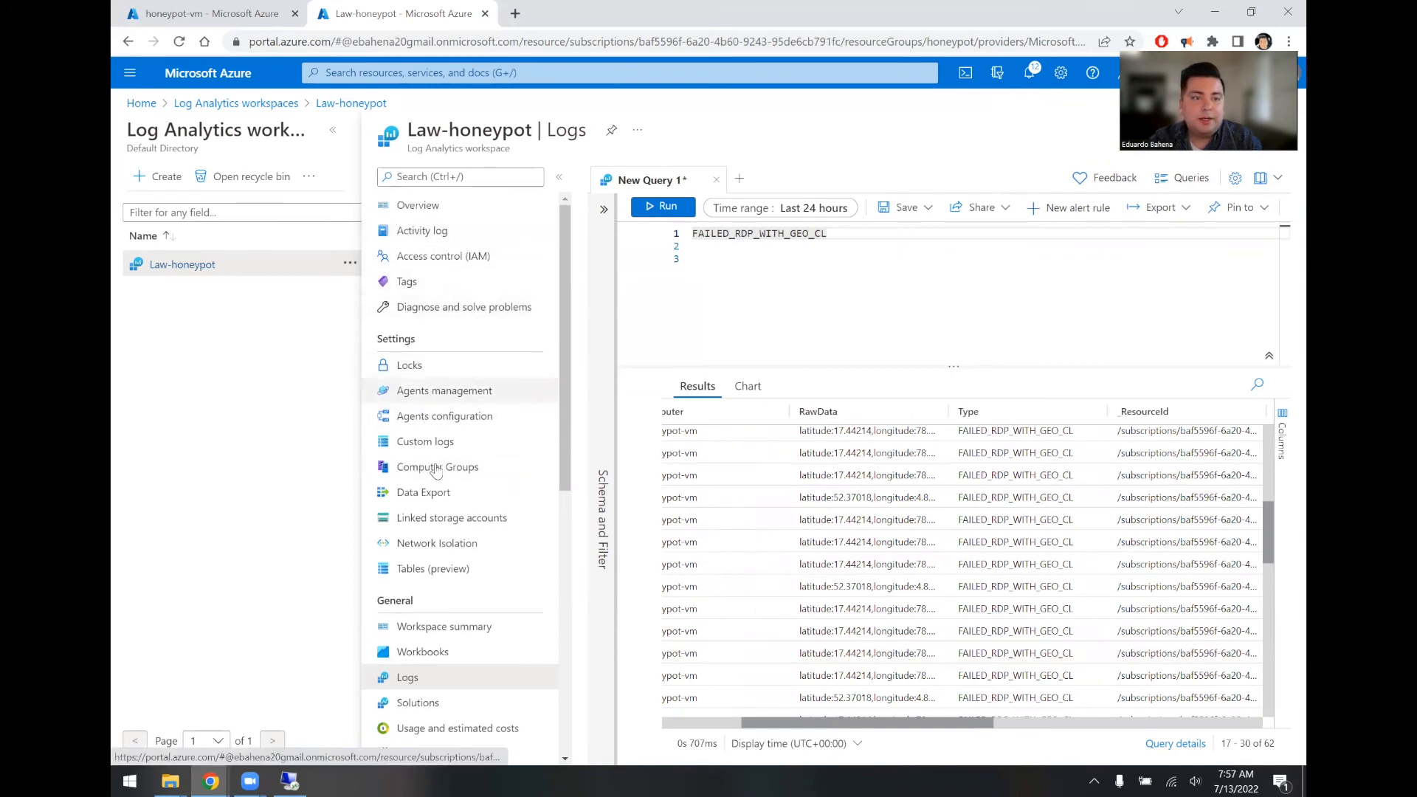
pyautogui.scroll(-1, 442, 620)
pyautogui.scroll(1, 441, 619)
pyautogui.click(476, 445)
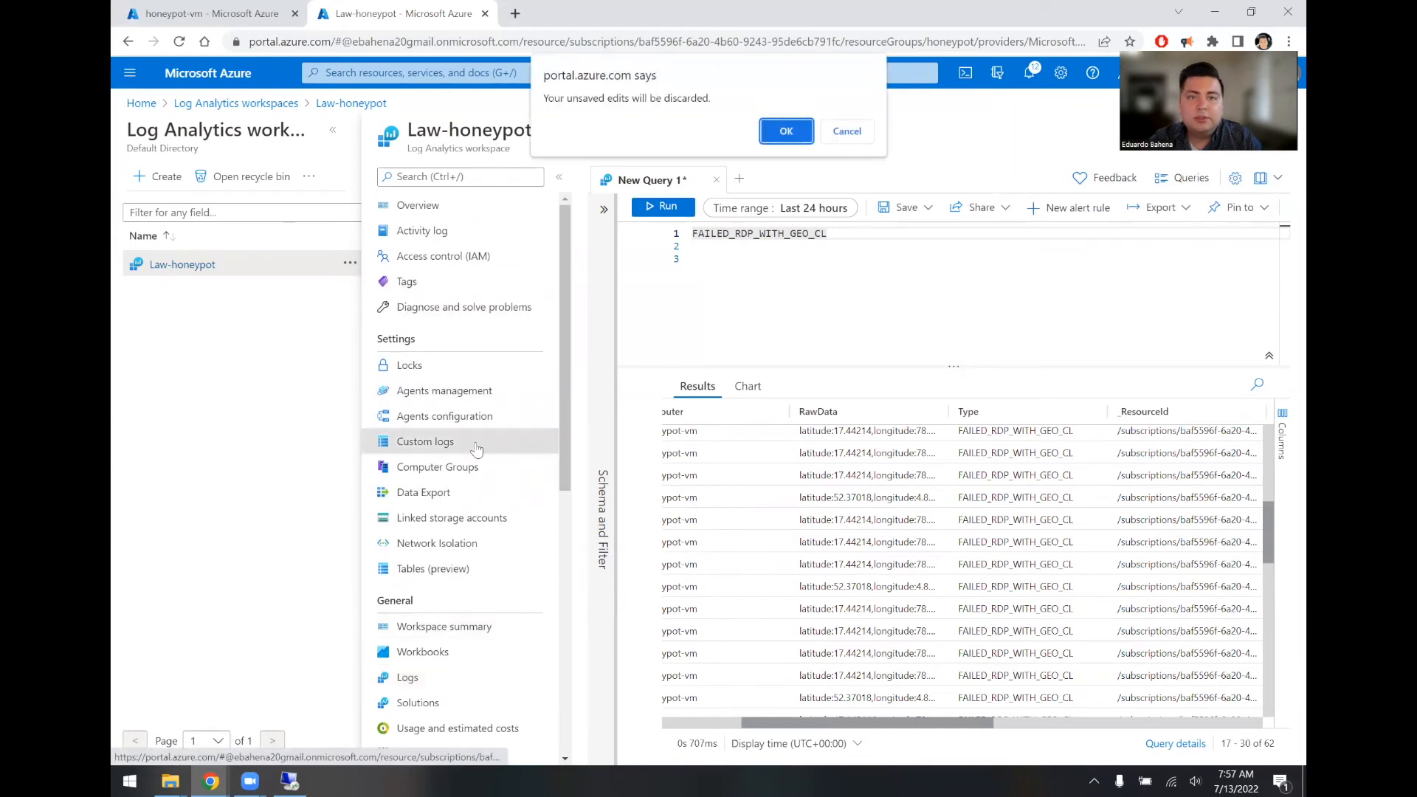
pyautogui.click(787, 133)
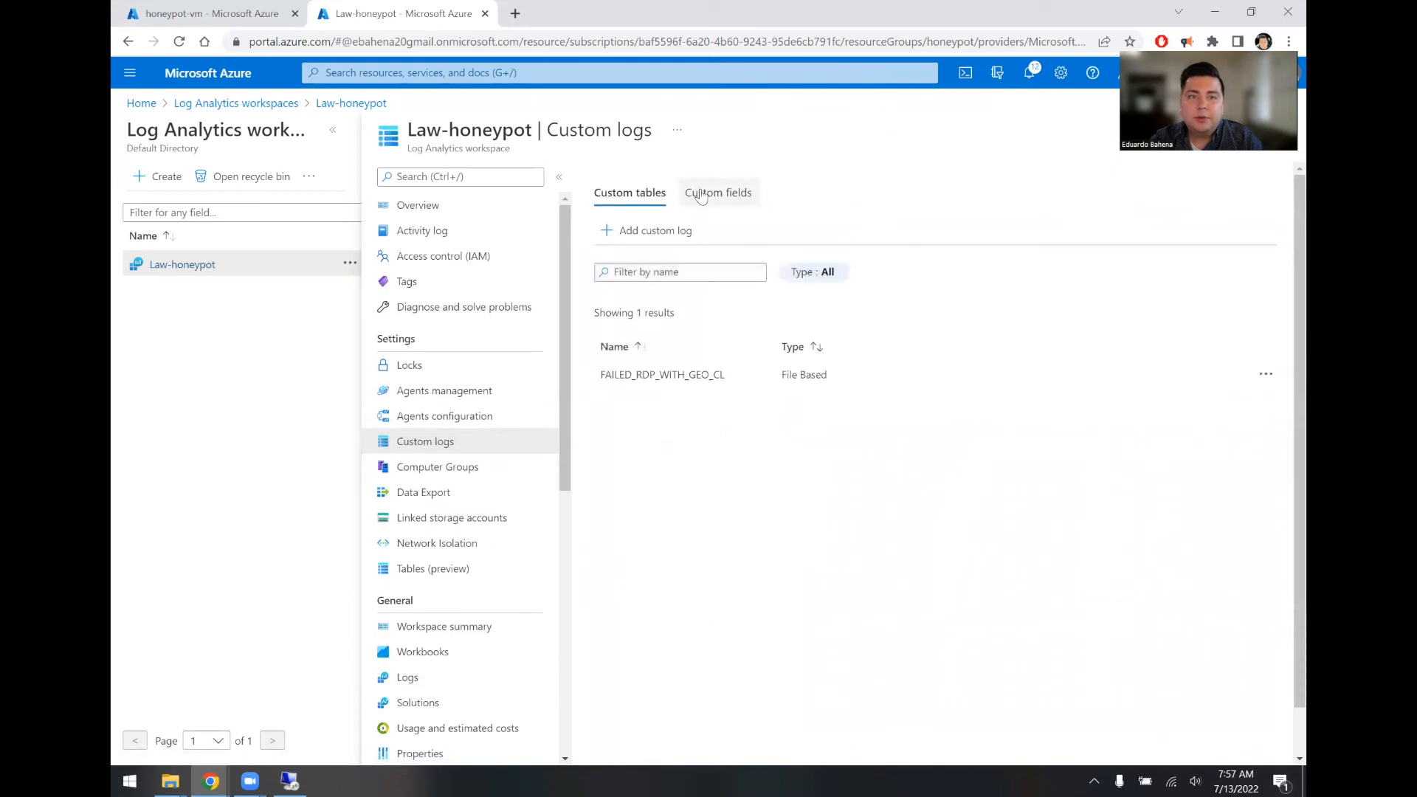
pyautogui.click(703, 193)
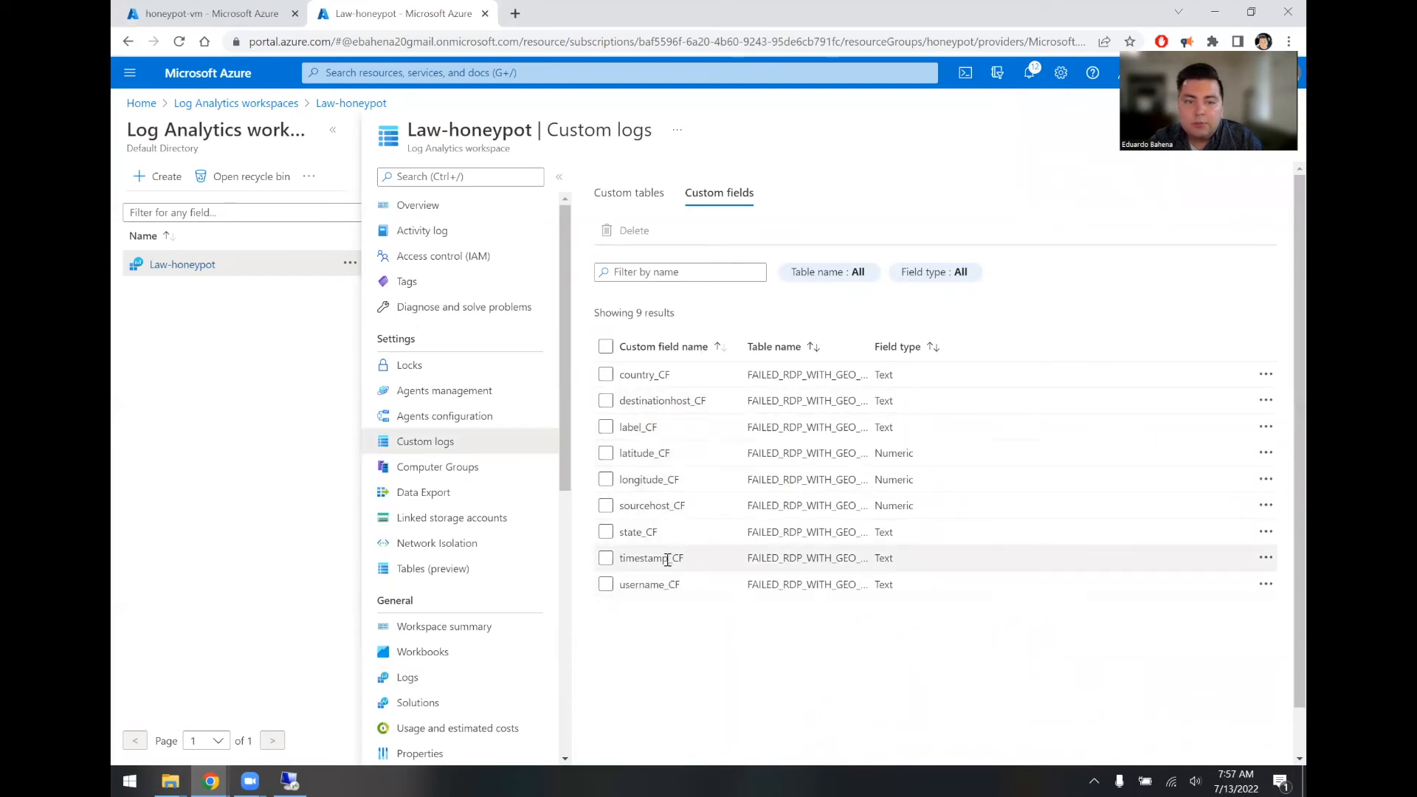
# Step: Delete the timestamp_CF custom field, confirming the removal with yes
pyautogui.click(605, 558)
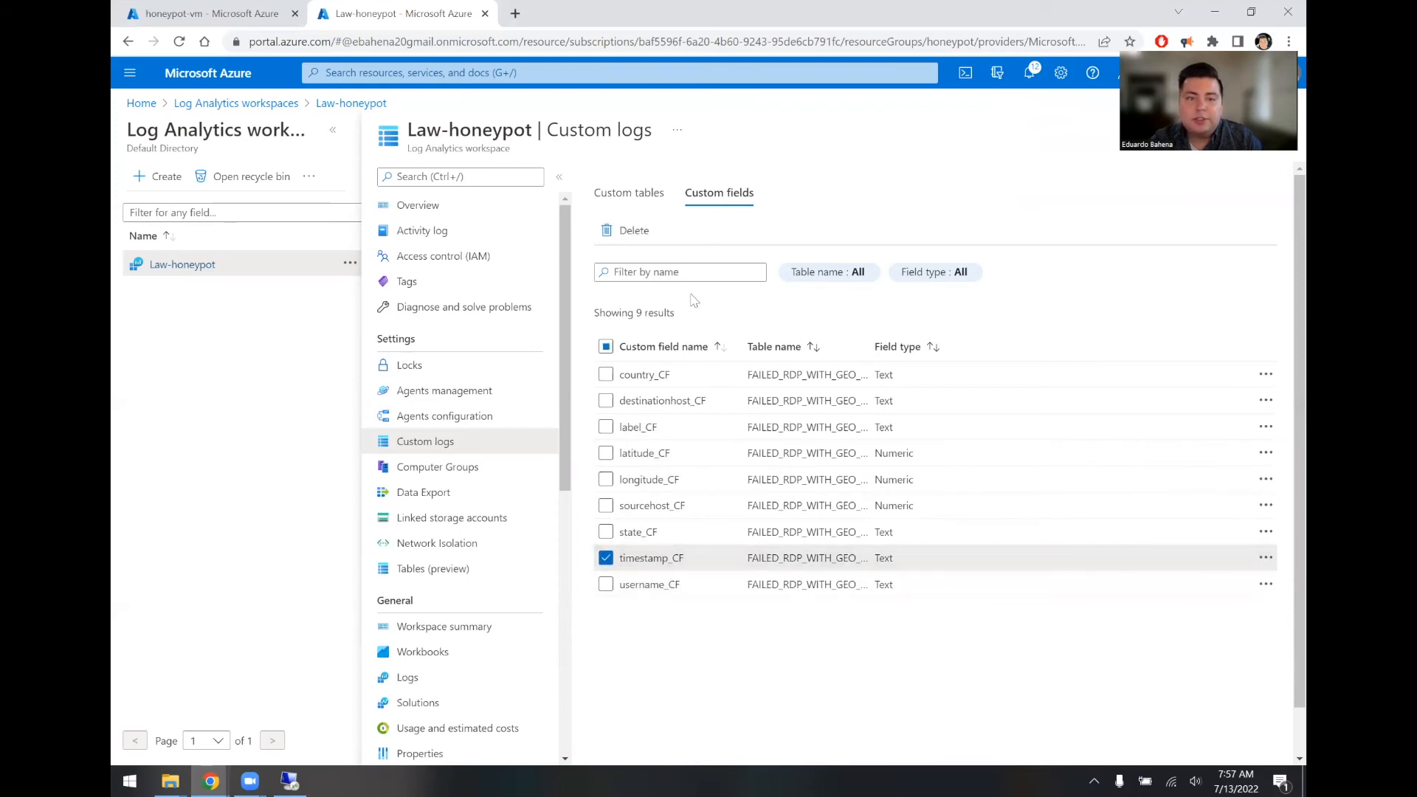
pyautogui.click(632, 233)
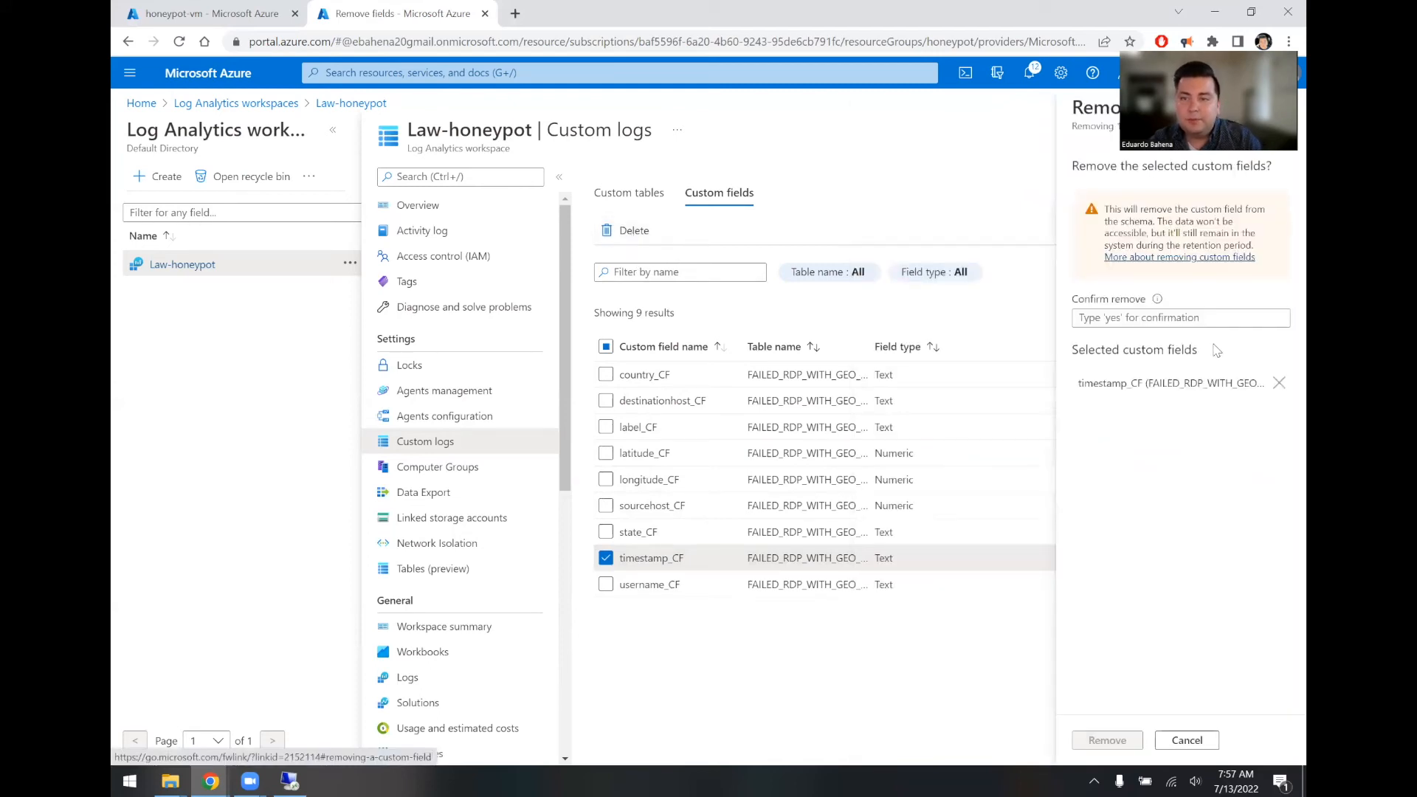
pyautogui.click(1148, 319)
pyautogui.write('yes')
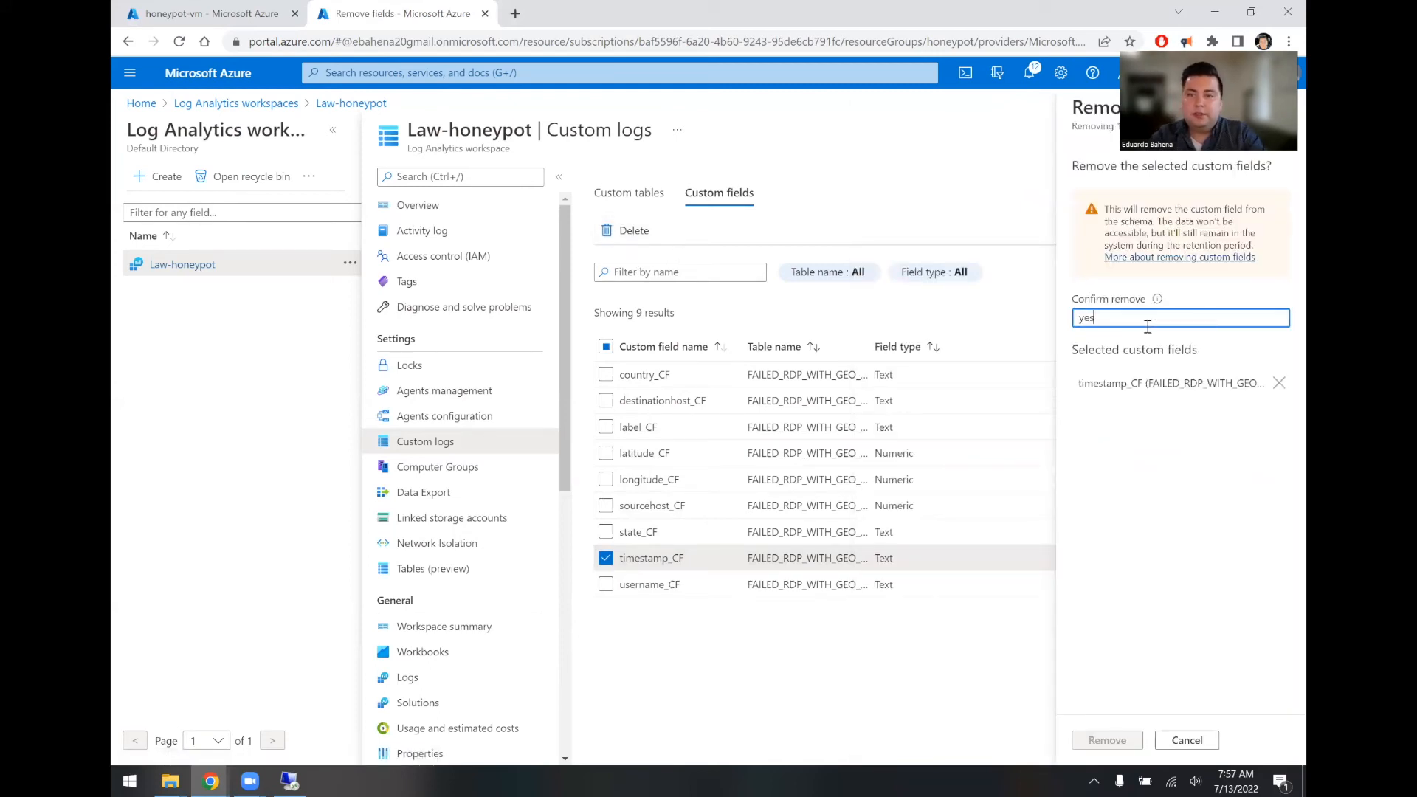
pyautogui.click(1108, 741)
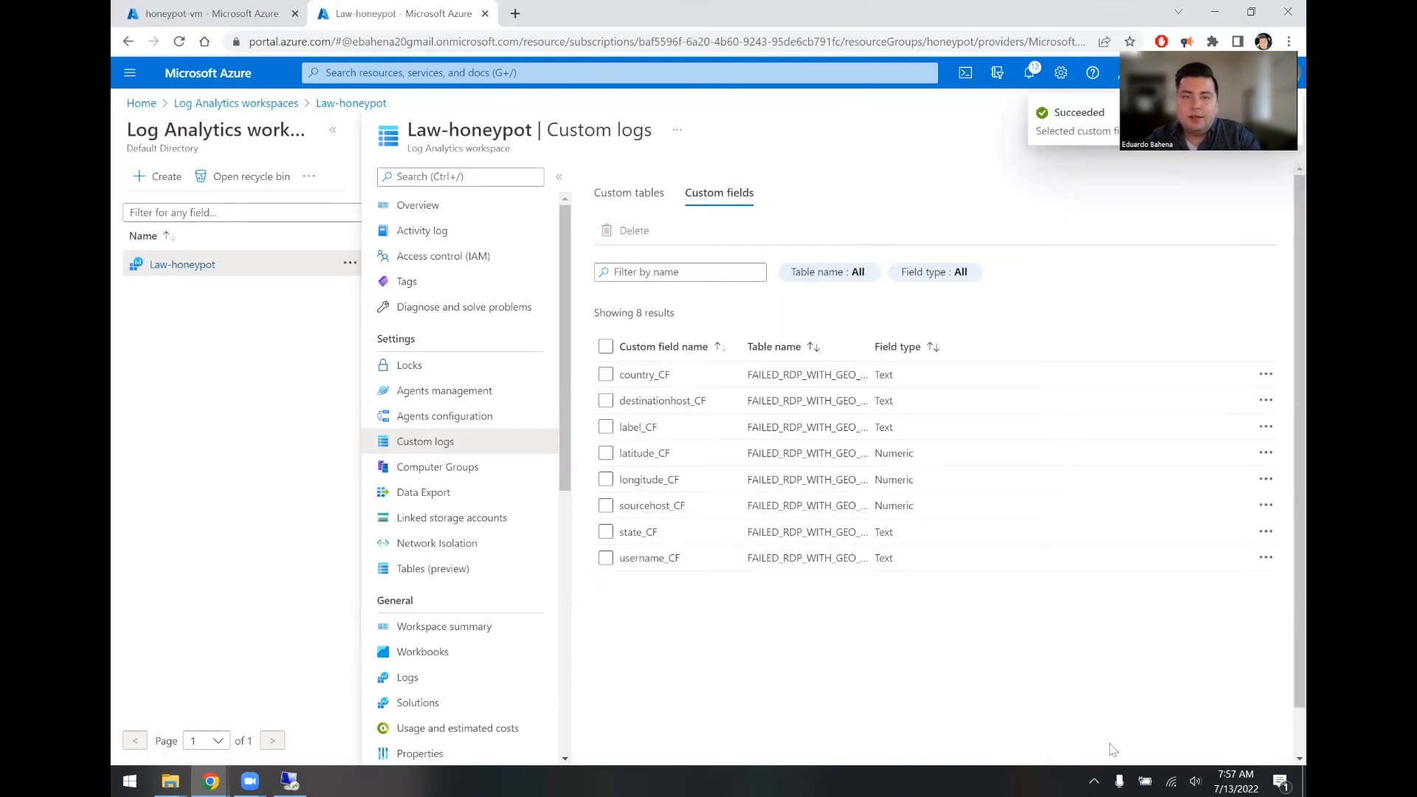
# Step: Rerun the FAILED_RDP_WITH_GEO_CL query from the workspace's query history and open field extraction for the first record
pyautogui.click(407, 676)
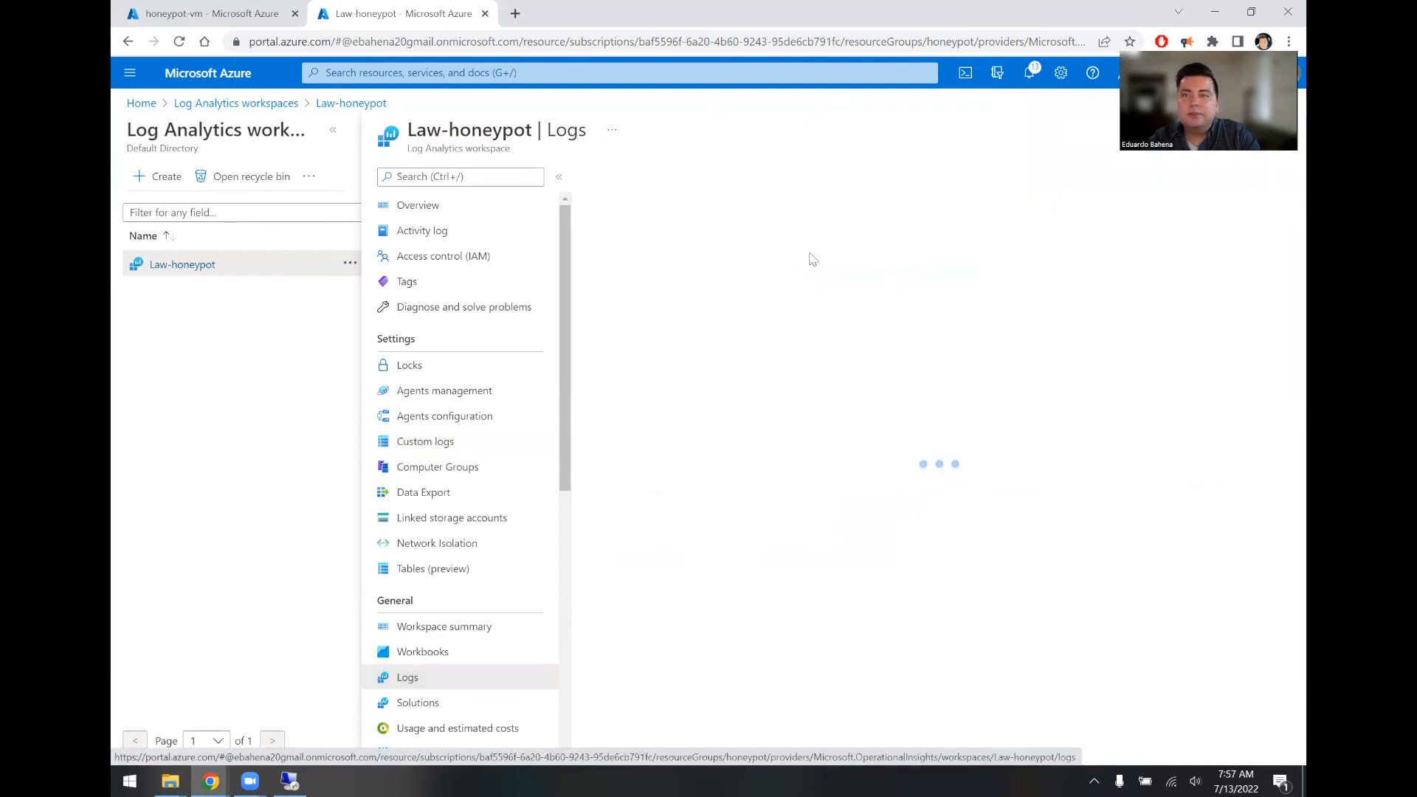
pyautogui.press('Escape')
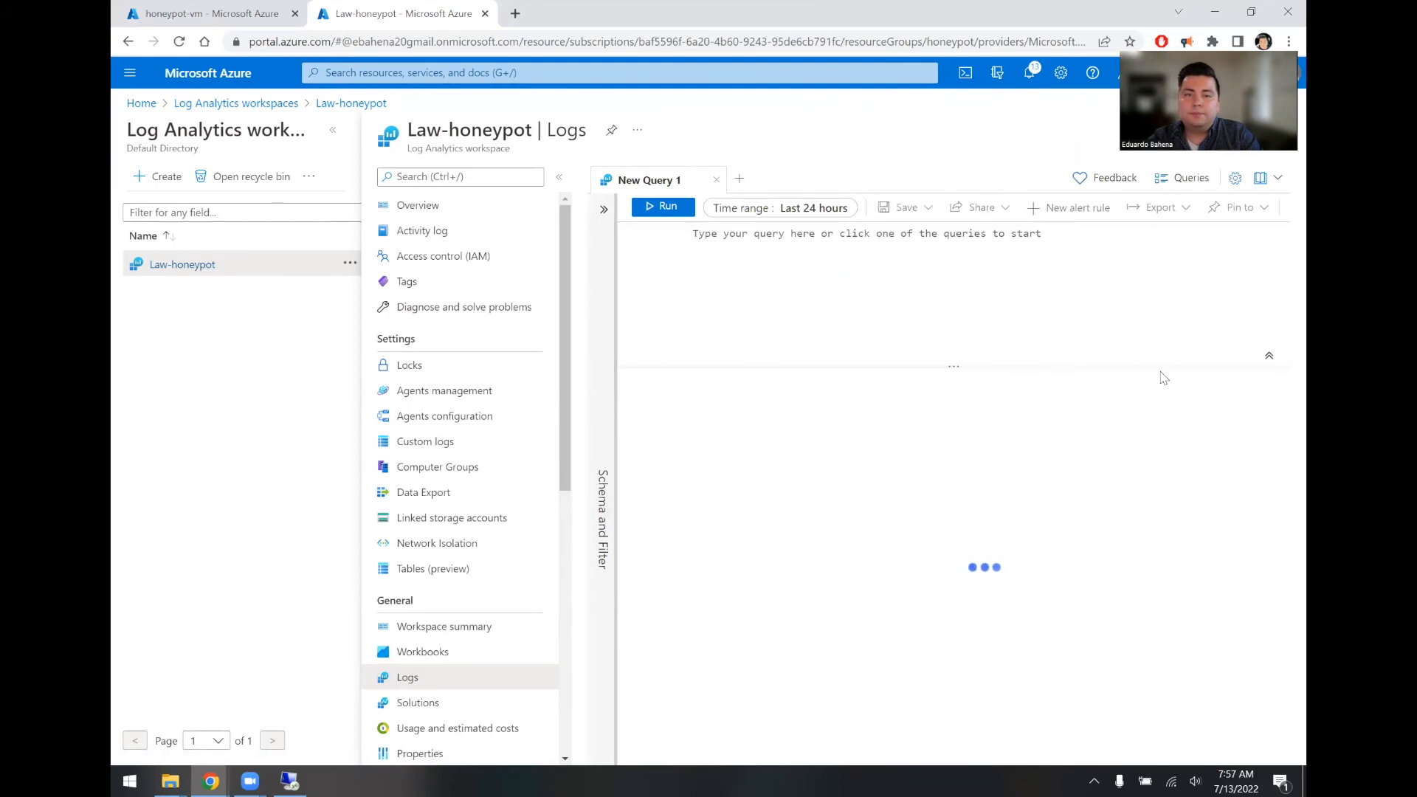
pyautogui.click(1253, 463)
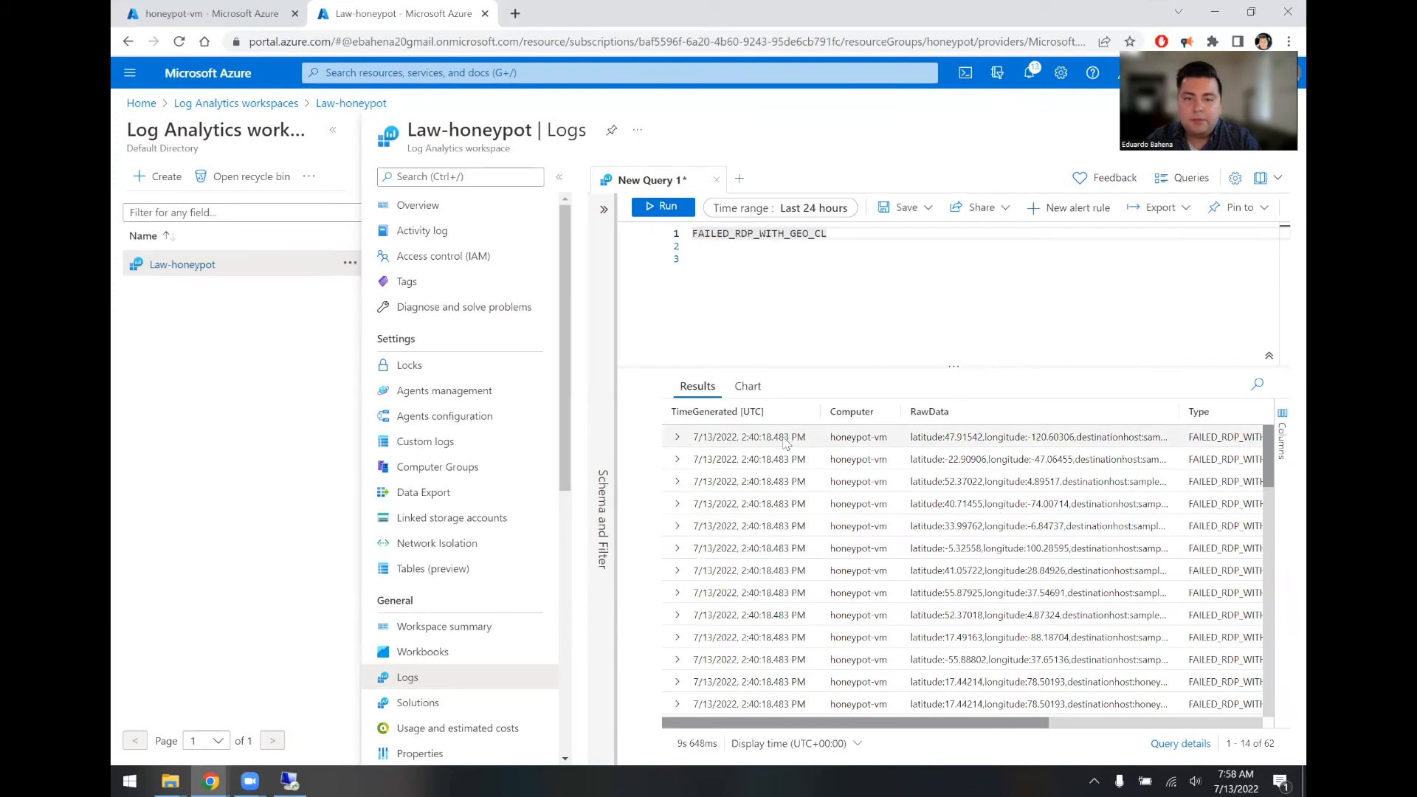
pyautogui.rightClick(785, 440)
pyautogui.click(809, 480)
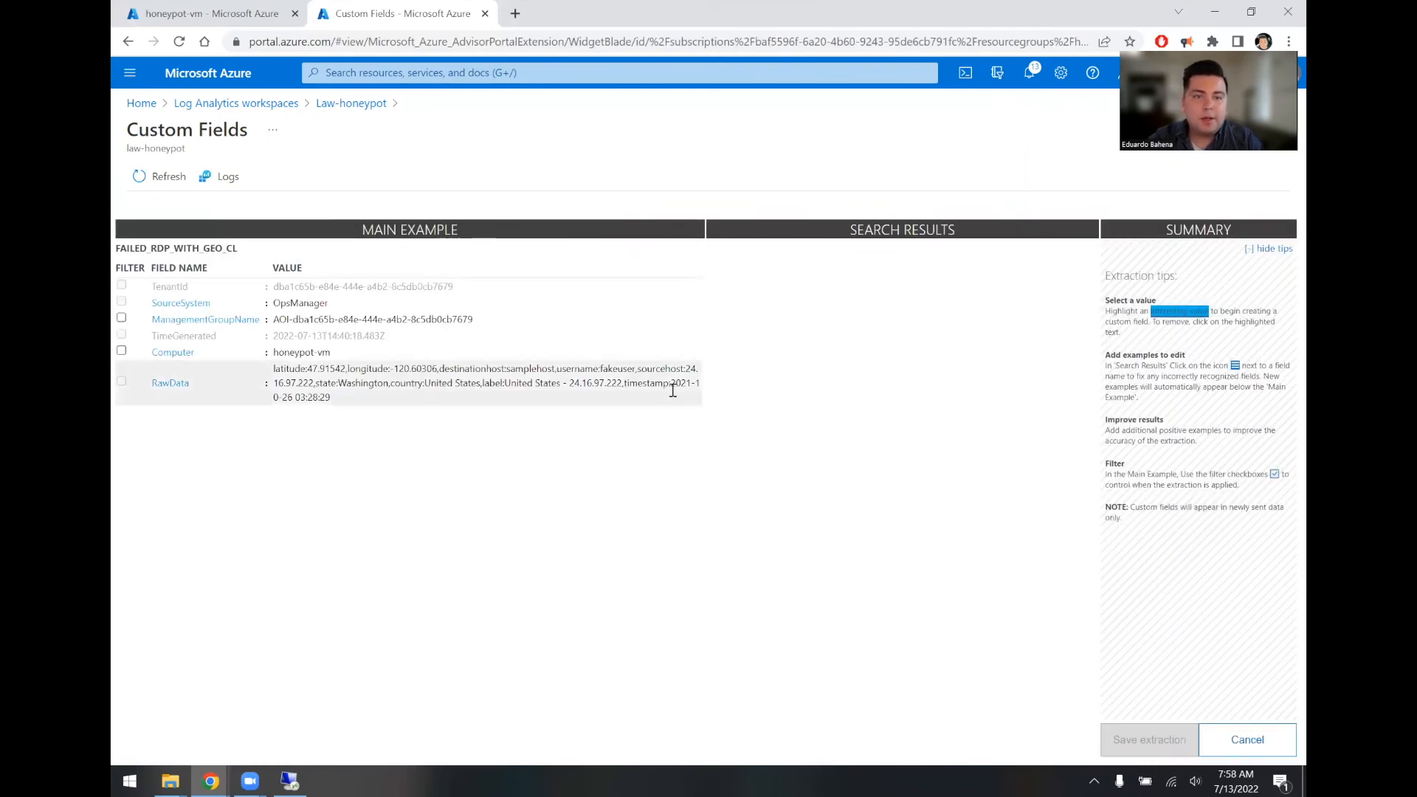
pyautogui.moveTo(675, 383); pyautogui.dragTo(358, 410)
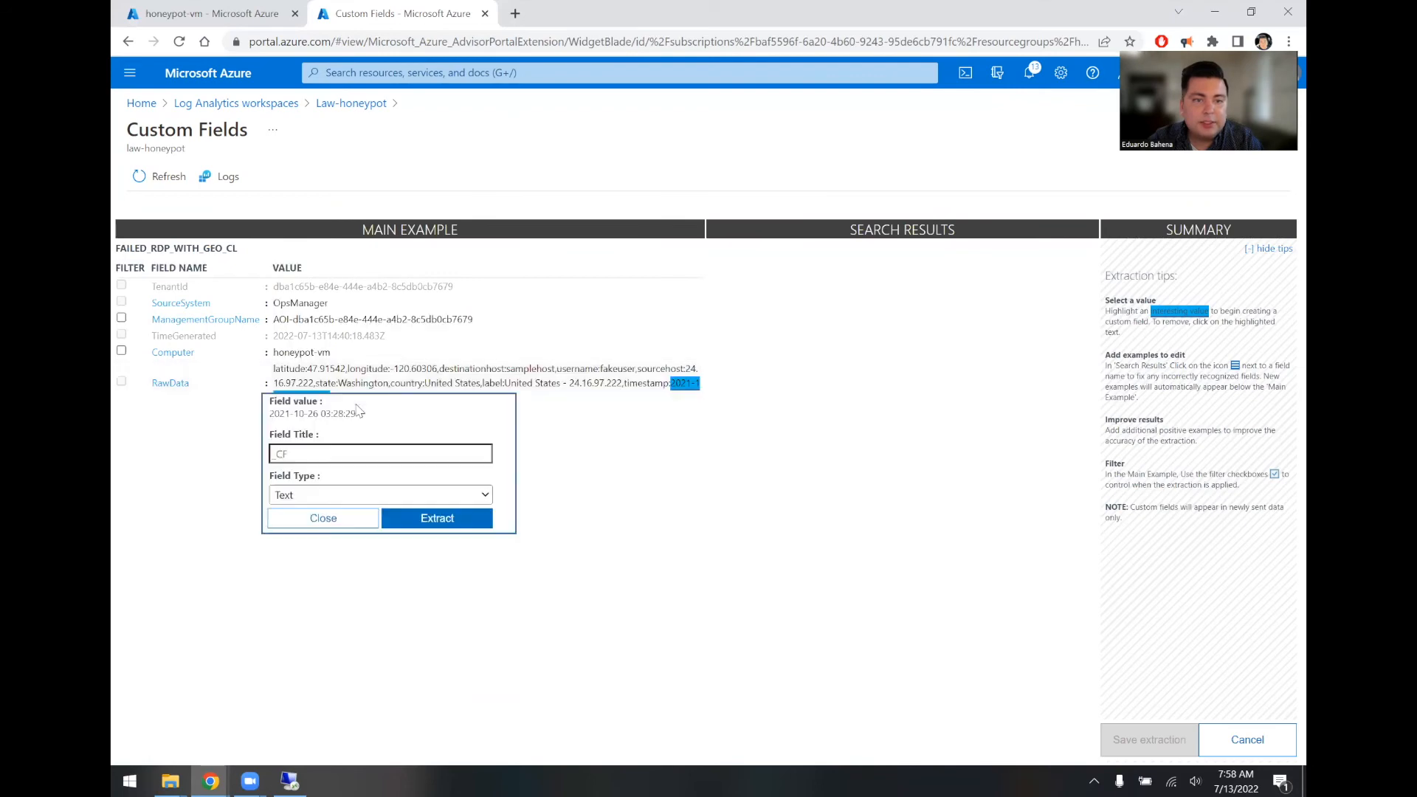
pyautogui.click(349, 502)
pyautogui.click(334, 579)
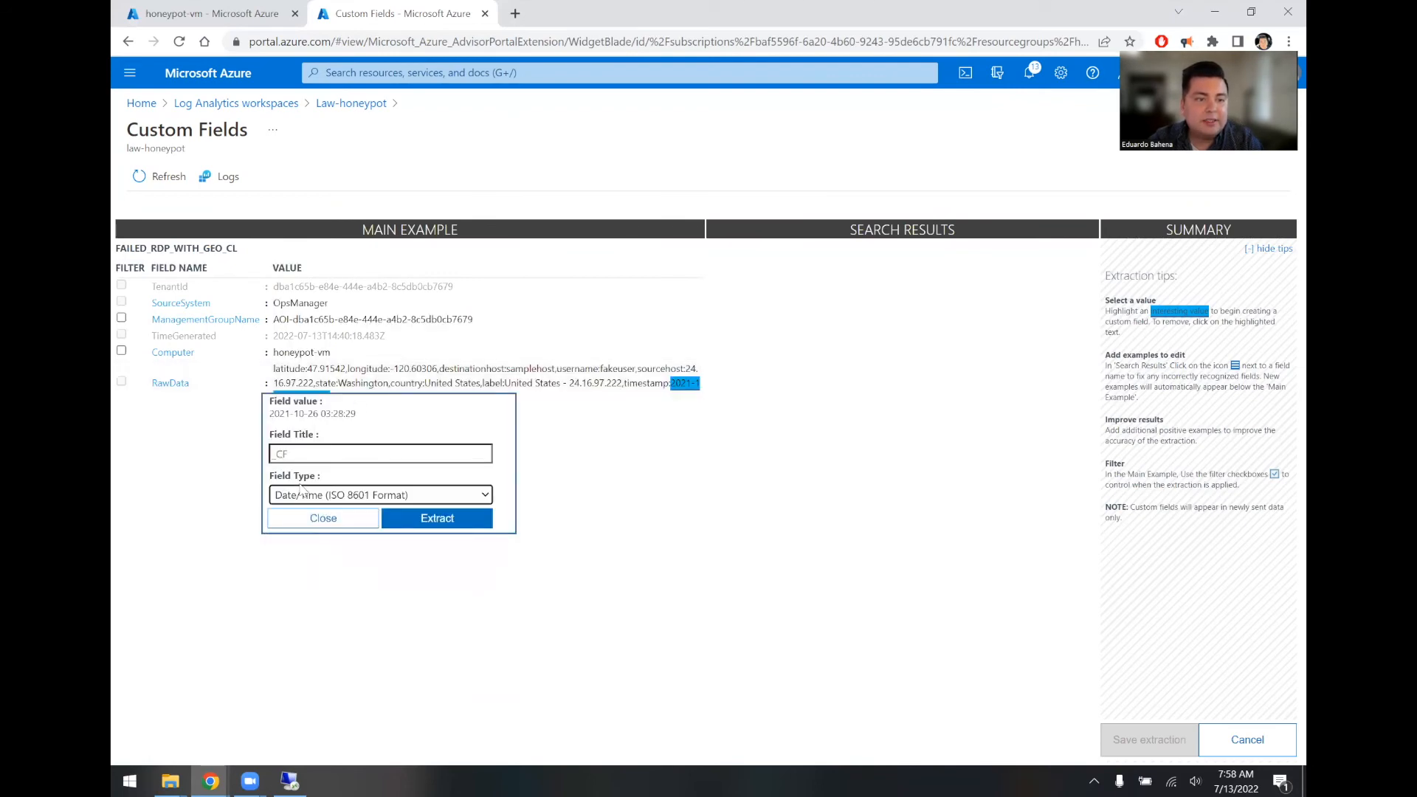
pyautogui.click(276, 454)
pyautogui.write('timestamp')
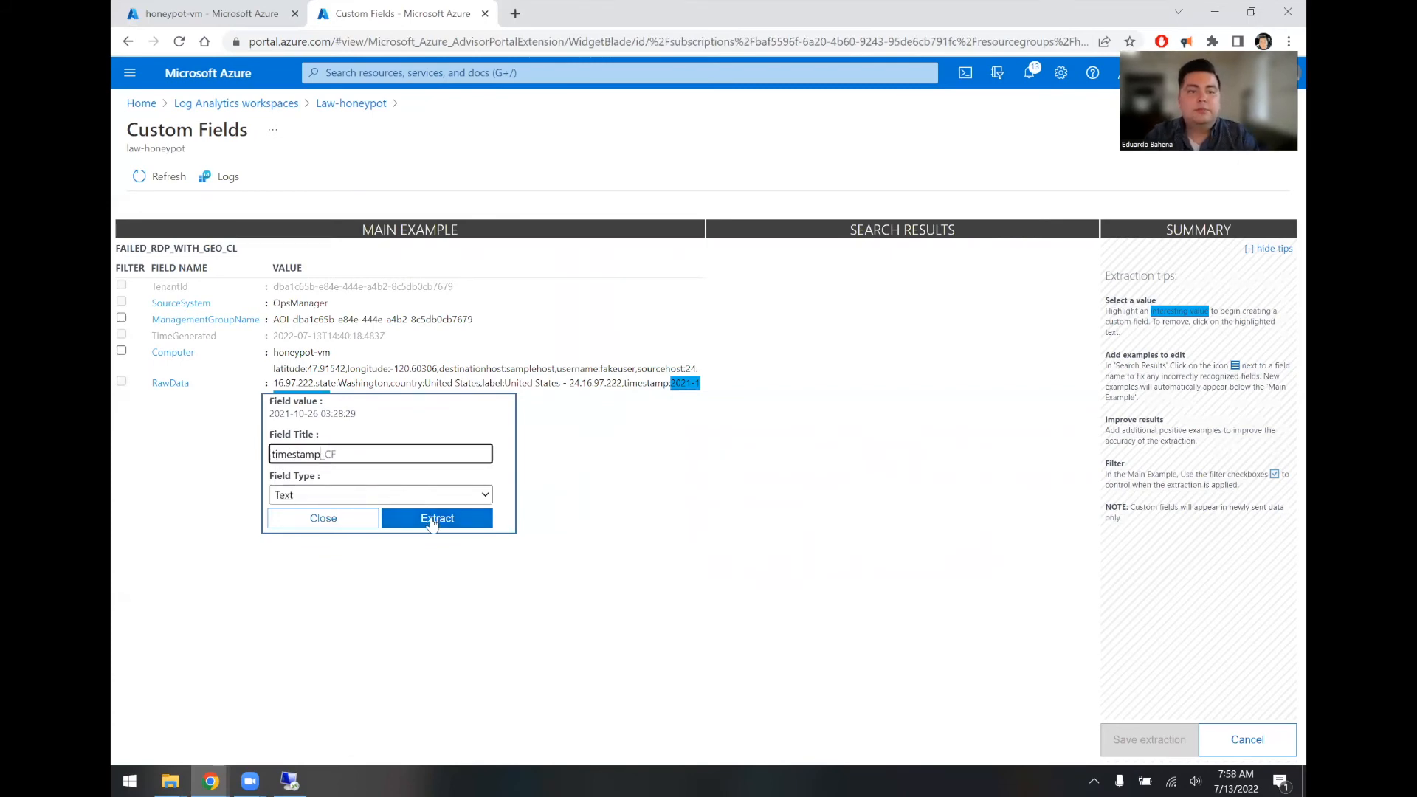
pyautogui.click(434, 519)
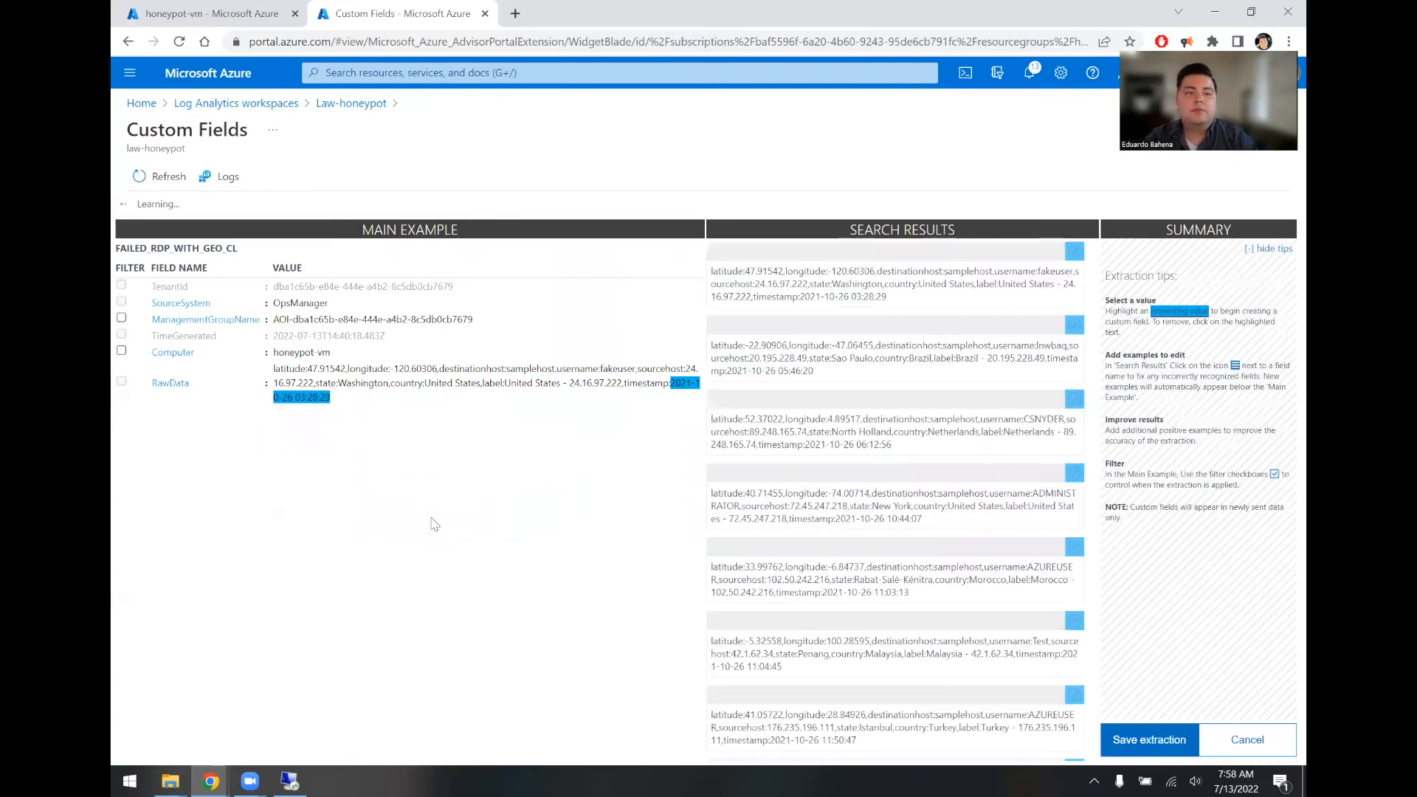
# Step: Check the highlighted timestamp values throughout the search results and save the extraction
pyautogui.scroll(-2, 834, 473)
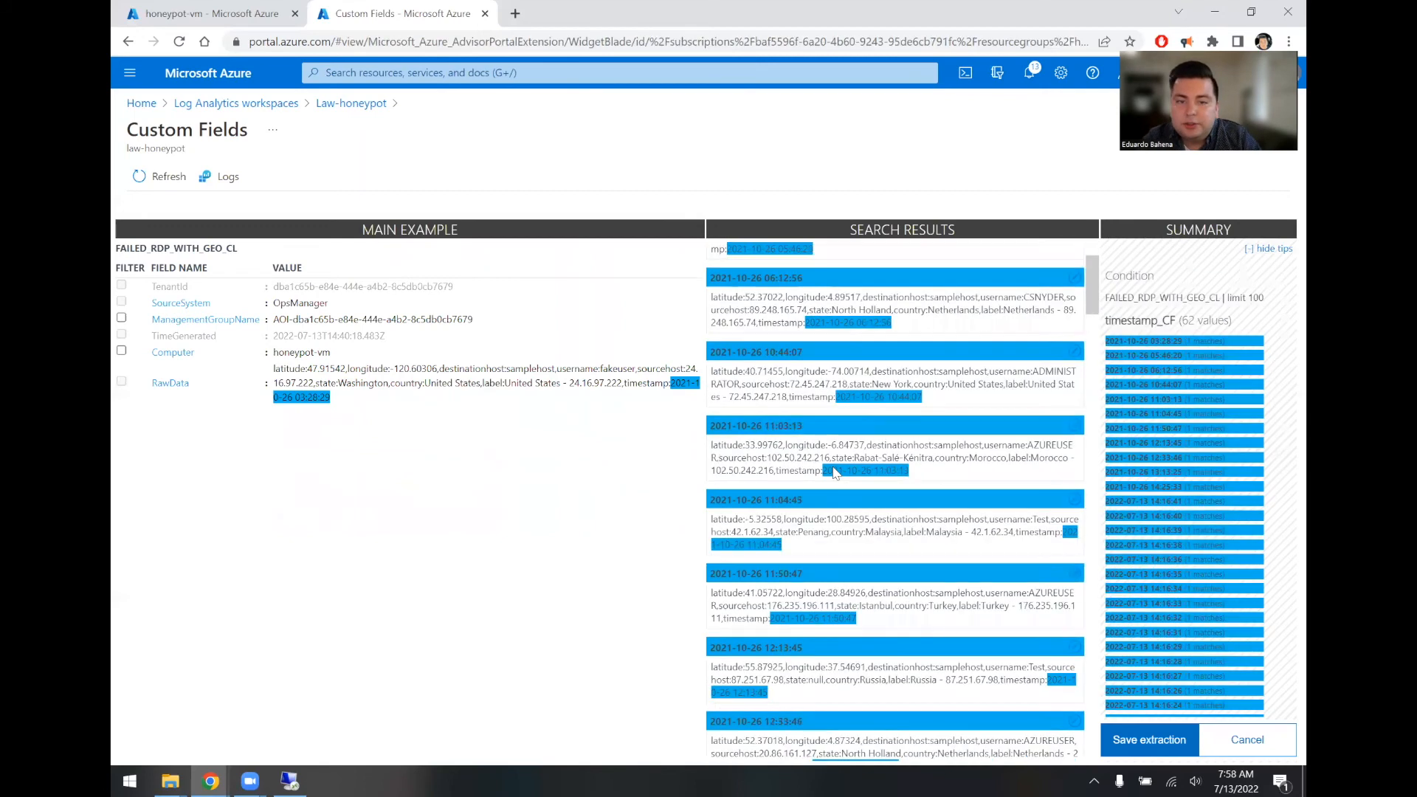
pyautogui.scroll(-10, 835, 473)
pyautogui.scroll(-10, 834, 473)
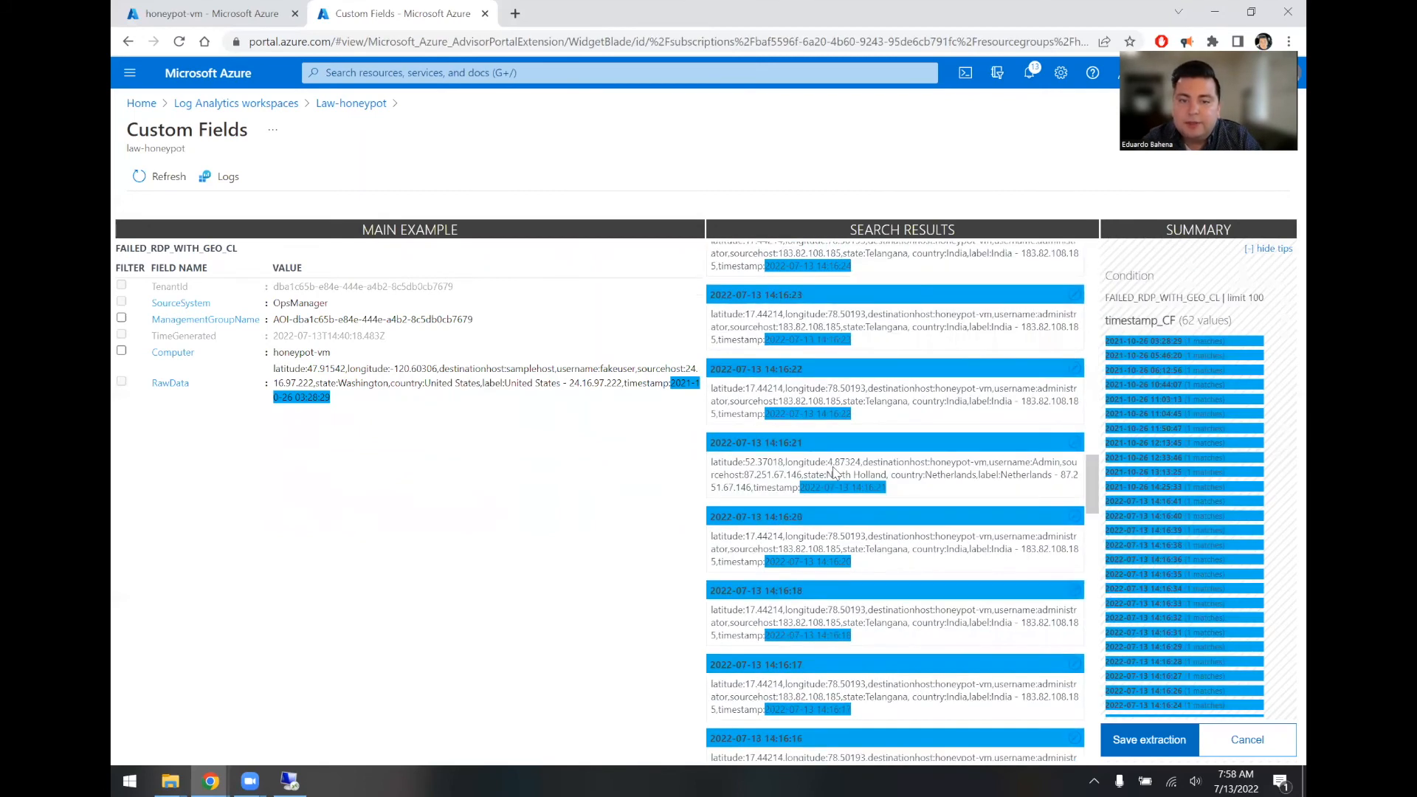
pyautogui.scroll(-4, 835, 473)
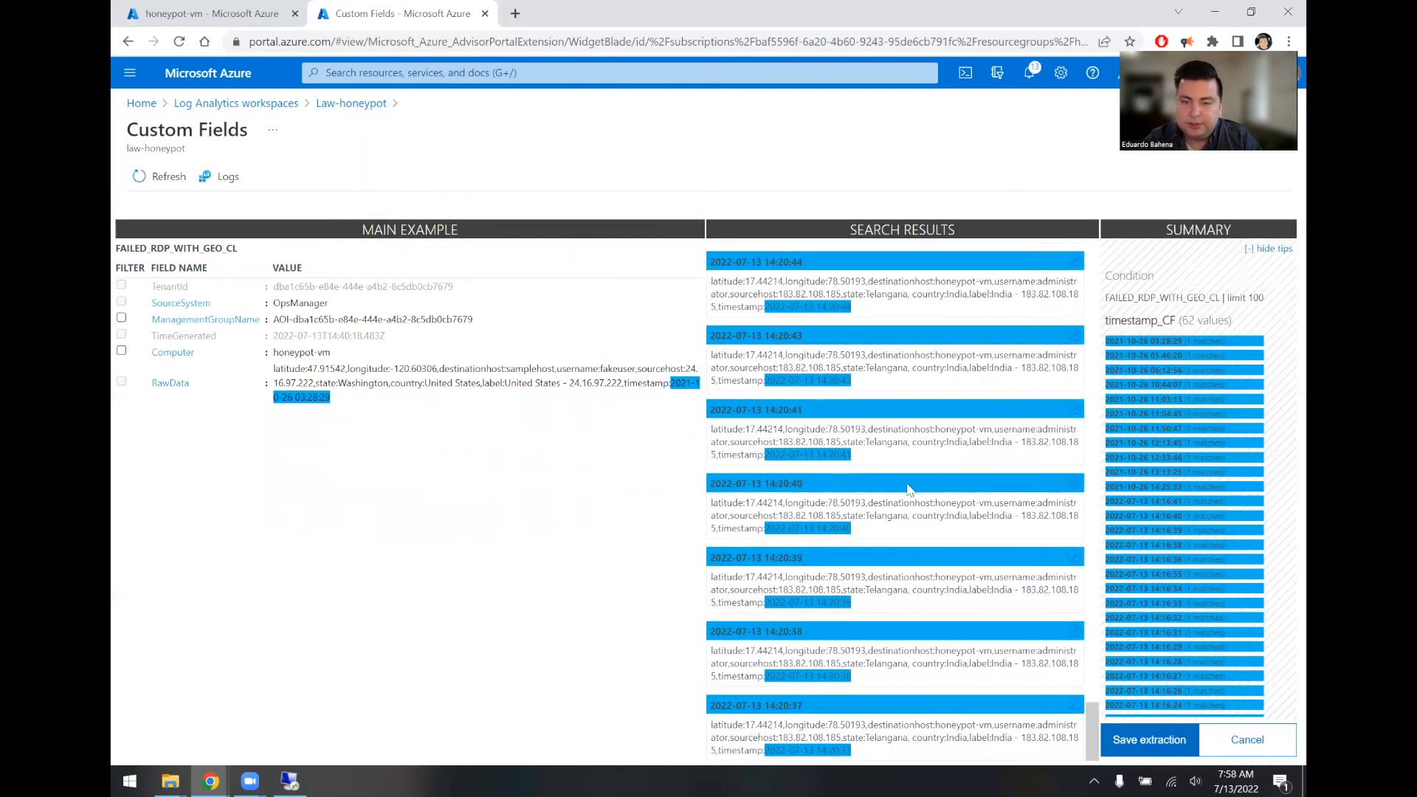
pyautogui.click(1149, 741)
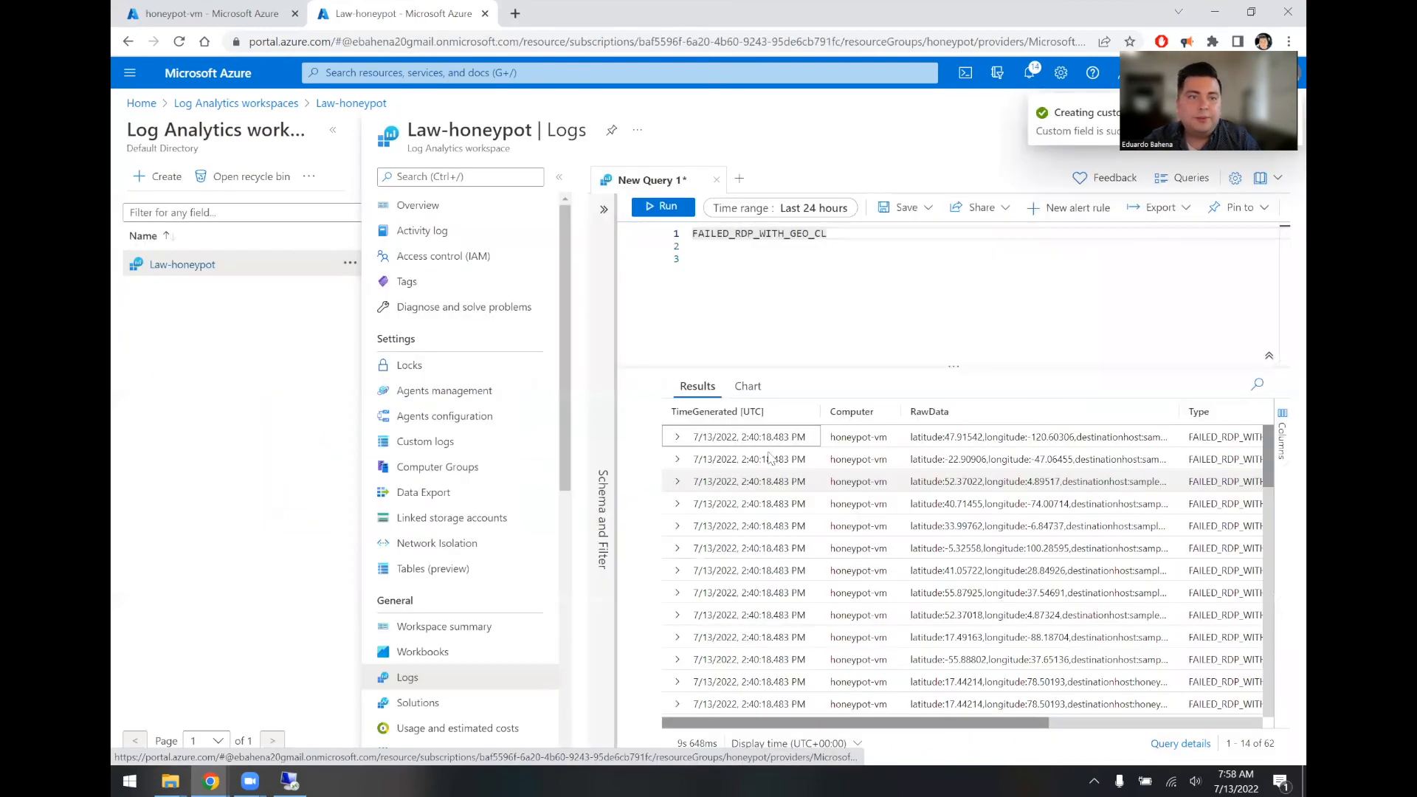
# Step: Return to the workspace's custom logs, discarding the query edits, and review the saved custom fields
pyautogui.click(427, 442)
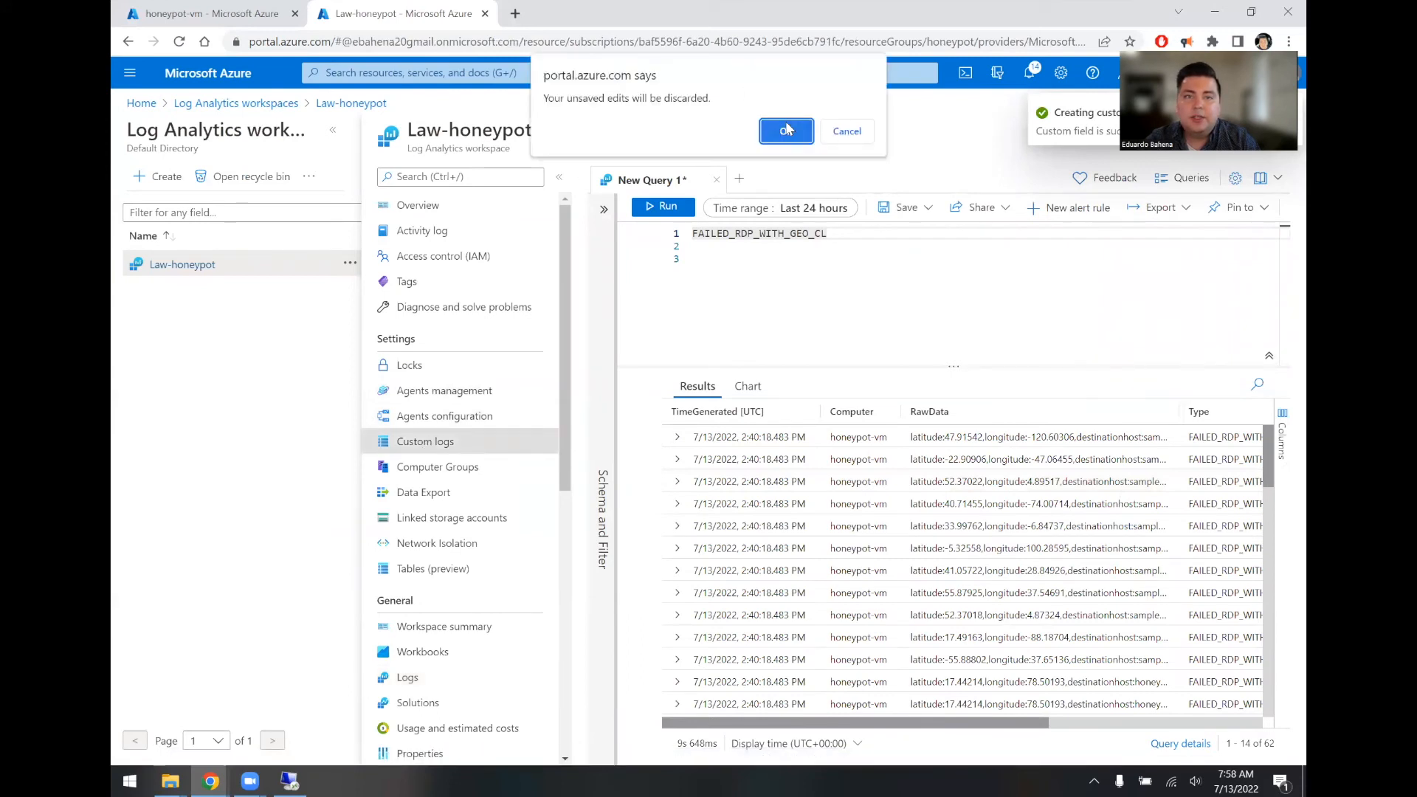
pyautogui.click(787, 130)
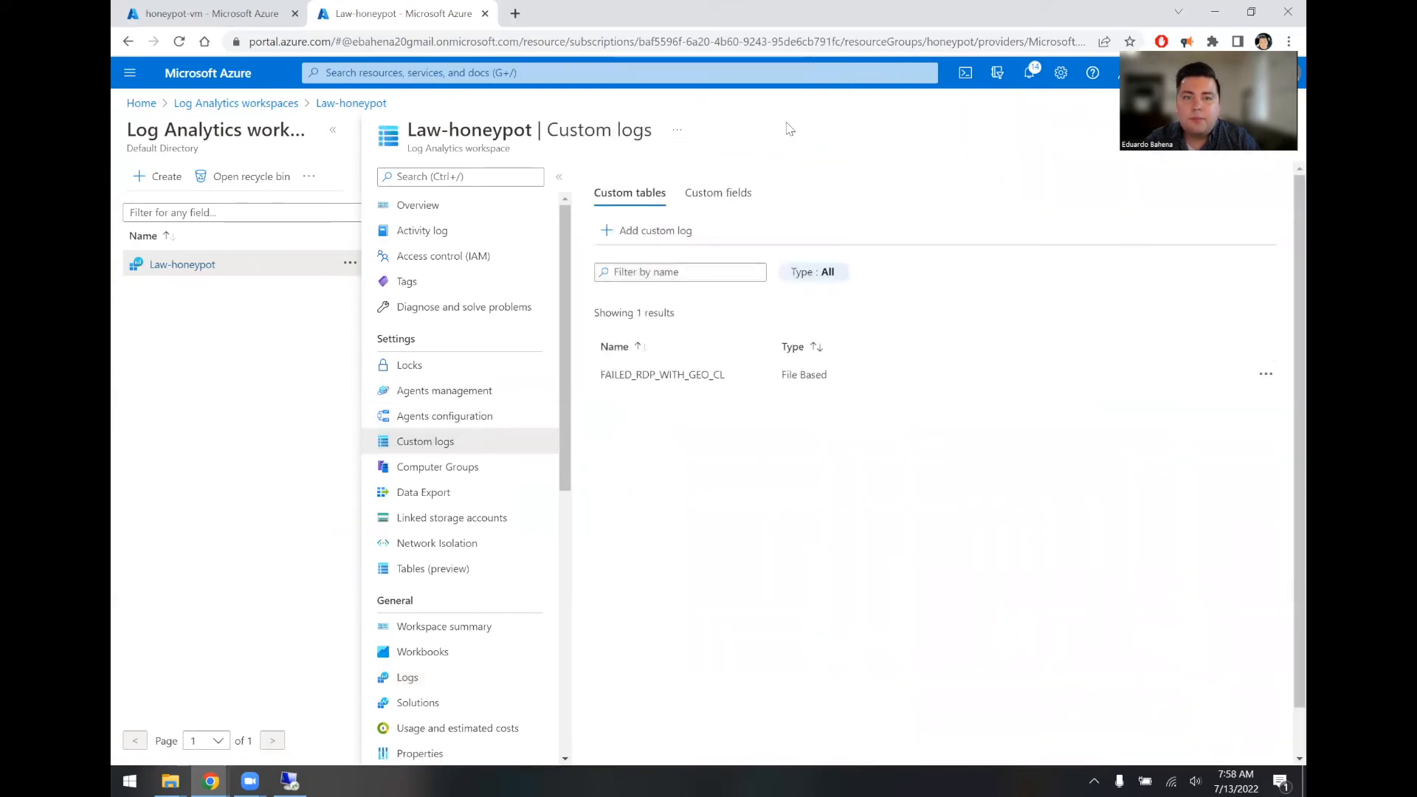
pyautogui.click(707, 201)
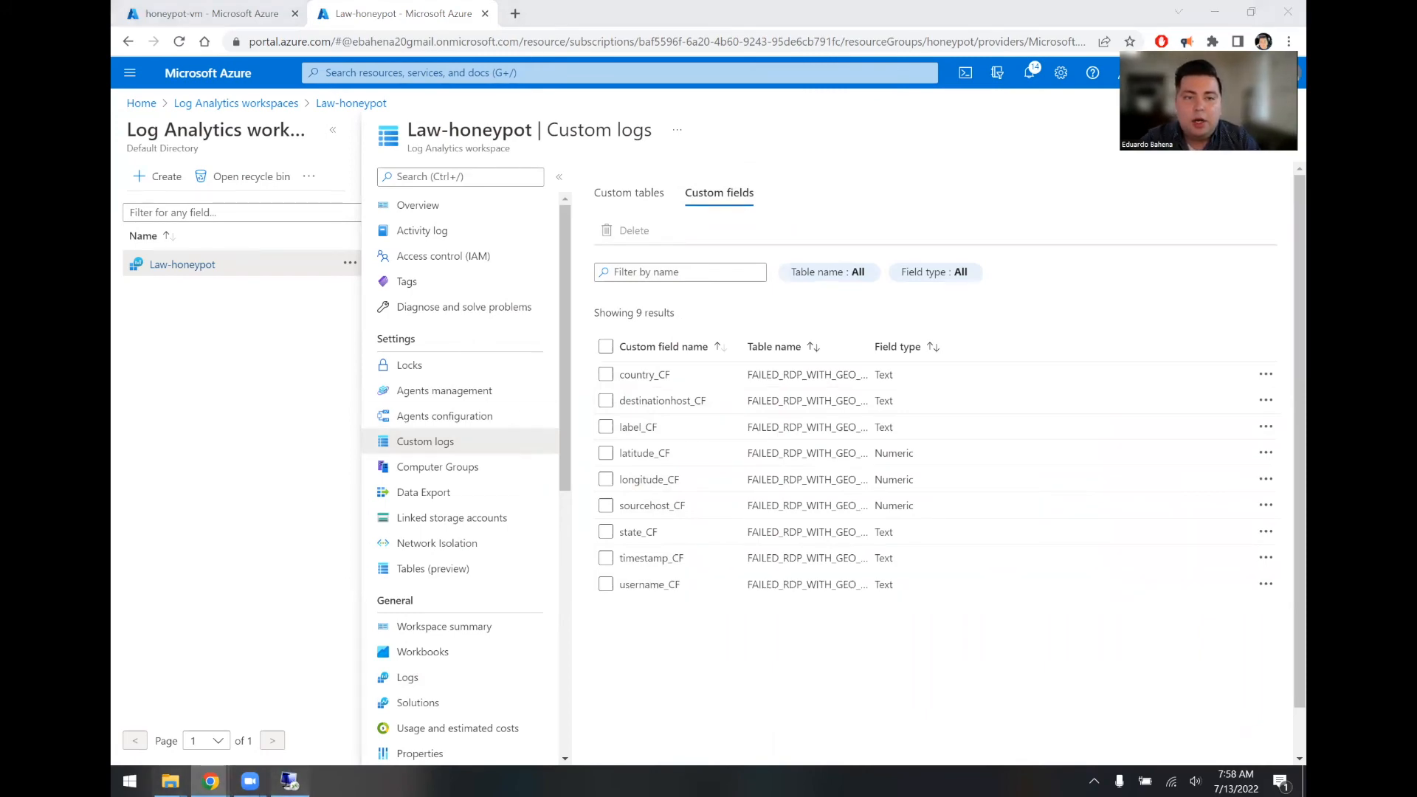
# Step: Switch to the honeypot VM's remote desktop, run the failed-RDP logging script in PowerShell ISE, and reposition its window
pyautogui.click(287, 778)
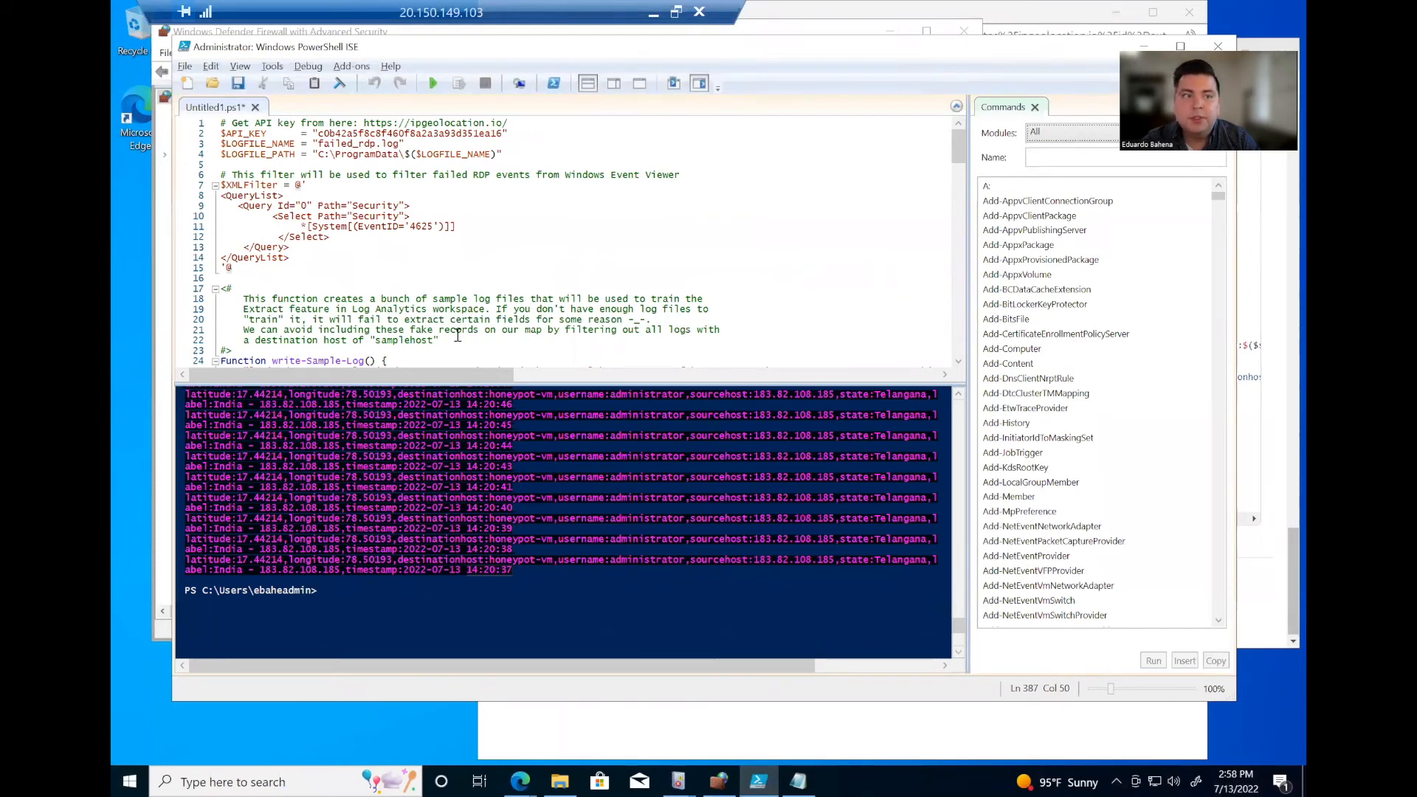
pyautogui.click(434, 84)
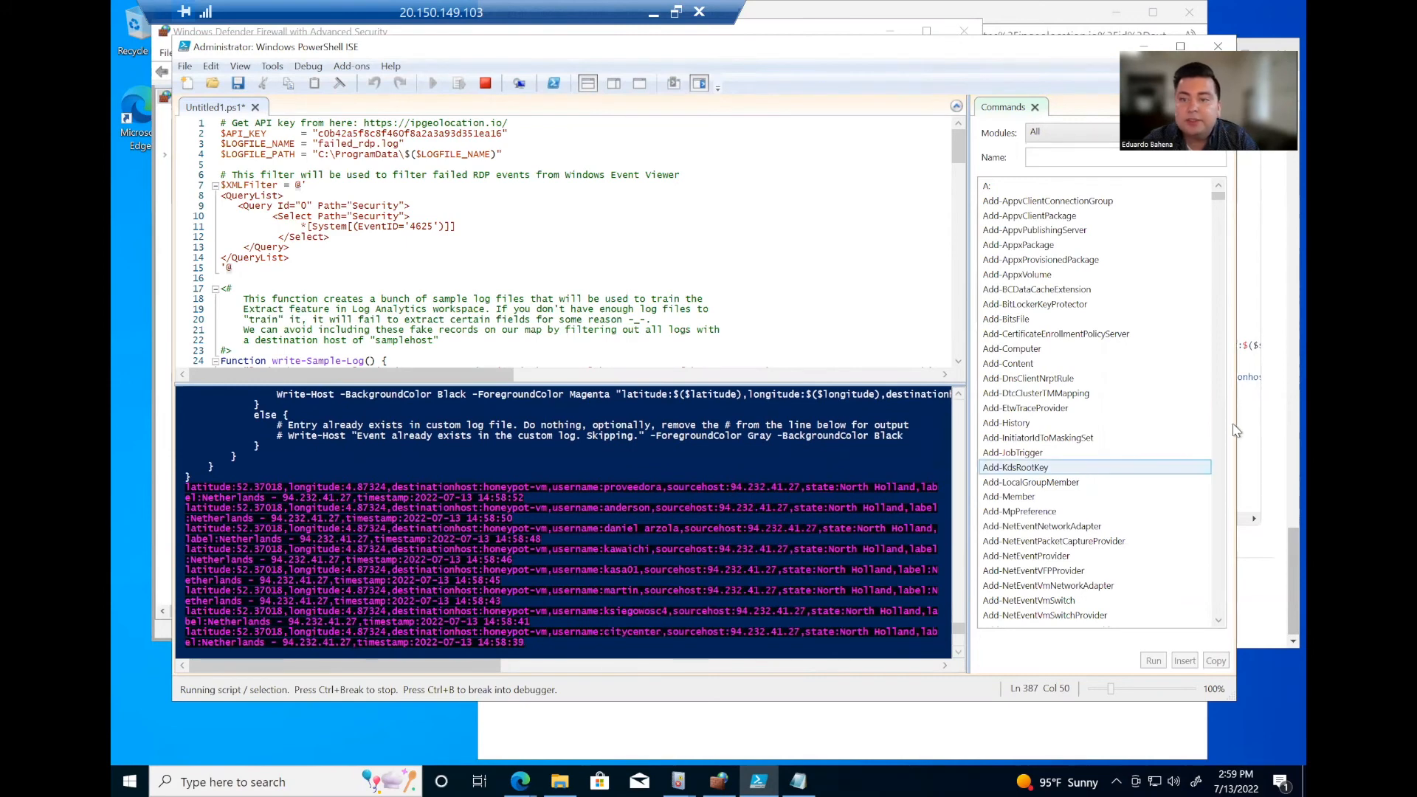
pyautogui.moveTo(1238, 423); pyautogui.dragTo(1299, 428)
pyautogui.moveTo(739, 48); pyautogui.dragTo(688, 53)
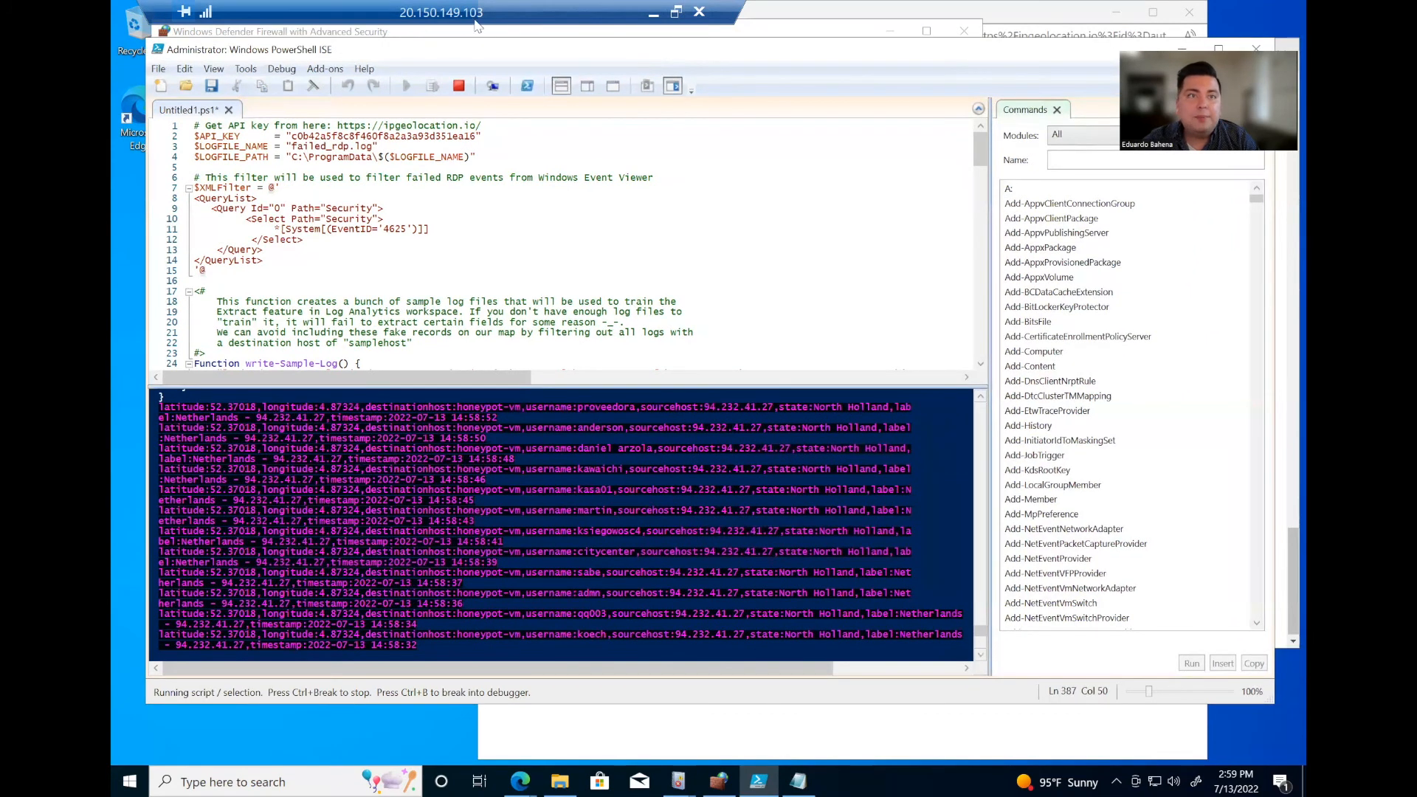
pyautogui.moveTo(478, 28); pyautogui.dragTo(488, 29)
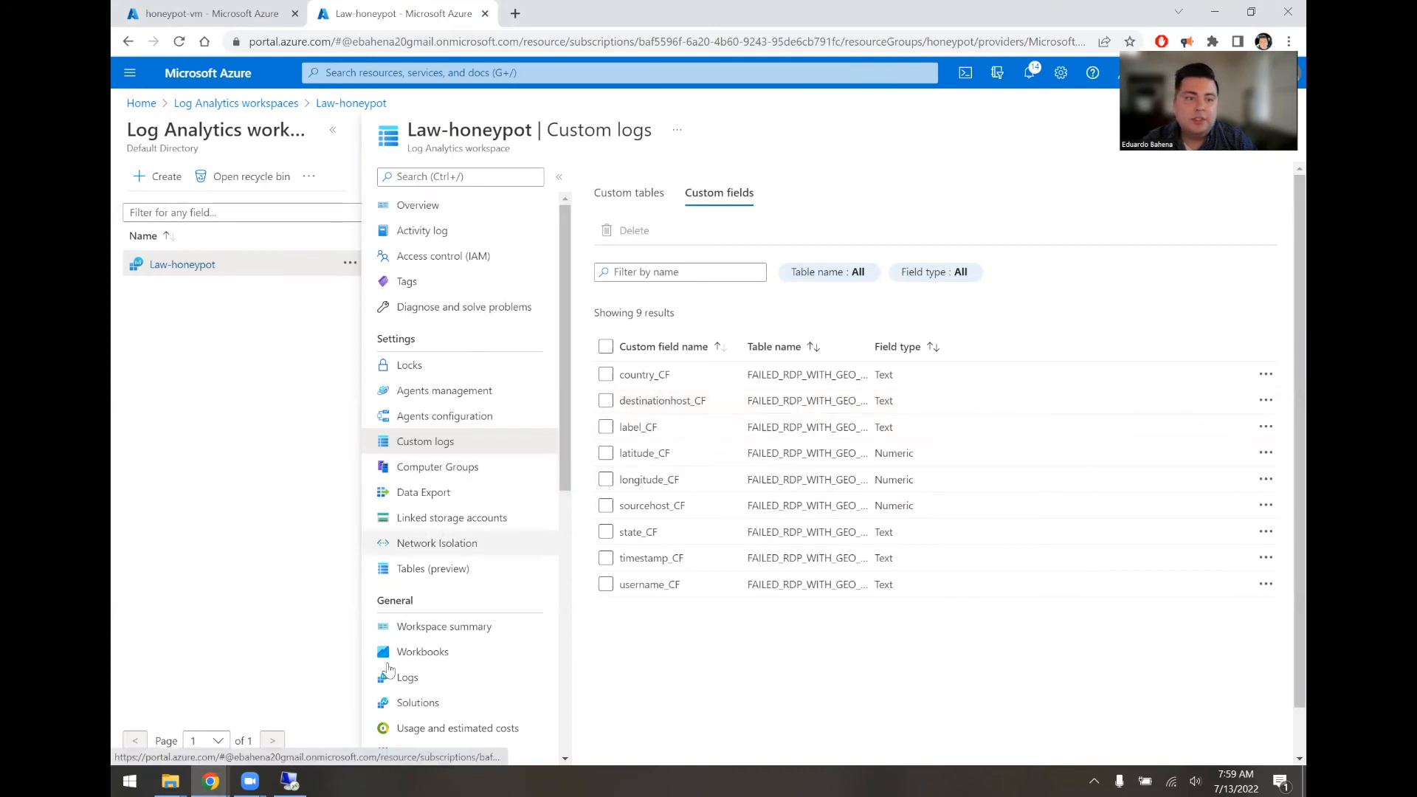
# Step: Switch back to Law-honeypot in the Azure portal and rerun FAILED_RDP_WITH_GEO_CL from the query history to refresh its results
pyautogui.click(398, 683)
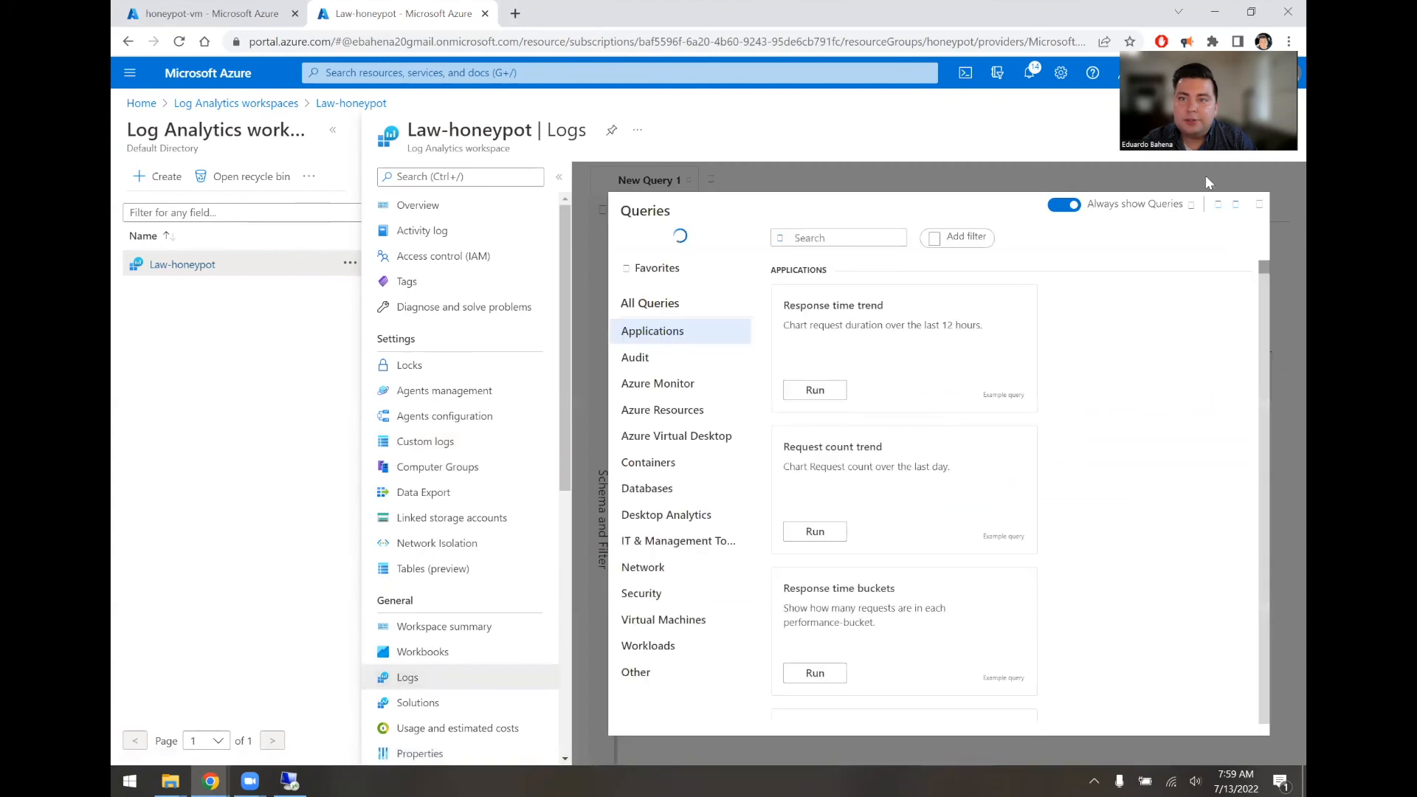
pyautogui.click(1263, 207)
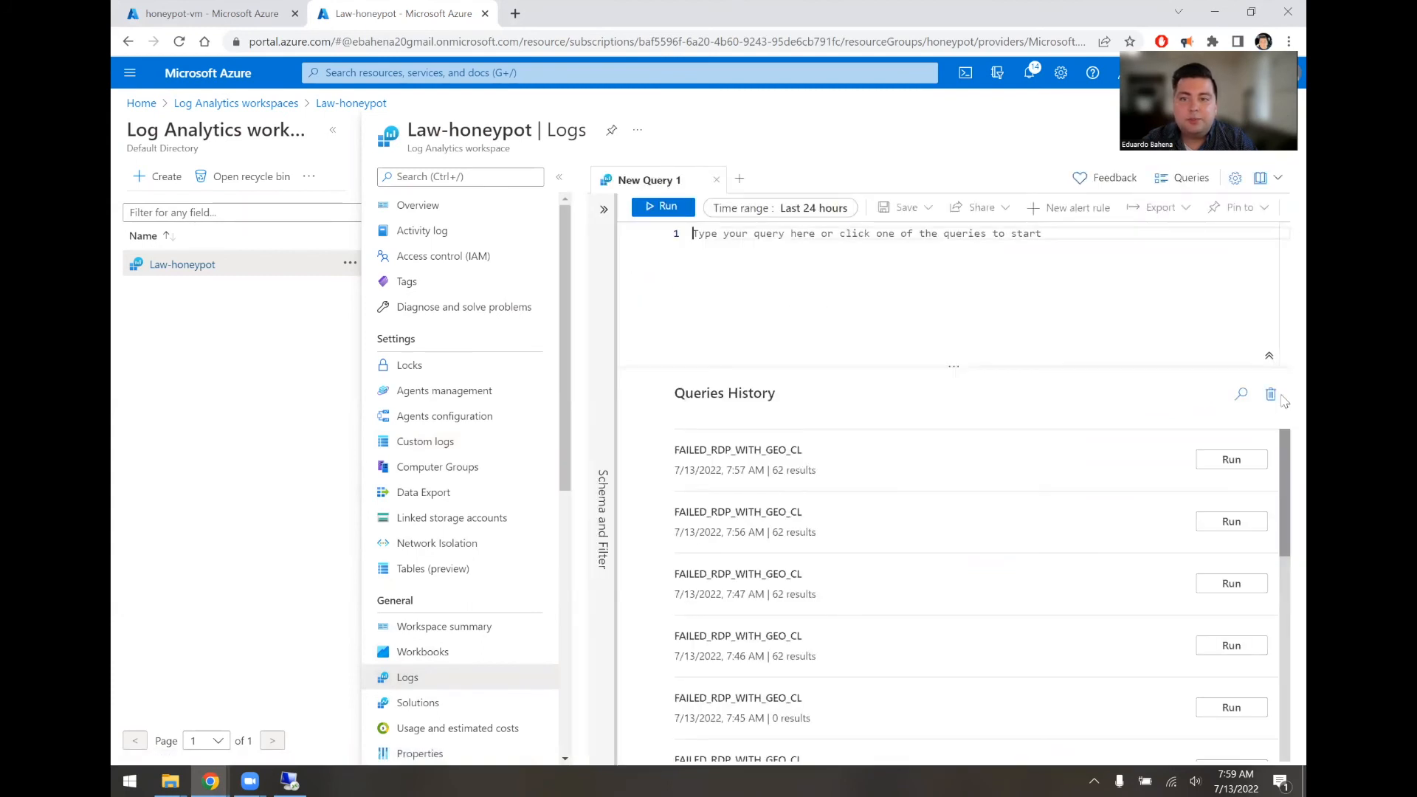
pyautogui.click(1244, 470)
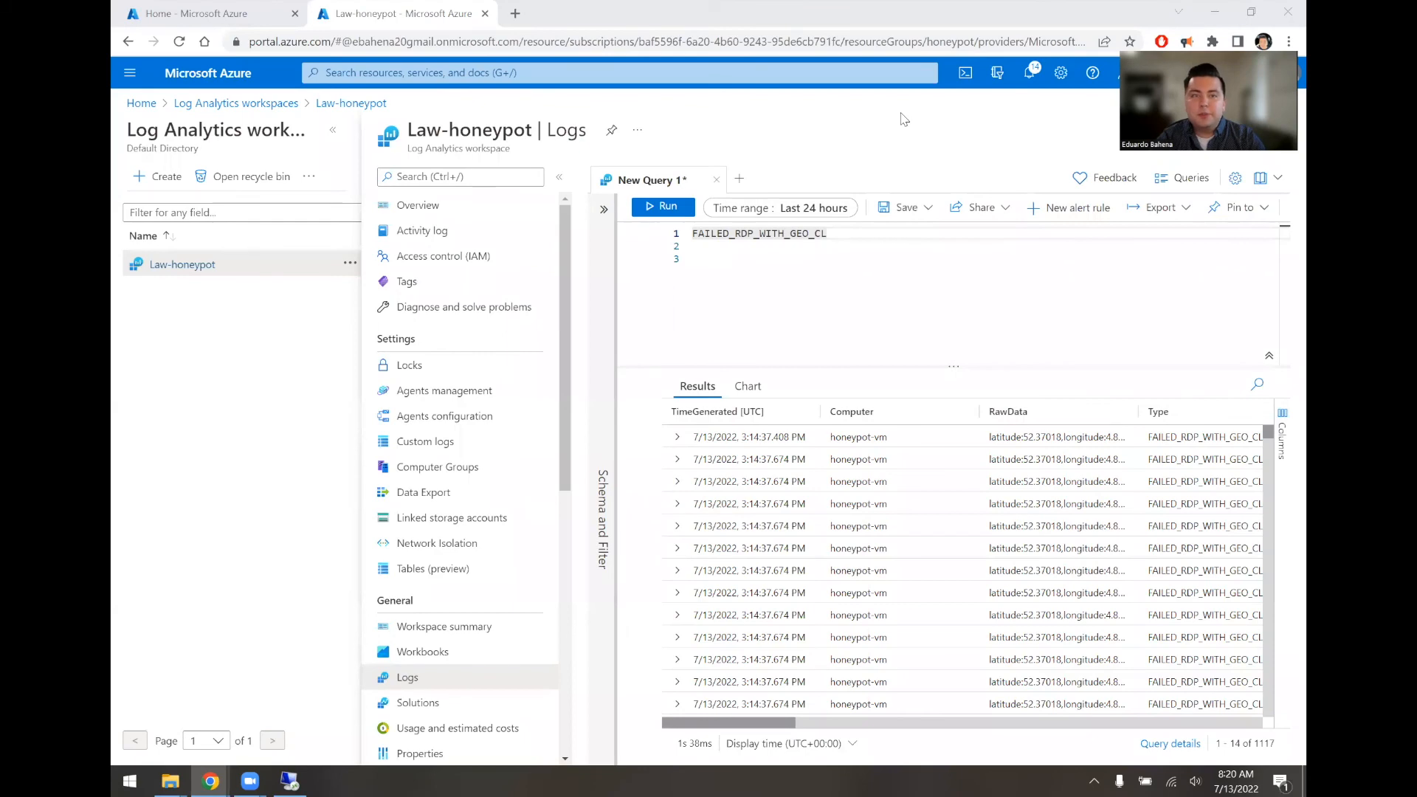
pyautogui.click(662, 207)
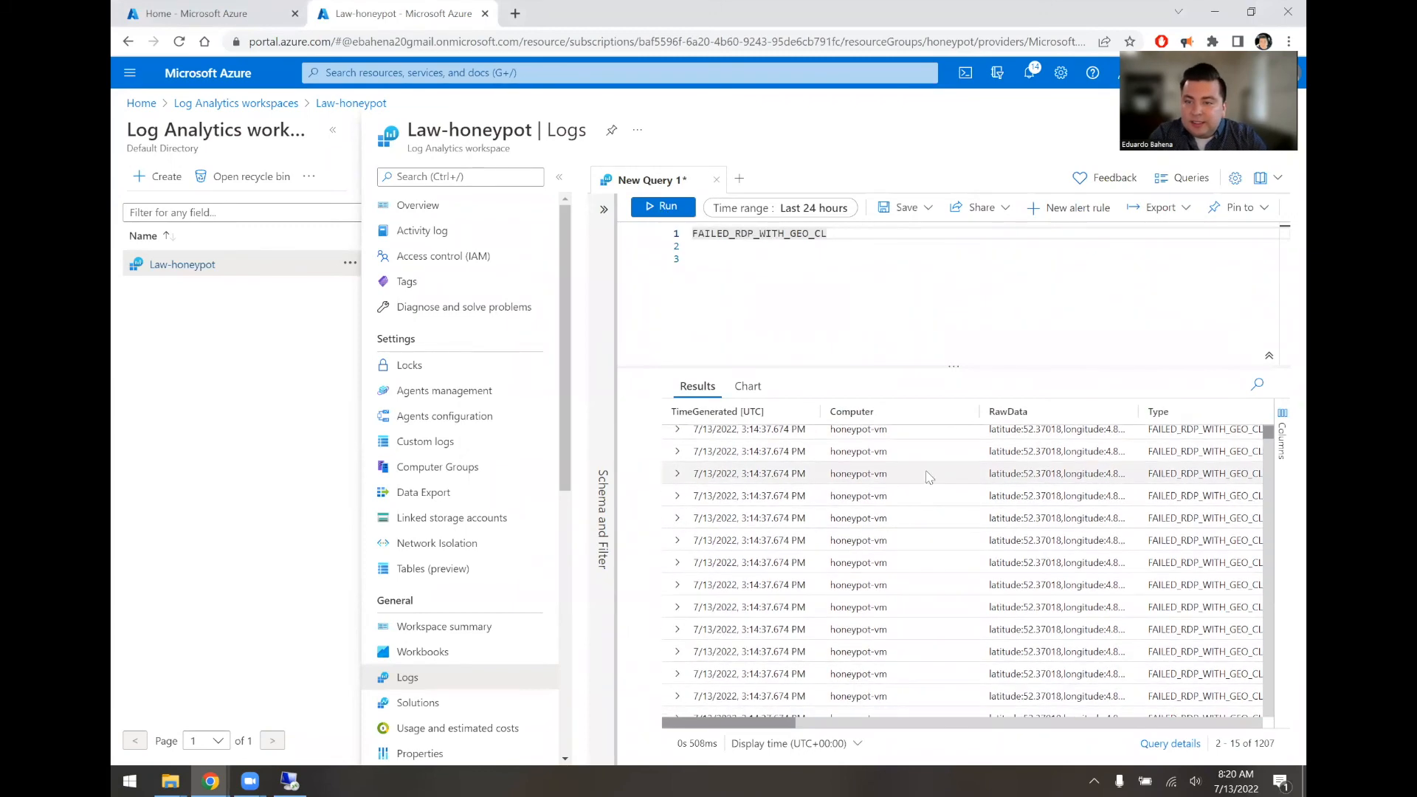
# Step: Look through the FAILED_RDP_WITH_GEO_CL query results, and switch to the honeypot VM's remote desktop
pyautogui.moveTo(1271, 448); pyautogui.dragTo(1268, 632)
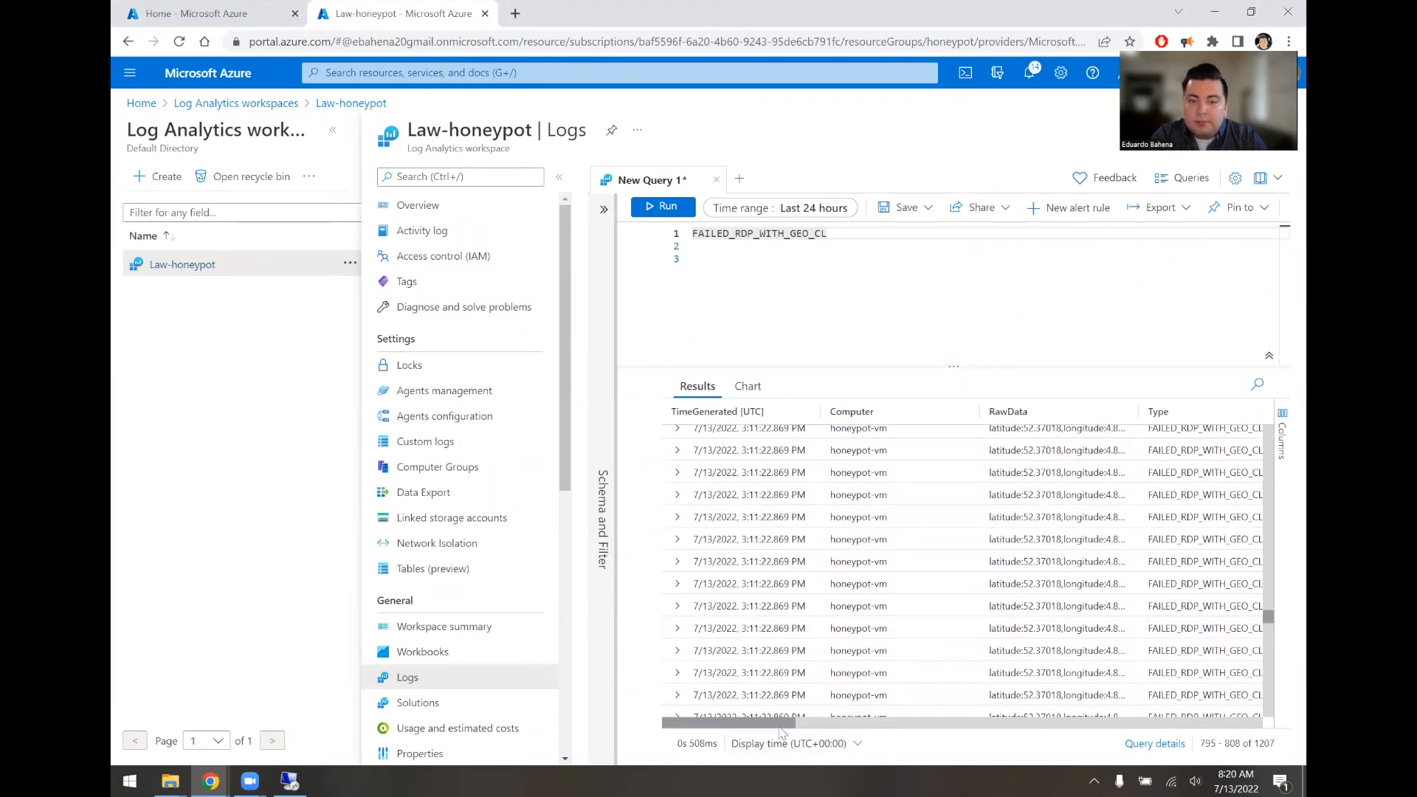
pyautogui.moveTo(783, 727); pyautogui.dragTo(696, 727)
pyautogui.click(290, 780)
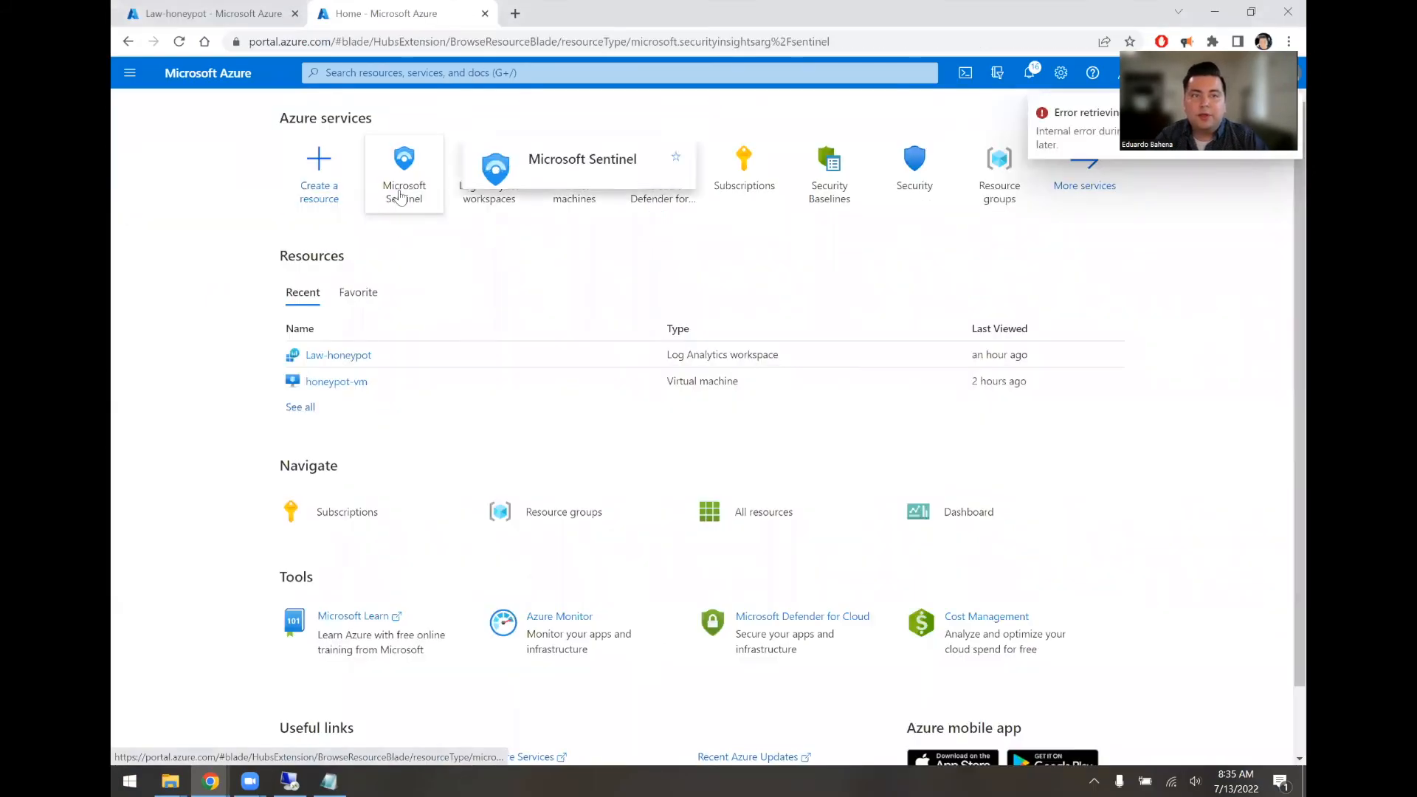
# Step: Open Microsoft Sentinel for the Law-honeypot workspace and add a new workbook
pyautogui.click(401, 196)
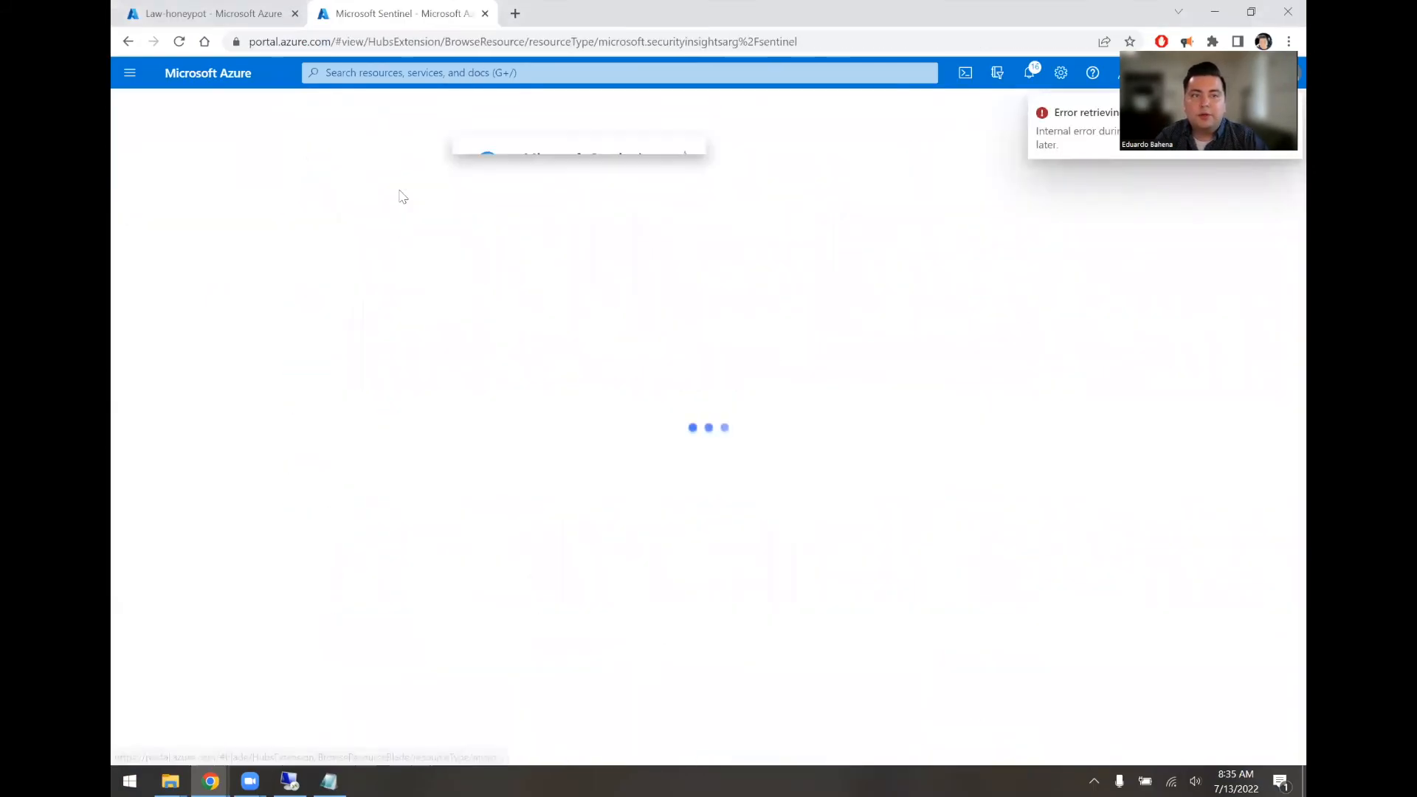
pyautogui.click(212, 309)
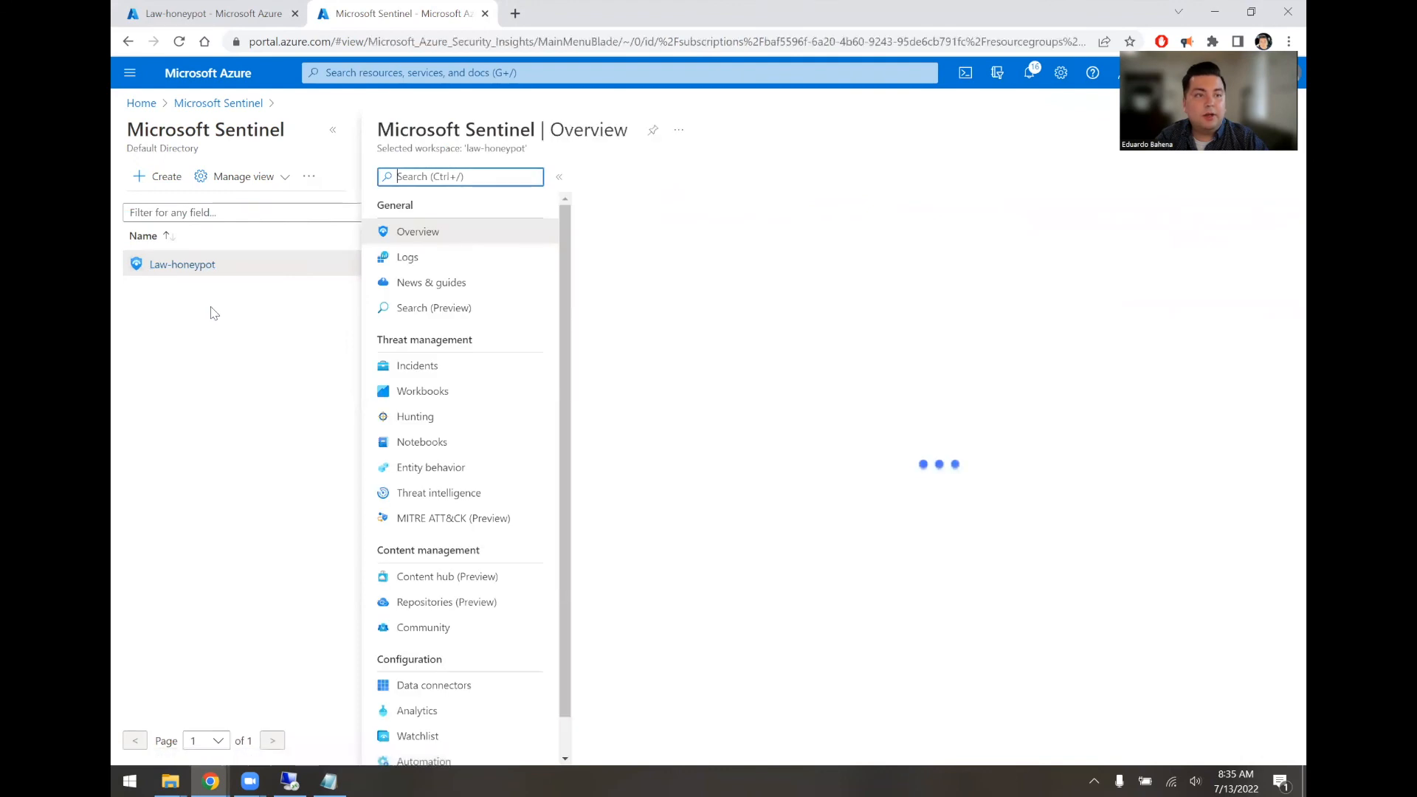
pyautogui.scroll(-1, 373, 360)
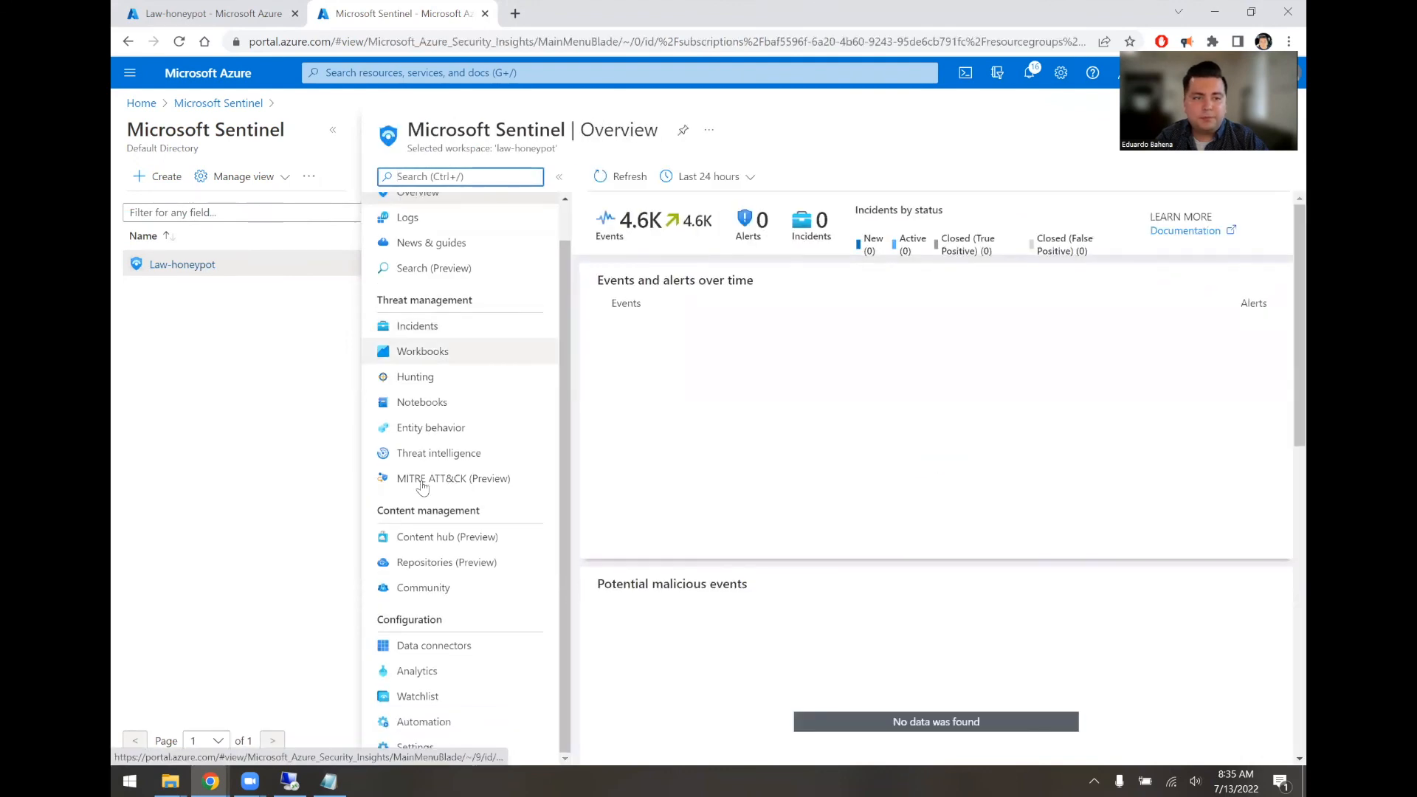
pyautogui.click(422, 353)
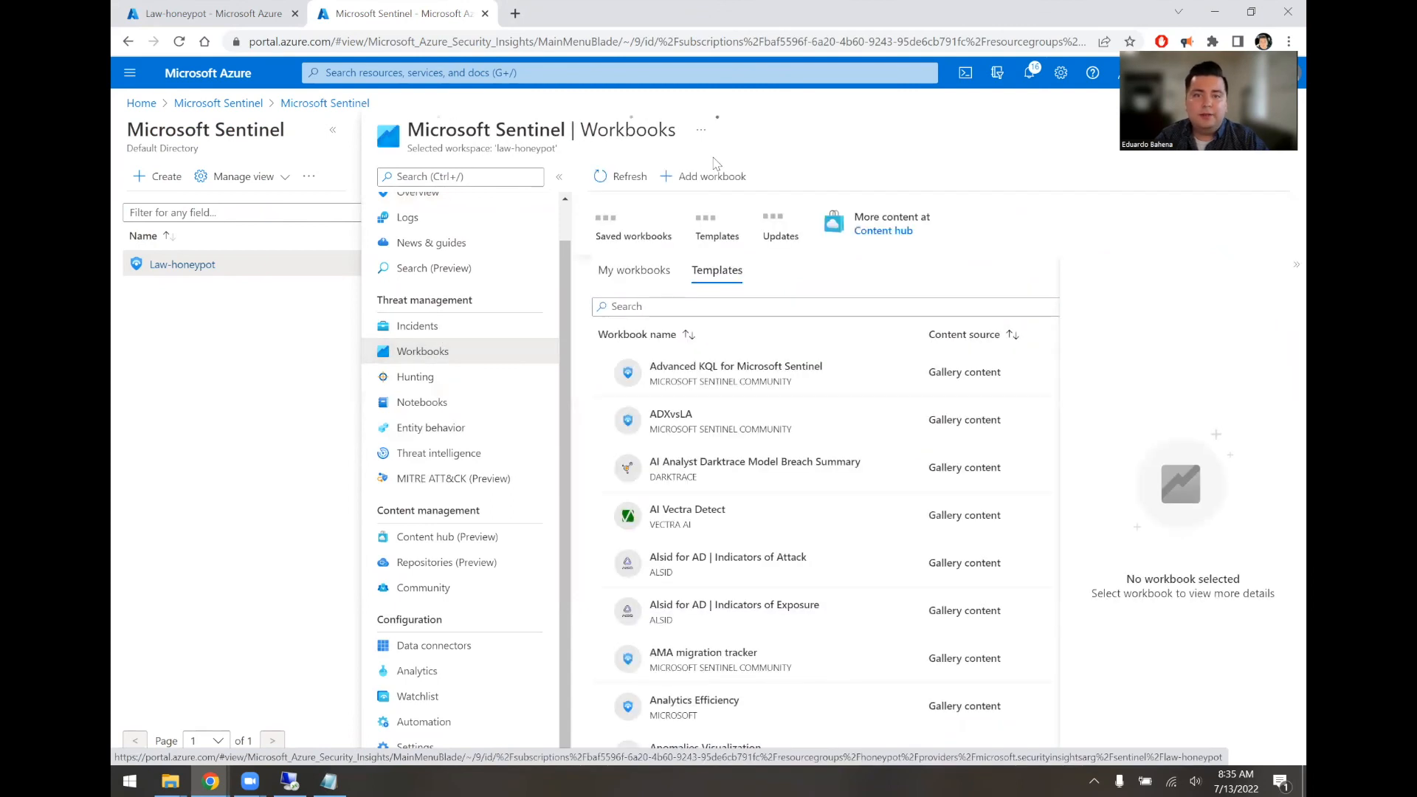
pyautogui.click(687, 181)
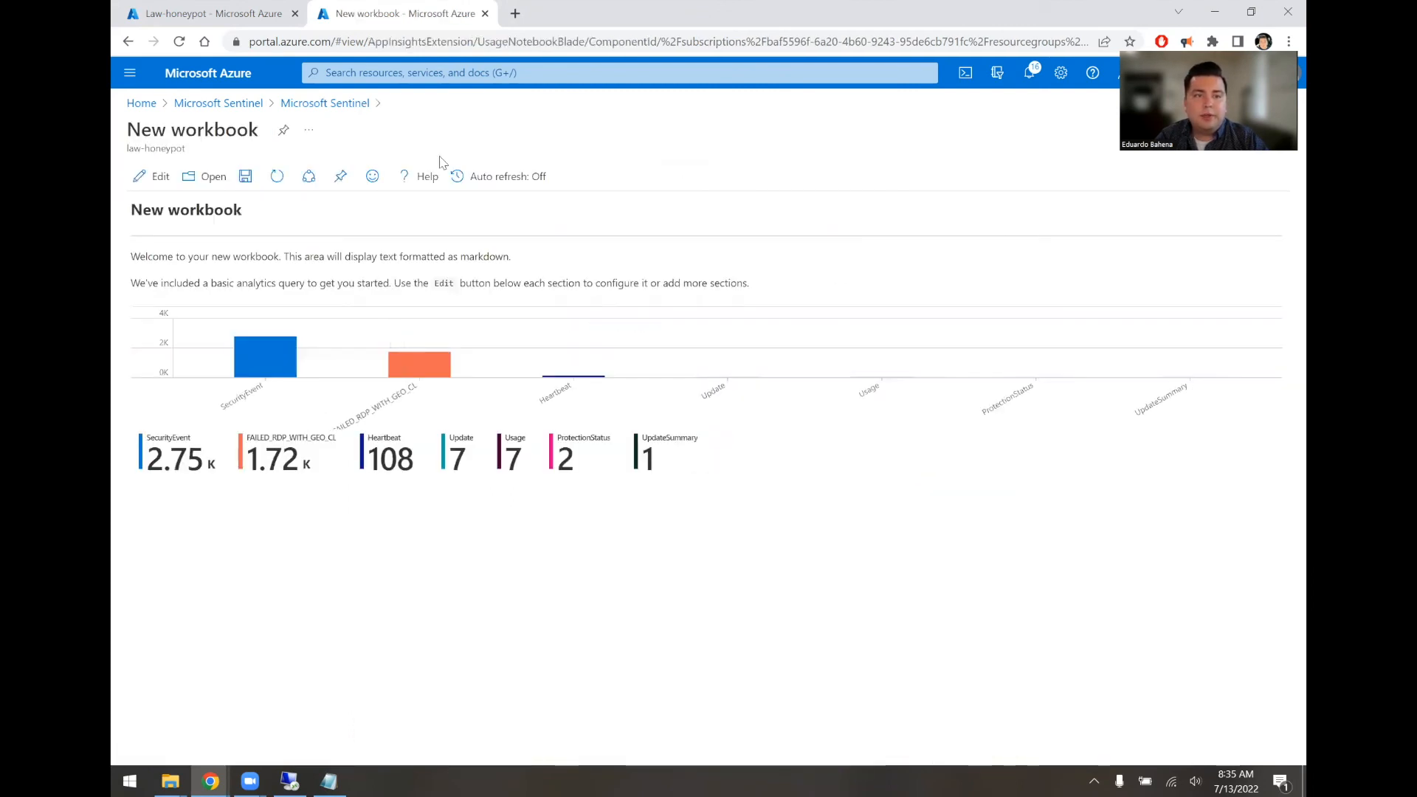
# Step: Put the new workbook in edit mode and remove its default query and welcome text
pyautogui.click(154, 176)
pyautogui.click(1282, 524)
pyautogui.click(1254, 629)
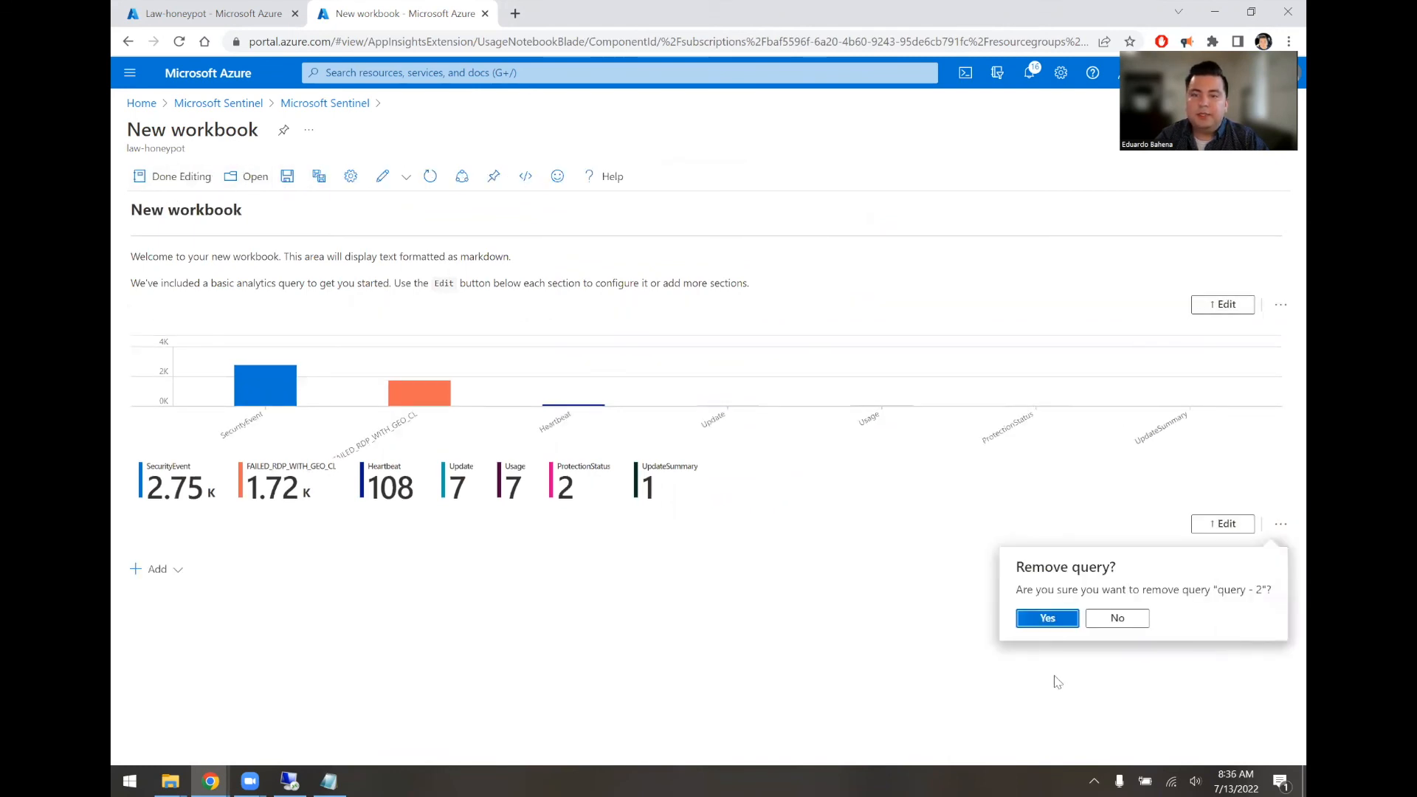
pyautogui.click(1053, 627)
pyautogui.click(1280, 304)
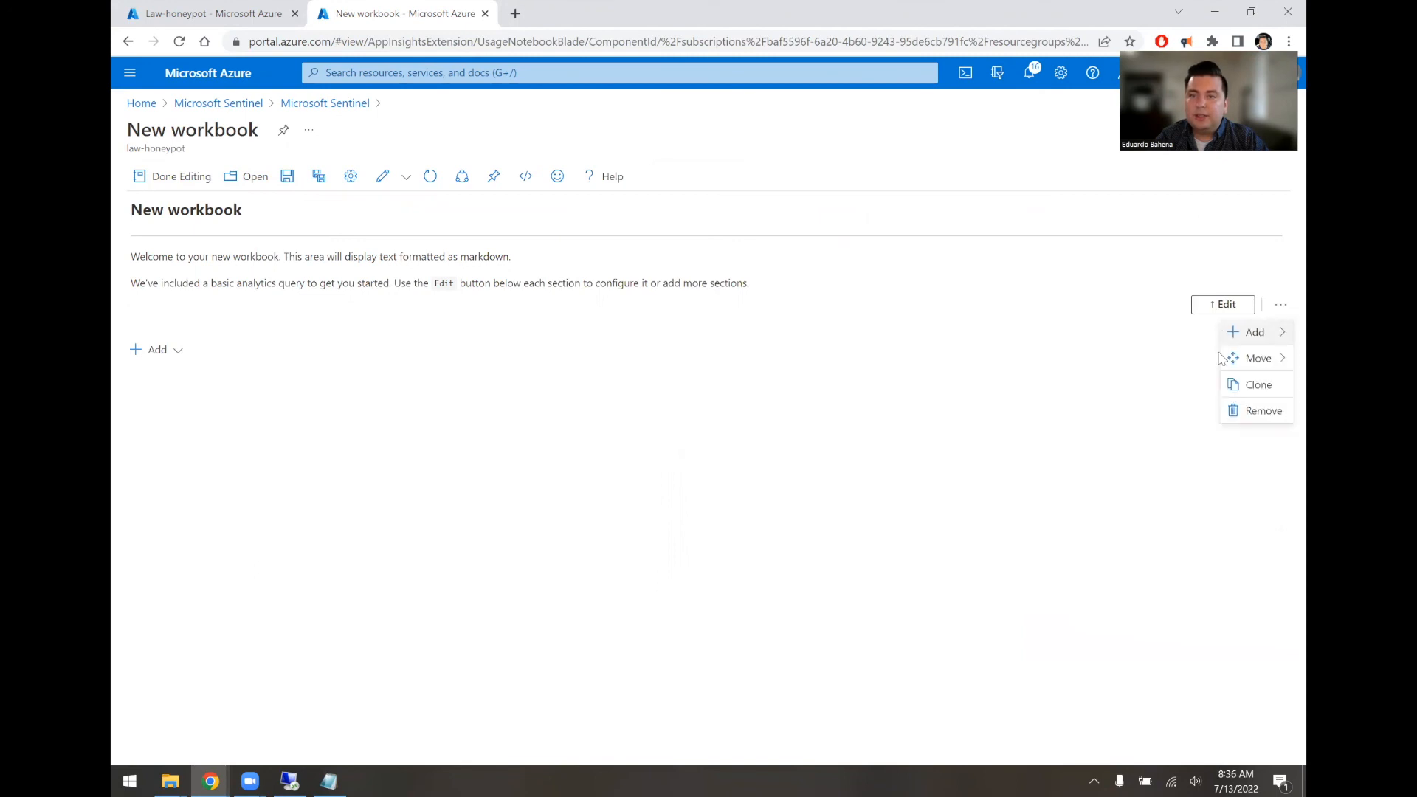
pyautogui.click(1245, 411)
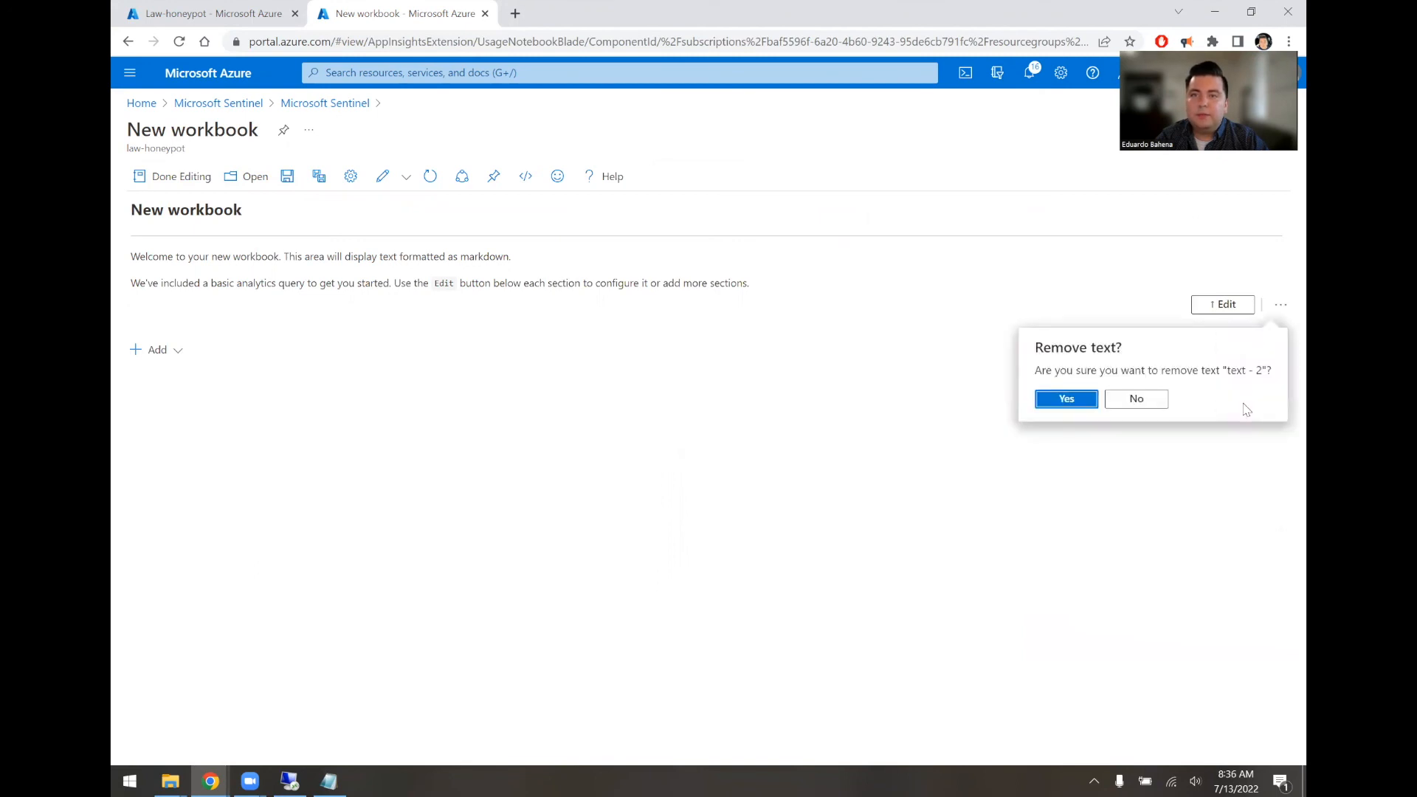
pyautogui.click(1070, 400)
# Step: Add a query item with Notepad's text: FAILED_RDP_WITH_GEO_CL | summarize event_count=count() by sourcehost_CF, latitude_CF, longitude_CF, country_CF, label_CF, destinationhost_CF | where destinationhost_CF != "samplehost"
pyautogui.click(169, 324)
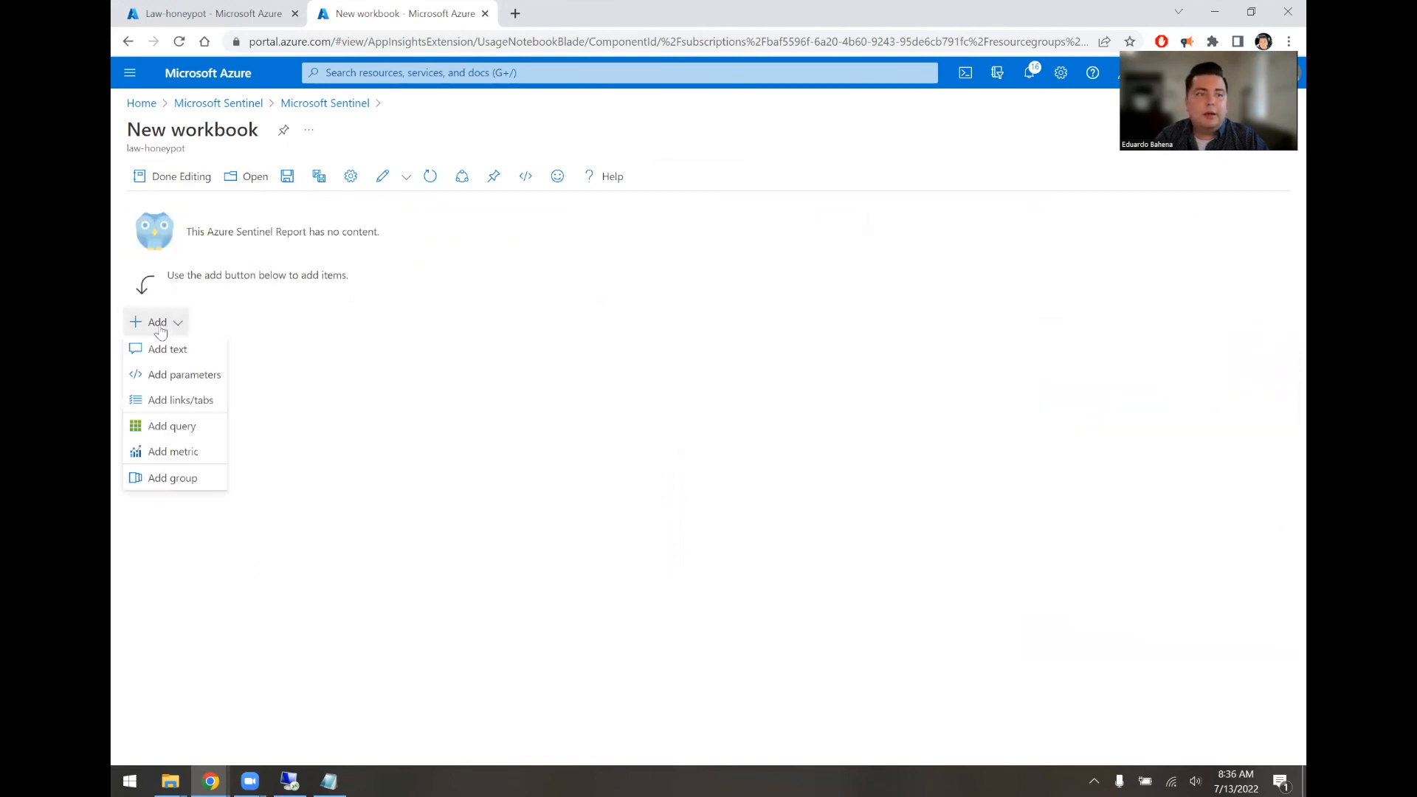
pyautogui.click(182, 433)
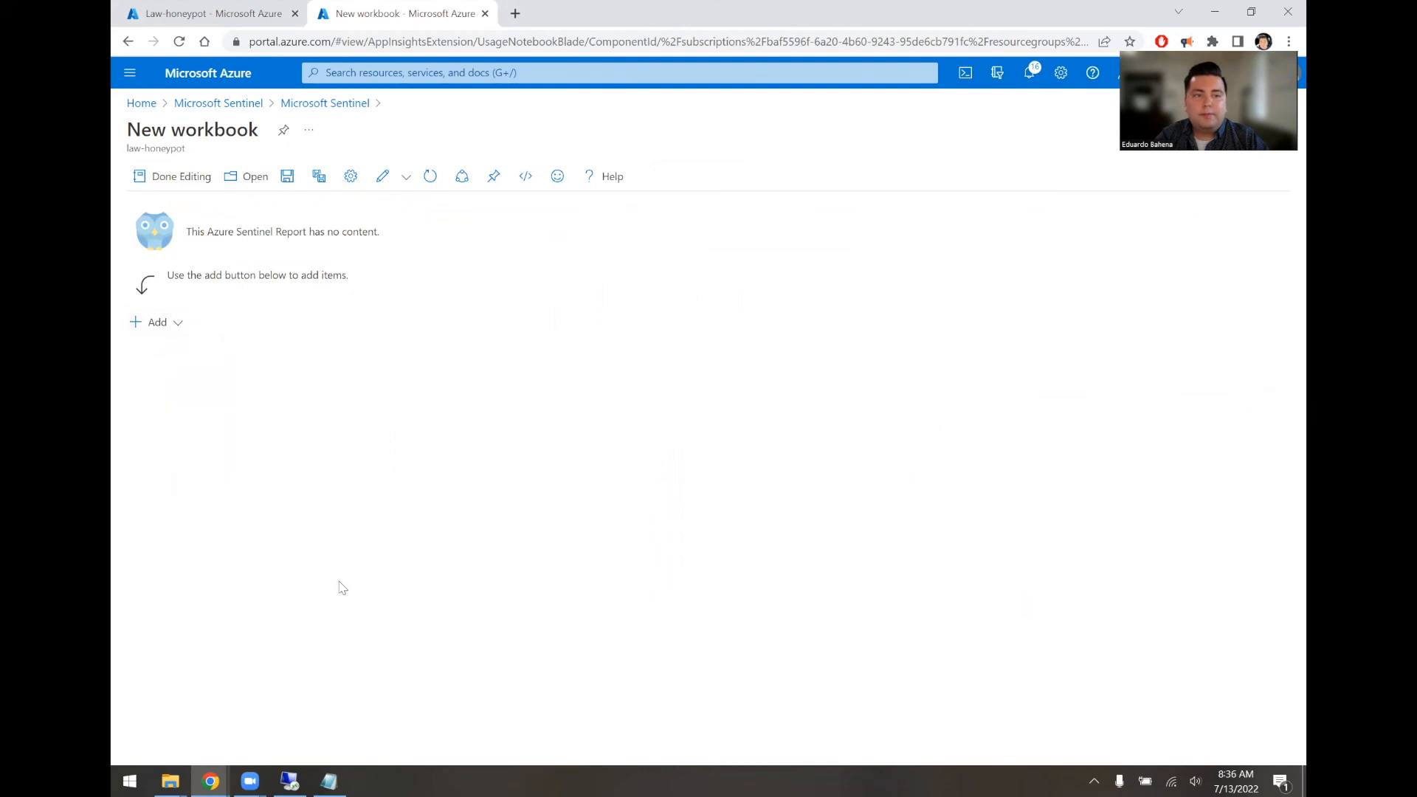
pyautogui.click(329, 781)
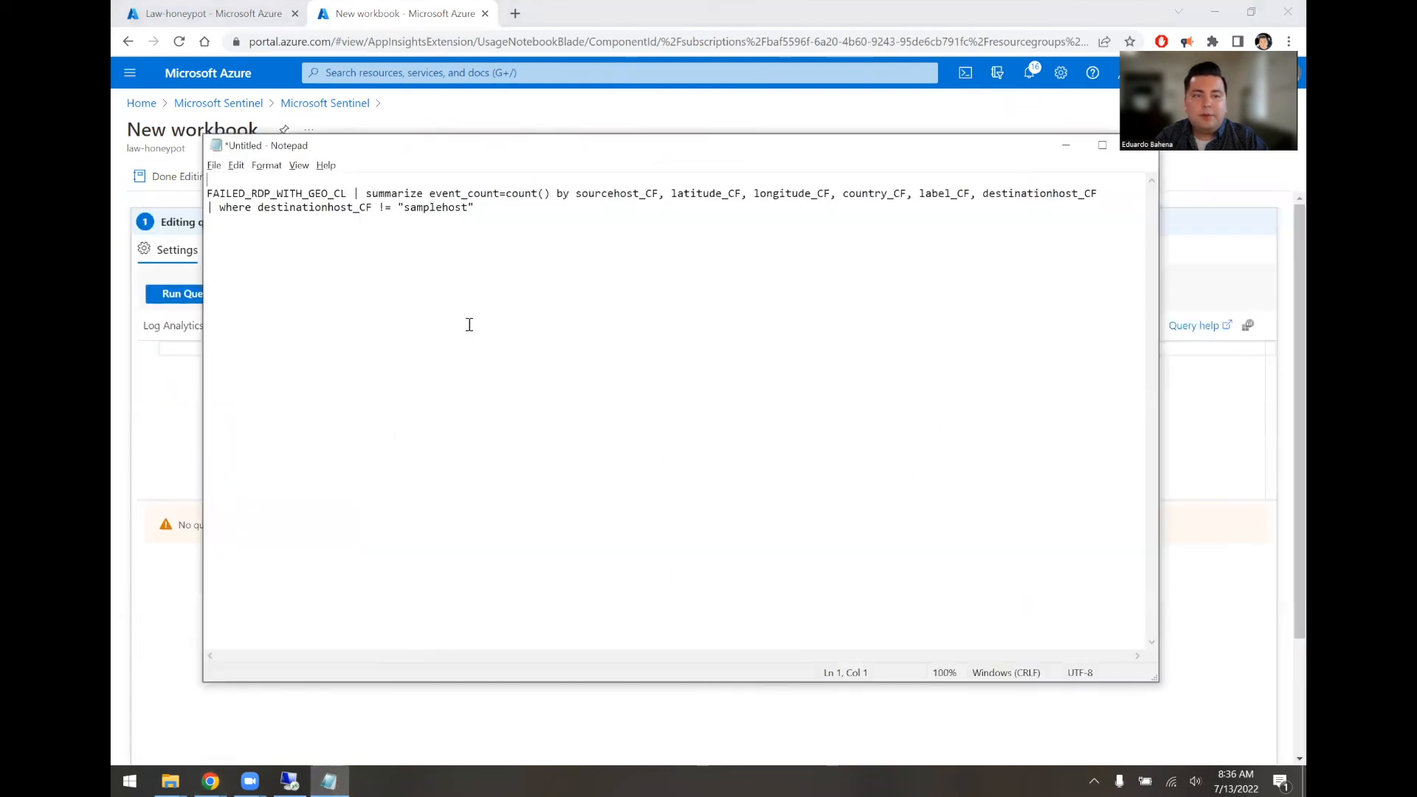
pyautogui.click(167, 388)
pyautogui.write('FAILED_RDP_WITH_GEO_CL | summarize event_count=count() by sourcehost_CF, latitude_CF, longitude_CF, country_CF, label_CF, destinationhost_CF | where destinationhost_CF != "samplehost"')
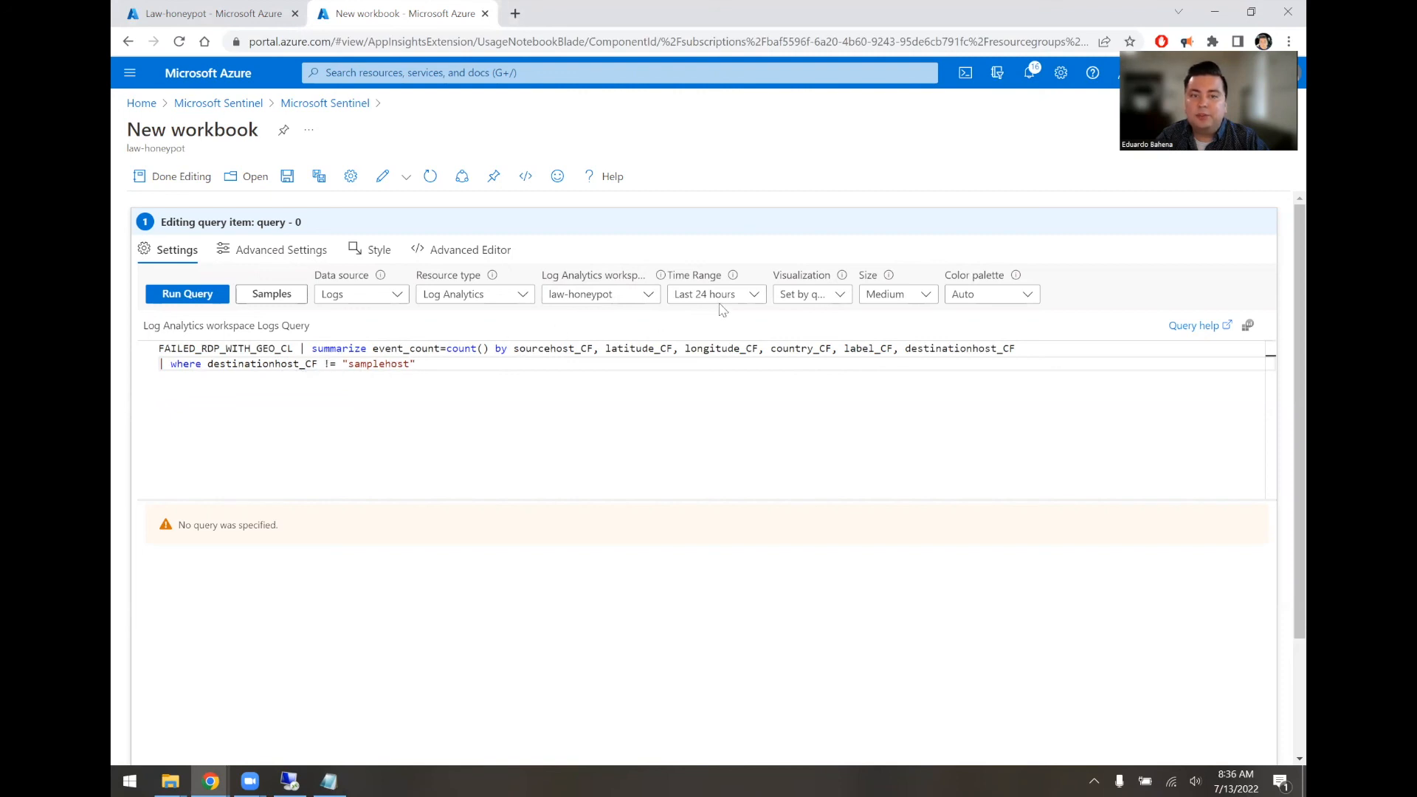
# Step: Set the query's visualization to Map and run the query
pyautogui.click(781, 296)
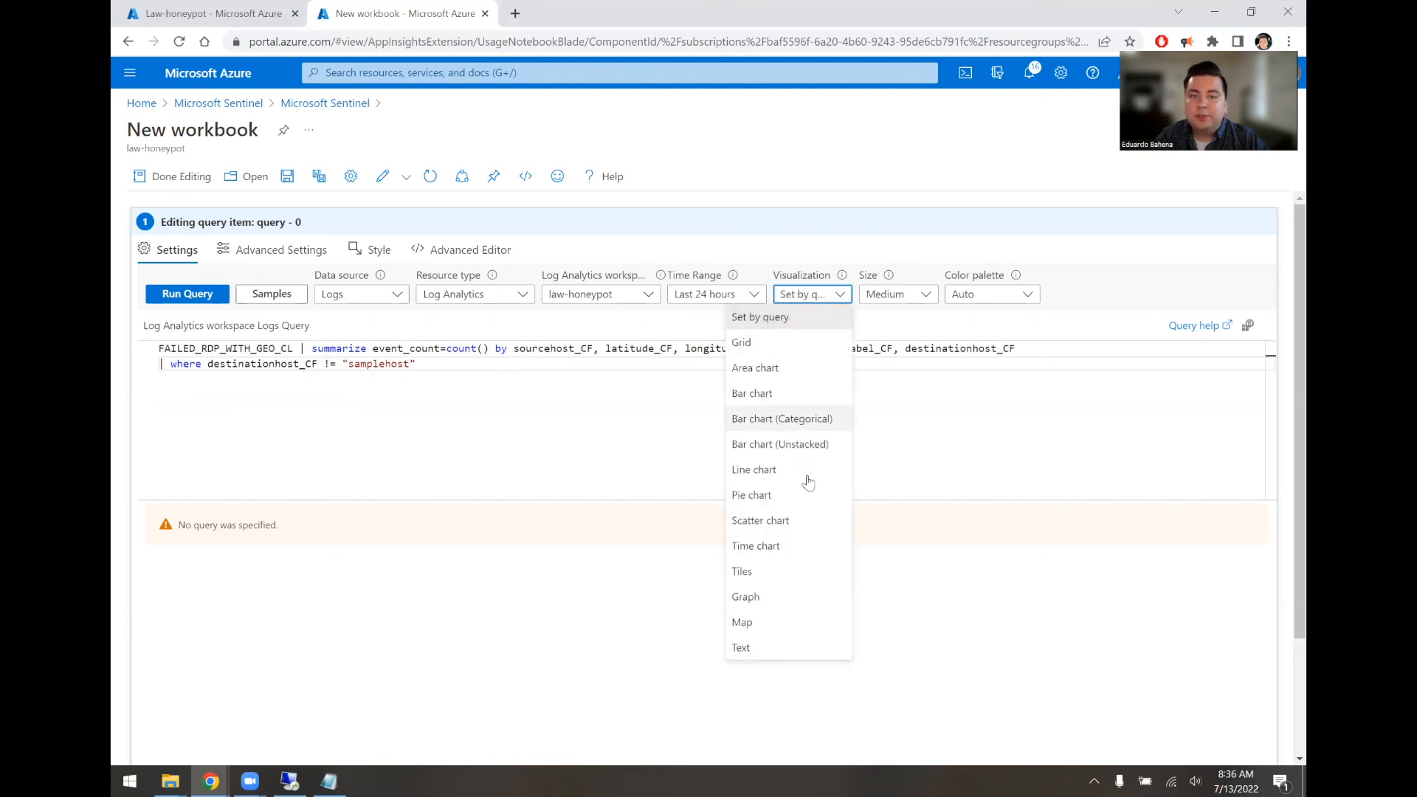
pyautogui.click(766, 622)
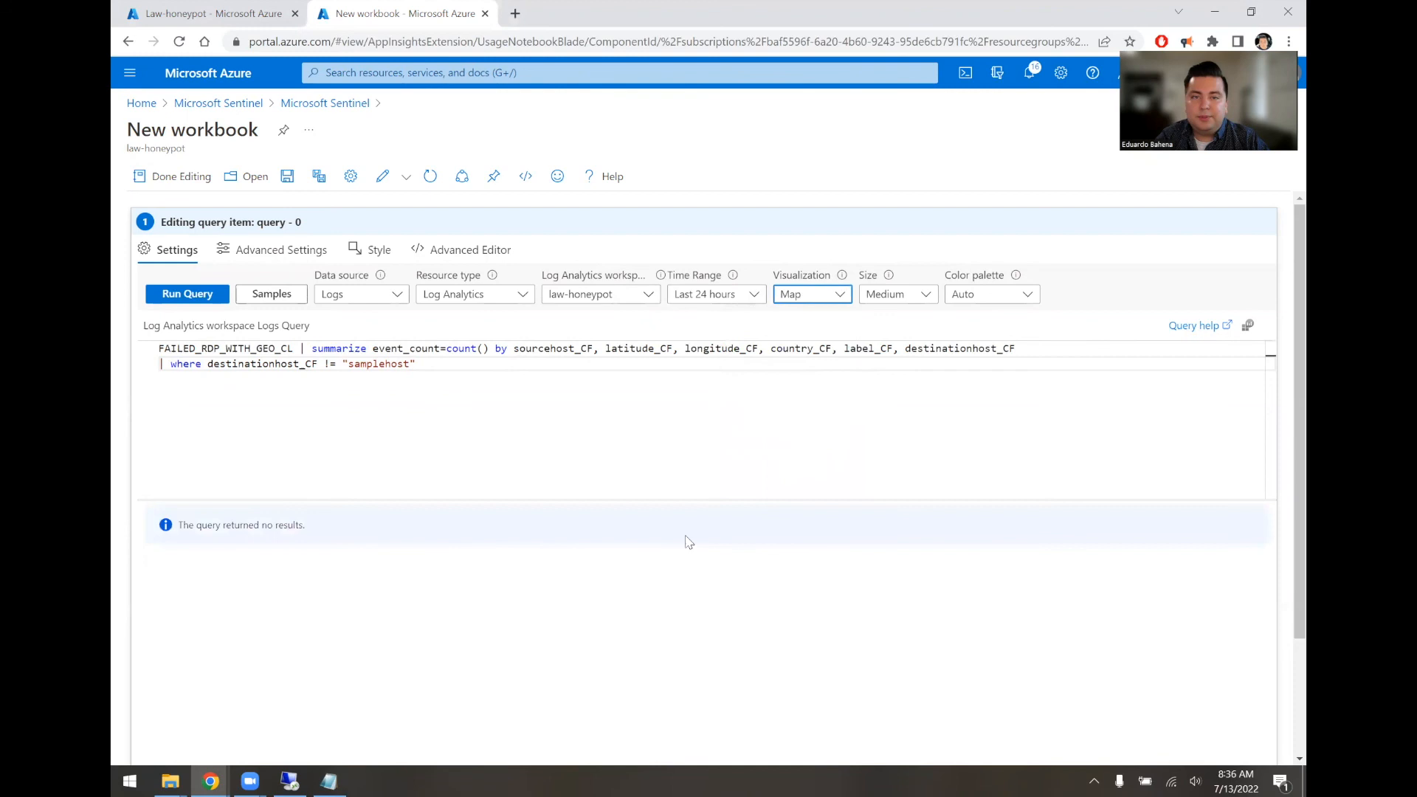
pyautogui.click(185, 295)
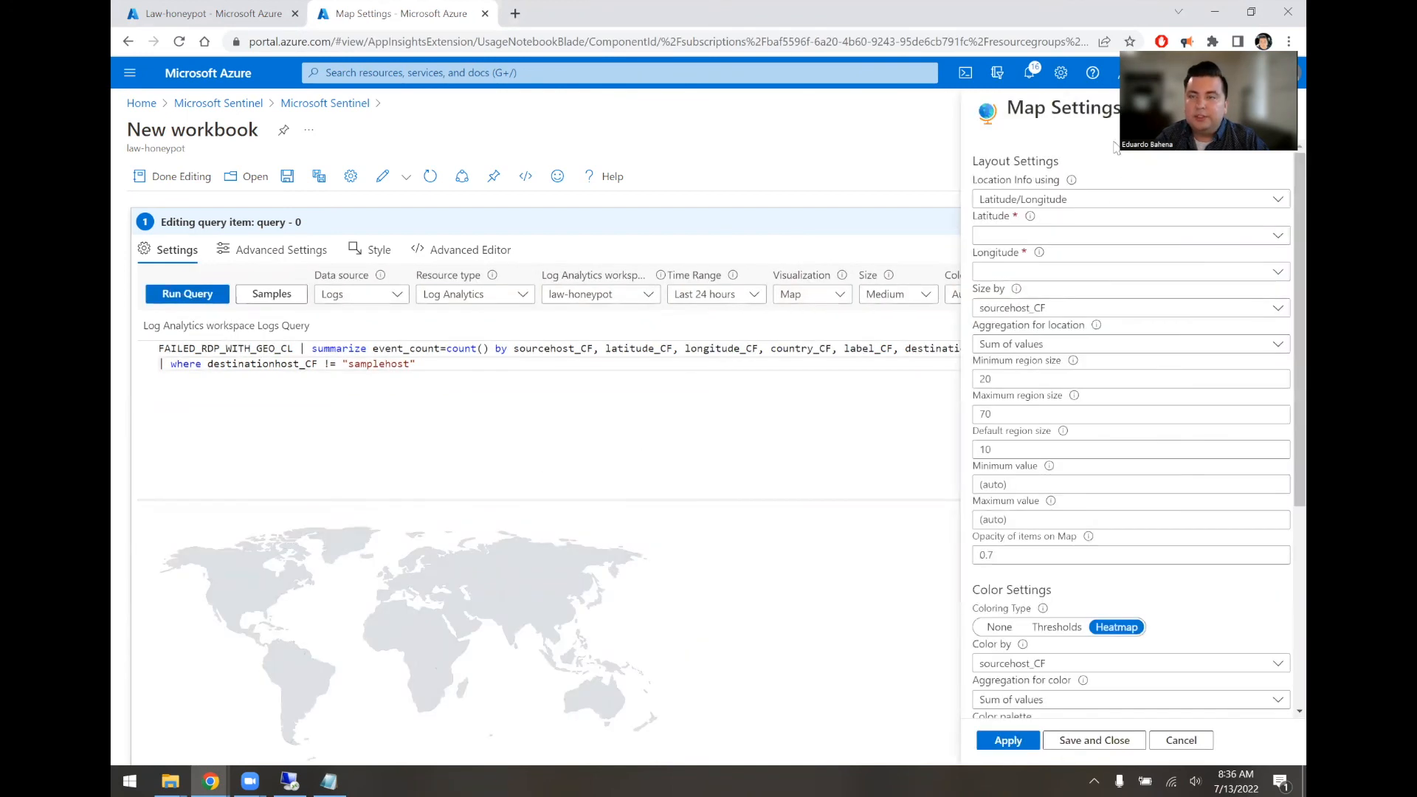
# Step: Plot the map locations with latitude_CF as the latitude field and longitude_CF as the longitude field
pyautogui.click(1003, 236)
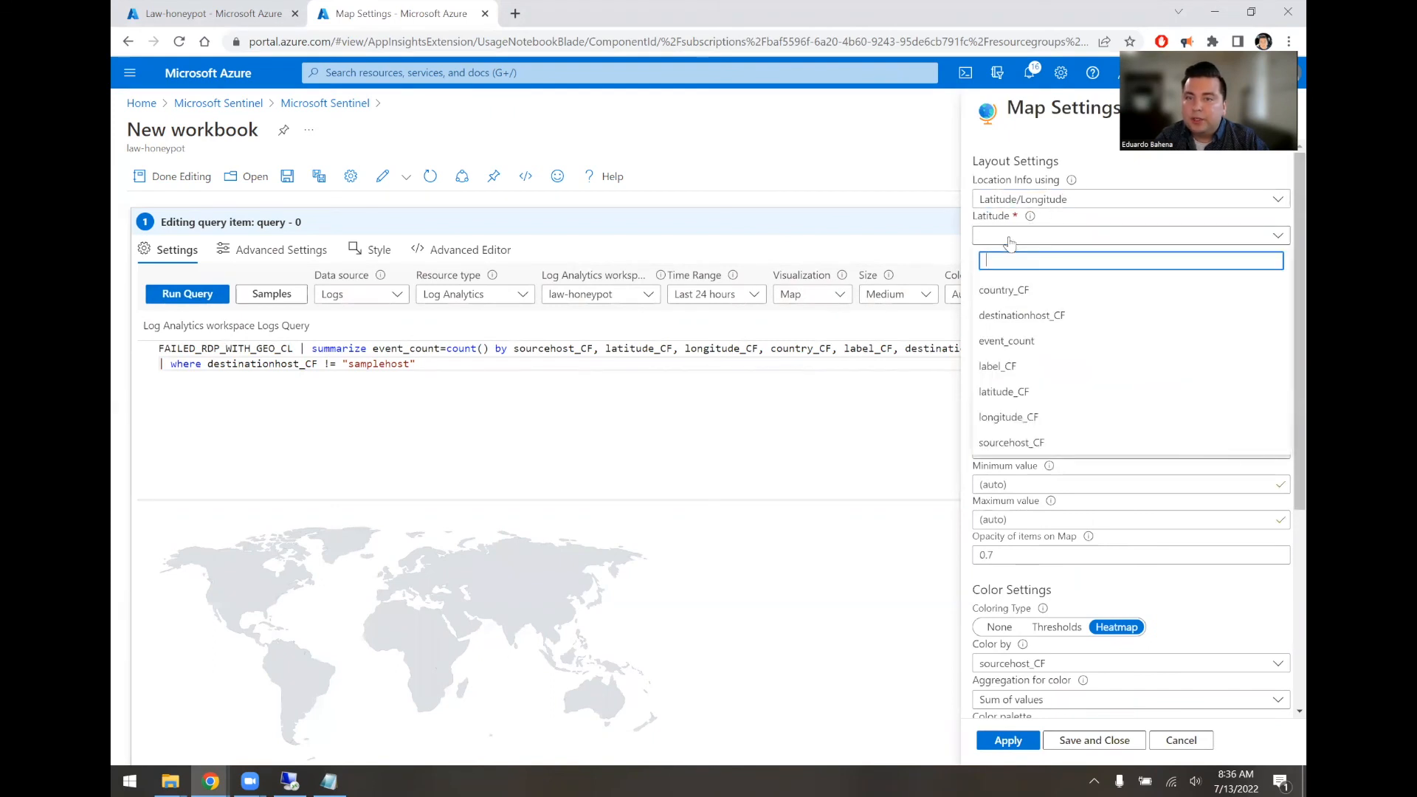
pyautogui.click(1026, 391)
pyautogui.click(1022, 272)
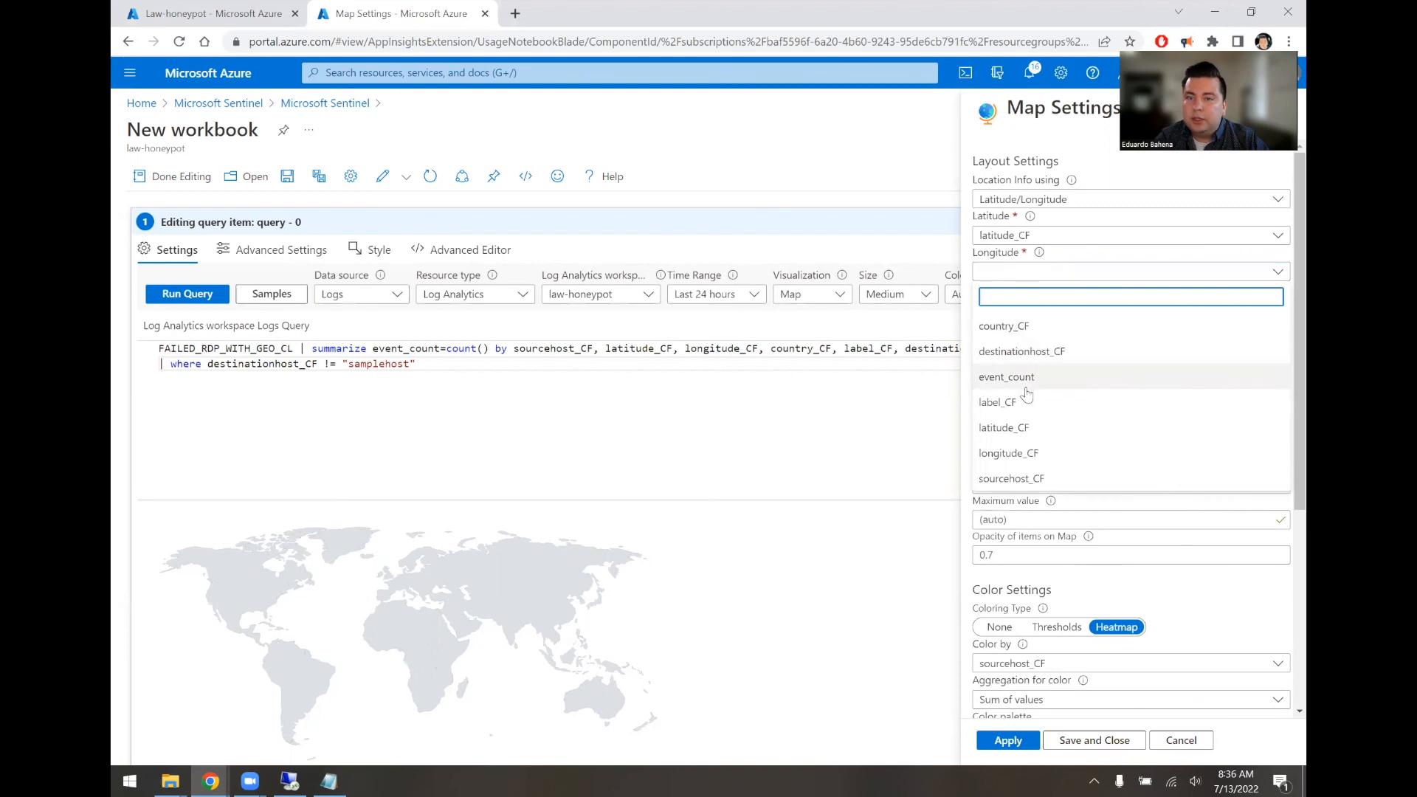
pyautogui.click(1020, 452)
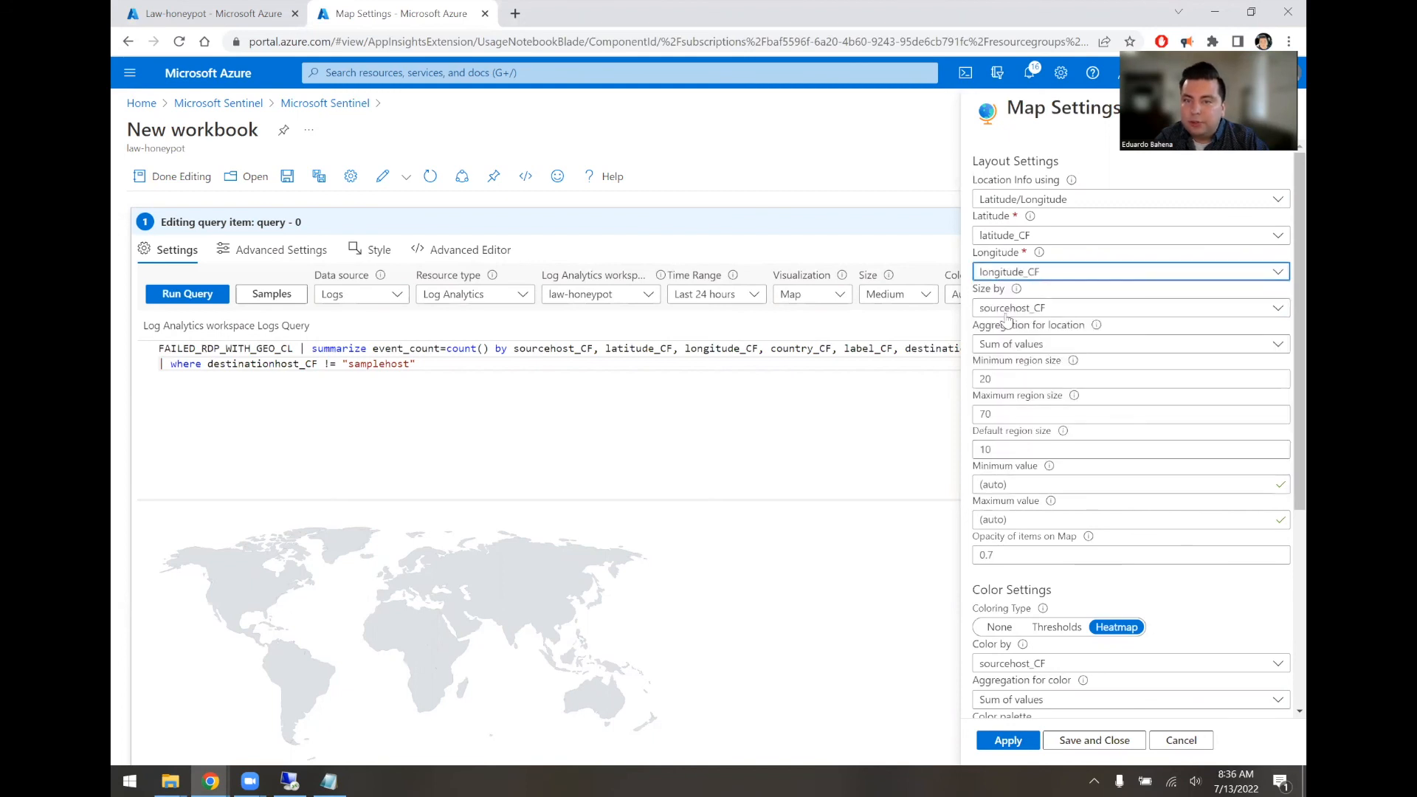
# Step: Size the map markers by event_count and color the heatmap by event_count
pyautogui.scroll(-1, 996, 352)
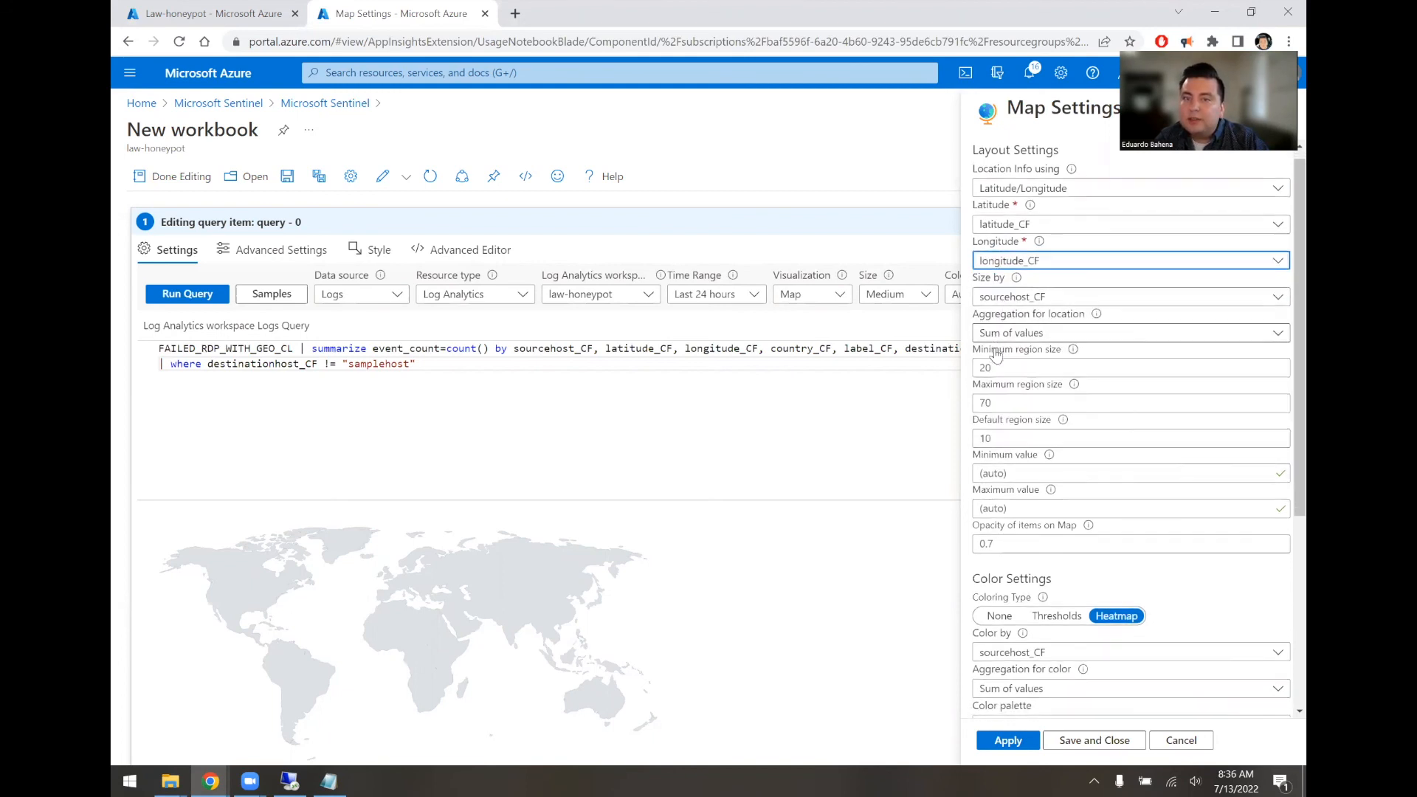
pyautogui.click(1013, 285)
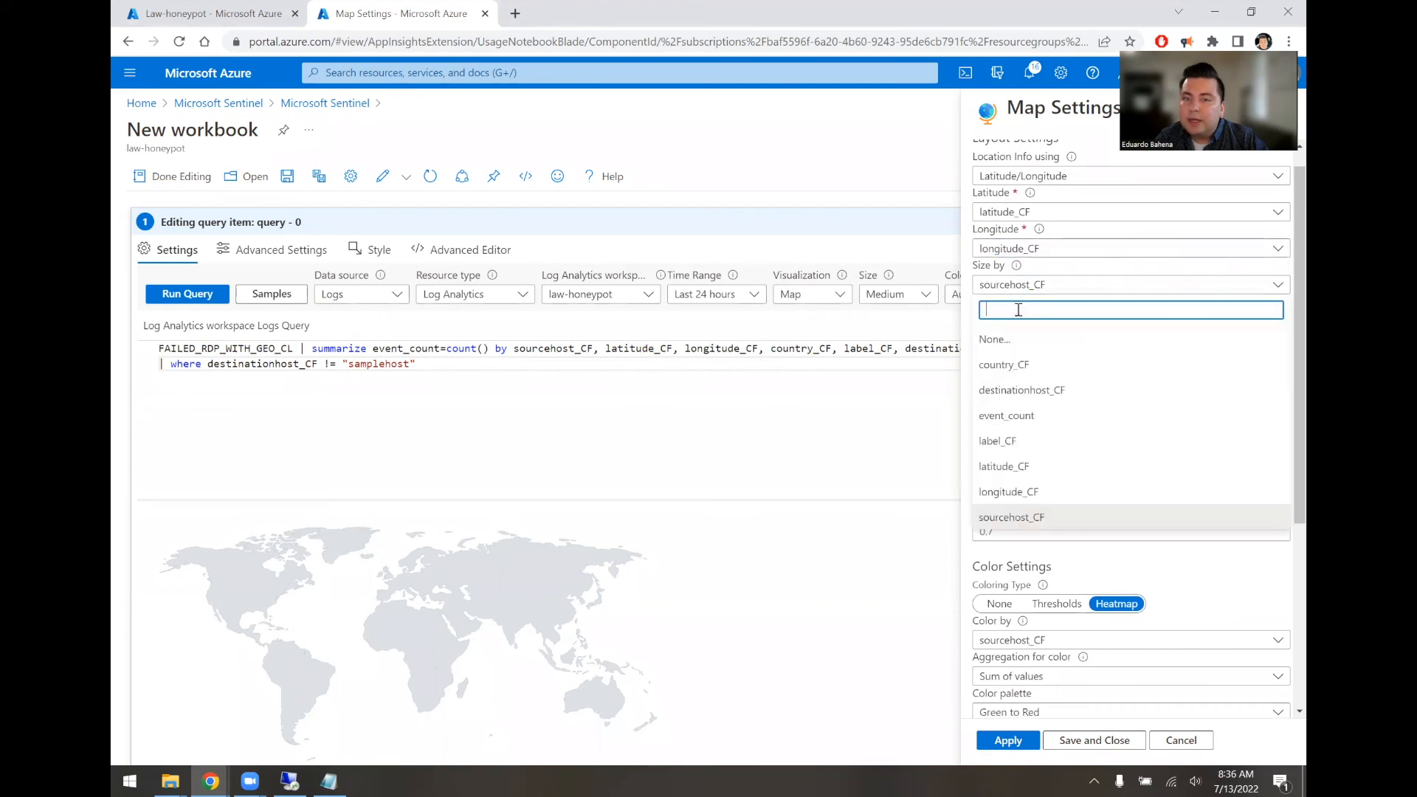
pyautogui.click(1022, 421)
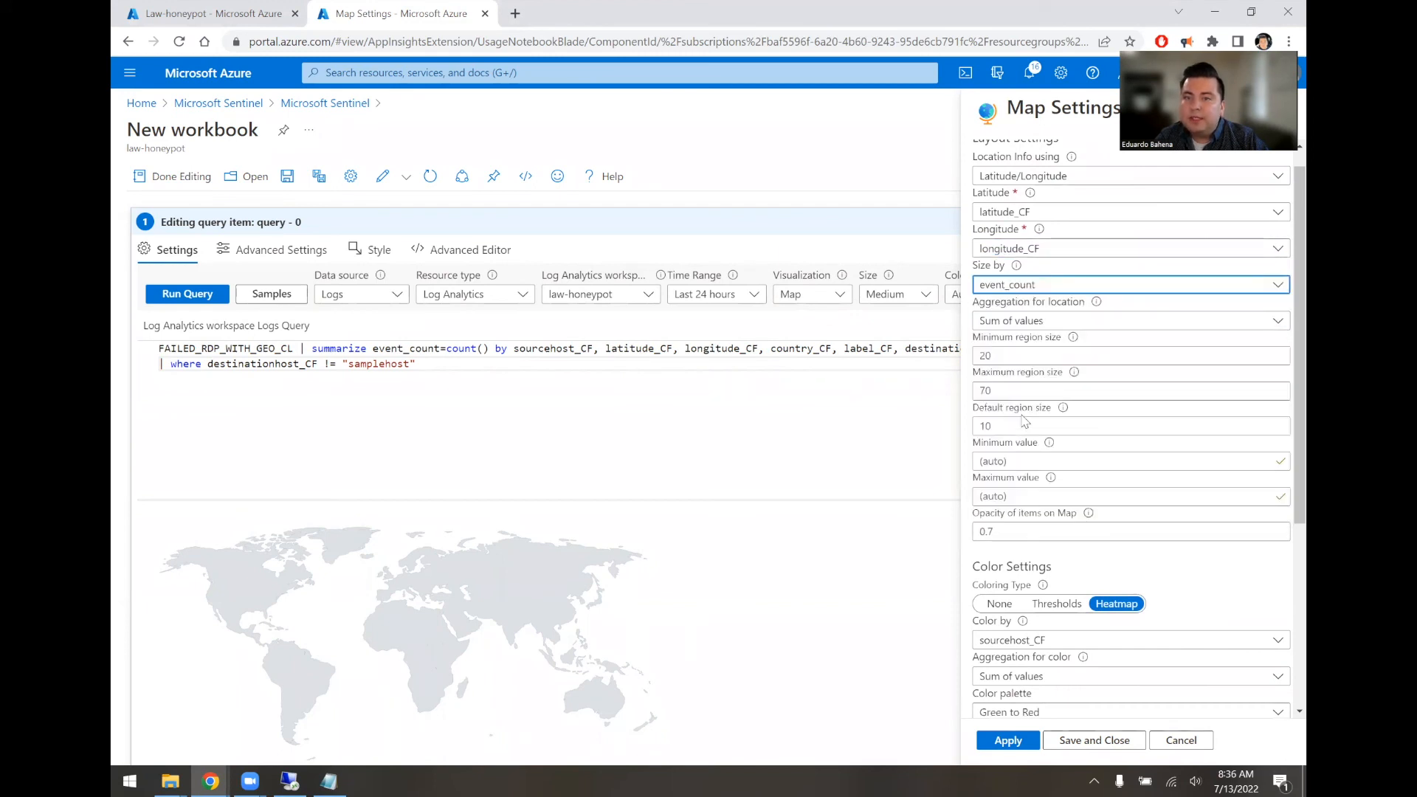
pyautogui.scroll(-1, 1023, 422)
pyautogui.scroll(-2, 1024, 420)
pyautogui.scroll(-1, 1024, 421)
pyautogui.click(1028, 443)
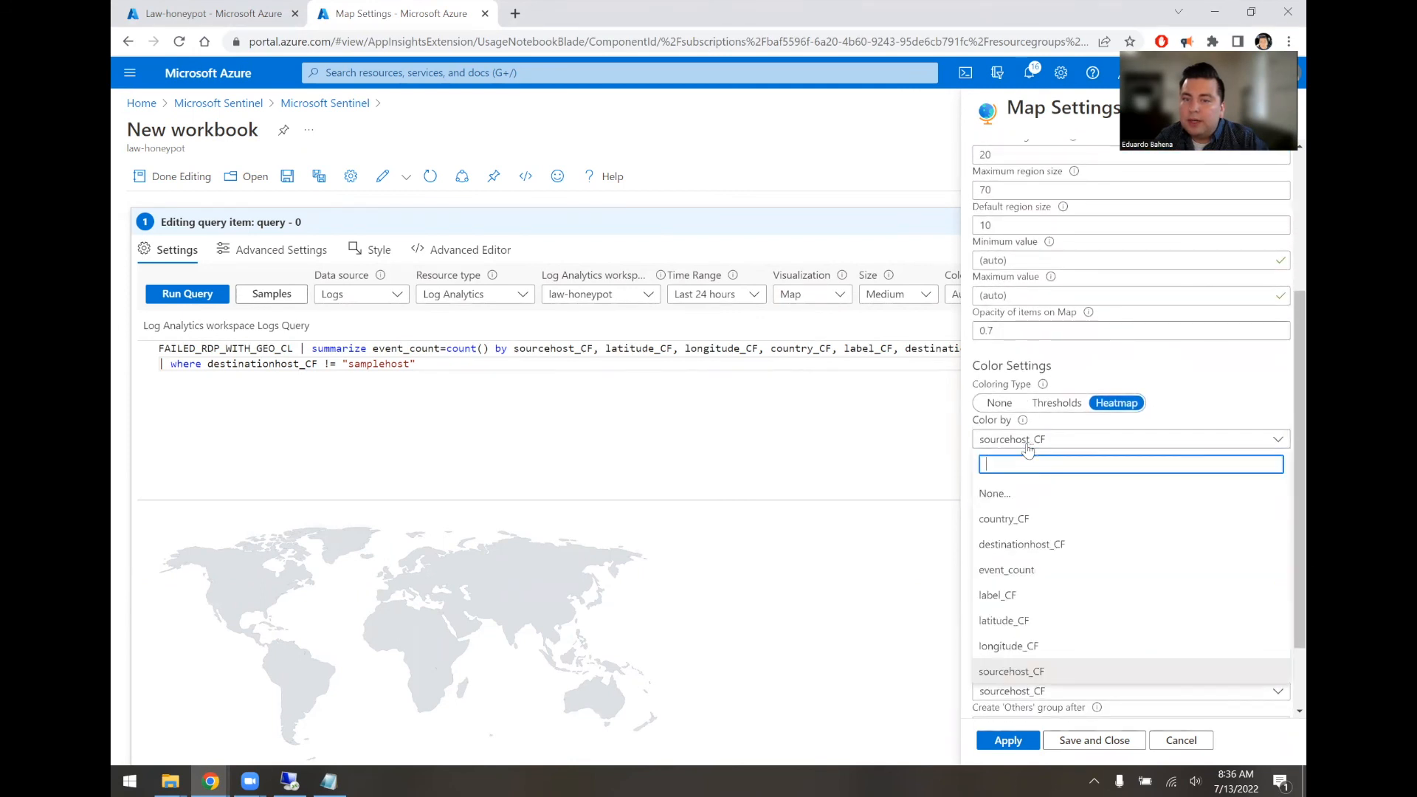
pyautogui.click(1018, 570)
# Step: Set the map's metric label to label_CF and metric value to event_count, and apply and save the map settings
pyautogui.scroll(-1, 1020, 481)
pyautogui.scroll(-1, 1021, 481)
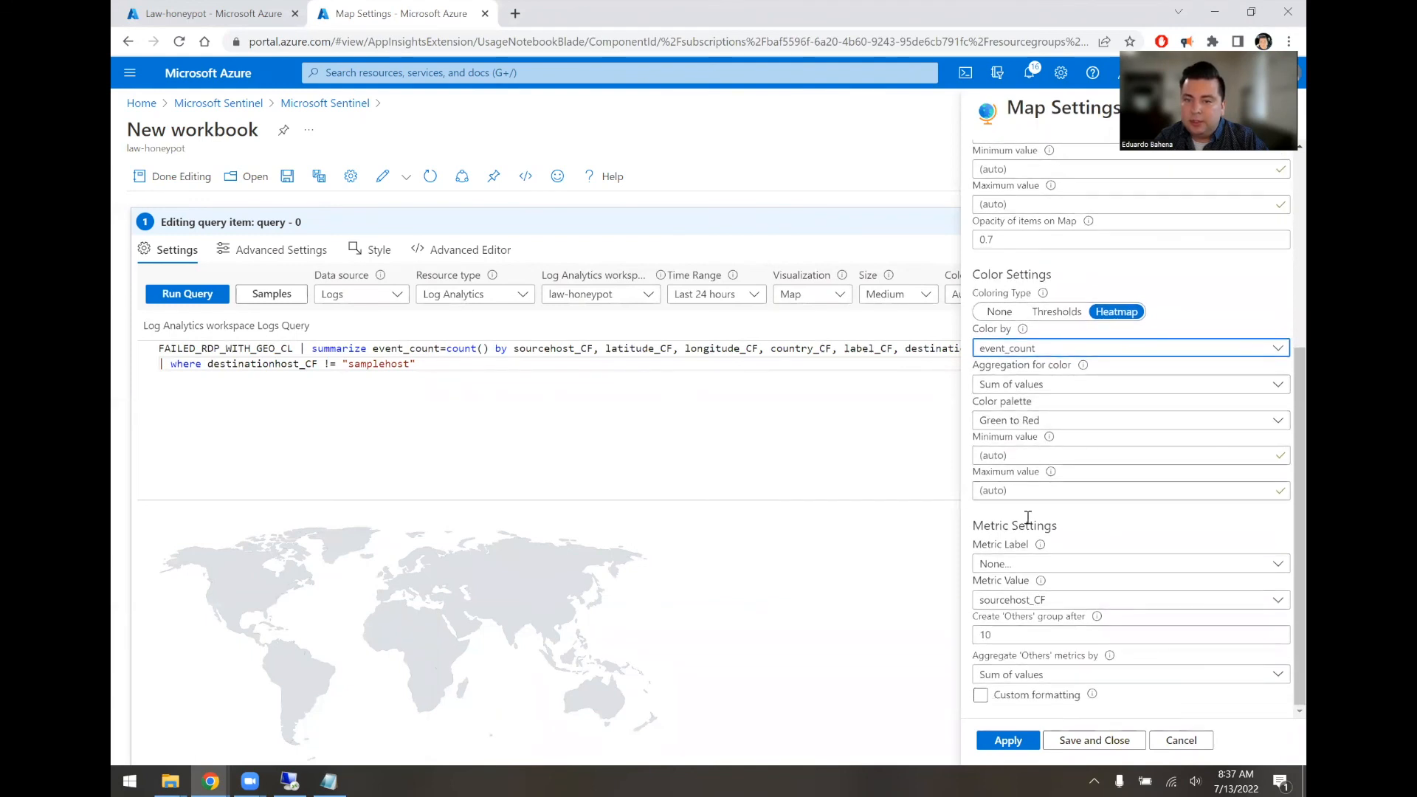
pyautogui.click(1022, 563)
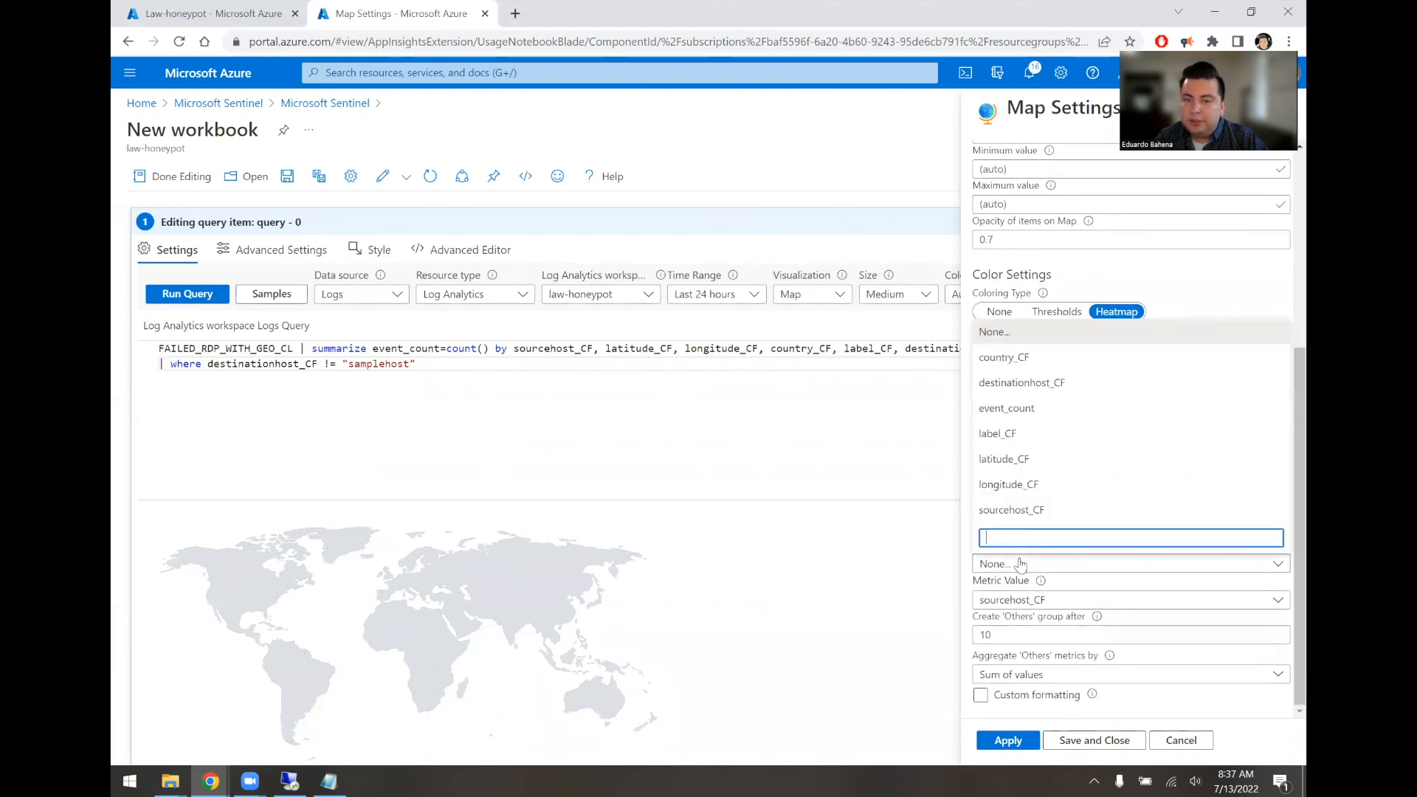
pyautogui.click(1002, 436)
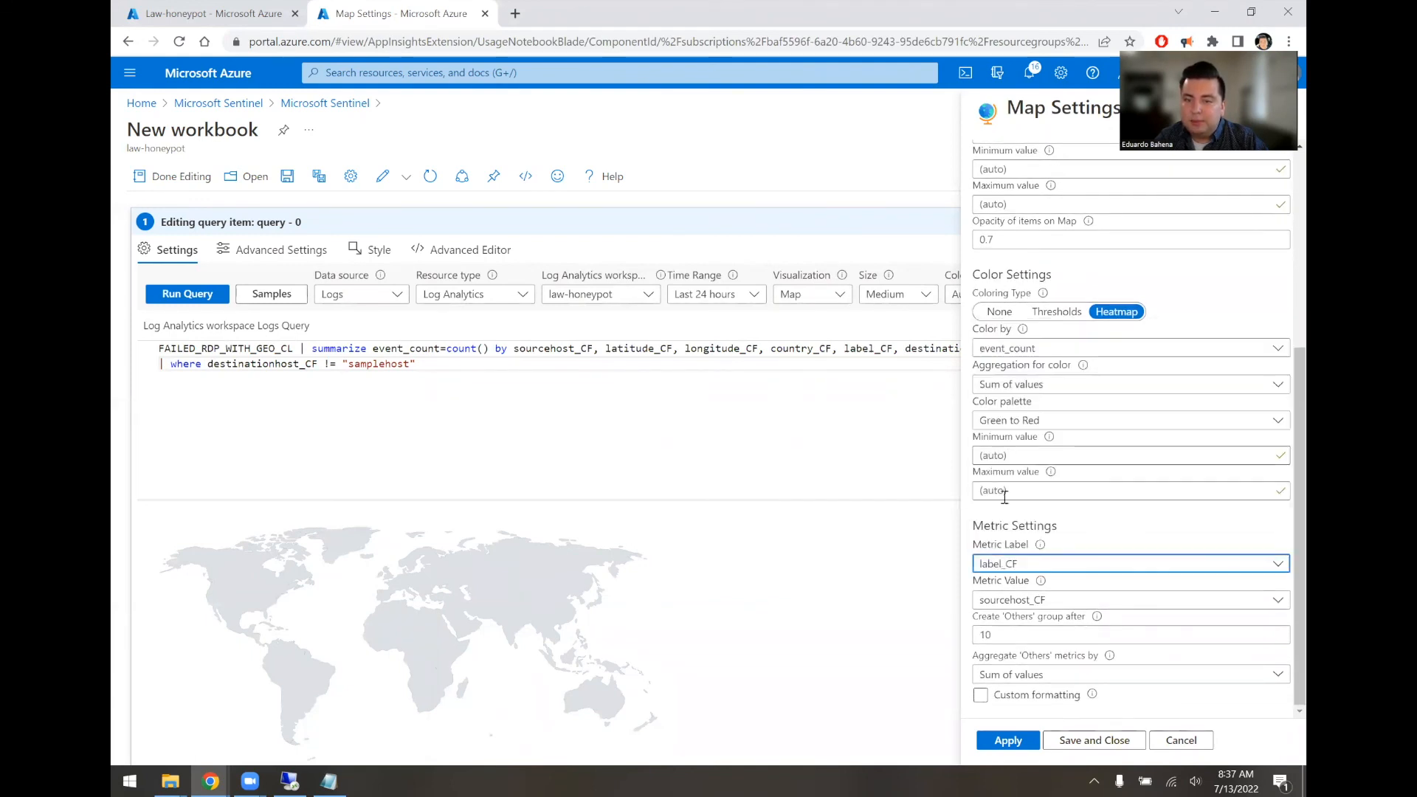
pyautogui.click(1007, 600)
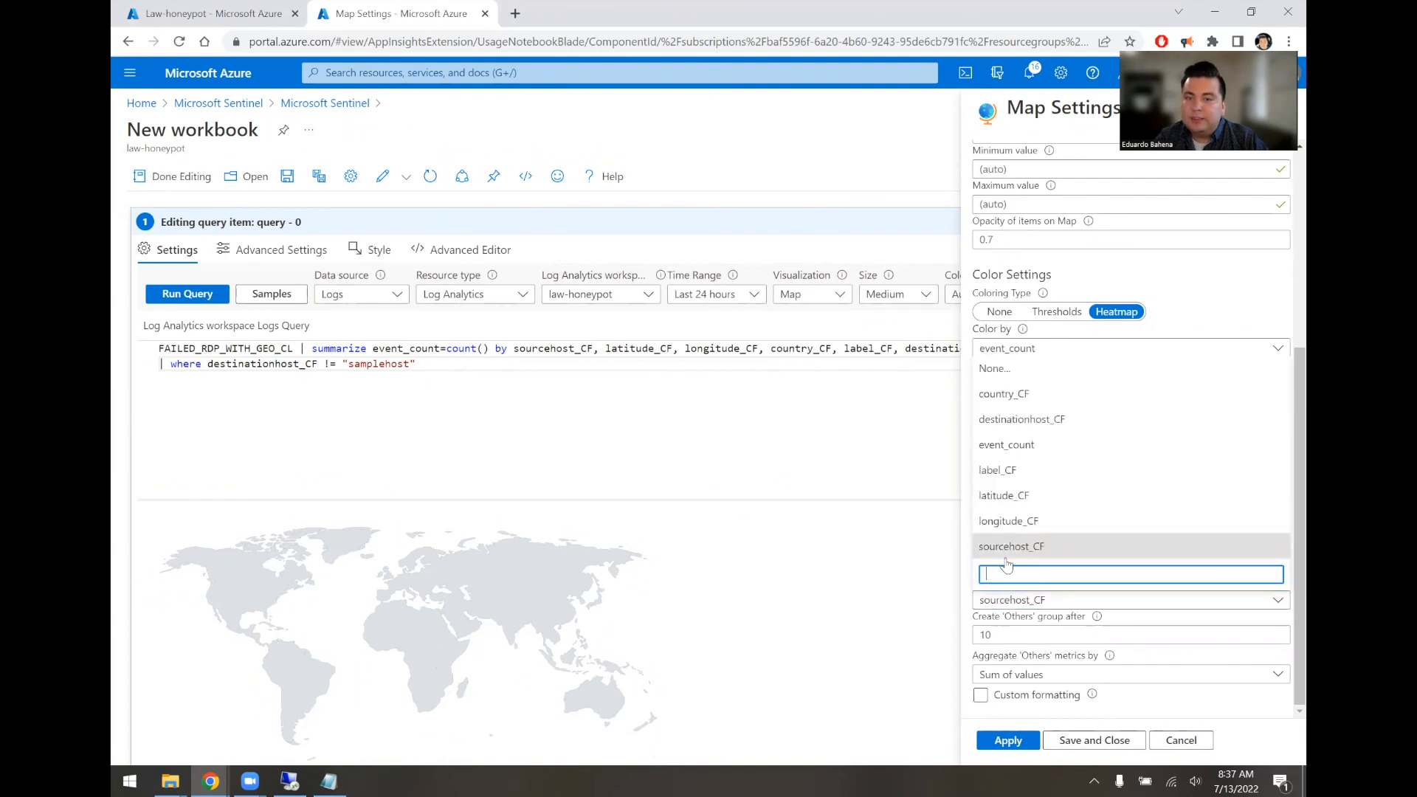
pyautogui.click(1011, 445)
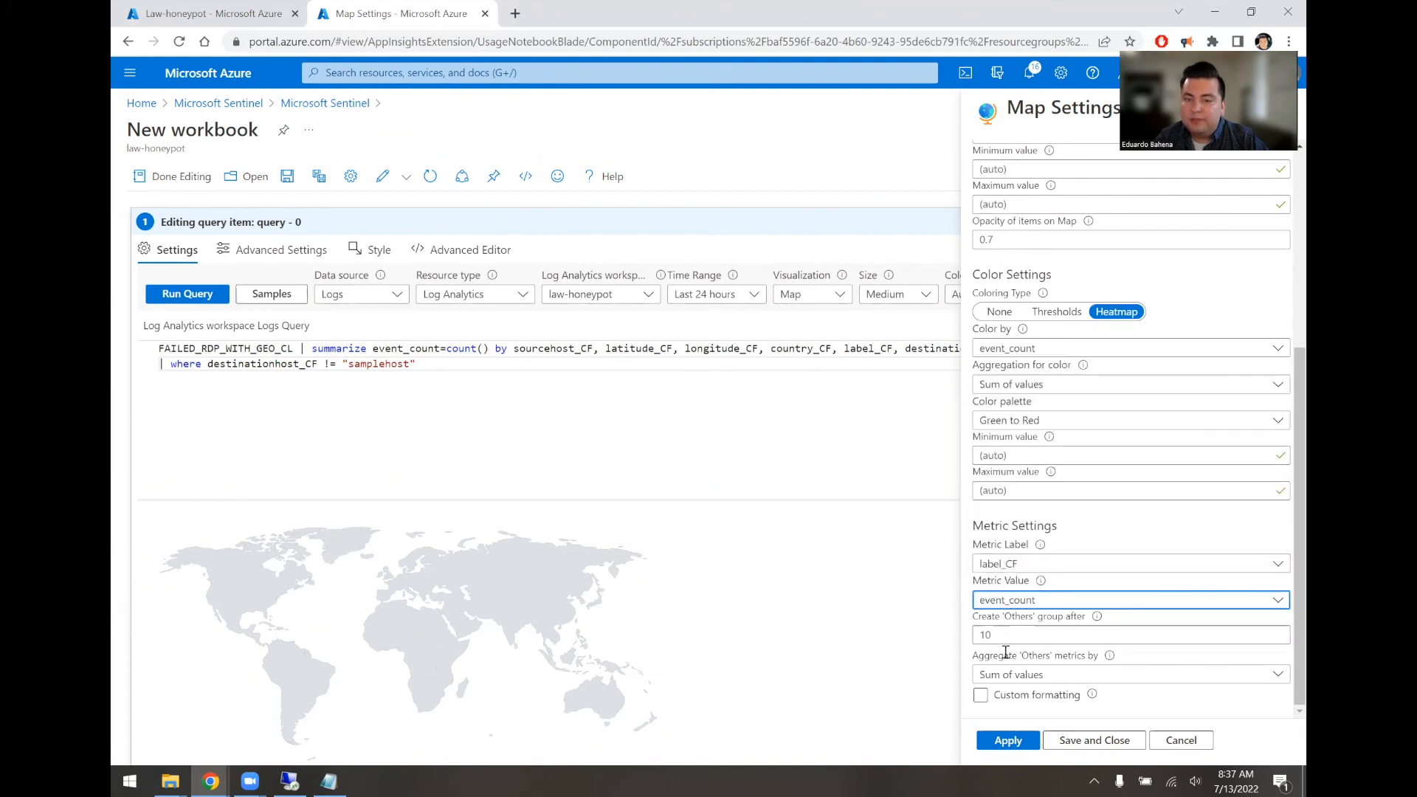
pyautogui.click(1008, 740)
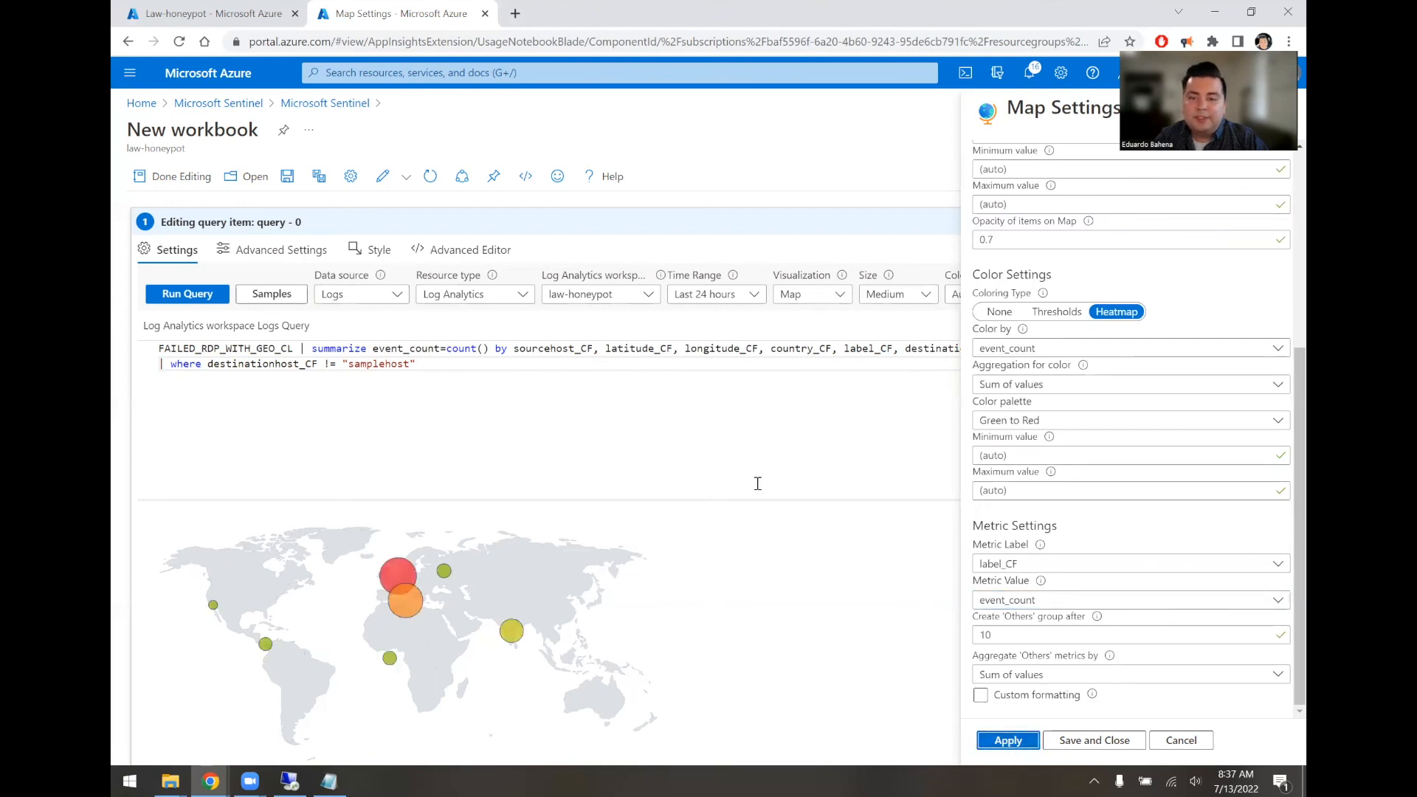
pyautogui.click(1095, 741)
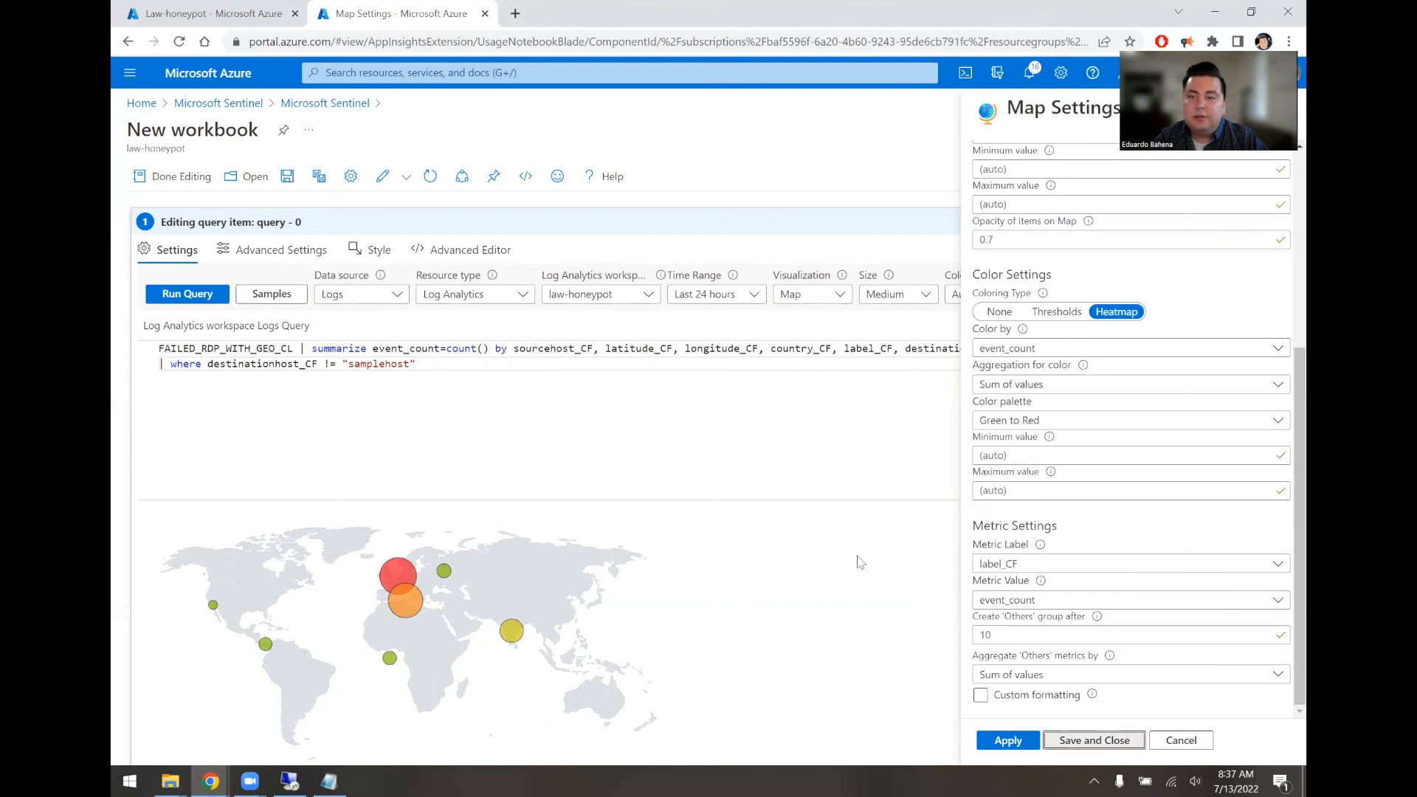
# Step: Examine the attack map's markers and the failed-RDP event counts for each country
pyautogui.moveTo(1285, 401); pyautogui.dragTo(1285, 521)
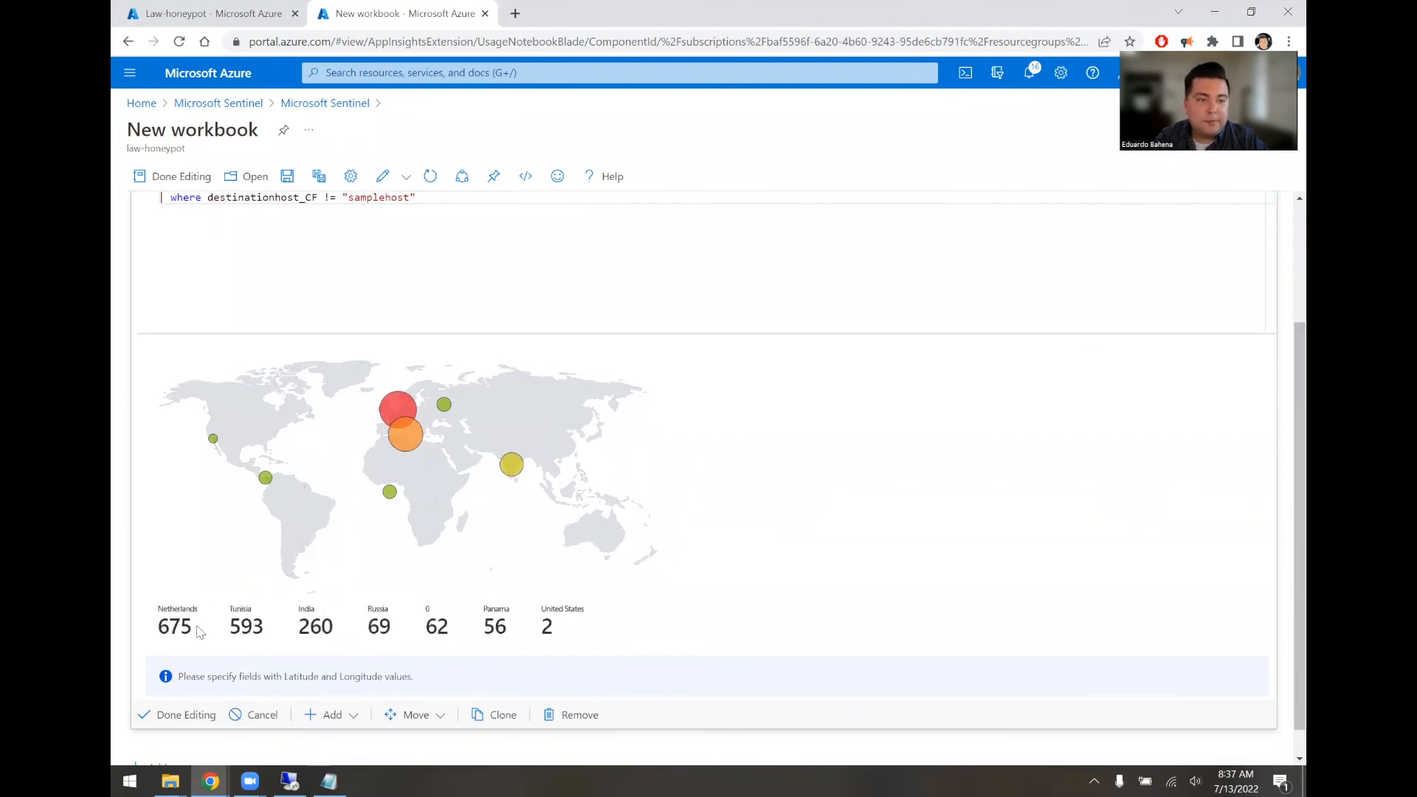
pyautogui.moveTo(193, 628); pyautogui.dragTo(159, 619)
pyautogui.click(189, 591)
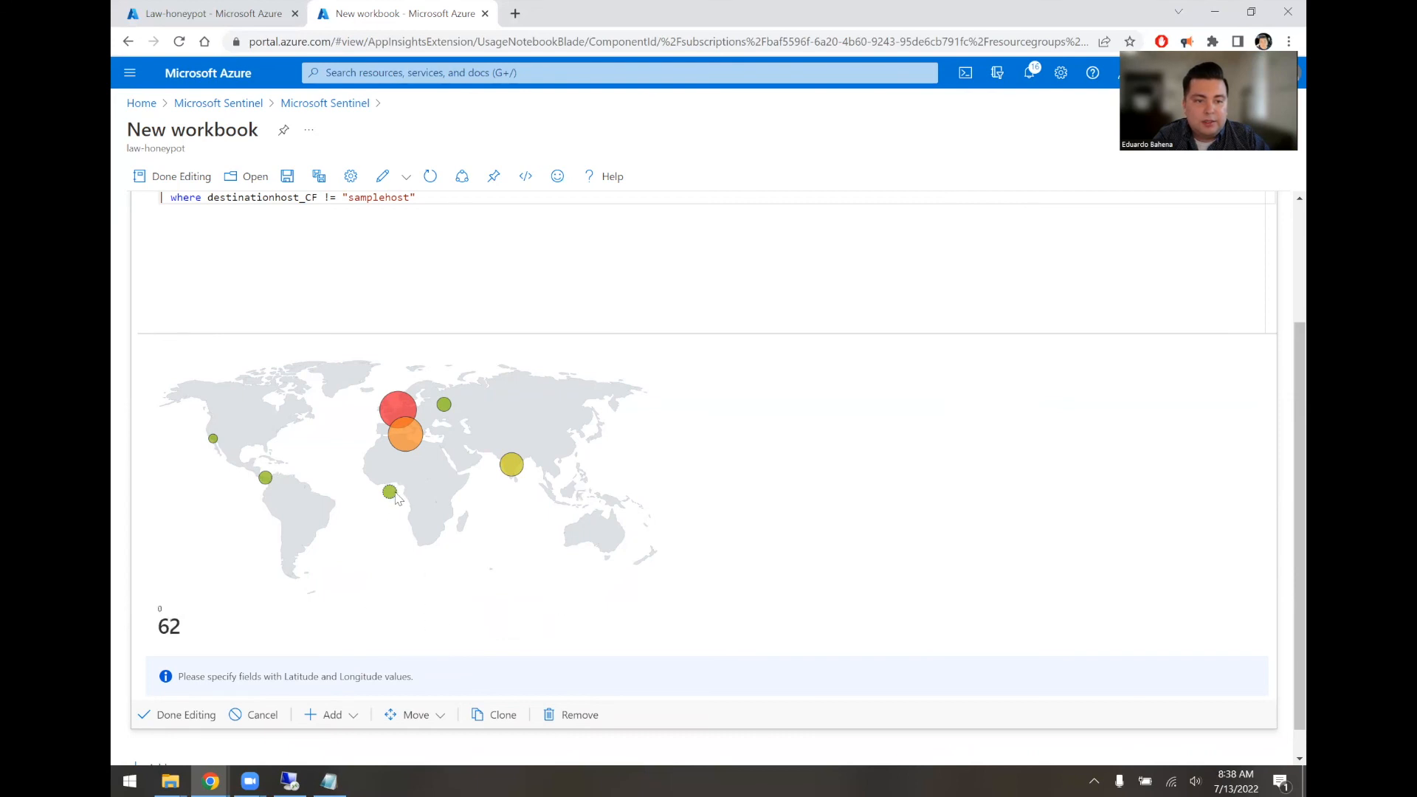
pyautogui.scroll(-1, 399, 499)
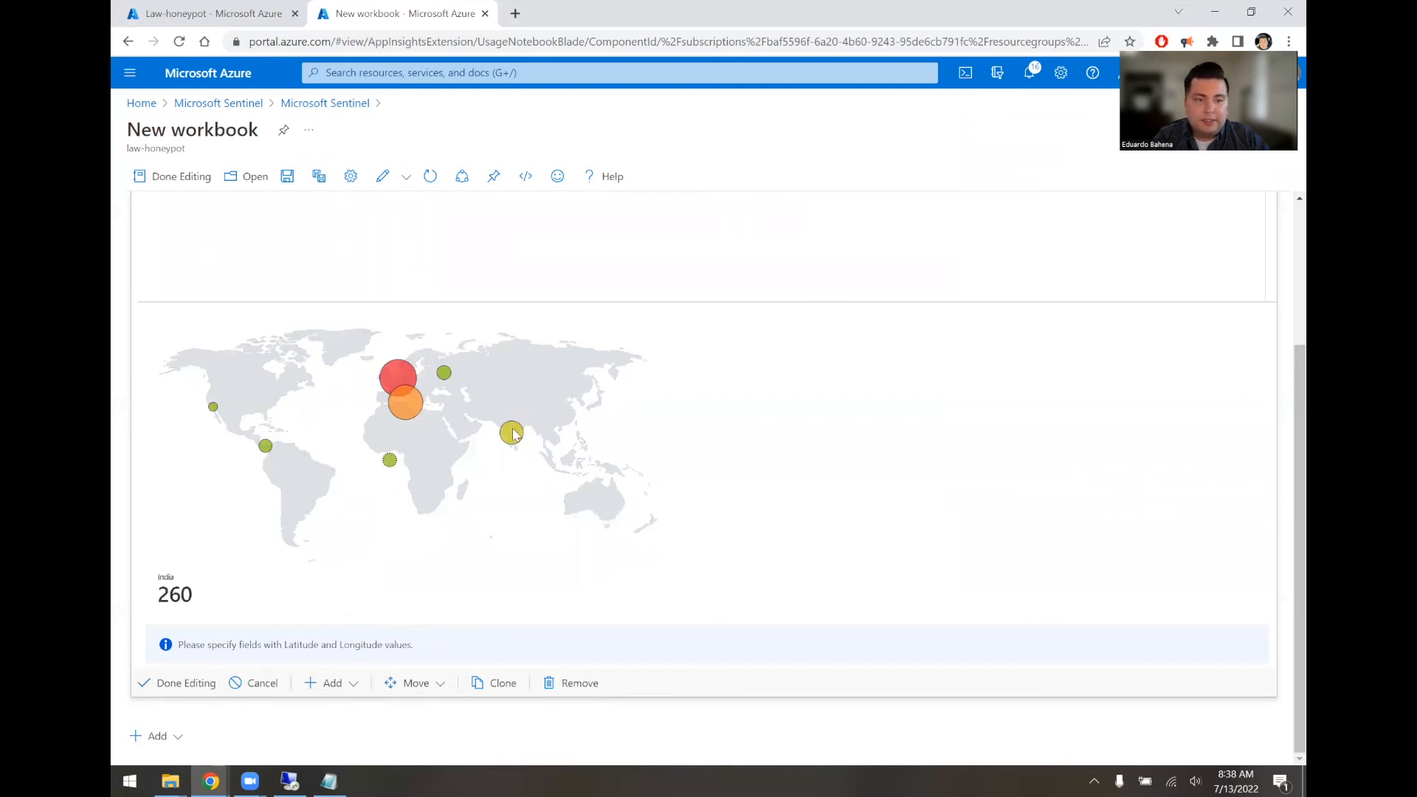
pyautogui.scroll(1, 350, 511)
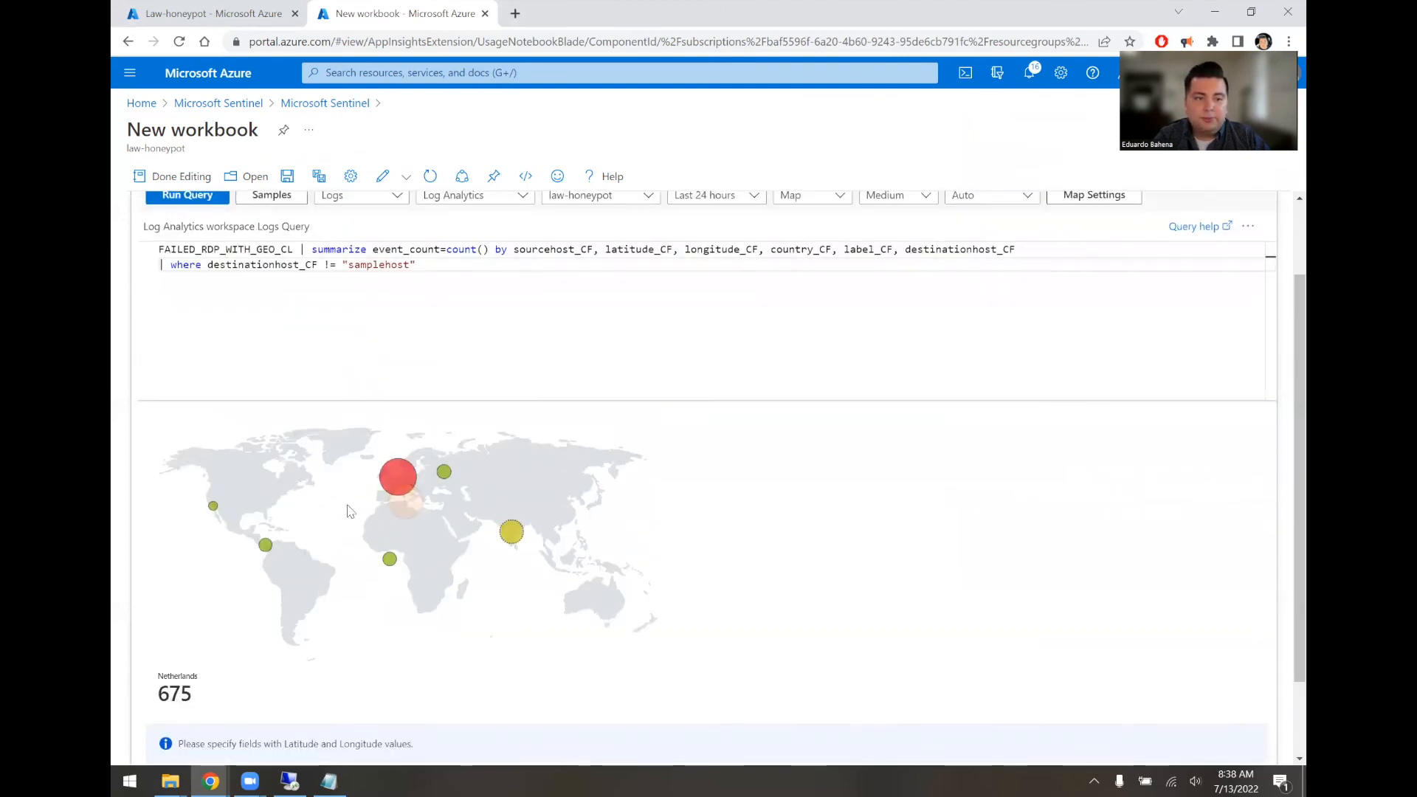
# Step: Switch to the honeypot VM's remote desktop and review the RDP logging script in PowerShell ISE and the failed_rdp file in ProgramData
pyautogui.scroll(-1, 295, 590)
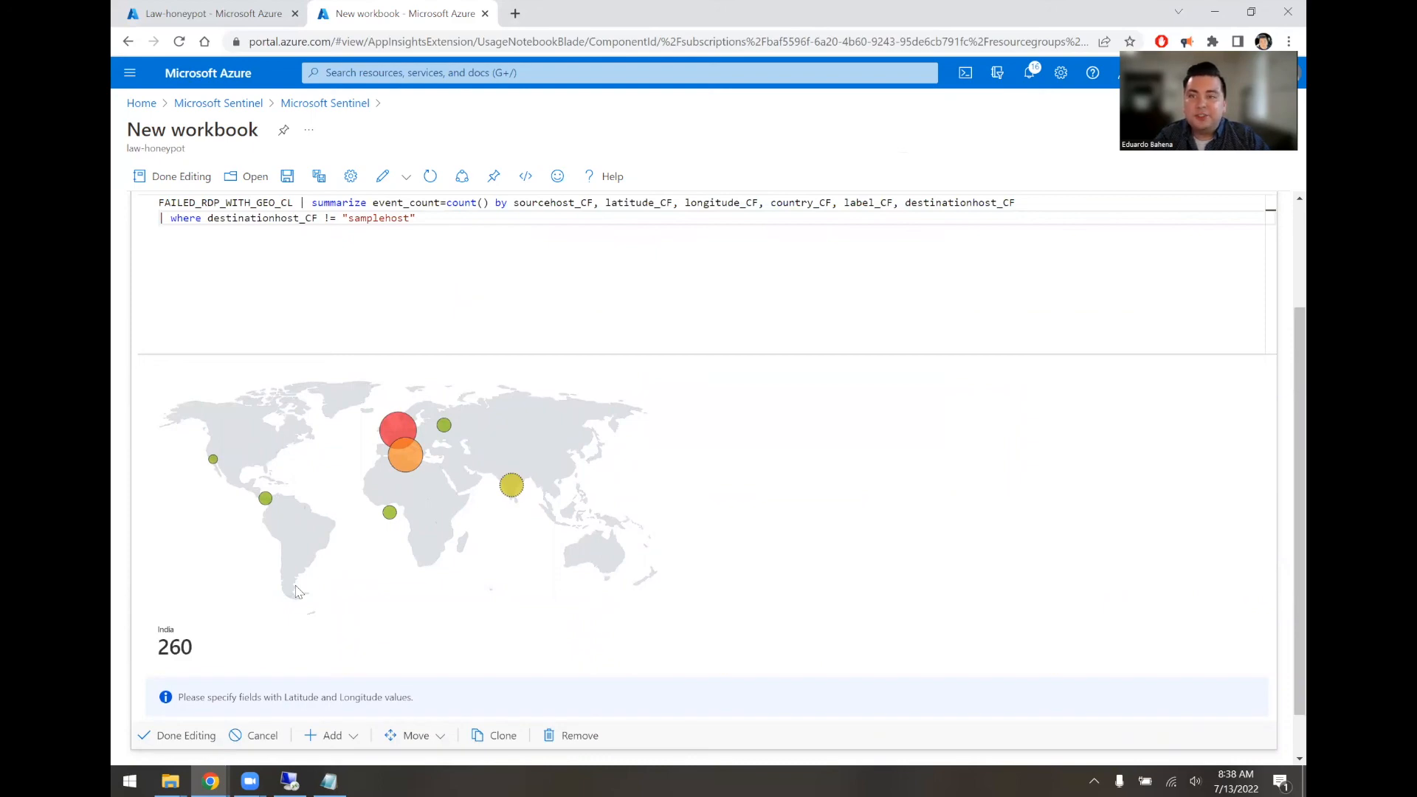
pyautogui.click(289, 781)
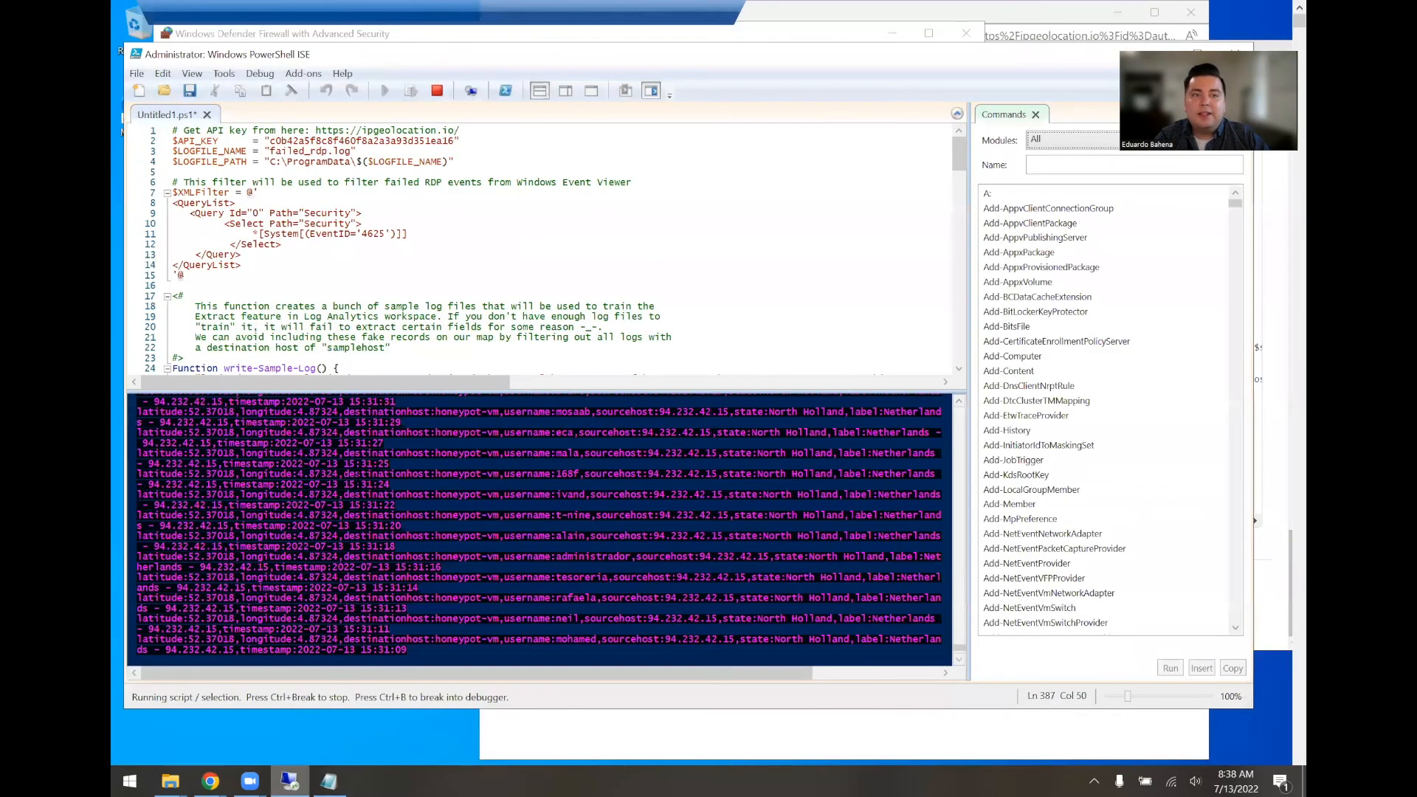
pyautogui.scroll(-2, 368, 198)
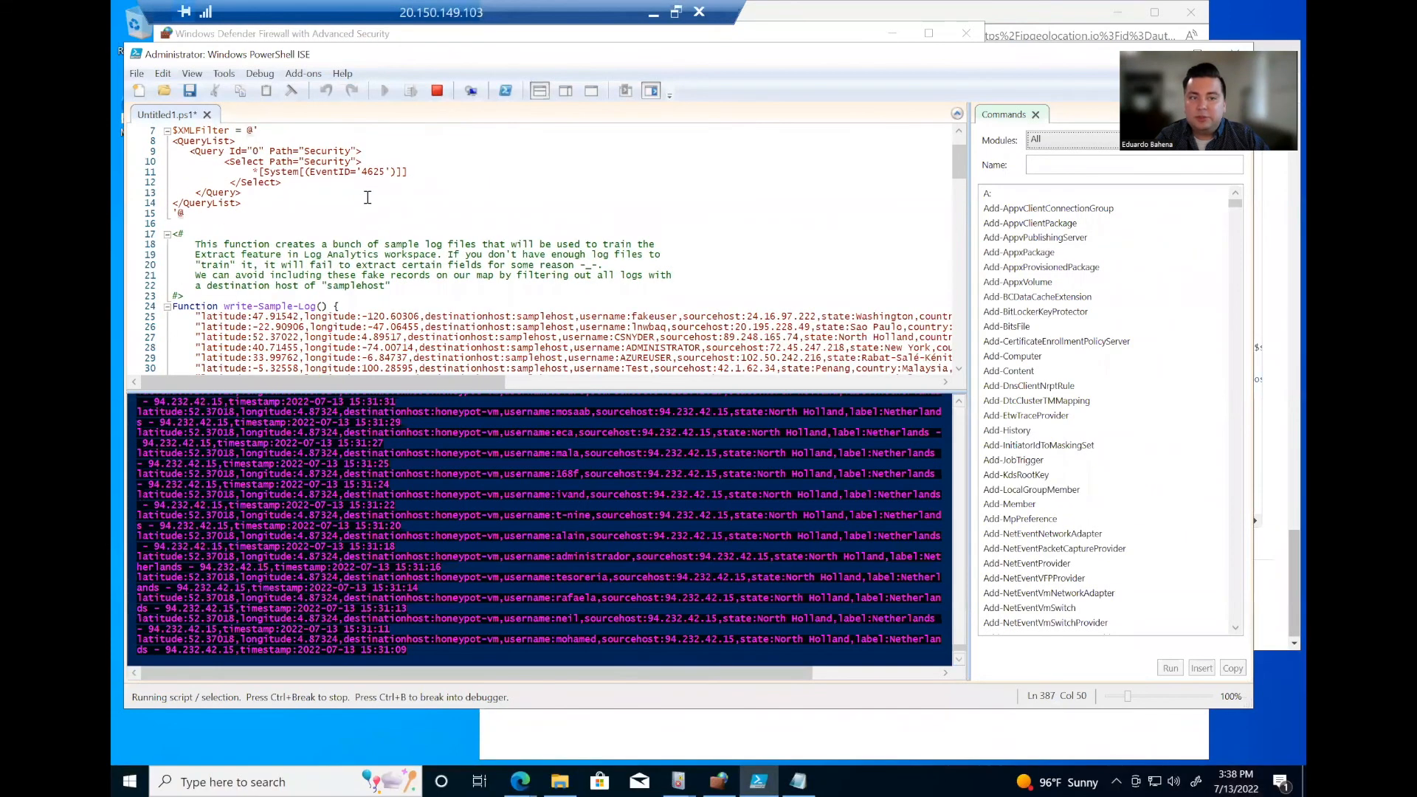
pyautogui.scroll(-4, 367, 197)
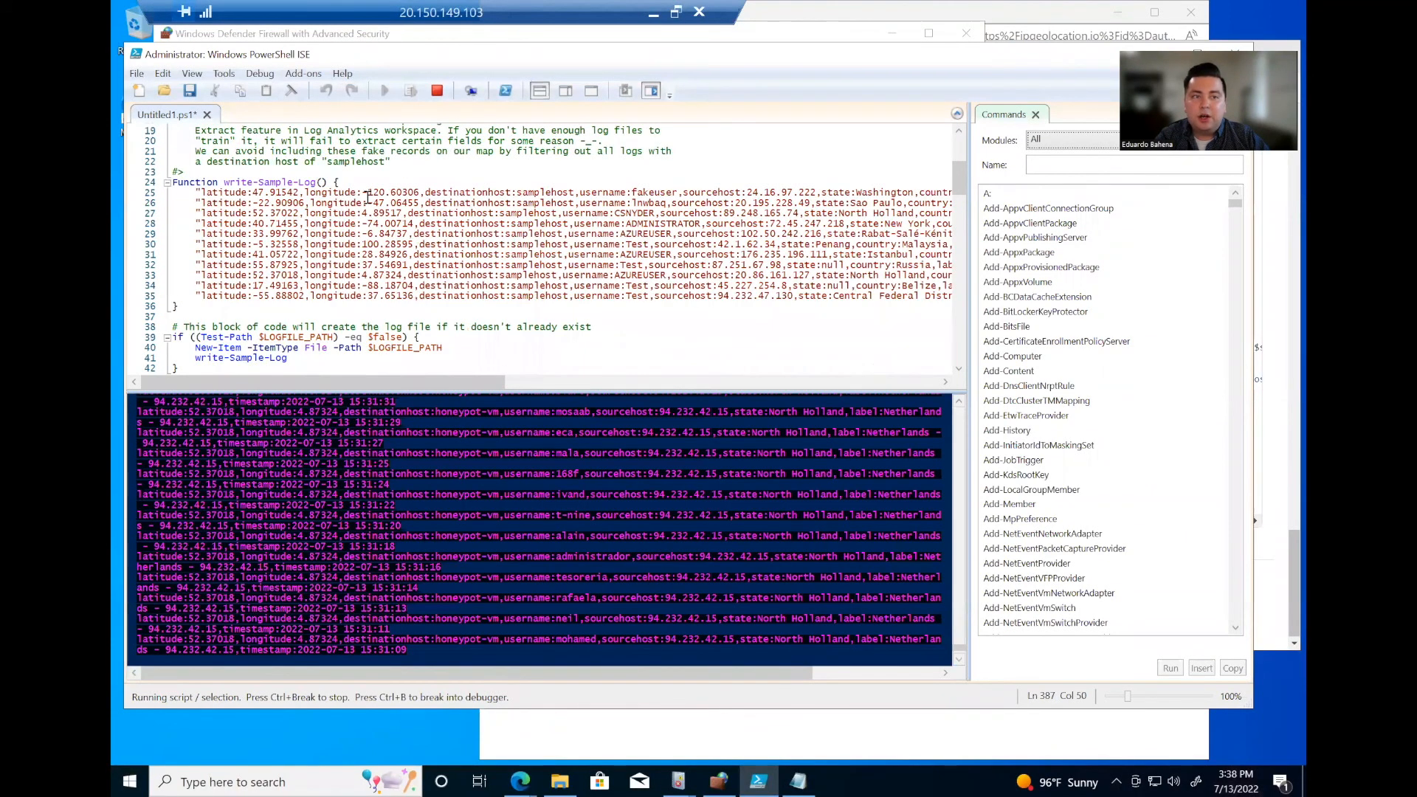
pyautogui.scroll(-7, 367, 197)
pyautogui.scroll(-5, 367, 197)
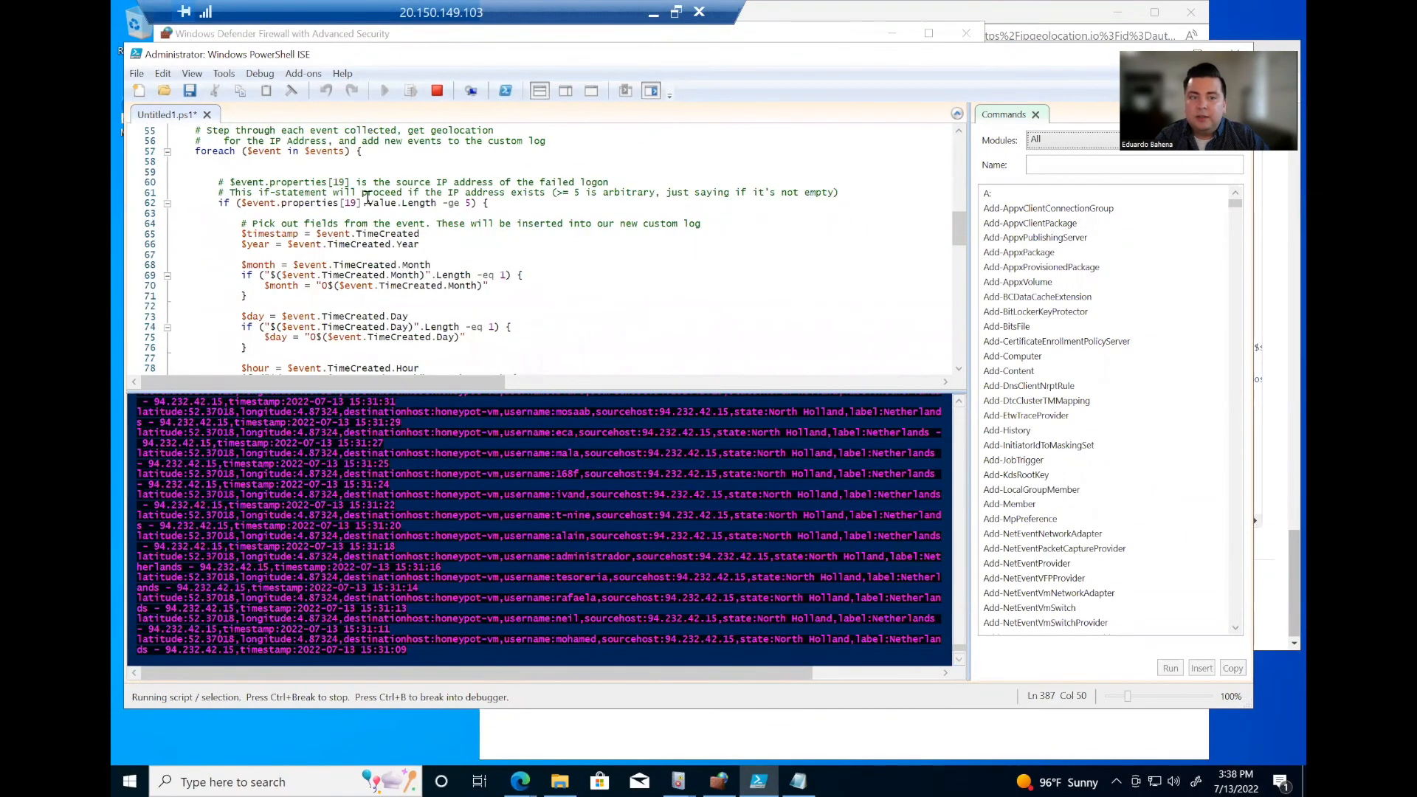
pyautogui.scroll(-2, 556, 249)
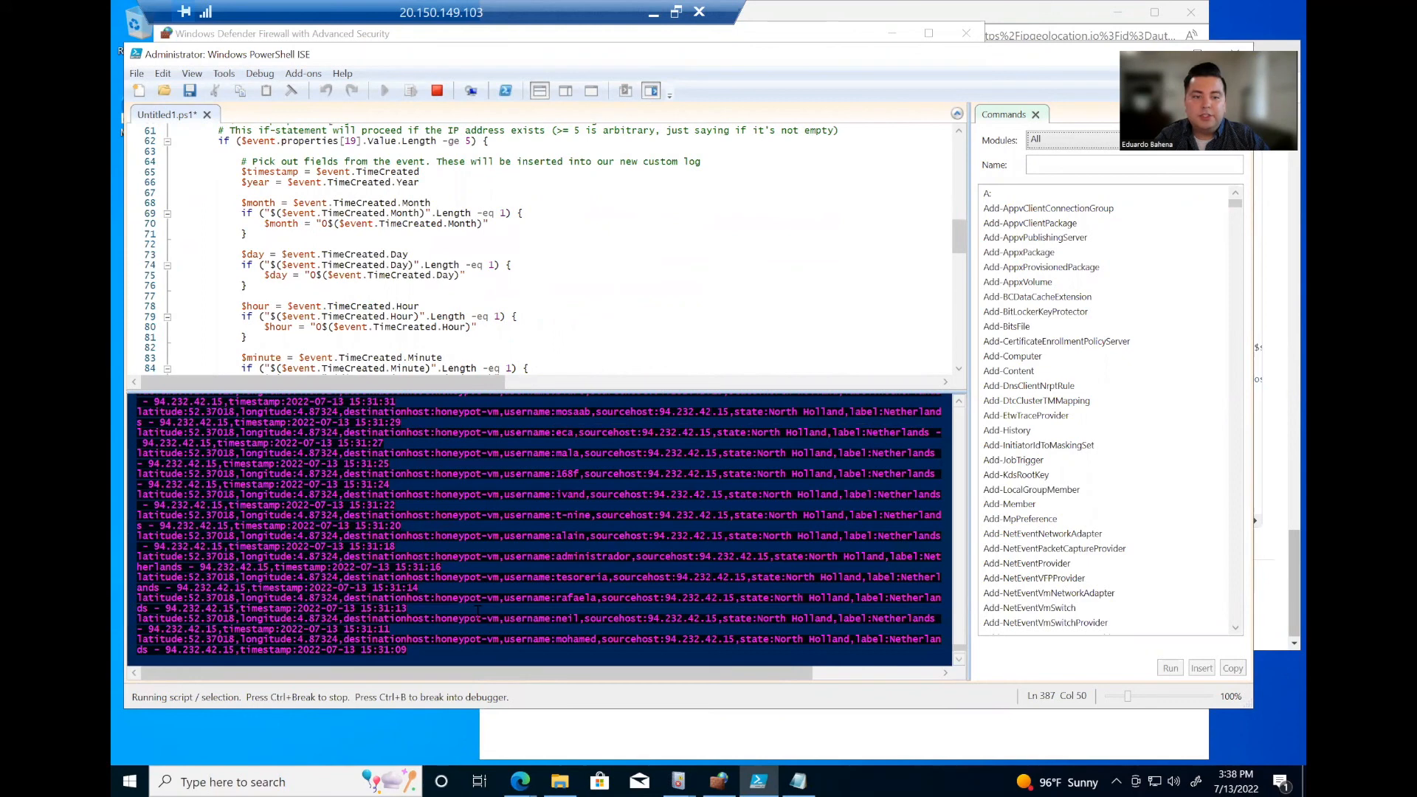
pyautogui.click(559, 781)
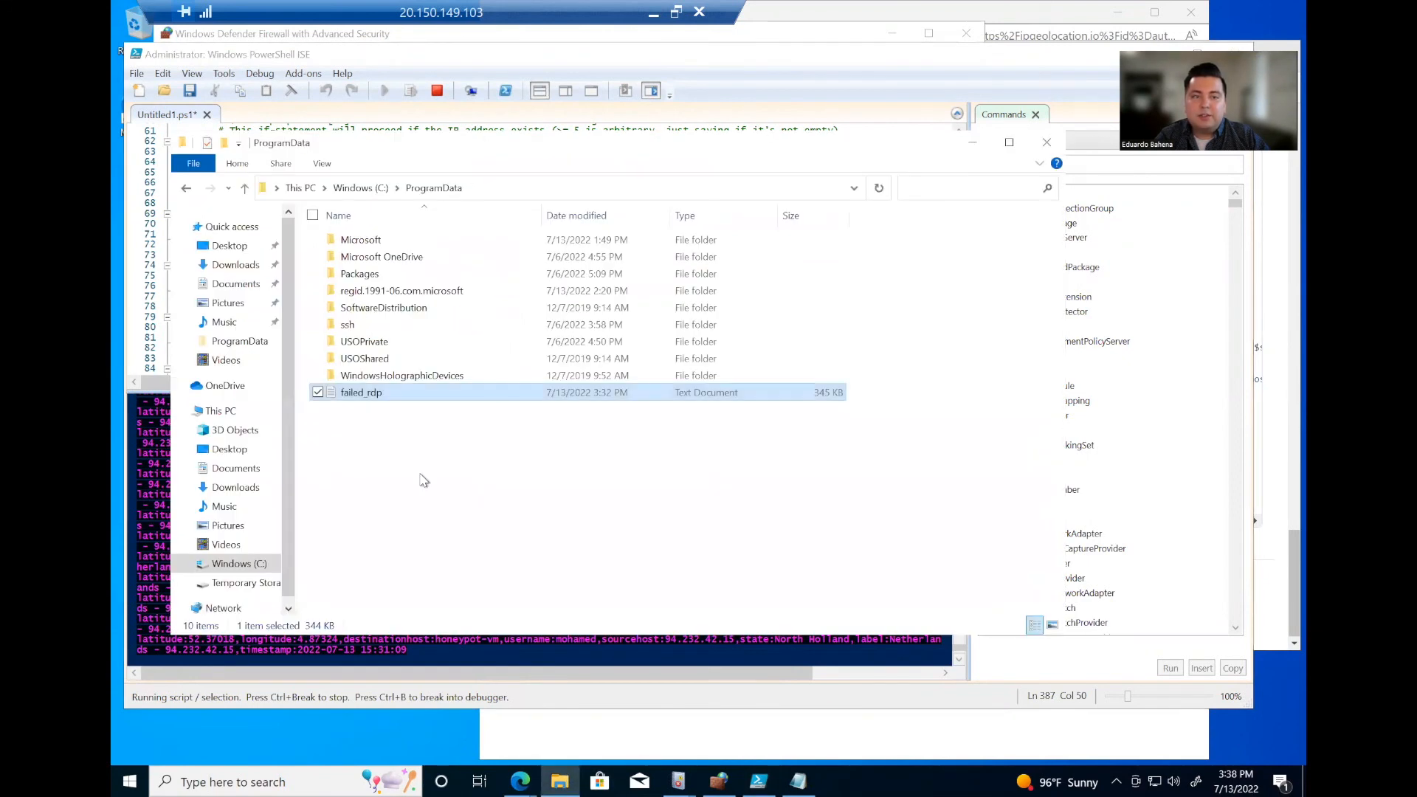
pyautogui.click(422, 479)
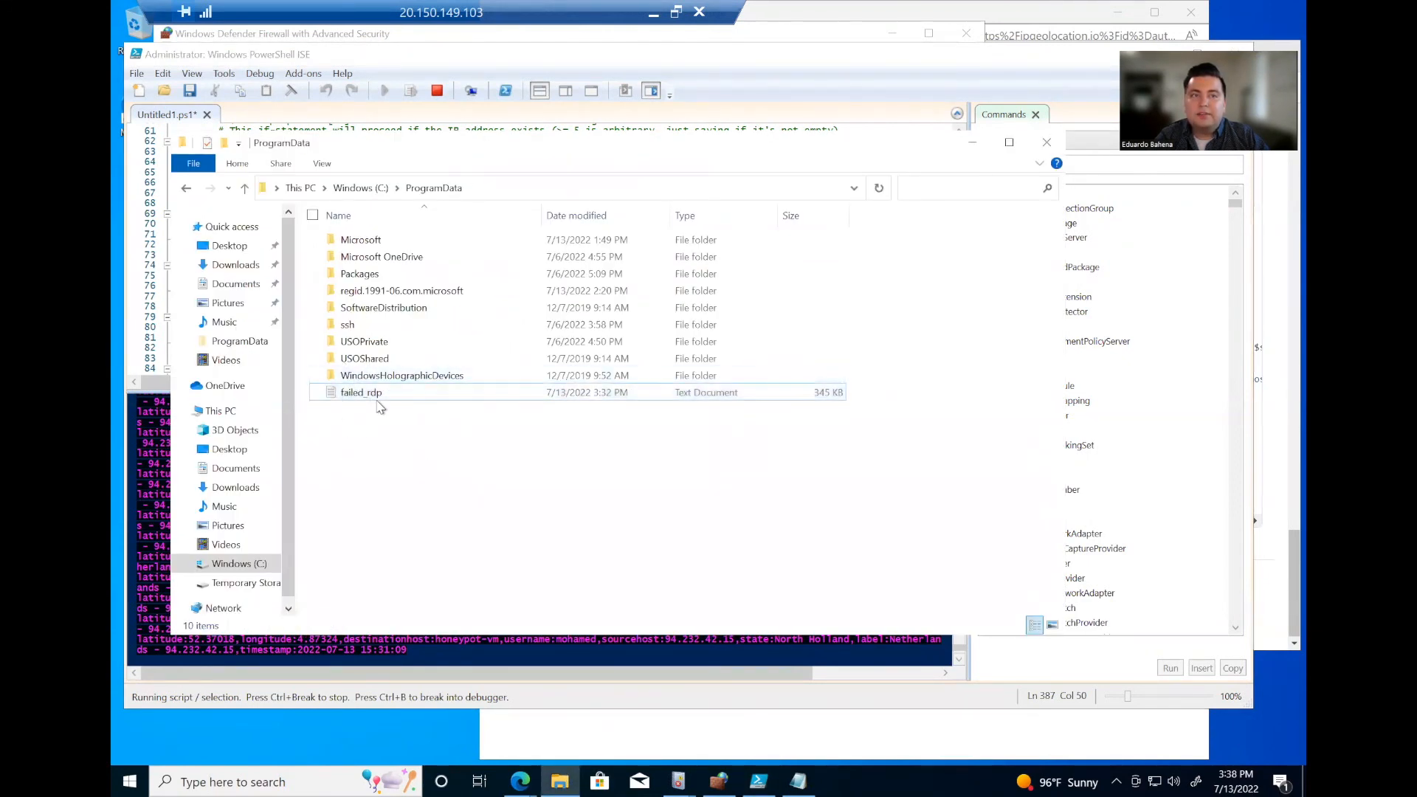
# Step: Review the Windows Defender Firewall profile overview on the VM and return to the Sentinel workbook in the browser
pyautogui.click(718, 779)
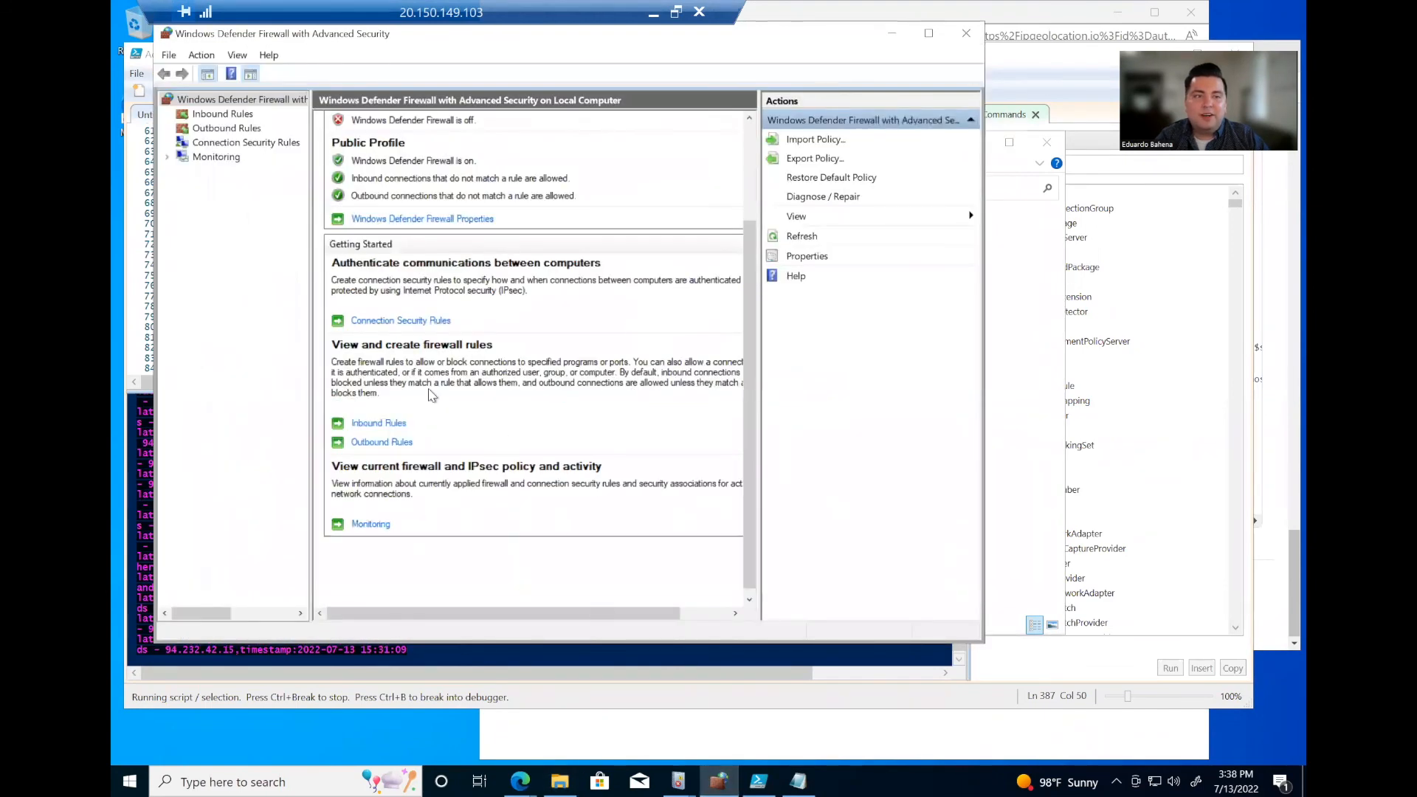
pyautogui.scroll(3, 431, 394)
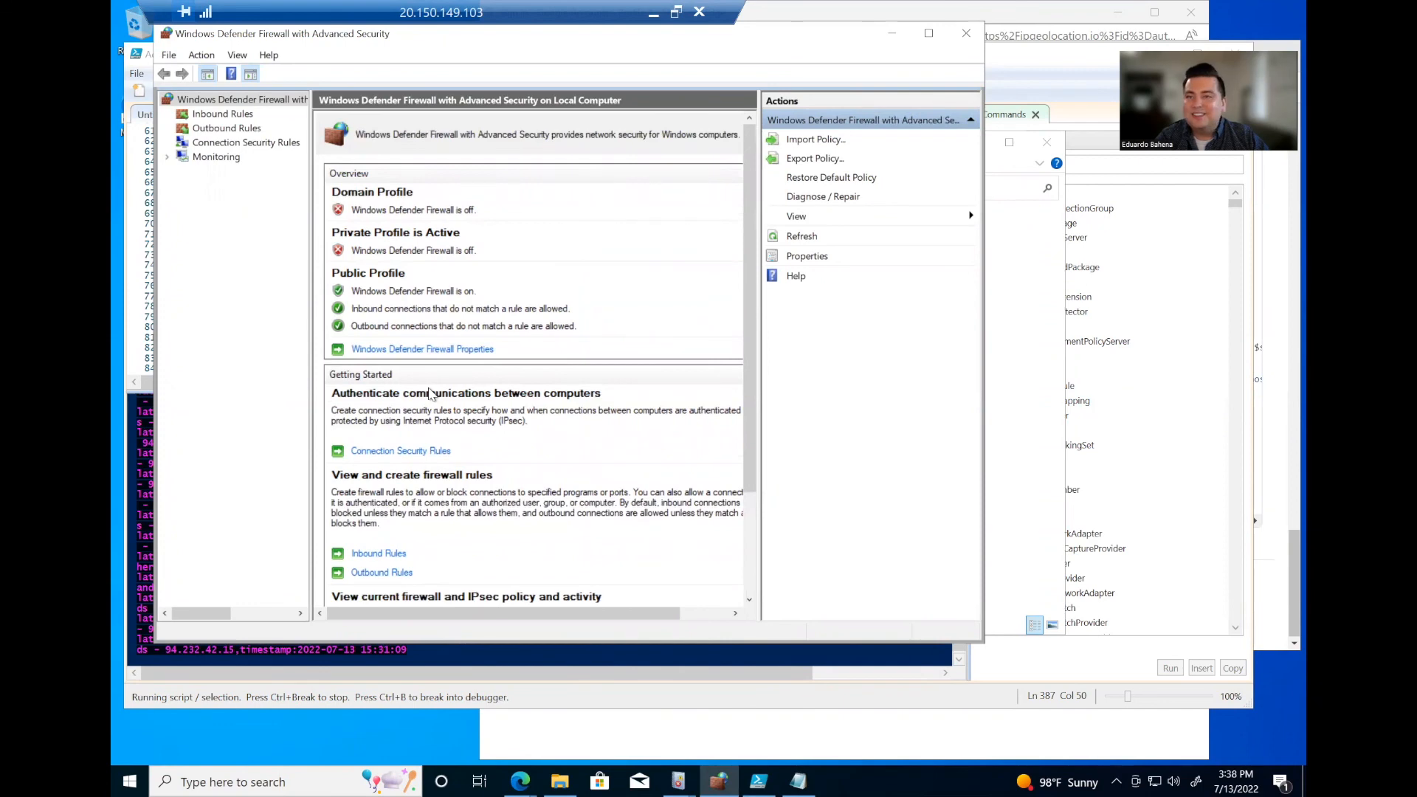
pyautogui.scroll(-4, 432, 394)
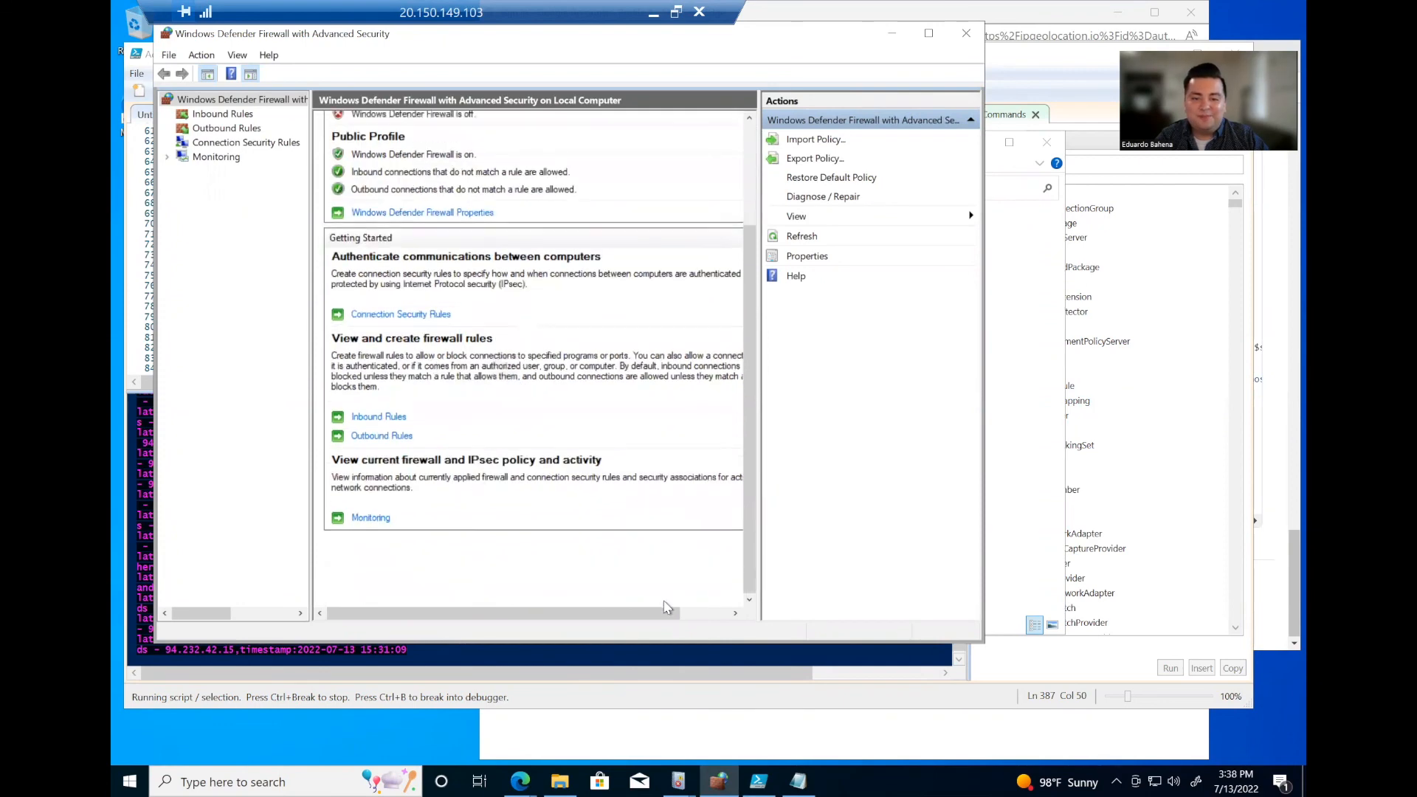
pyautogui.click(797, 781)
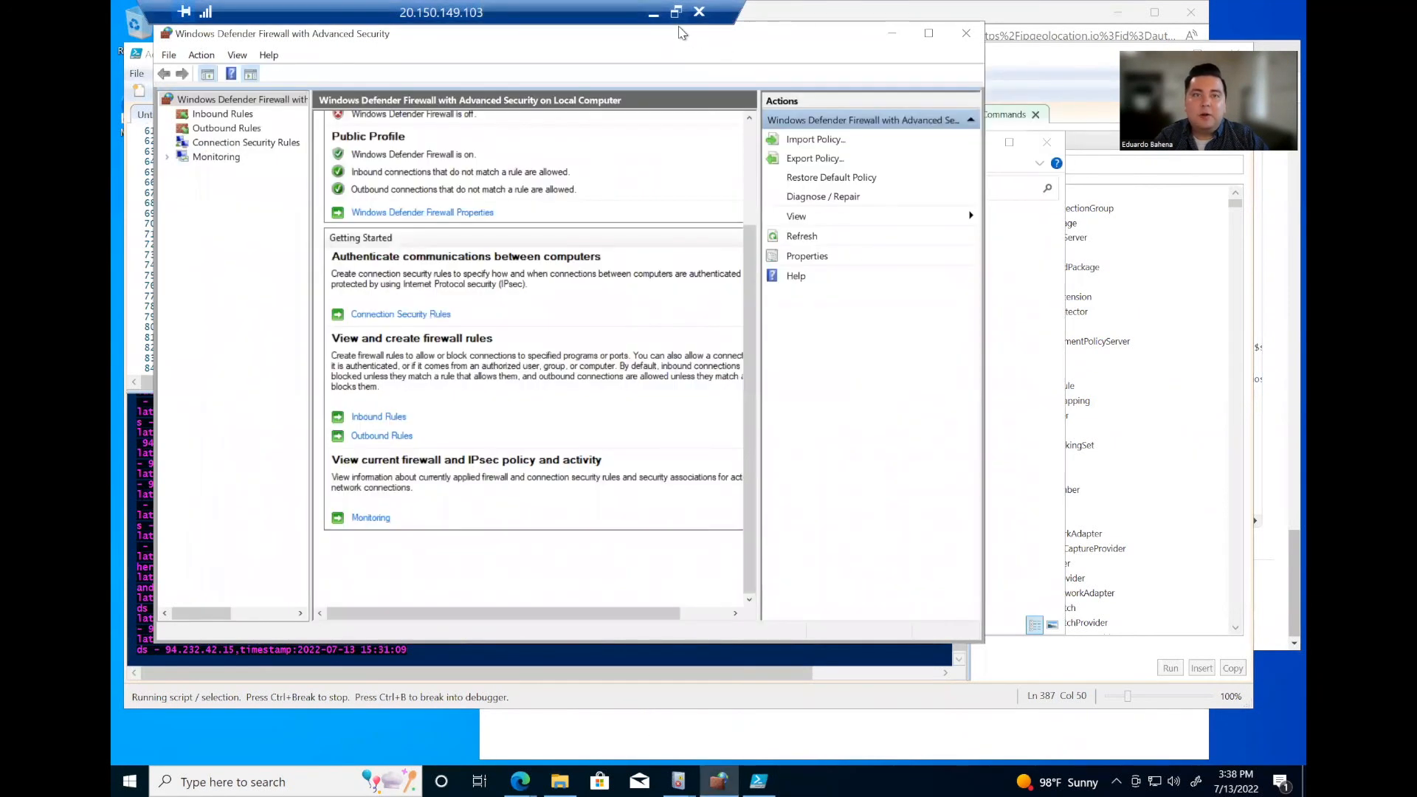
pyautogui.click(653, 12)
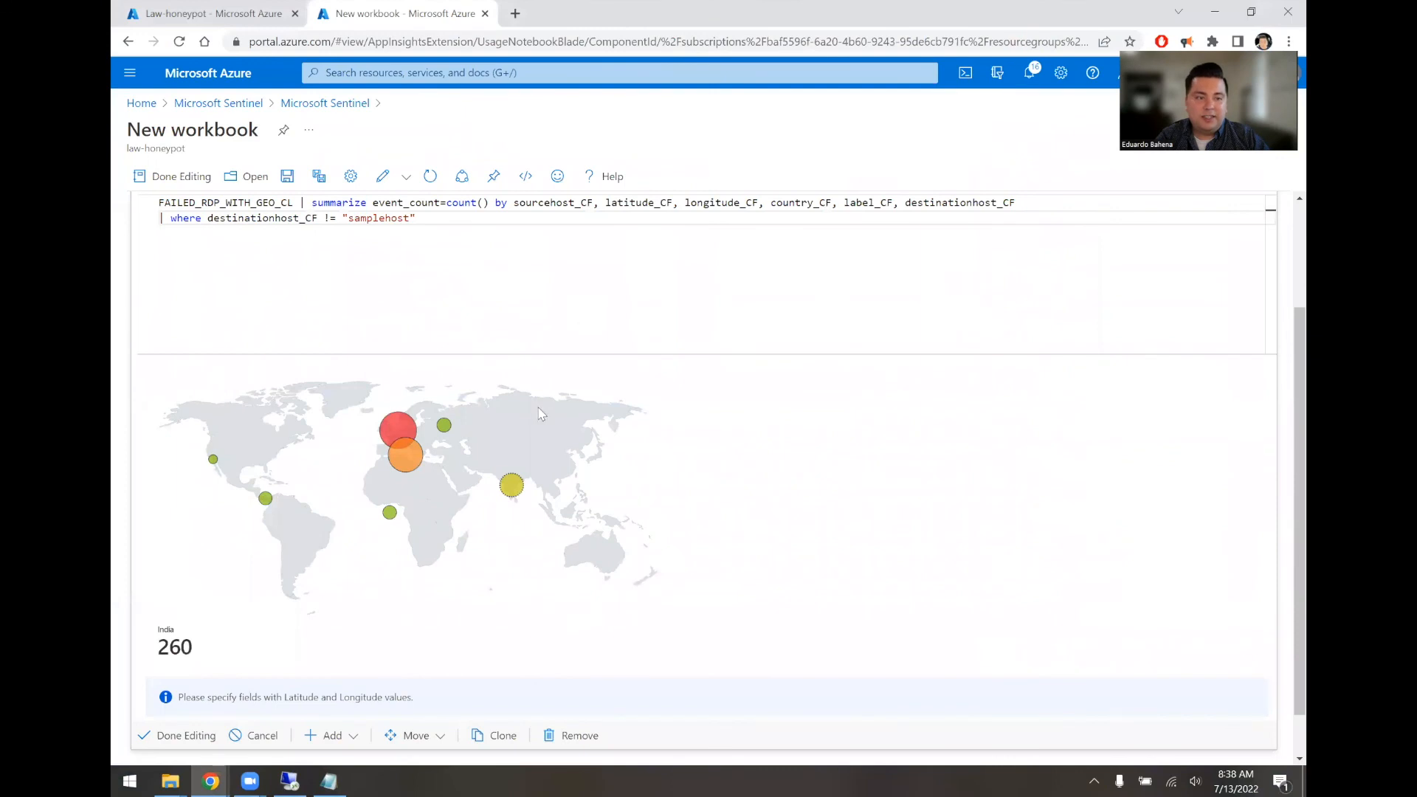